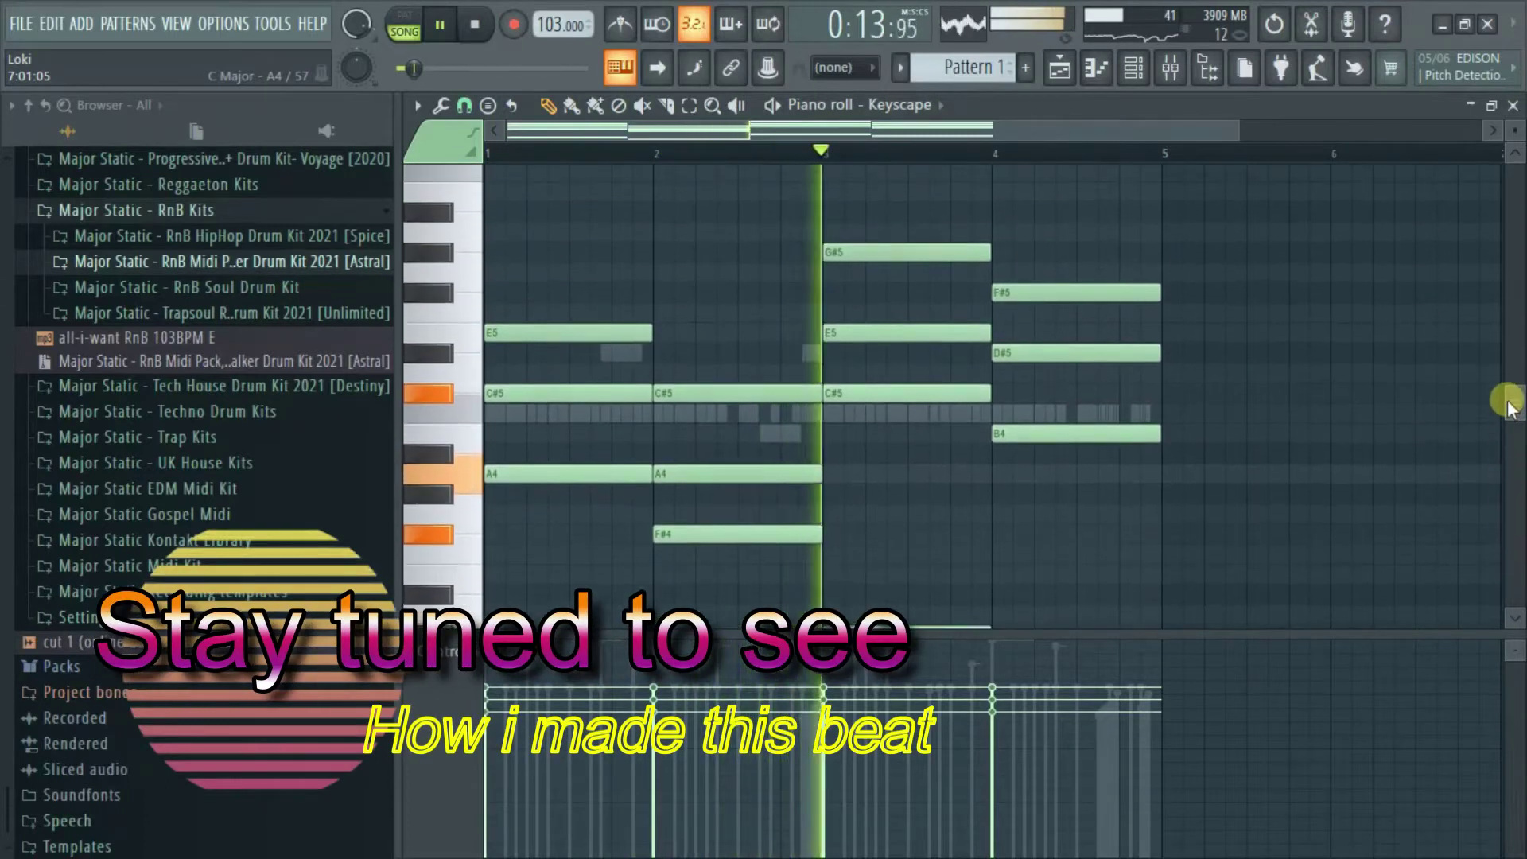
left_click(1135, 70)
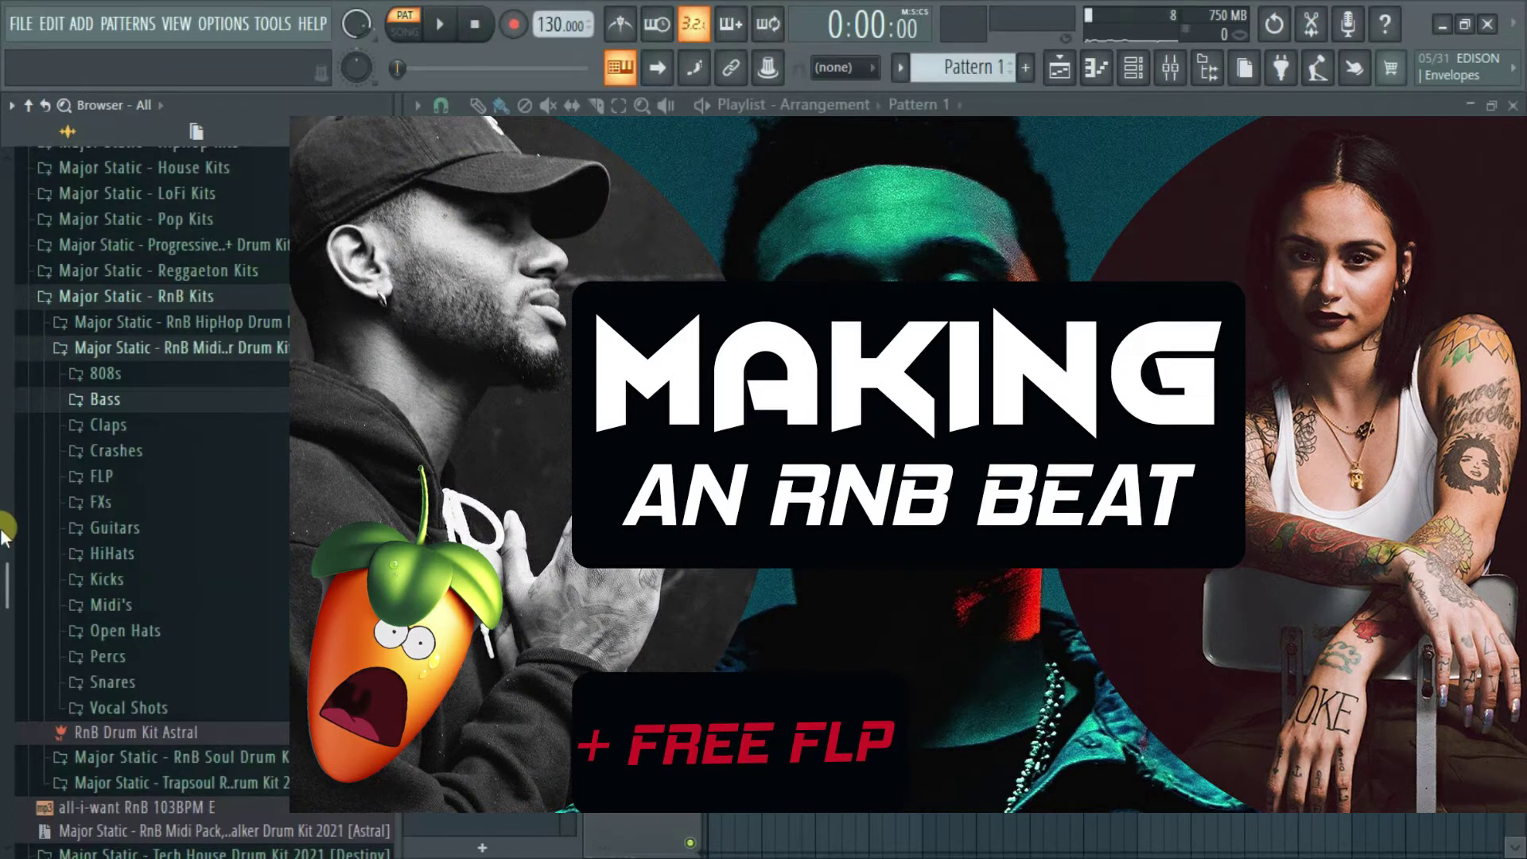
Set the project tempo to 103 BPM.
left_click_drag(1, 561, 1, 628)
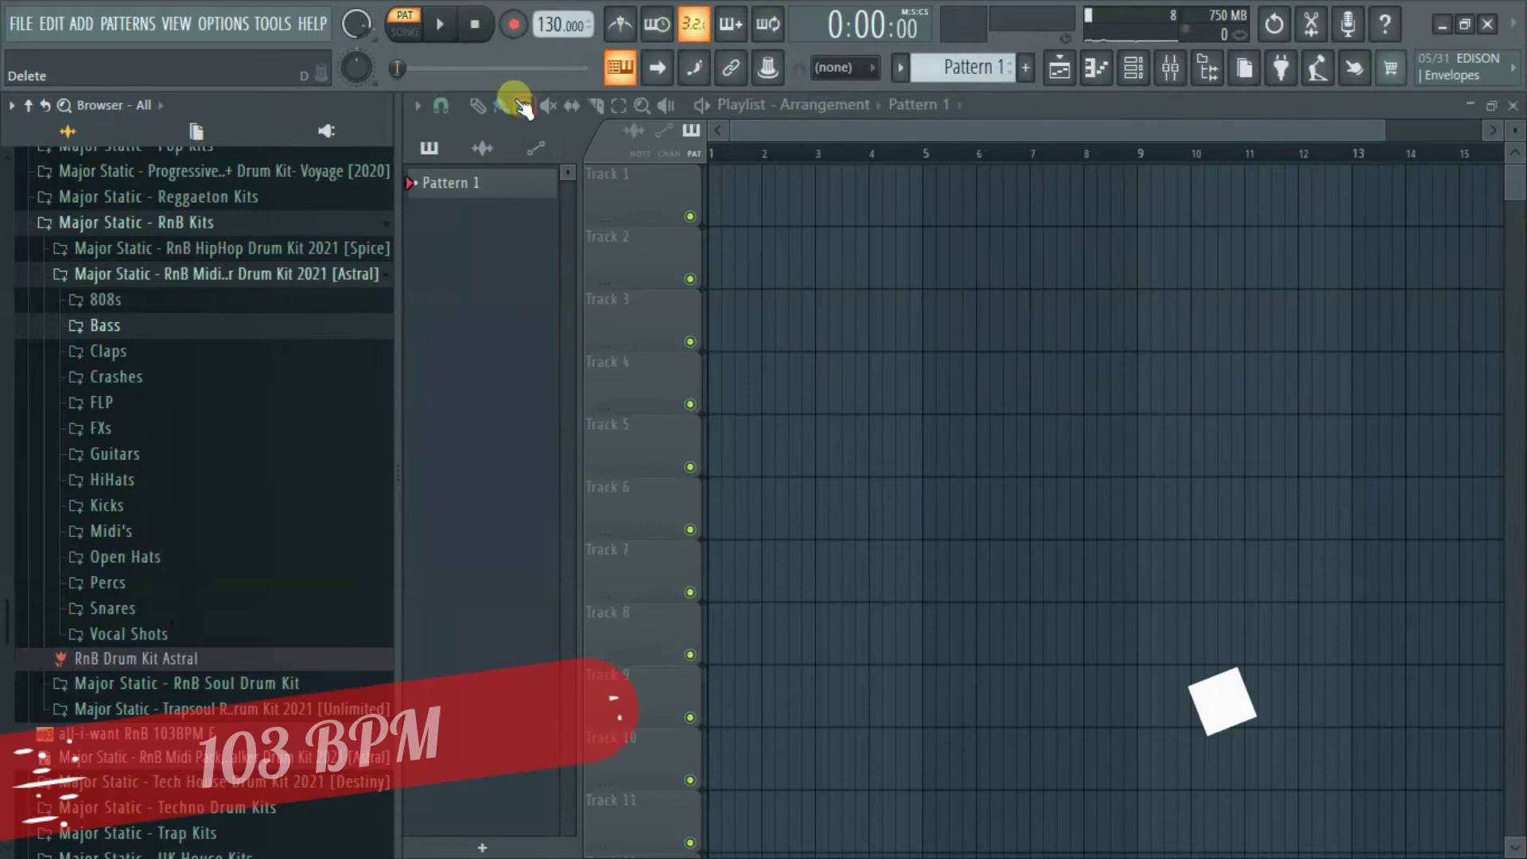
left_click_drag(549, 47, 549, 74)
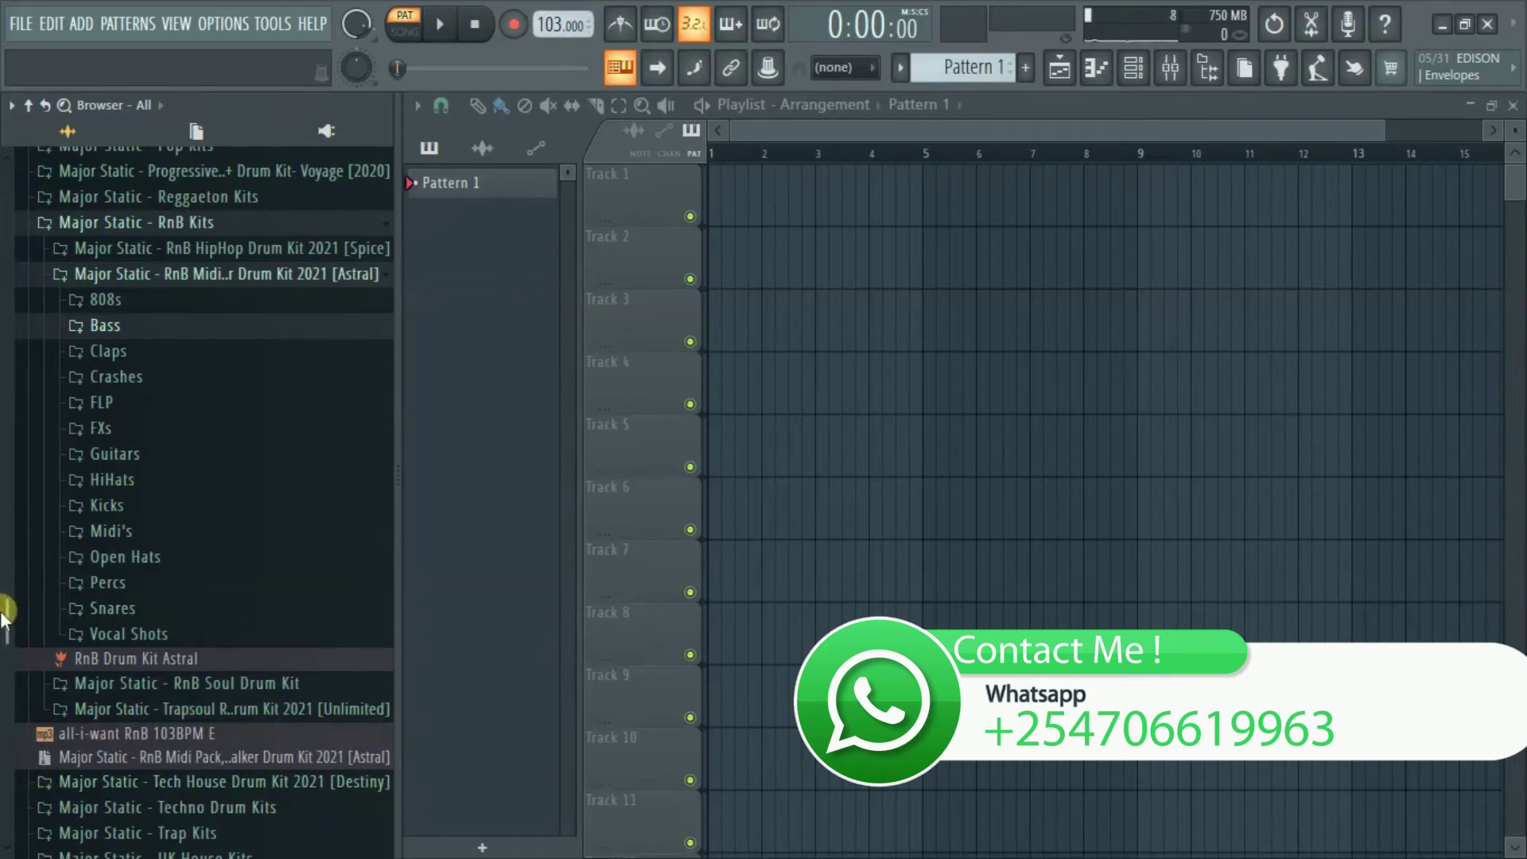
Place the "all-i-want RnB 103BPM E" vocal sample on Track 3 of the playlist, starting at bar 1.
left_click_drag(5, 620, 4, 637)
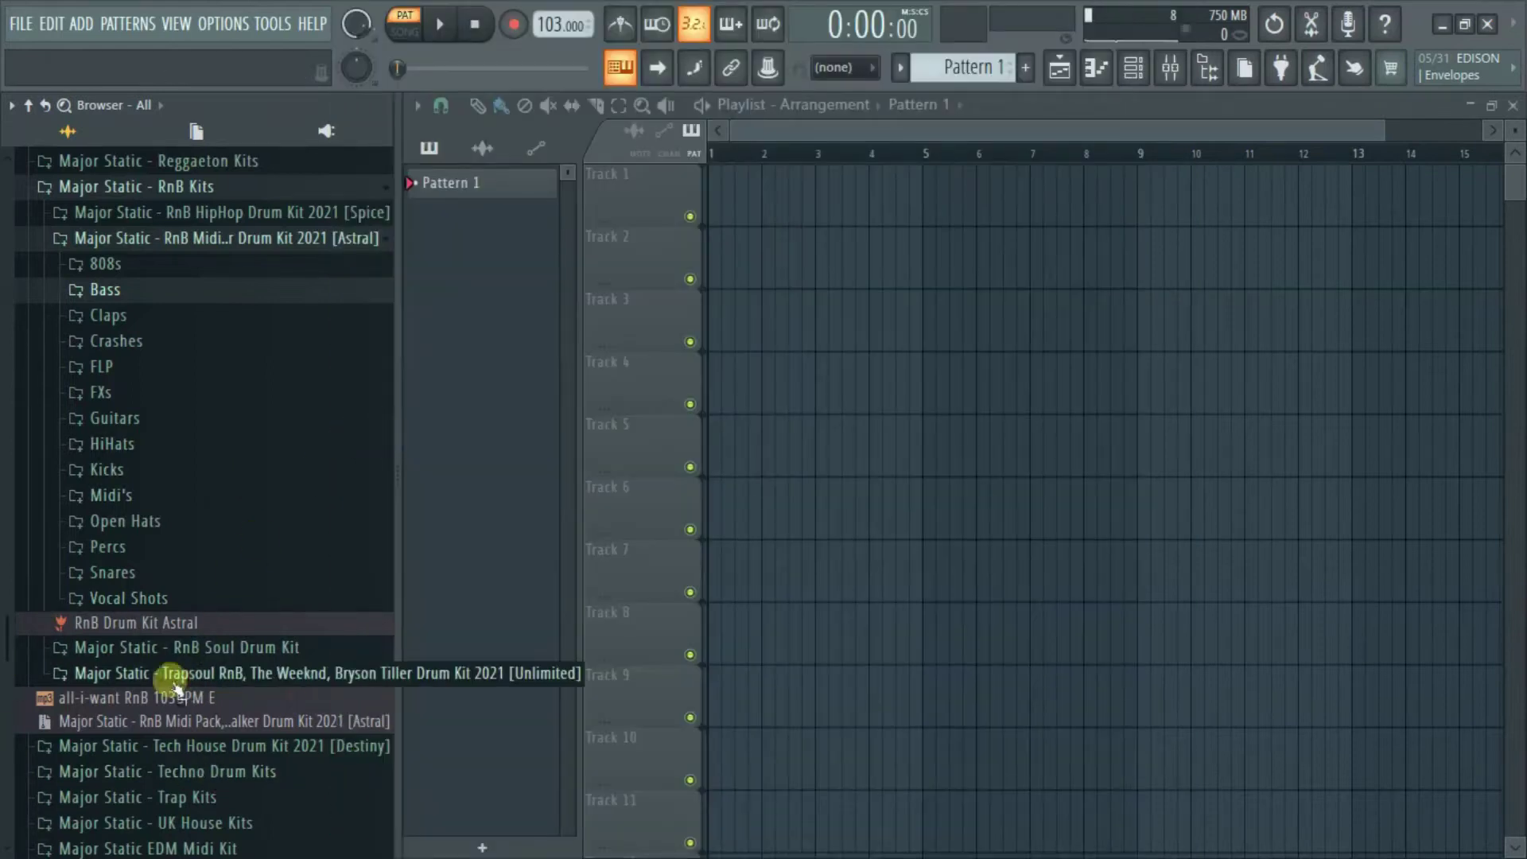
left_click_drag(151, 711, 863, 327)
left_click_drag(965, 328, 579, 313)
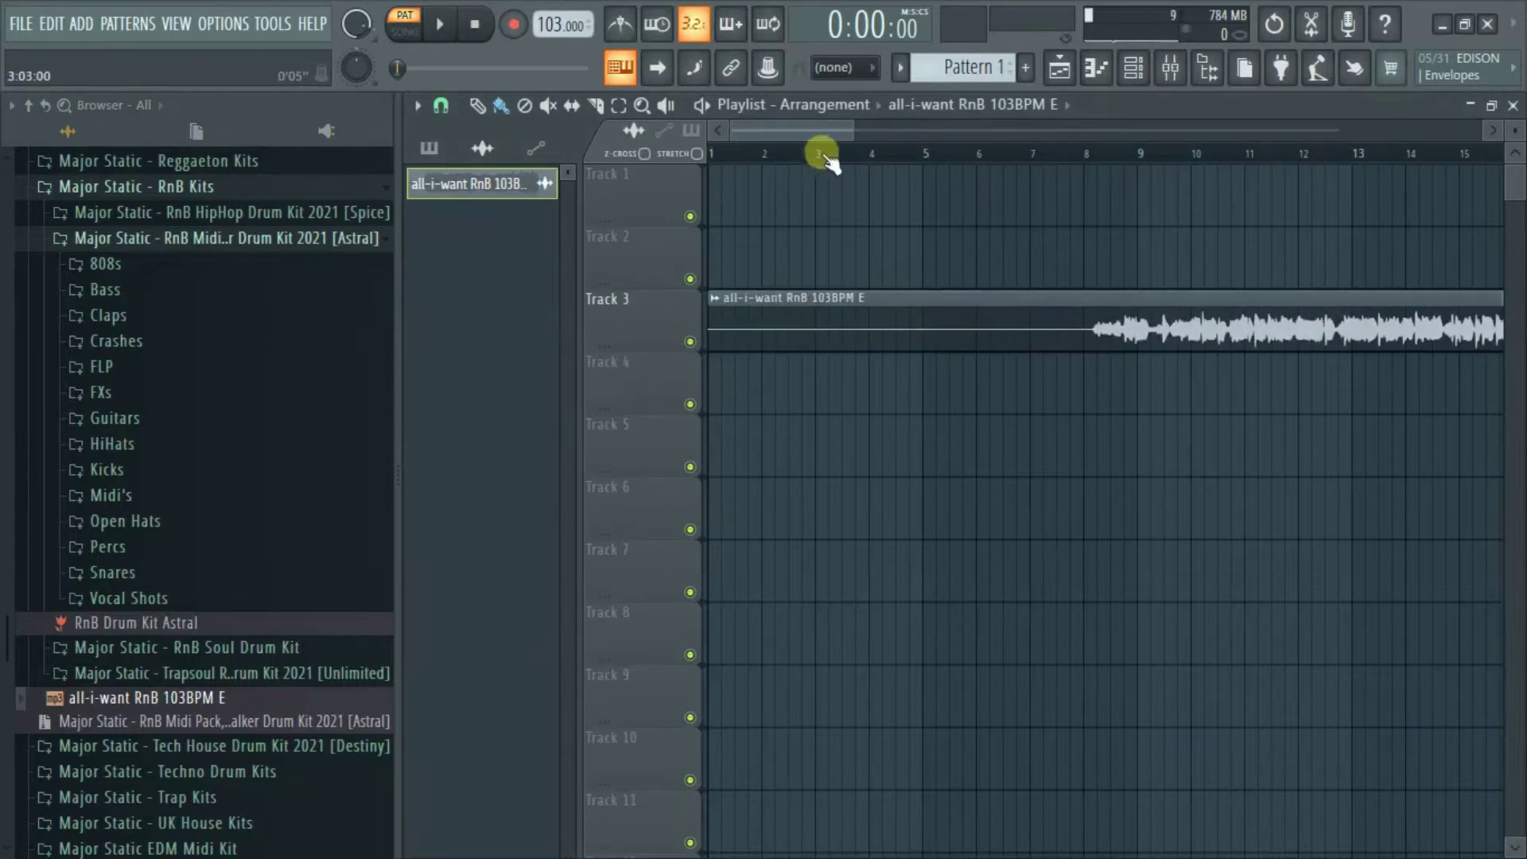
Play the song from bar 8 and lower the vocal sample's channel volume to about 36%.
left_click_drag(850, 135, 934, 188)
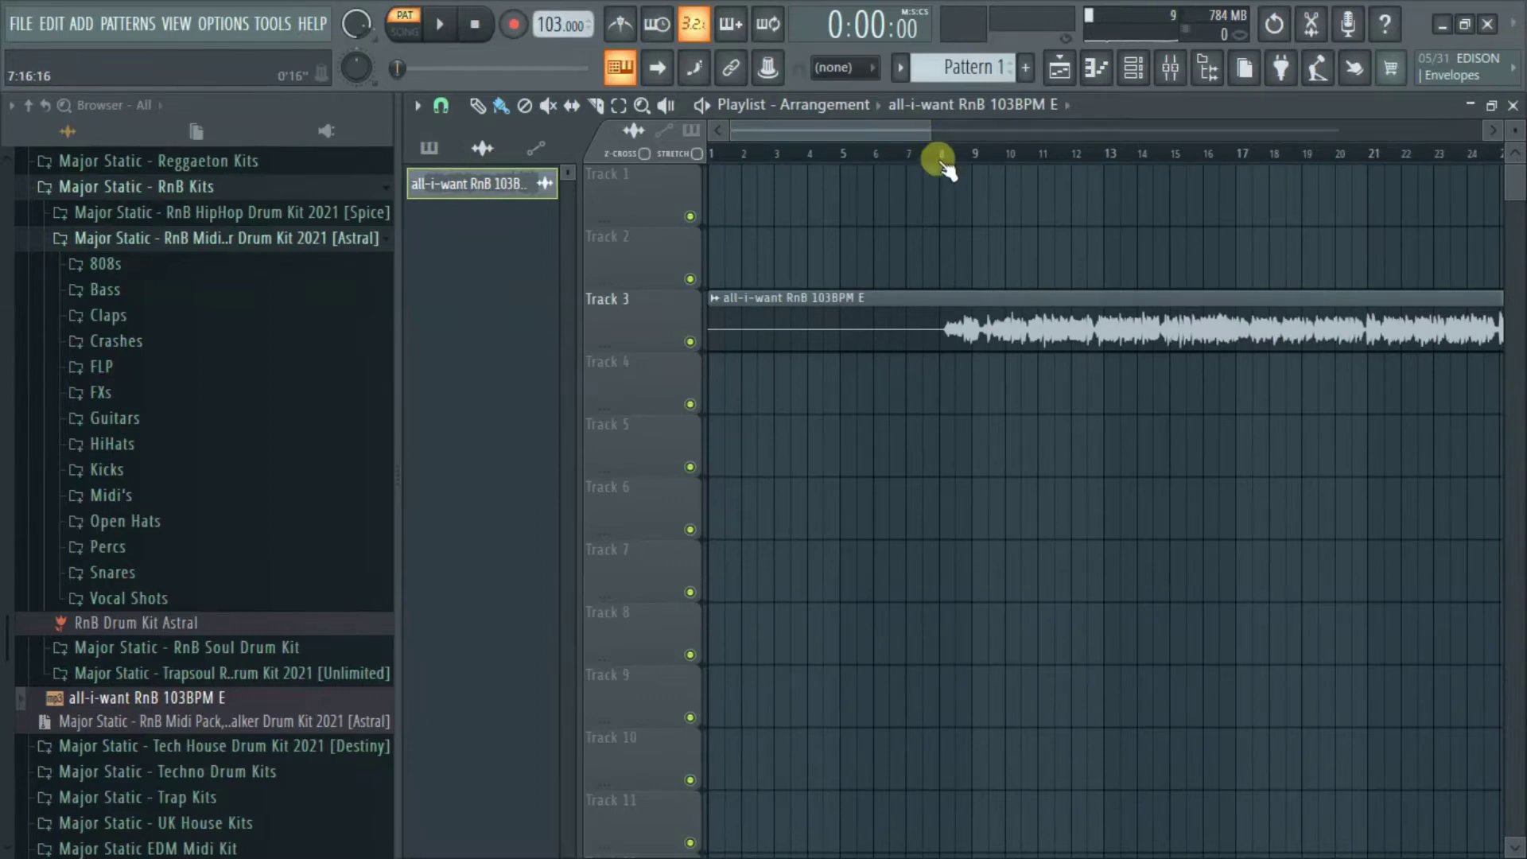
left_click(943, 166)
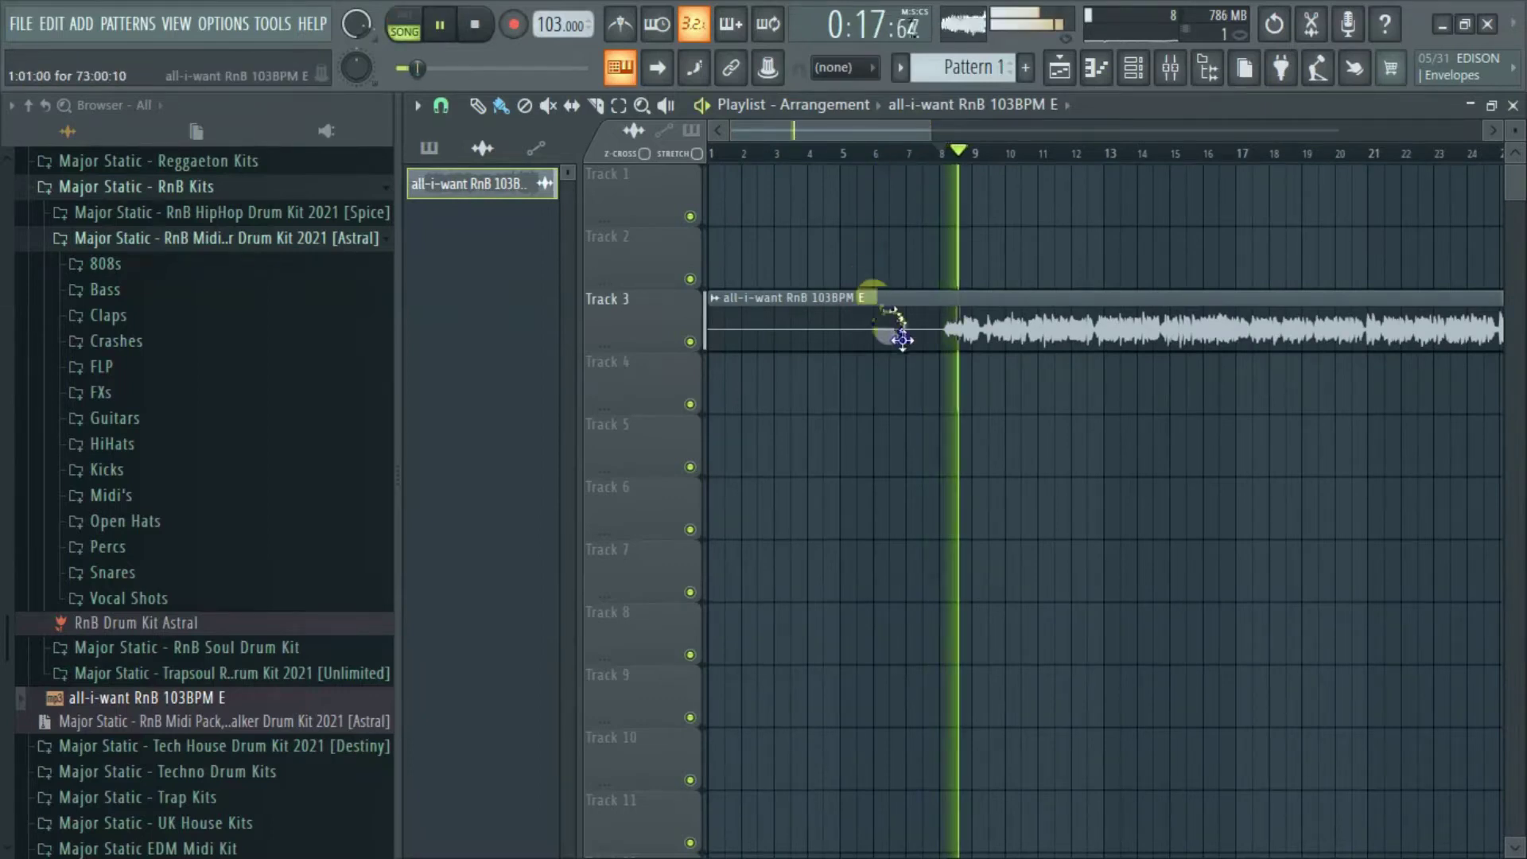
double_click(902, 340)
left_click_drag(1083, 441, 1083, 501)
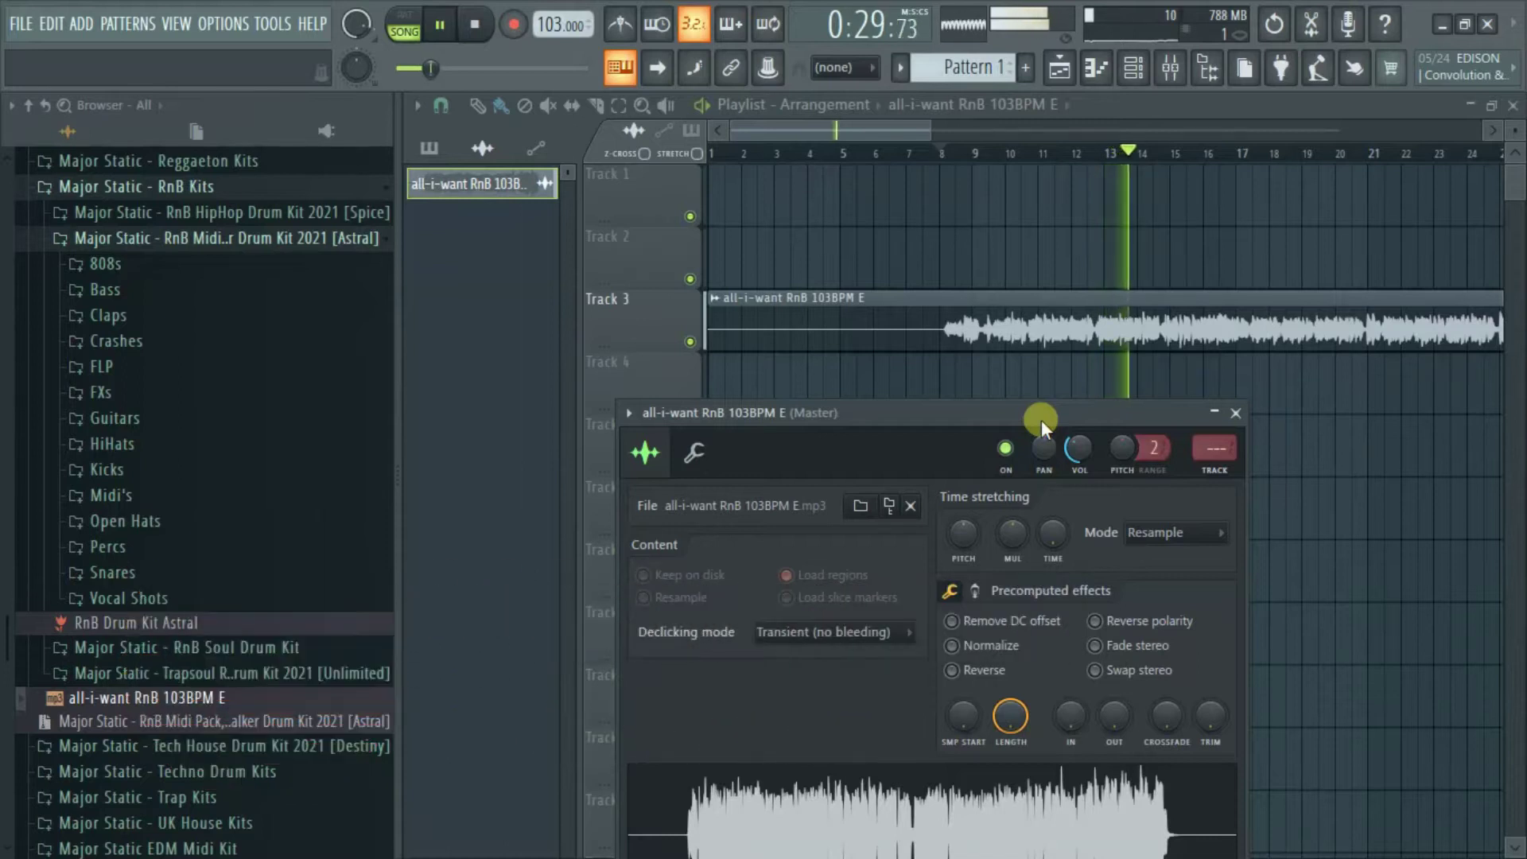
left_click_drag(1080, 451, 1080, 454)
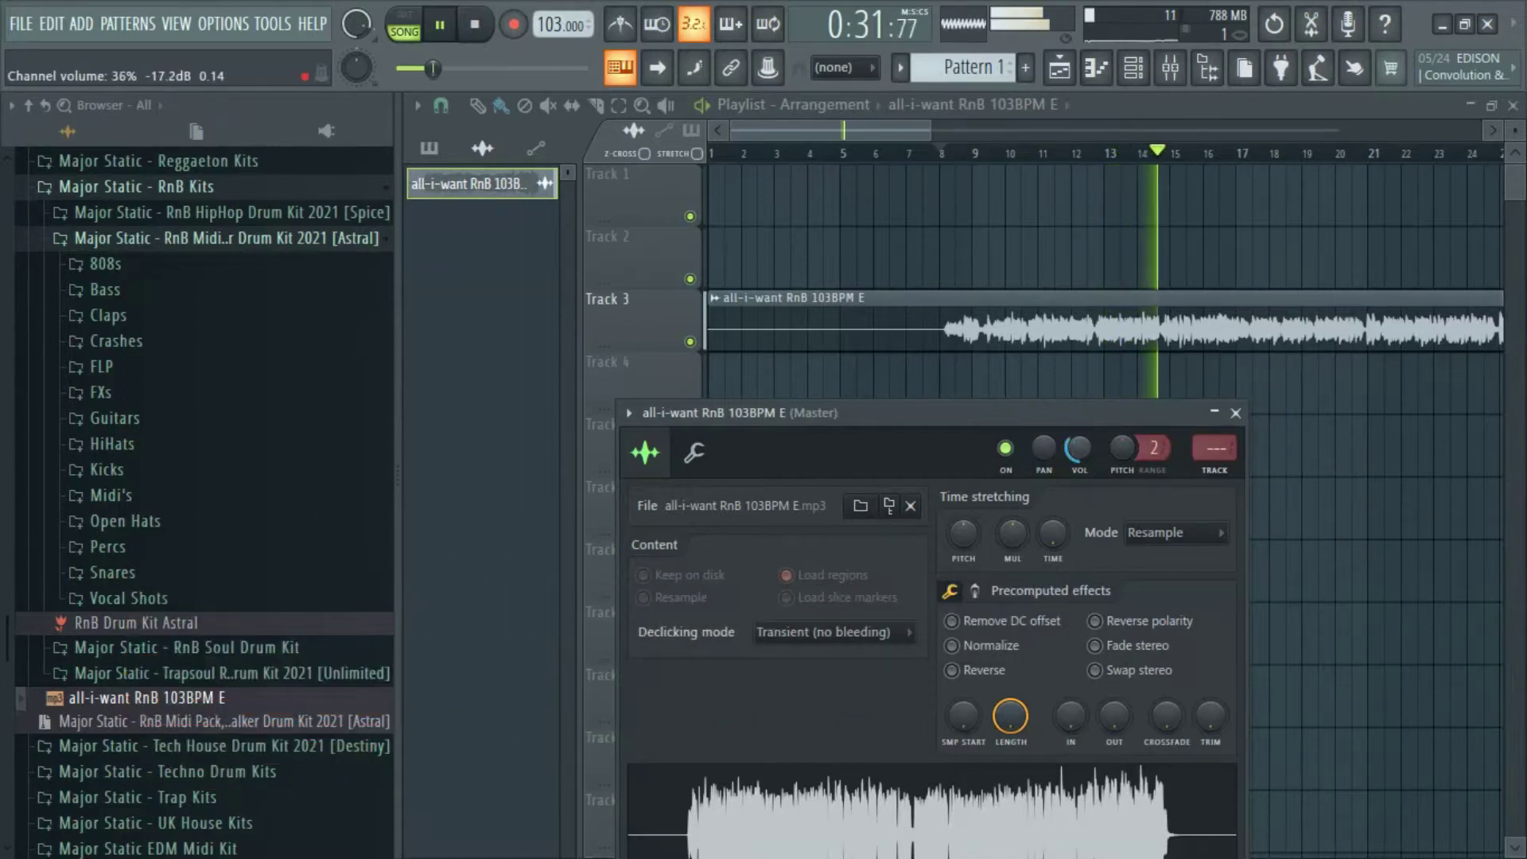
Turn on the metronome to check the vocal's timing against the beat, and stop playback.
left_click(629, 28)
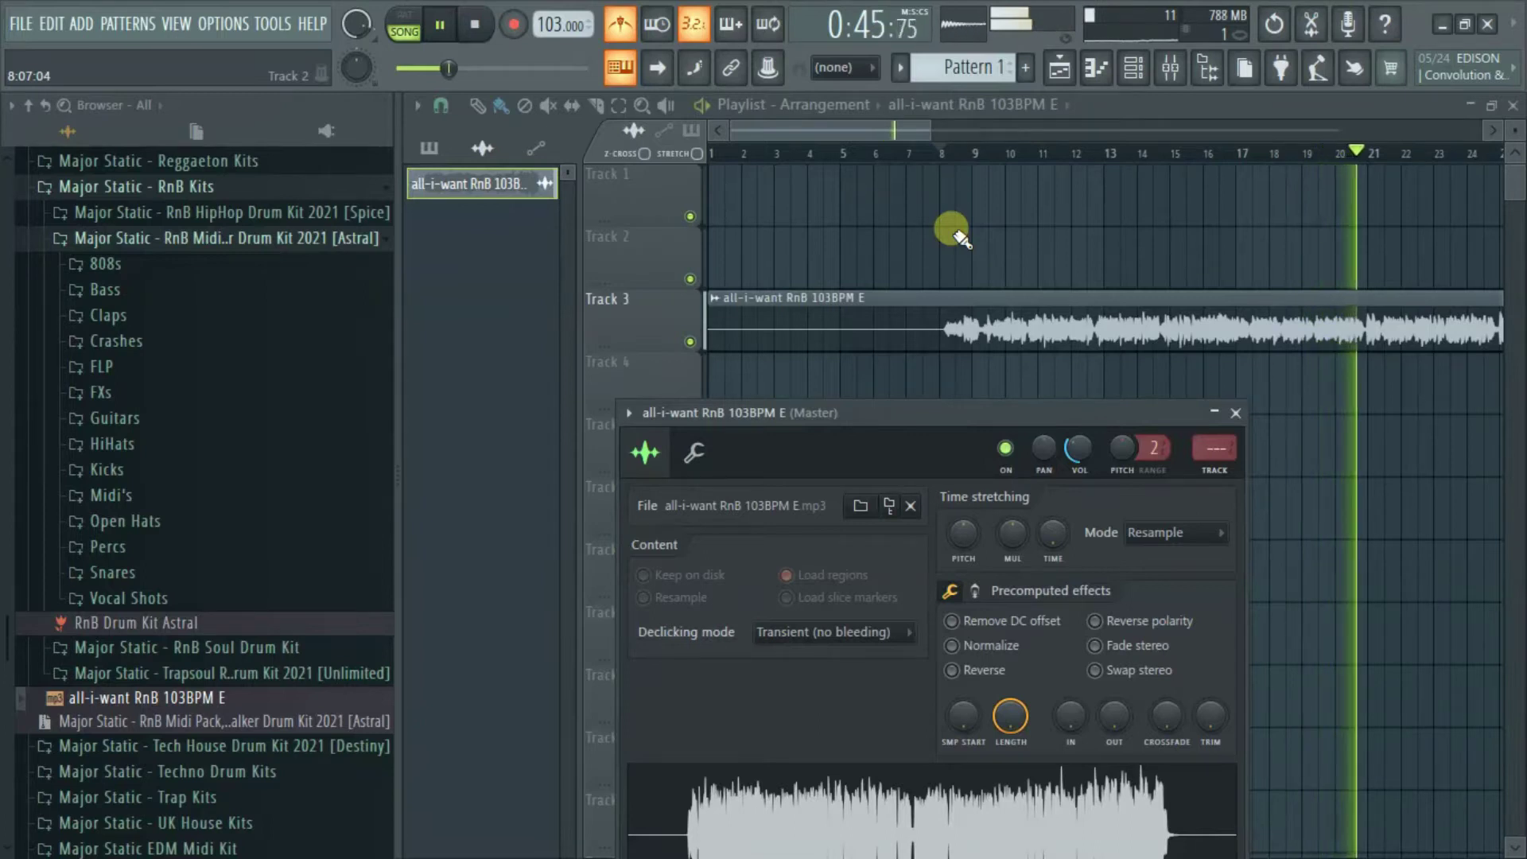
key("space")
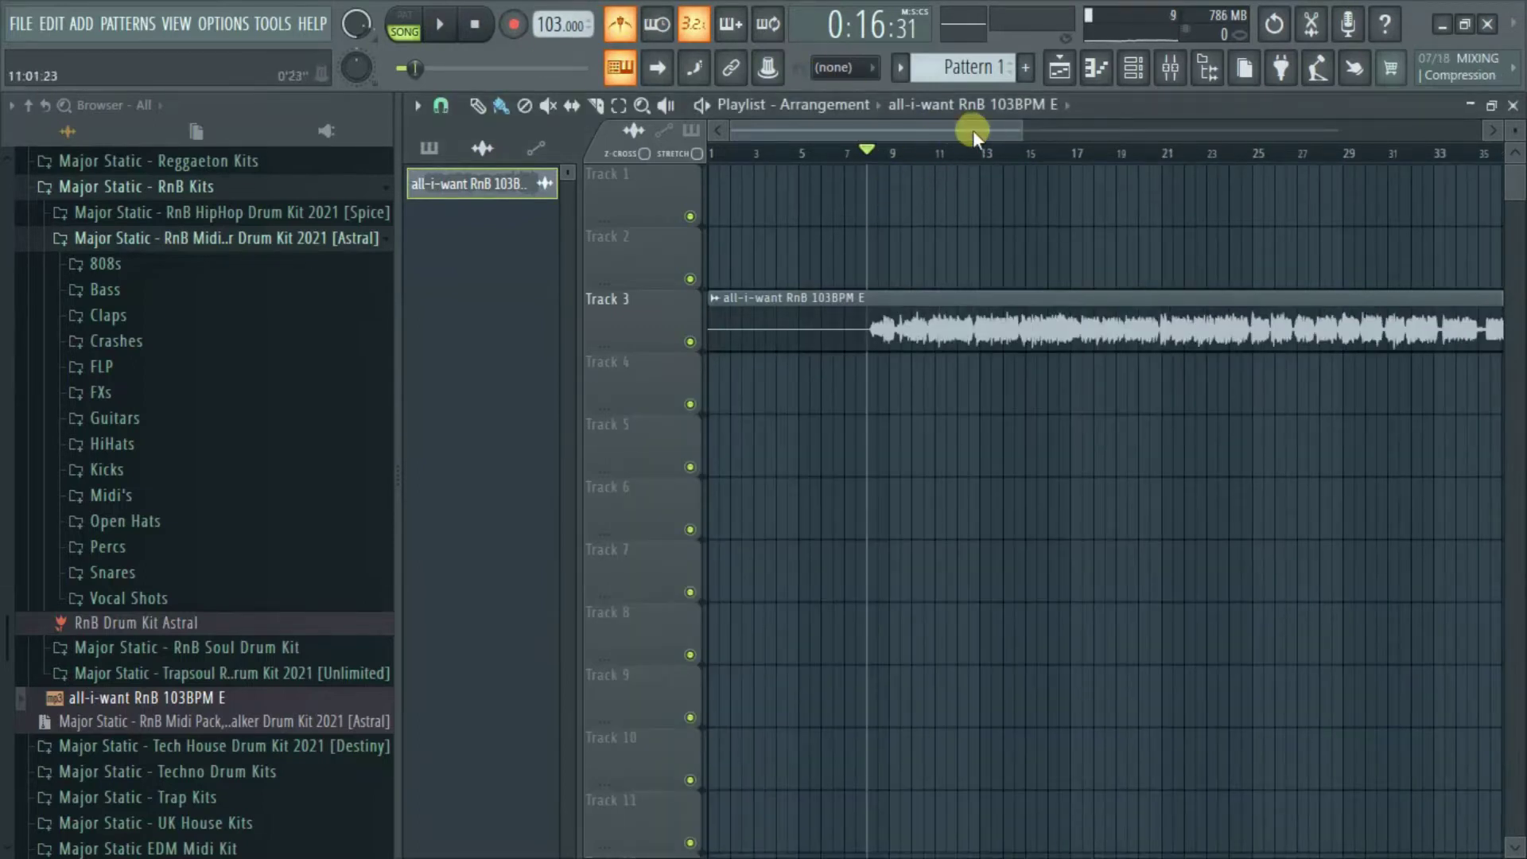
left_click_drag(1032, 141, 997, 141)
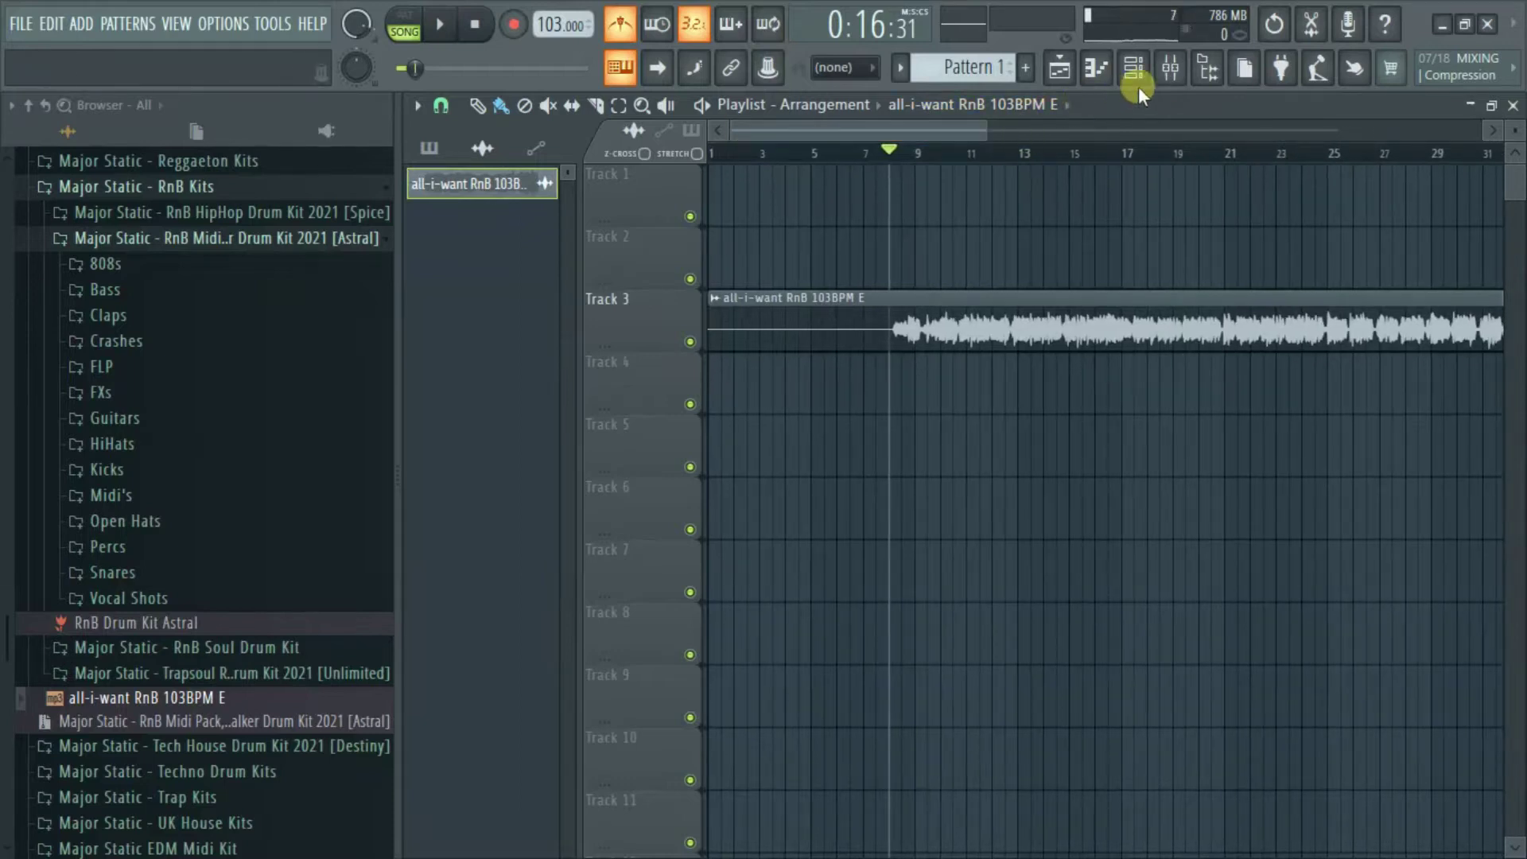
Inspect the Ozone 9 plugin on the mixer's Master track and return to the playlist.
left_click(1169, 67)
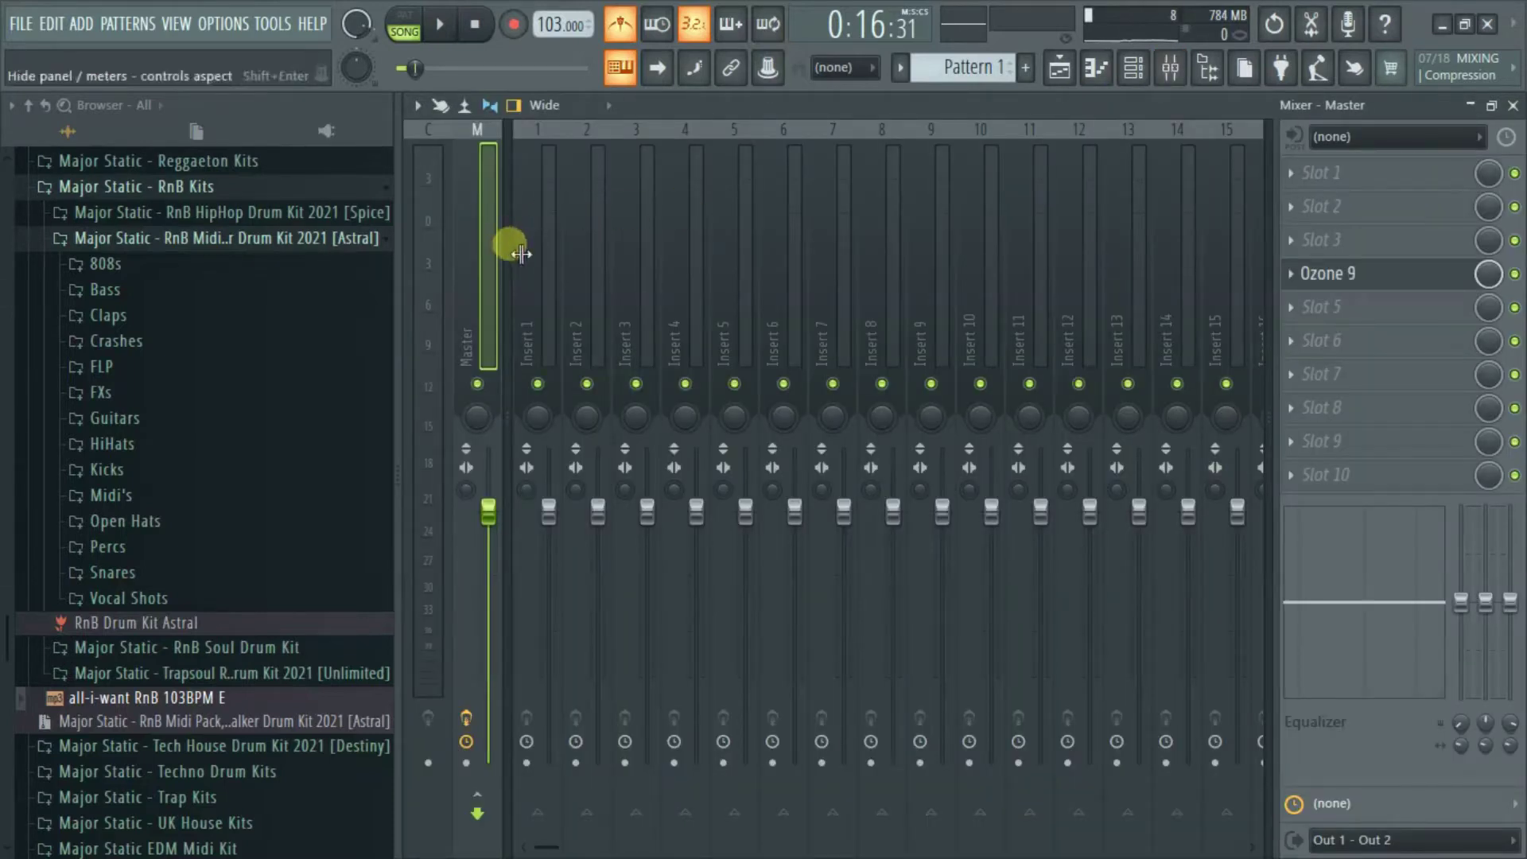
left_click(1340, 275)
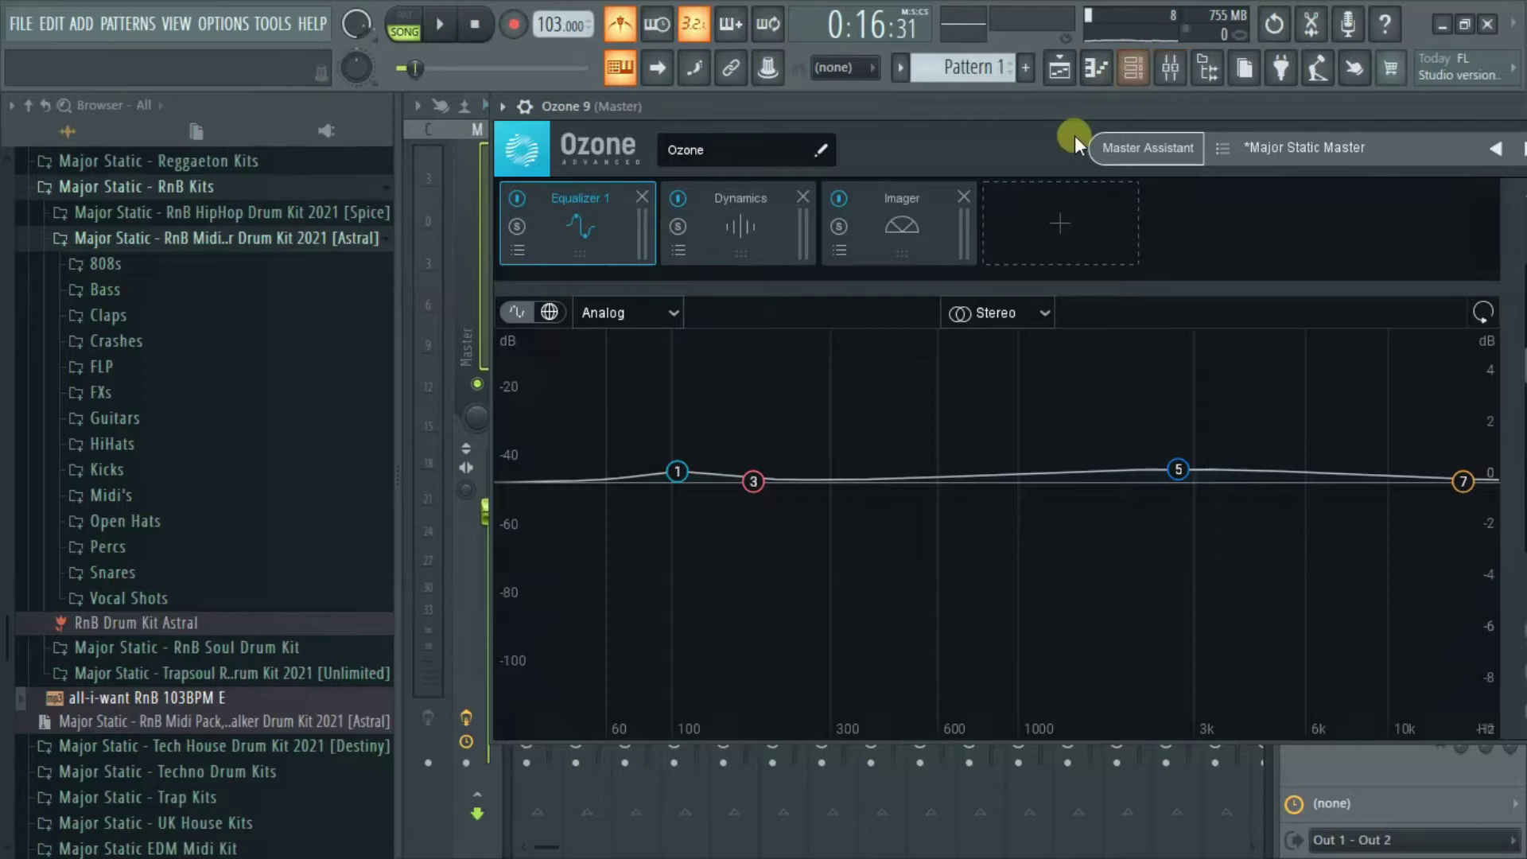
left_click(1168, 85)
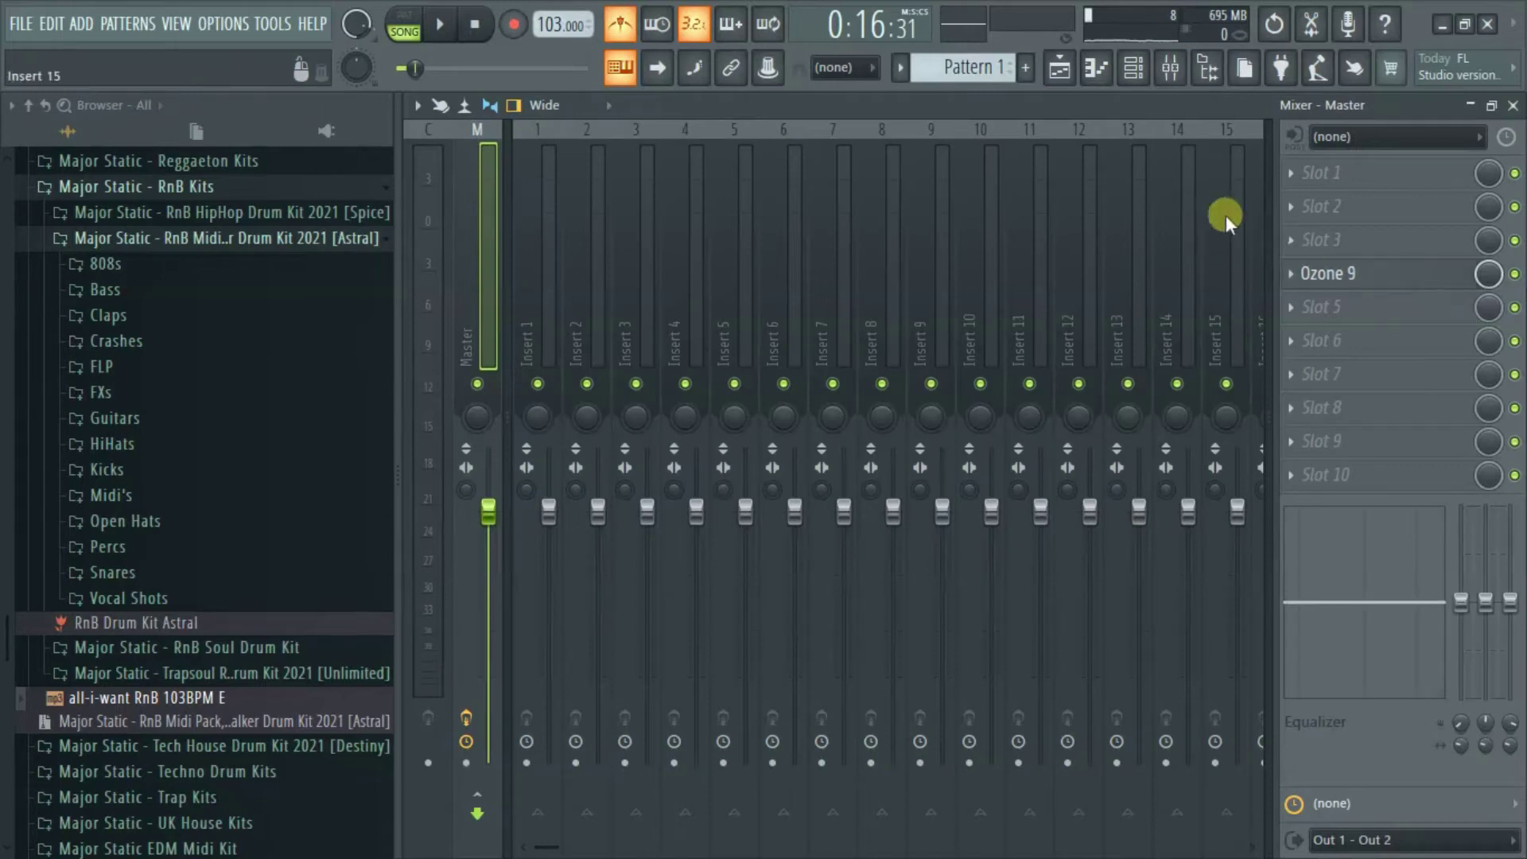
key("F5")
left_click_drag(986, 141, 844, 190)
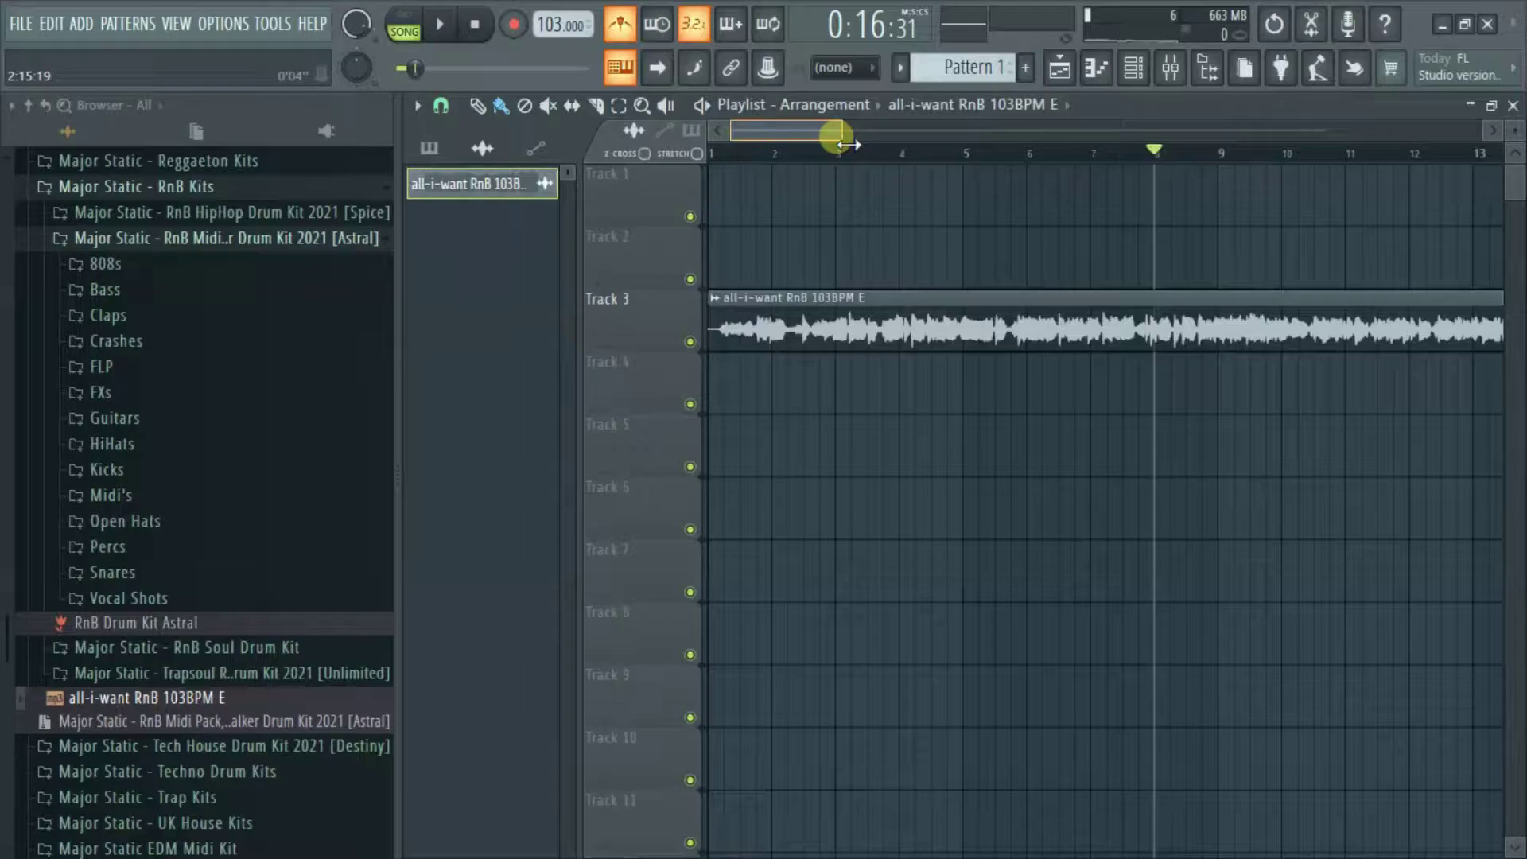
left_click_drag(845, 144, 942, 136)
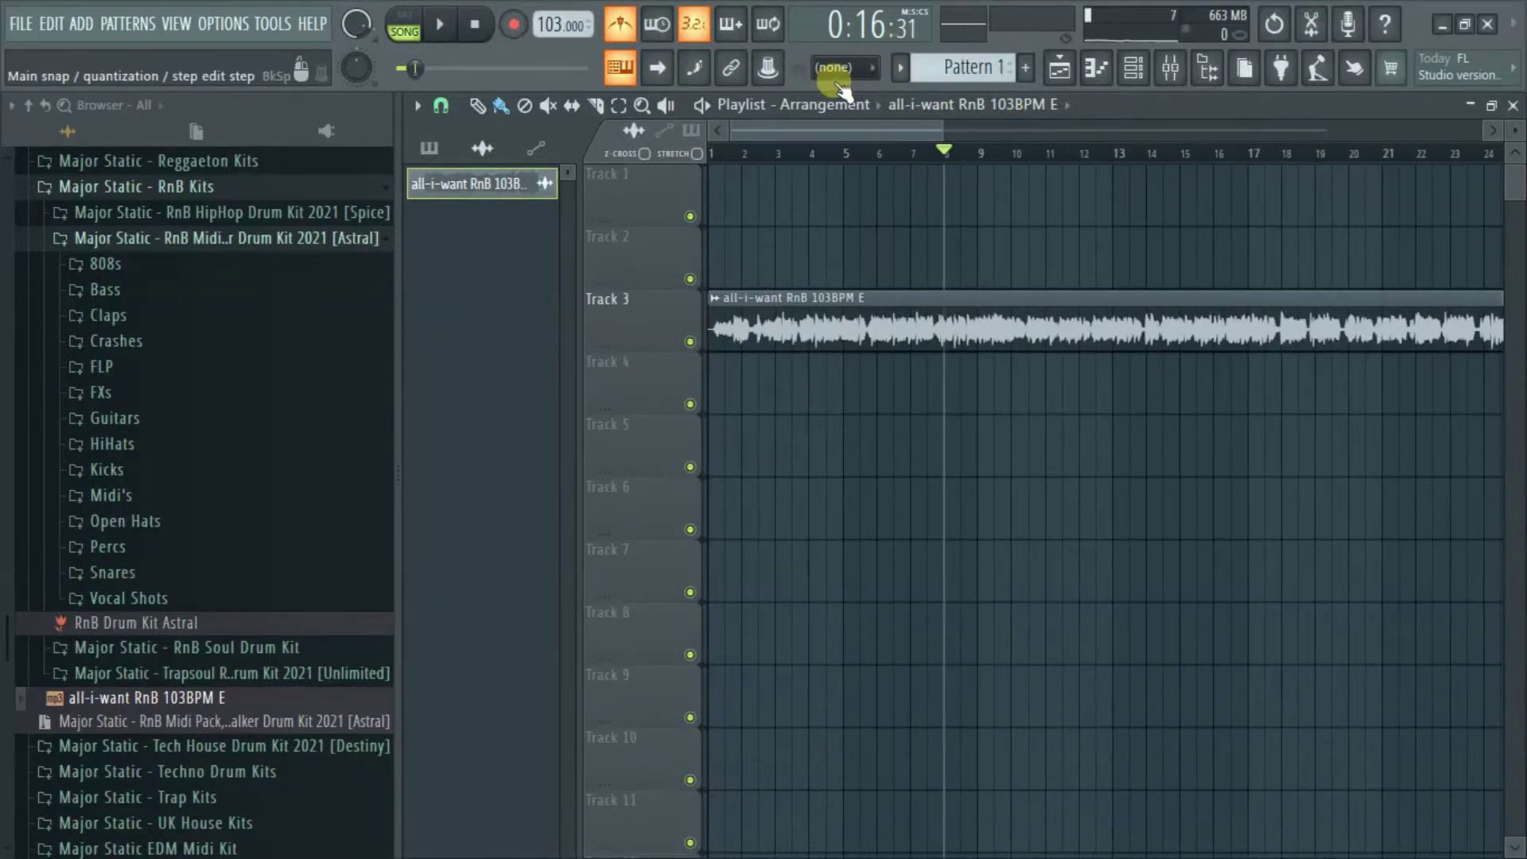
left_click(842, 73)
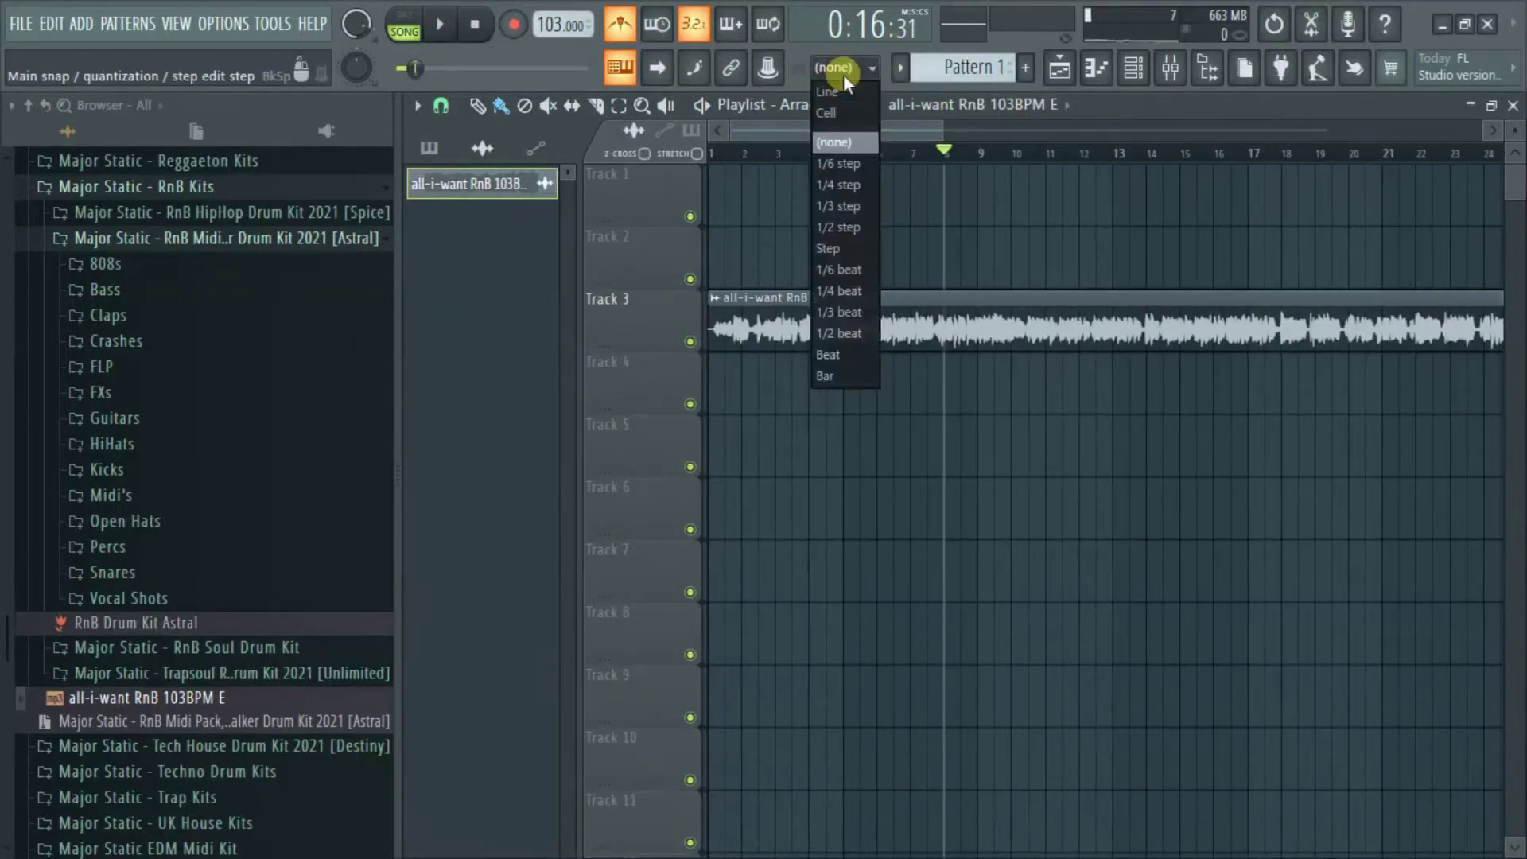
Show all channels in the channel rack and add a Keyscape instrument channel.
left_click(1135, 69)
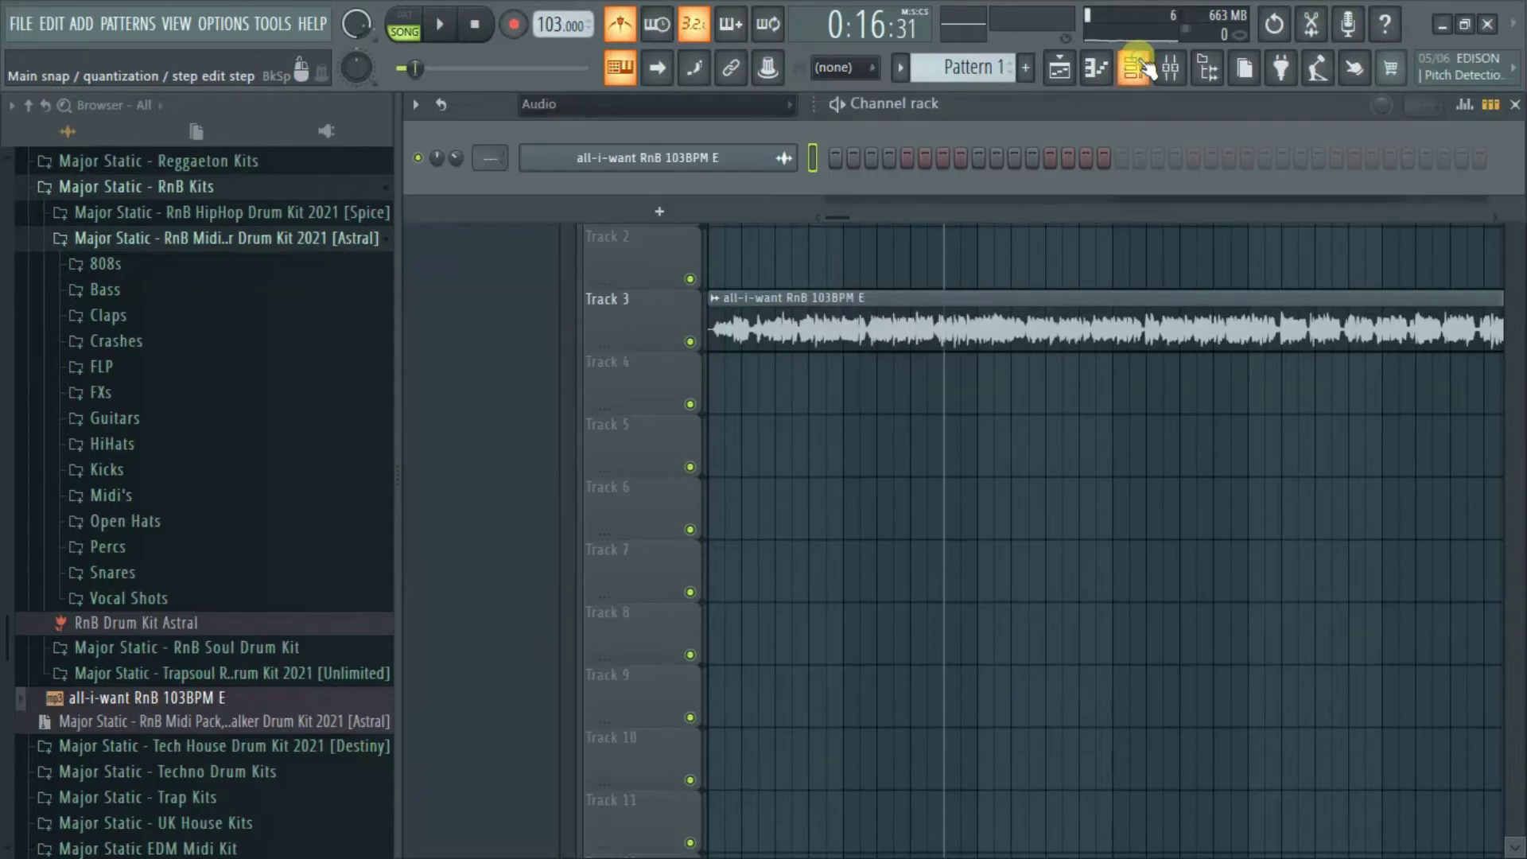
left_click(743, 103)
left_click(557, 129)
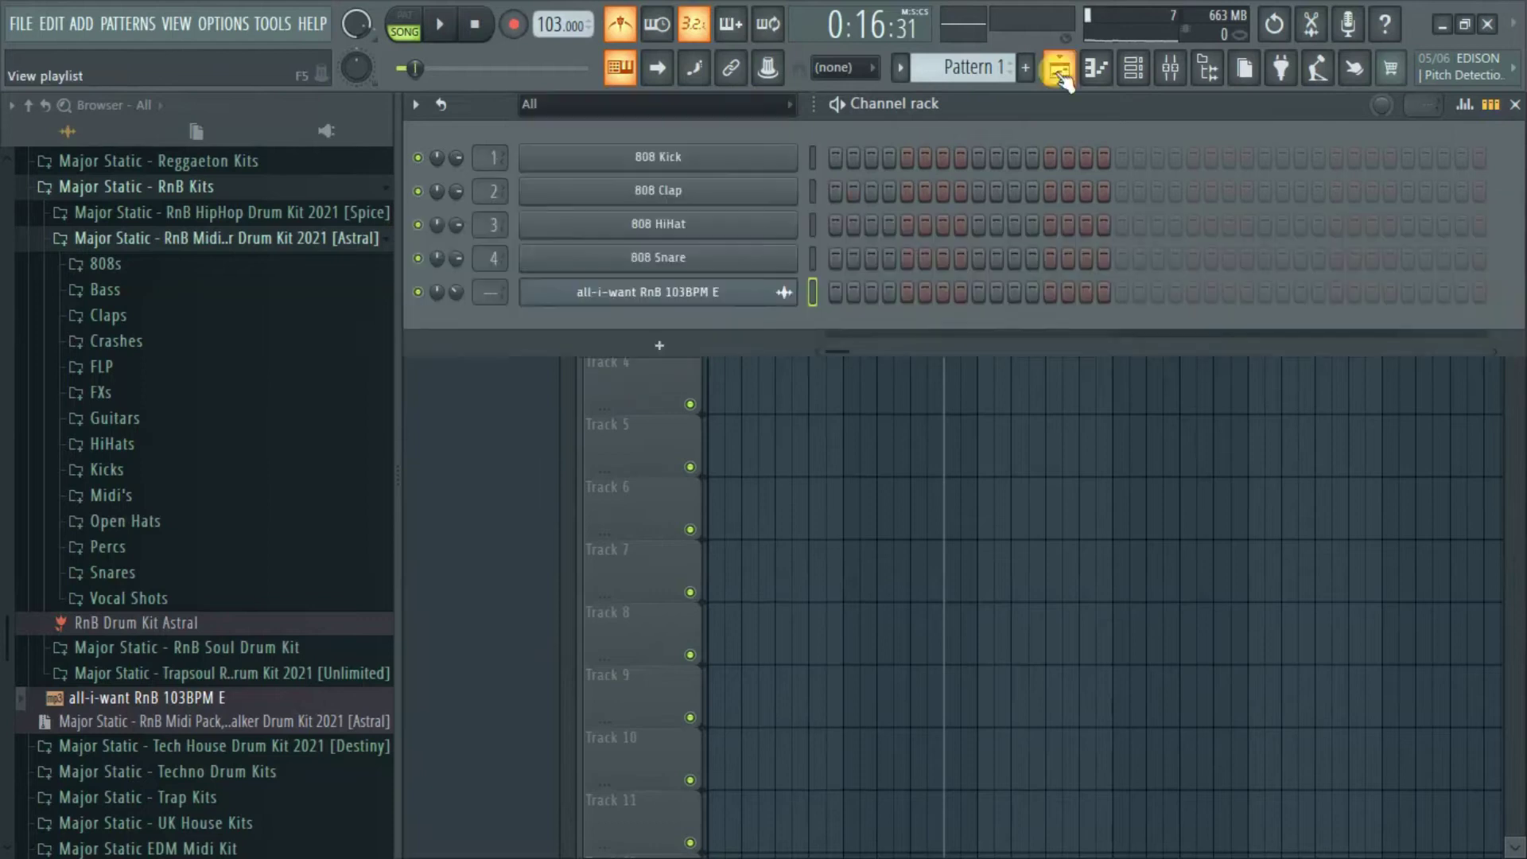
left_click(646, 342)
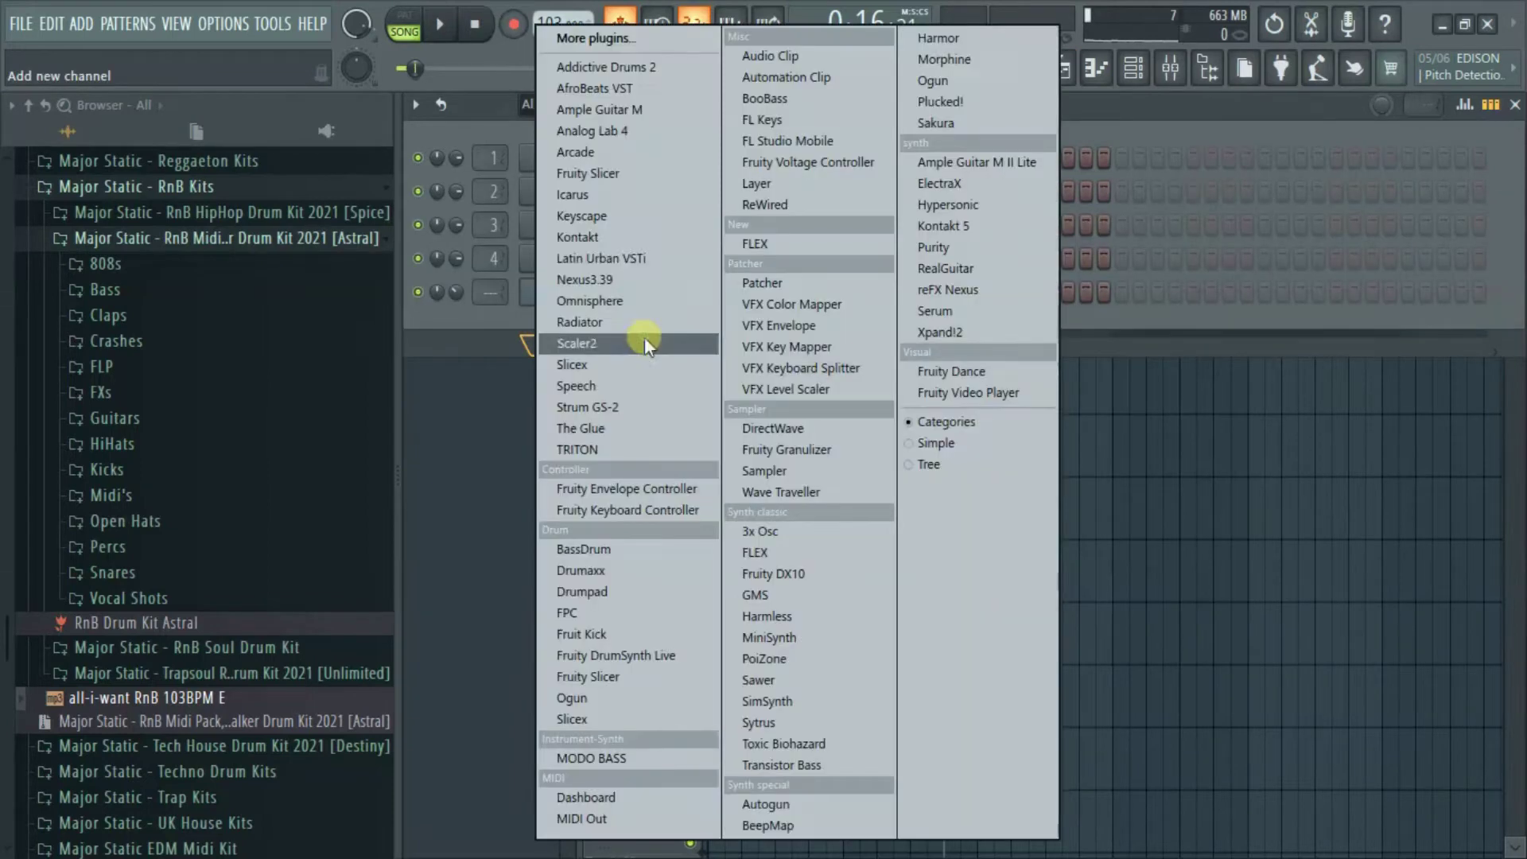
left_click(633, 216)
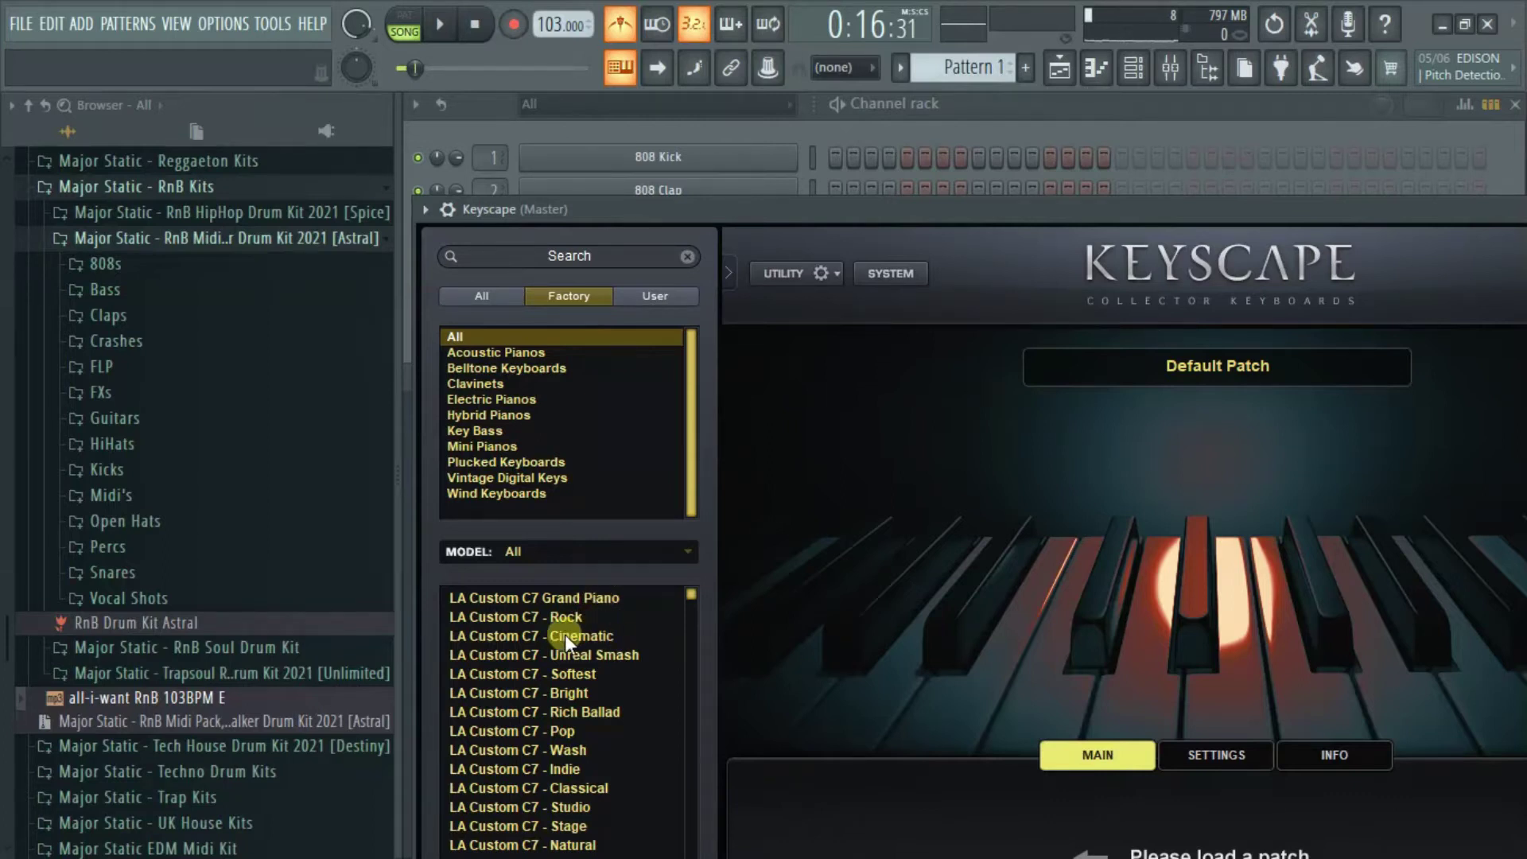
Place a one-bar Pattern 1 clip on Track 1 of the playlist at bar 3.
key("F5")
left_click(818, 175)
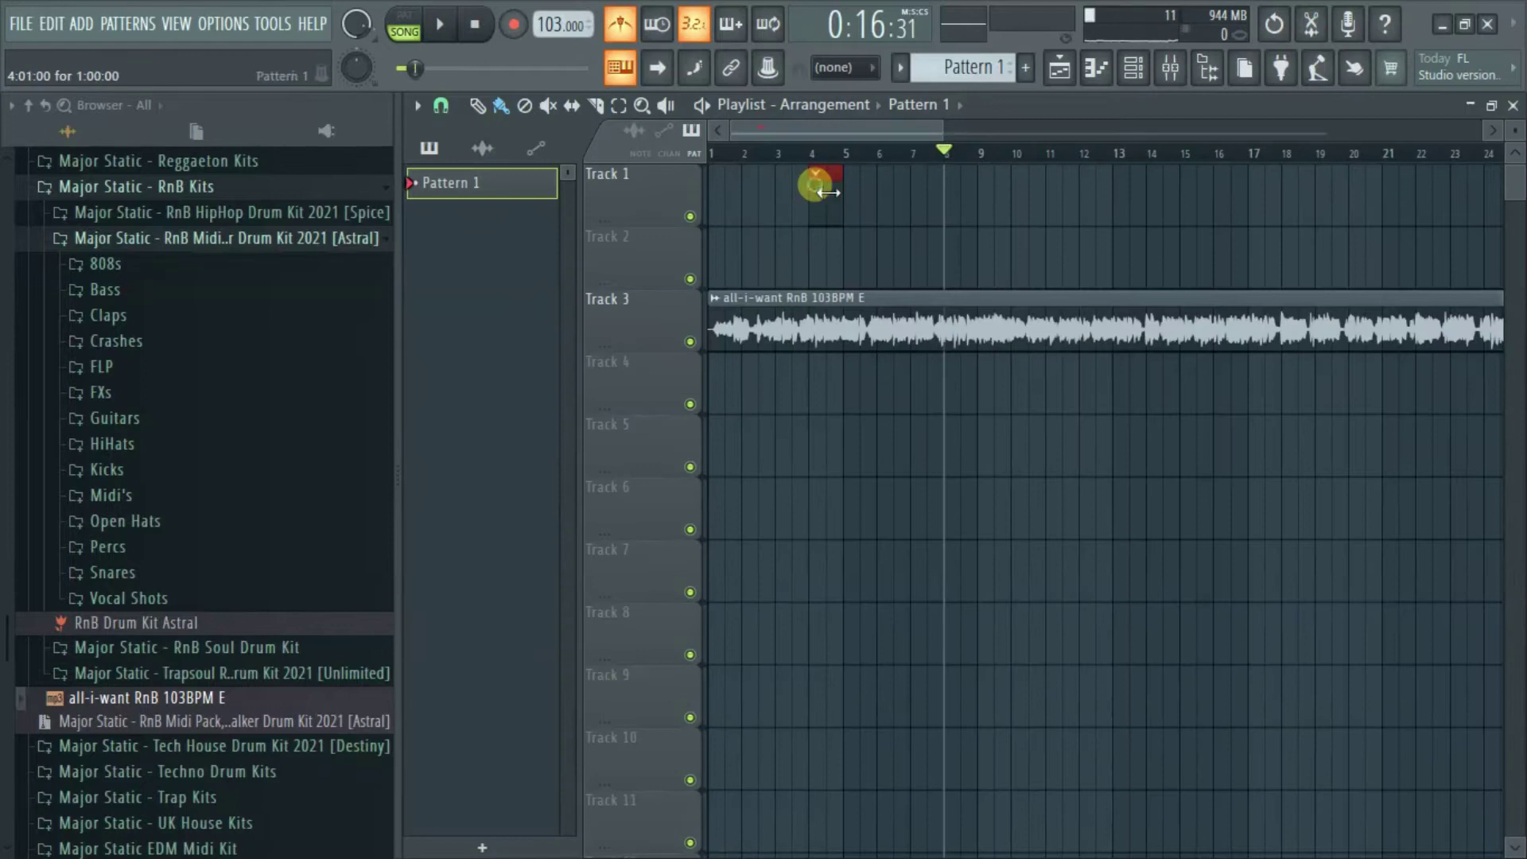
left_click_drag(952, 136, 835, 134)
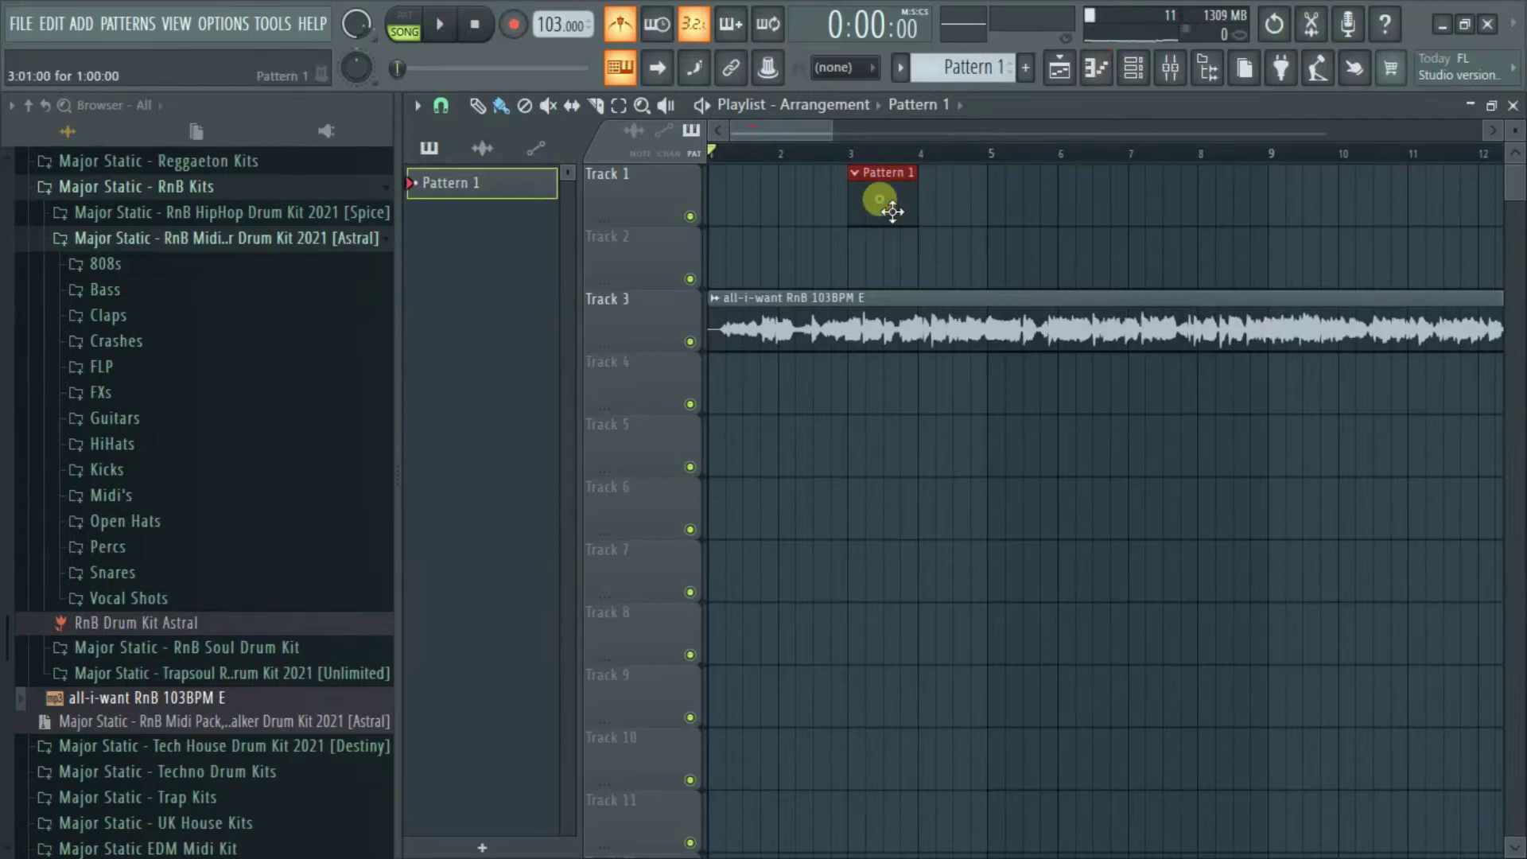
Open the piano roll of the Keyscape channel.
left_click(1135, 75)
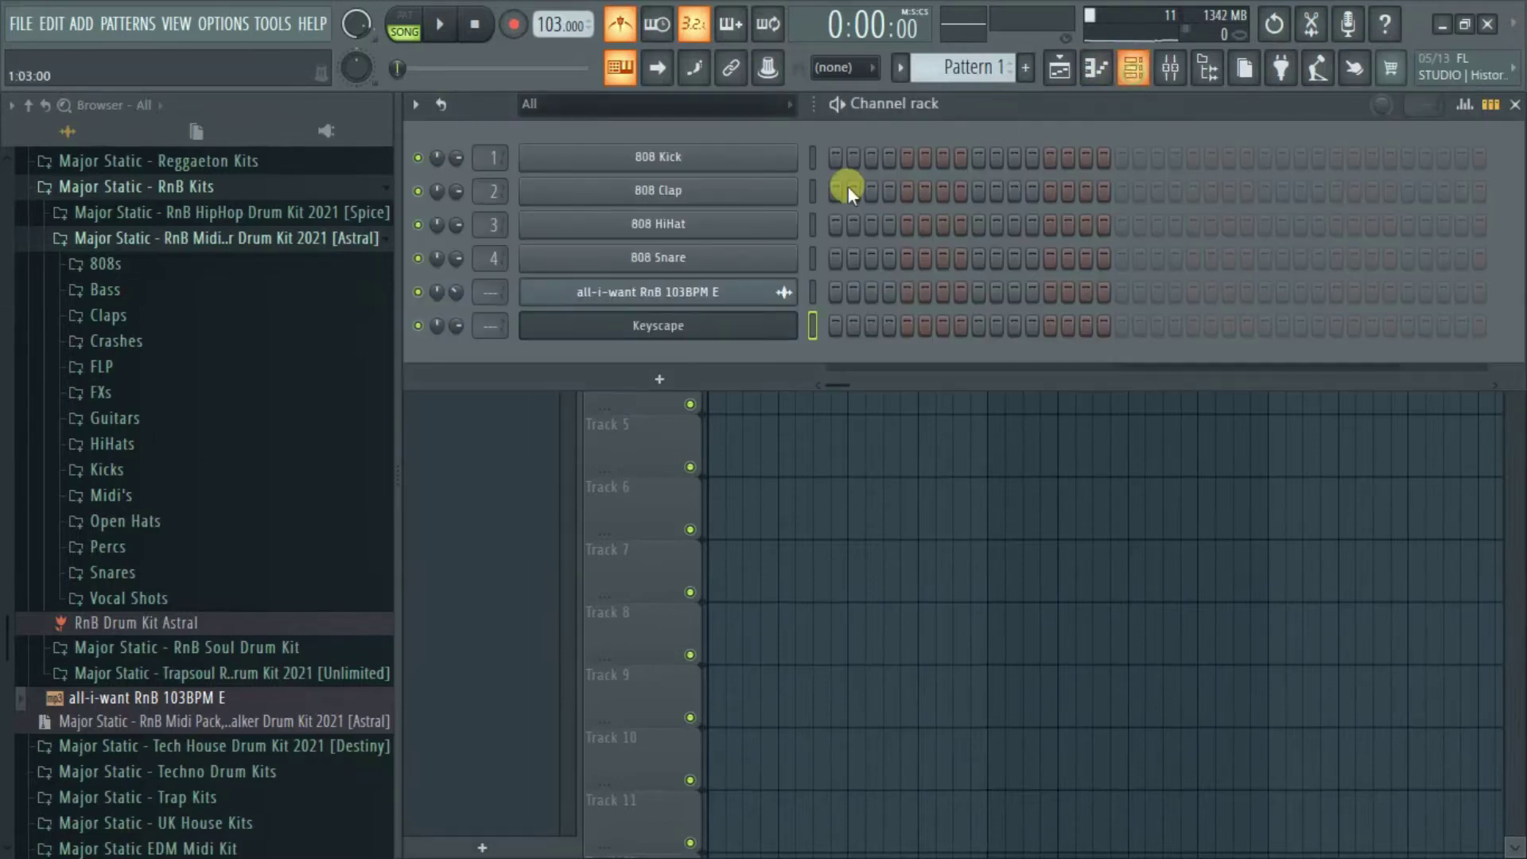
right_click(718, 325)
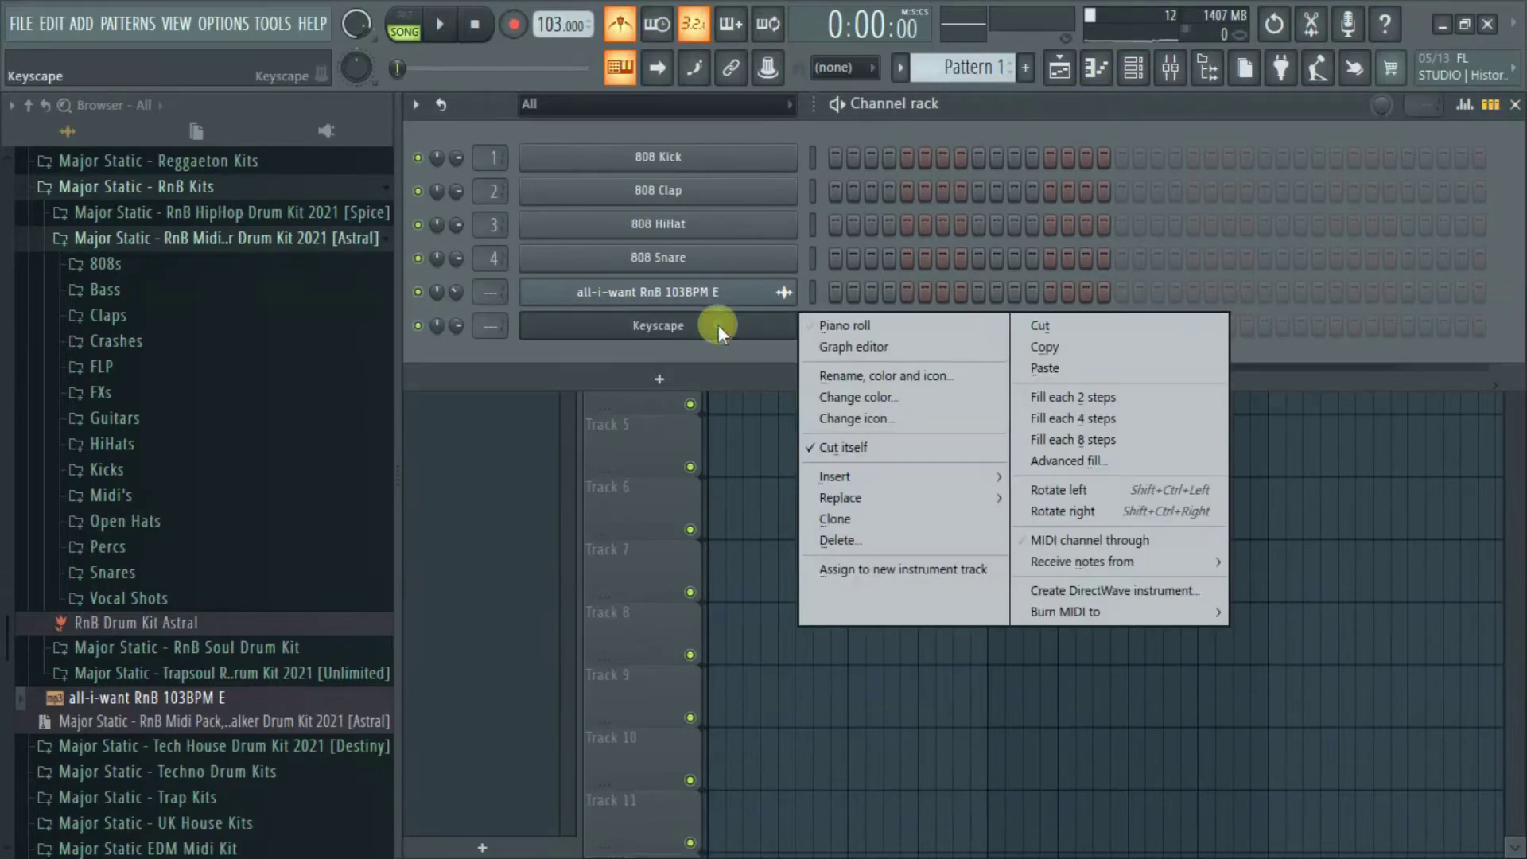
left_click(829, 327)
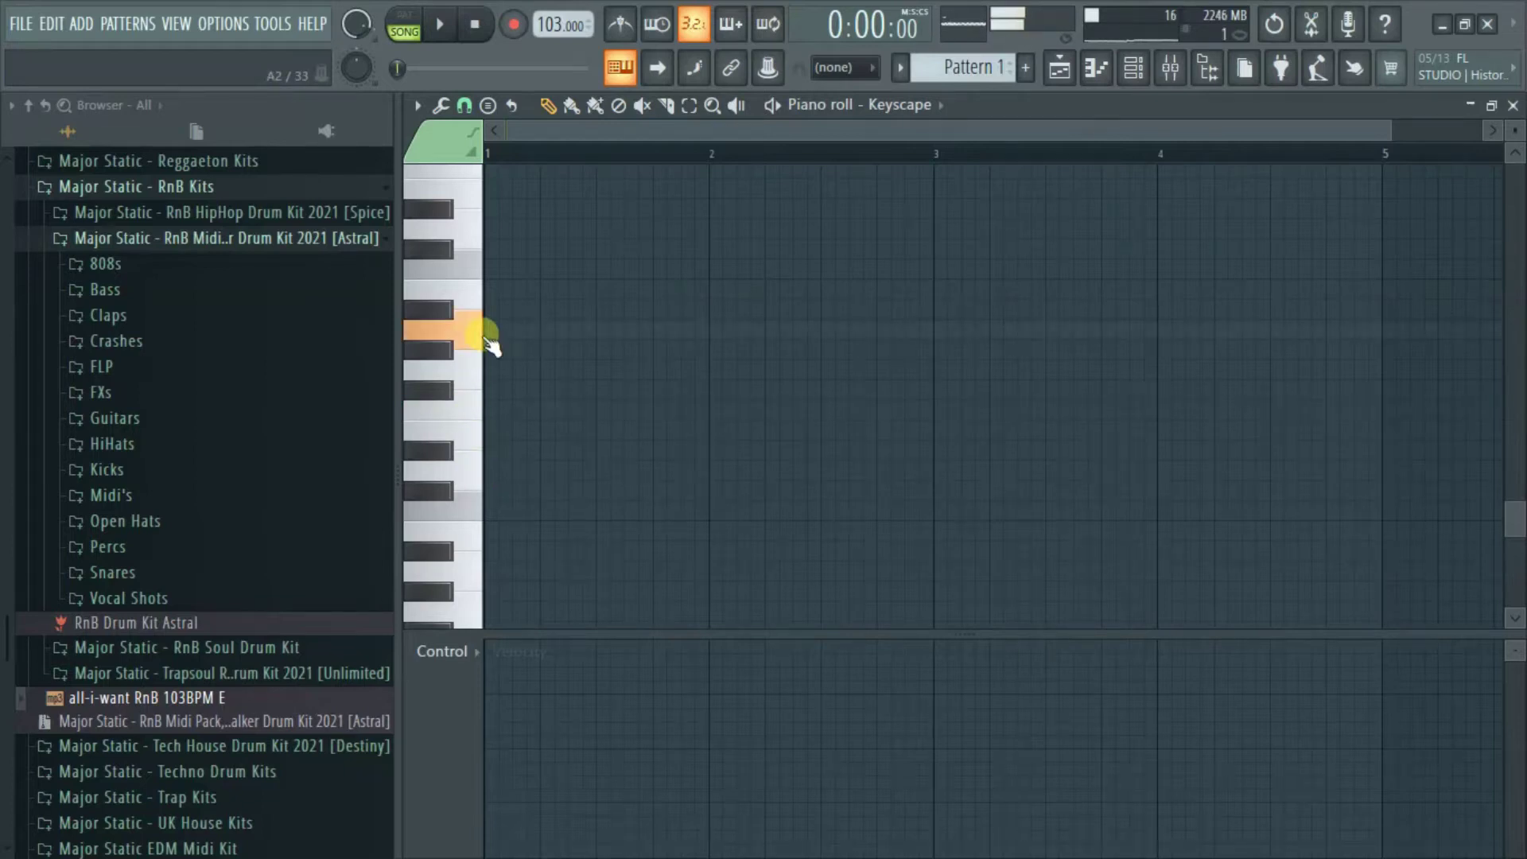
Add one-bar Keyscape notes, A3 in bar 1 and F#3 in bar 2, and audition them.
scroll(499, 269, "up", 4)
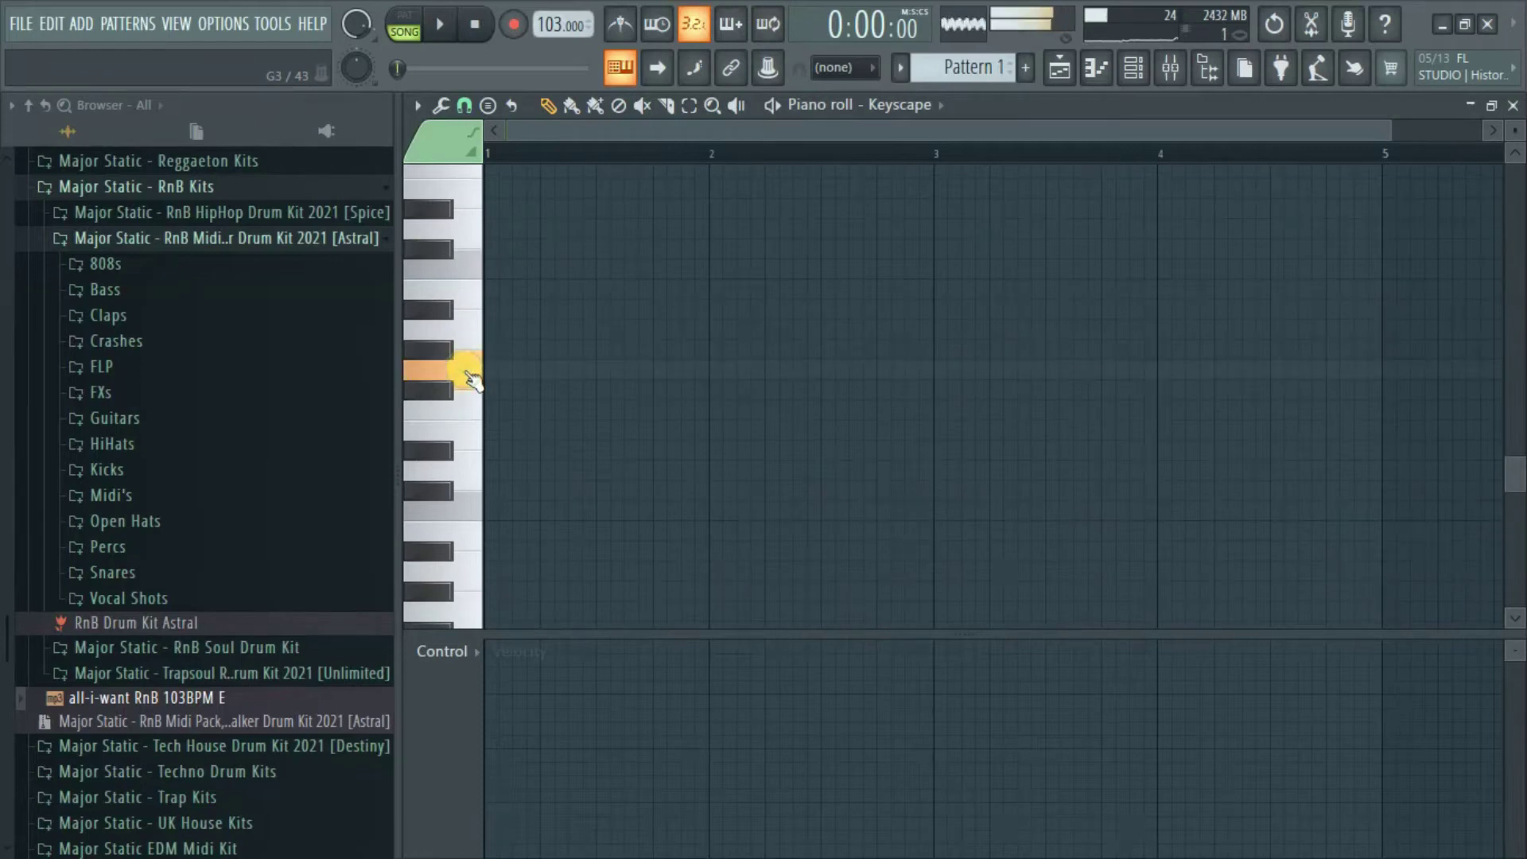
mouse_move(512, 328)
left_mouse_down()
mouse_move(511, 296)
mouse_move(512, 332)
left_mouse_up()
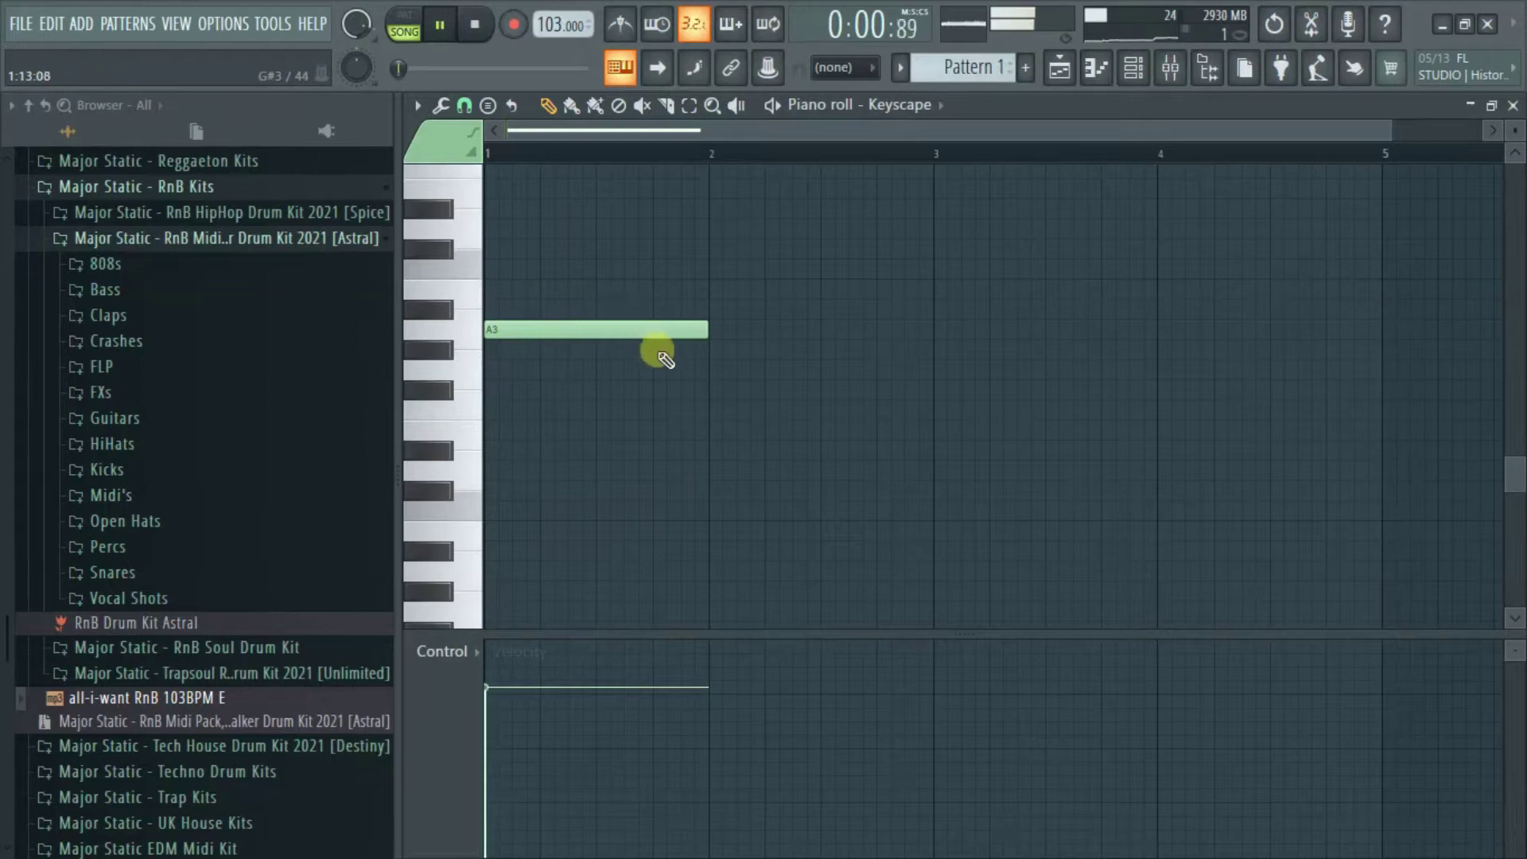
left_click(696, 390)
left_click_drag(773, 404, 792, 404)
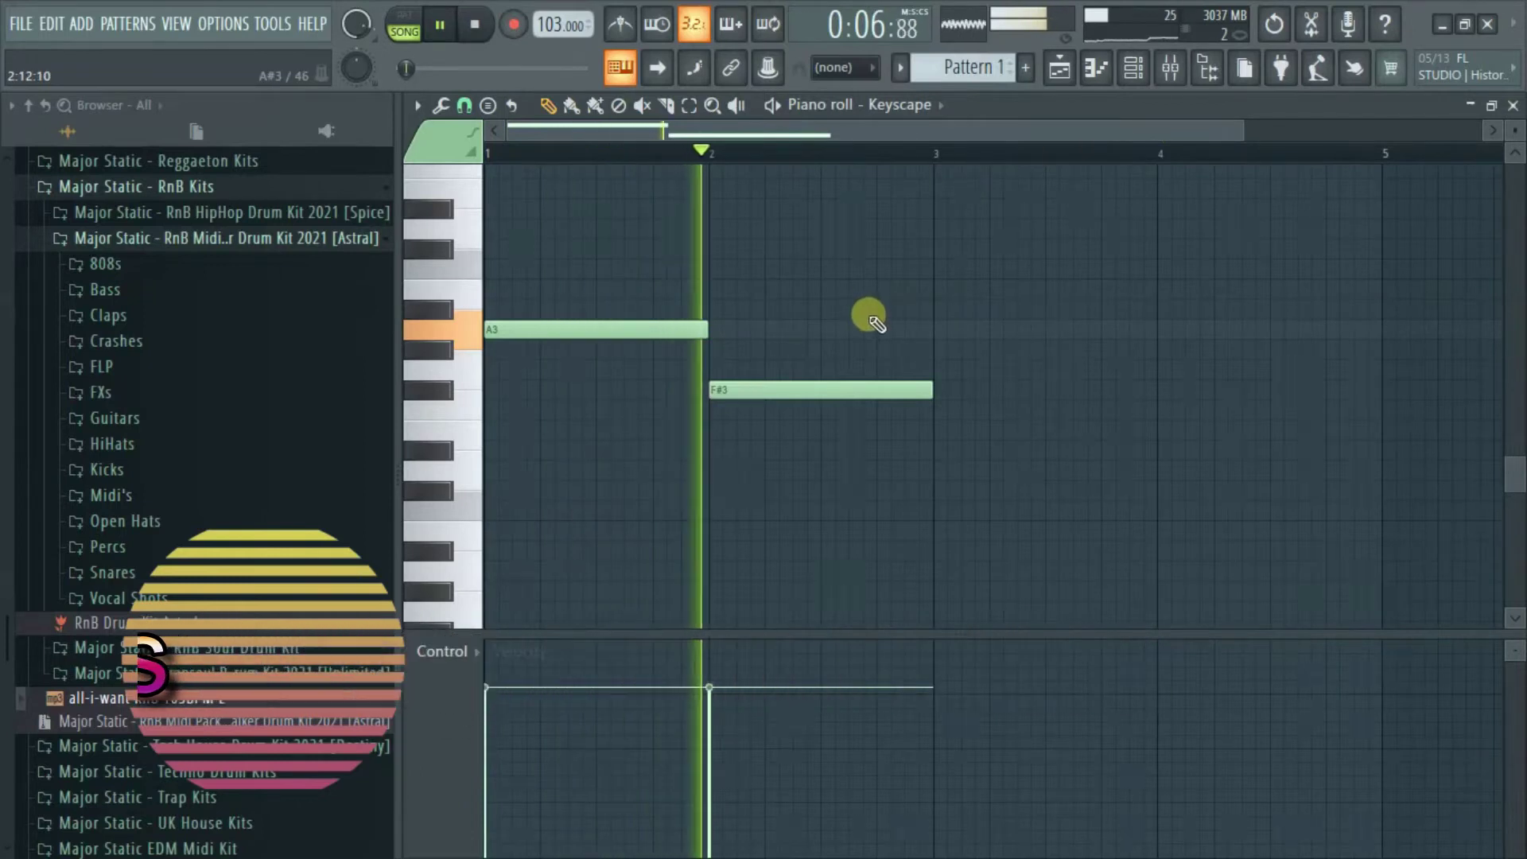
key("space")
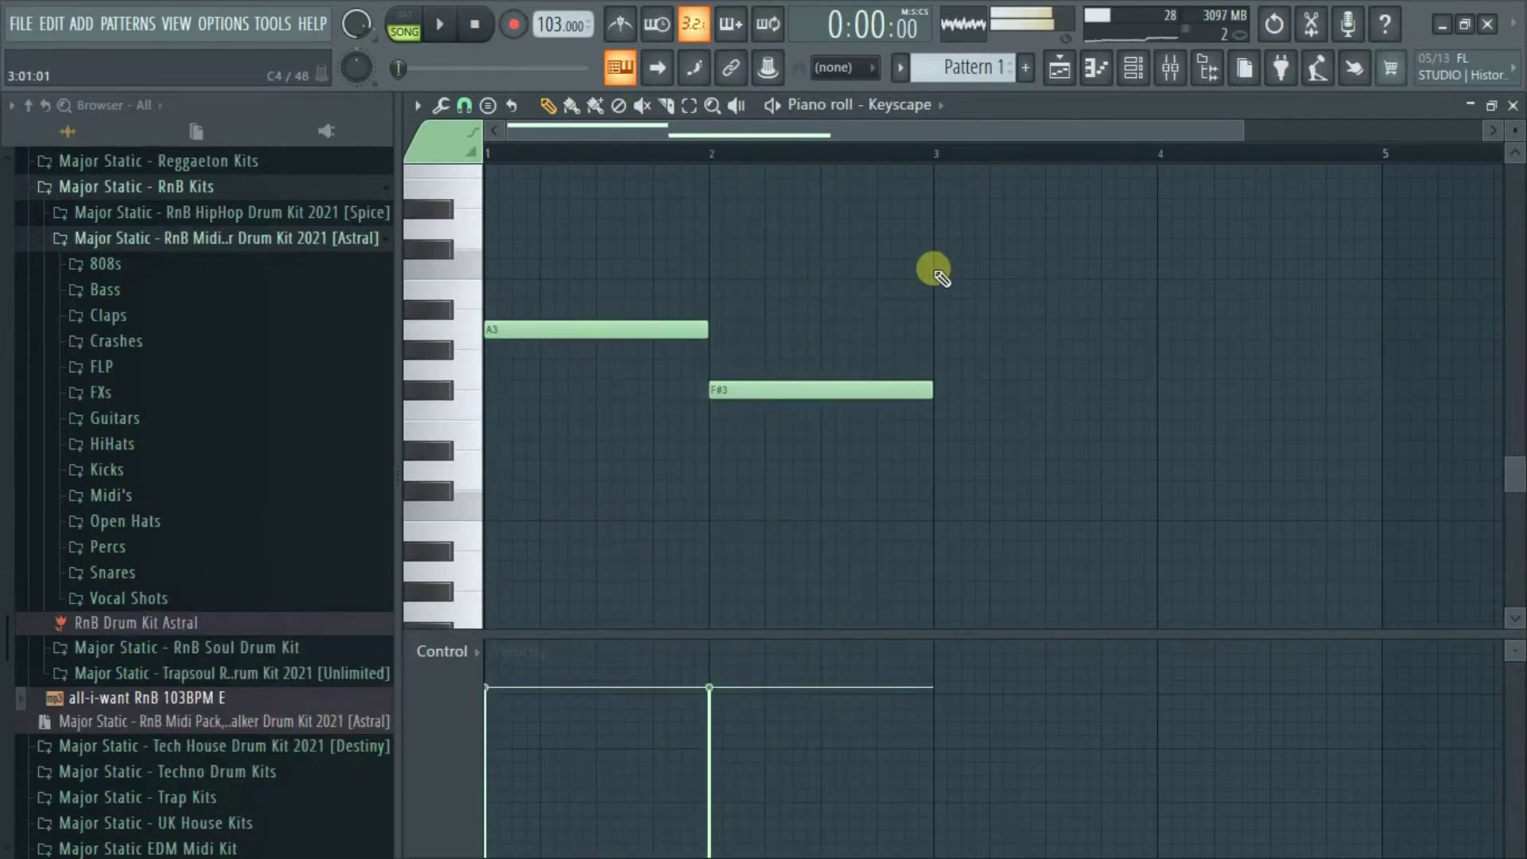
Play the arrangement to hear the two Keyscape notes with the vocal, and return to the piano roll.
left_click_drag(1243, 135, 1405, 131)
key("F5")
key("space")
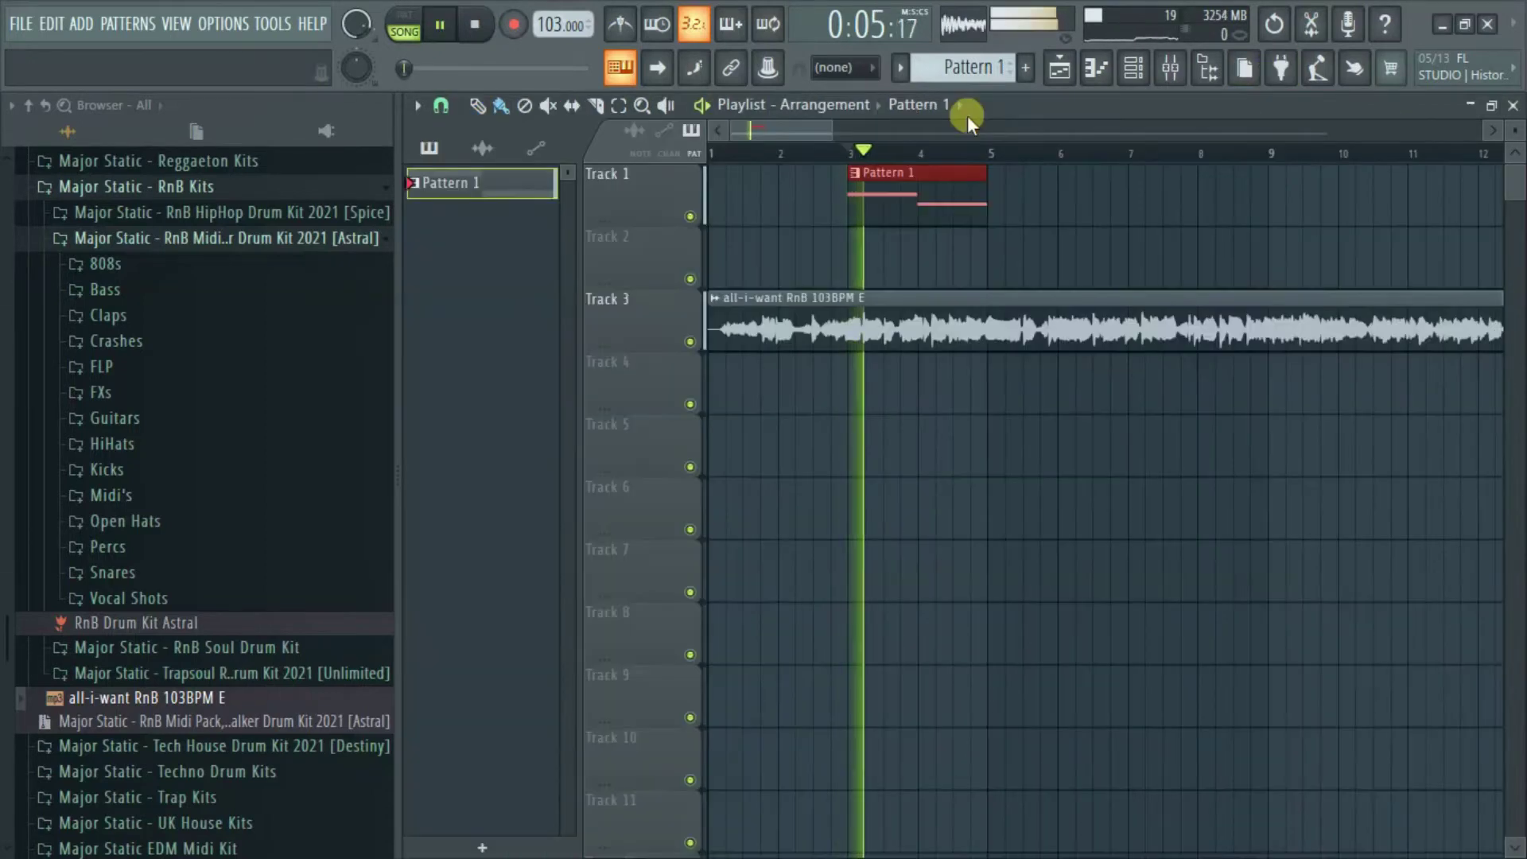
left_click(1097, 74)
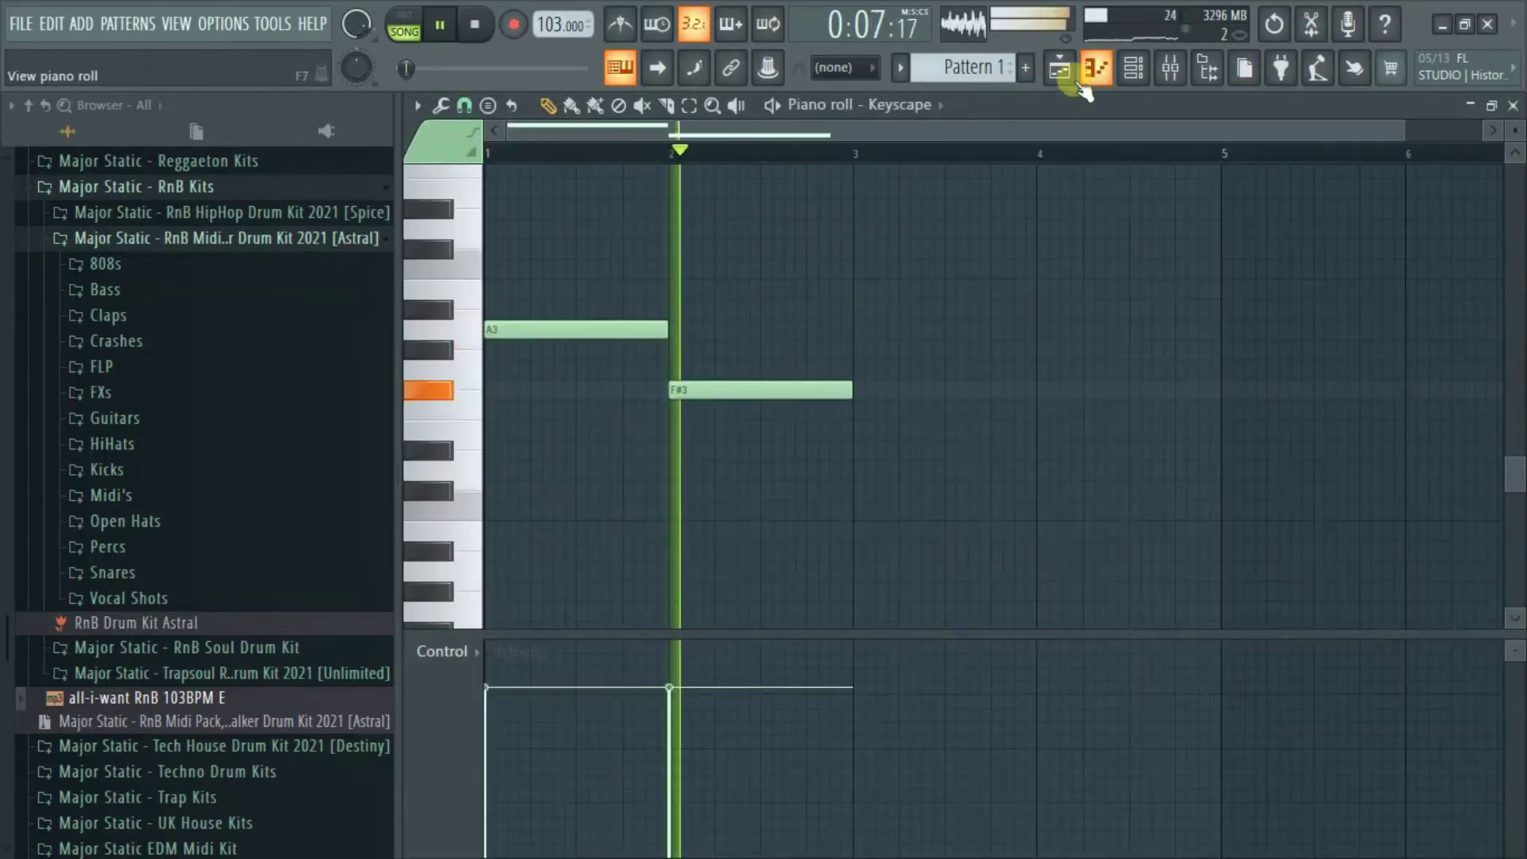
key("space")
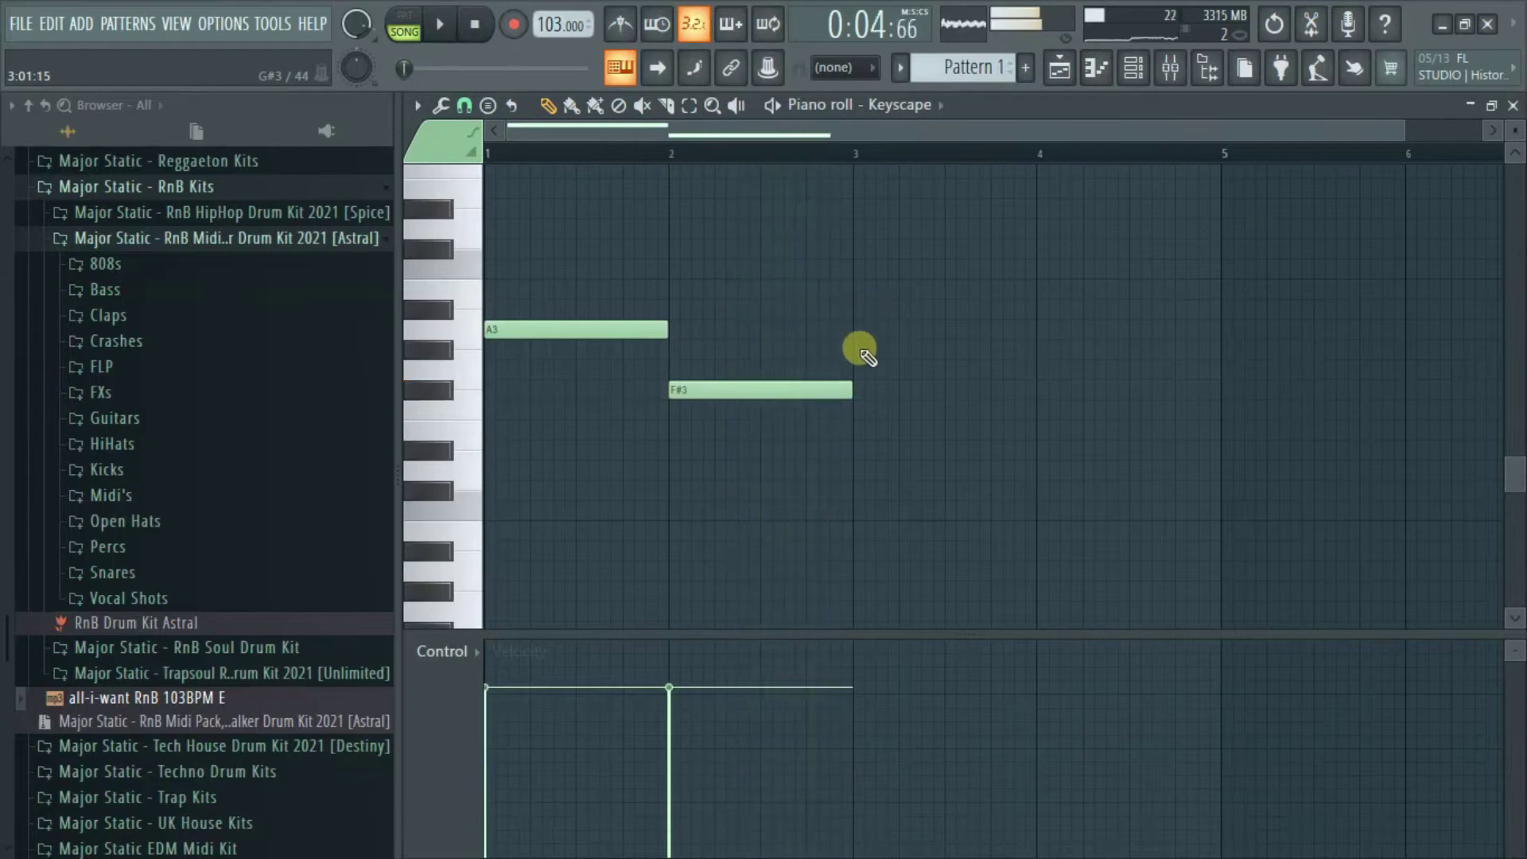
Add a one-bar C#4 note in bar 3 of the Keyscape pattern.
left_click(847, 254)
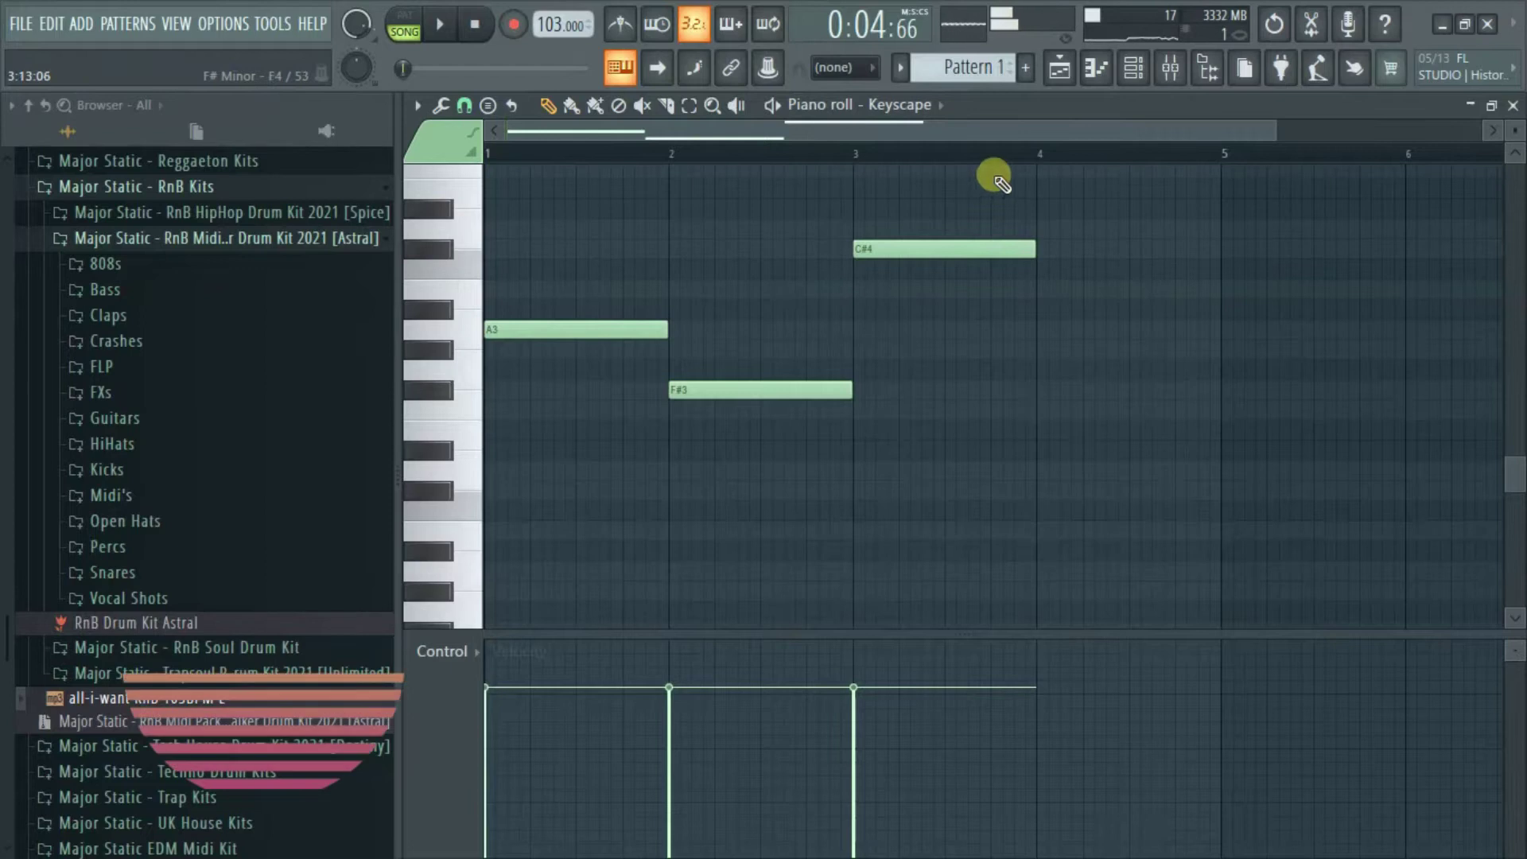
Add a one-bar B3 note in bar 4 of the Keyscape pattern and audition the root notes with the vocal.
left_click(1035, 286)
mouse_move(1094, 299)
left_mouse_down()
mouse_move(1081, 247)
mouse_move(1084, 300)
left_mouse_up()
key("space")
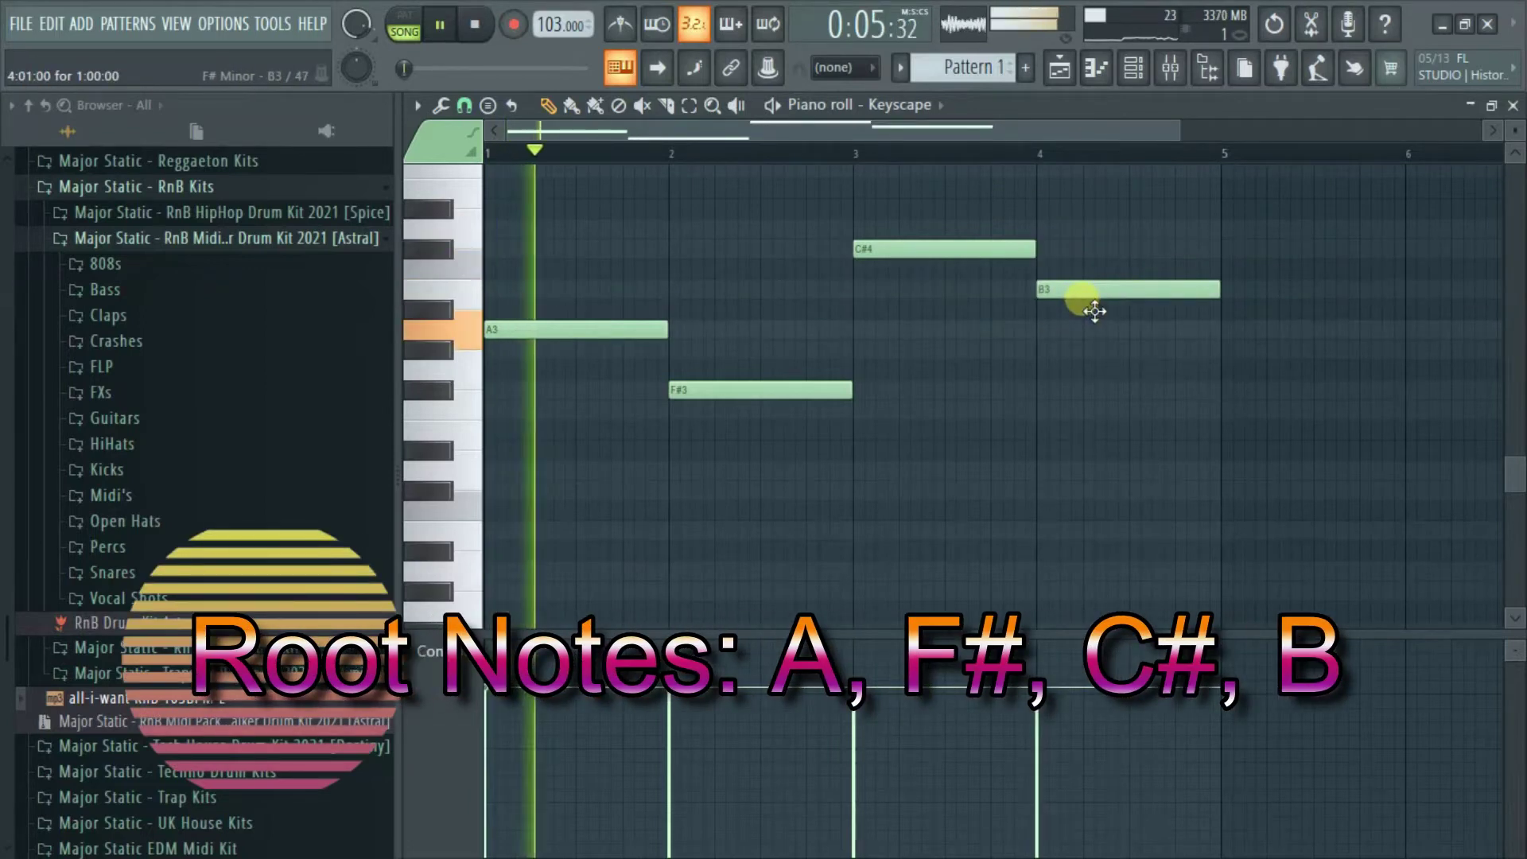
left_click_drag(1178, 130, 1357, 136)
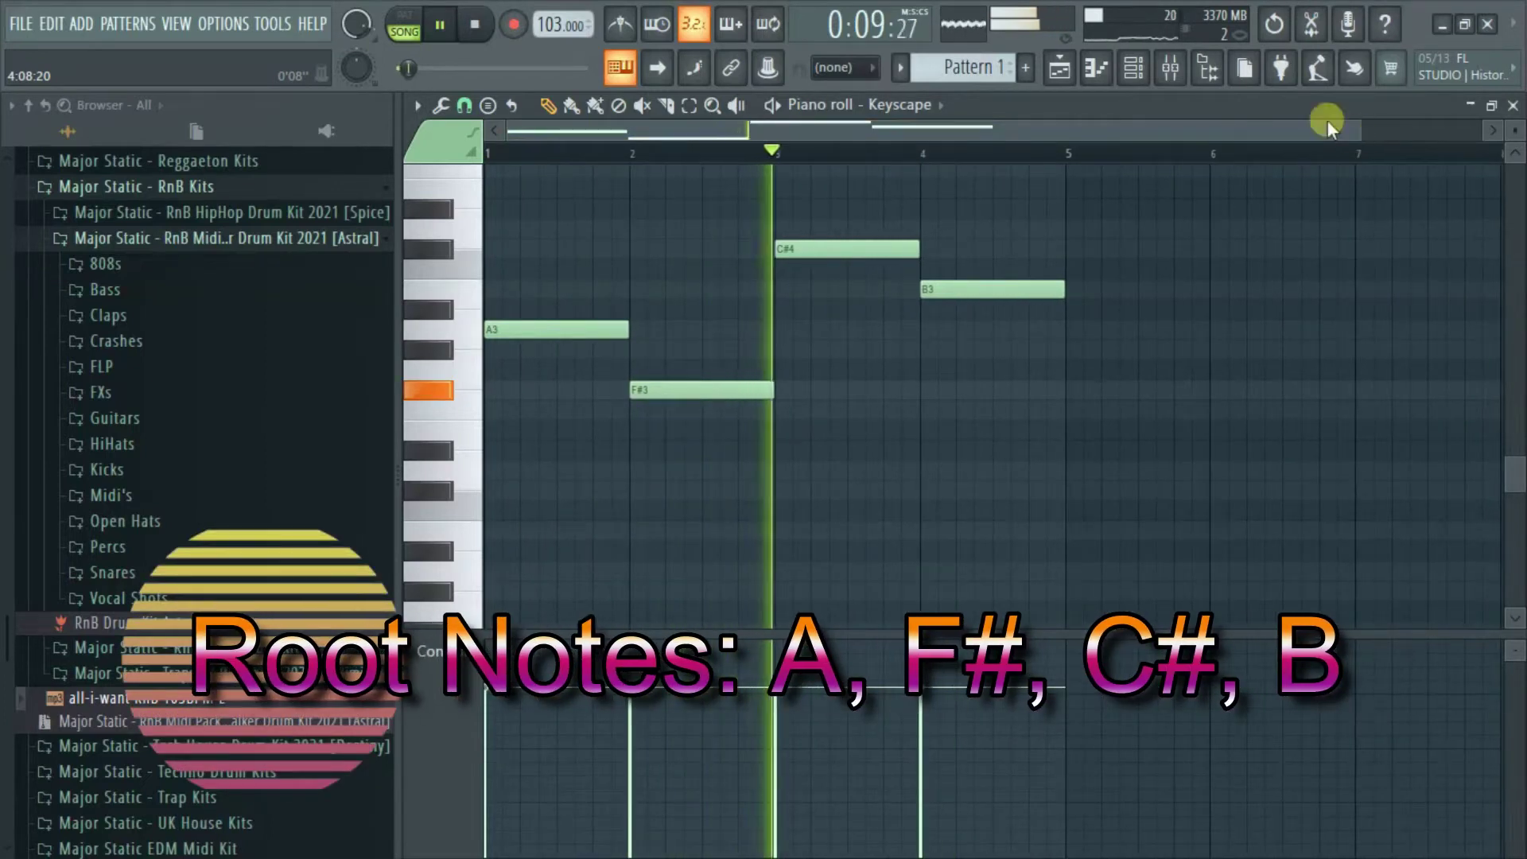
Stop playback and repeat the Pattern 1 clip back to back along Track 1 of the playlist, above the vocal.
left_click(1062, 65)
left_click_drag(833, 129, 1077, 136)
key("space")
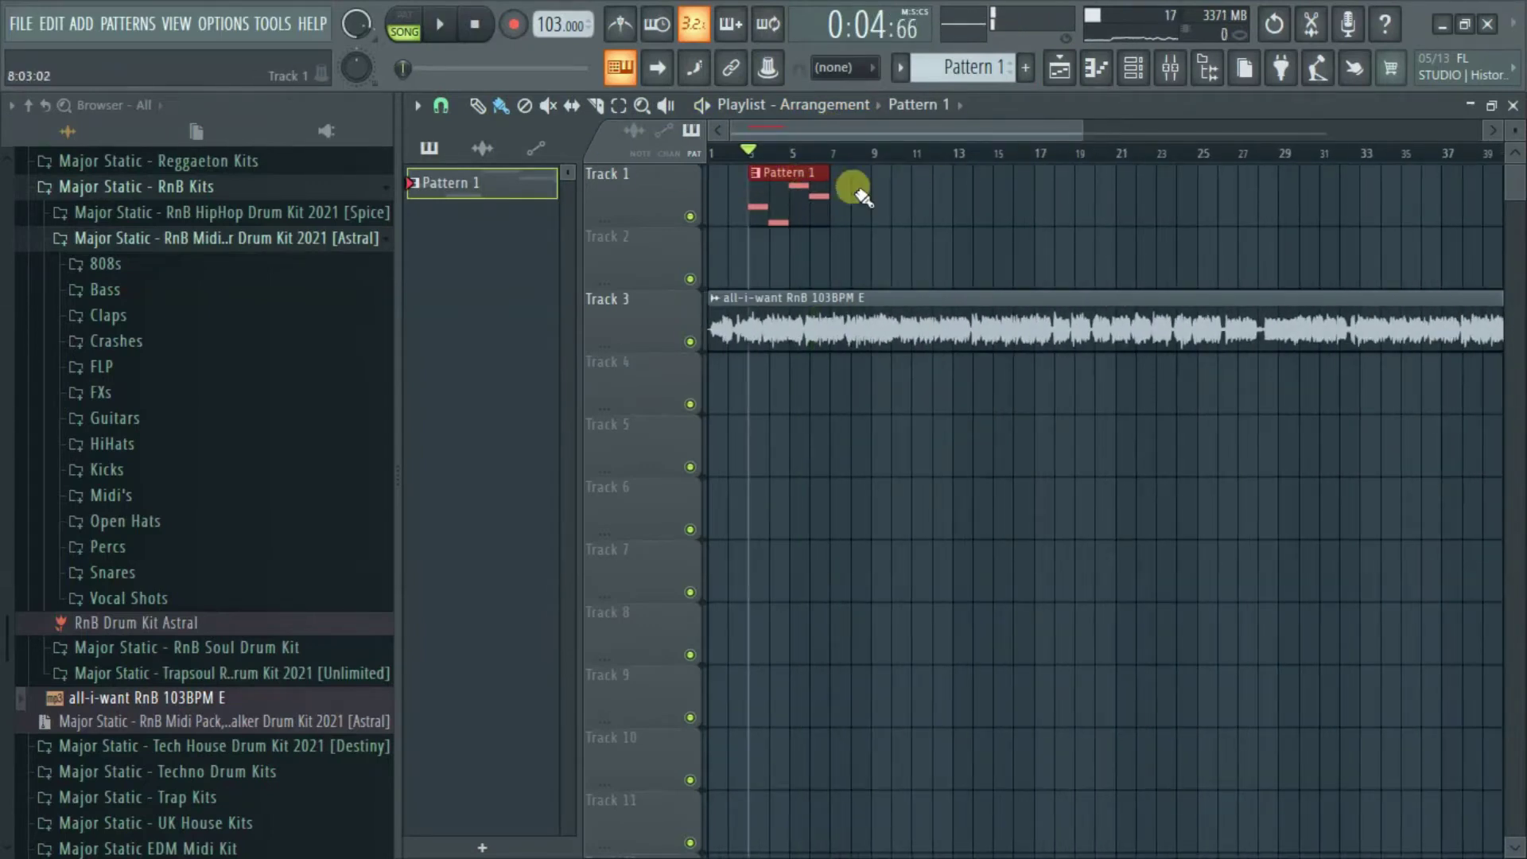
mouse_move(851, 197)
left_mouse_down()
mouse_move(835, 201)
mouse_move(1368, 195)
left_mouse_up()
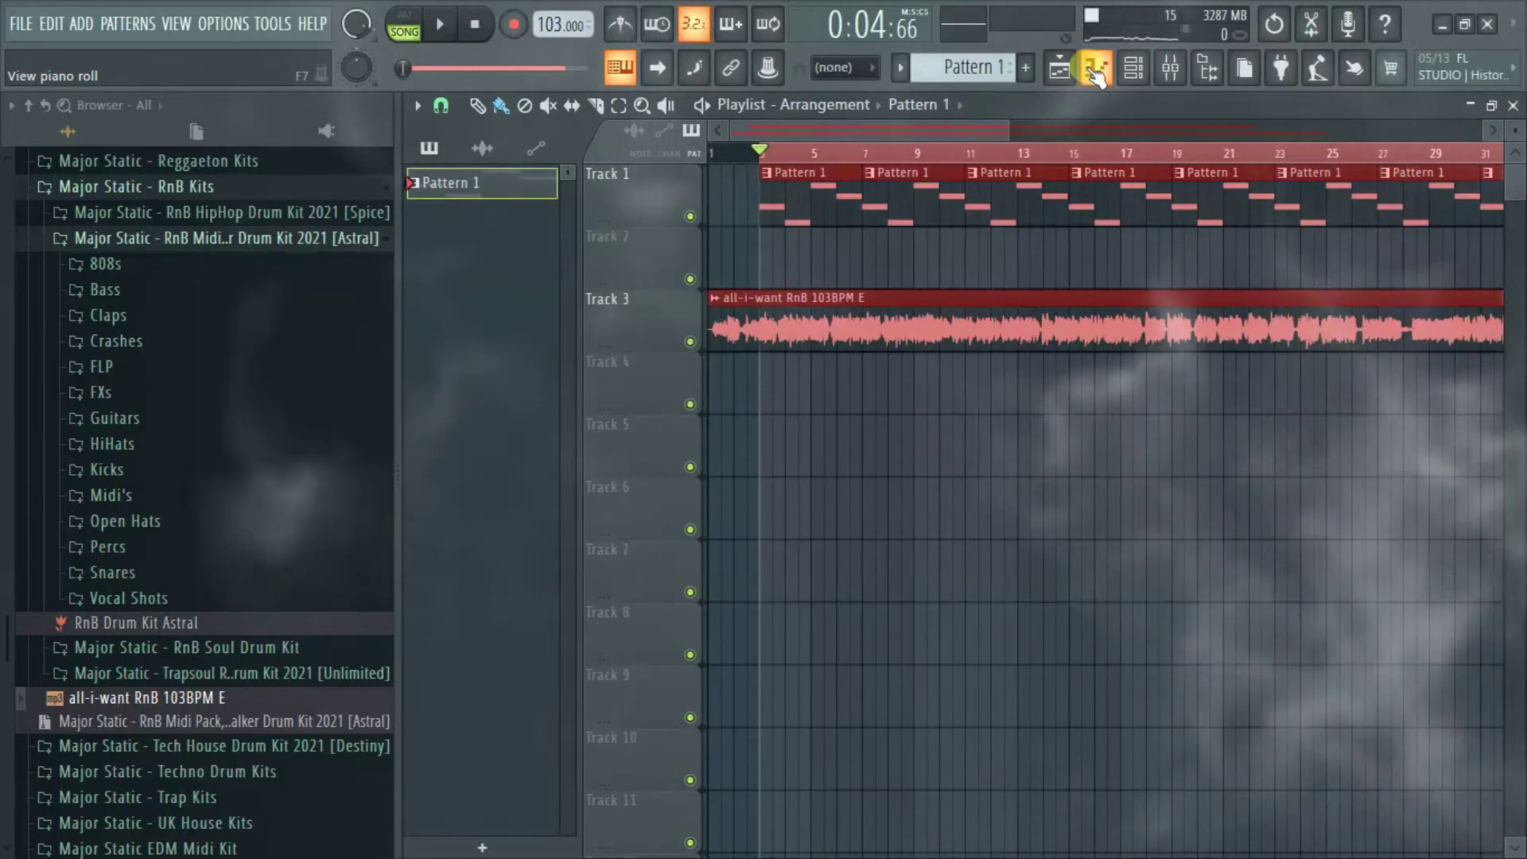
In the Keyscape piano roll, duplicate the four root notes one octave higher, keeping the original notes.
left_click(1095, 70)
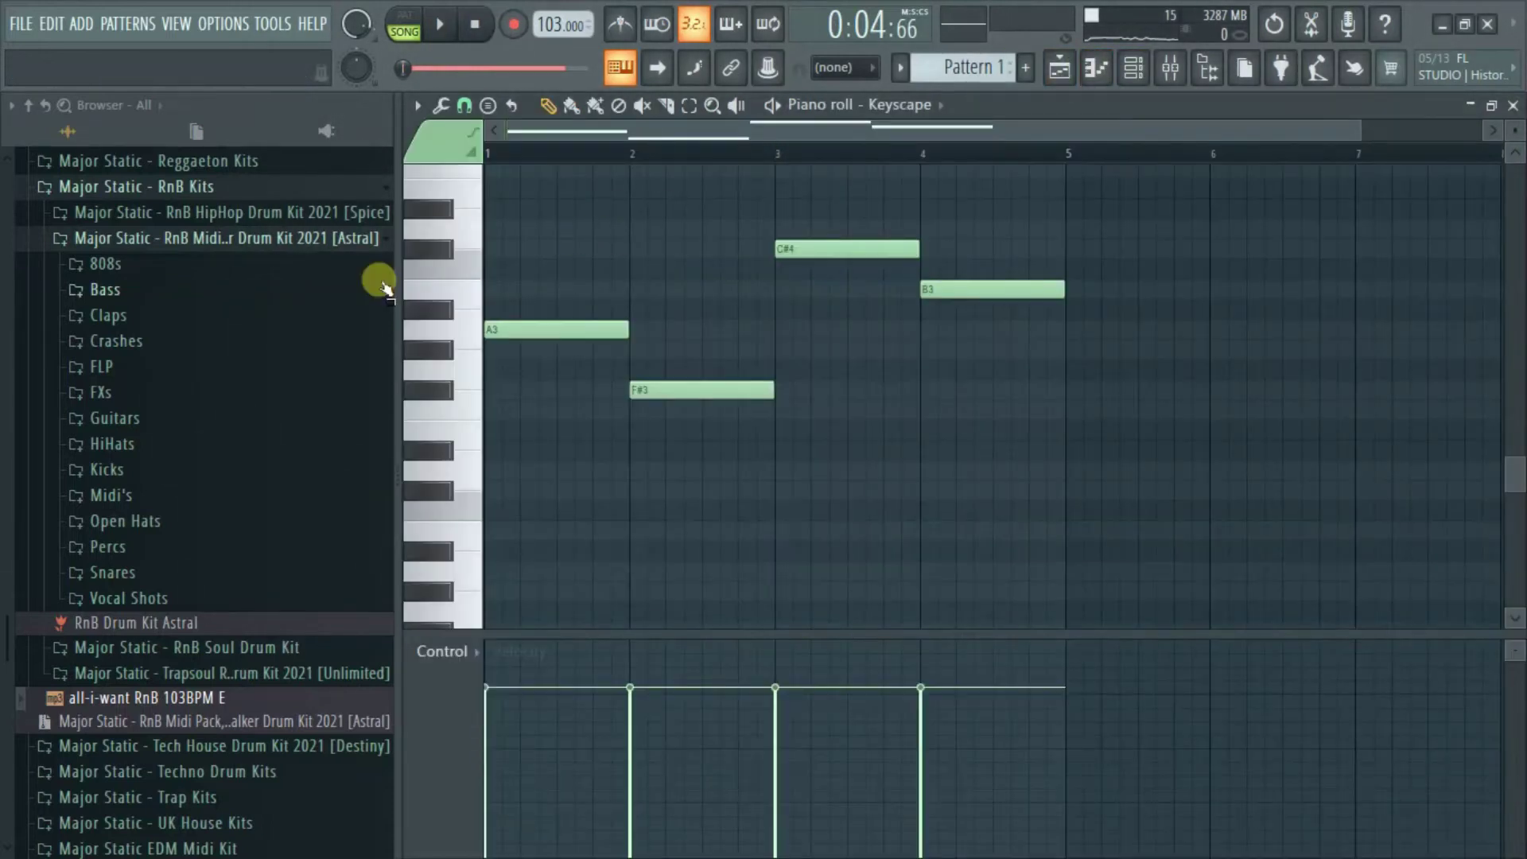
scroll(946, 182, "up", 3)
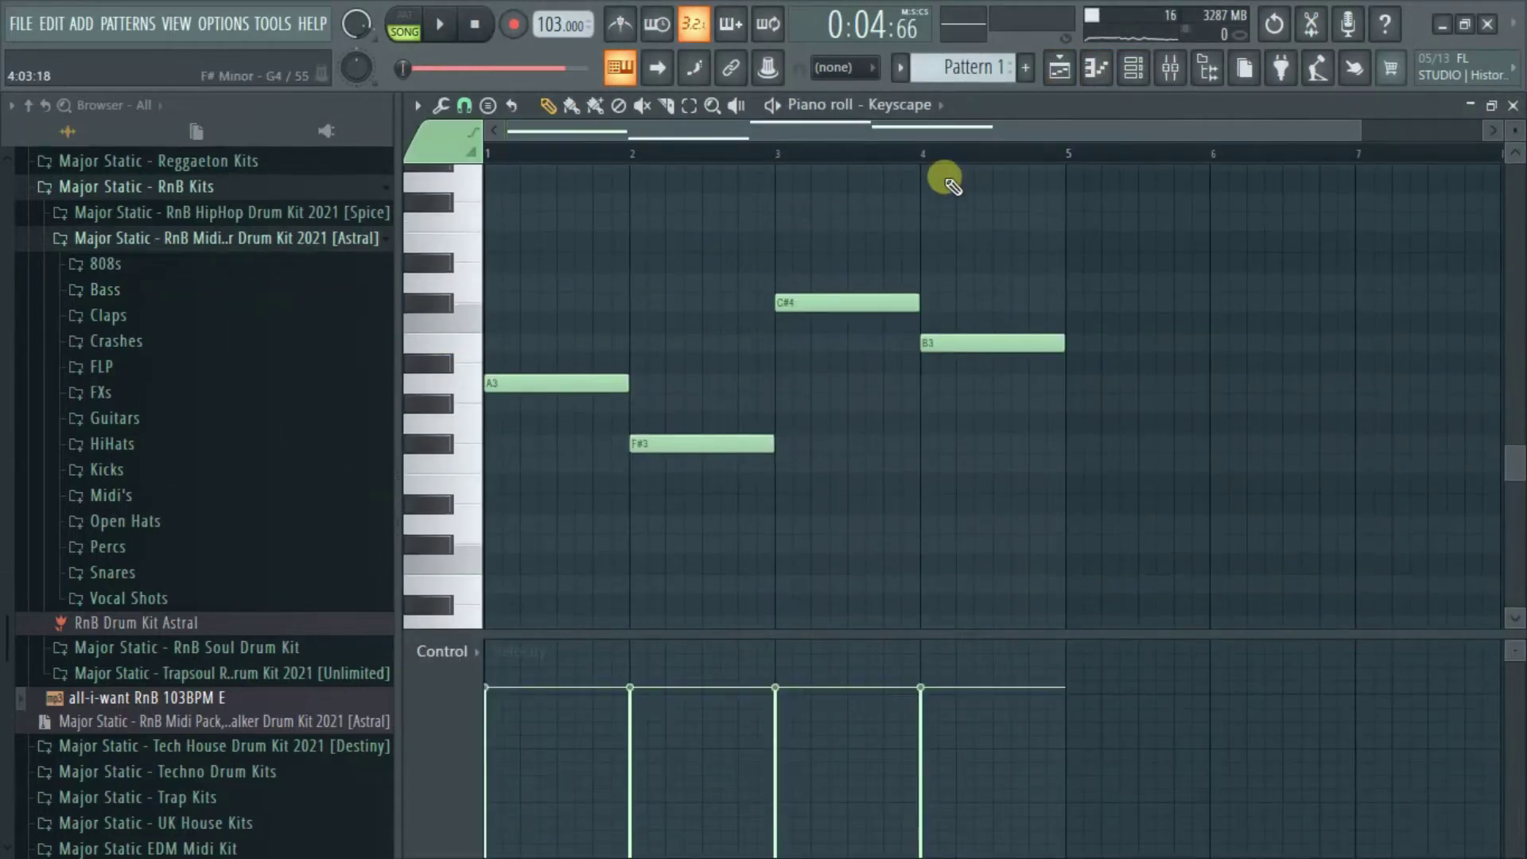
left_click_drag(467, 318, 427, 518)
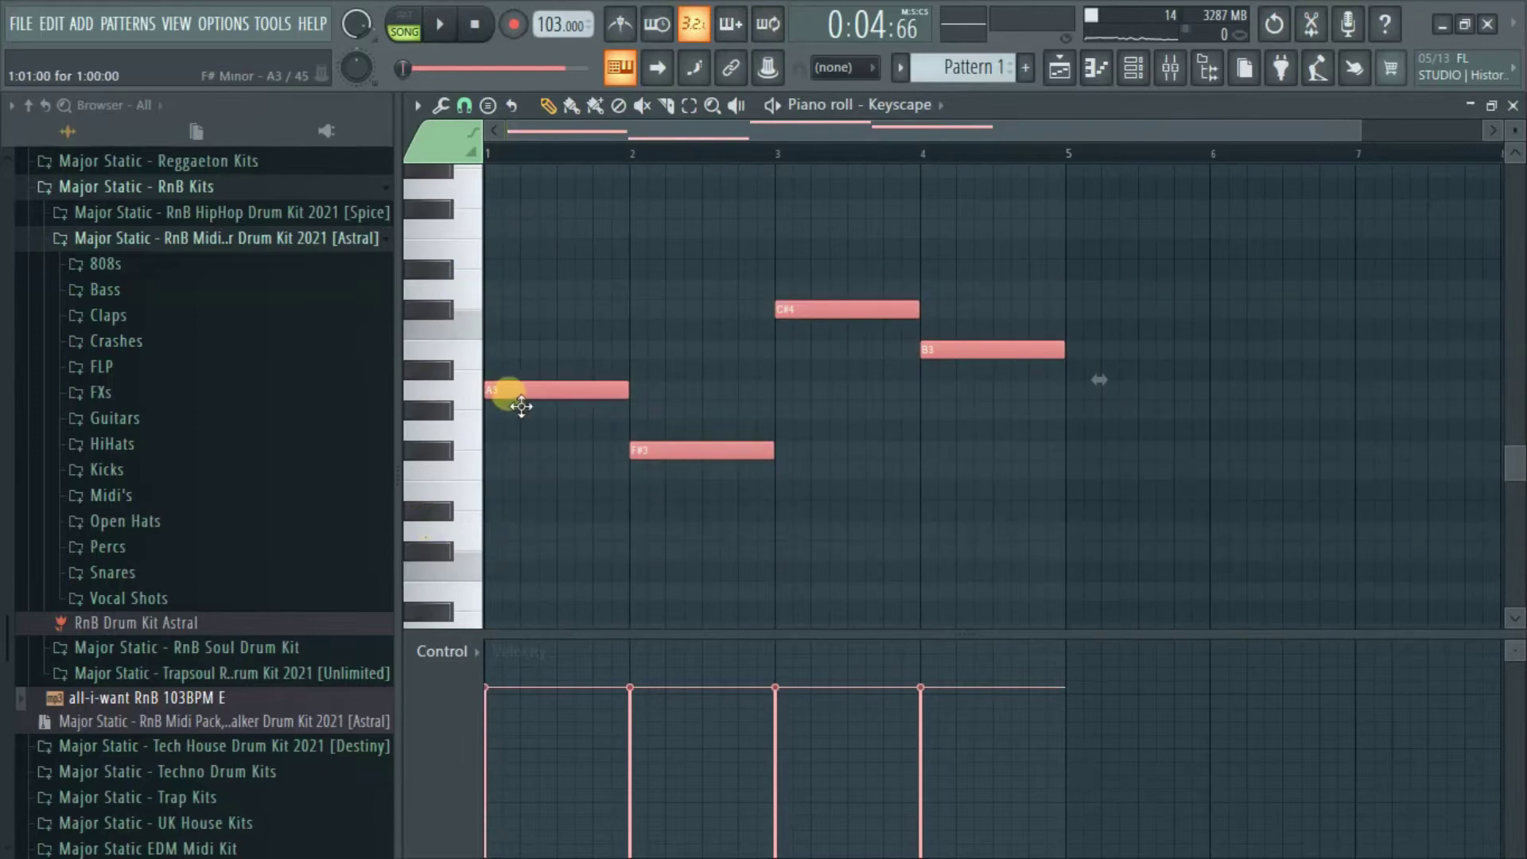
key("ctrl+Up")
scroll(475, 401, "up", 10)
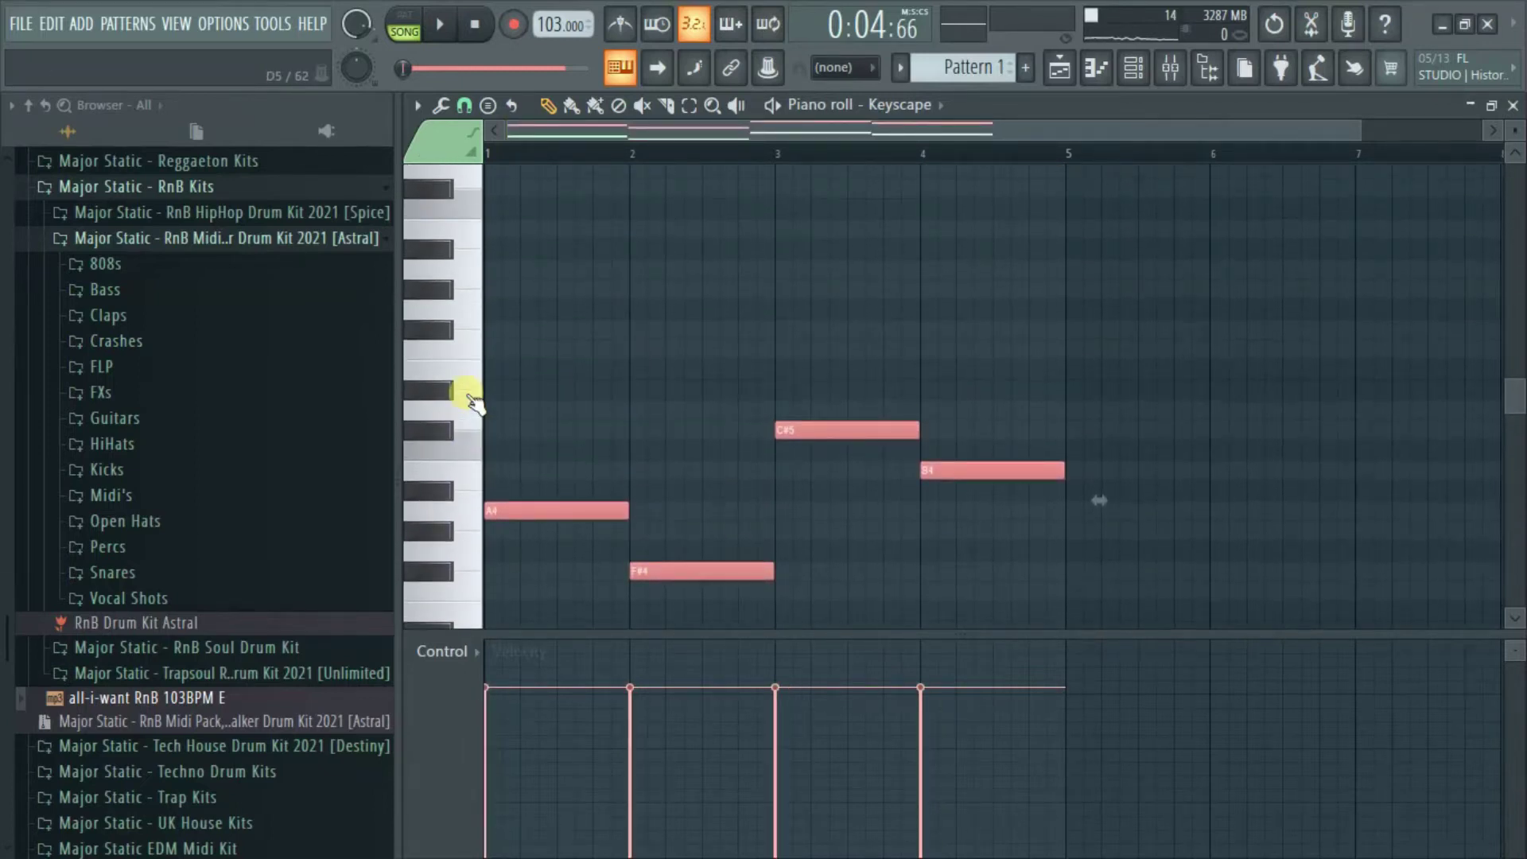
scroll(474, 402, "down", 5)
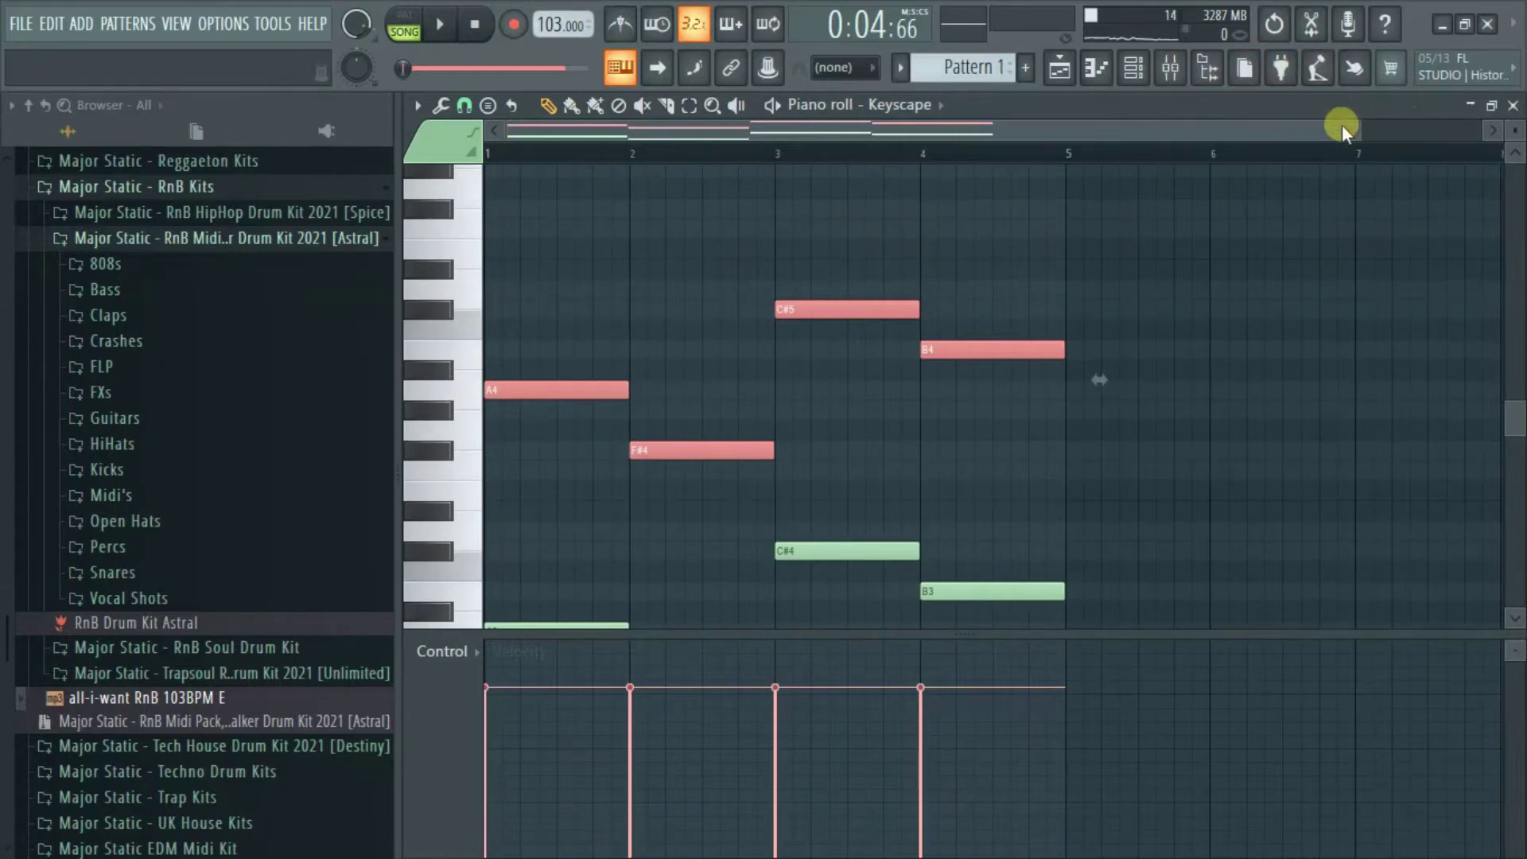
With the arrangement playing, complete the bar 1 chord by adding one-bar C#5 and E5 notes above A4.
left_click_drag(1352, 125, 1095, 144)
key("space")
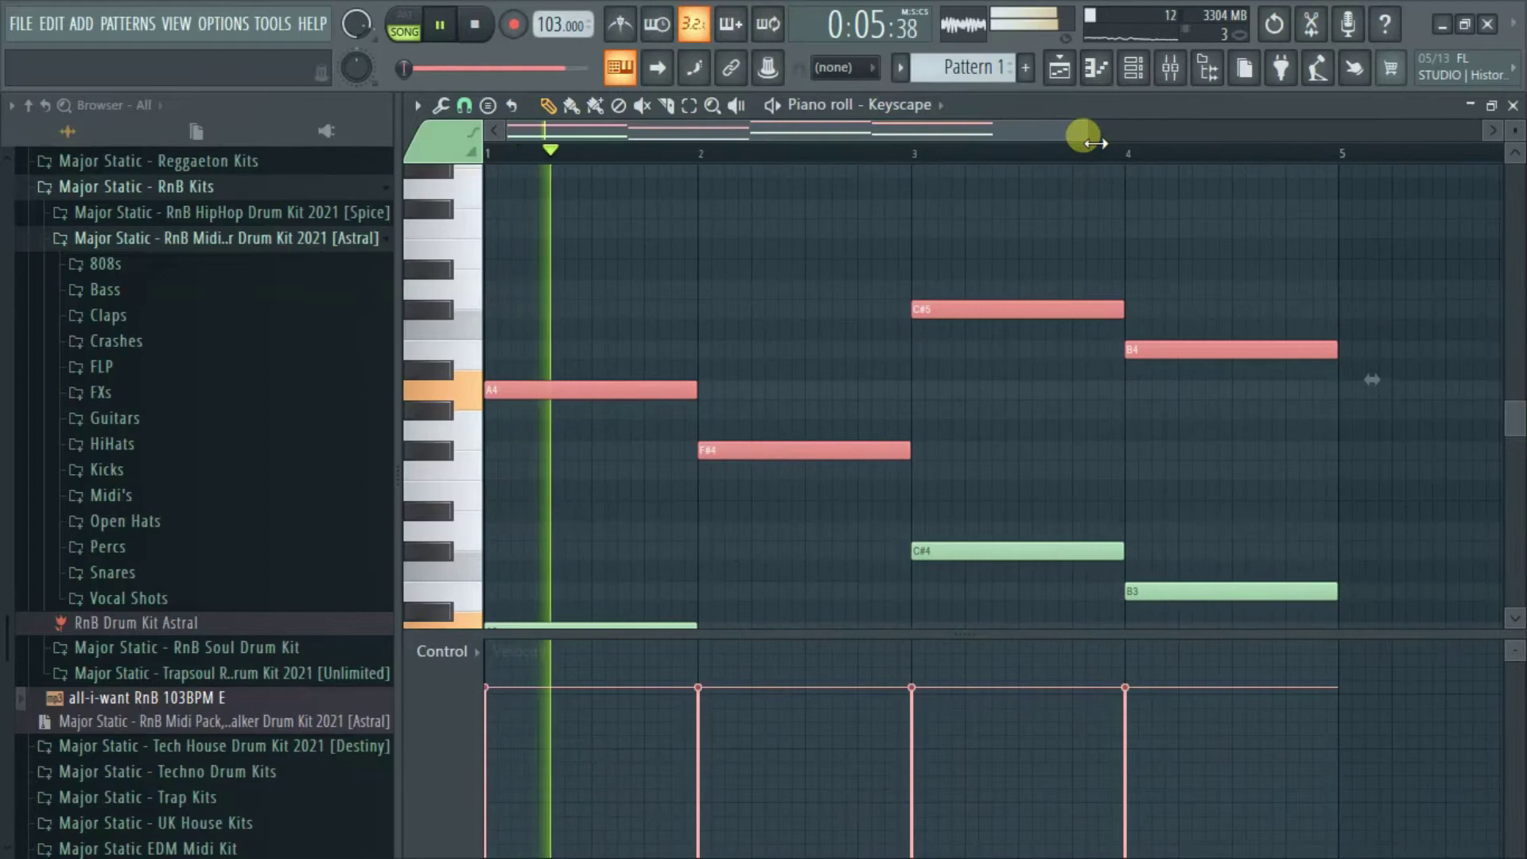
left_click(498, 328)
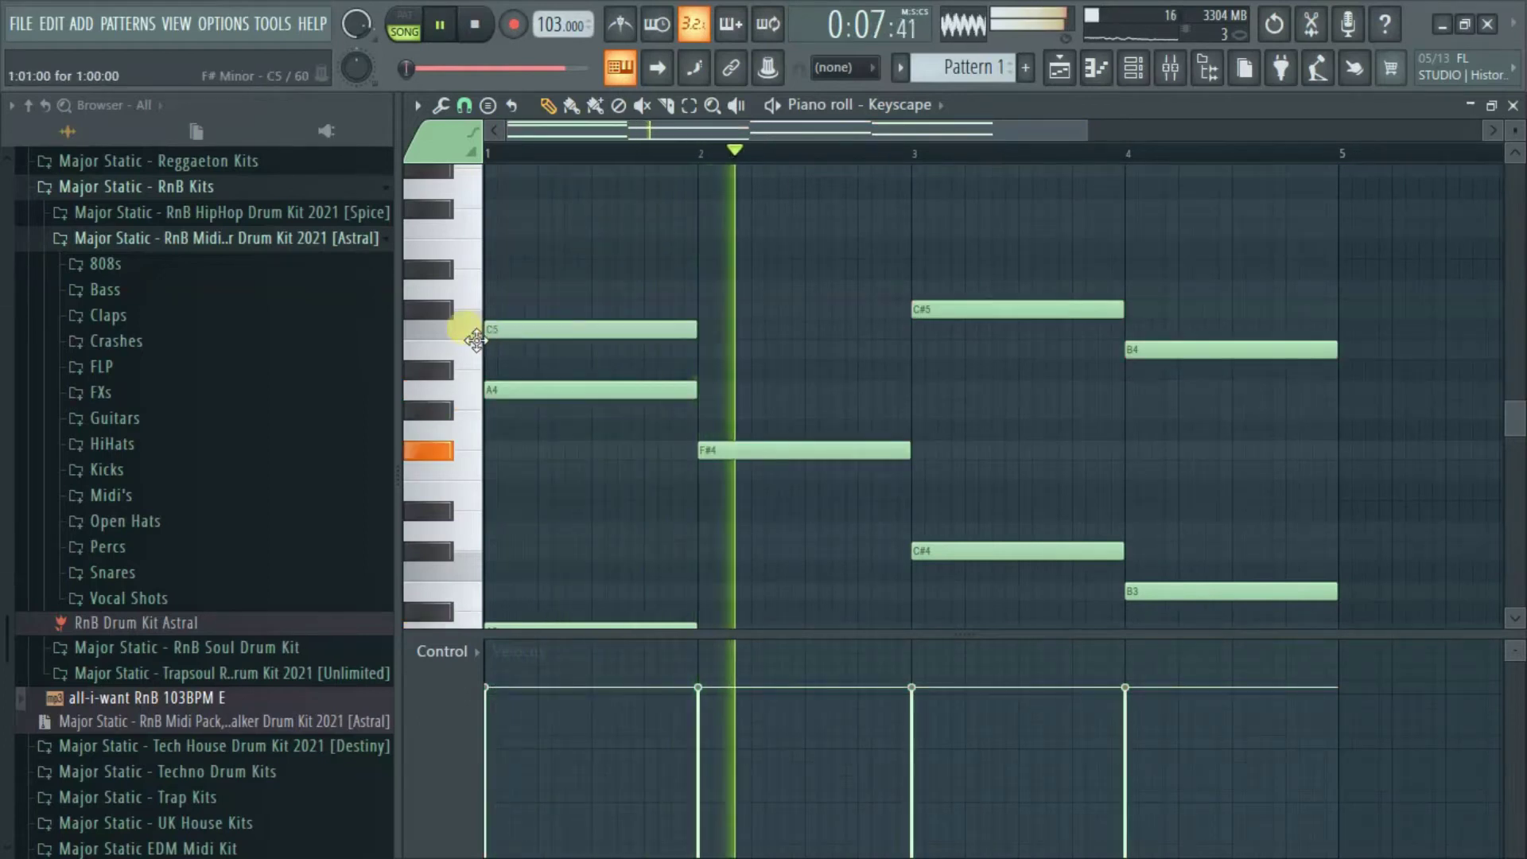
left_click_drag(505, 329, 476, 246)
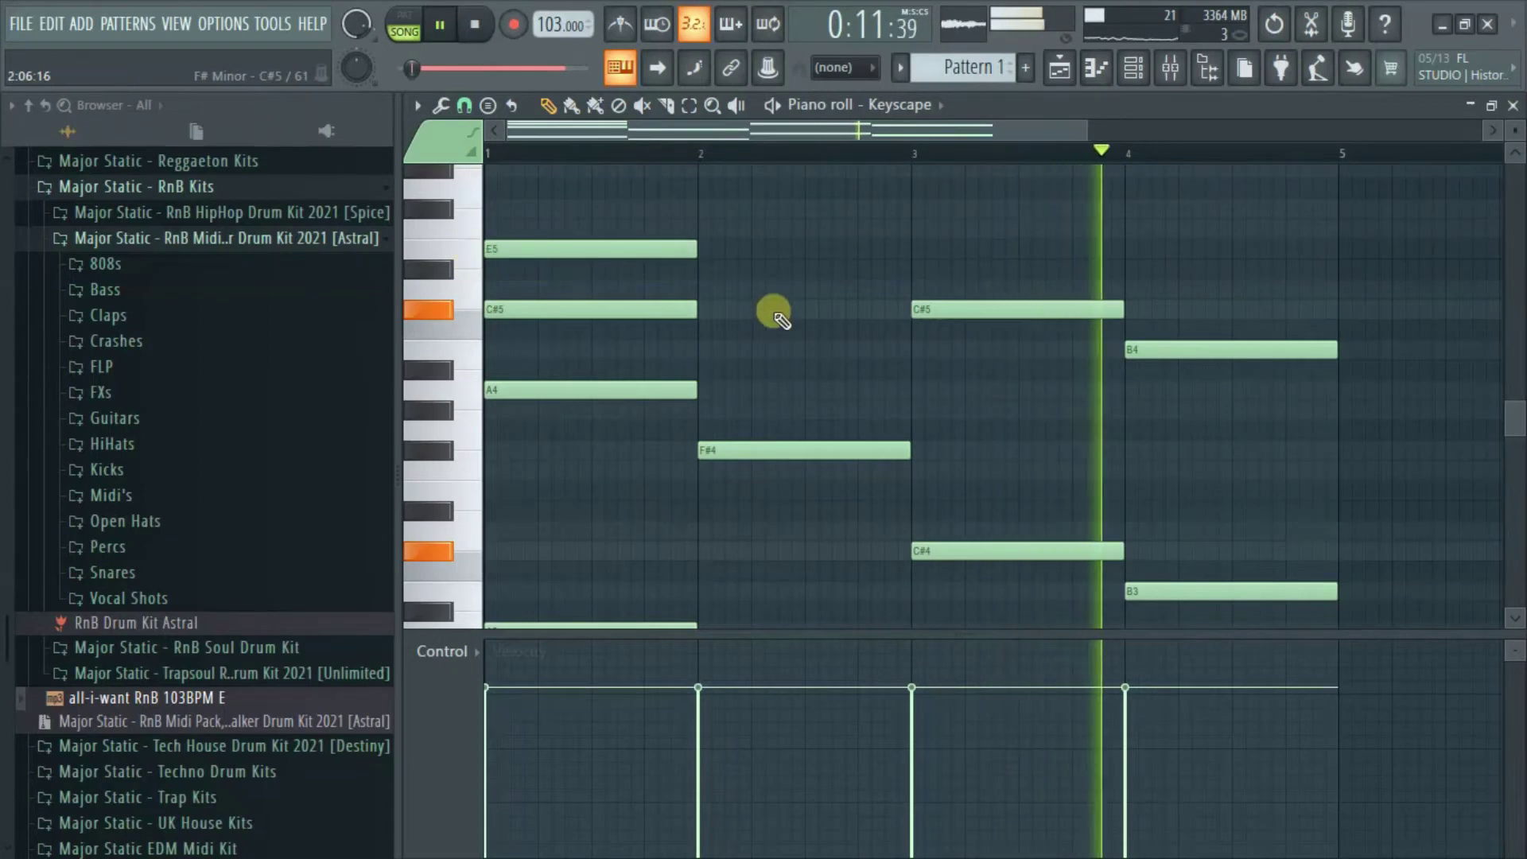
Build the next two chords with one-bar notes: A4 and C#5 in bar 2, E5 and G#5 in bar 3.
left_click(702, 389)
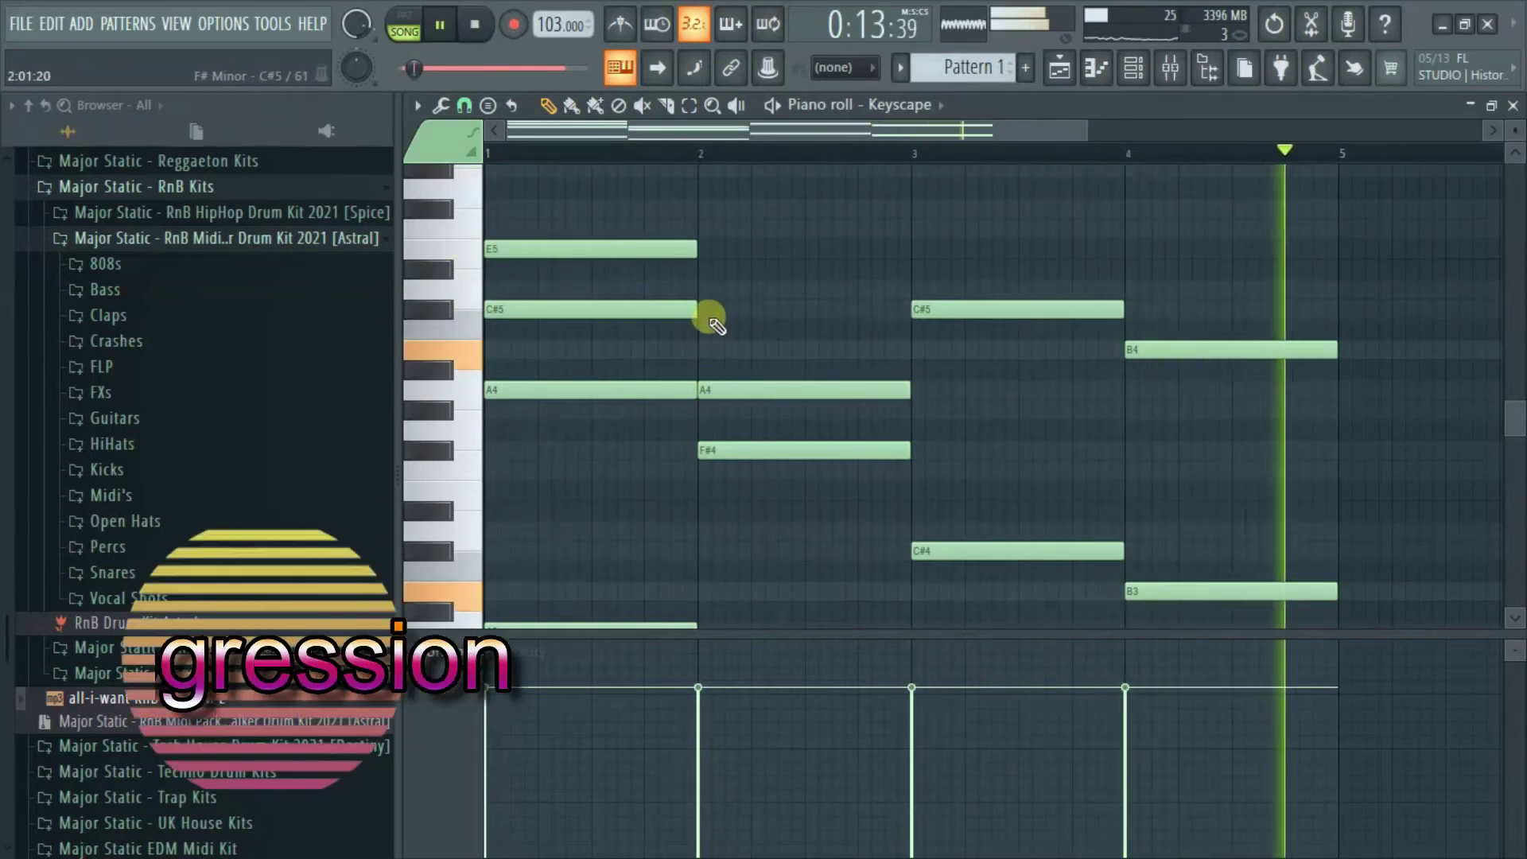
left_click(730, 308)
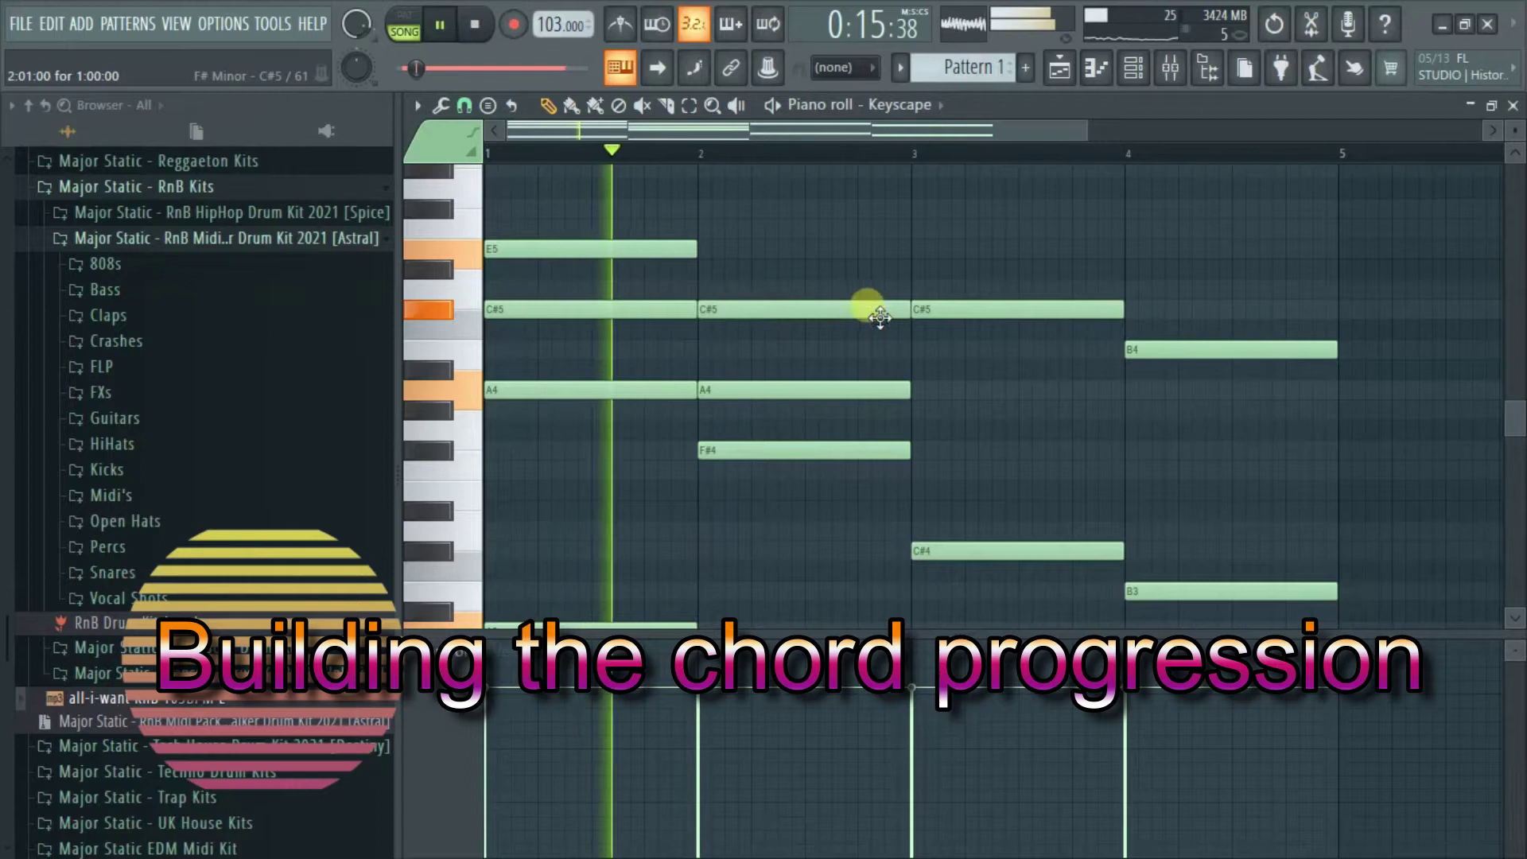
left_click(915, 248)
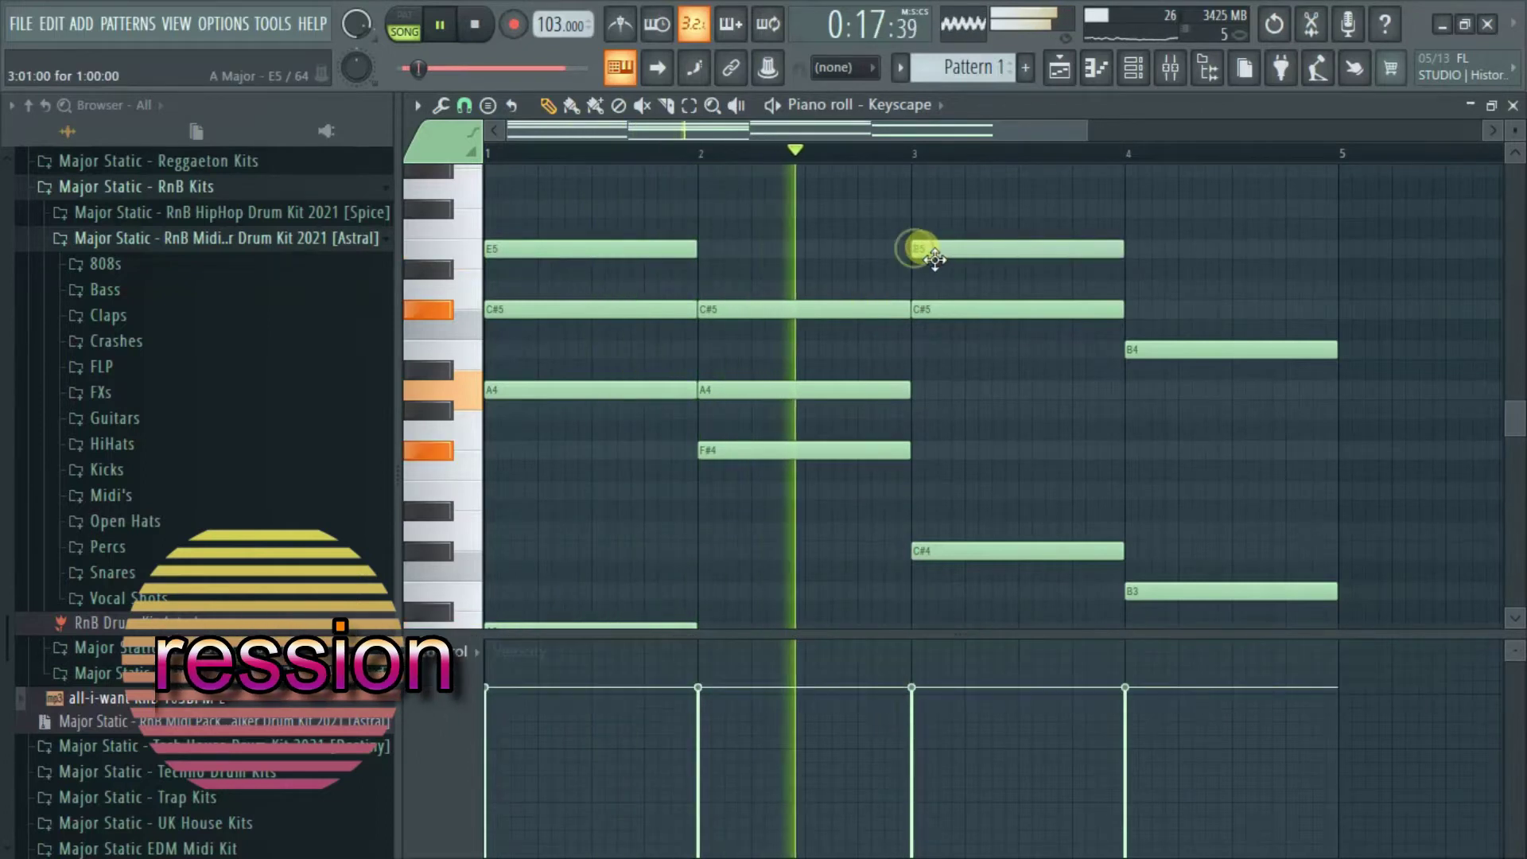
left_click(916, 171)
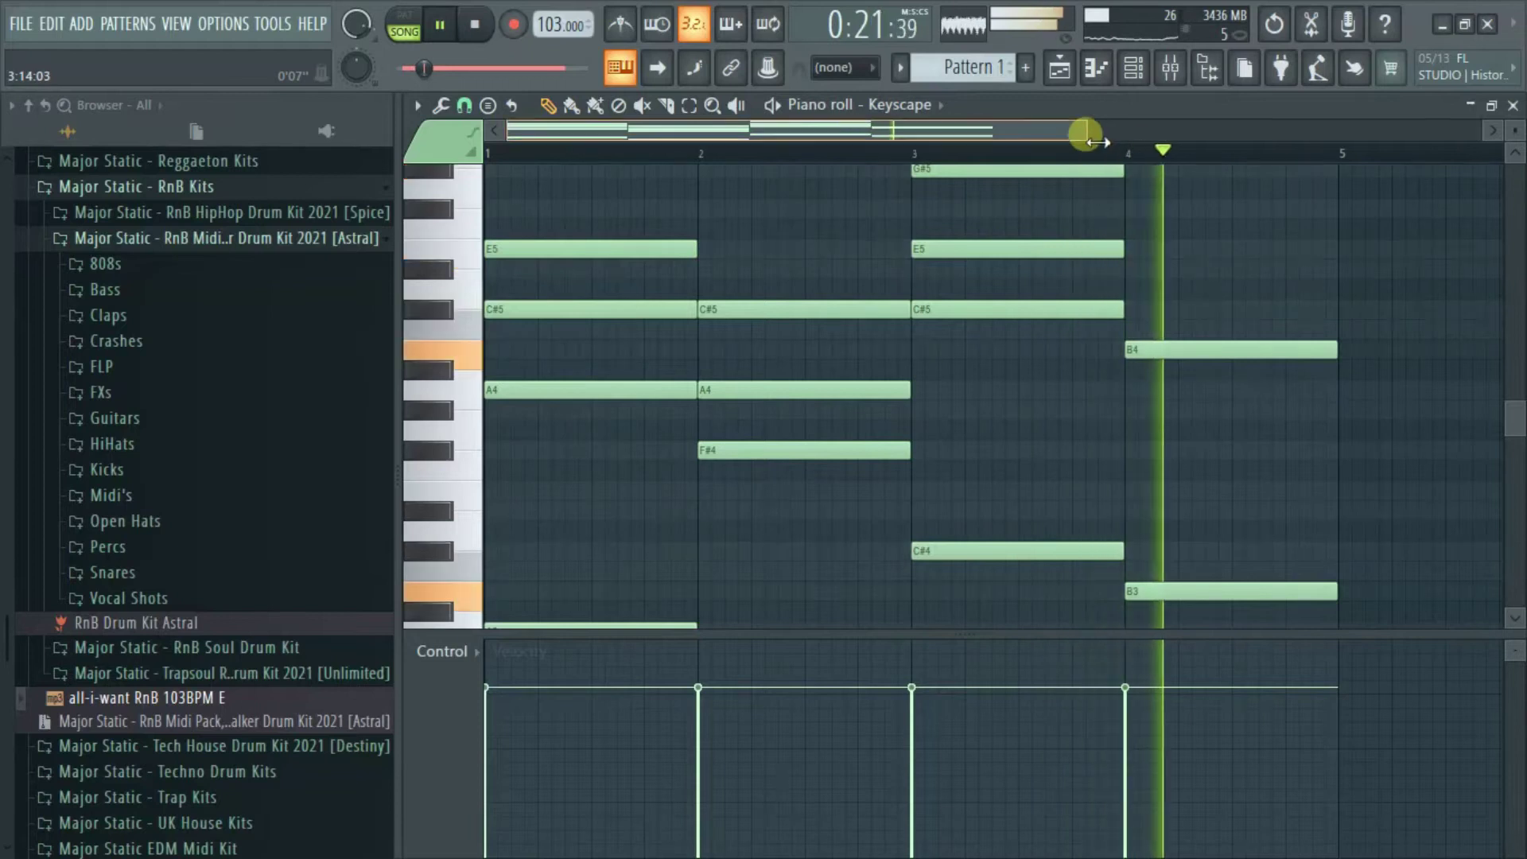
Complete the bar 4 chord by adding one-bar D#5 and F#5 notes above B4.
left_click_drag(1091, 141, 1235, 136)
left_click(996, 289)
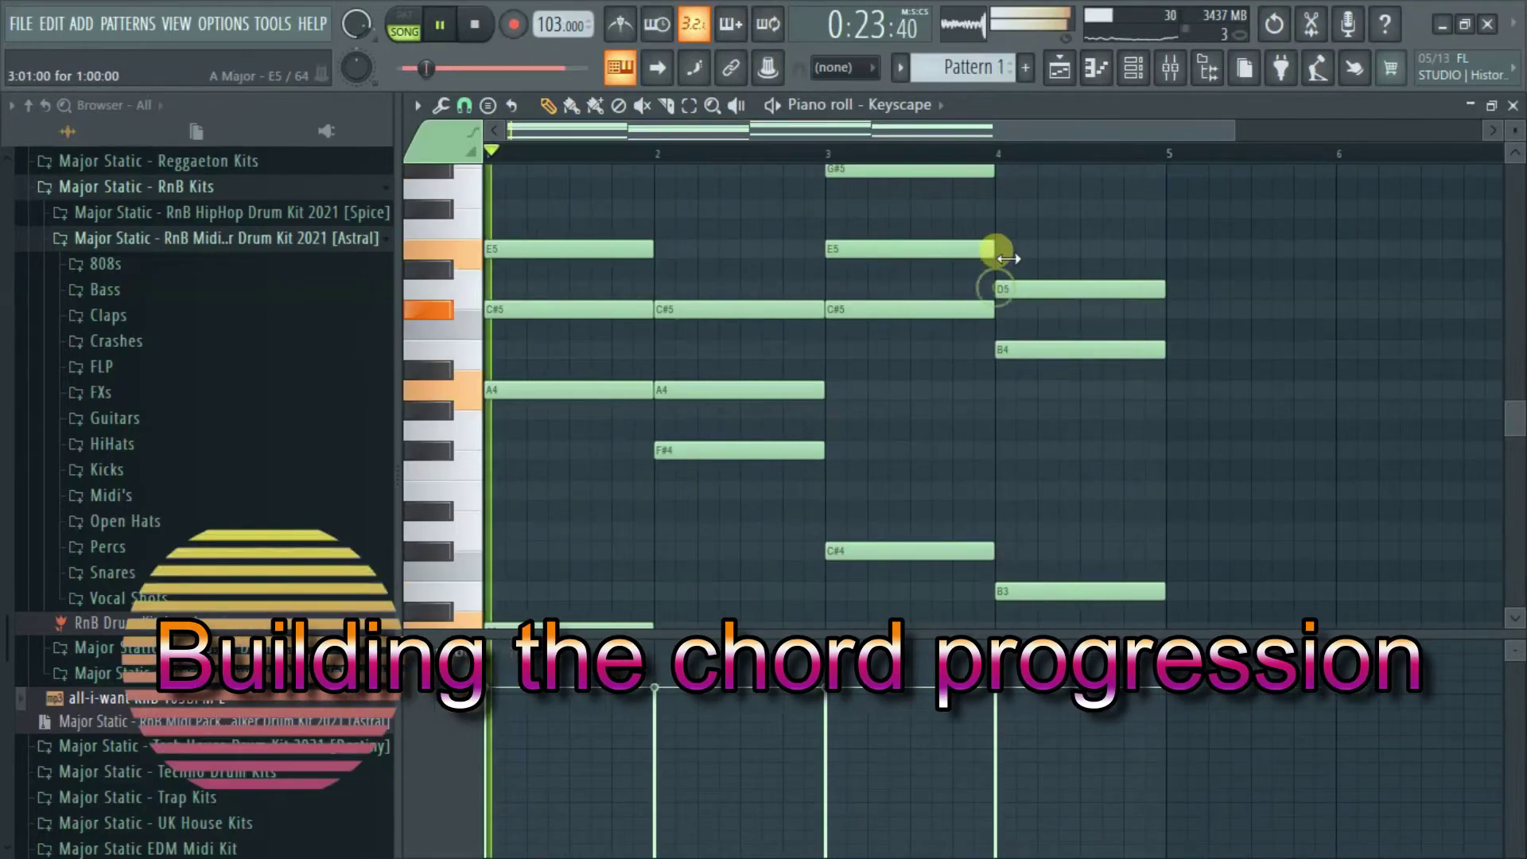
left_click(999, 229)
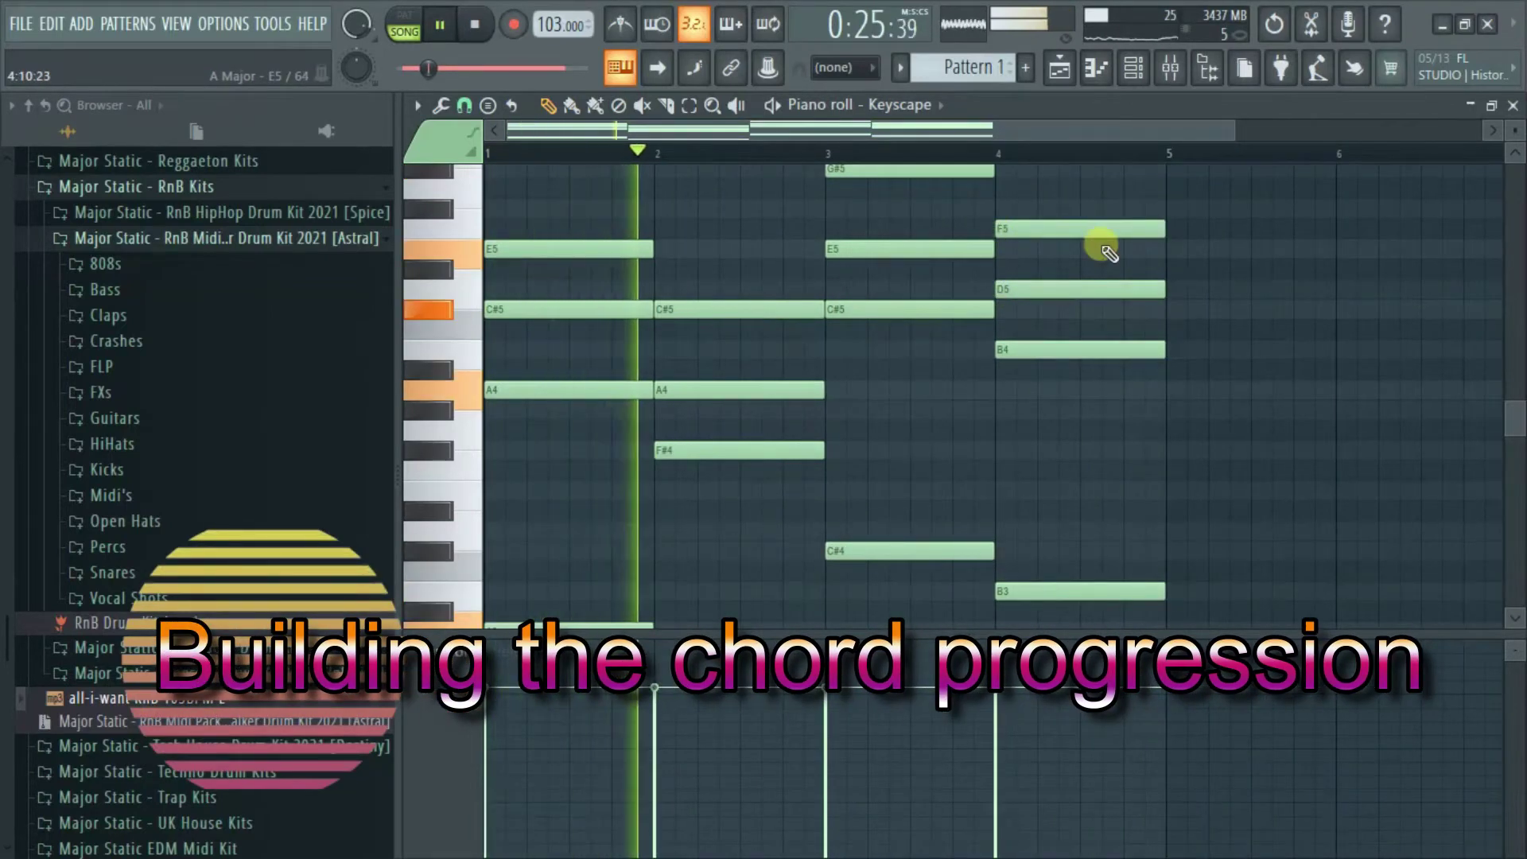
left_click_drag(1061, 227, 1067, 212)
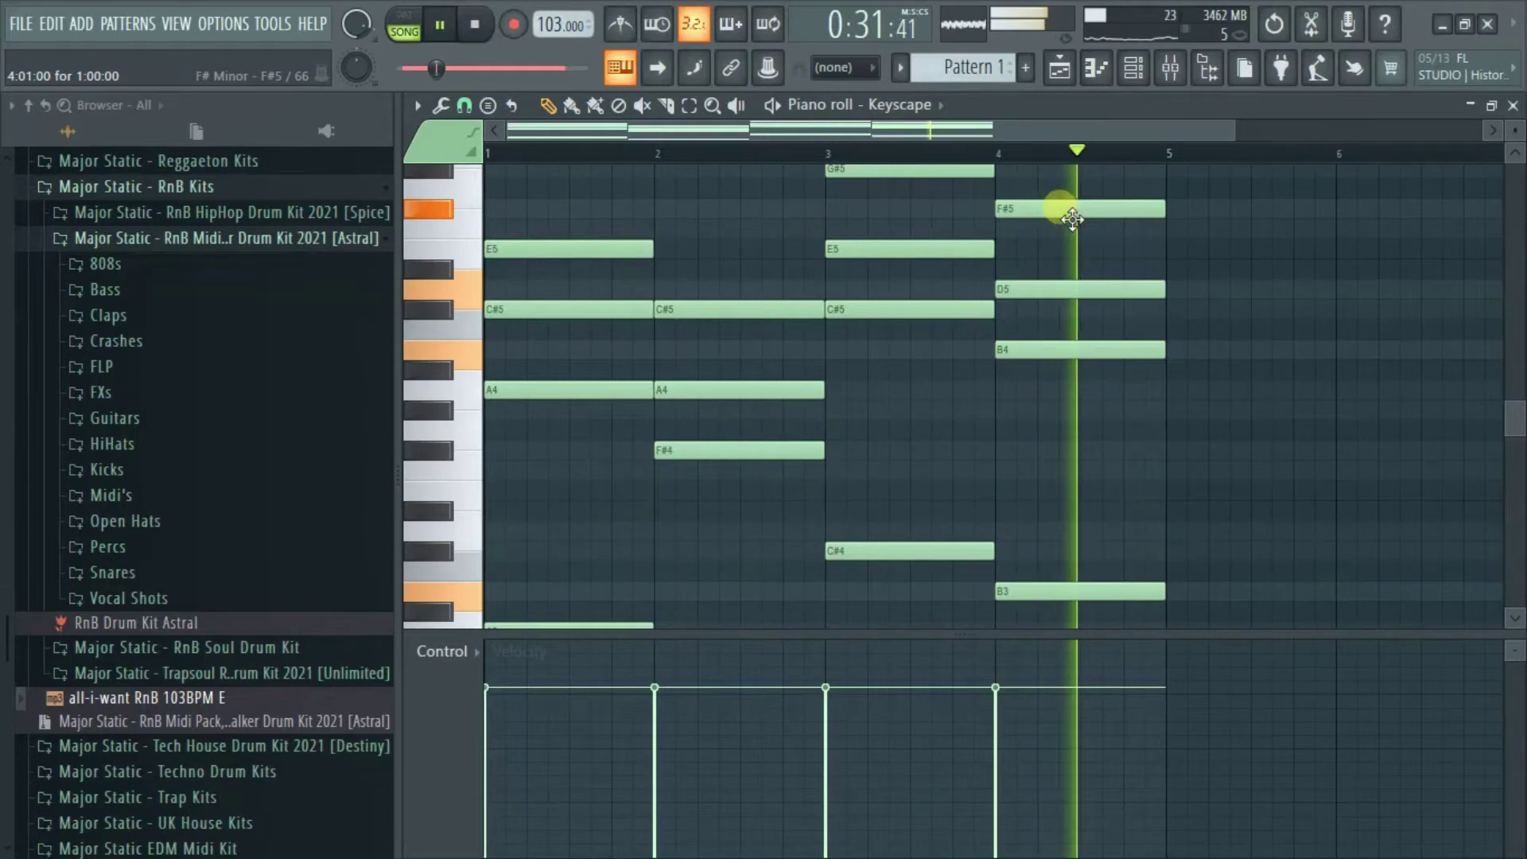
left_click_drag(1036, 288, 1039, 269)
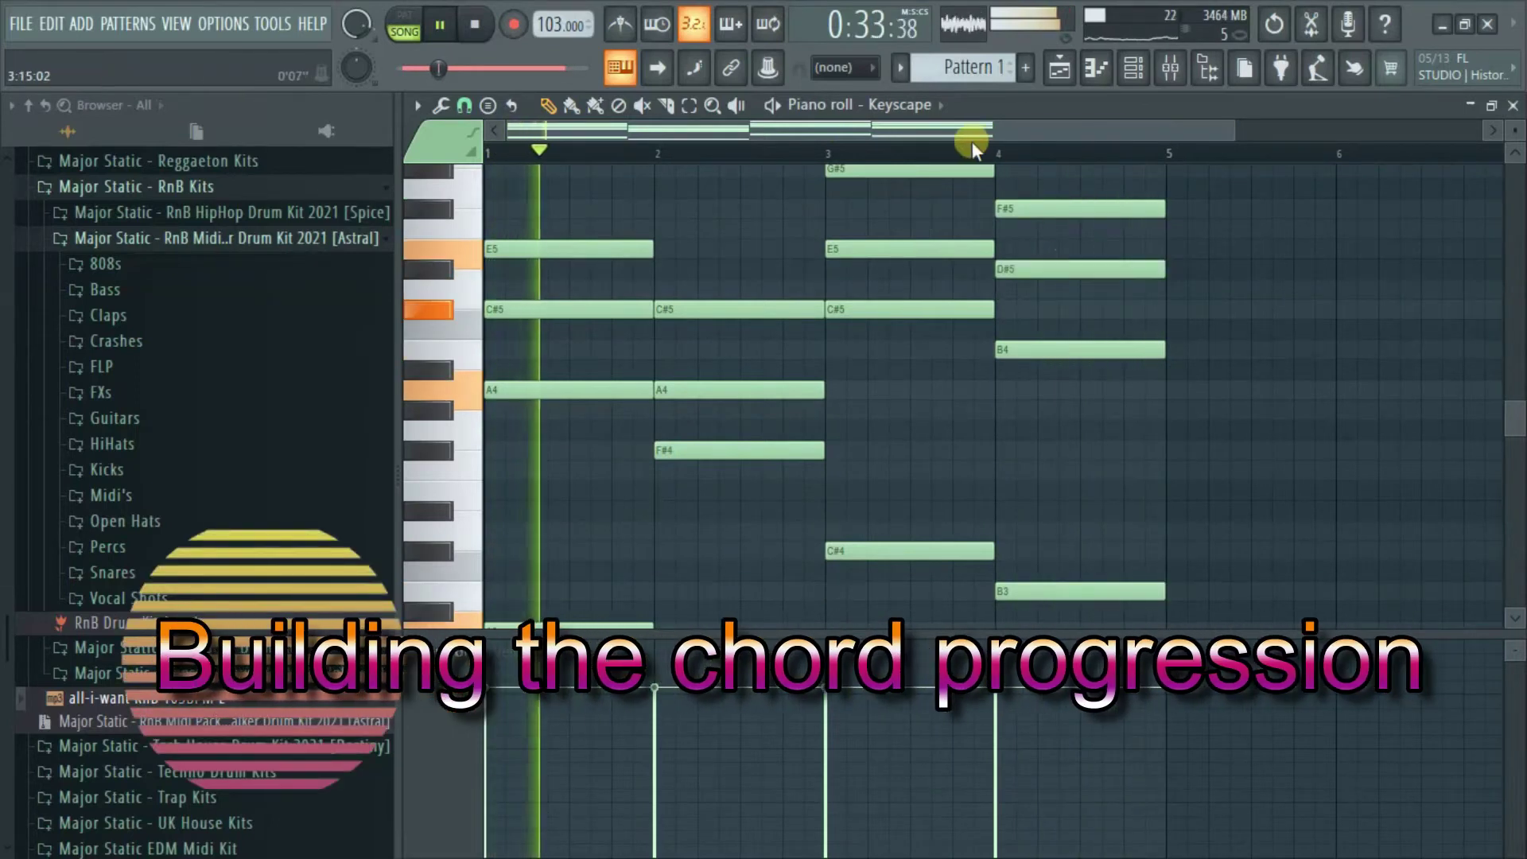
Listen to the full four-chord progression with the vocal while checking its notes, and stop playback.
scroll(1523, 196, "down", 1)
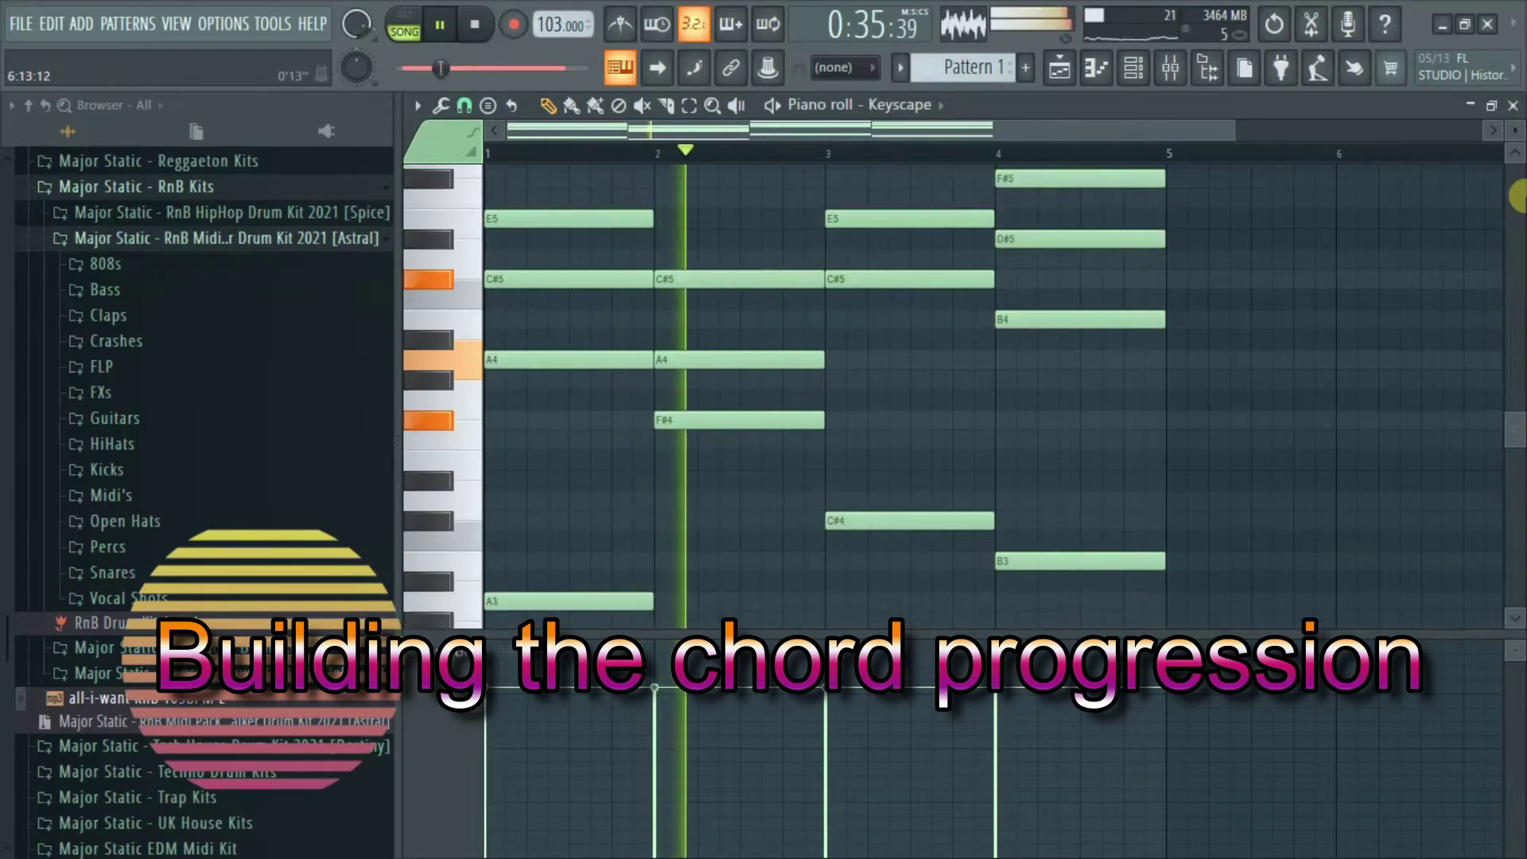
scroll(1519, 195, "up", 1)
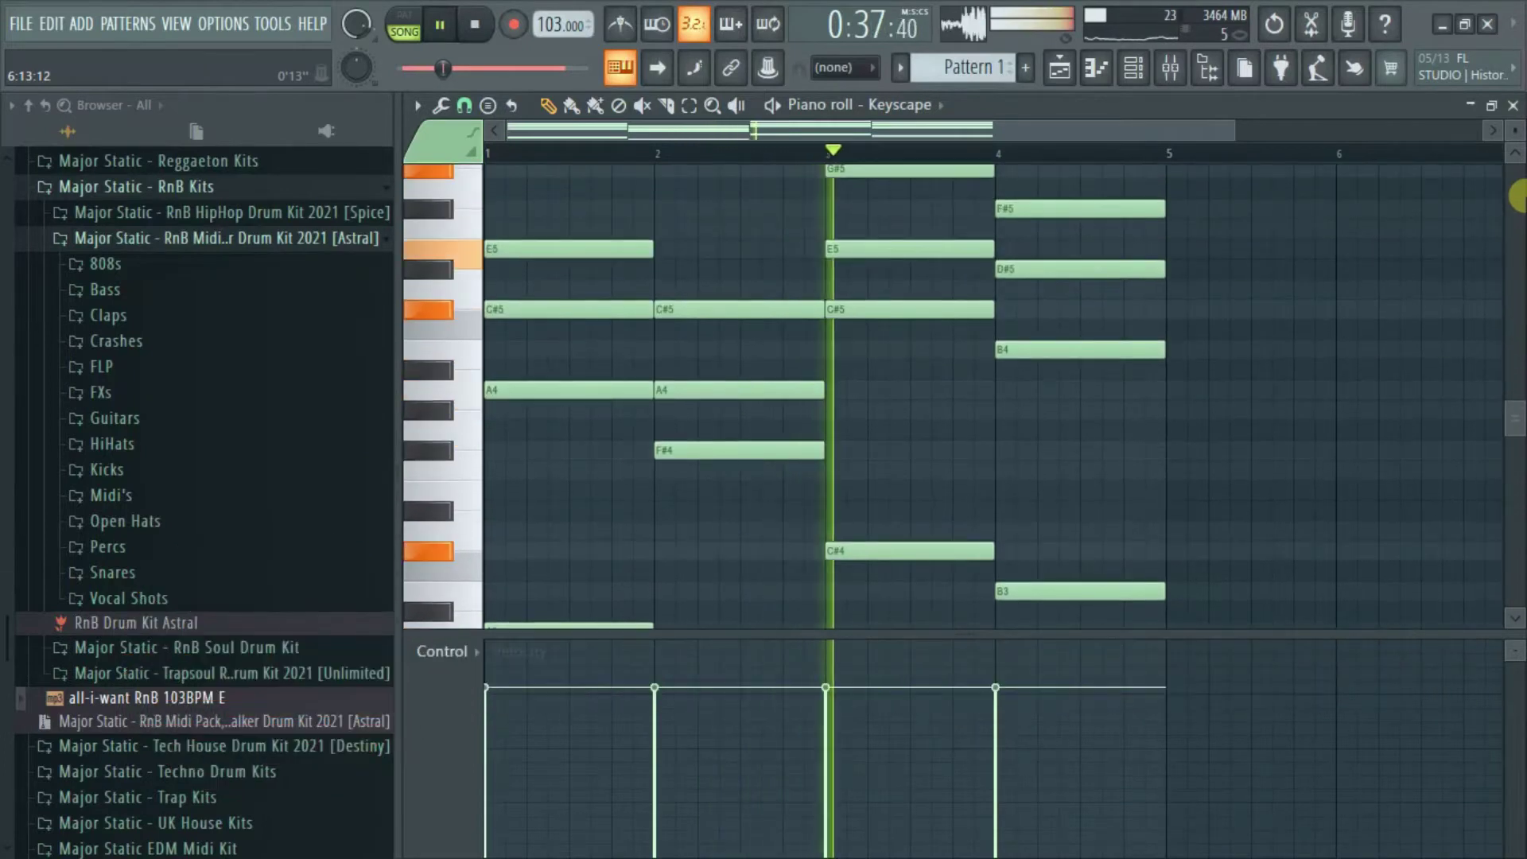
scroll(1518, 195, "up", 1)
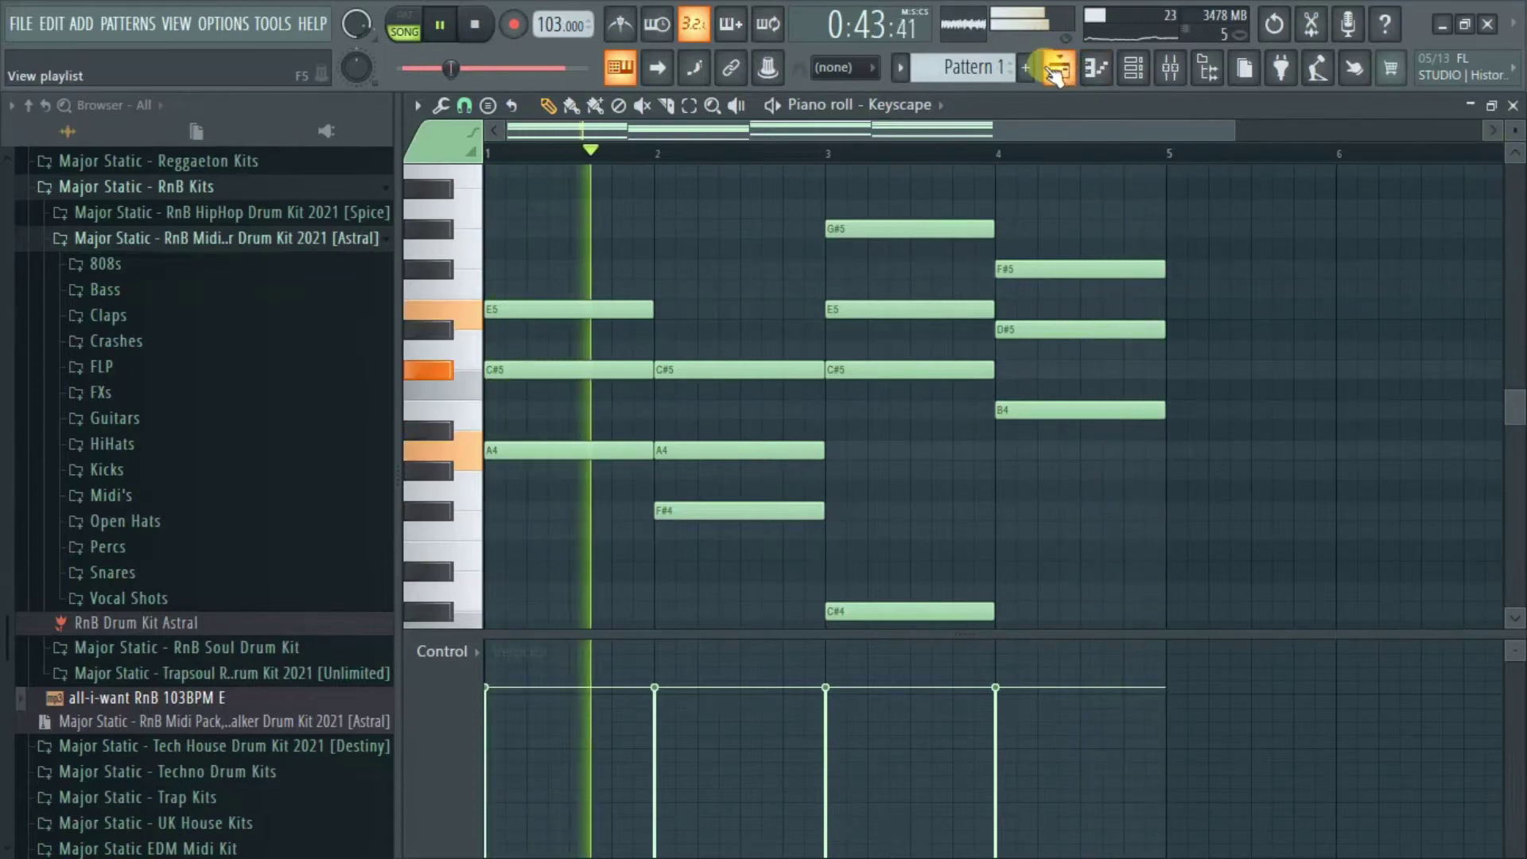
key("space")
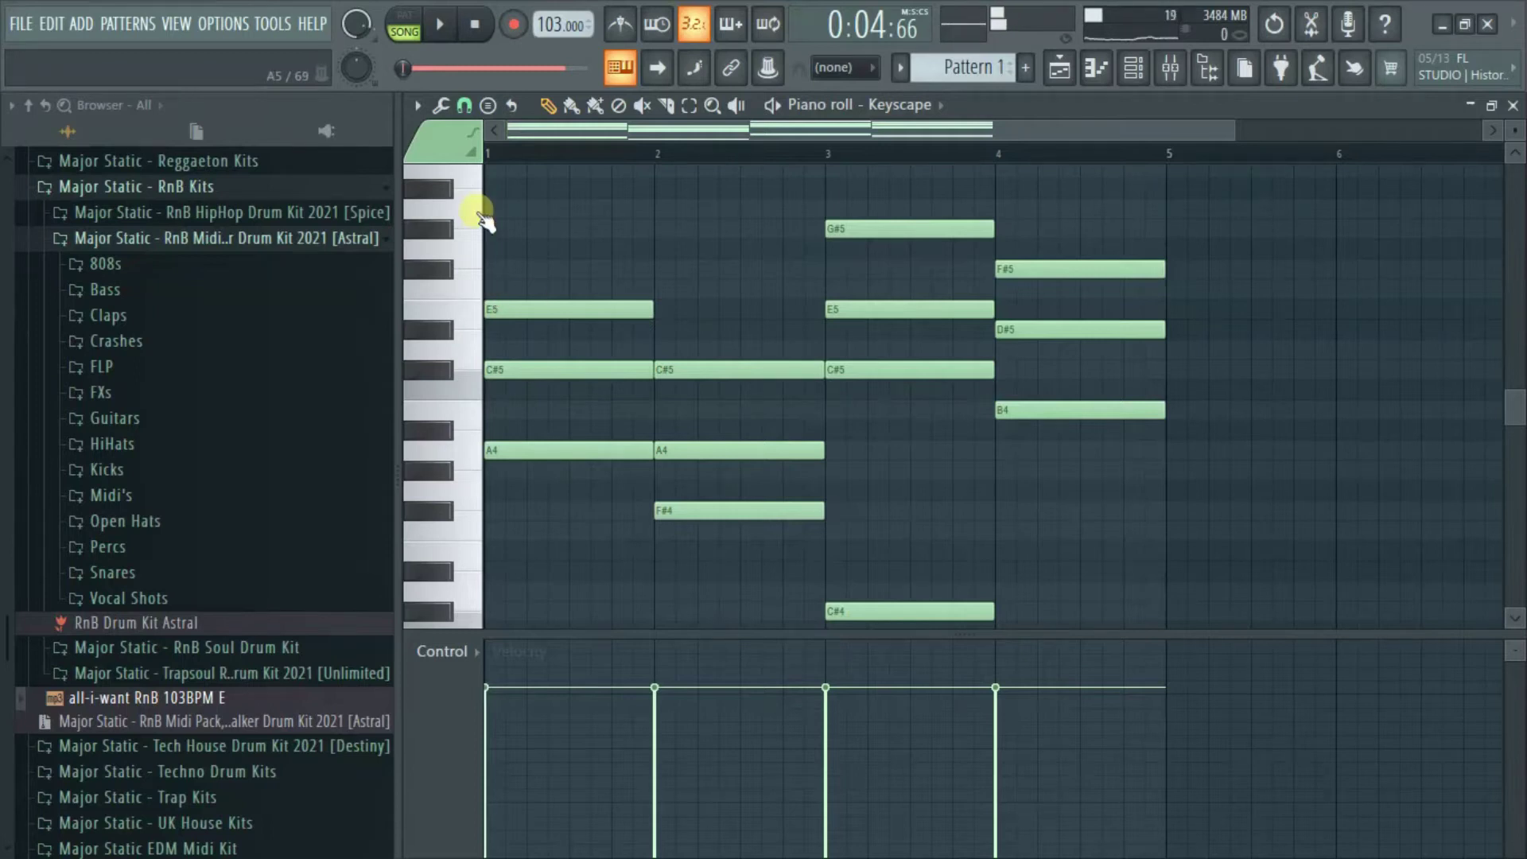
Apply the Strumizer to the upper chord notes with an increased start velocity strength, auditioning it during playback.
left_click_drag(463, 209, 468, 278)
key("alt+s")
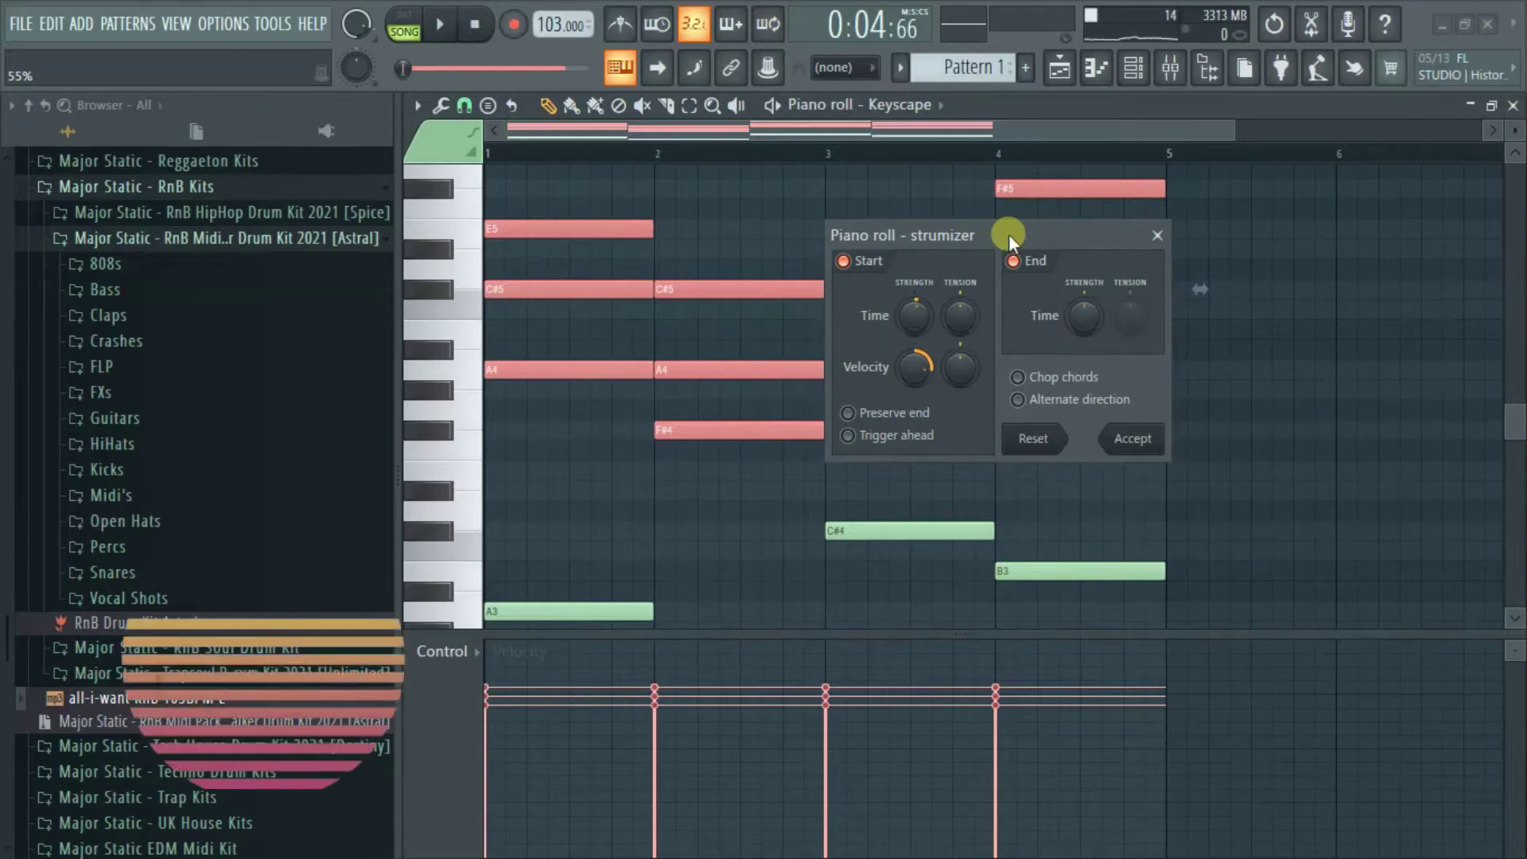
left_click_drag(1009, 235, 939, 209)
key("space")
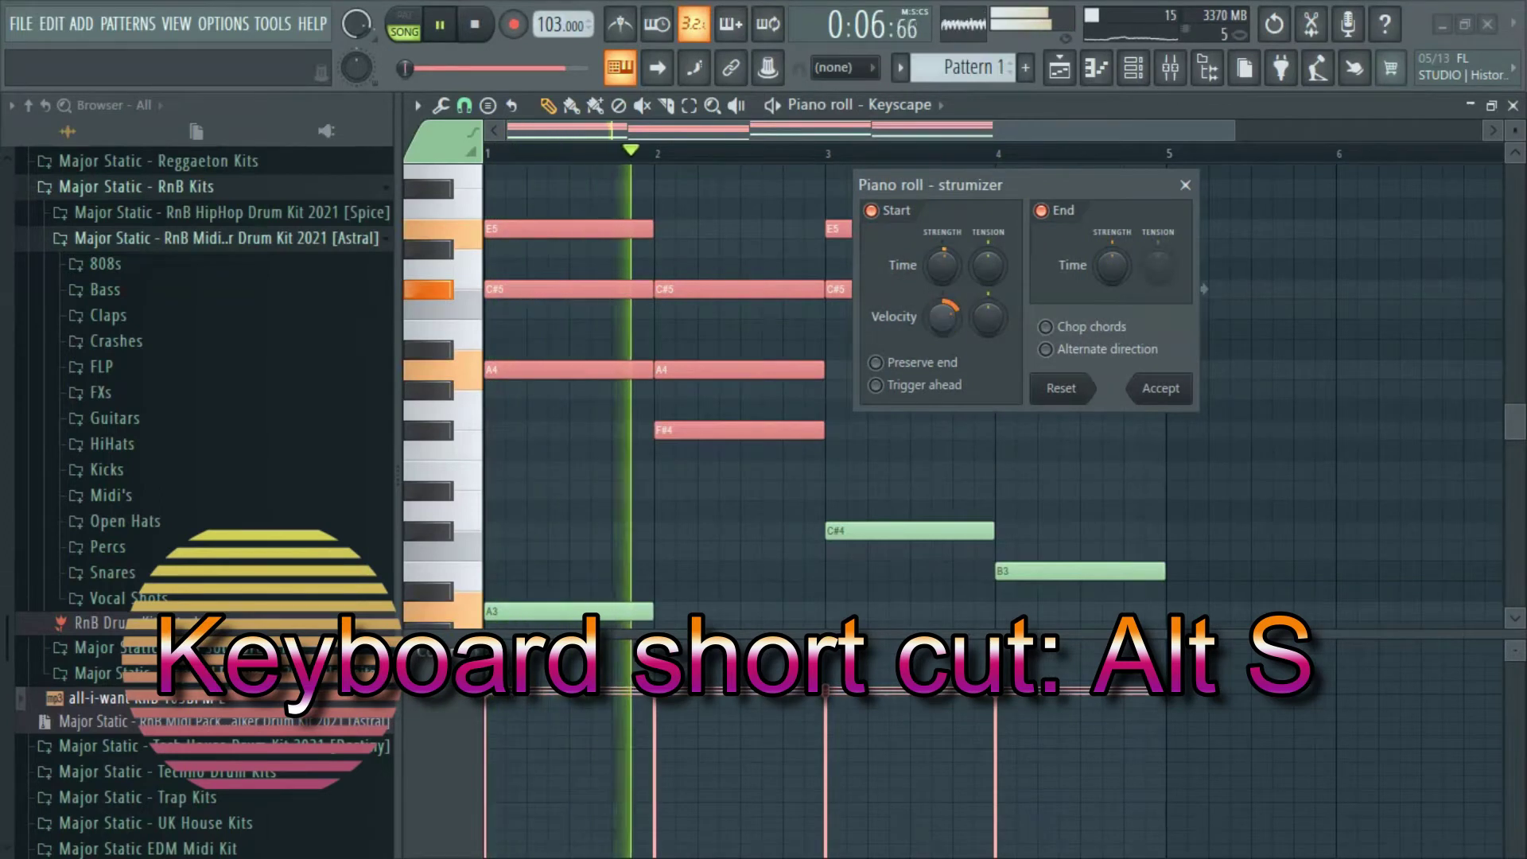
left_click_drag(939, 318, 940, 298)
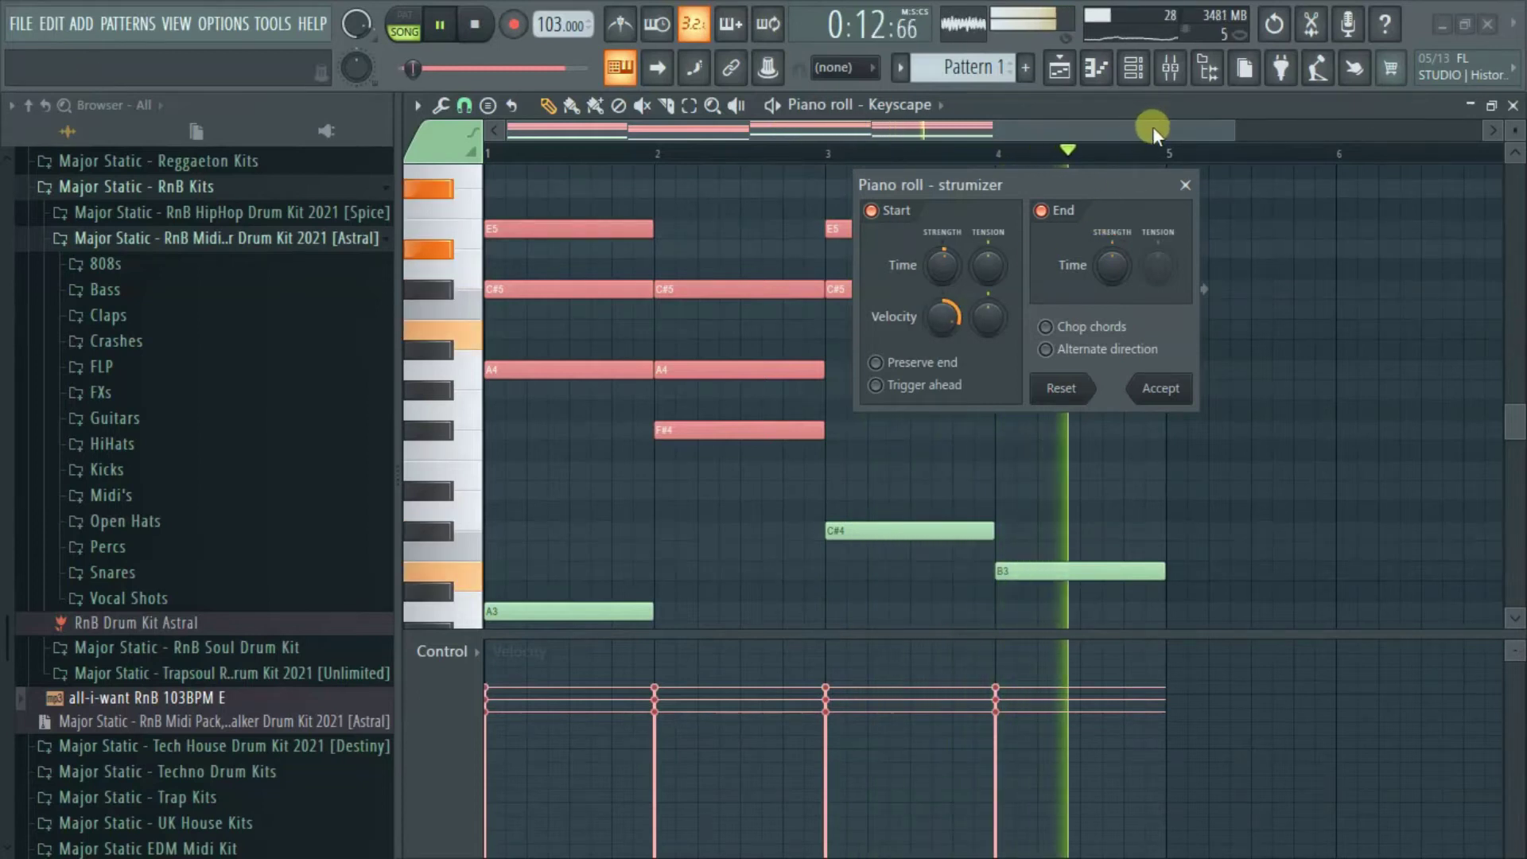
left_click(1161, 388)
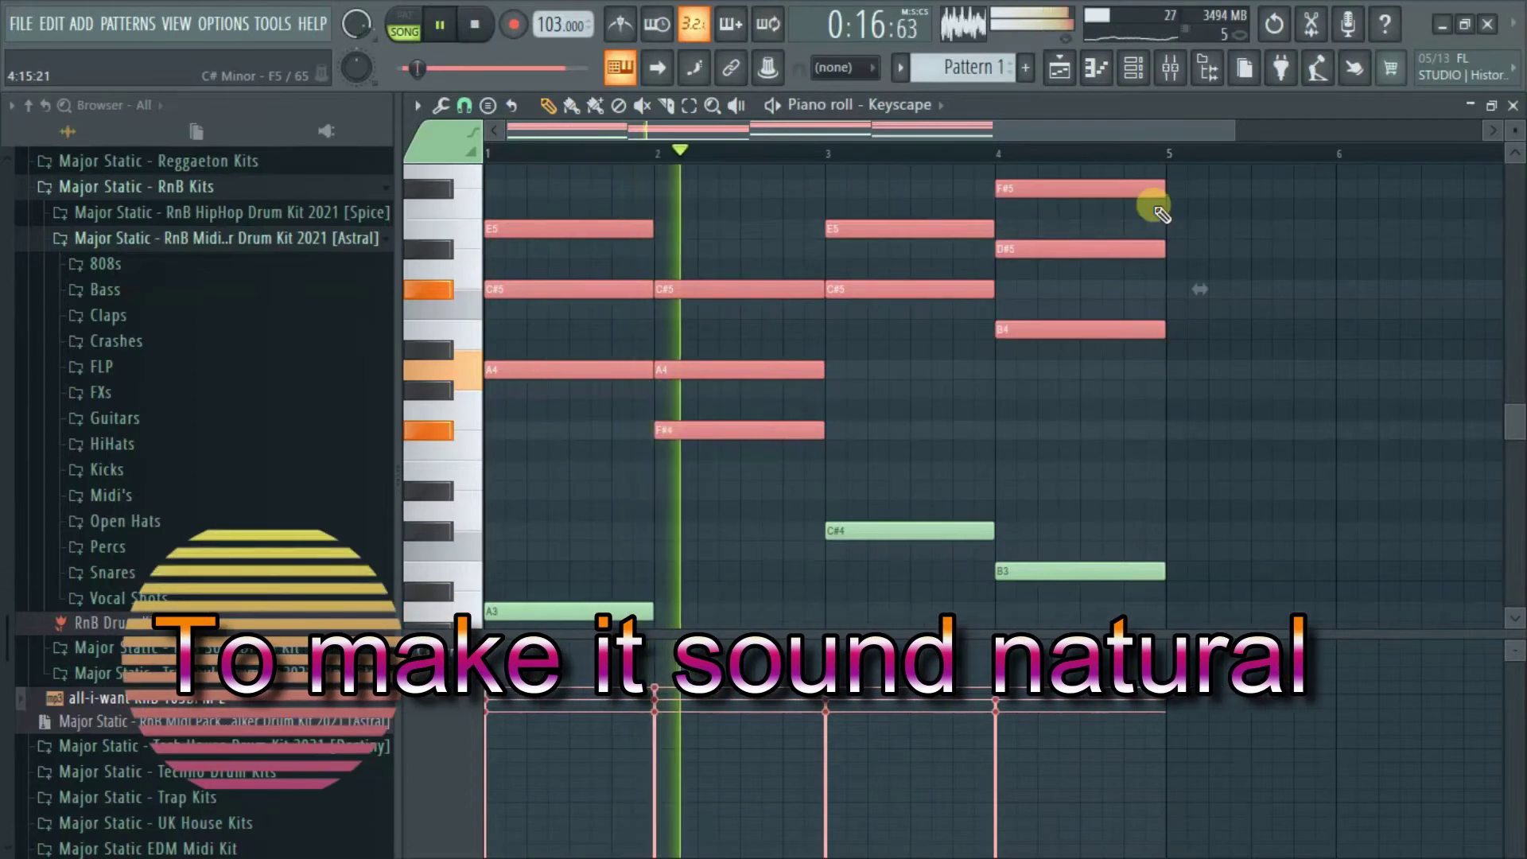
Set the Keyscape channel's volume to 70% in the channel rack and return to its piano roll.
left_click(1132, 67)
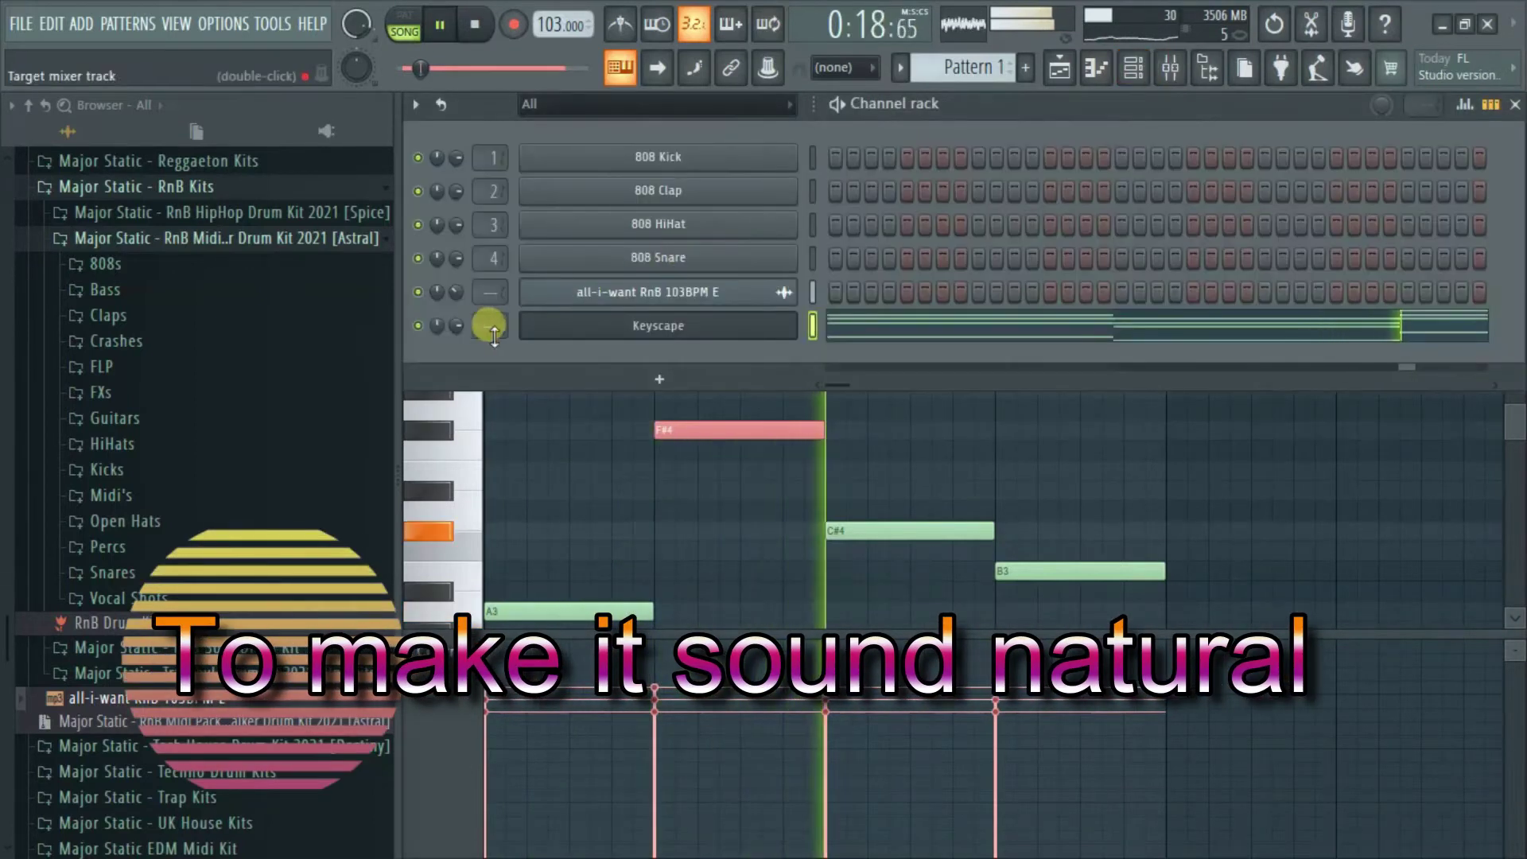
left_click_drag(457, 325, 460, 329)
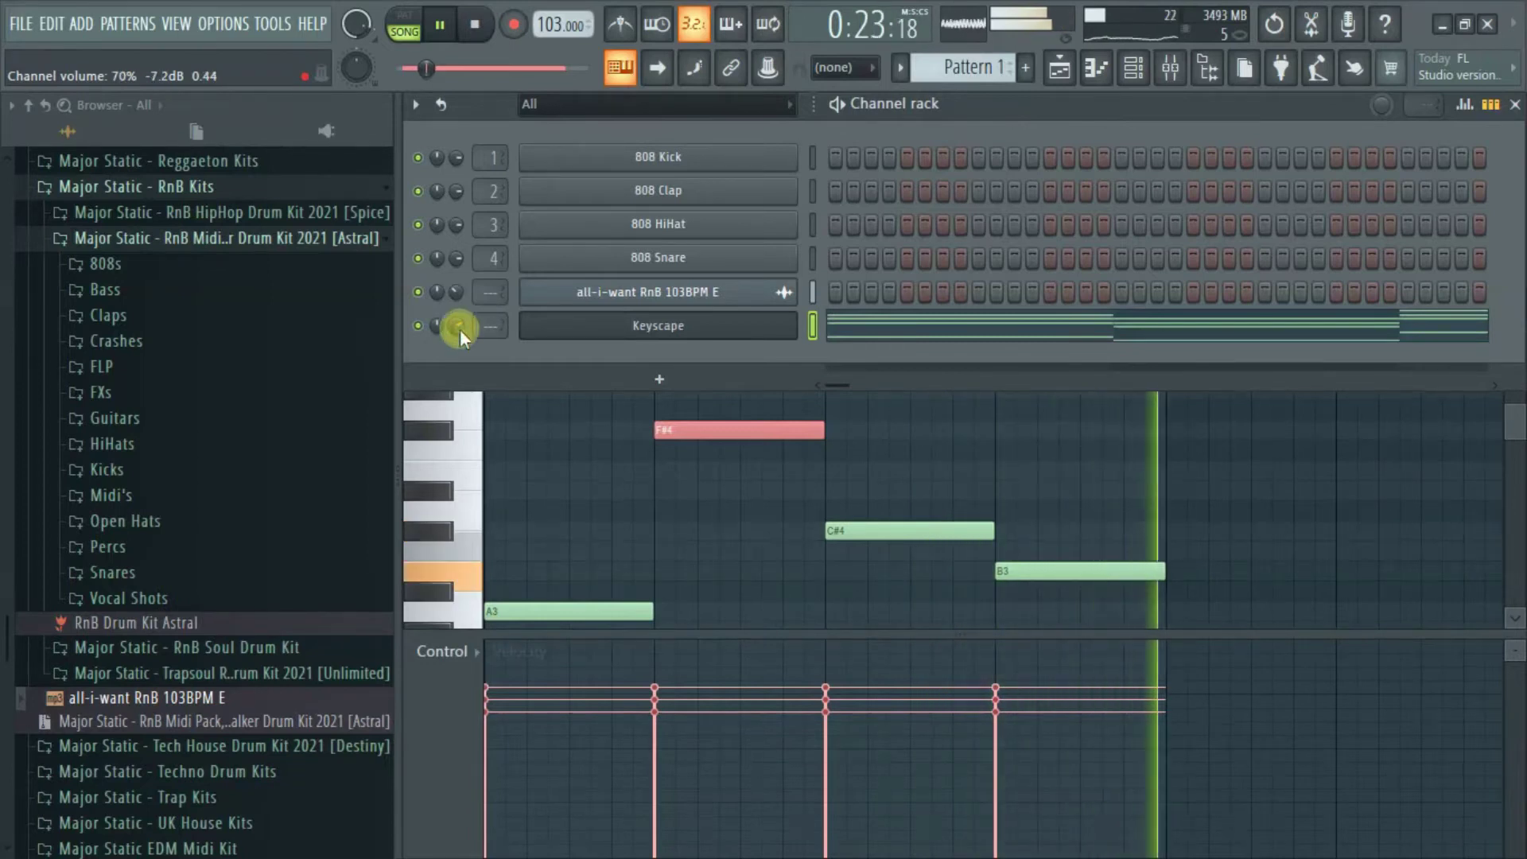
left_click(1096, 68)
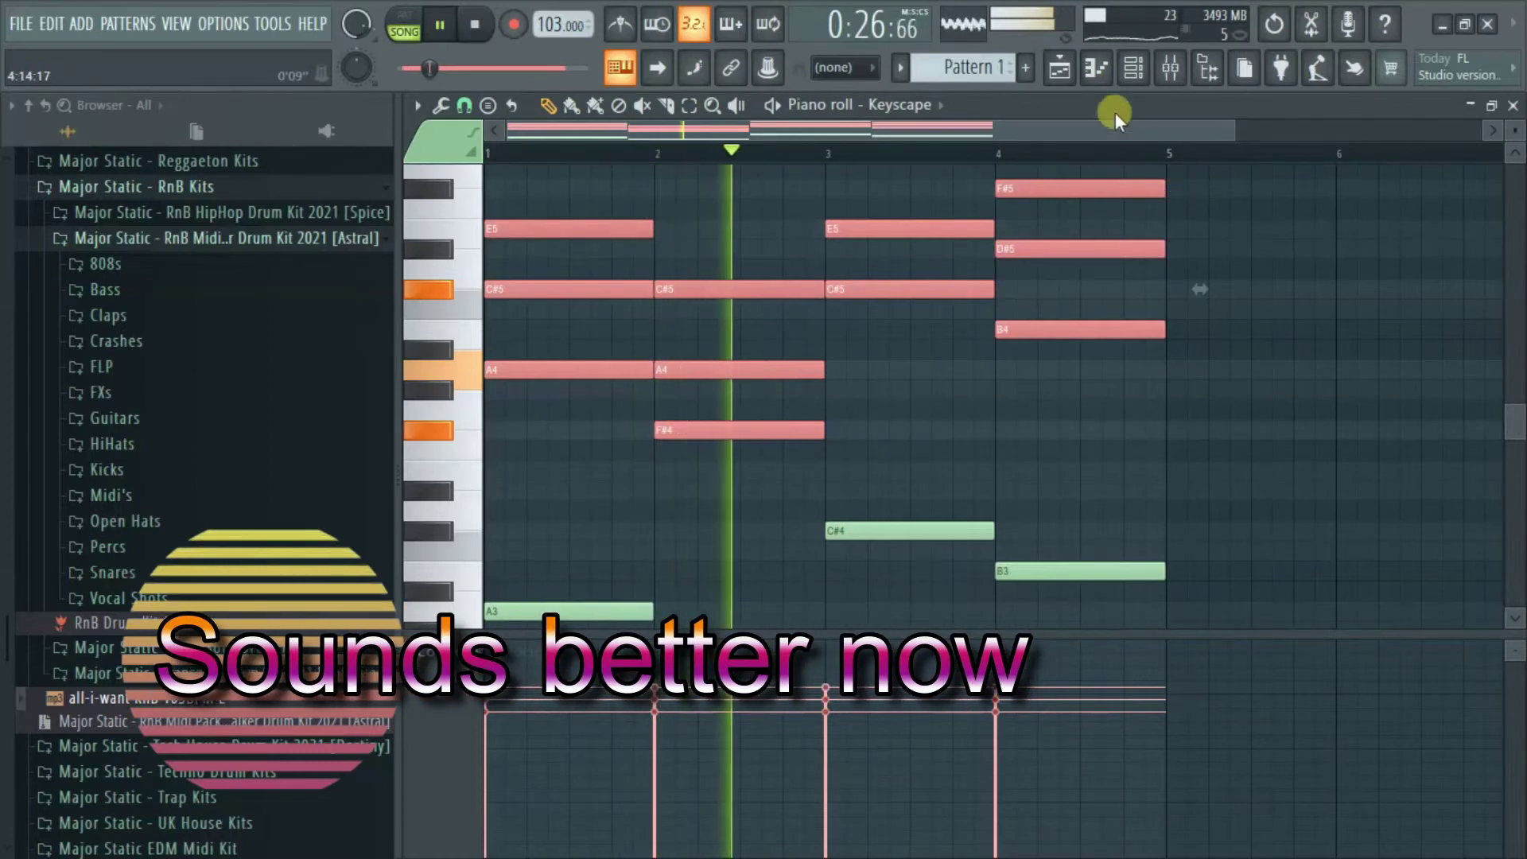
Check the channel rack and the playlist arrangement while the chords play with the vocal, and stop playback.
left_click(1132, 68)
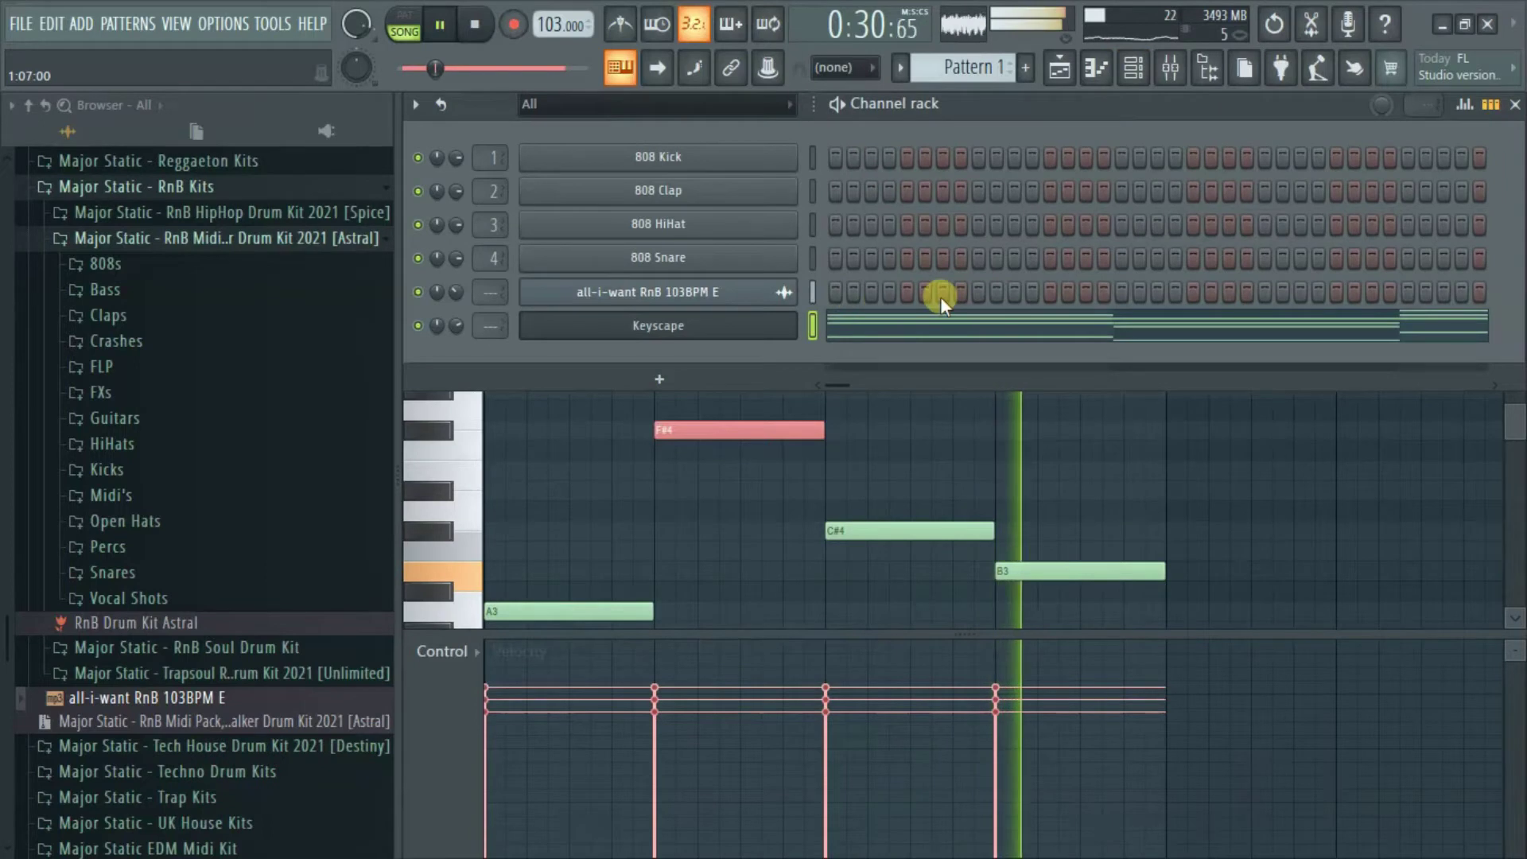
left_click(1059, 67)
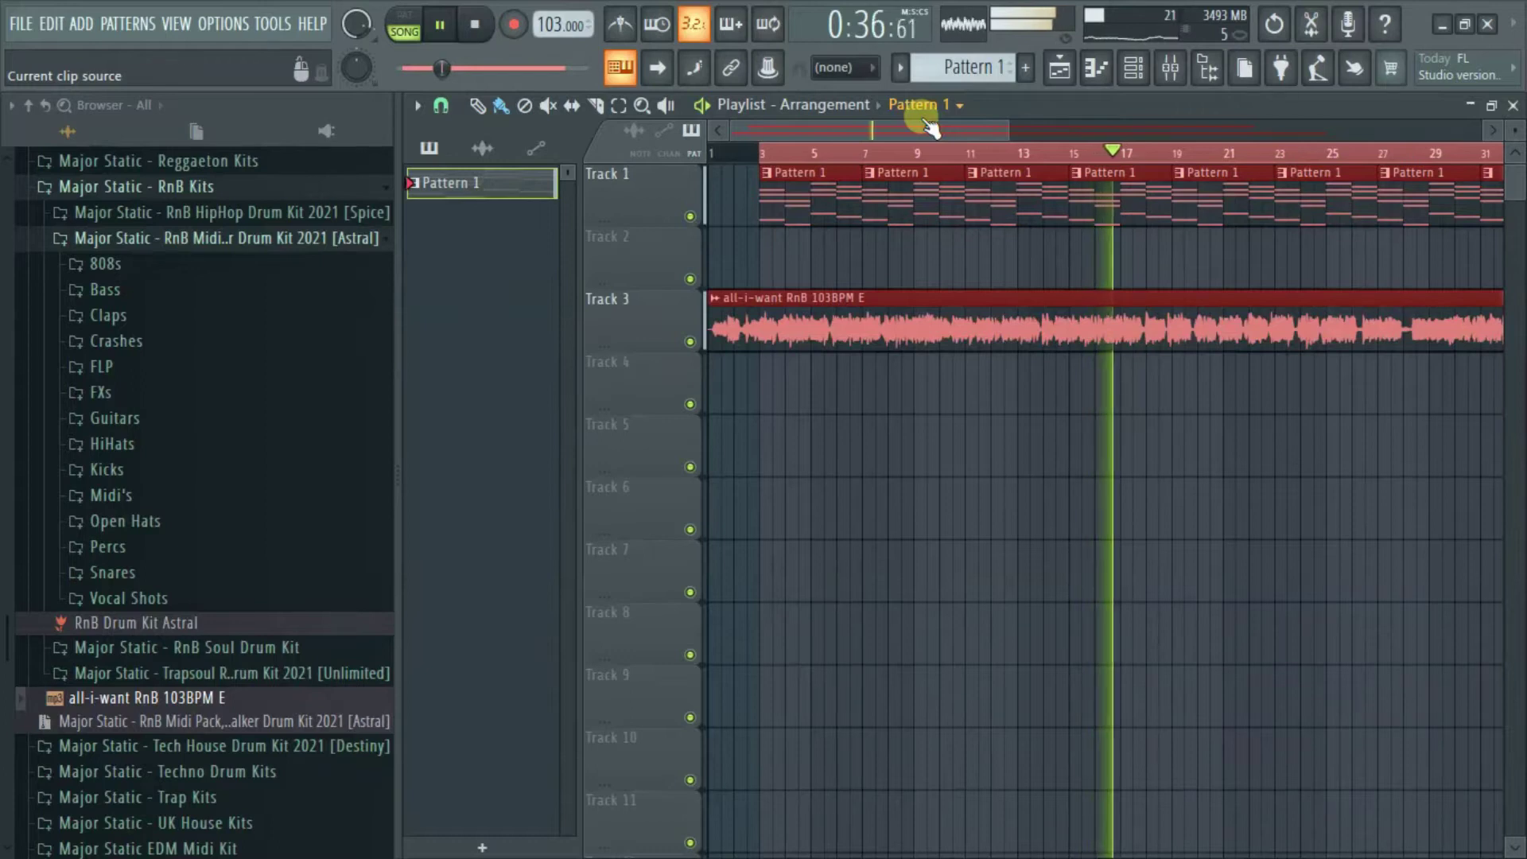
left_click_drag(1010, 130, 990, 131)
key("space")
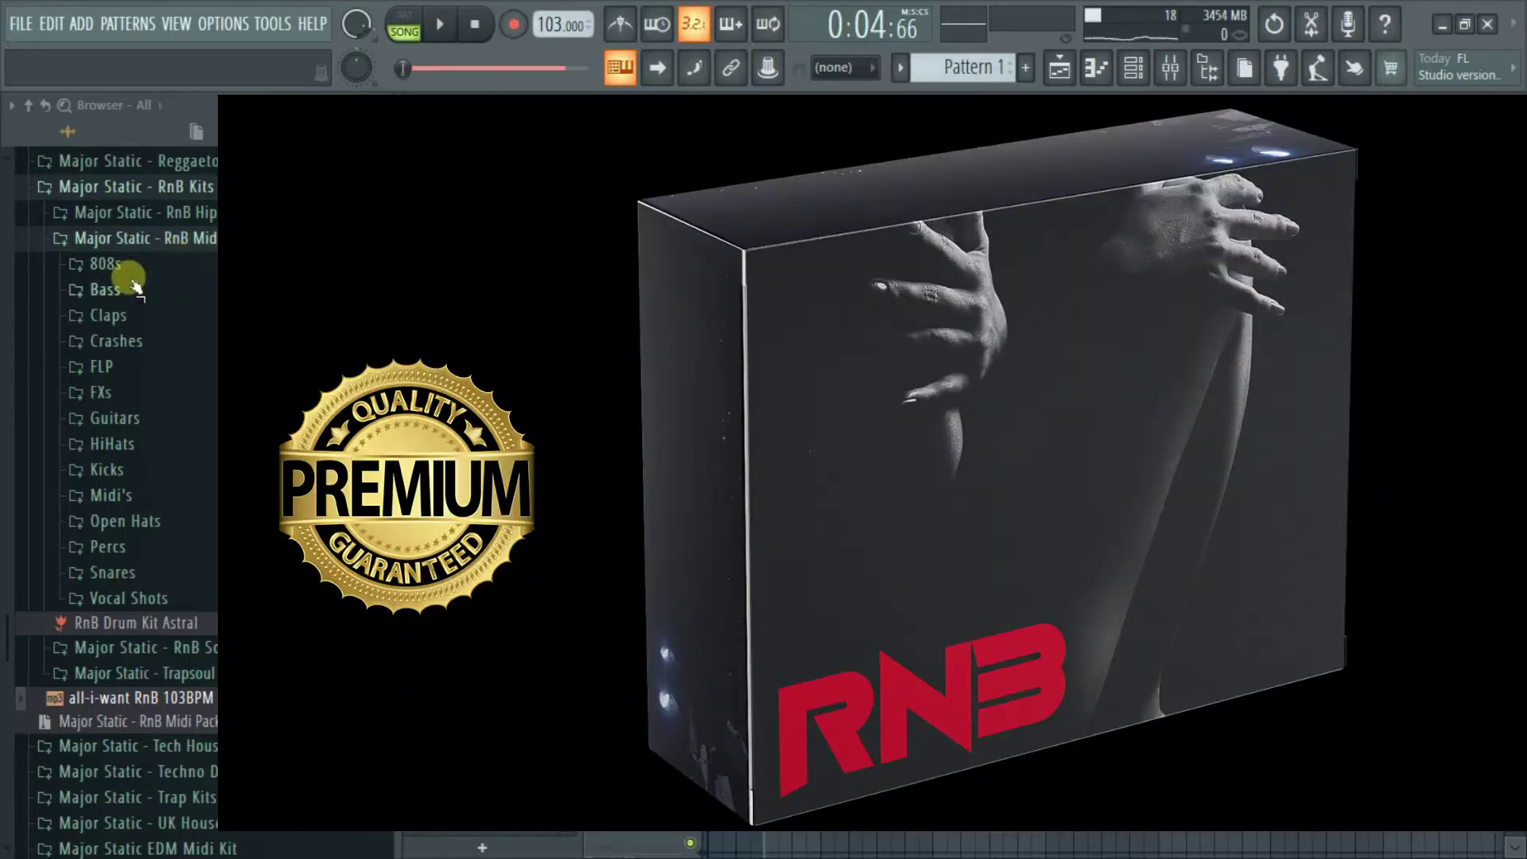
mouse_move(2, 650)
left_mouse_down()
mouse_move(2, 600)
mouse_move(3, 650)
left_mouse_up()
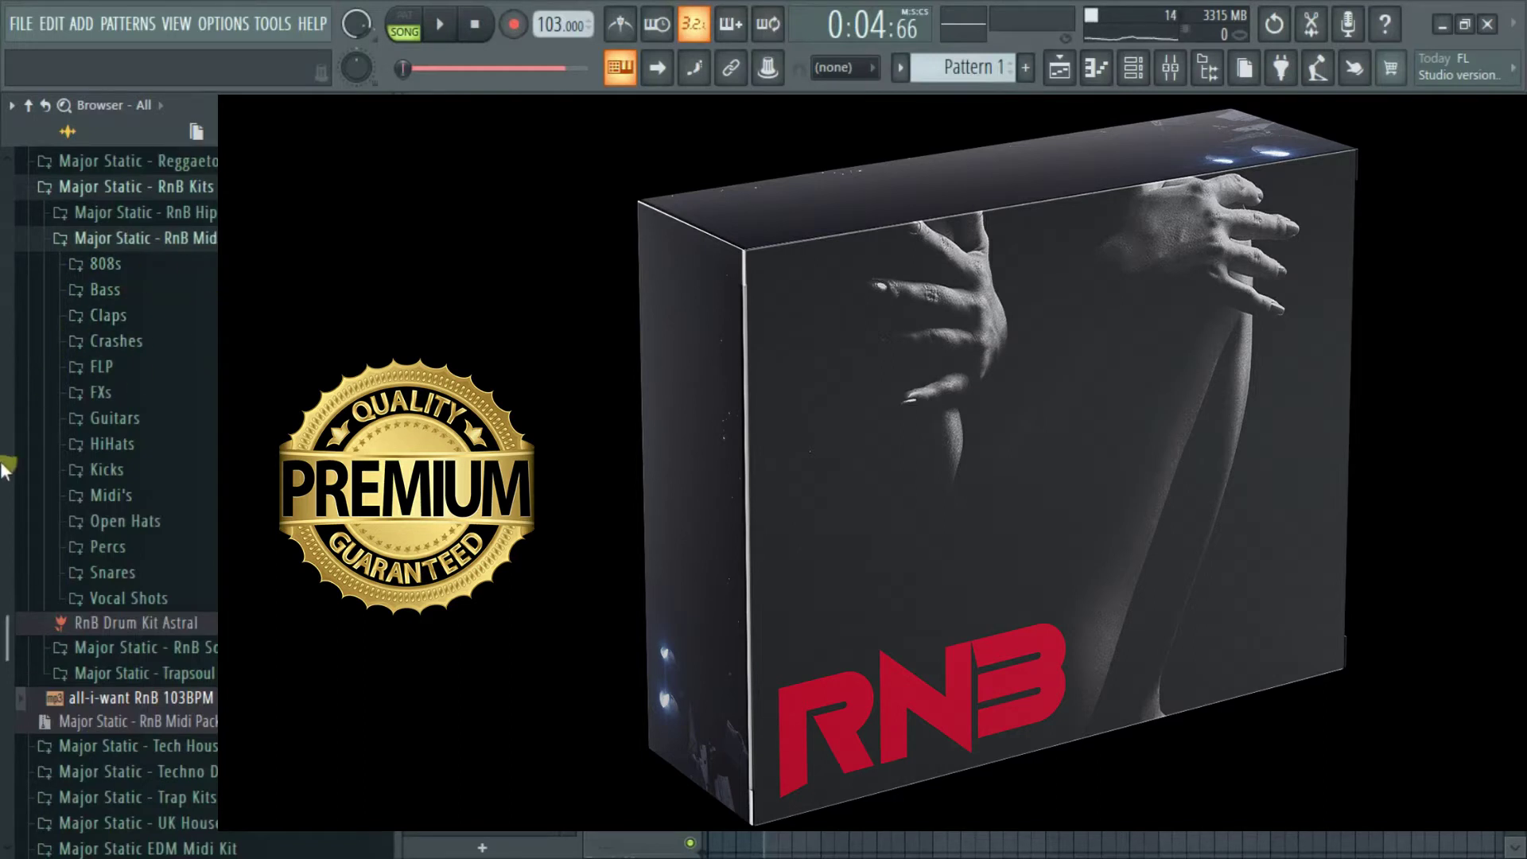
Audition the RnB Guitar samples in the Astral drum kit's Guitars folder.
left_click_drag(4, 648, 4, 676)
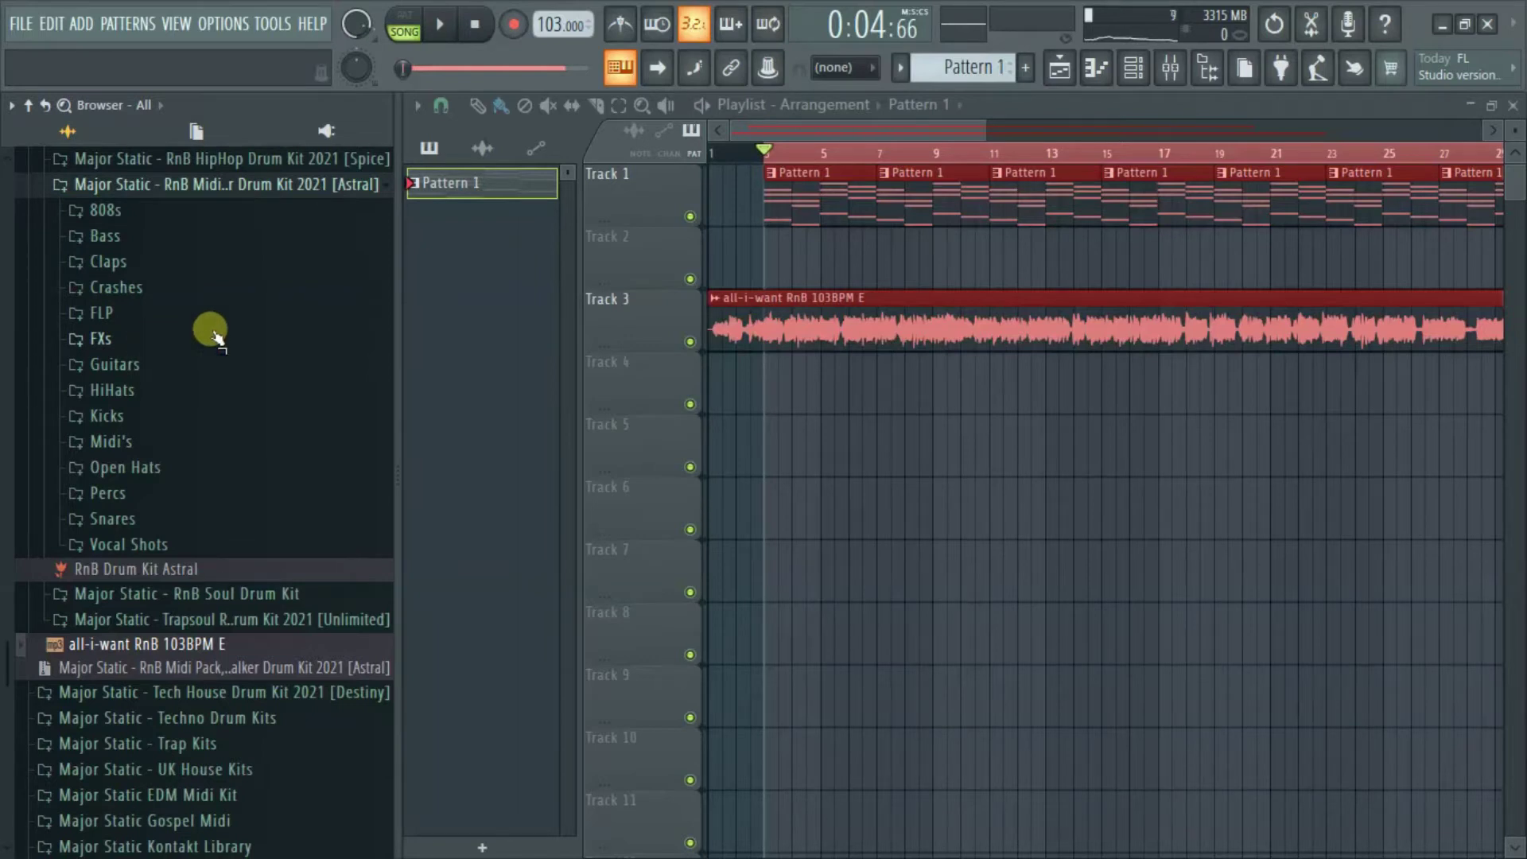
left_click(139, 367)
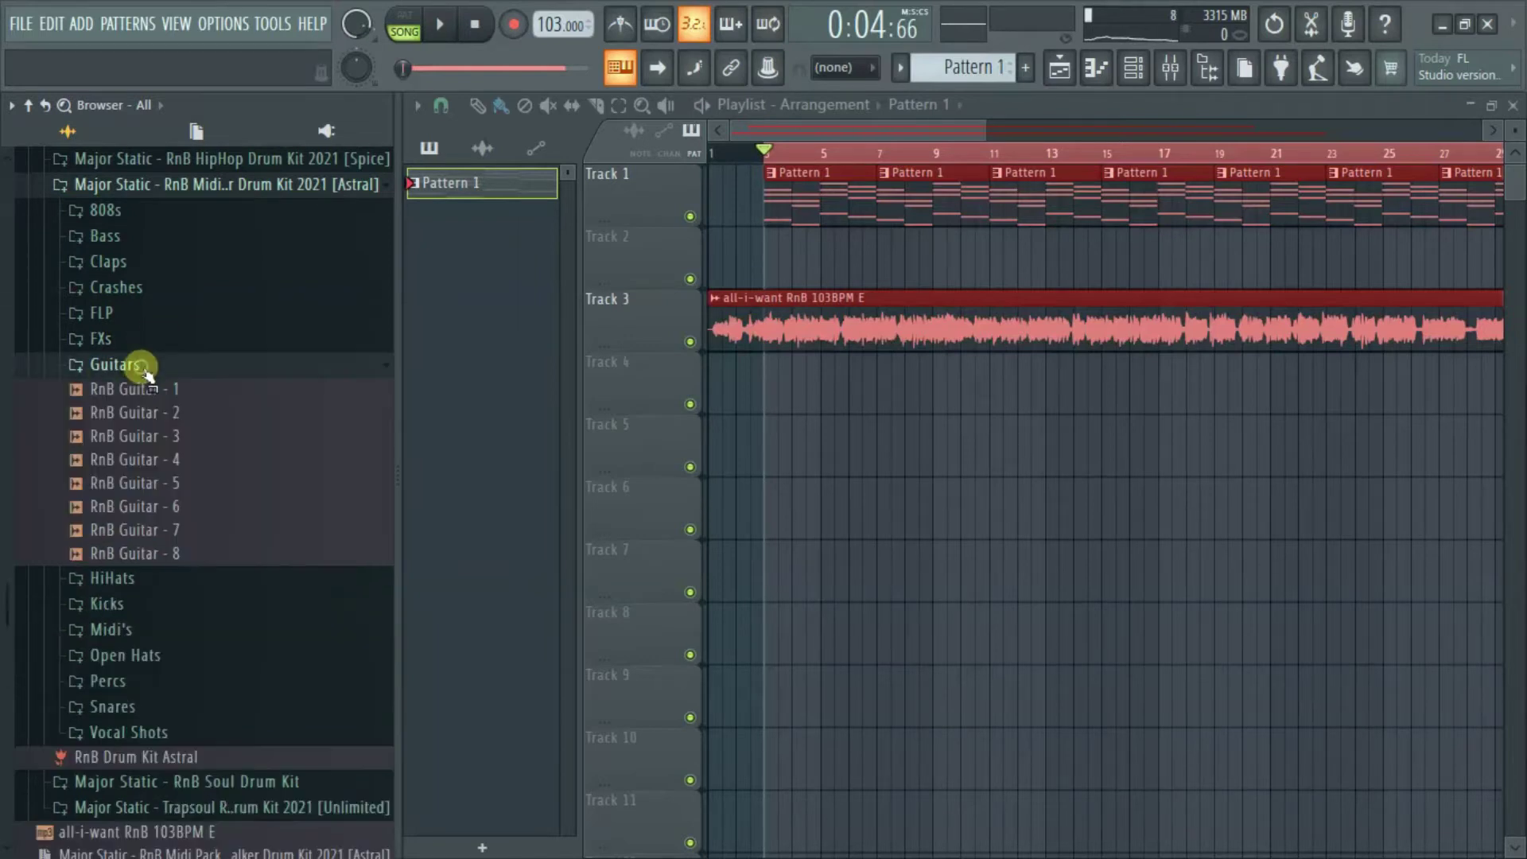
left_click_drag(3, 621, 3, 676)
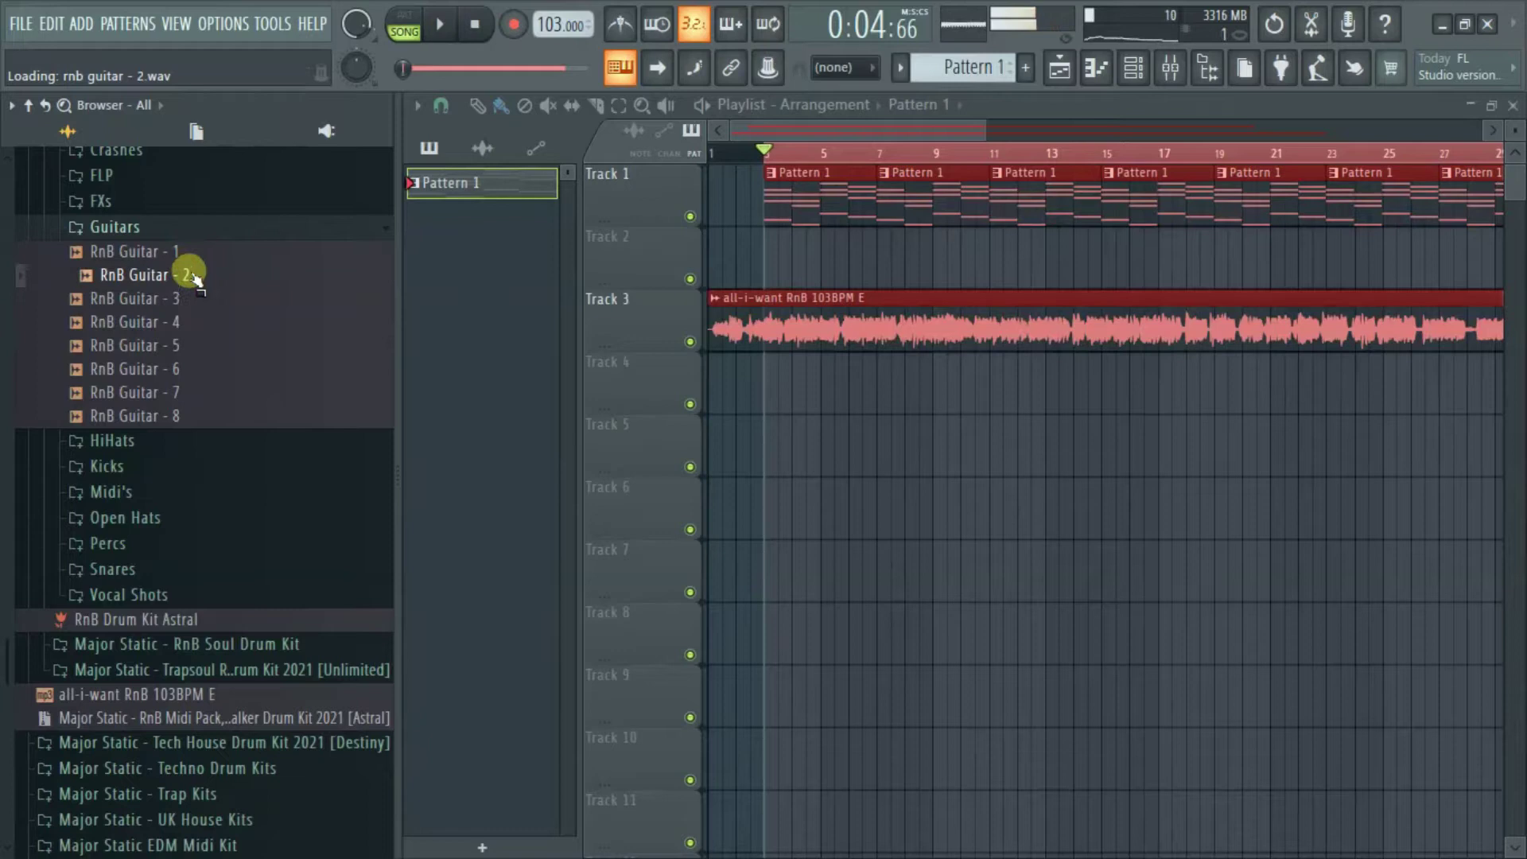
left_click(192, 345)
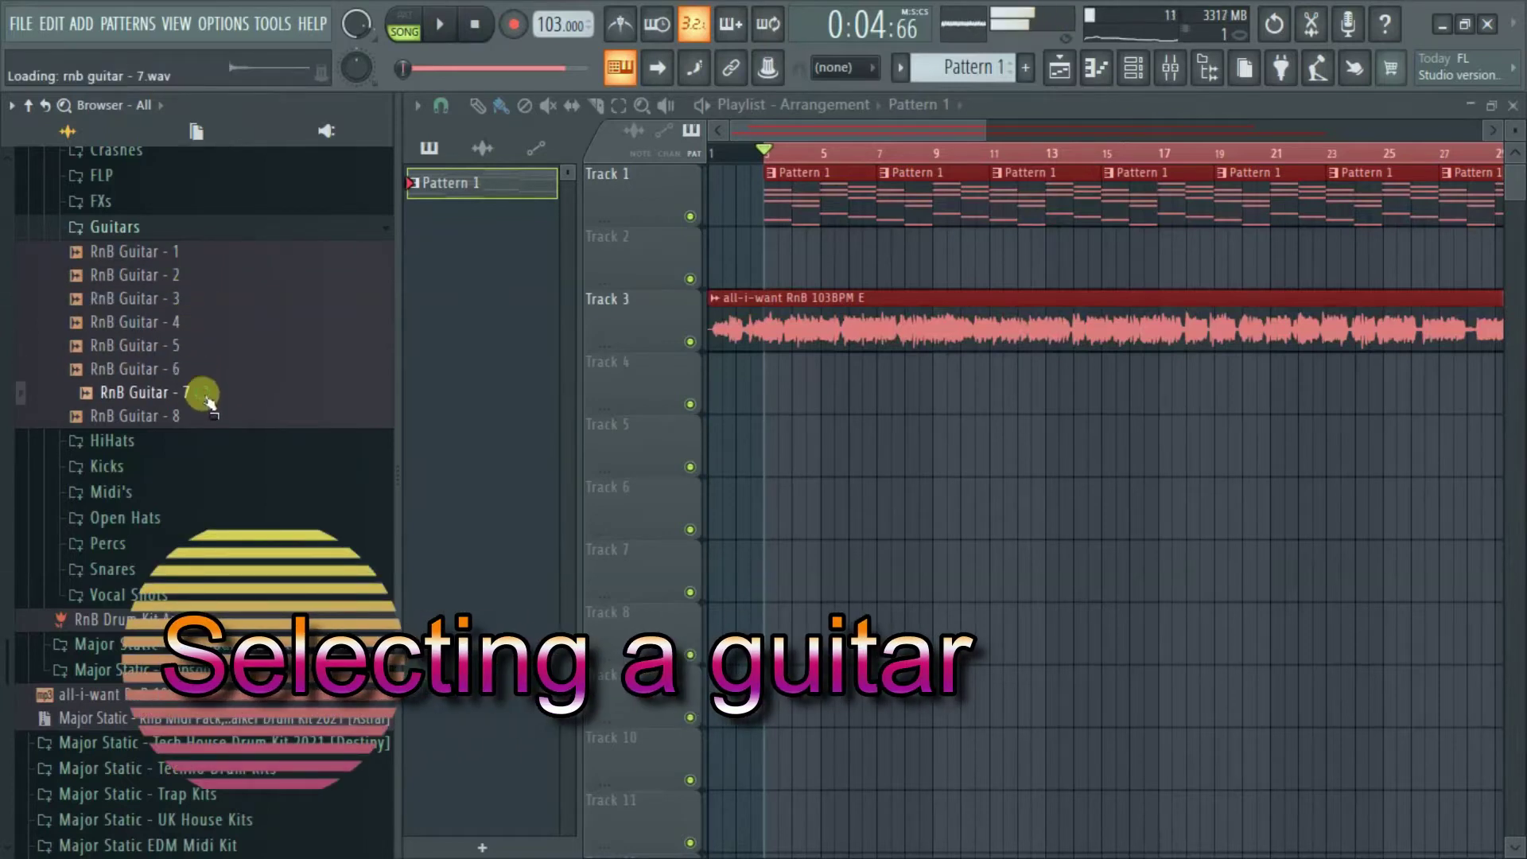
left_click(203, 409)
left_click(202, 390)
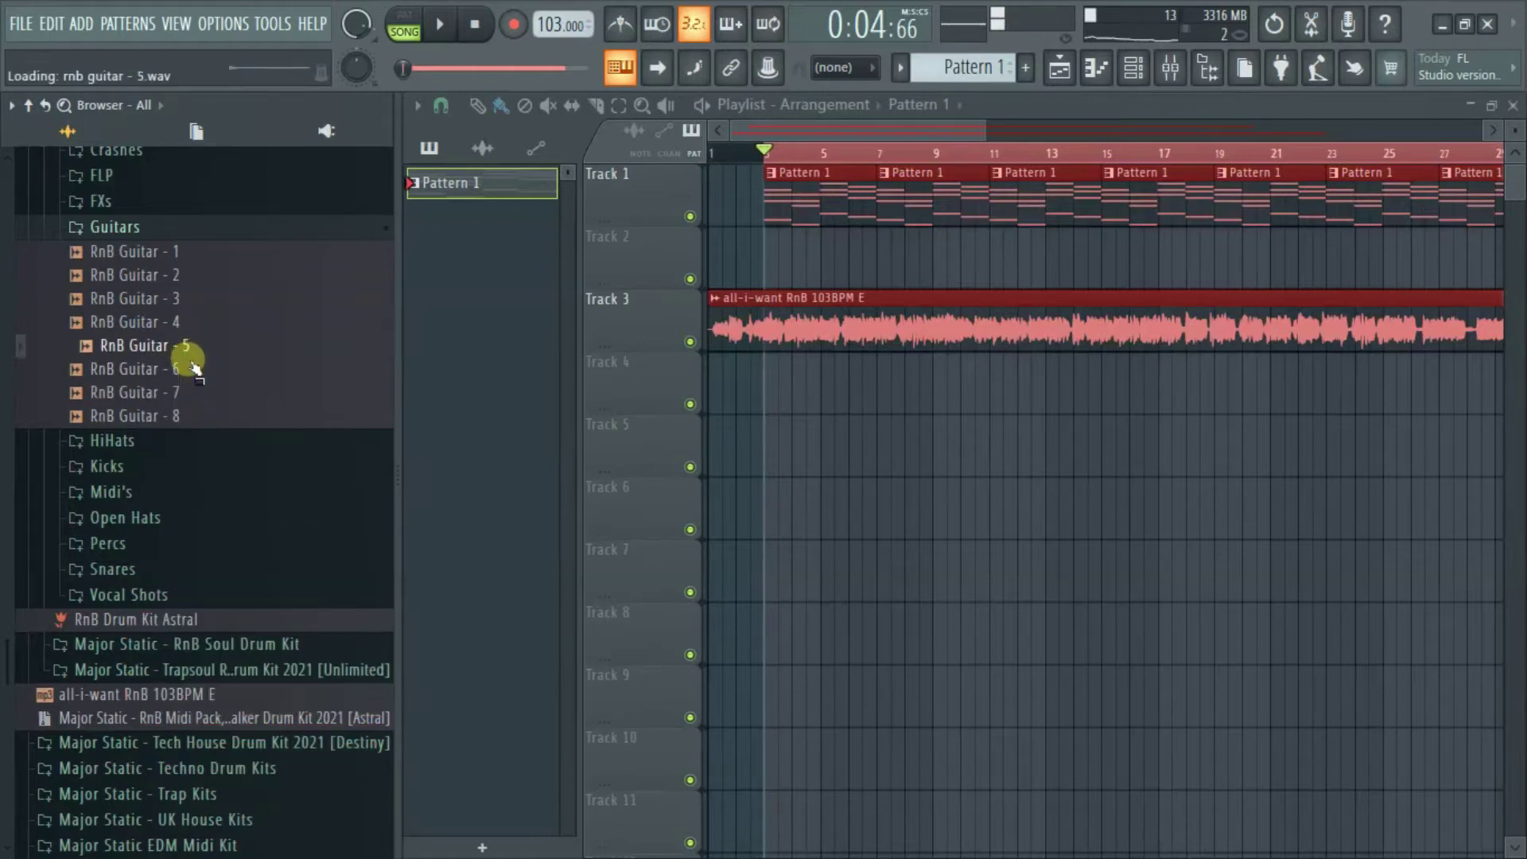
Add the RnB Guitar - 6 sample to the channel rack as a new channel and set it to cut itself.
left_click_drag(194, 379, 1133, 80)
left_click_drag(726, 368, 708, 355)
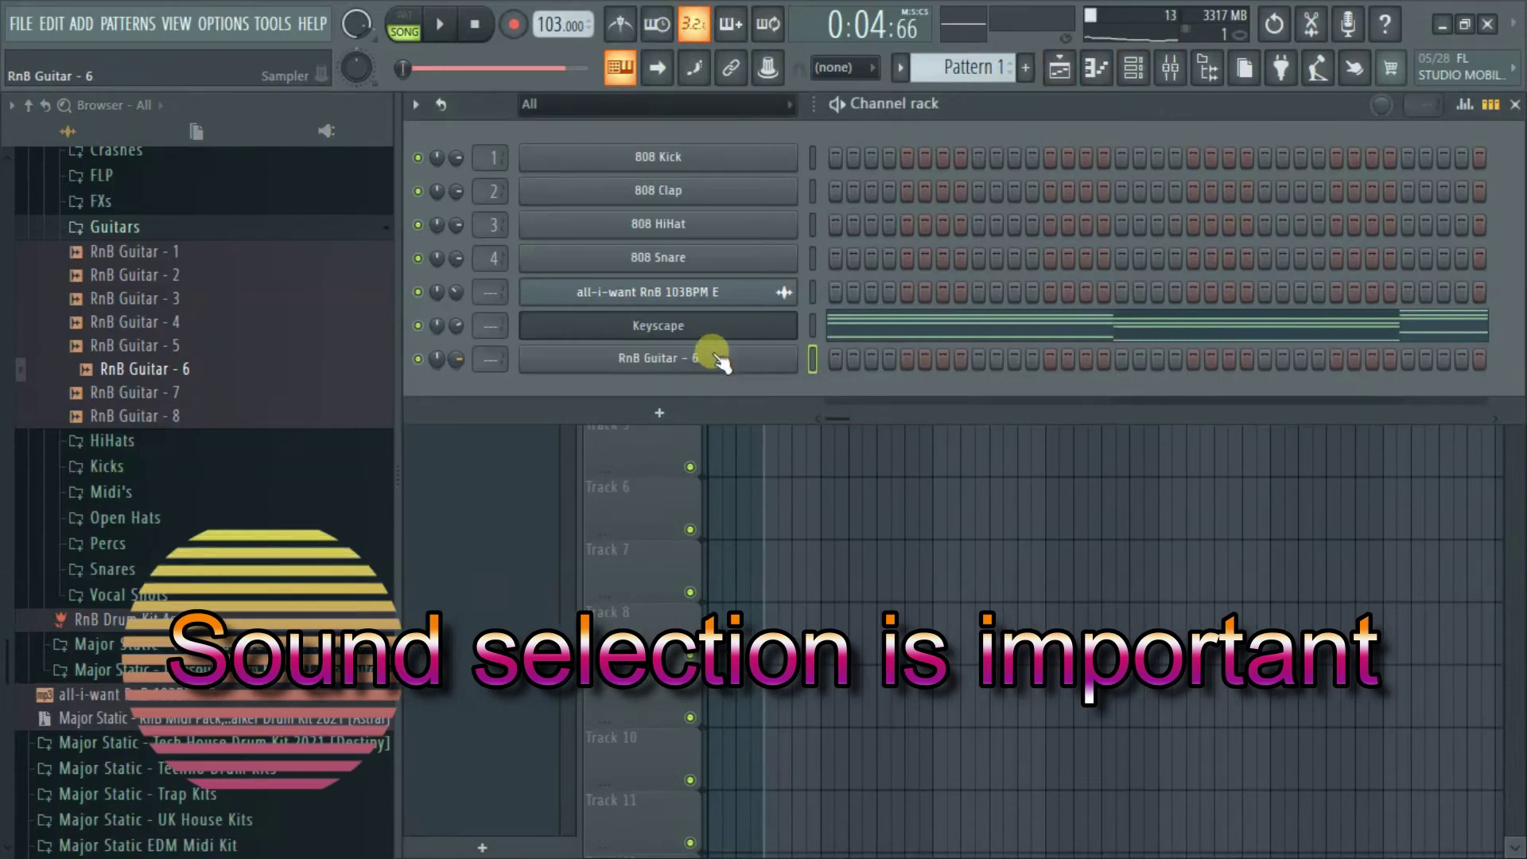
left_click(710, 357)
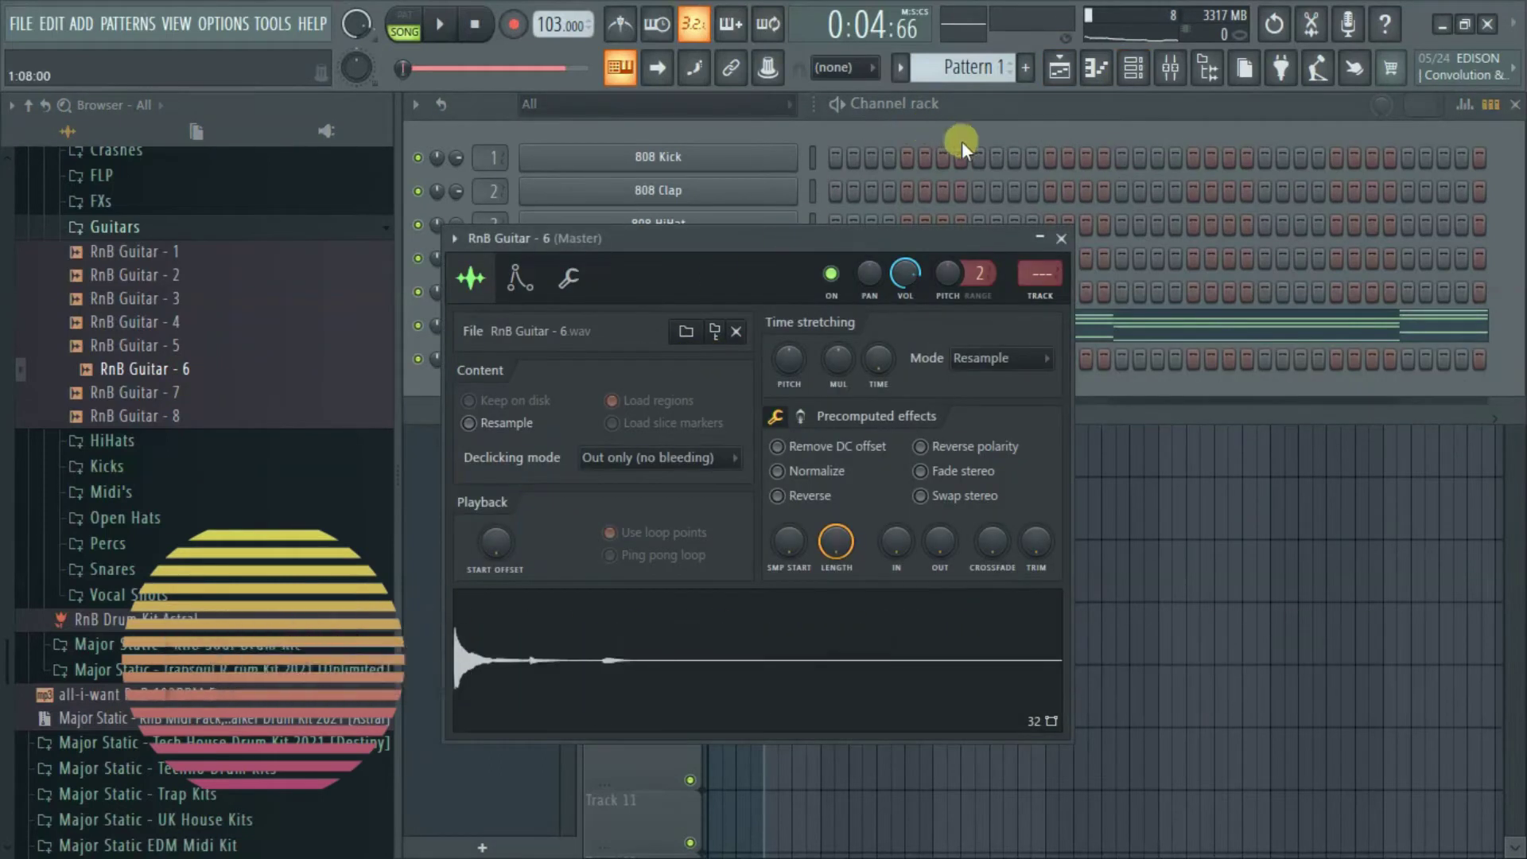
left_click(981, 121)
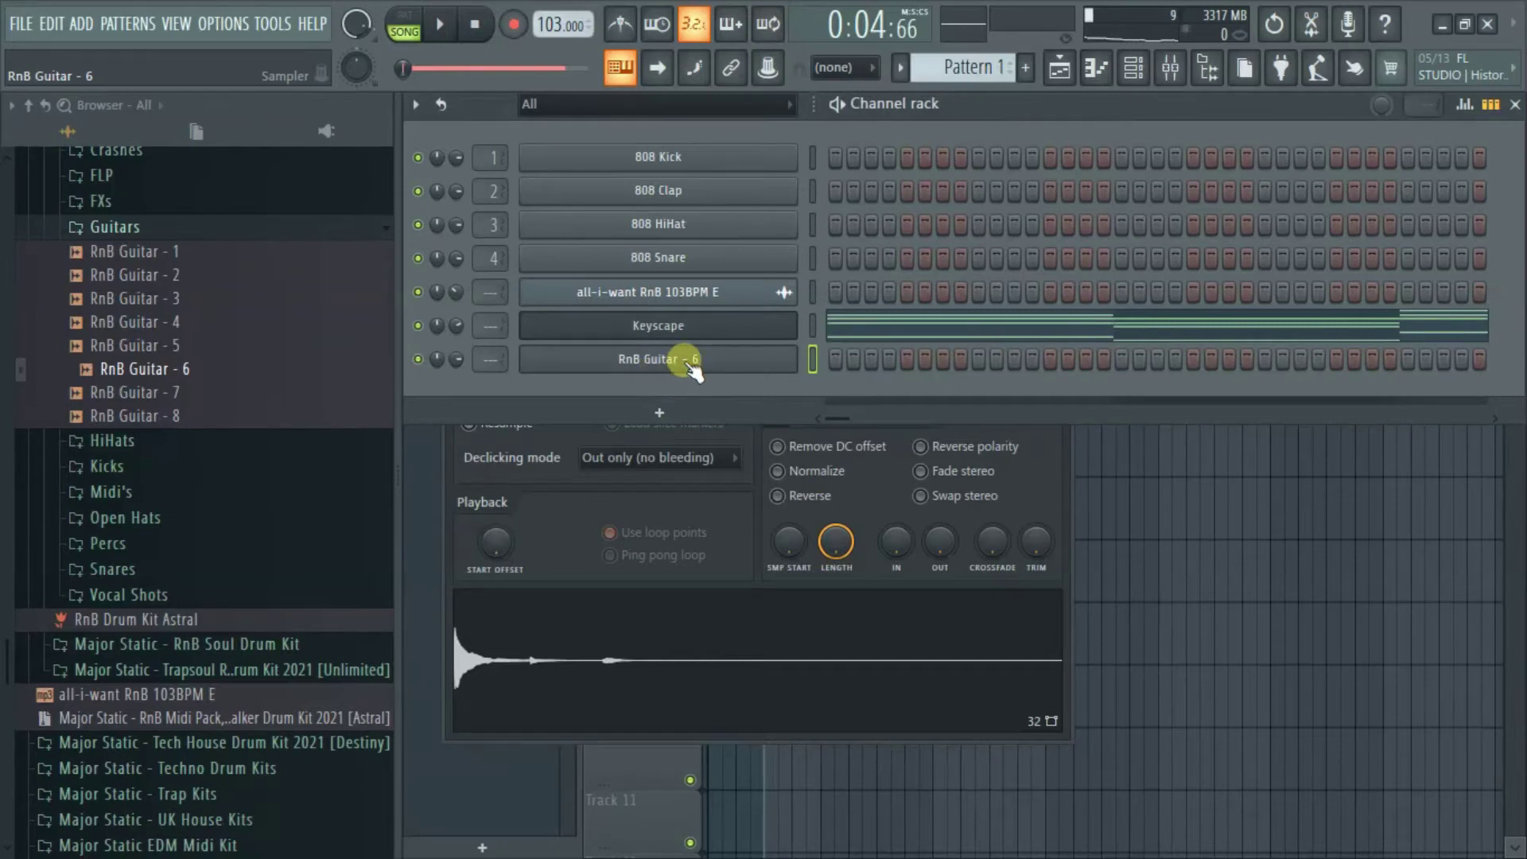
left_click(660, 360)
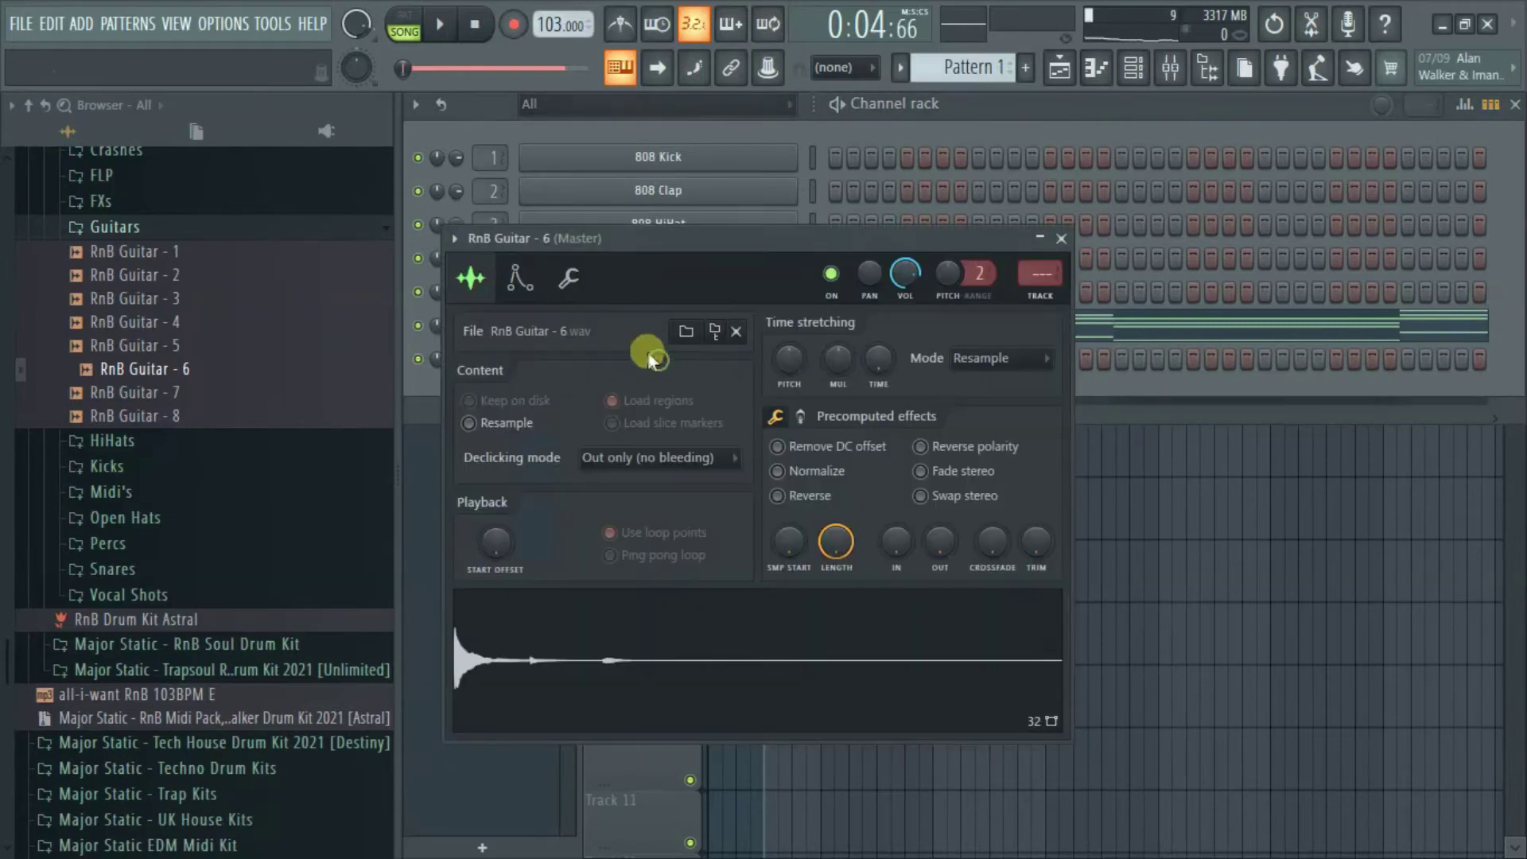
left_click(573, 286)
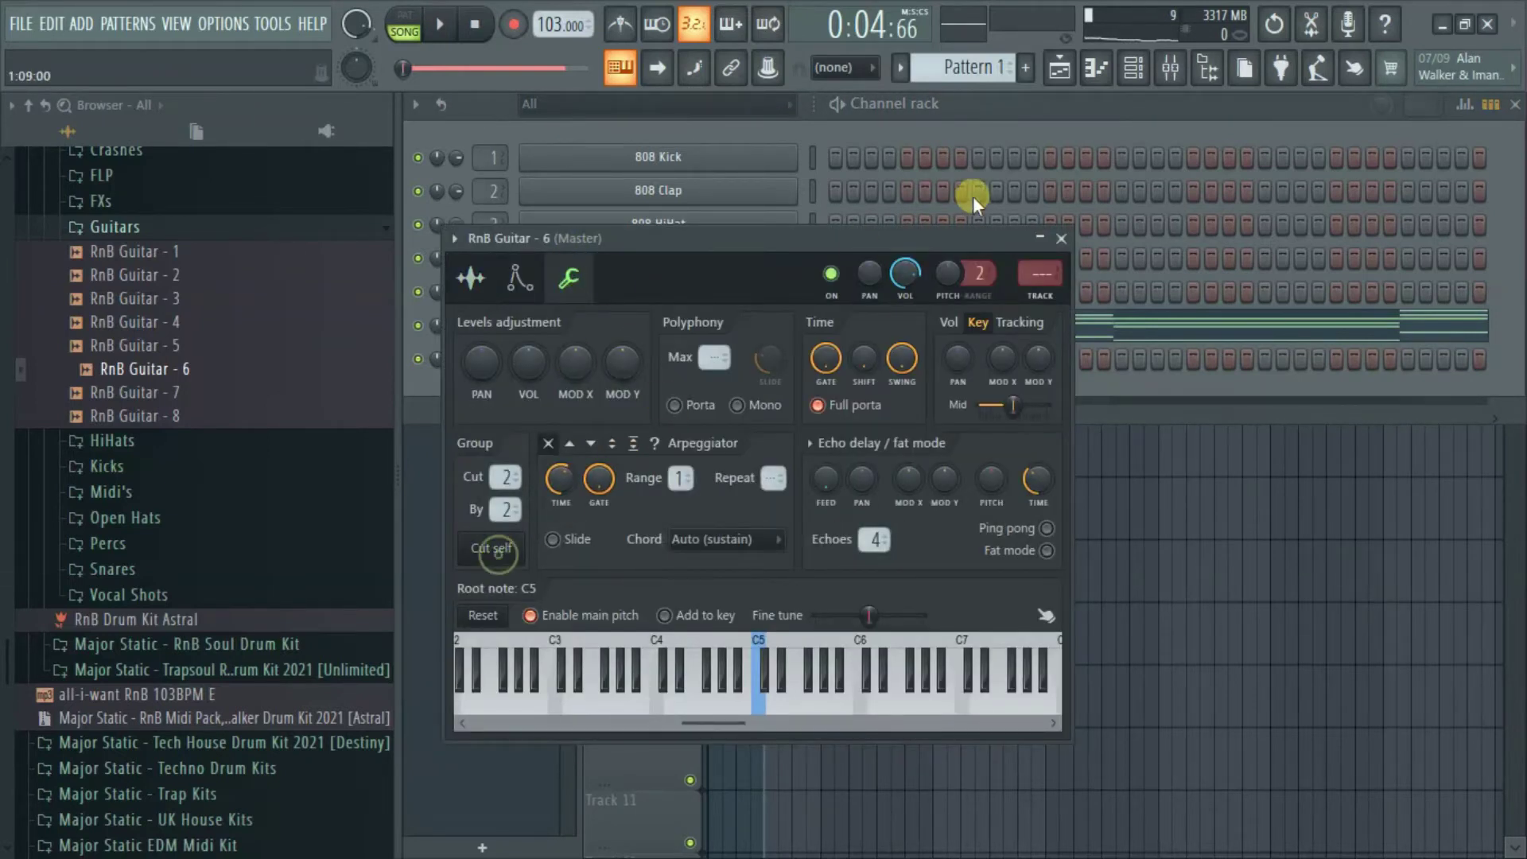
left_click(992, 141)
In the RnB Guitar - 6 piano roll, place three short A4 notes in the first half of bar 1, auditioning them with the song.
right_click(686, 360)
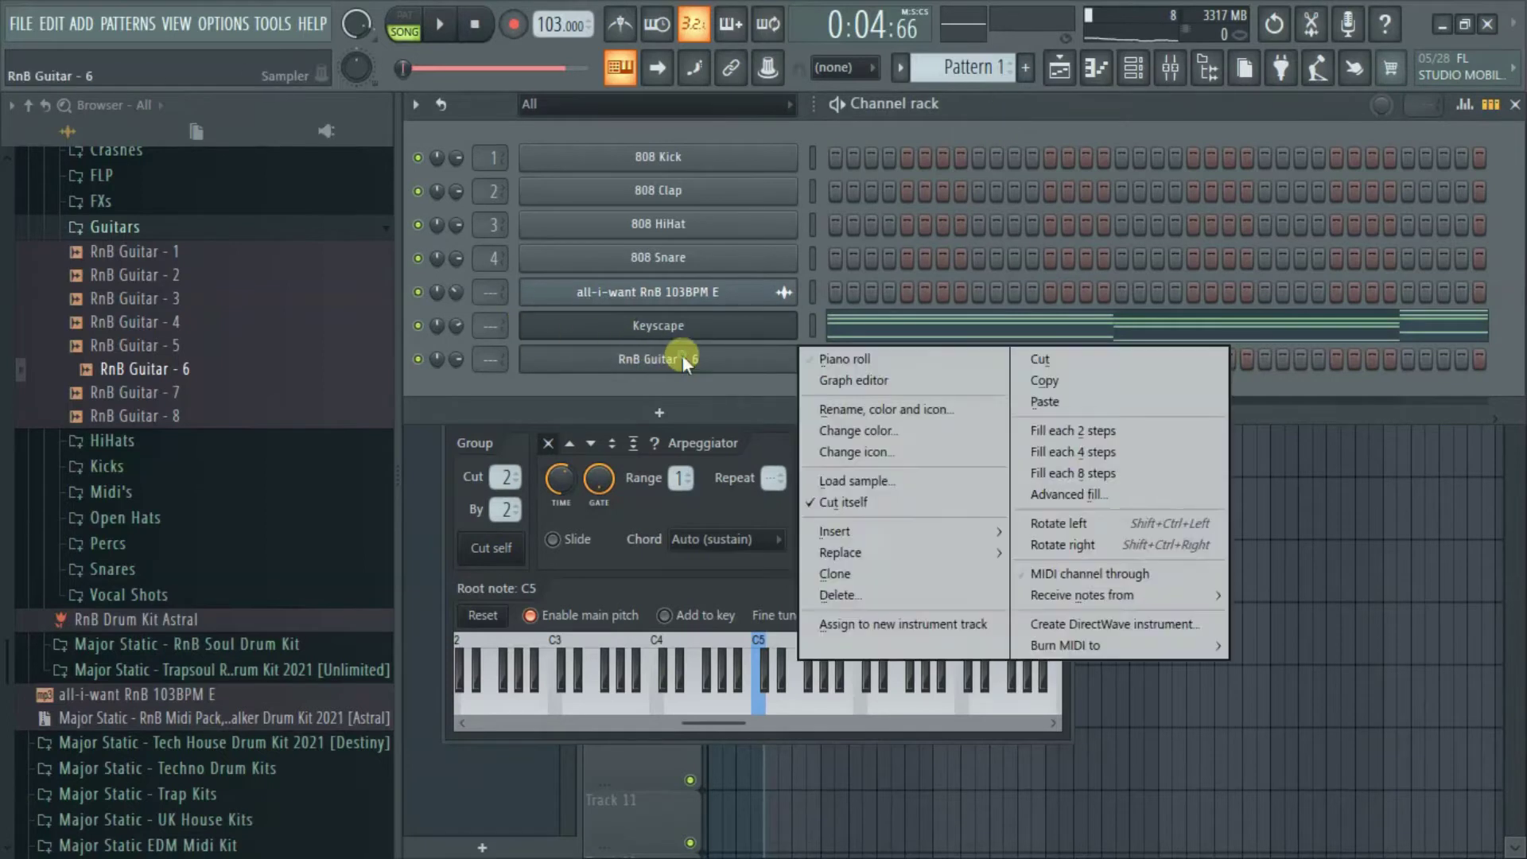
left_click(827, 359)
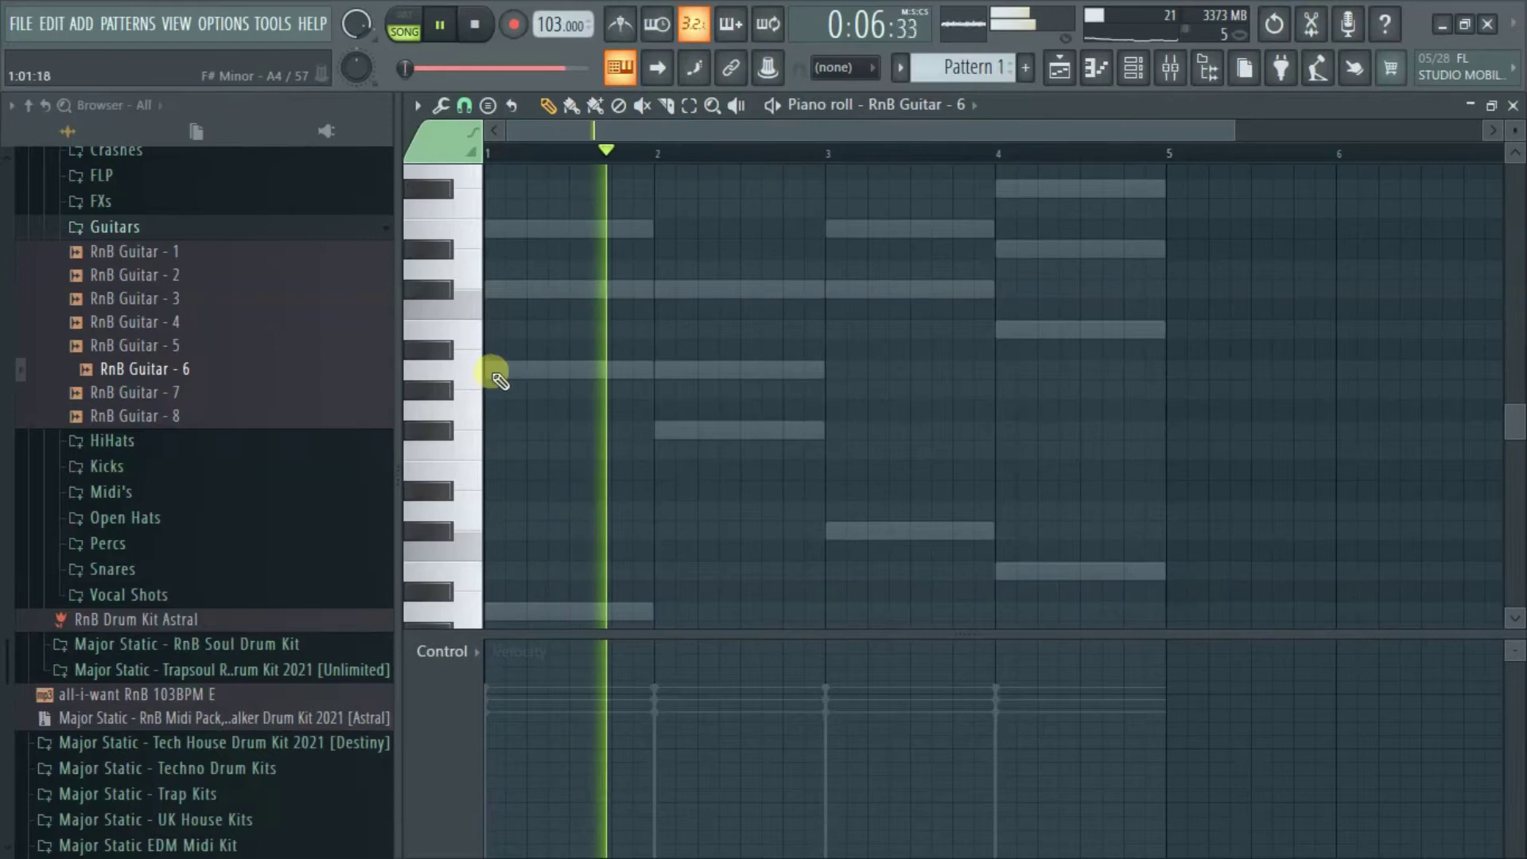
left_click(509, 374)
left_click_drag(1231, 129, 784, 170)
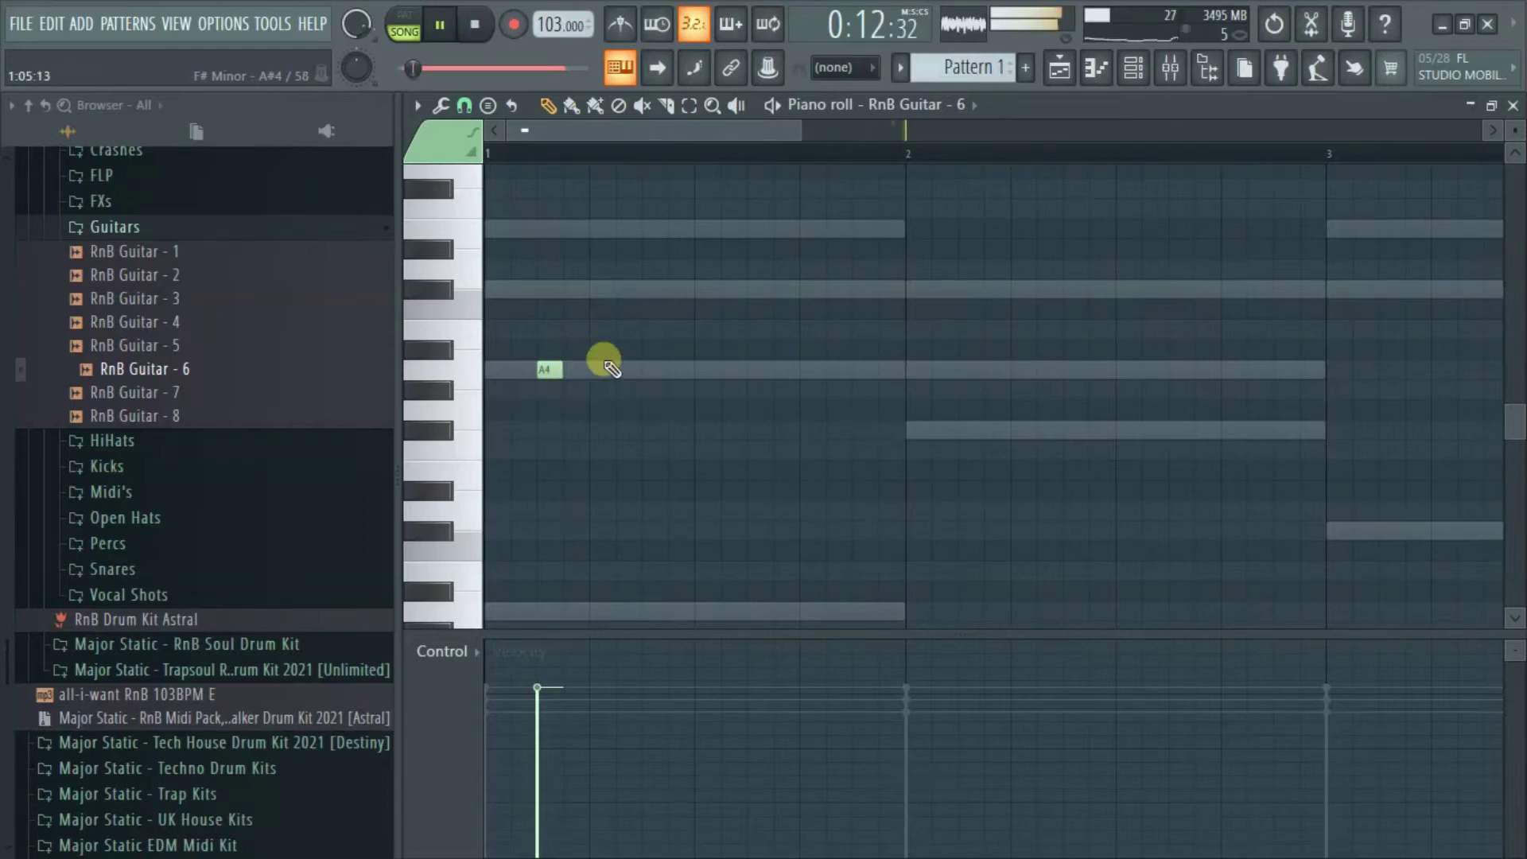
left_click(566, 371)
key("space")
left_click(646, 371)
key("space")
key("space")
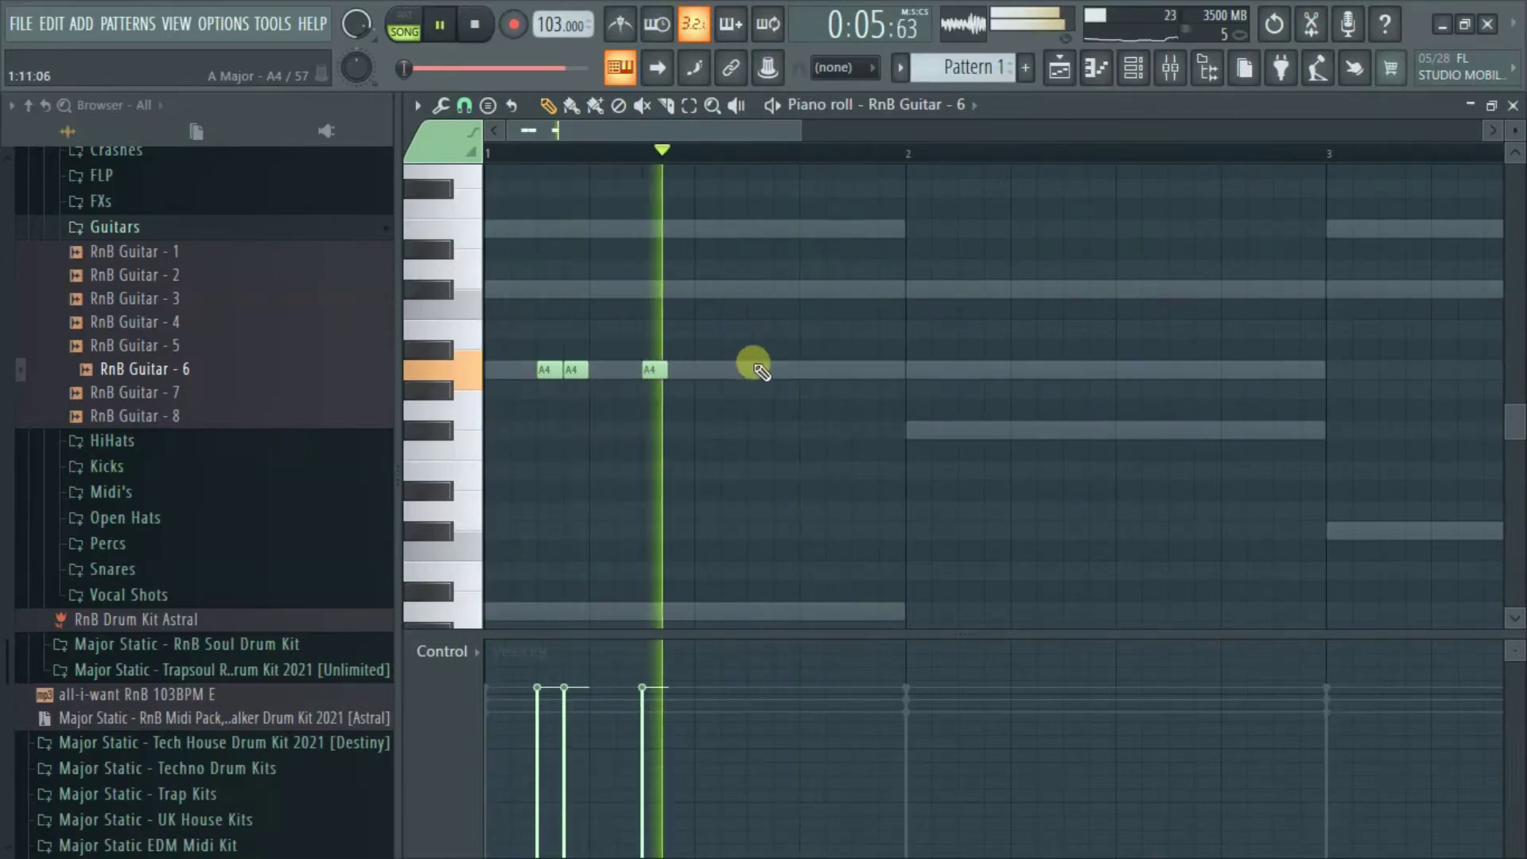
Add two more short A4 notes in the second half of bar 1.
left_click(801, 371)
left_click(789, 372)
right_click(808, 370)
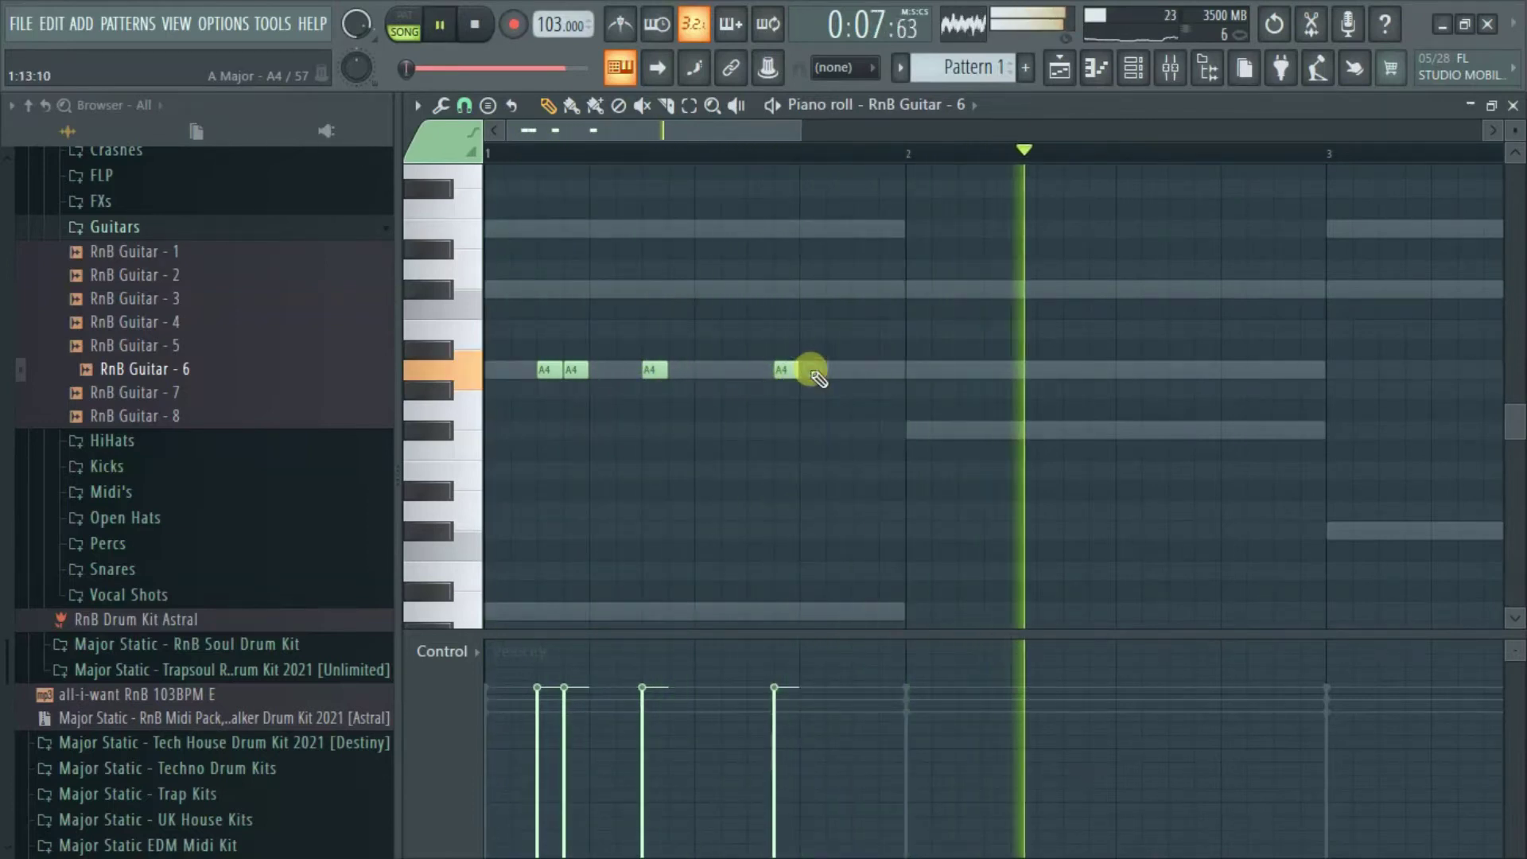
left_click_drag(842, 382, 864, 385)
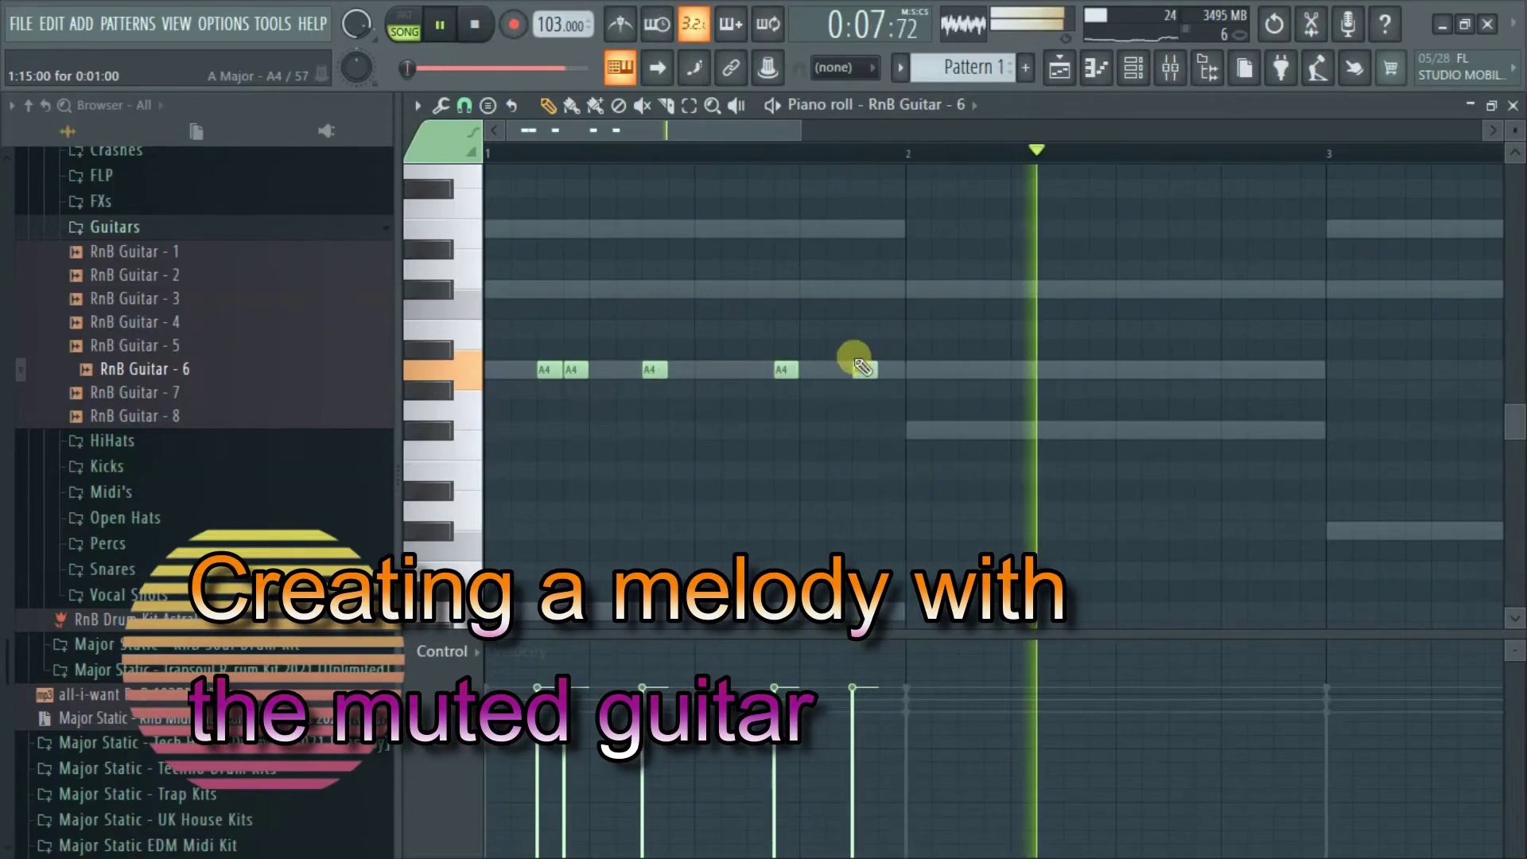
Duplicate the five-note guitar rhythm from bar 1 into bar 2 and lower the copies to F#4.
left_click_drag(801, 133, 1058, 195)
left_click_drag(825, 335, 373, 420)
left_click_drag(535, 388, 736, 403)
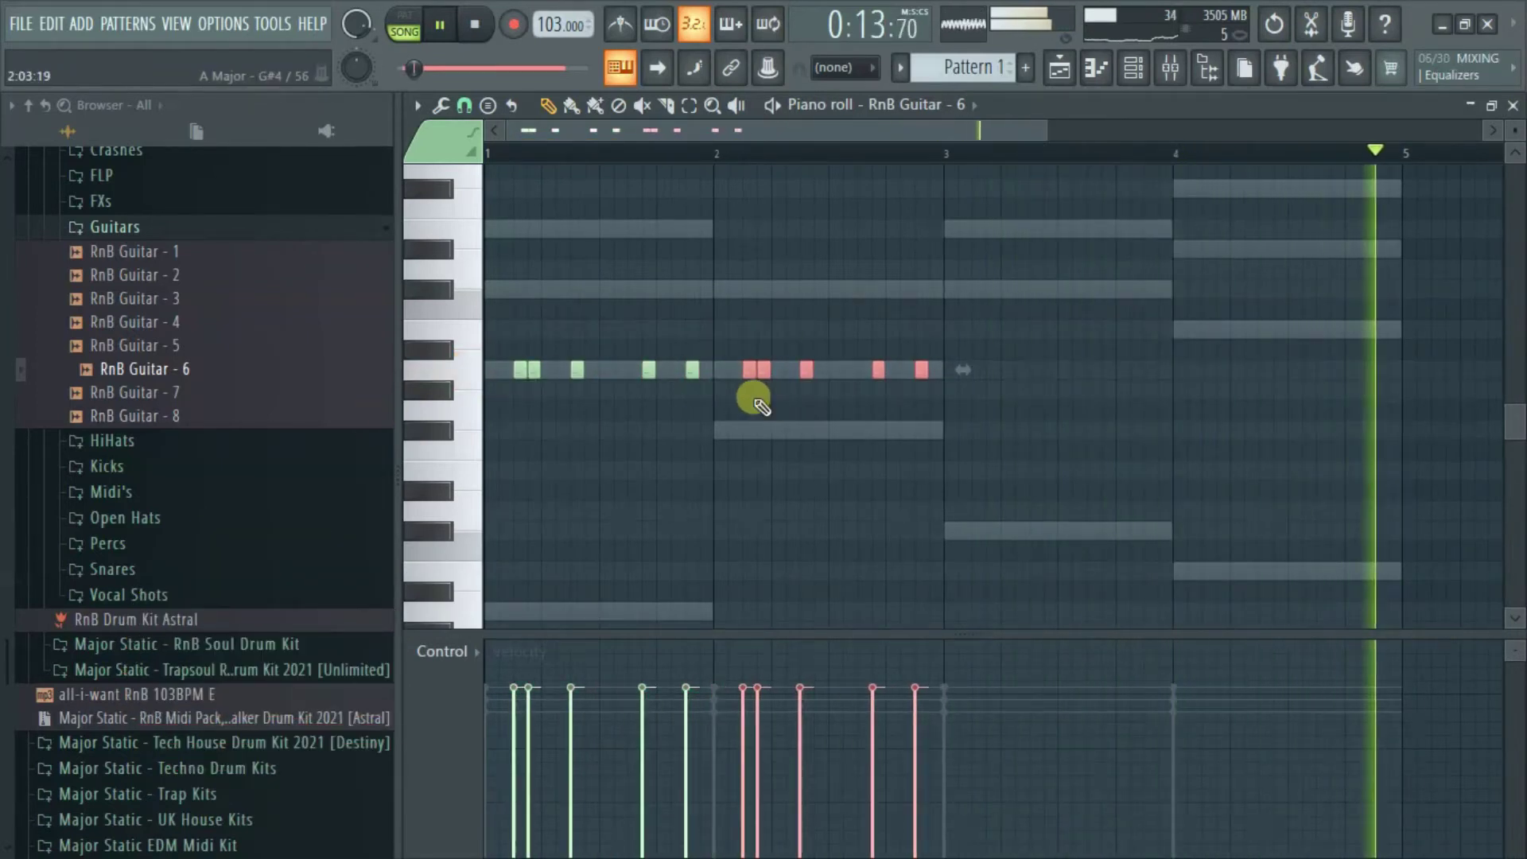
key("shift+Down")
key("shift+Down")
key("shift+Down")
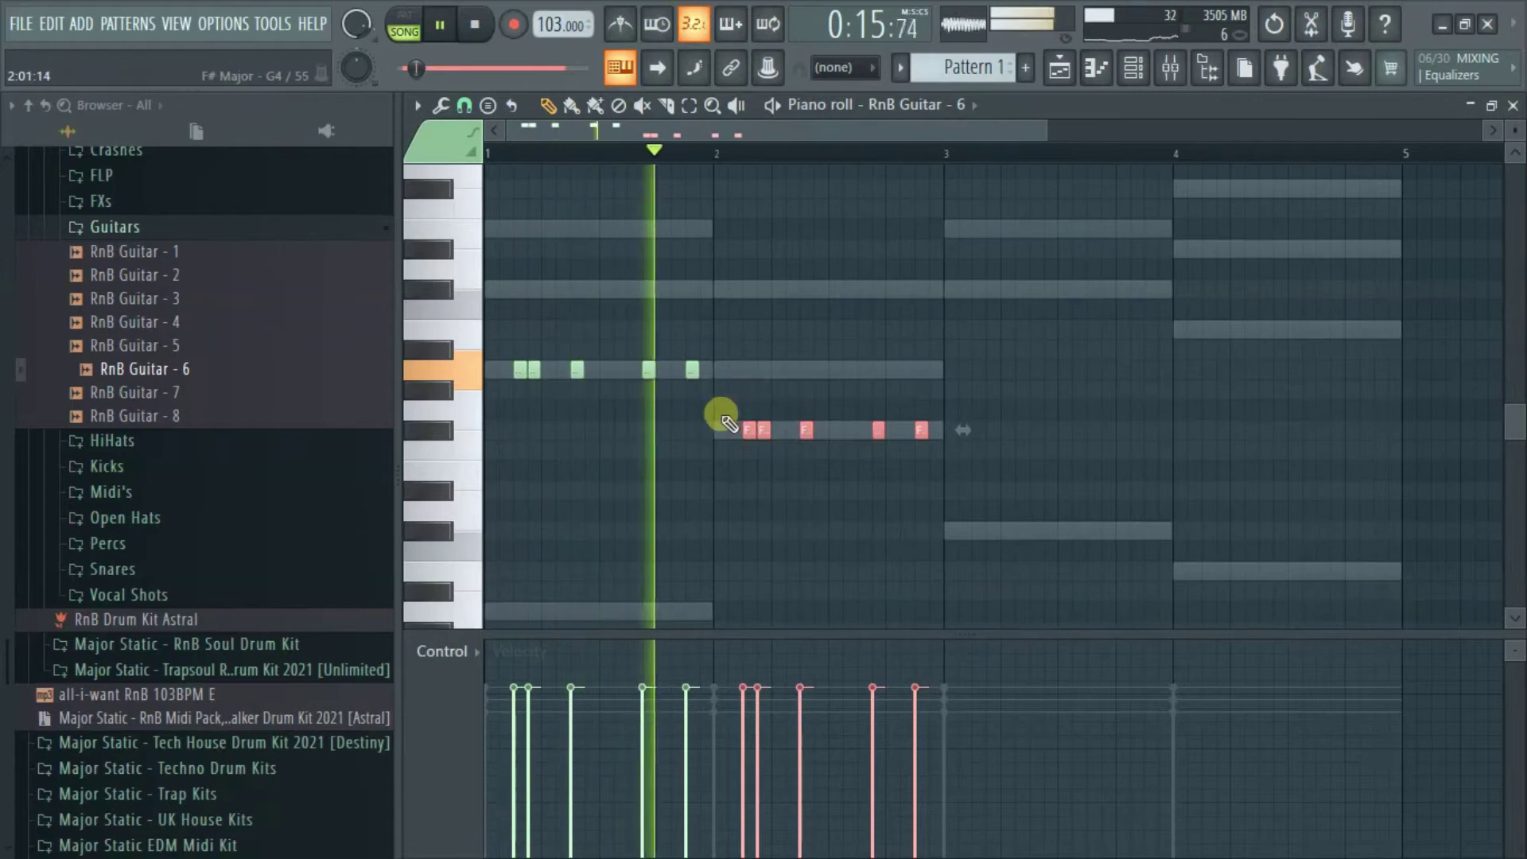
Copy the bar 2 guitar notes into bar 3 and raise them to C#5.
left_click_drag(718, 405, 1009, 493)
left_click_drag(785, 459, 990, 463)
key("shift+Up")
key("shift+Up")
key("shift+Up")
key("shift+Up")
key("shift+Up")
key("shift+Up")
Copy the bar 3 guitar notes into bar 4 and lower them to B4.
left_click_drag(958, 286, 1251, 310)
mouse_move(979, 290)
left_mouse_down()
mouse_move(1231, 324)
mouse_move(1214, 321)
left_mouse_up()
key("shift+Down")
key("shift+Down")
Delete the first A4 note in bar 1 and the first C#5 note in bar 3 of the guitar part.
right_click(518, 368)
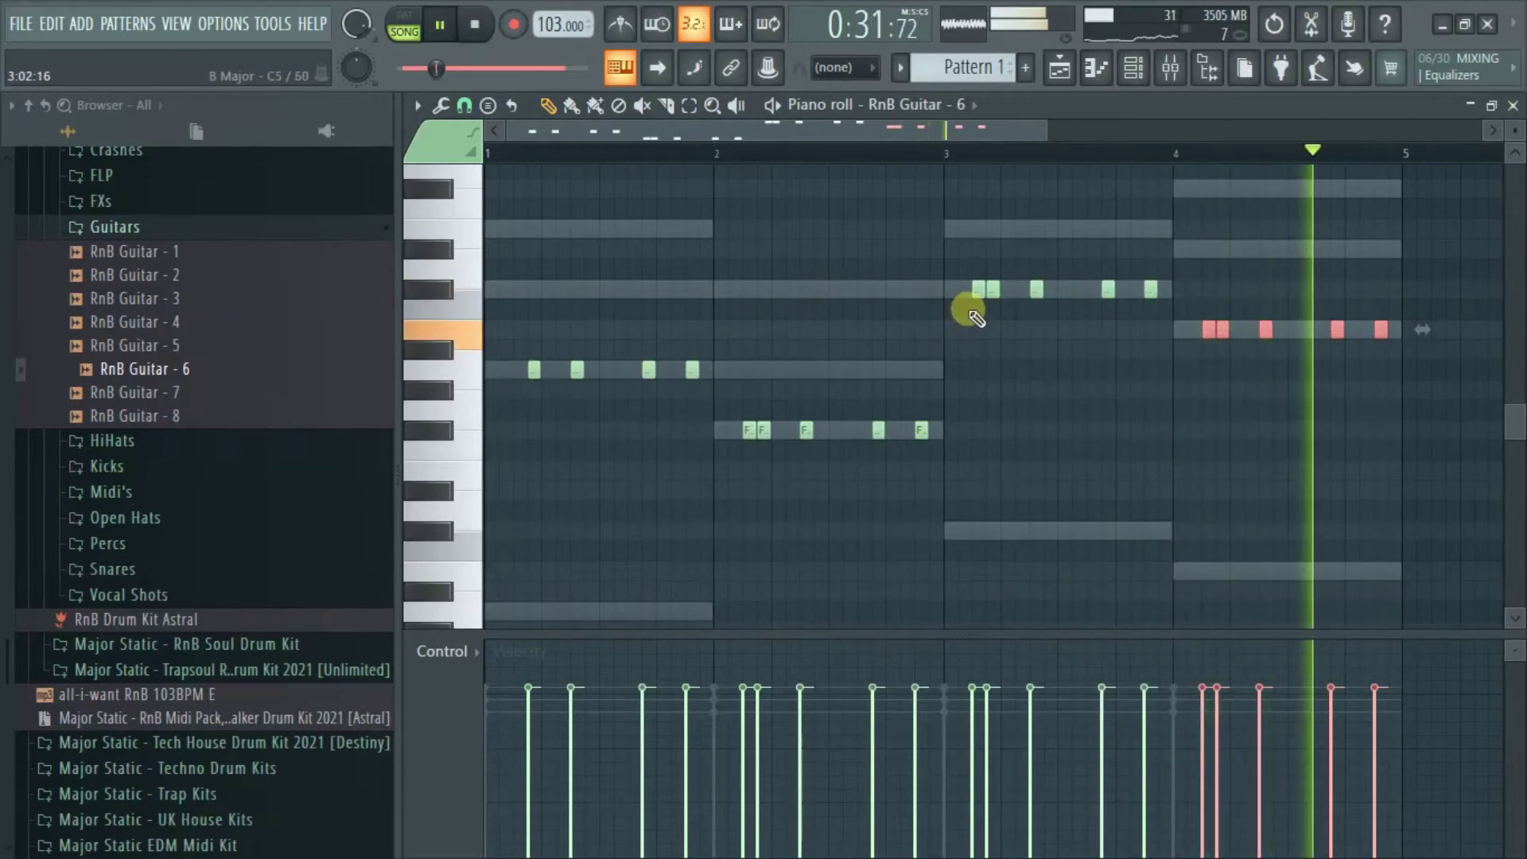
right_click(976, 294)
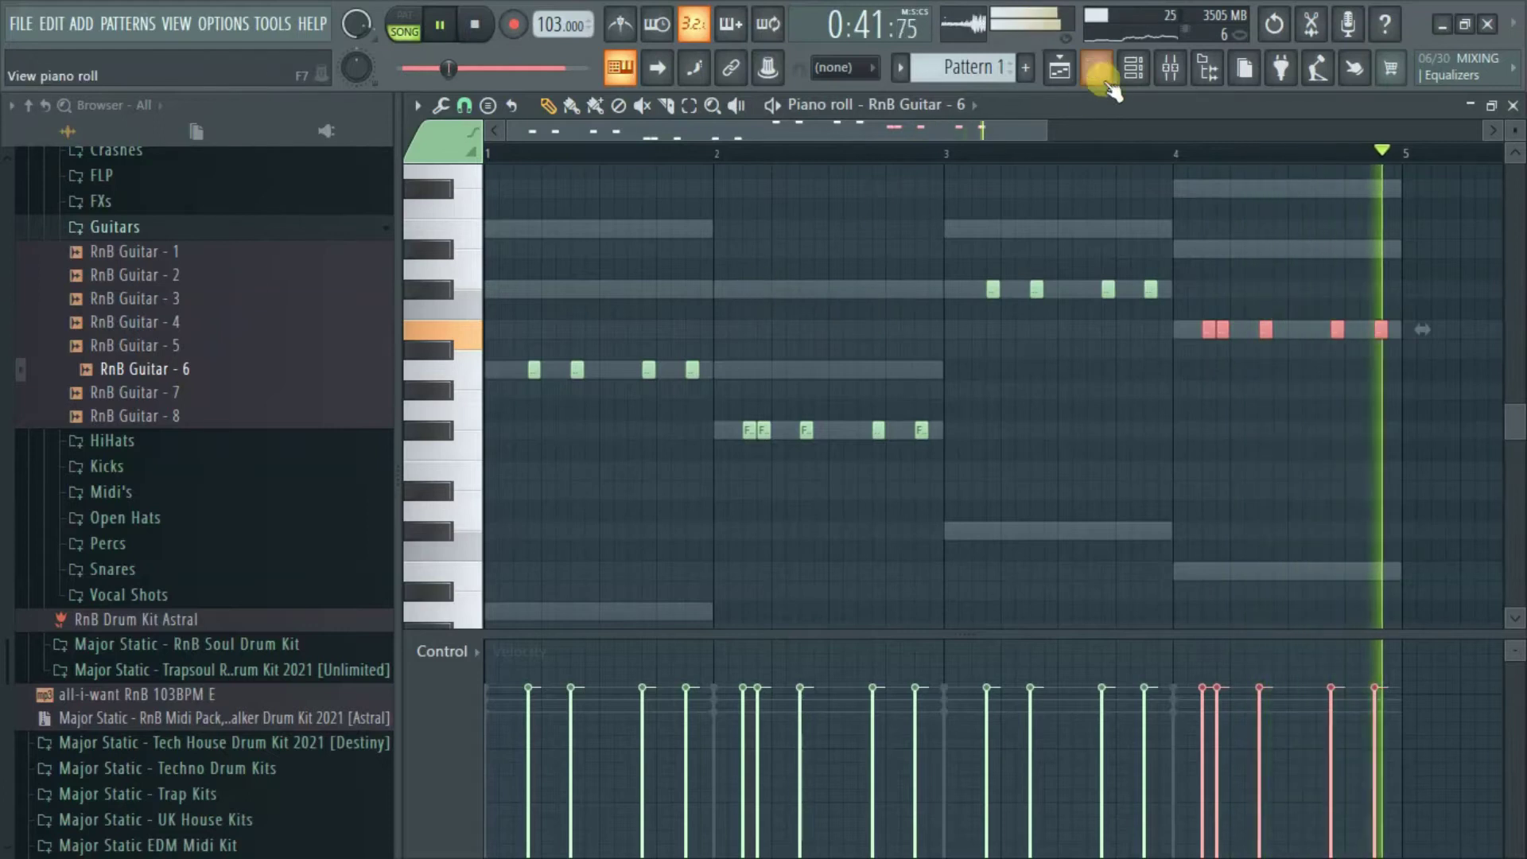
left_click_drag(1046, 129, 932, 127)
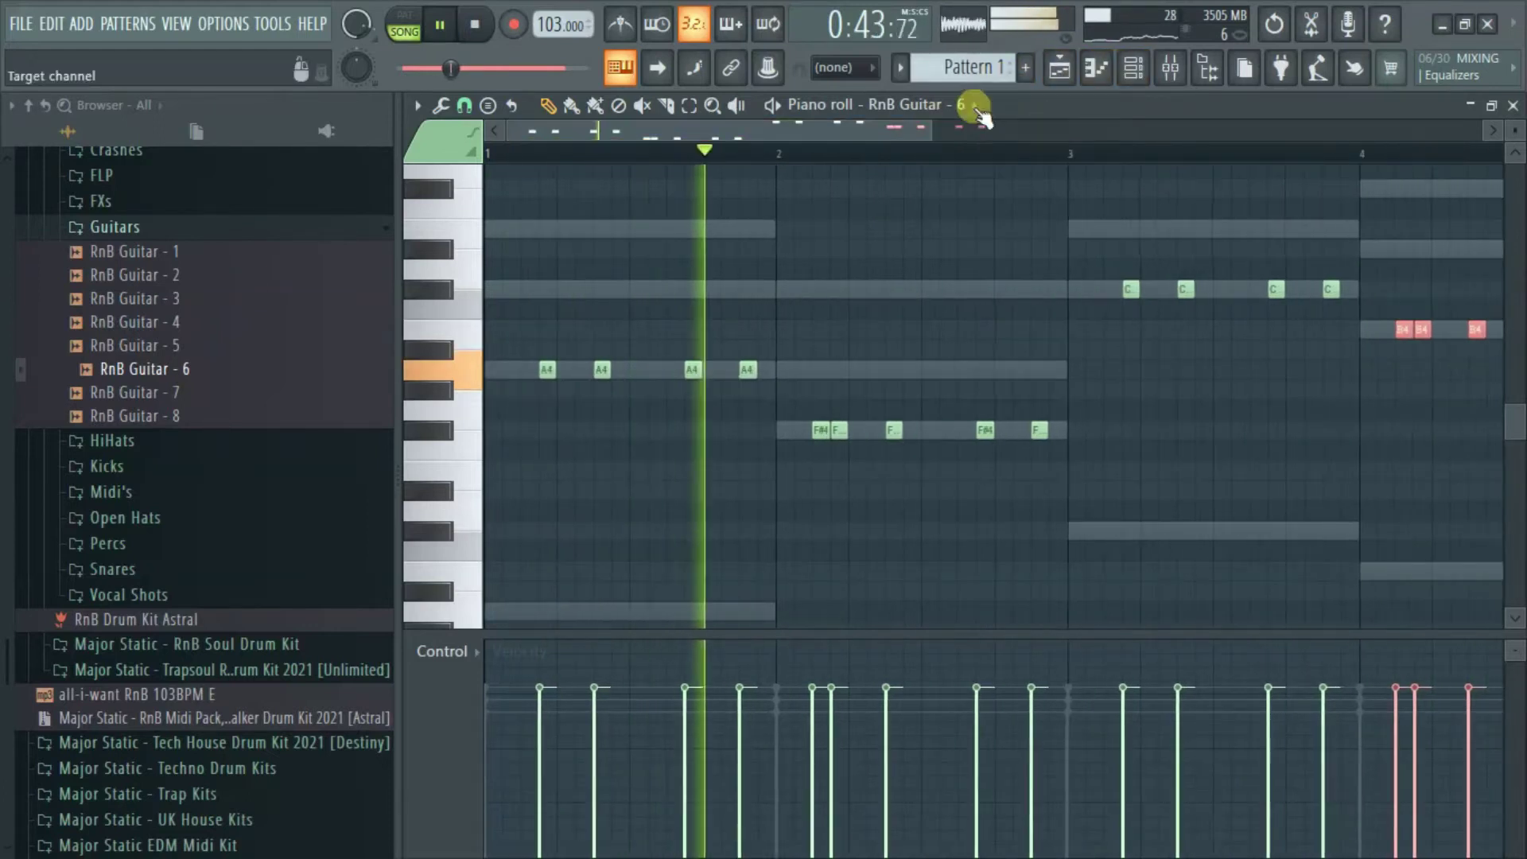
Add the RnB Guitar - 5 sample to the channel rack as a new channel and open its piano roll.
key("F6")
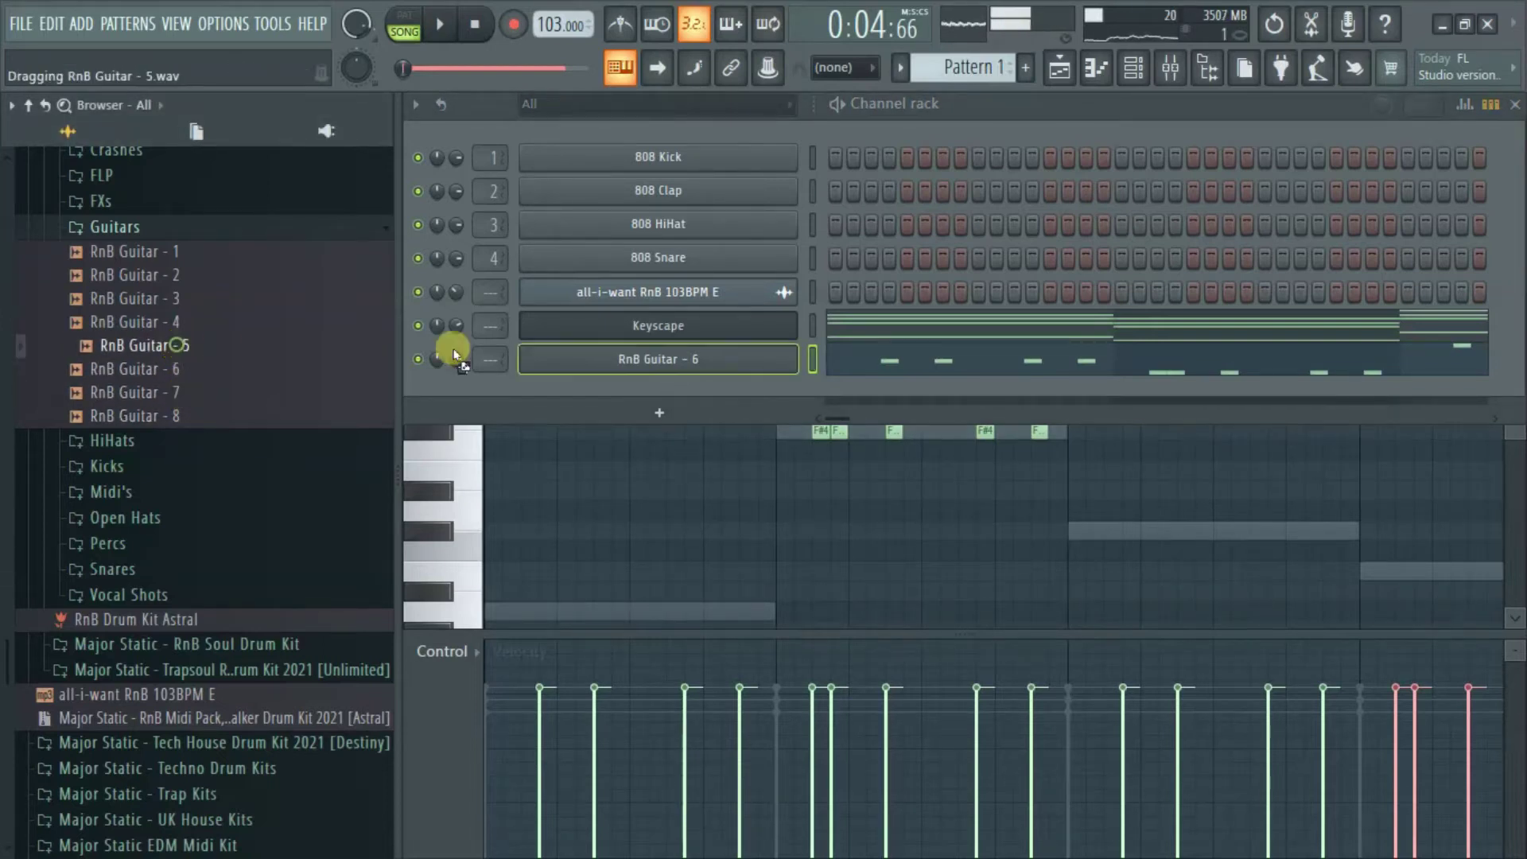
left_click_drag(743, 382, 748, 393)
left_click(714, 389)
left_click(604, 297)
left_click(819, 395)
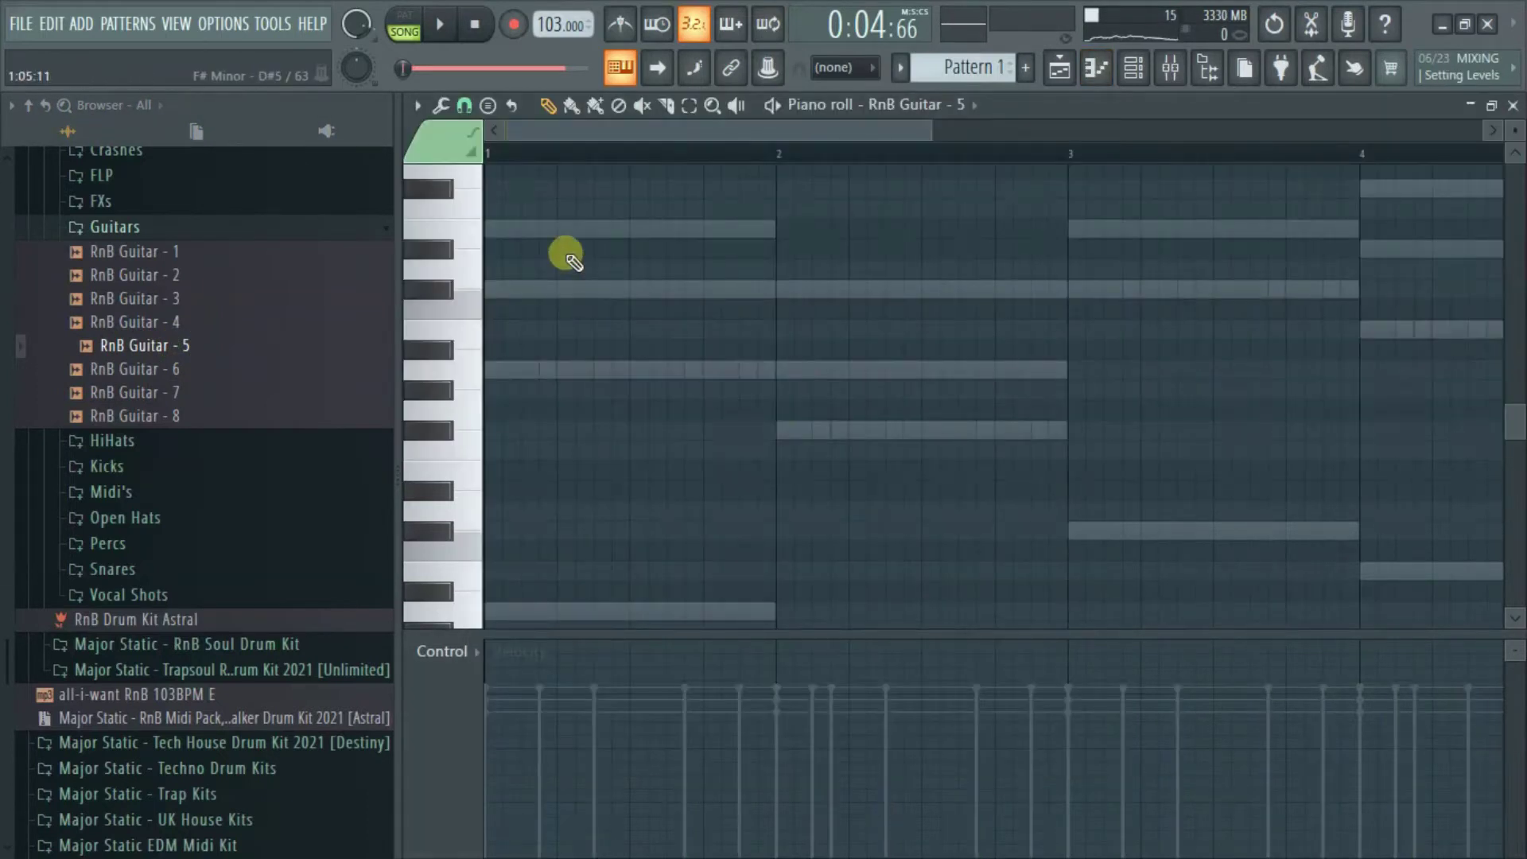
Place an E5 note at the start of bar 1 for RnB Guitar - 5 and play the pattern.
left_click_drag(938, 137, 1000, 129)
scroll(585, 119, "up", 1)
scroll(585, 119, "down", 1)
scroll(585, 119, "up", 1)
left_click(517, 288)
key("space")
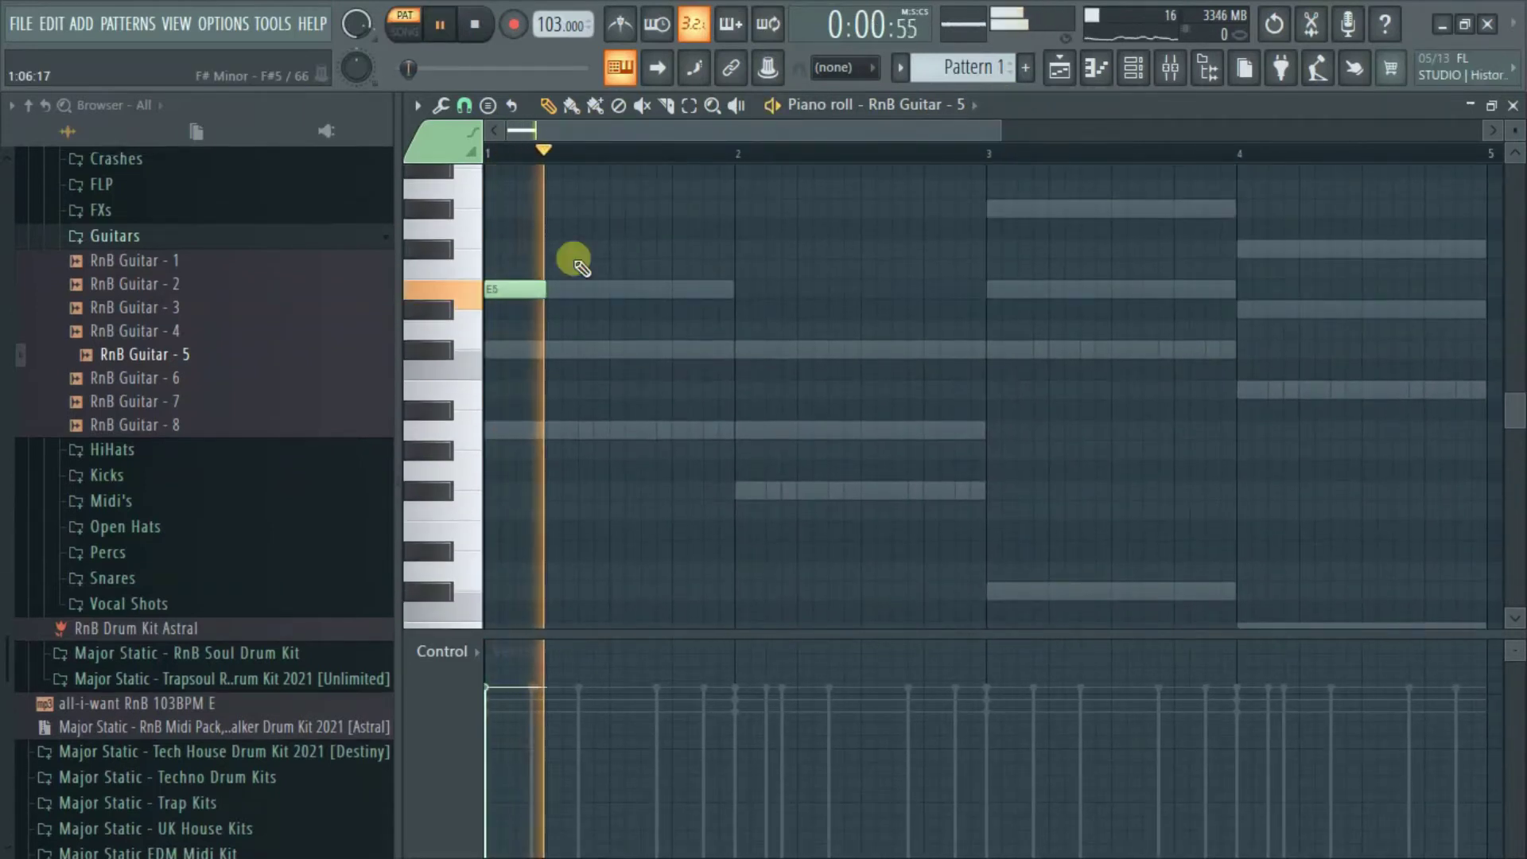
Add a fade-out to the RnB Guitar - 5 sample in its channel settings and return to its piano roll.
key("F6")
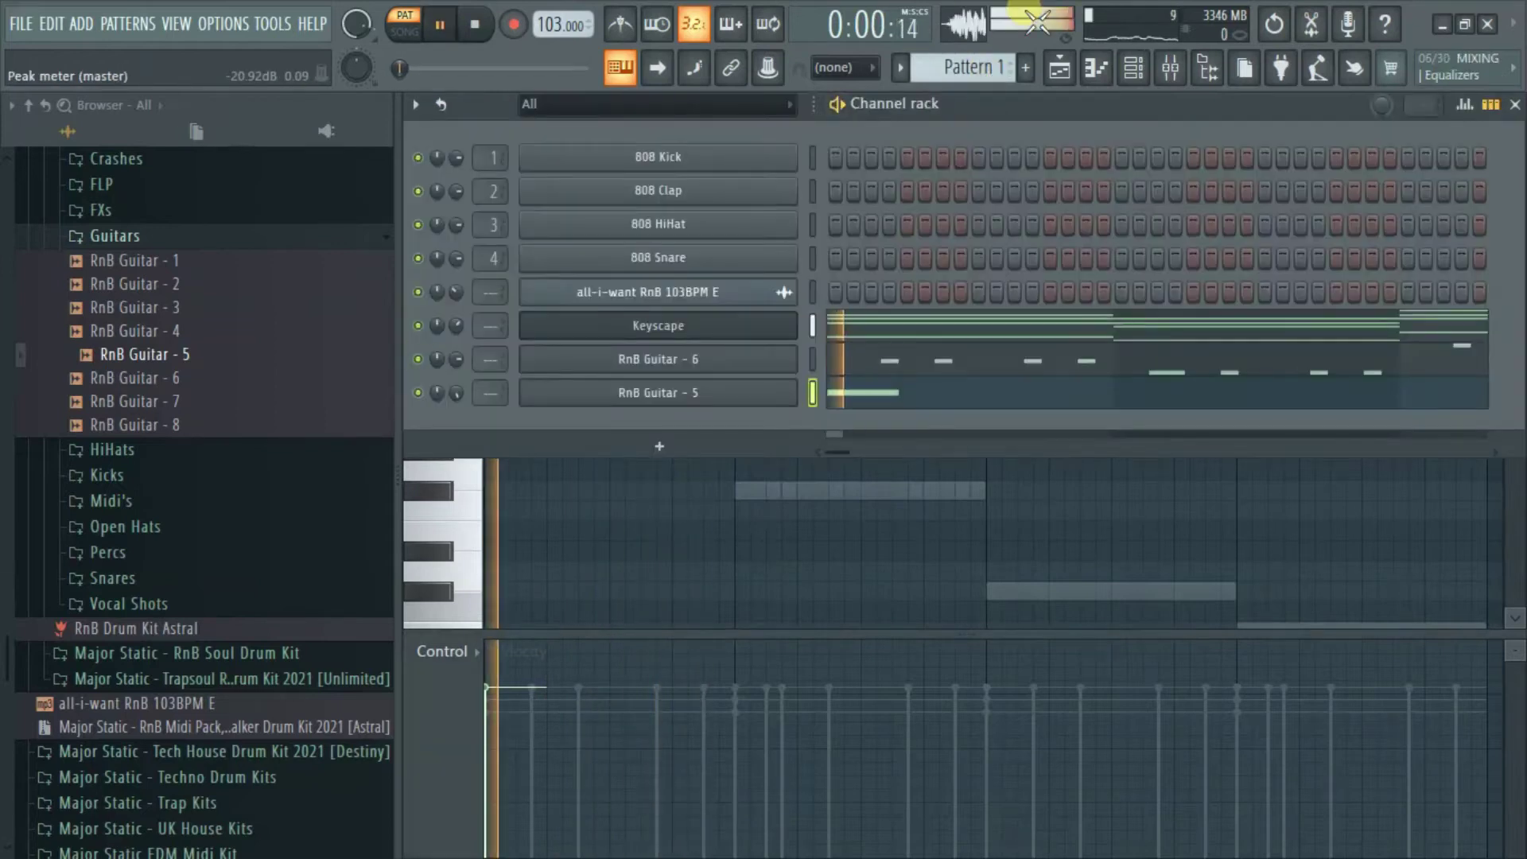
left_click(912, 388)
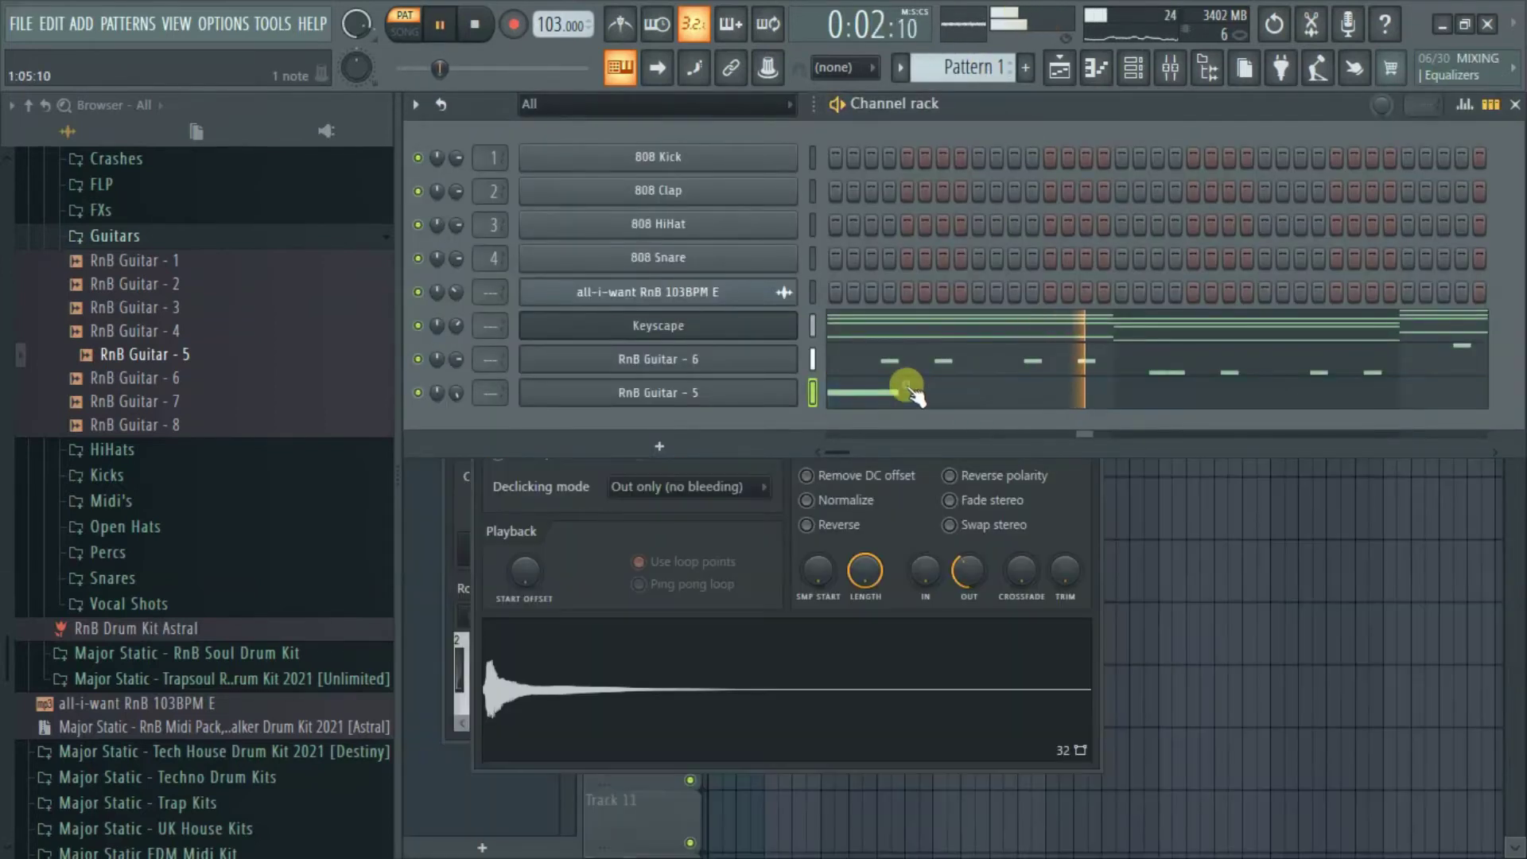
left_click(911, 388)
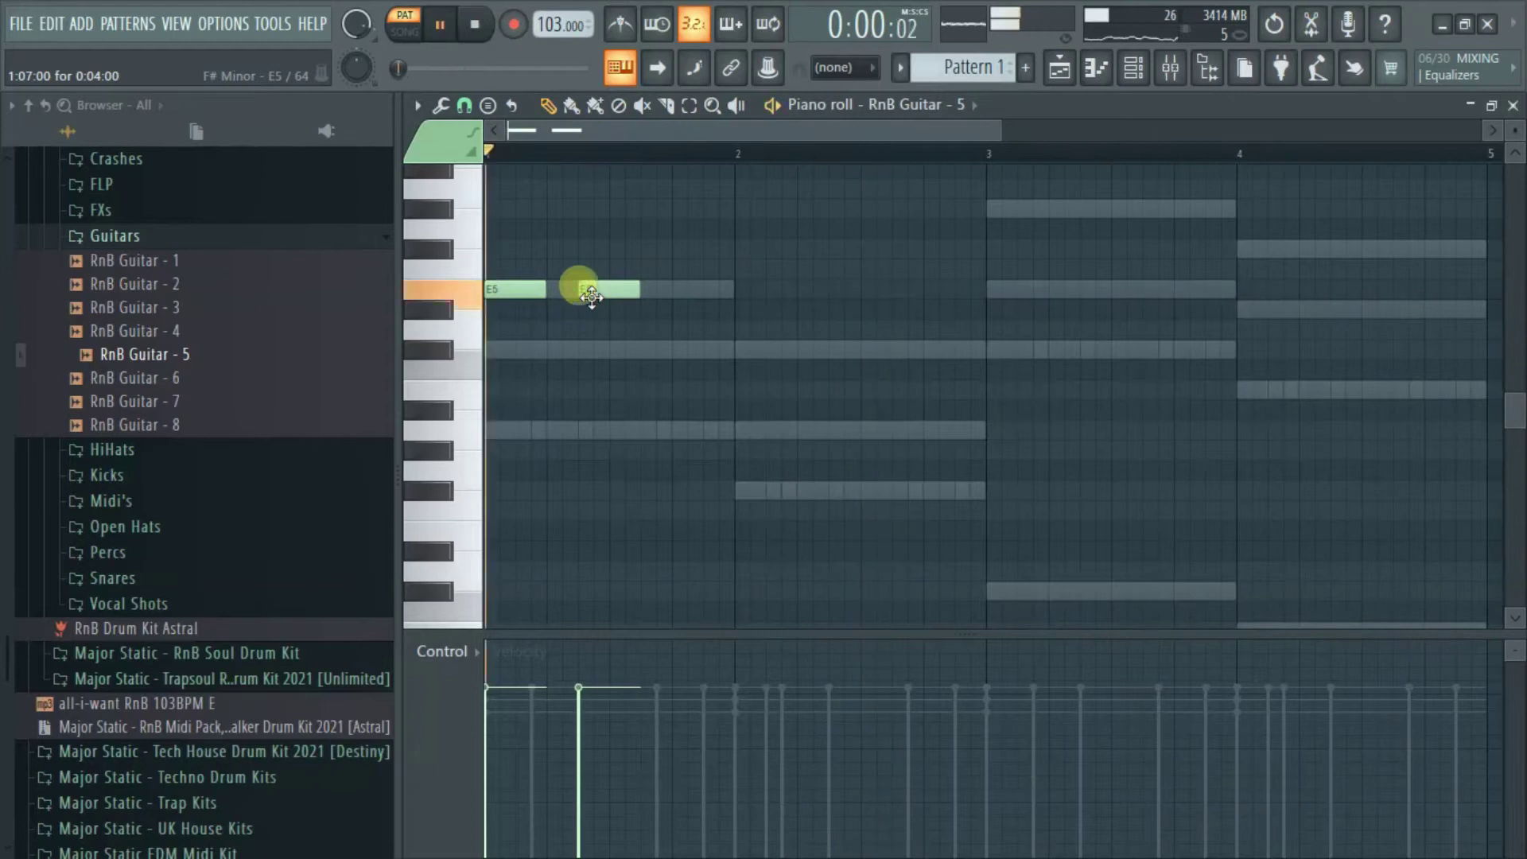
Add a second E5 note followed by a D#5 note in bar 1, auditioning the pattern.
left_click(668, 311)
key("space")
key("space")
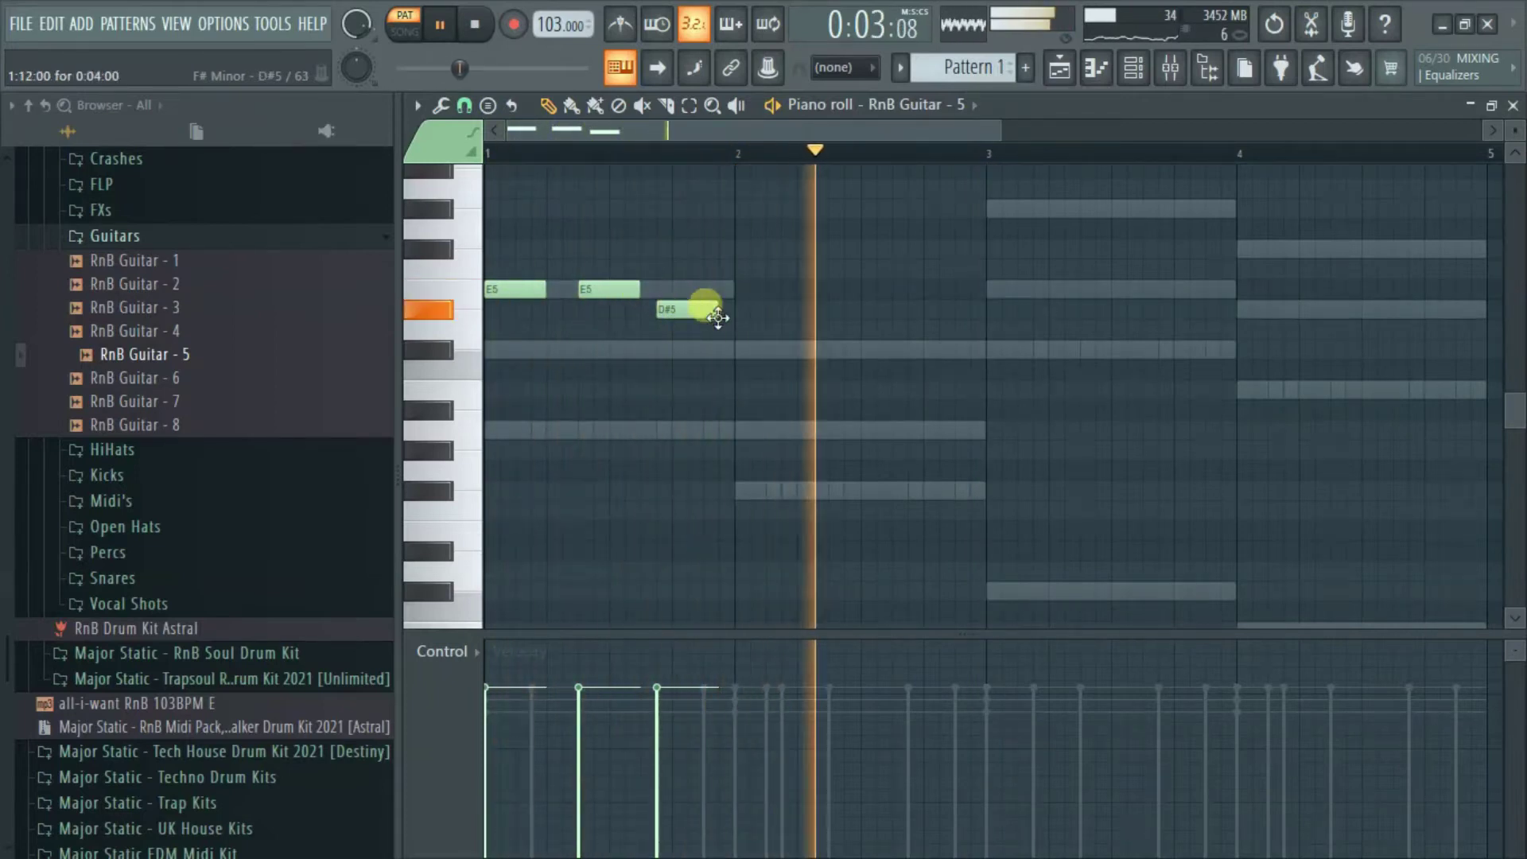
left_click(743, 390)
key("space")
Play the playlist arrangement in song mode to hear the guitar notes with the vocal, and return to the piano roll.
left_click(1057, 70)
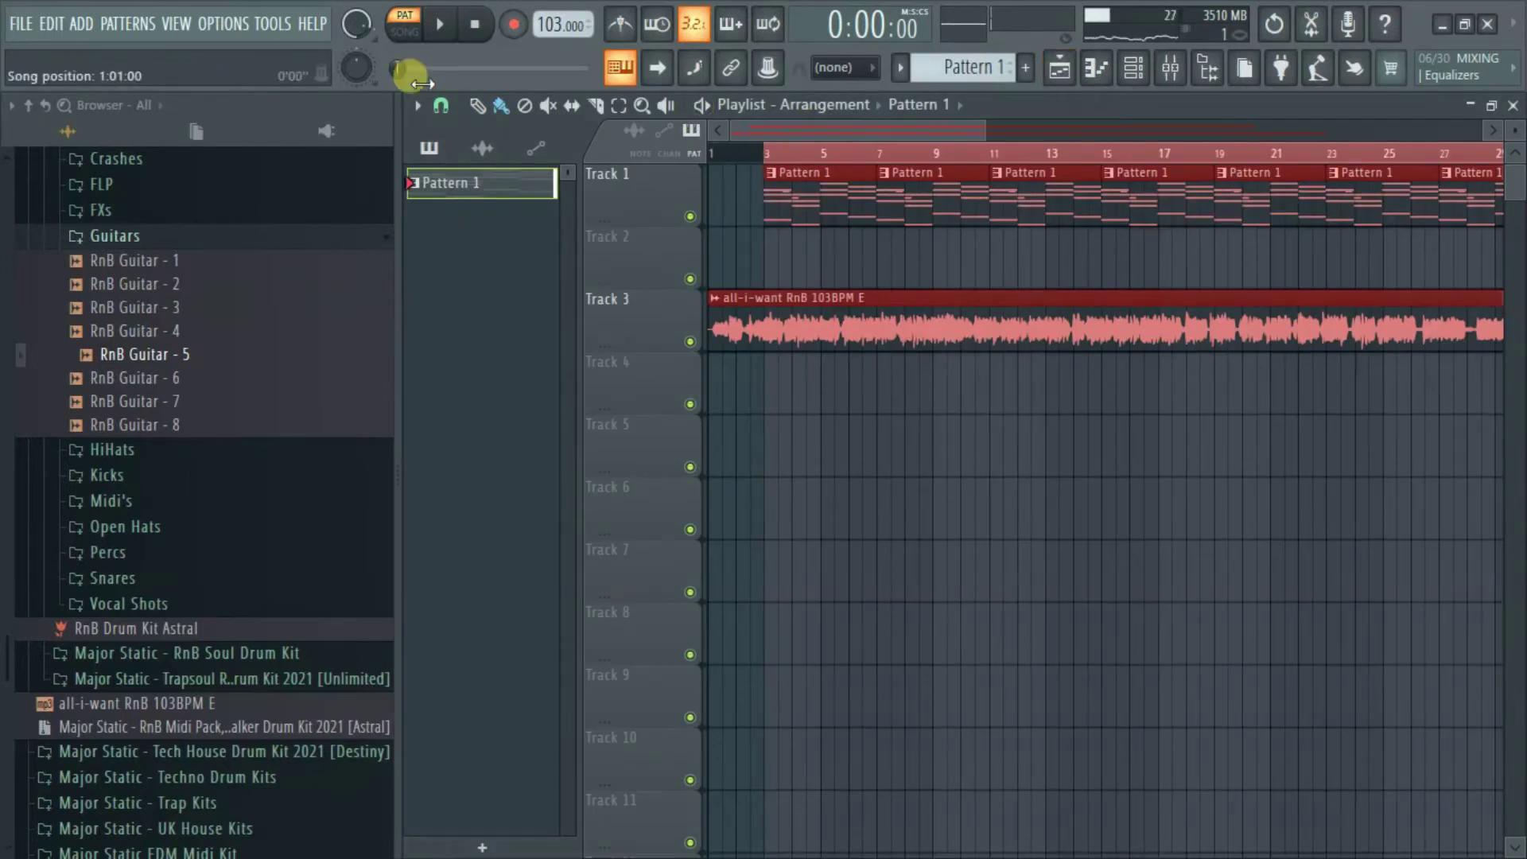
key("space")
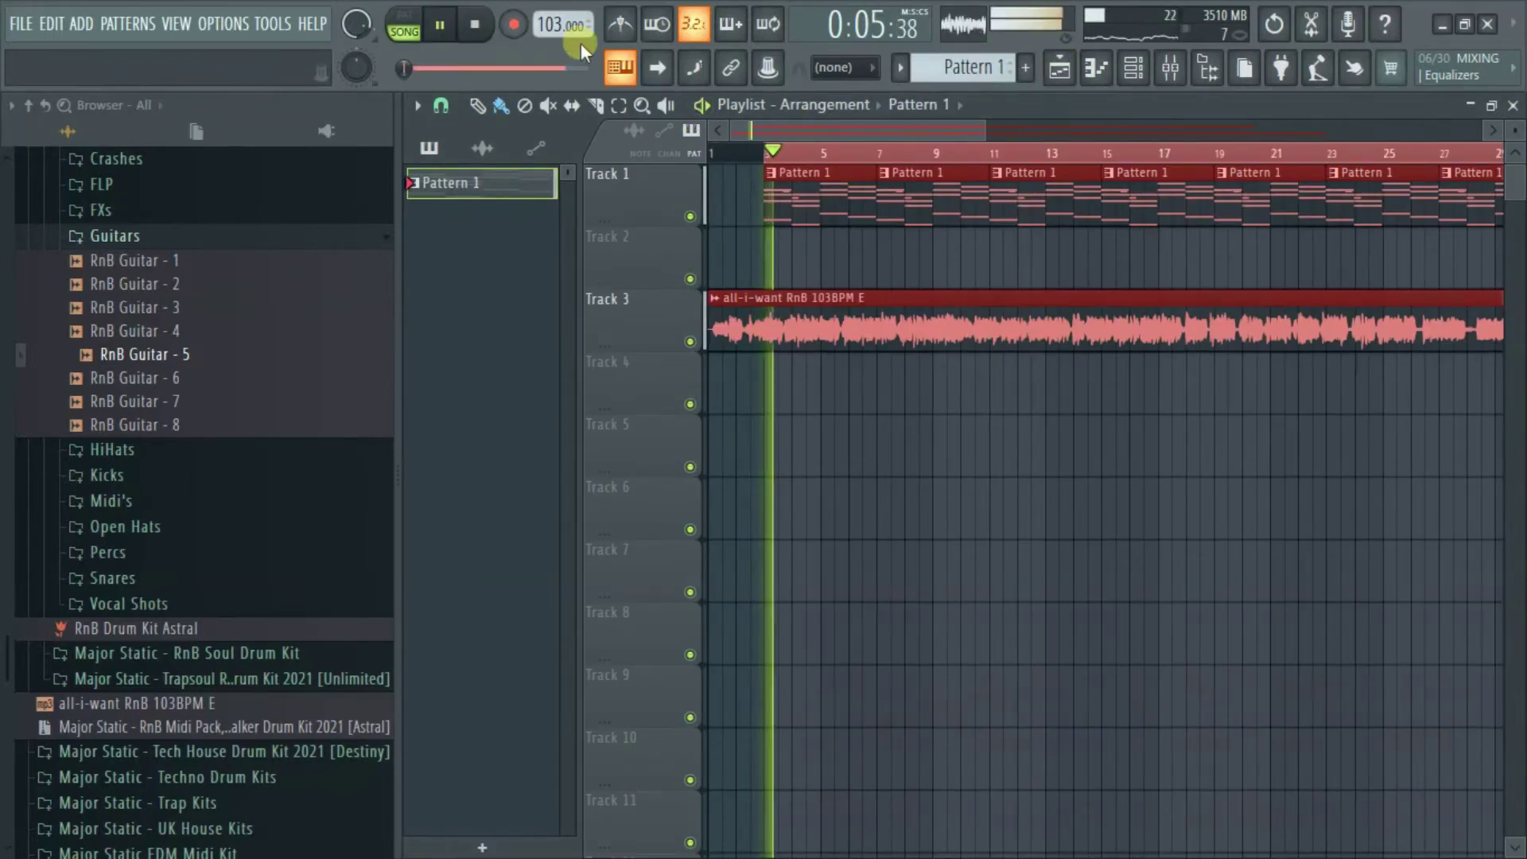
left_click(1095, 68)
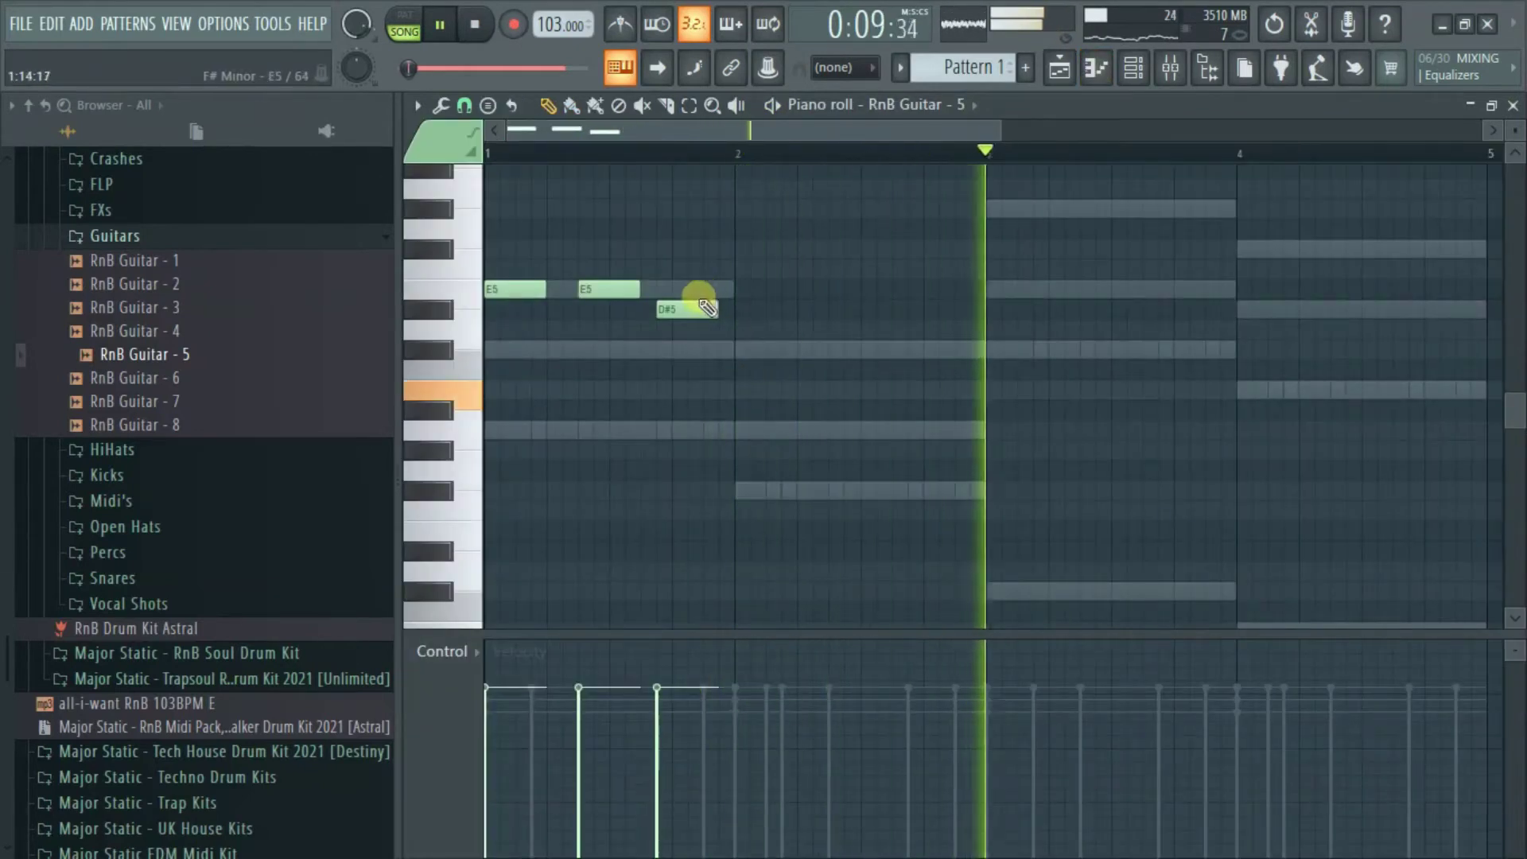
Lower the melody's opening E5 to C#5 and extend it with two C#5 notes and a B4 in bar 2, plus a C#5 starting bar 3.
left_click(752, 351)
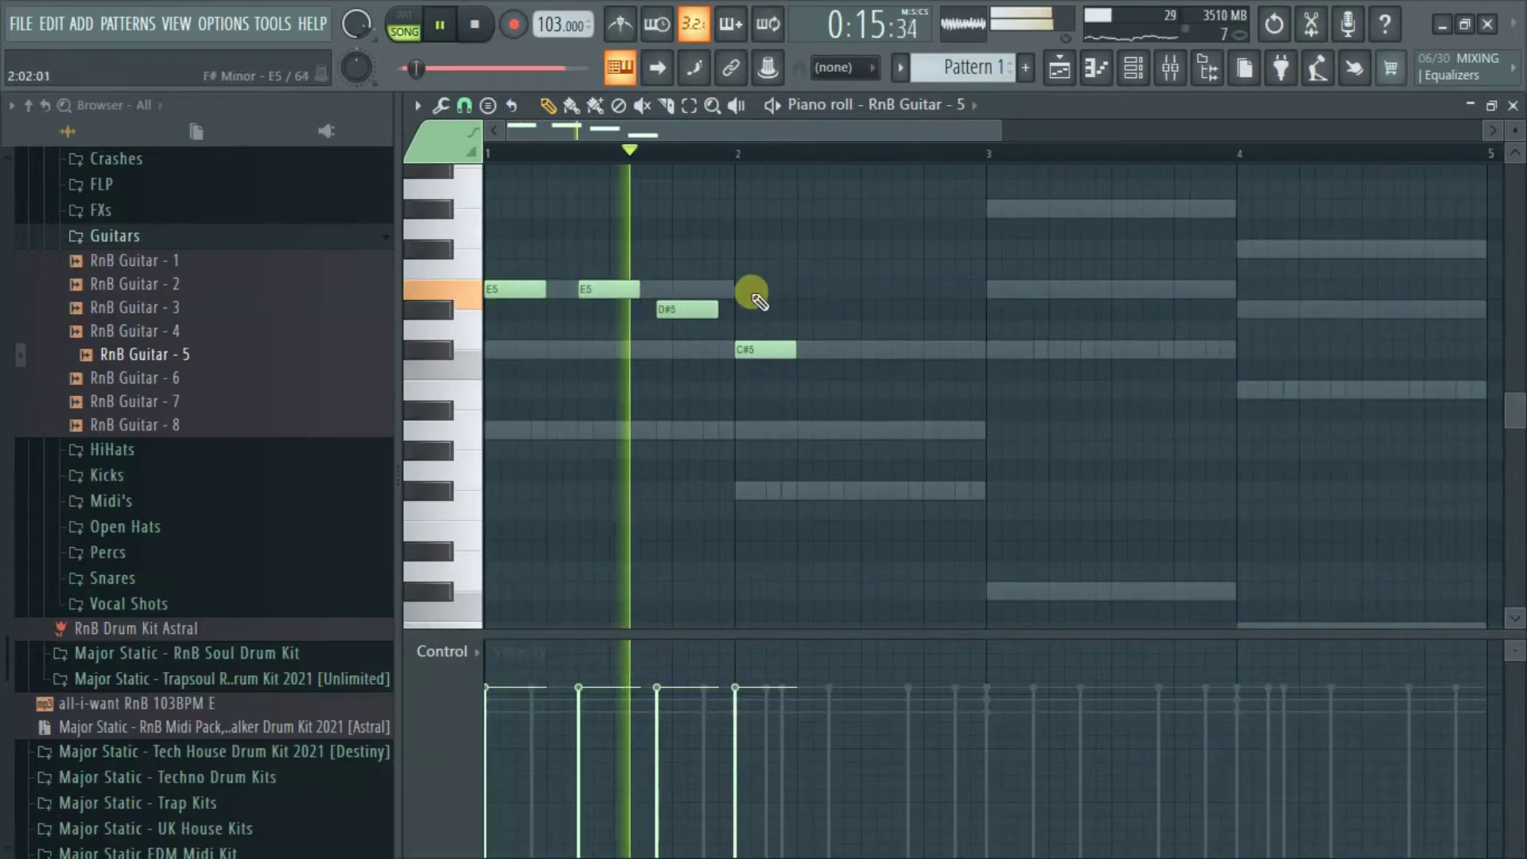
left_click(834, 351)
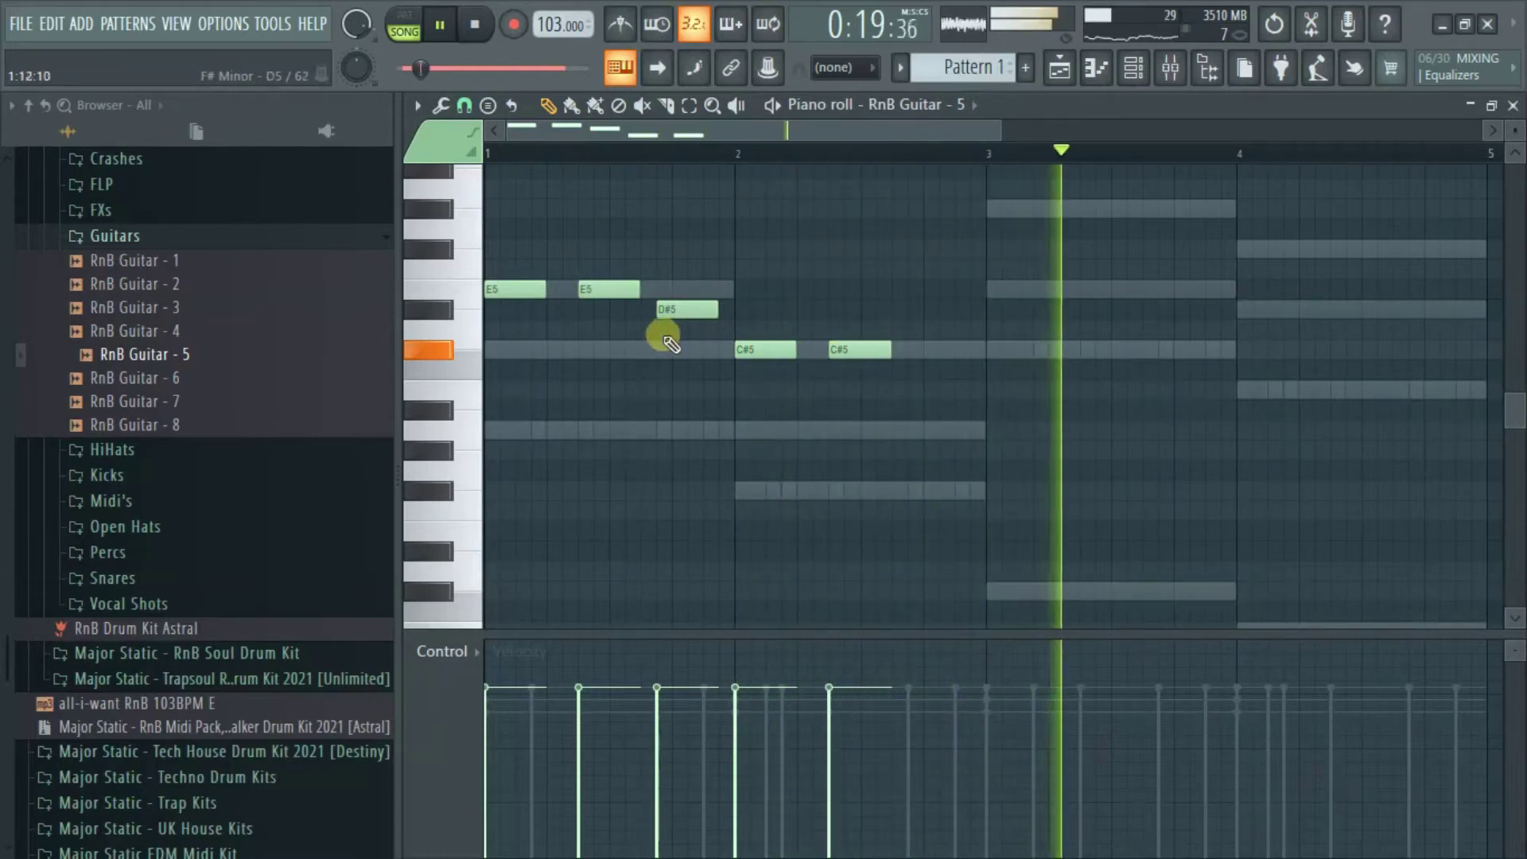
left_click_drag(493, 296, 488, 355)
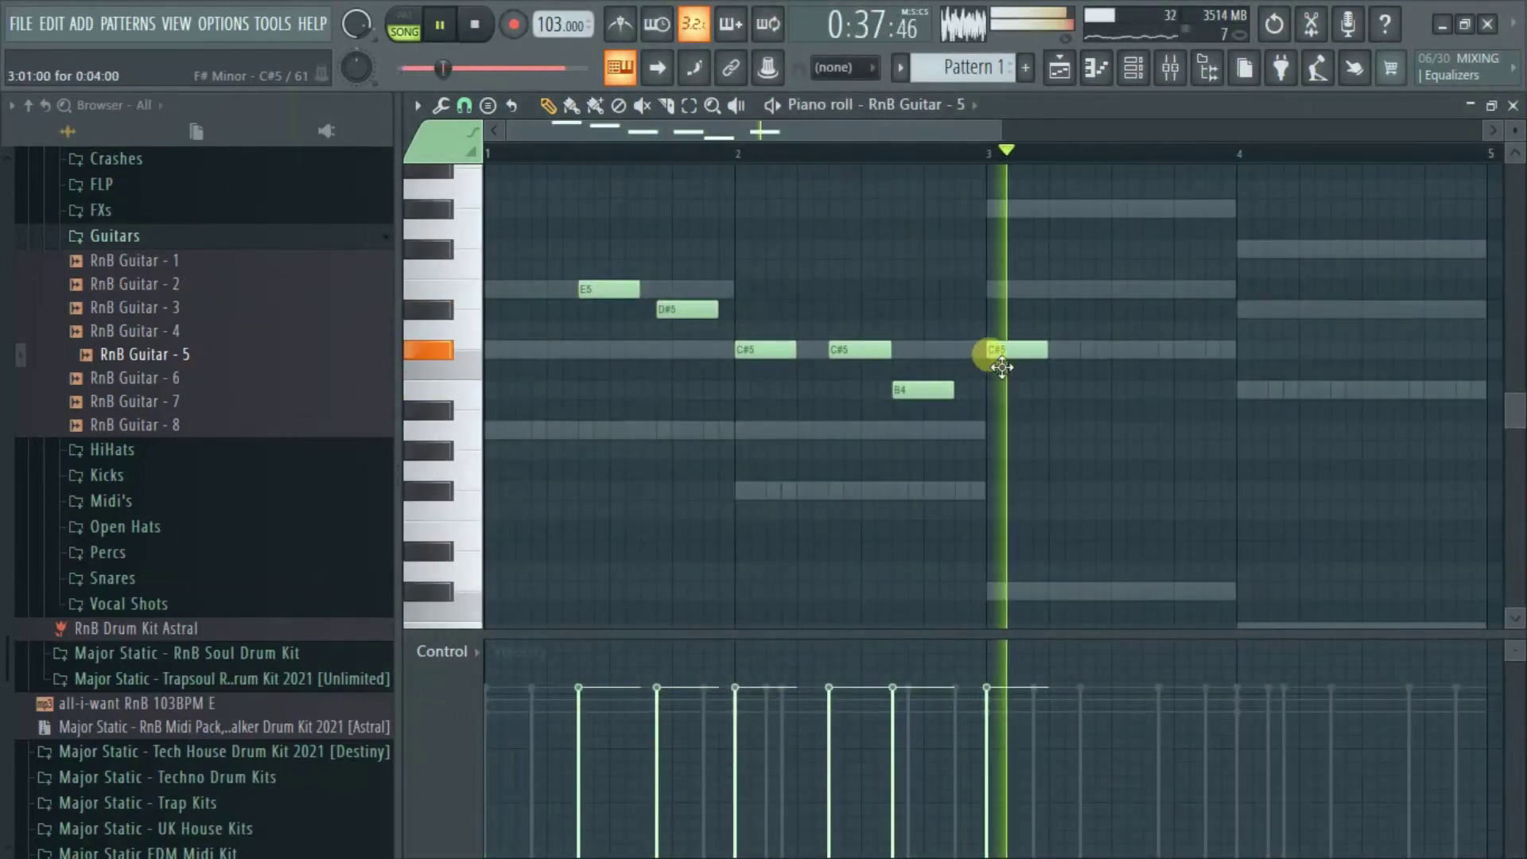
Complete the RnB Guitar - 5 melody with a C#5 note late in bar 3 and two B4 notes in bar 4.
left_click(1181, 350)
left_click(1245, 390)
left_click(1366, 389)
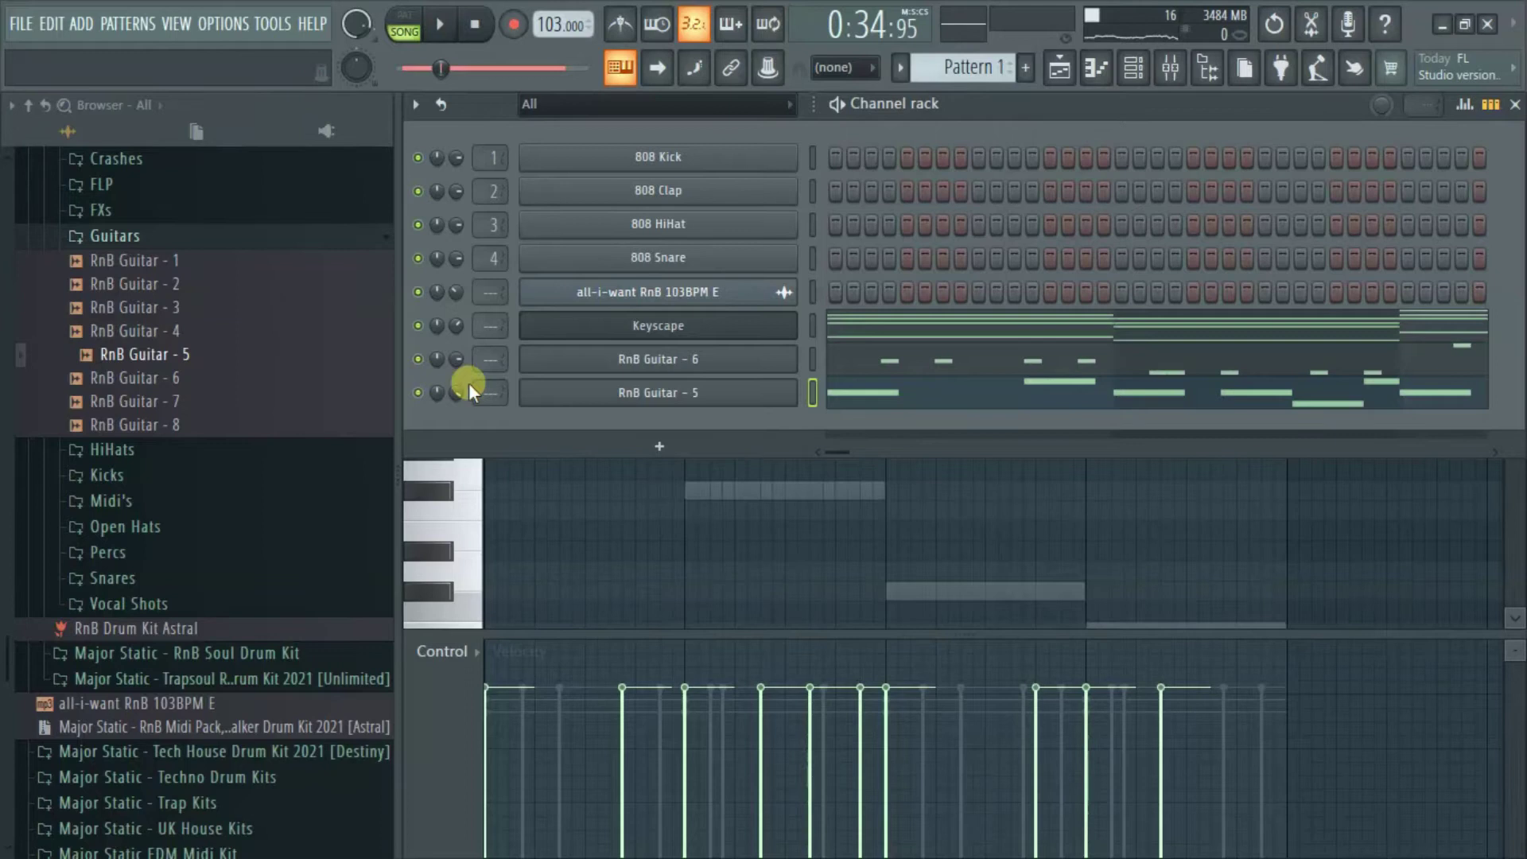
Add an Omnisphere instrument channel to Pattern 1 and return to the channel rack.
left_click(667, 447)
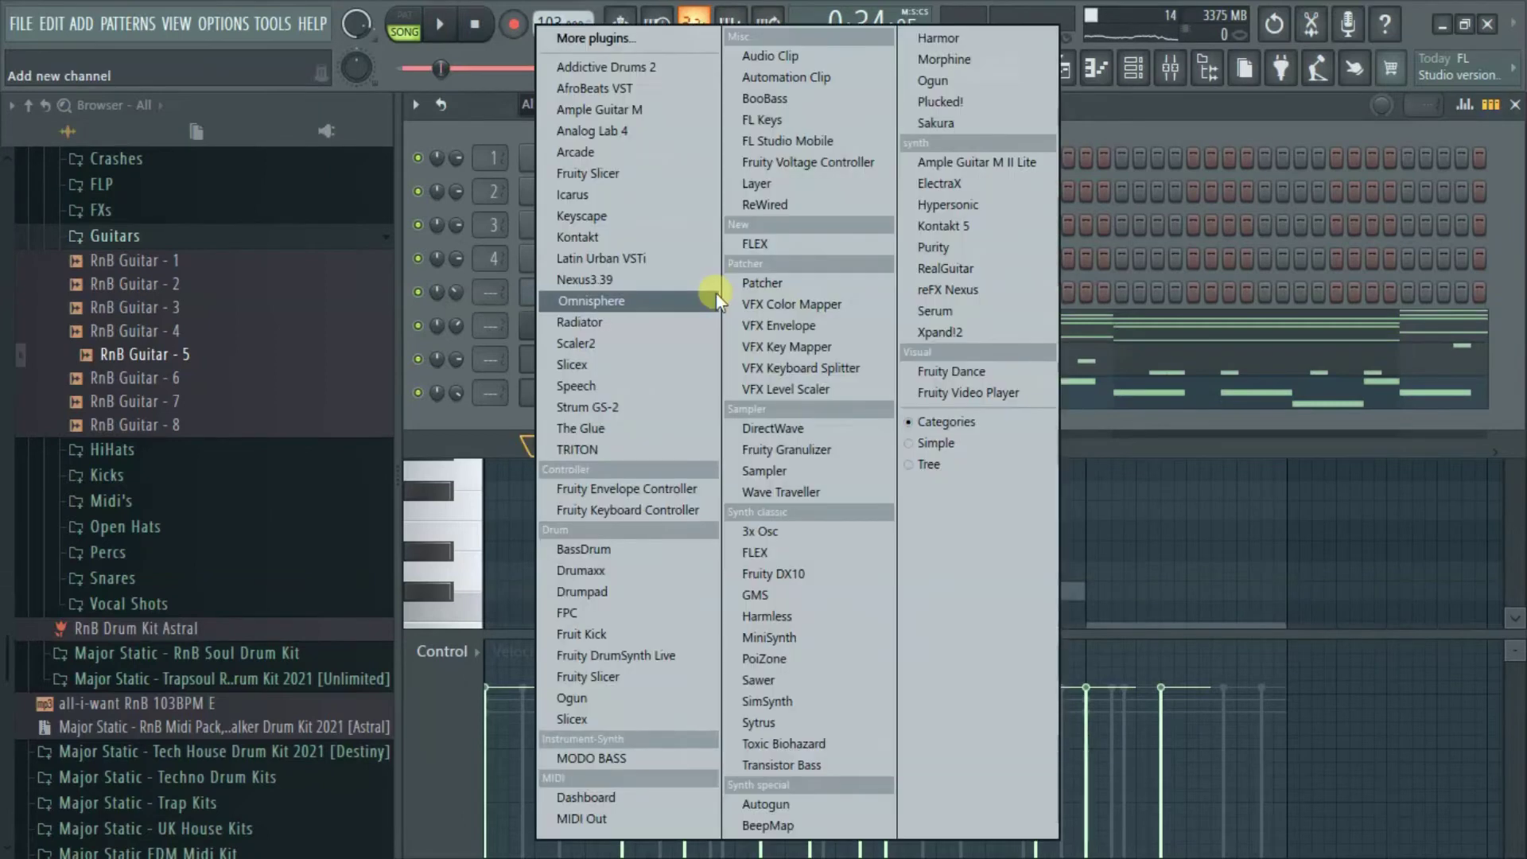
left_click(647, 296)
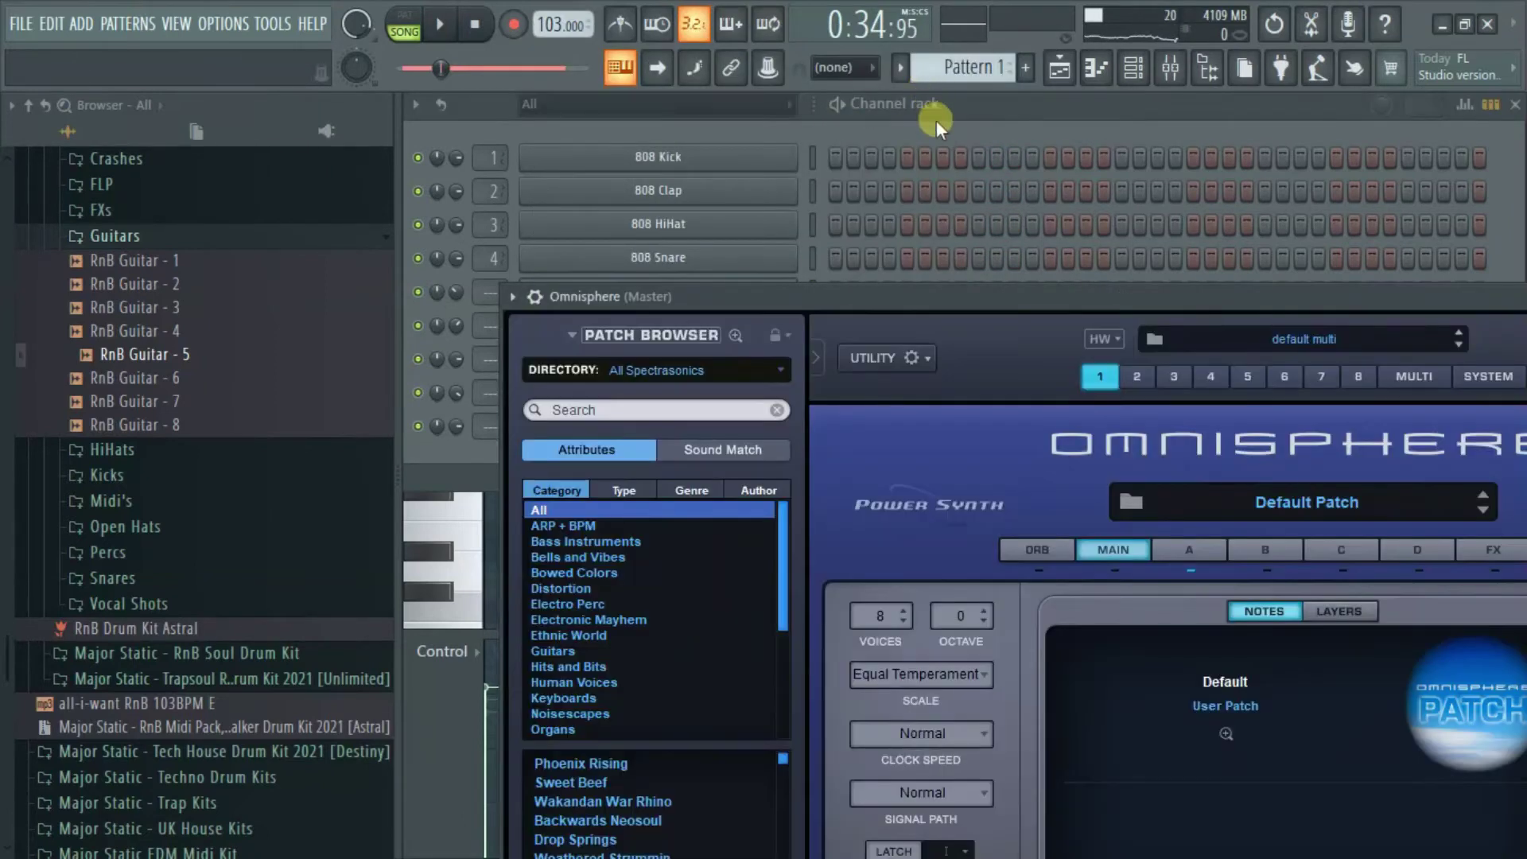
left_click(937, 120)
left_click(674, 427)
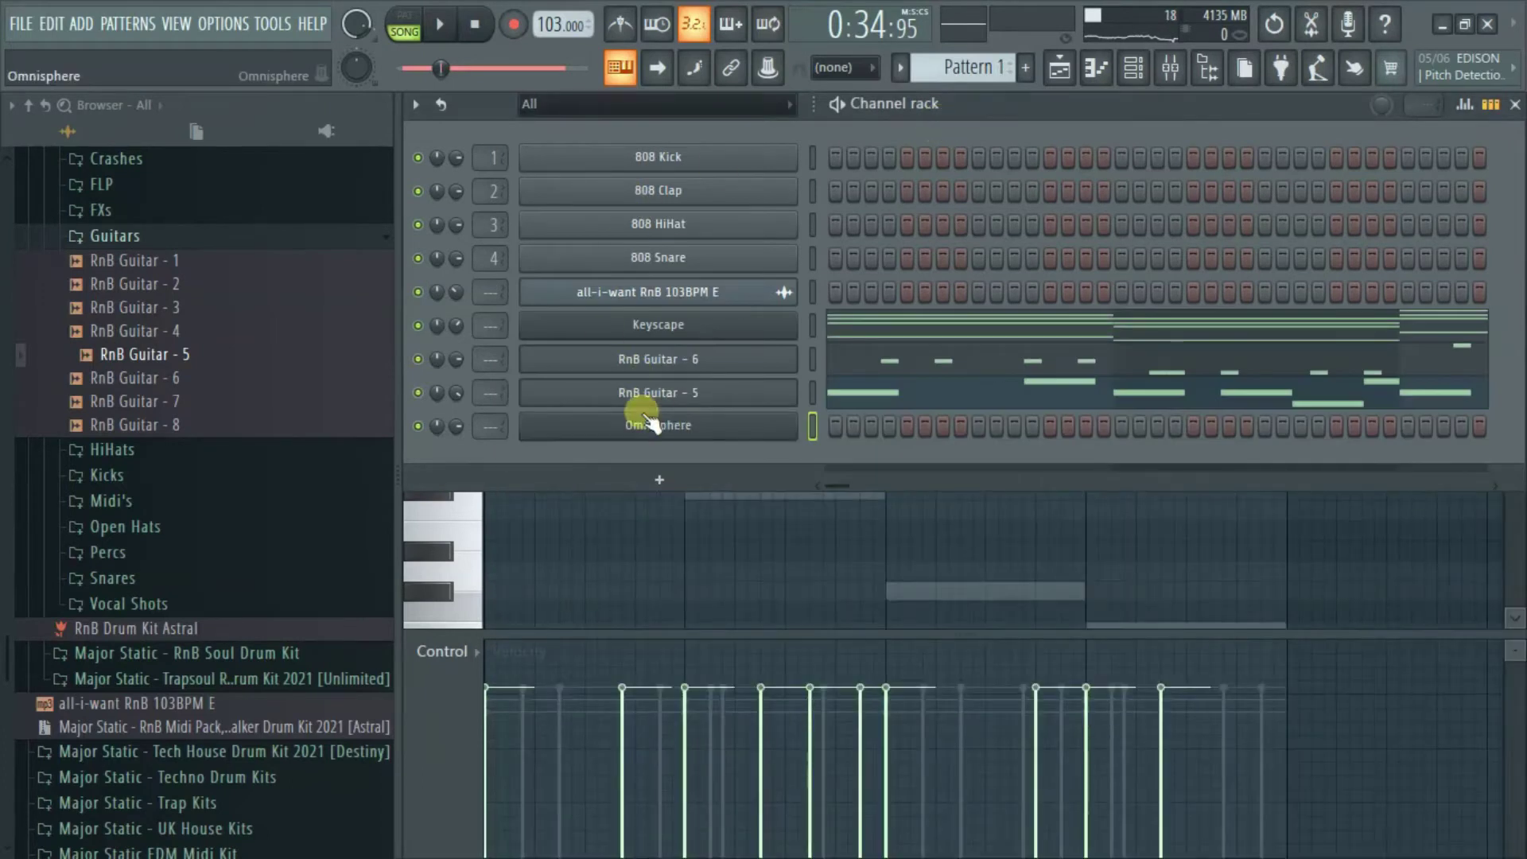
Browse the Astral kit's Vocal Shots folder and load [MS] RnB Vox - 3 [Astral] into a new channel.
left_click(116, 234)
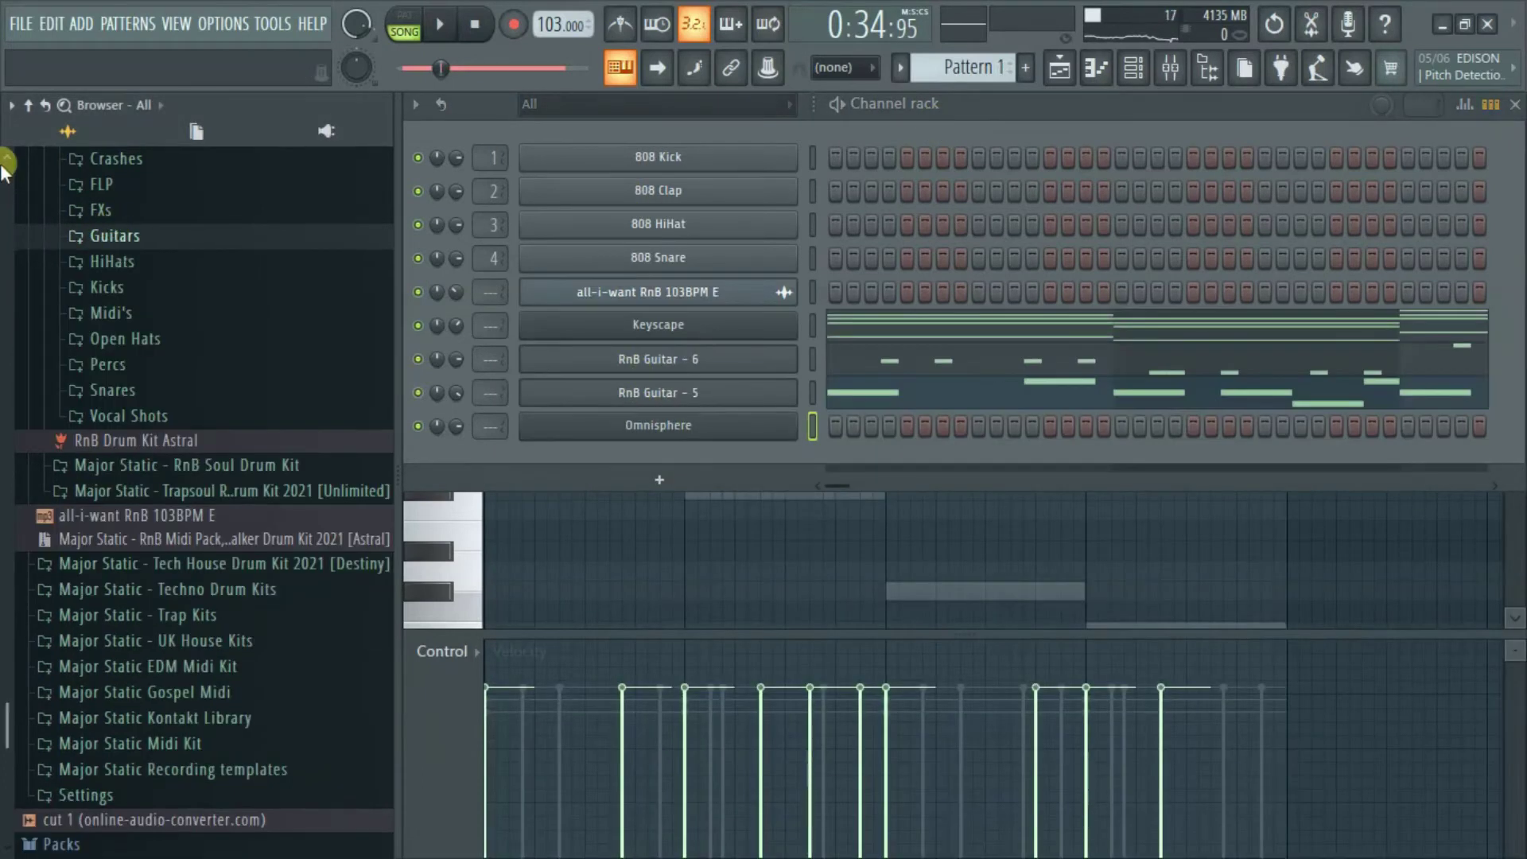
scroll(2, 167, "up", 3)
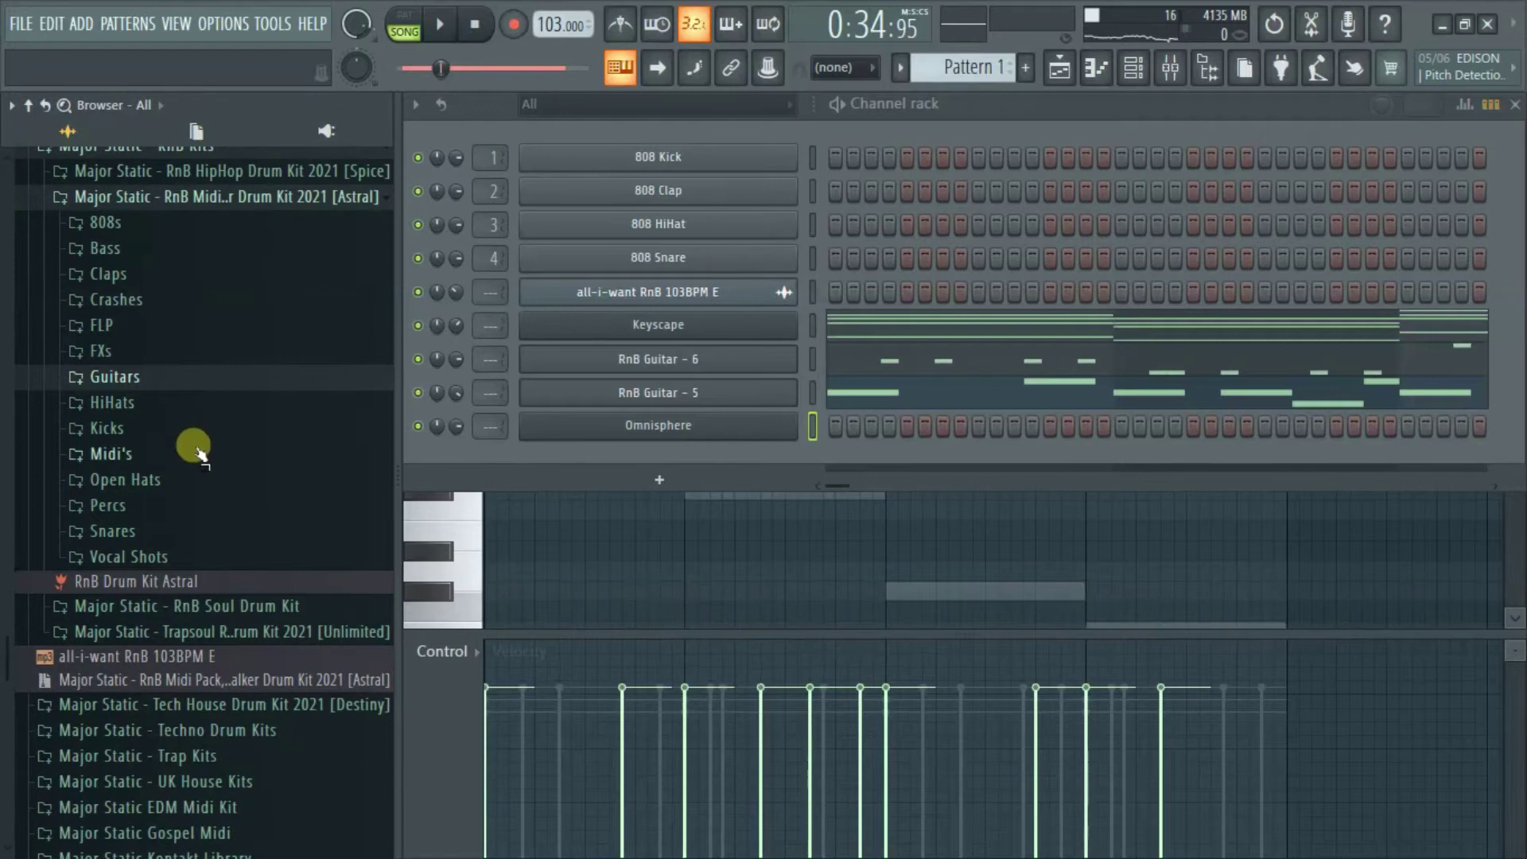
left_click_drag(4, 642, 4, 700)
left_click(189, 475)
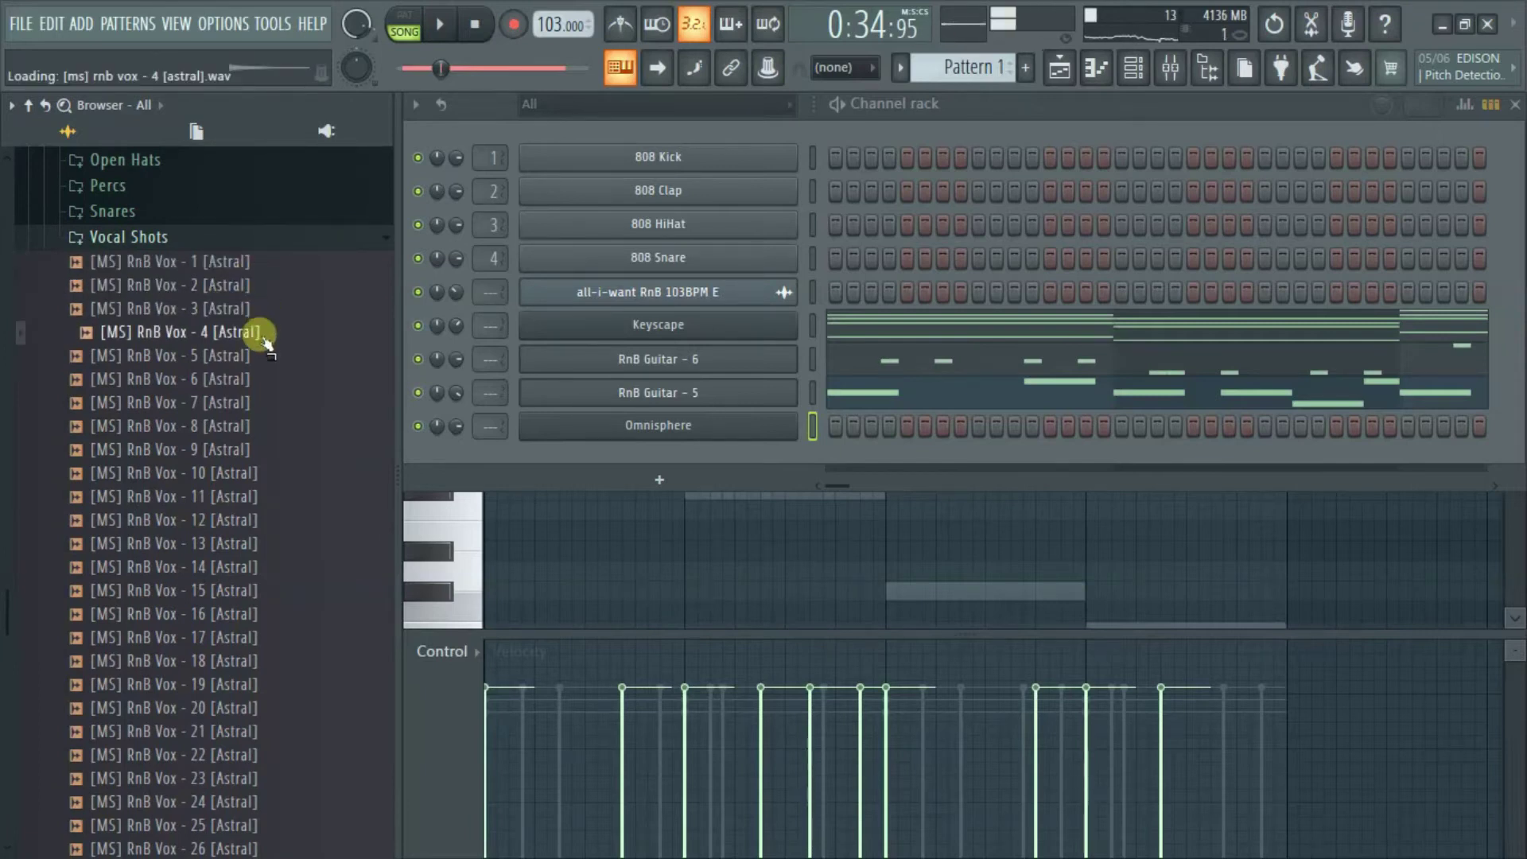
left_click_drag(725, 467, 699, 450)
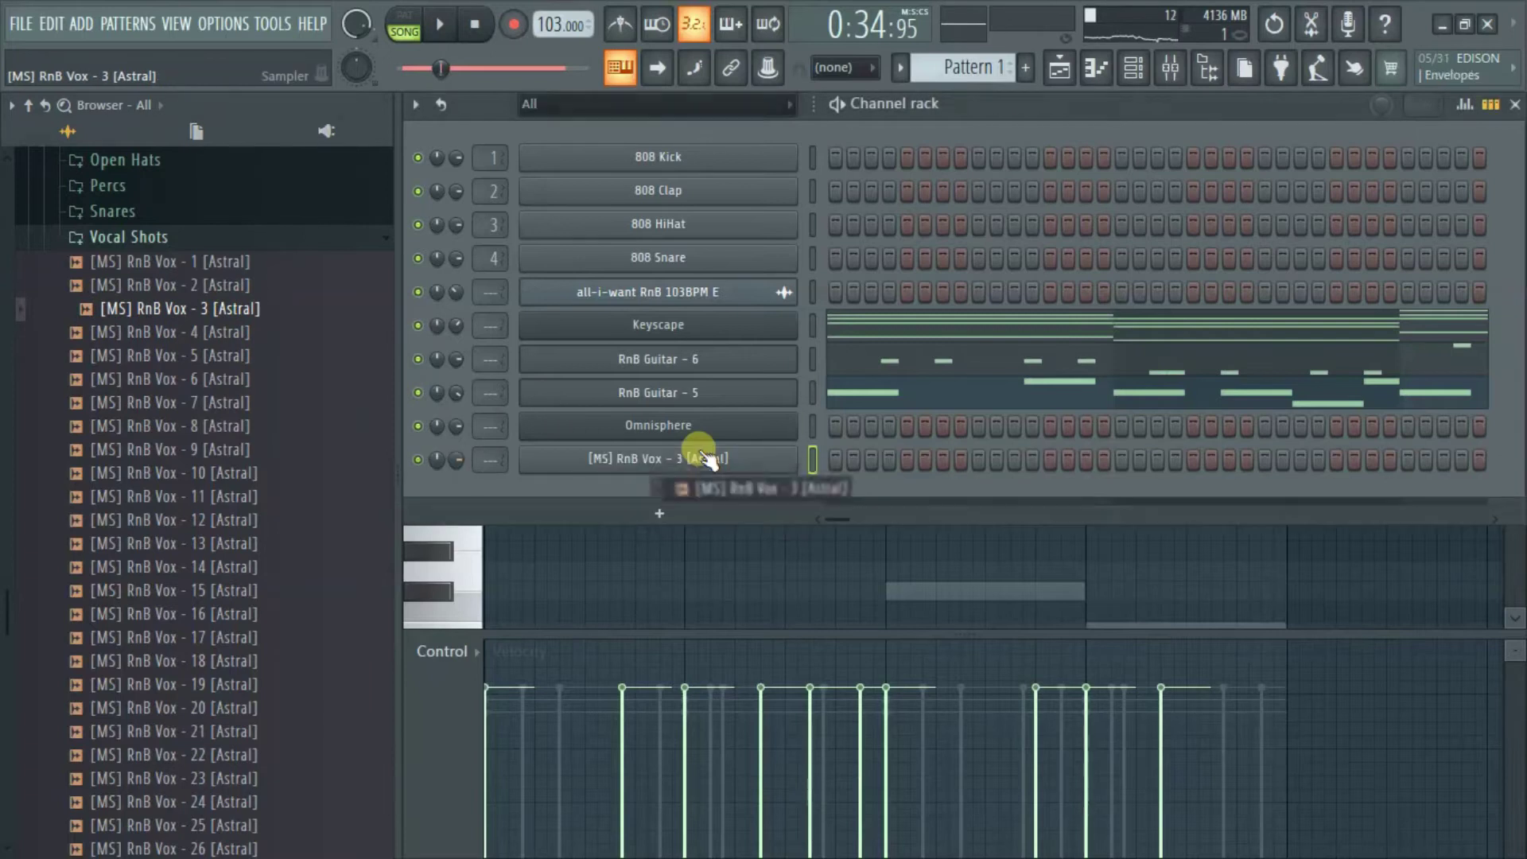
Audition the RnB Vox - 3 vocal shot at C5 in the piano roll while the song plays.
key("F7")
key("space")
left_click(471, 372)
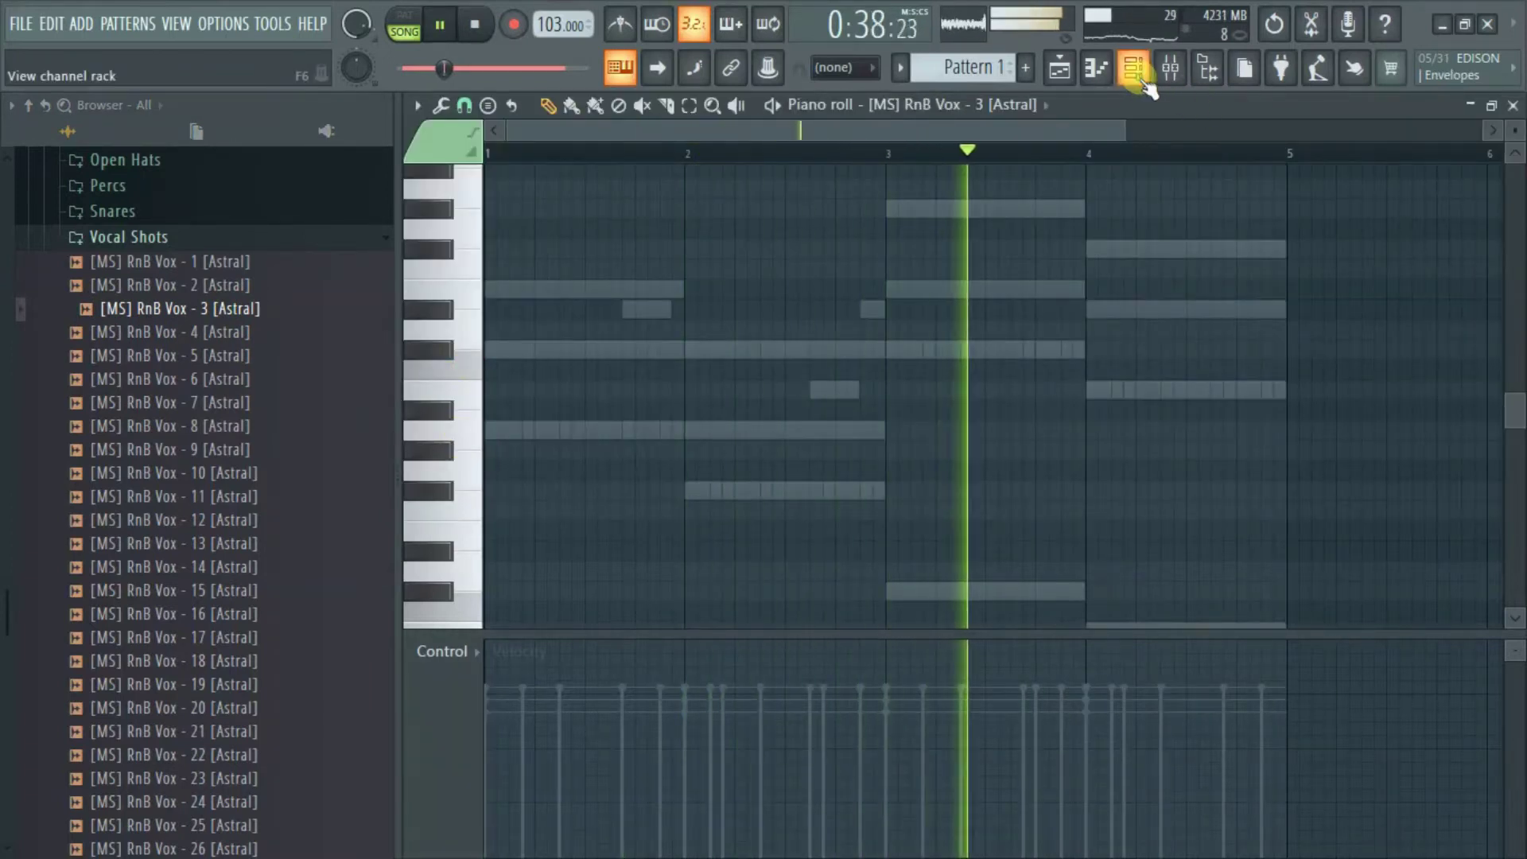
Boost the RnB Vox - 3 sample's gain to 14% in its precomputed effects and return to the channel rack.
left_click(1134, 68)
left_click(776, 459)
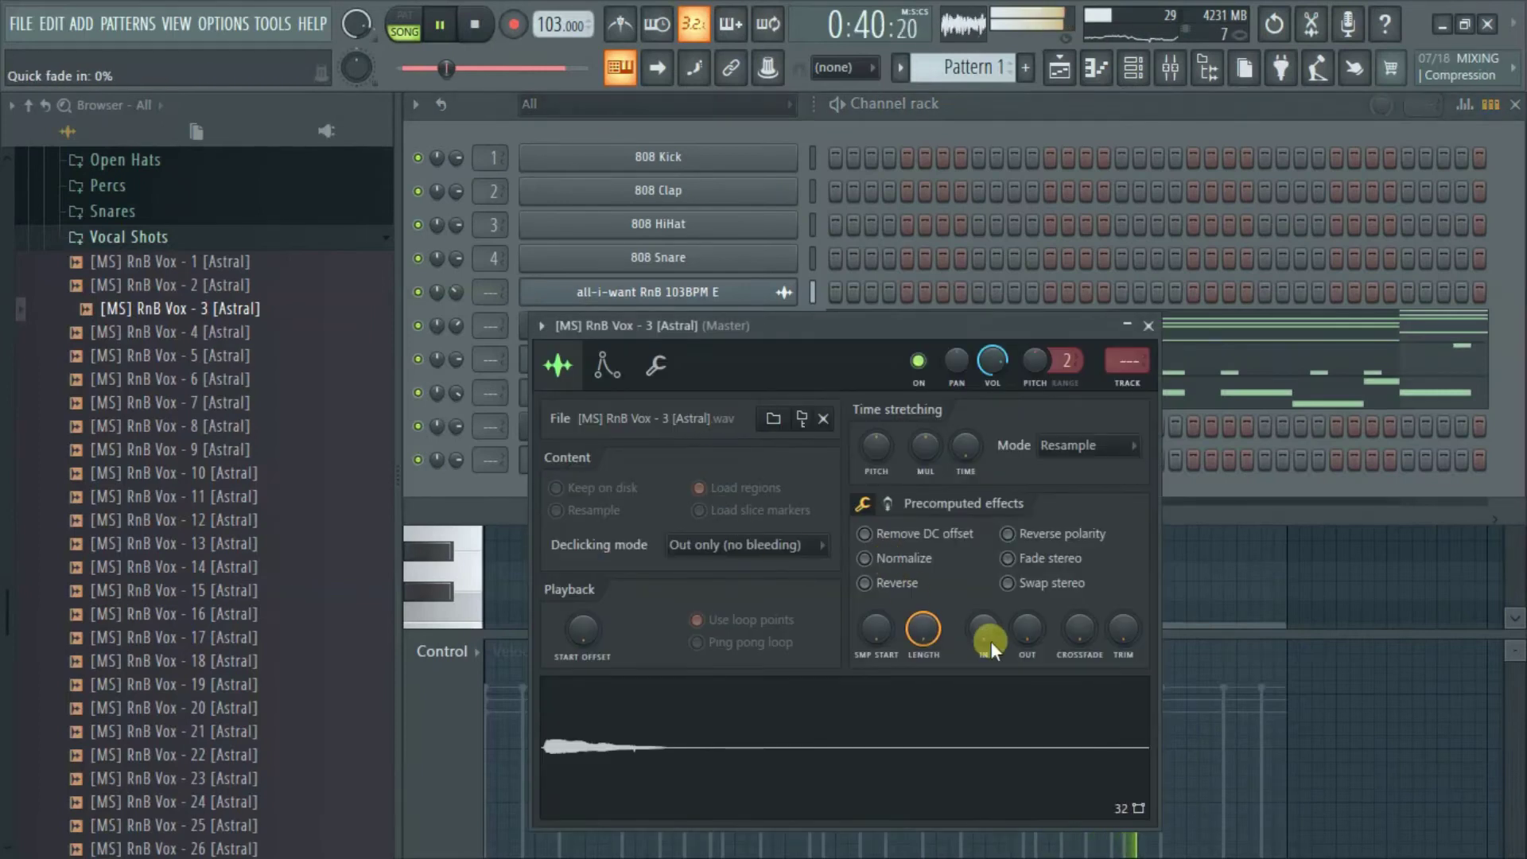
left_click(888, 503)
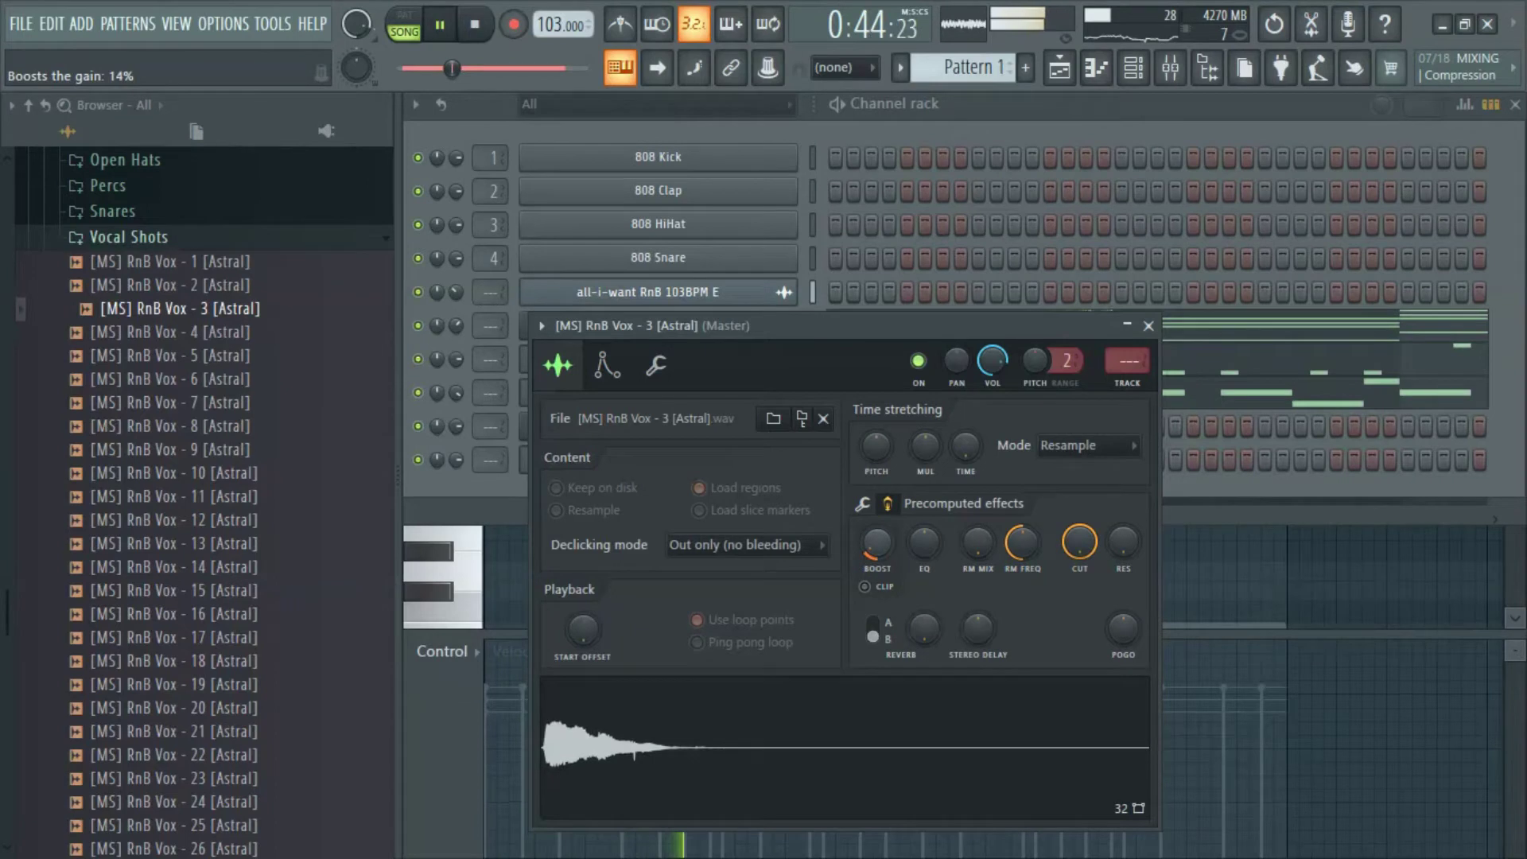
left_click(1005, 119)
Place half-bar C5 notes in the second halves of bars 1 and 3 for RnB Vox - 3, and set its channel volume to 67%.
right_click(717, 461)
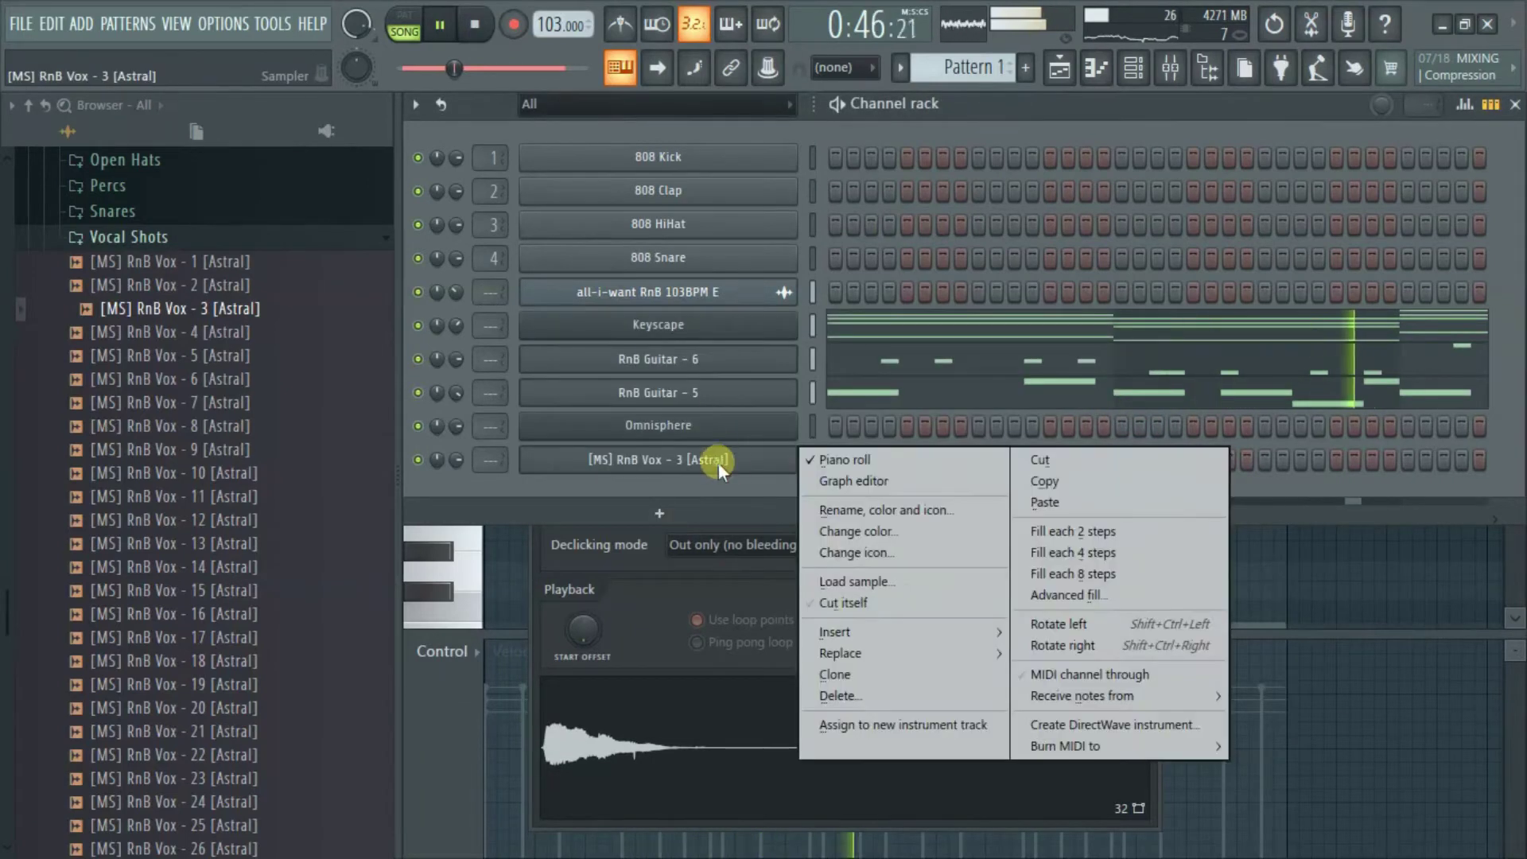
left_click(827, 462)
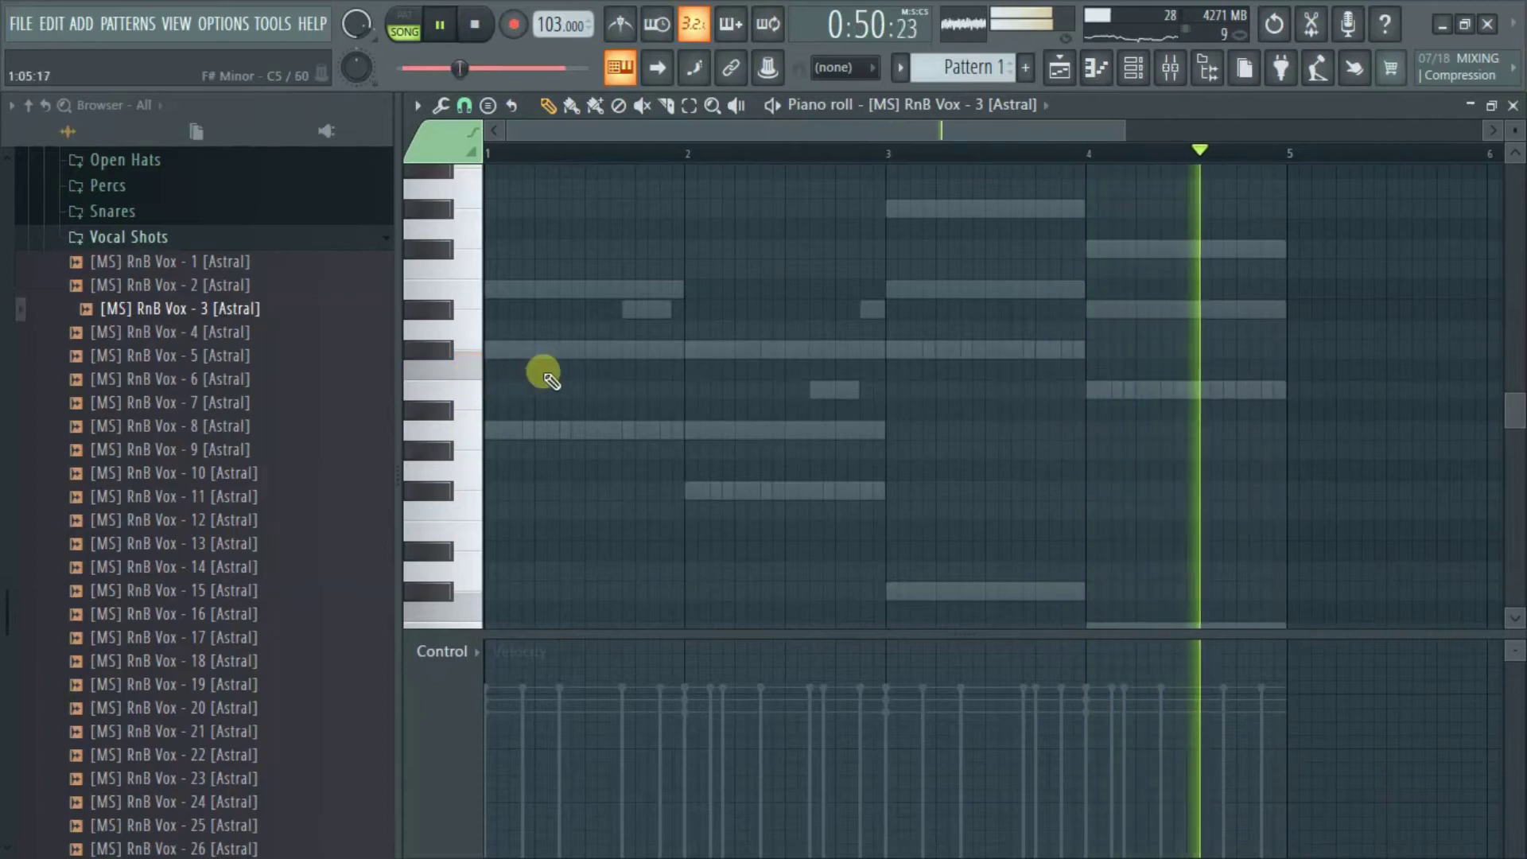
left_click(592, 377)
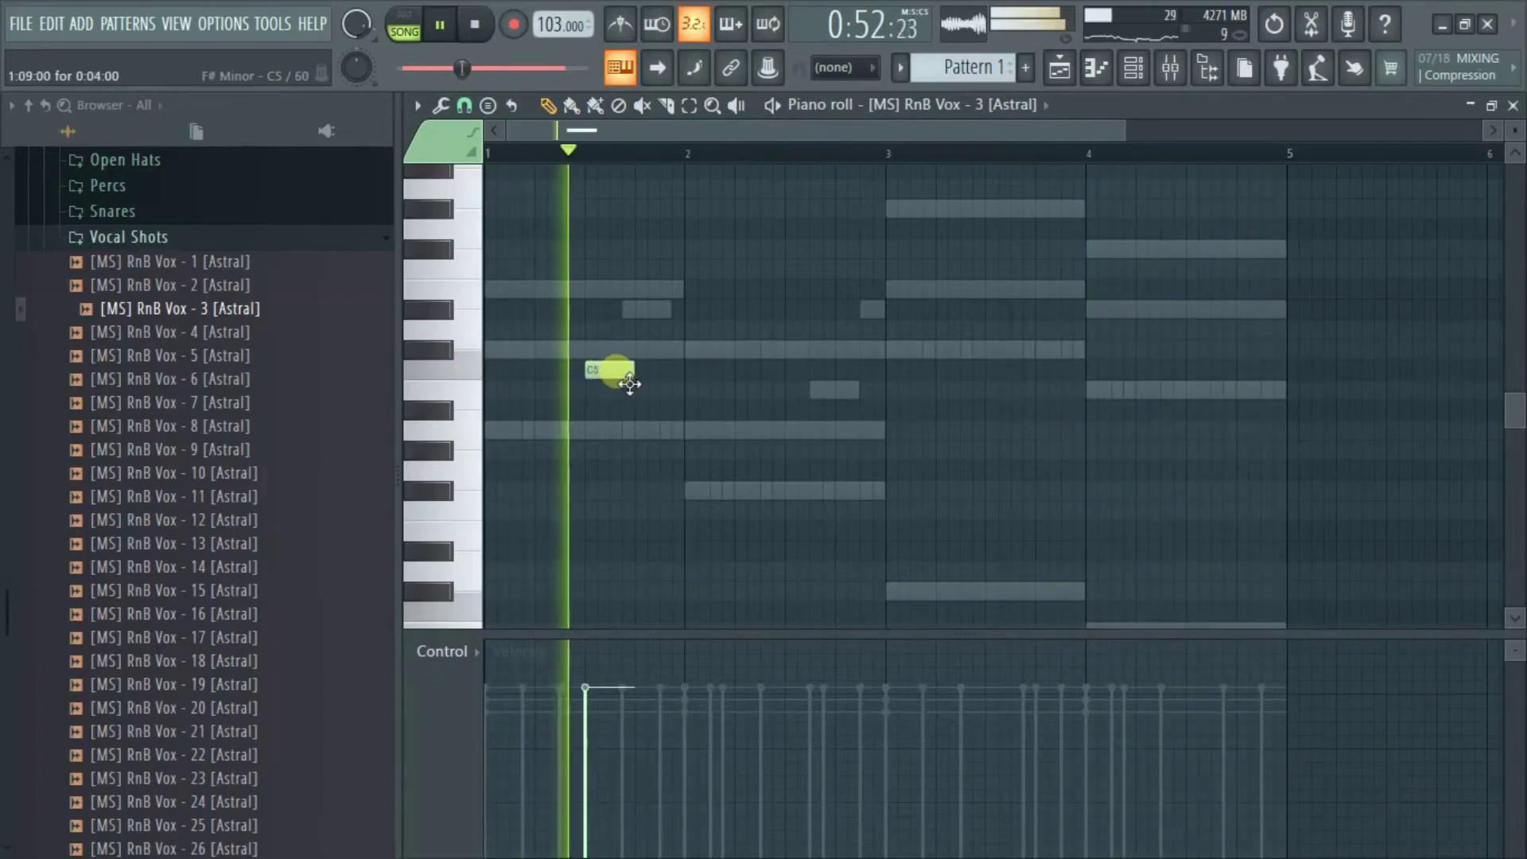
left_click_drag(638, 382, 684, 392)
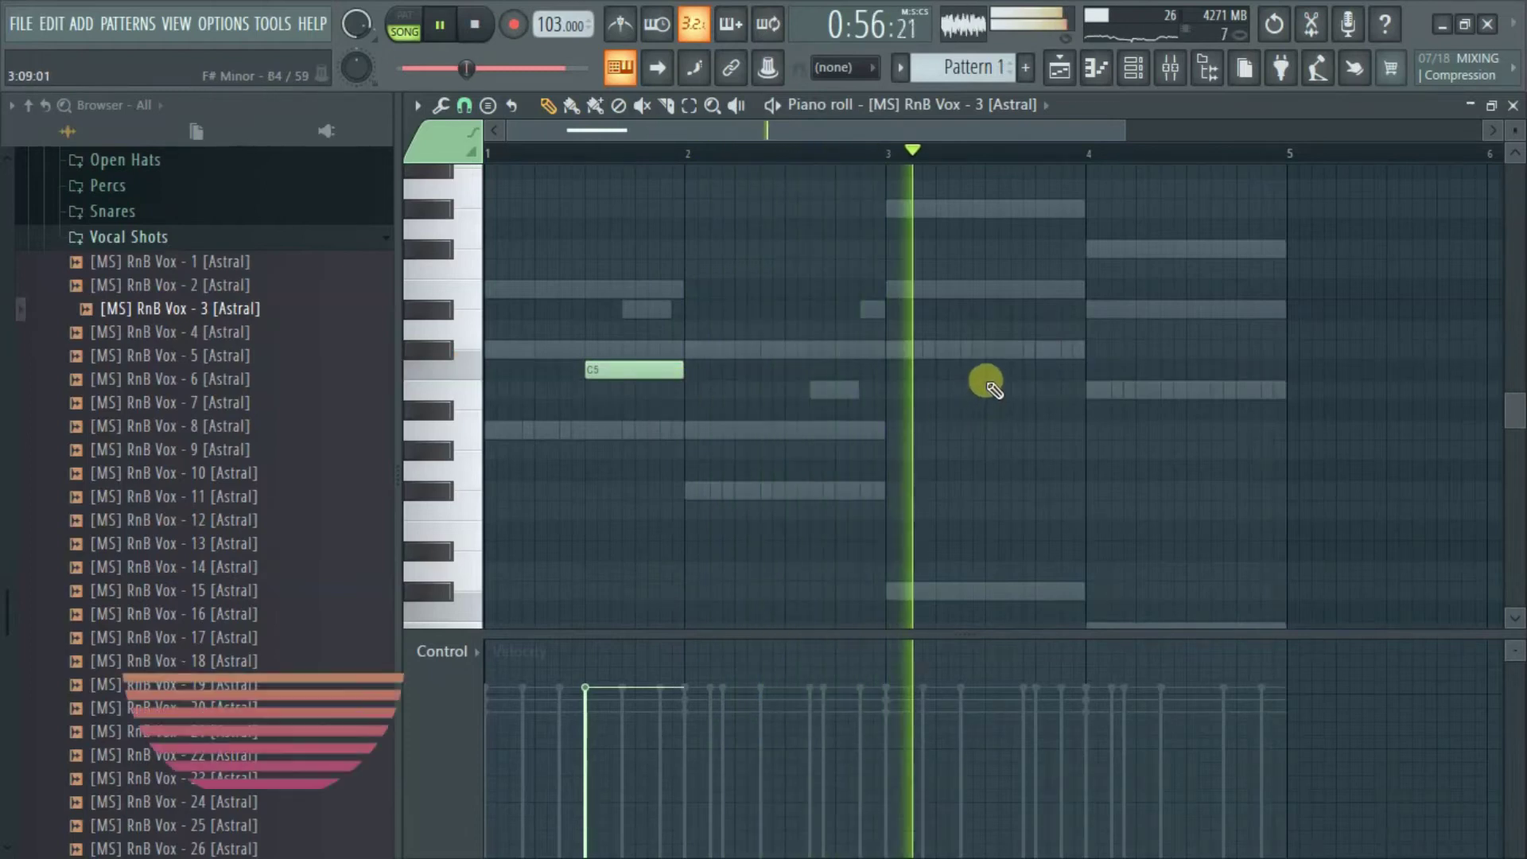
left_click(992, 377)
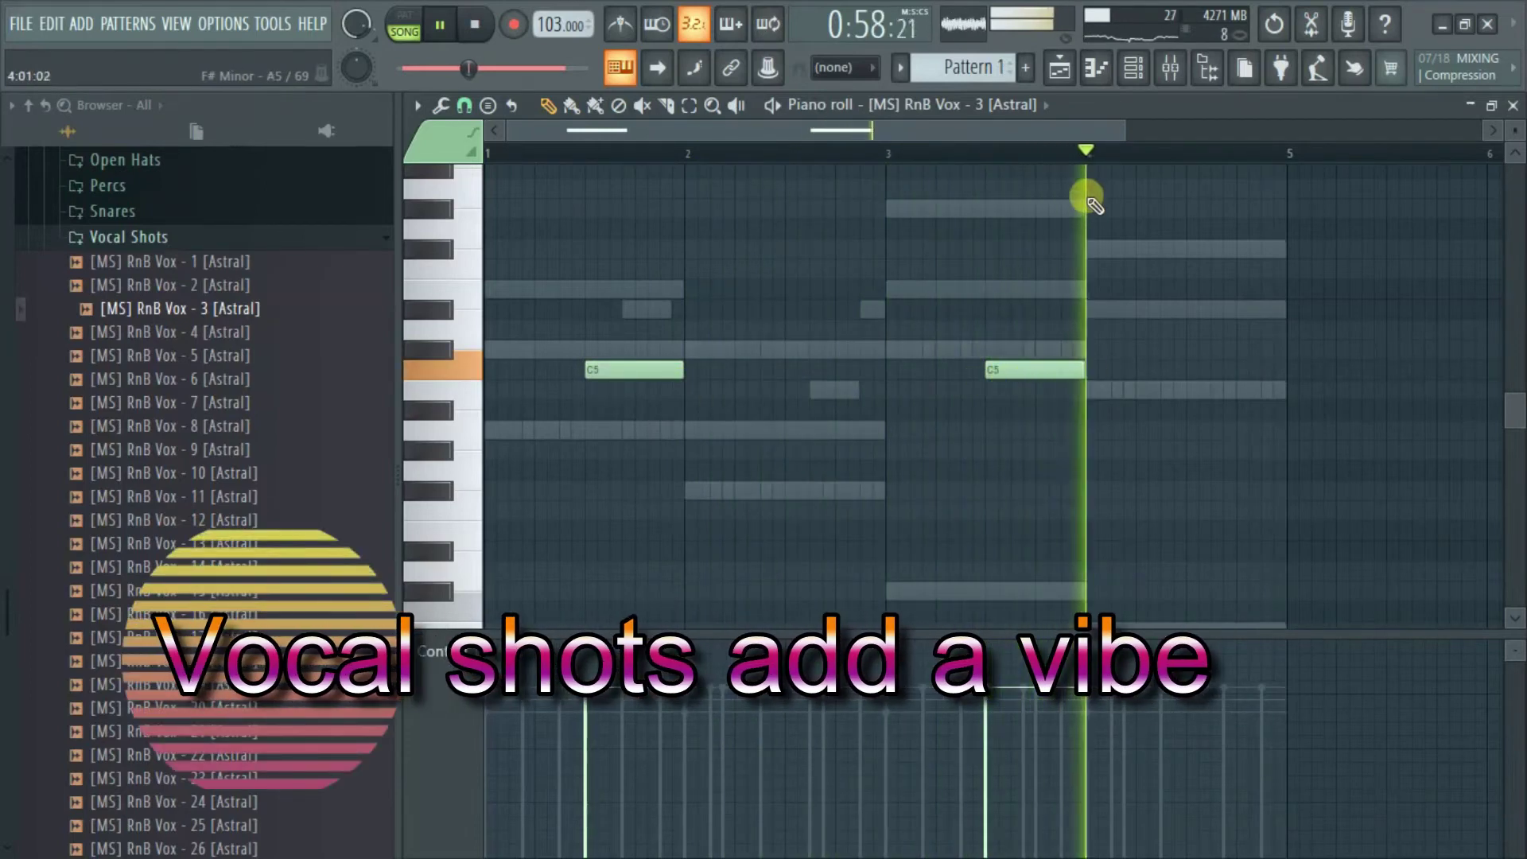
left_click_drag(1125, 129, 1082, 130)
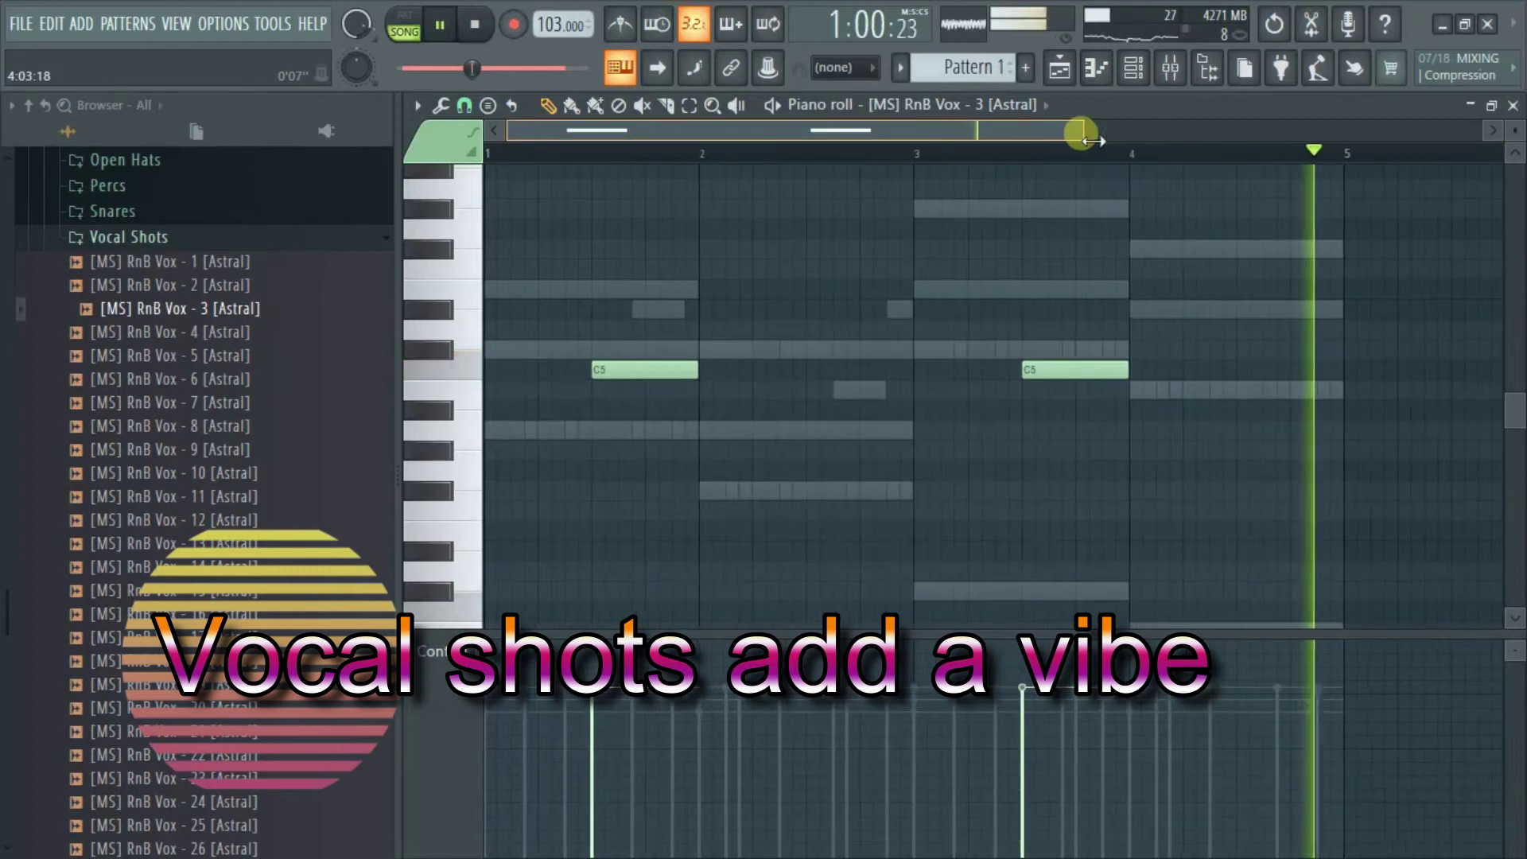
left_click(1131, 73)
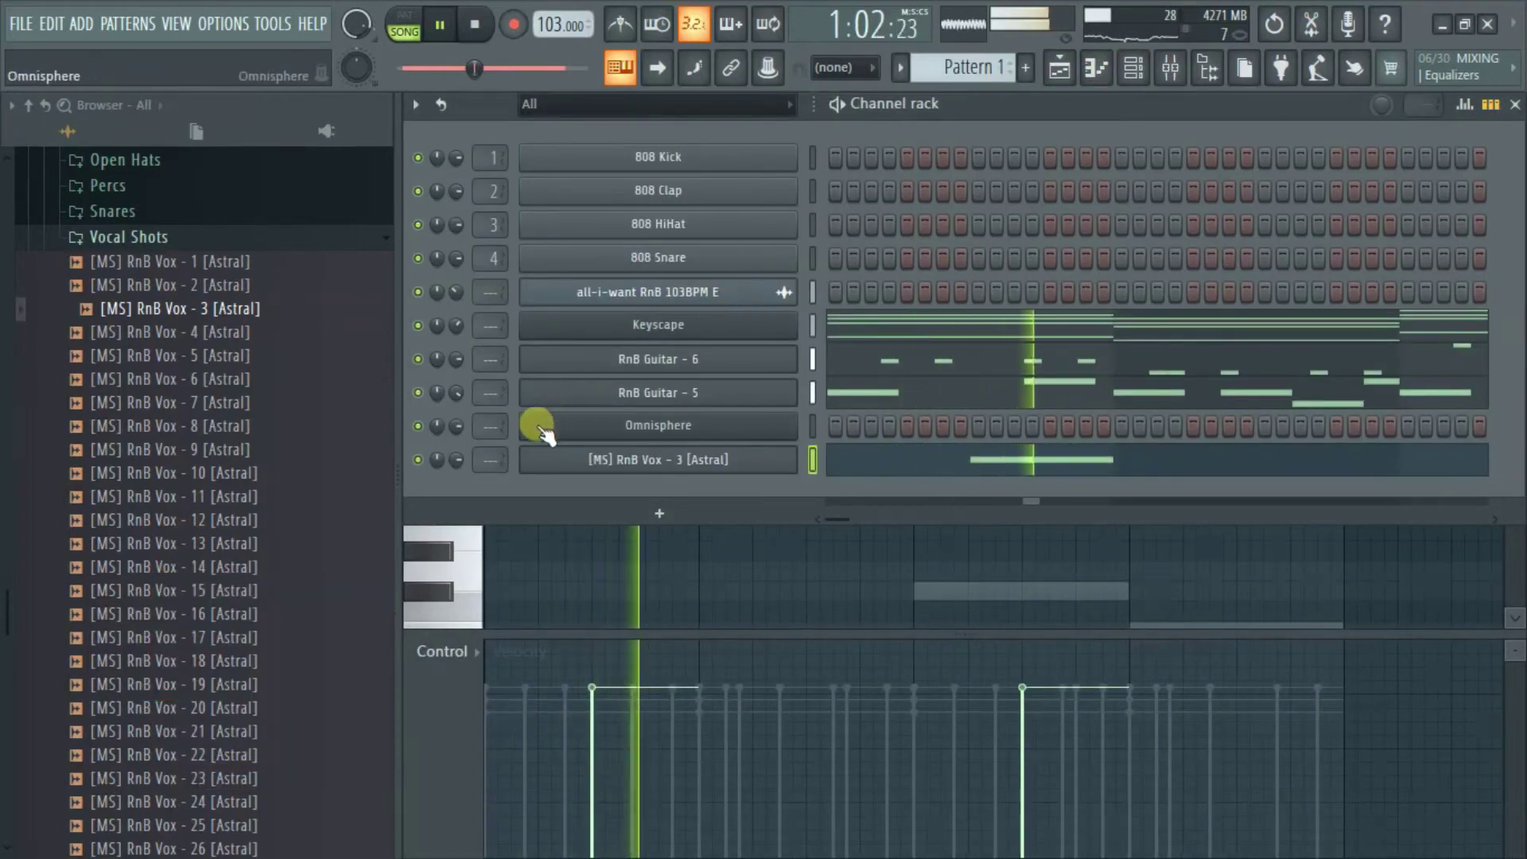
left_click_drag(455, 460, 455, 471)
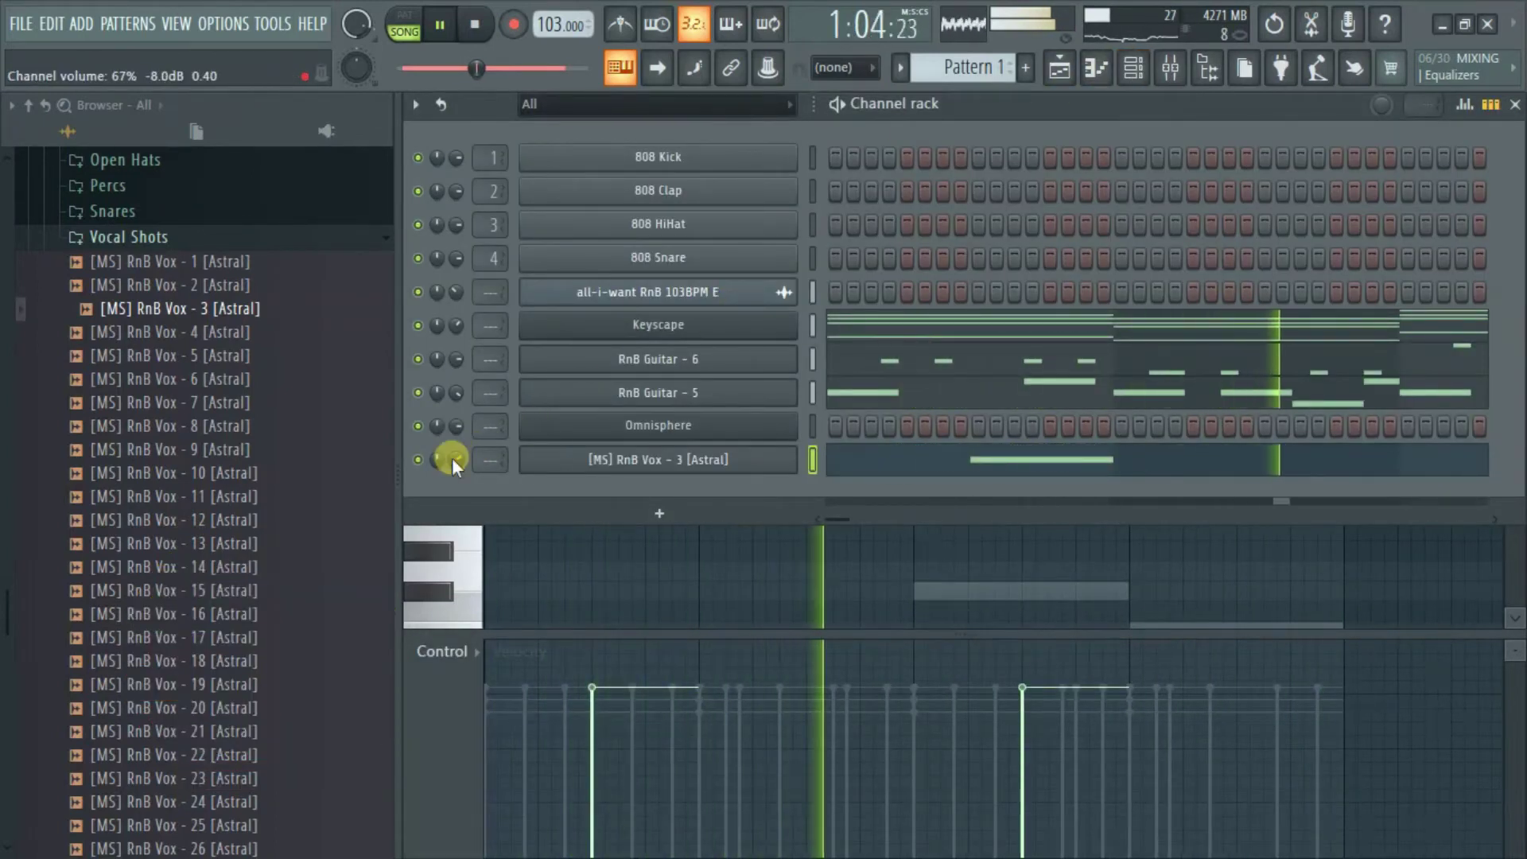
Stop playback and load [MS] RnB Bass - 1 [Astral] from the kit's Bass folder into a new channel.
left_click(138, 244)
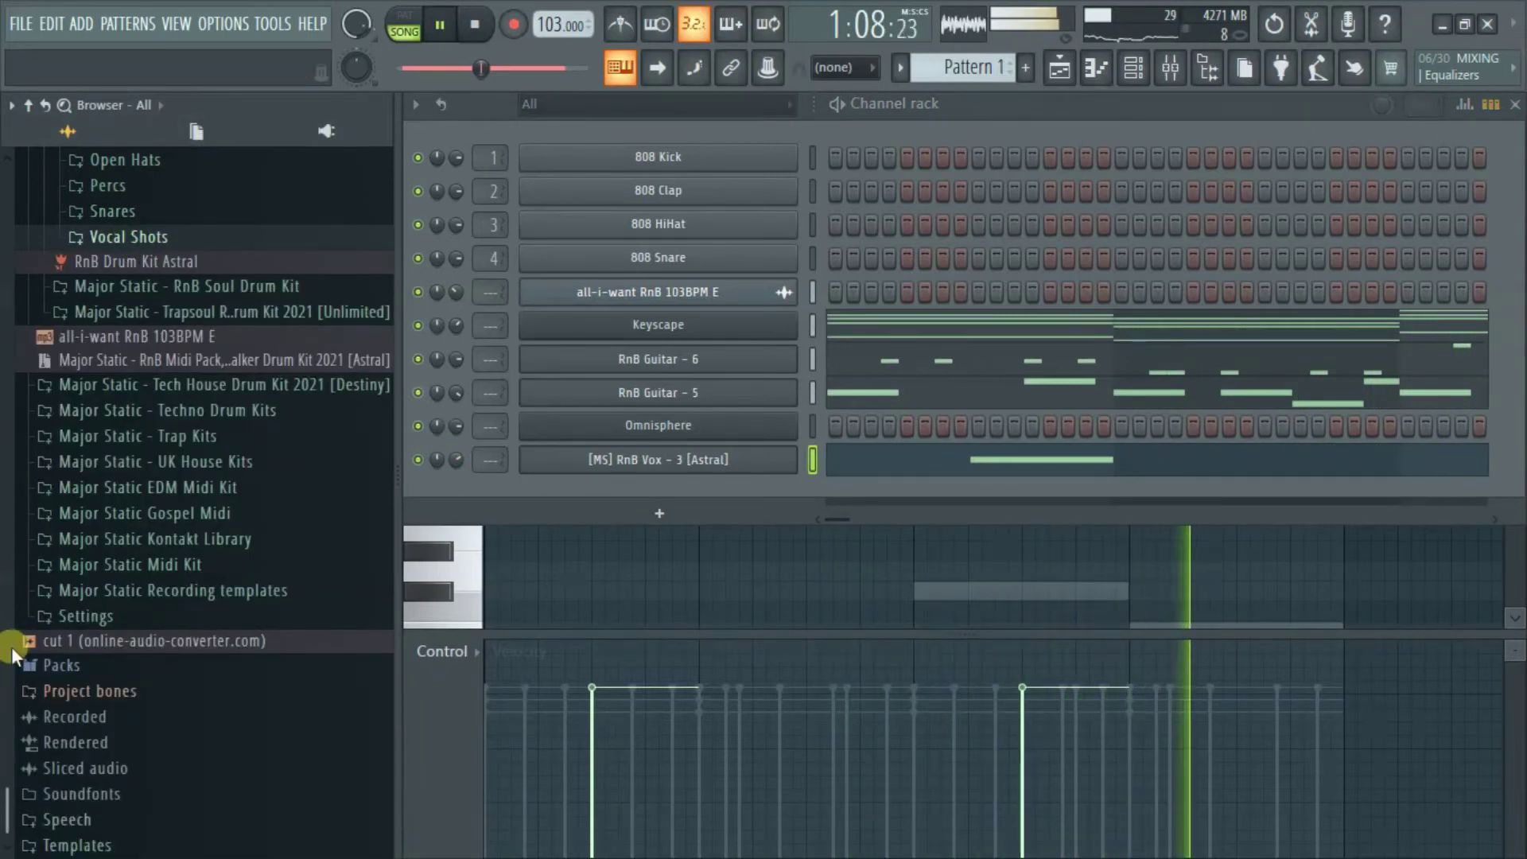
left_click_drag(6, 805, 4, 636)
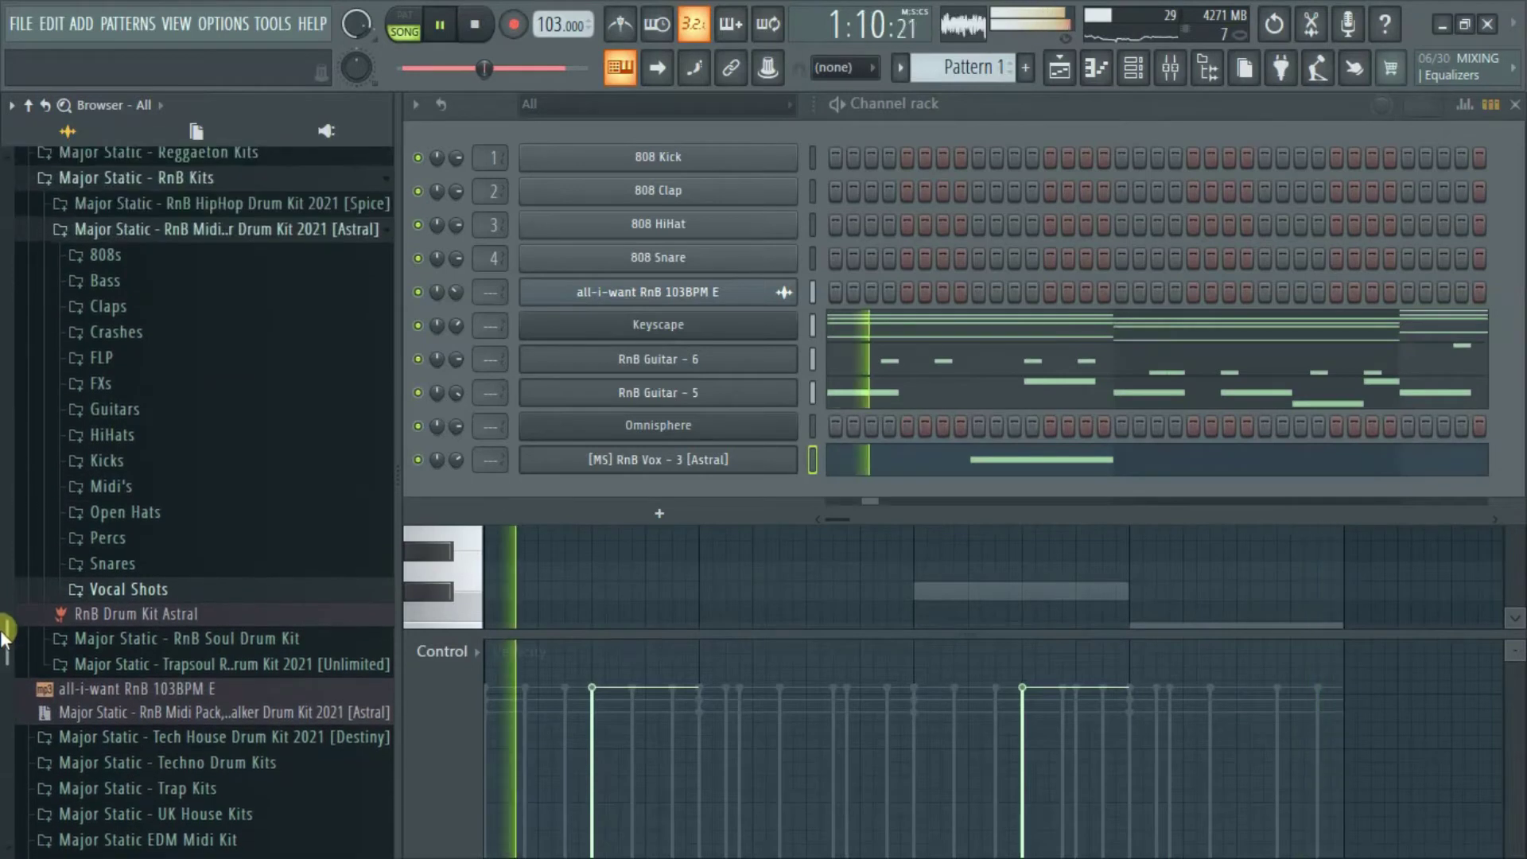
key("space")
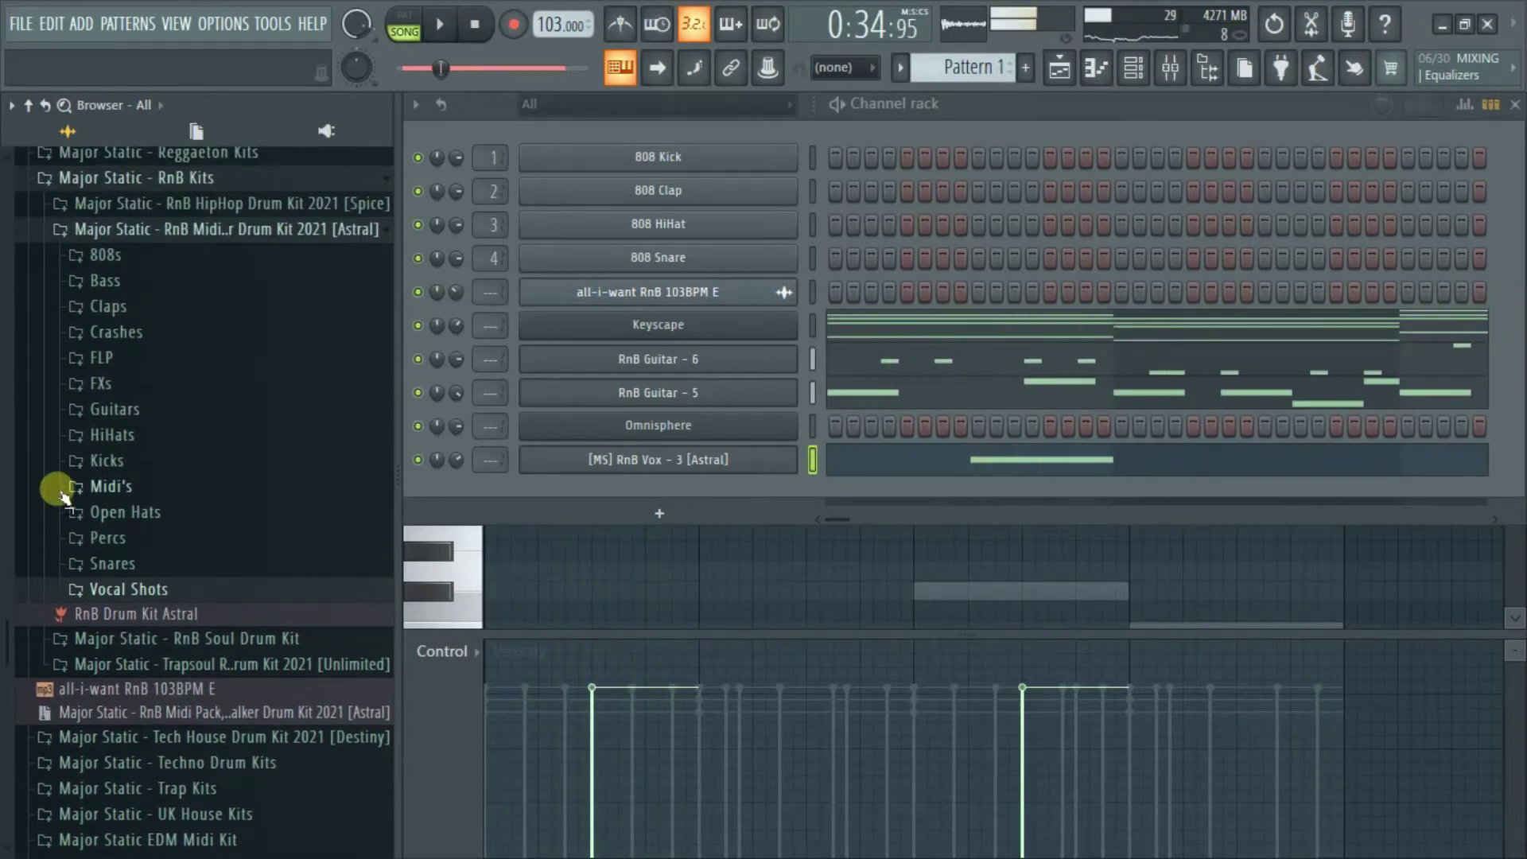
left_click(124, 258)
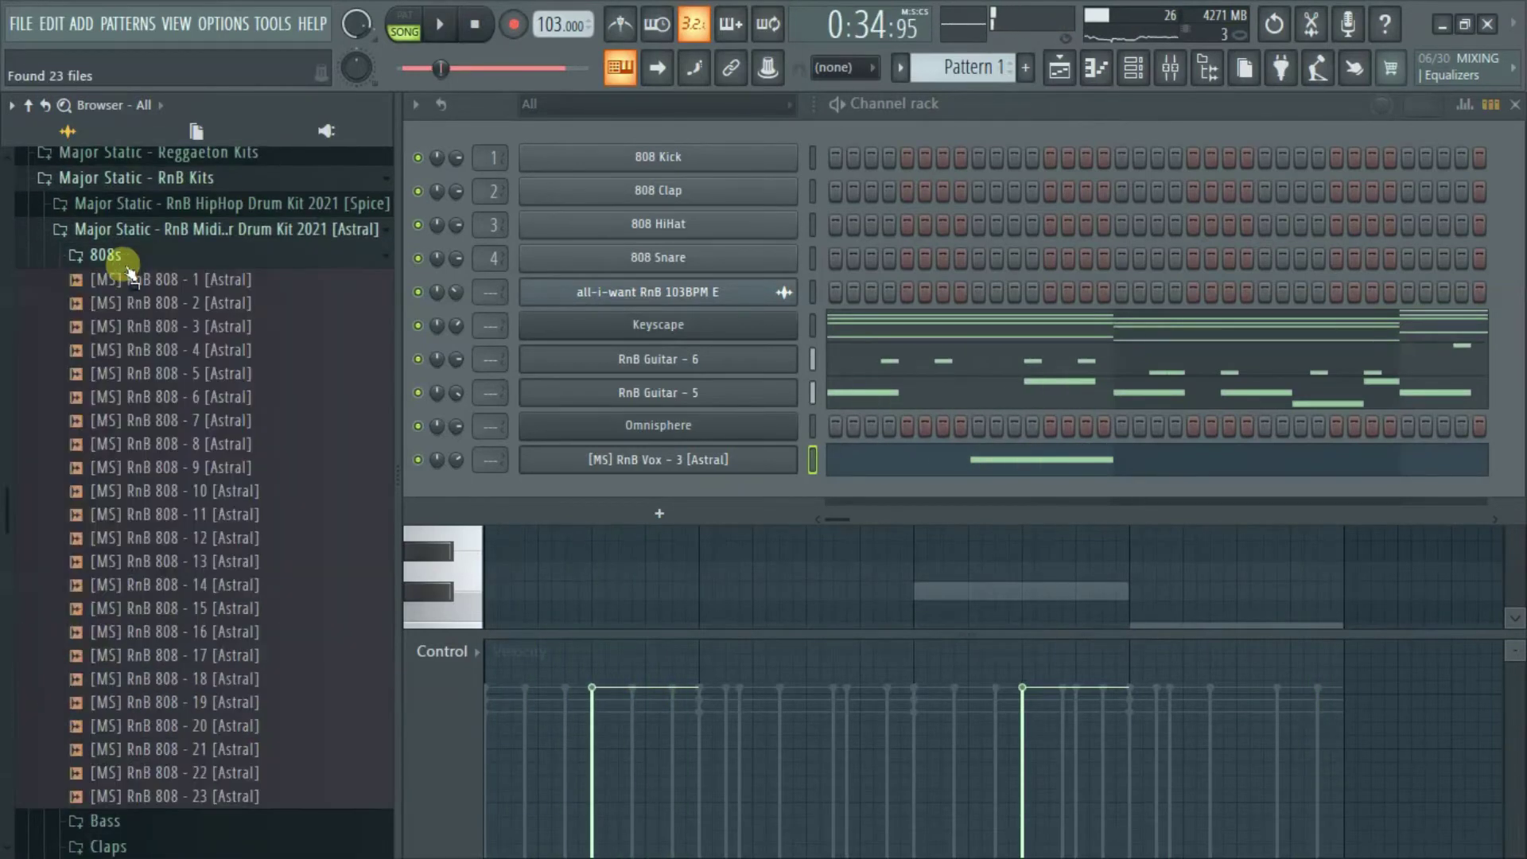
left_click(121, 257)
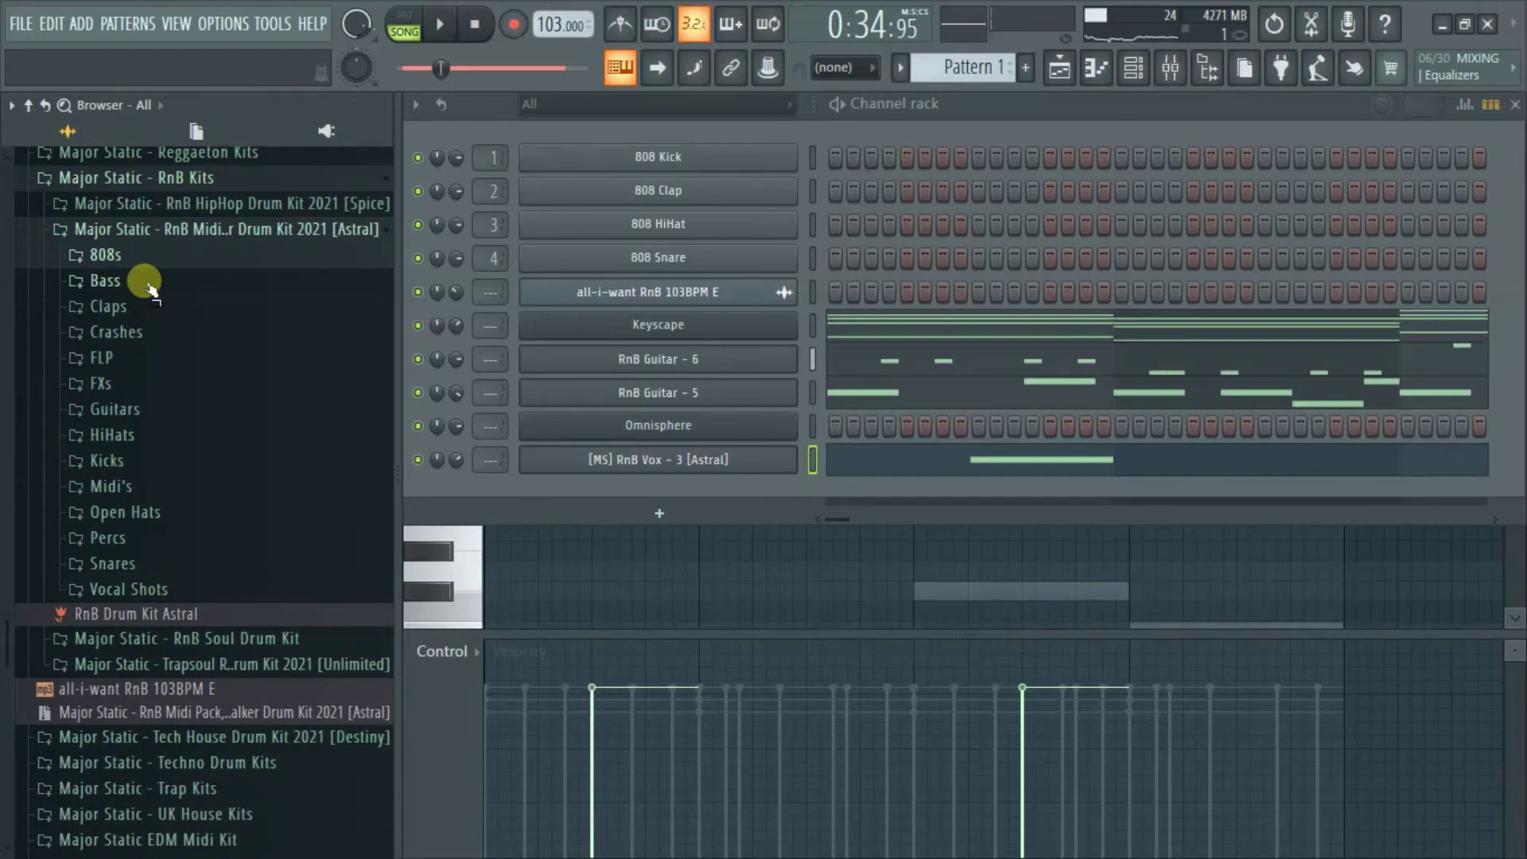
left_click(106, 281)
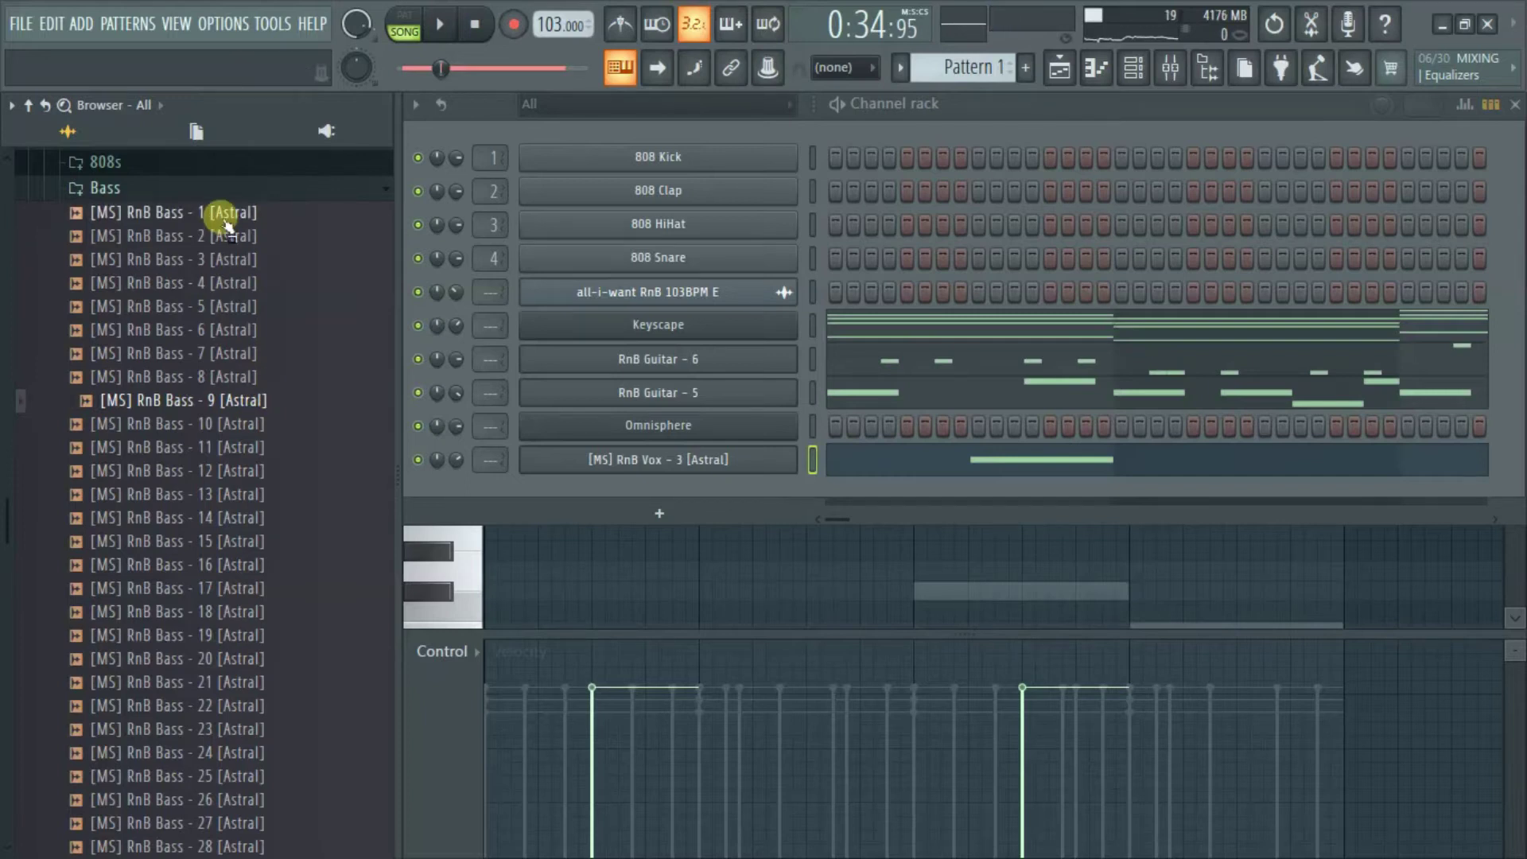
left_click_drag(804, 485, 743, 486)
Open the RnB Bass - 1 sample in the Edison audio editor and detect its pitch regions.
left_click(719, 493)
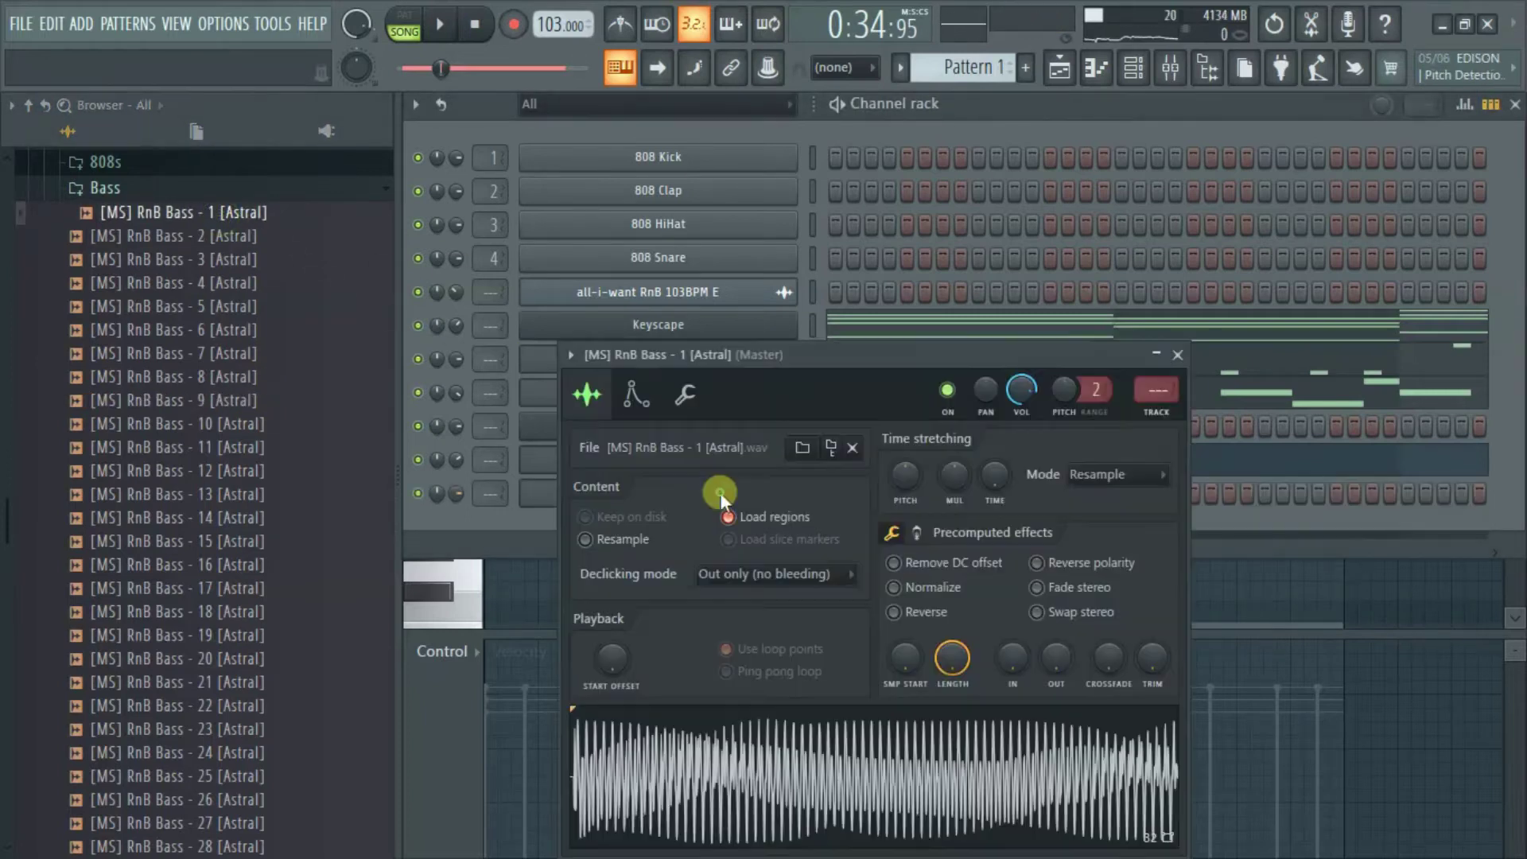
right_click(770, 769)
left_click(809, 593)
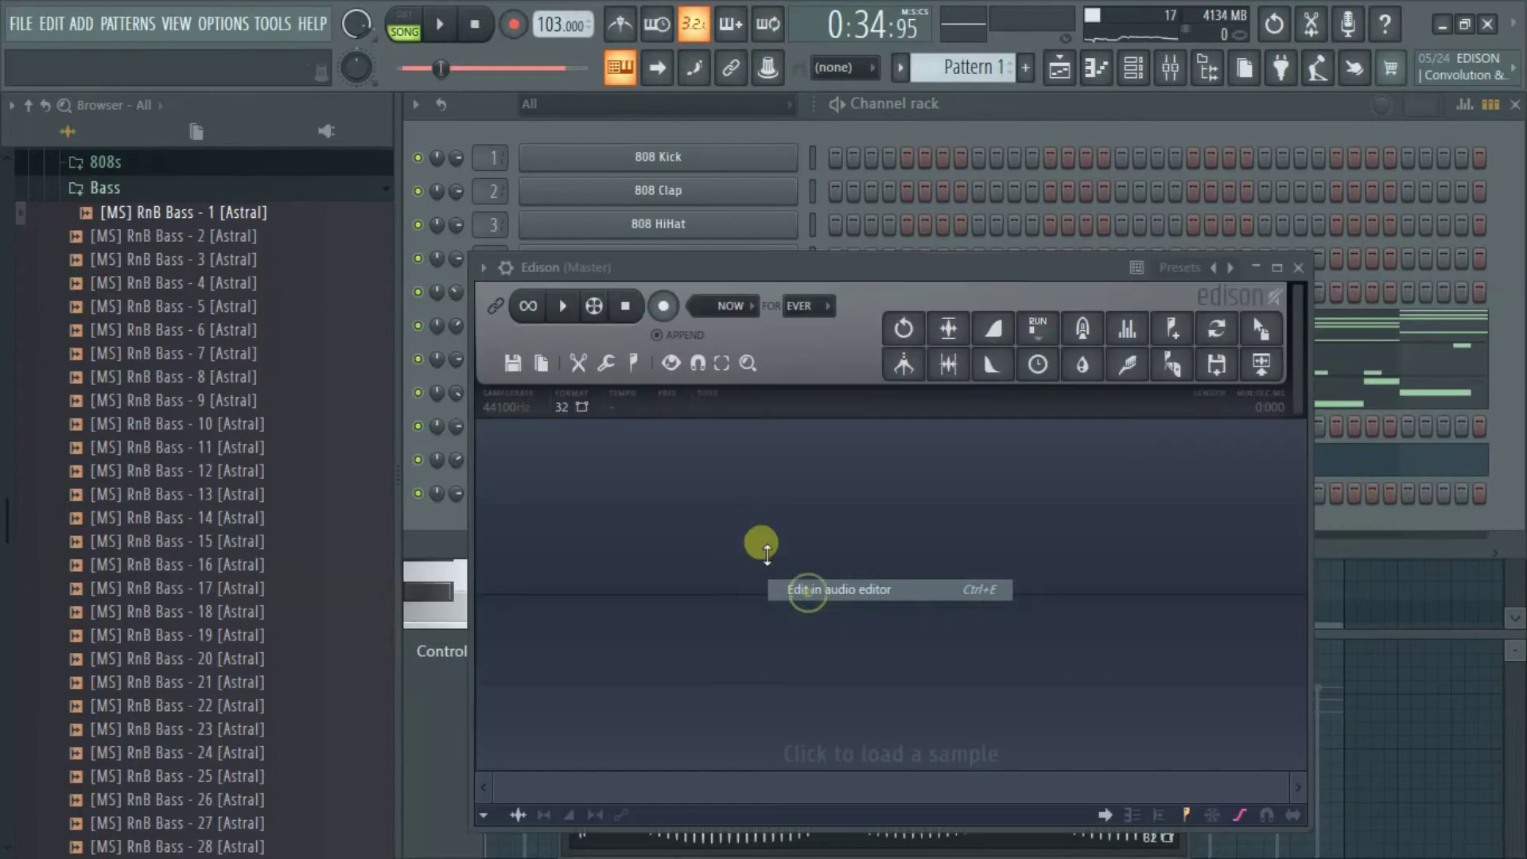
right_click(568, 530)
mouse_move(614, 660)
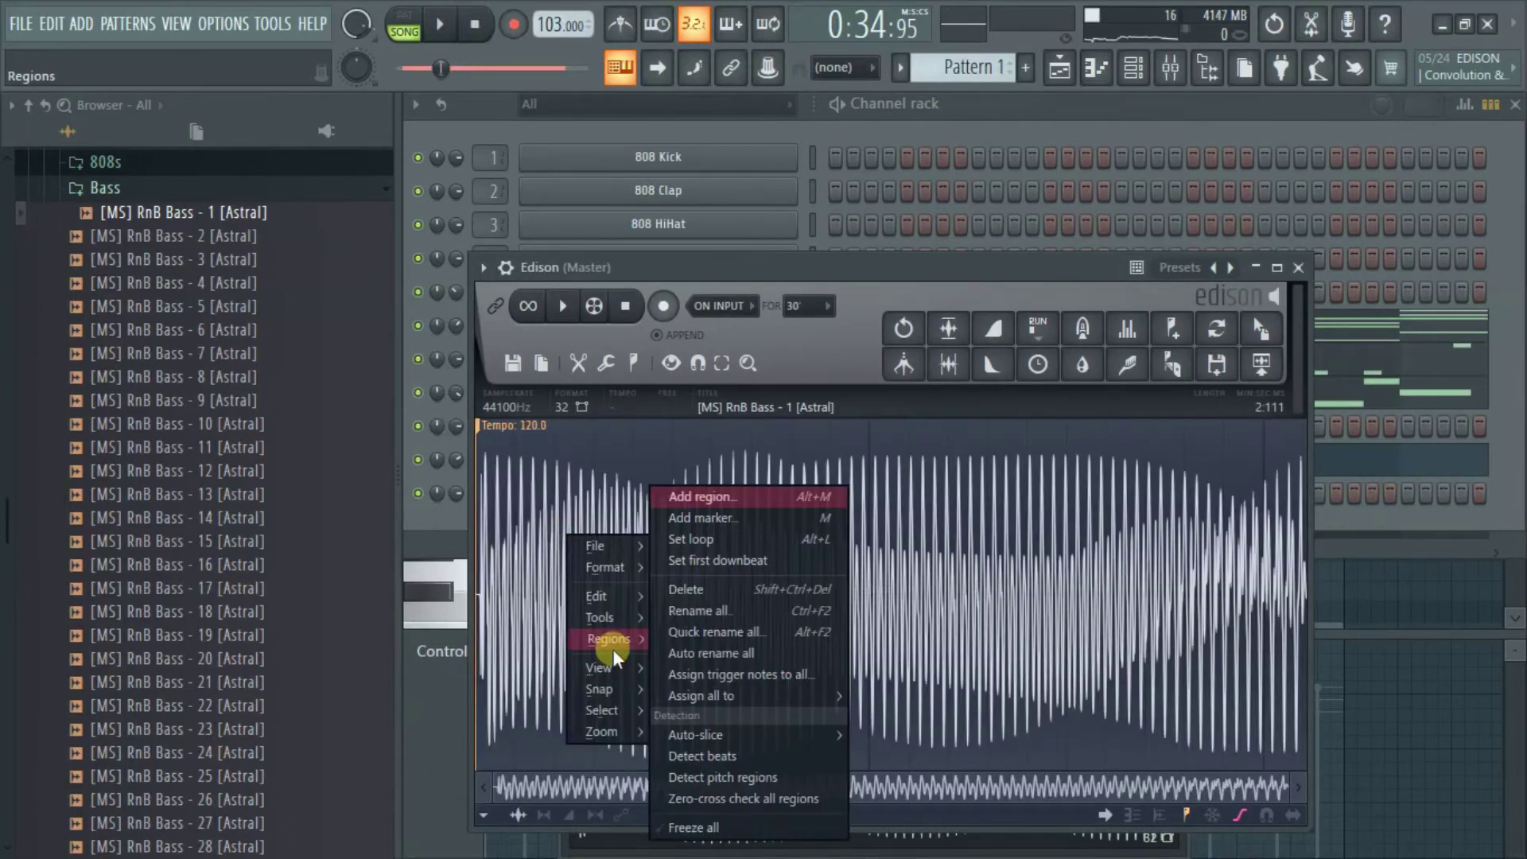
left_click(733, 779)
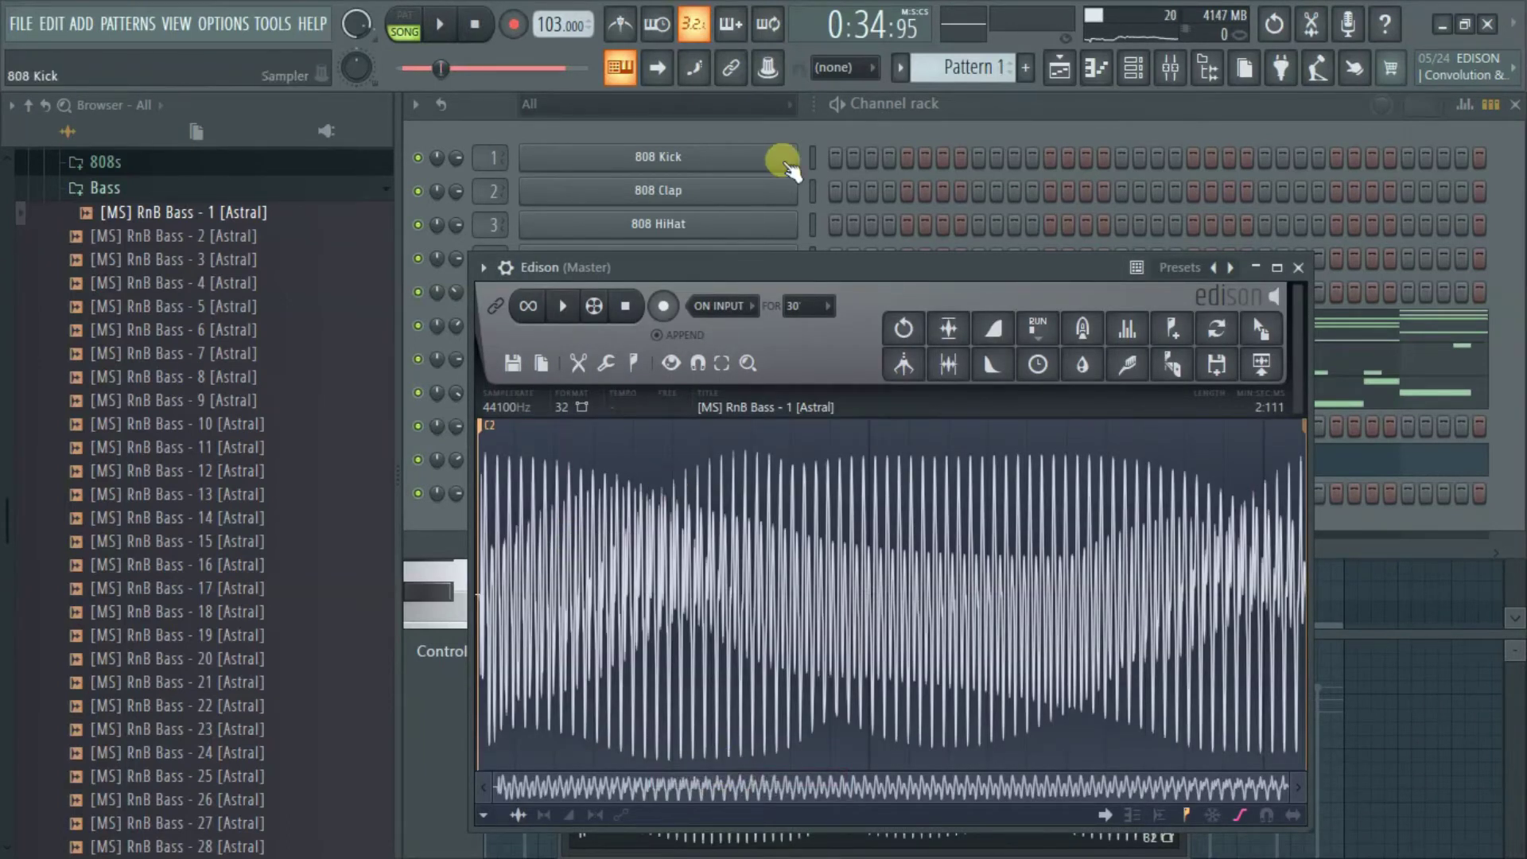
left_click(948, 122)
Set RnB Bass - 1 to cut itself and enable its volume envelope with maximum hold.
left_click(650, 504)
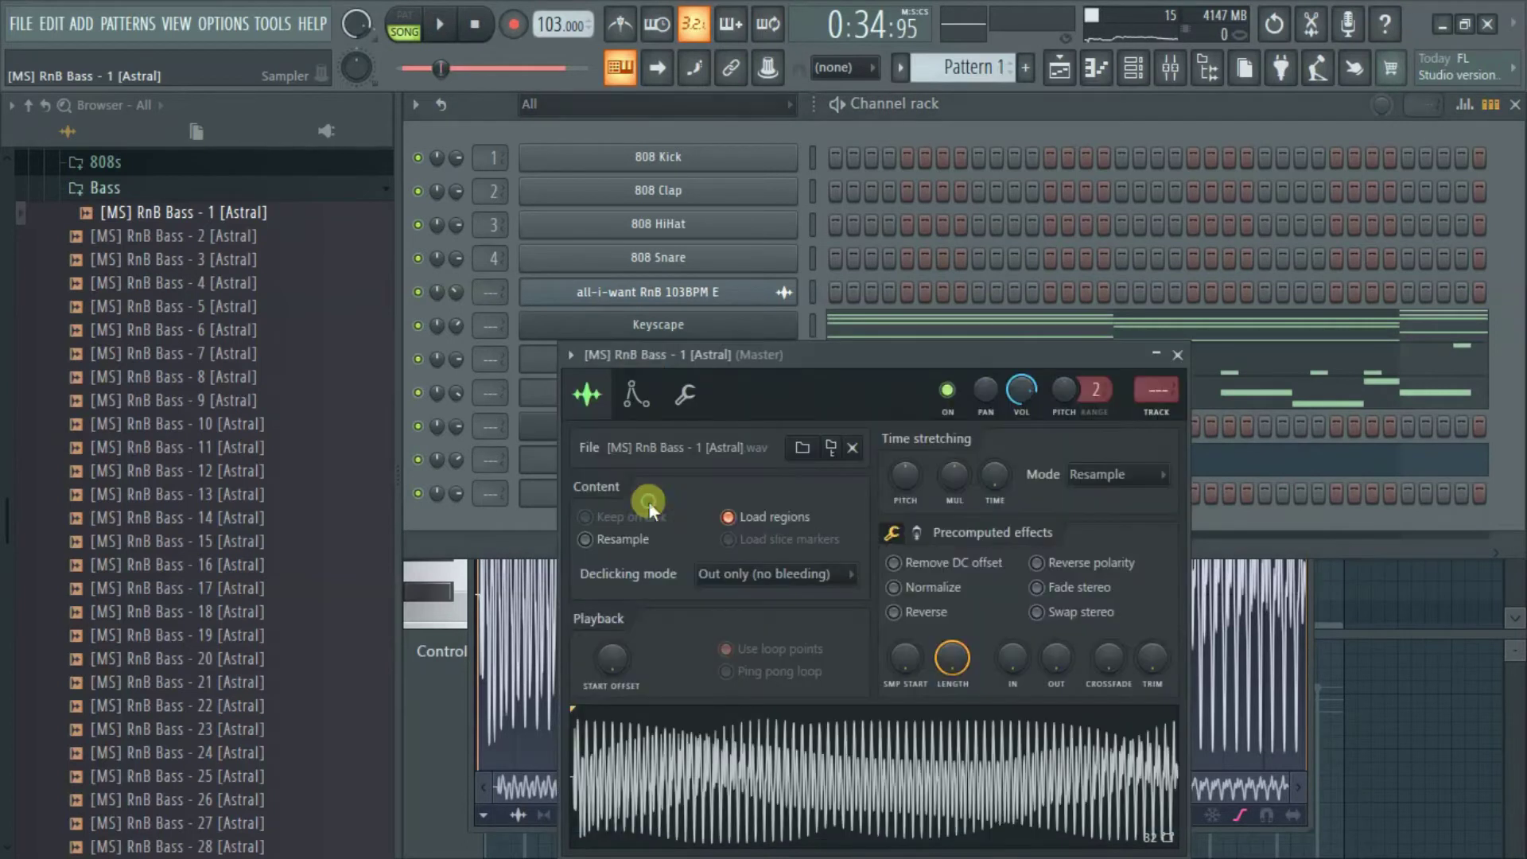
left_click(689, 392)
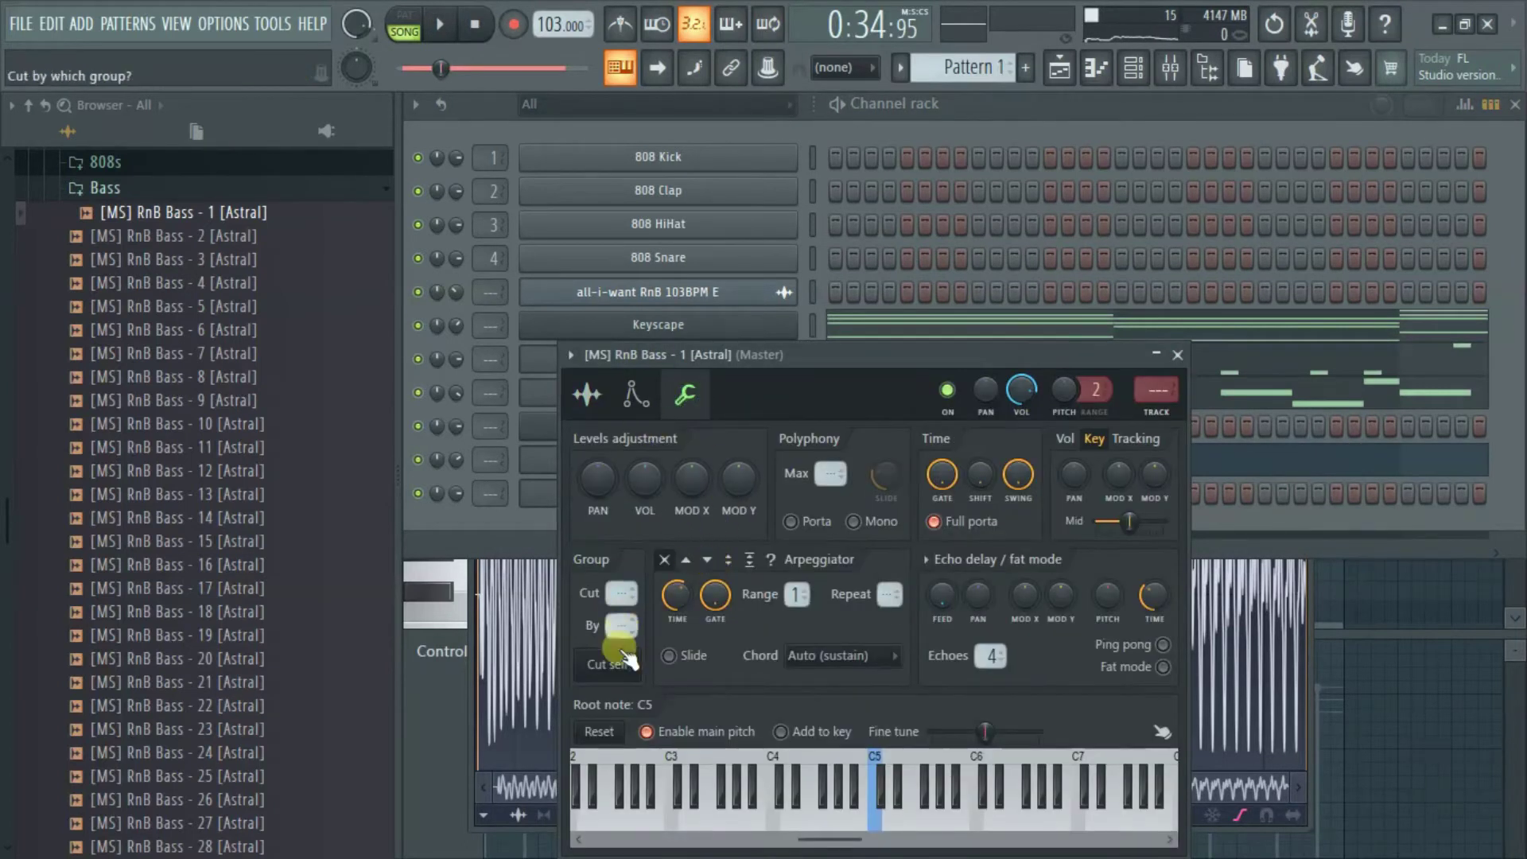
left_click(635, 395)
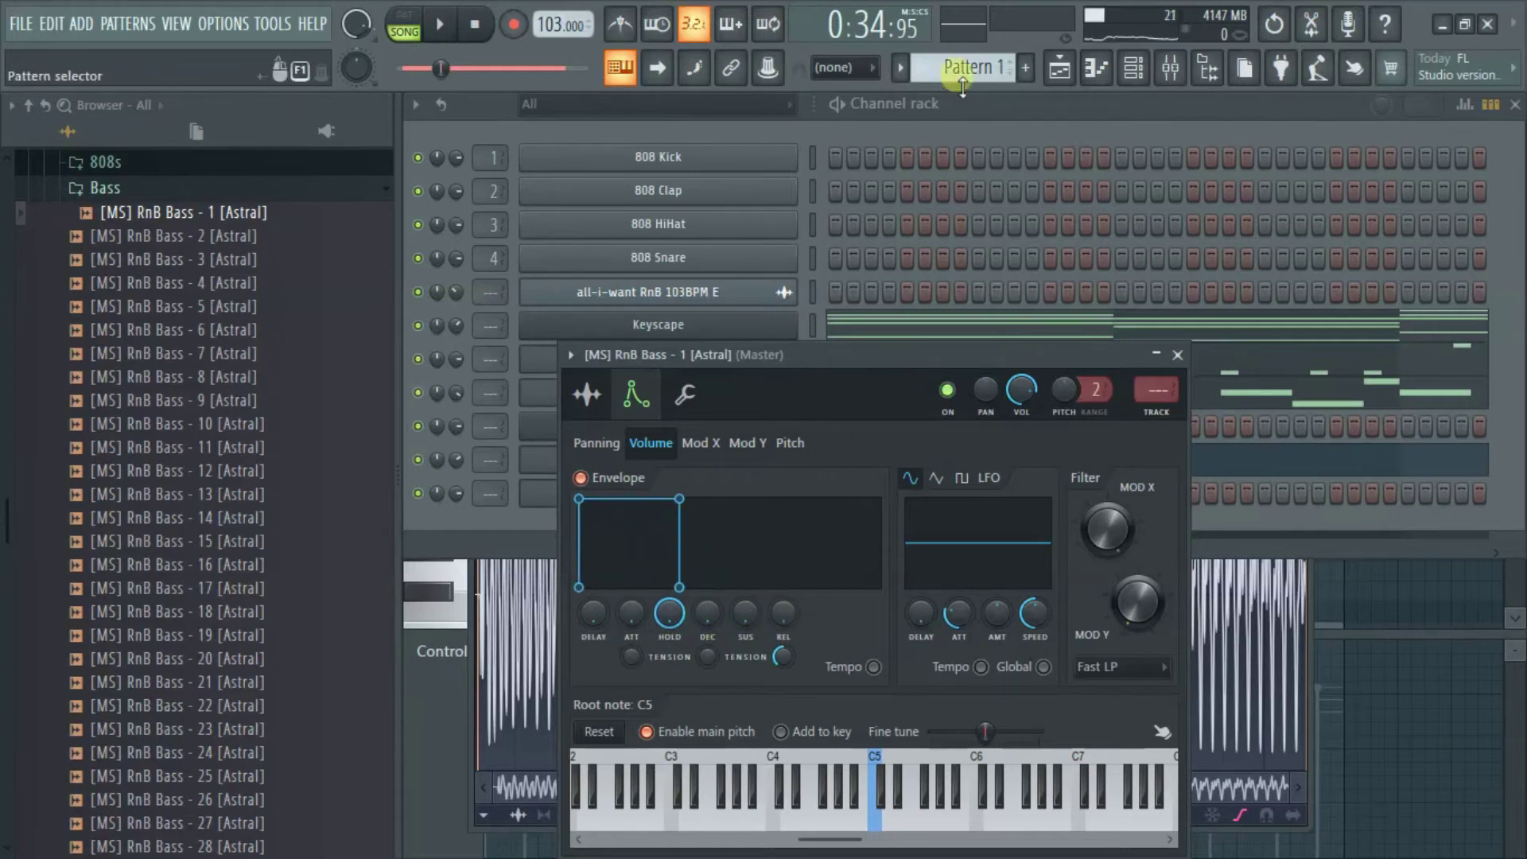
left_click(1018, 108)
Write one-bar RnB Bass - 1 notes A3, F#3, C#4 and B3 across bars 1 to 4, raise them one octave, and play the song.
right_click(743, 493)
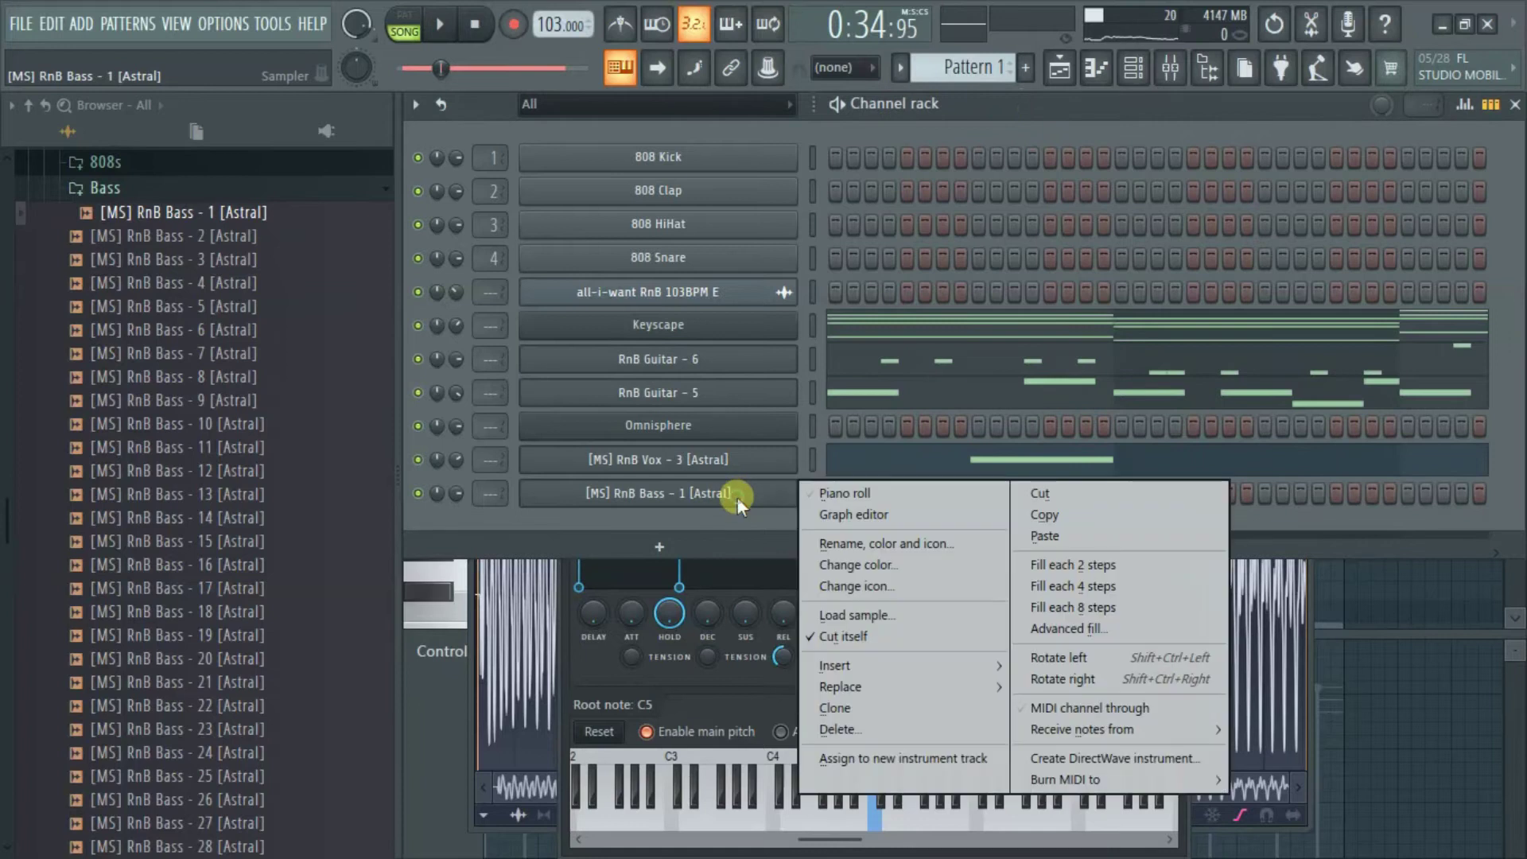
left_click(867, 490)
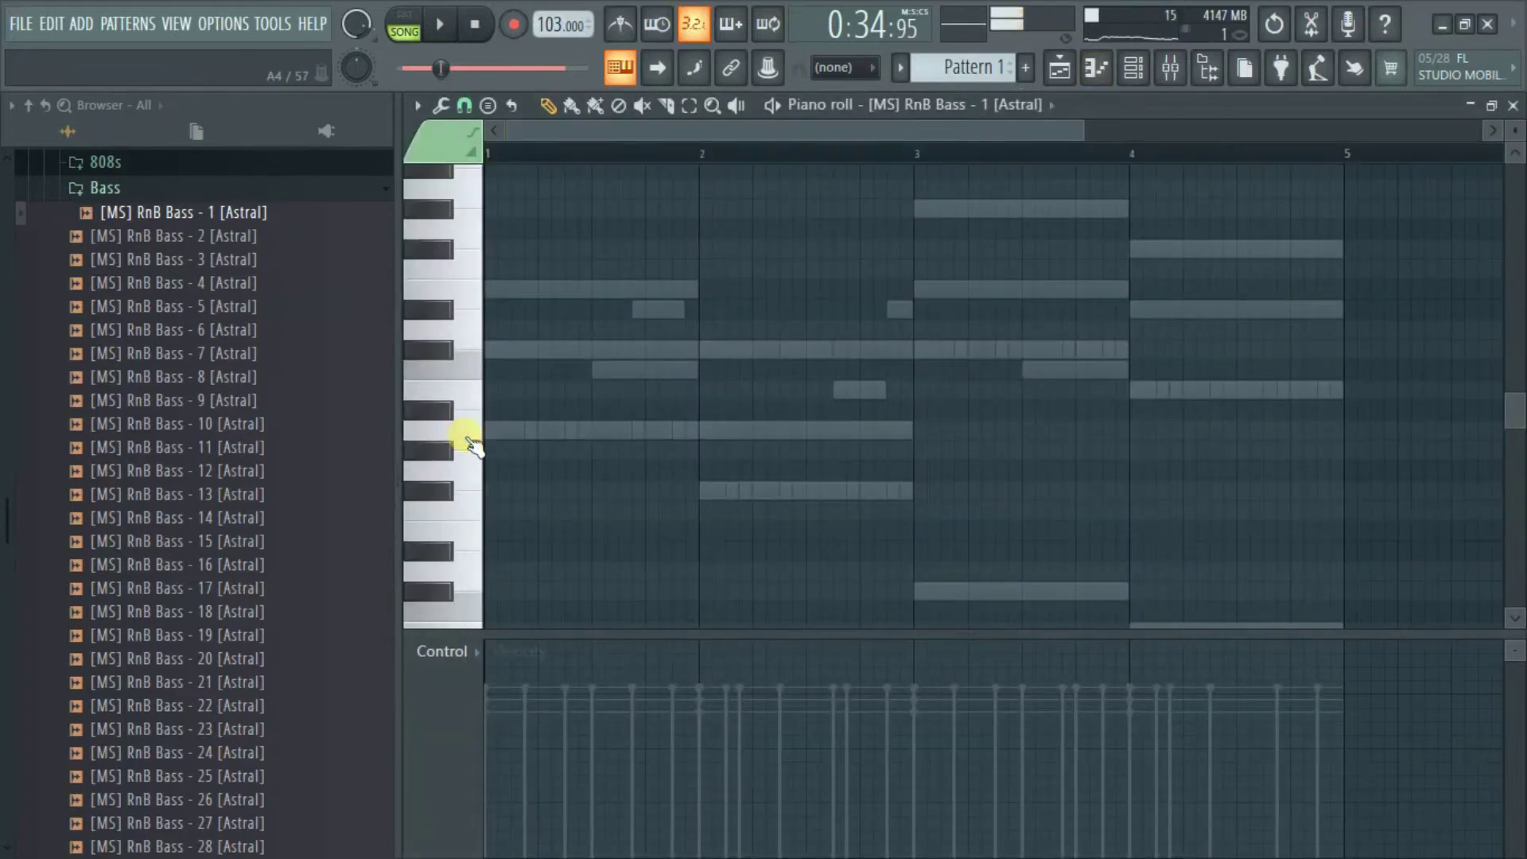
scroll(474, 445, "down", 5)
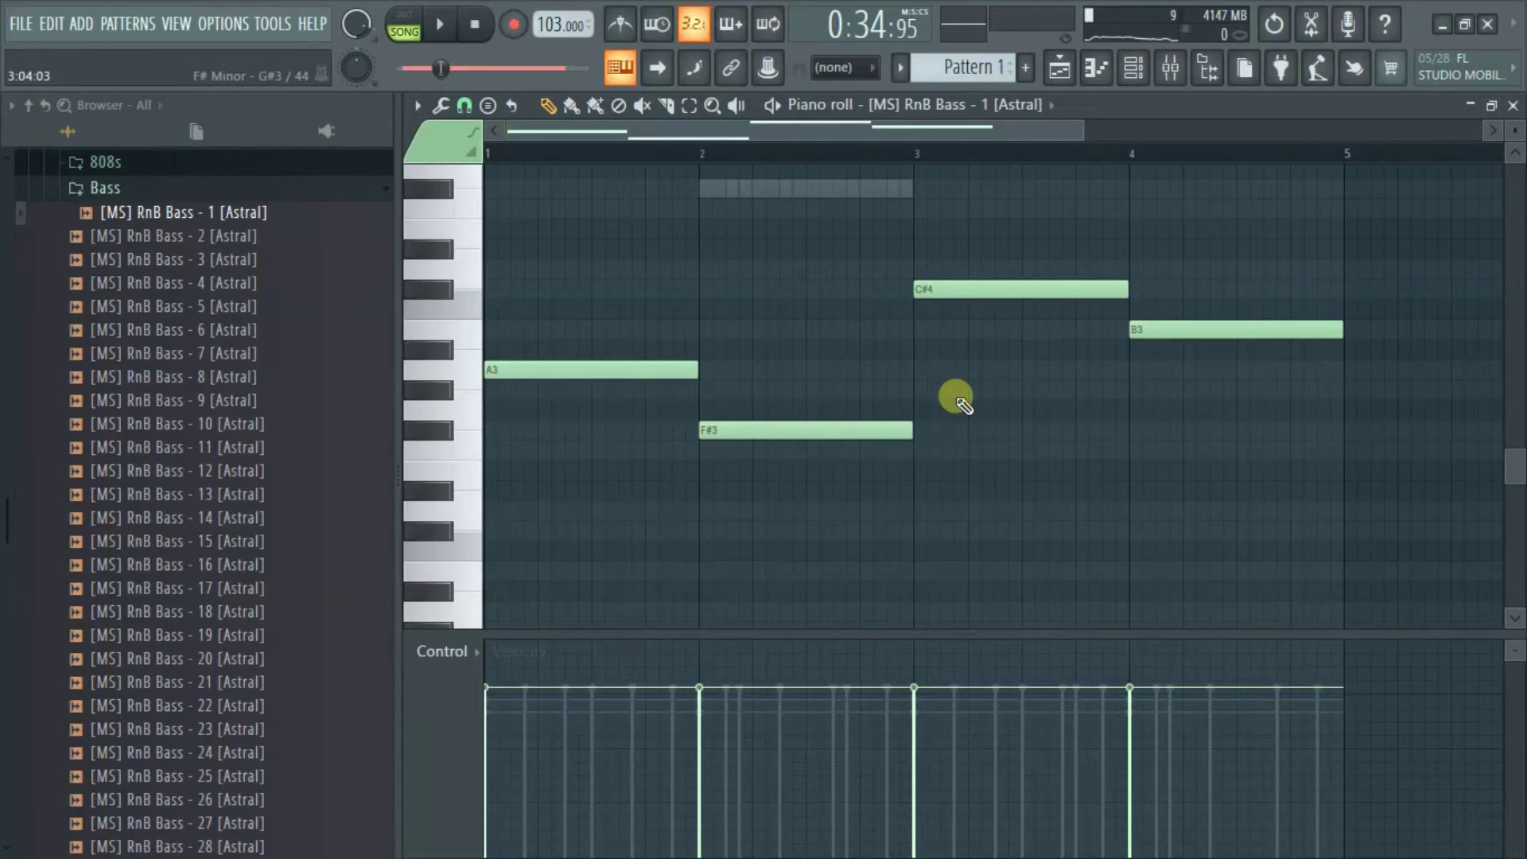
key("ctrl+Up")
key("space")
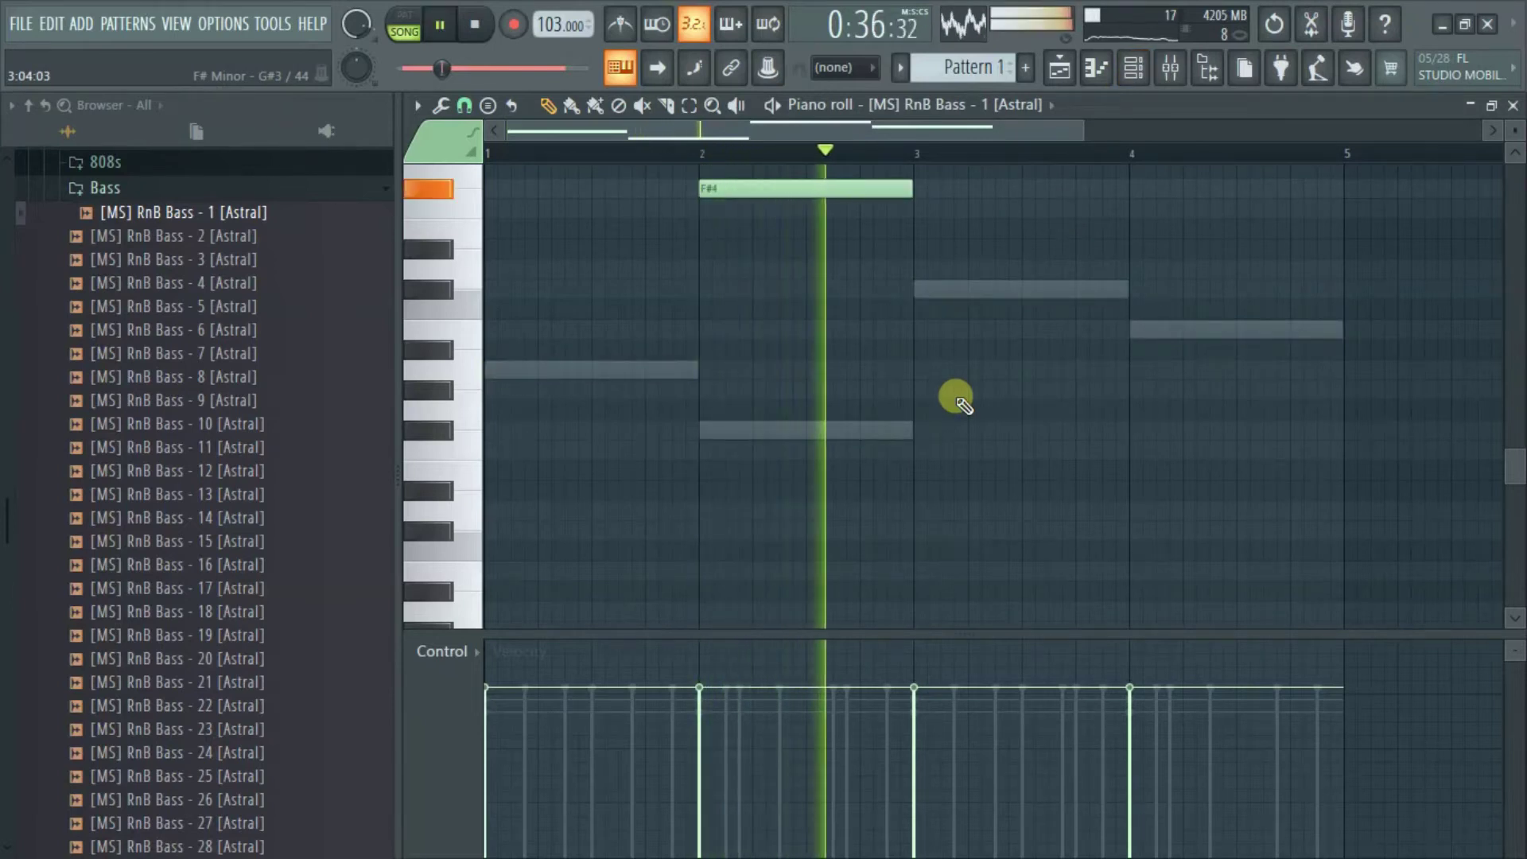
Lower the RnB Bass - 1 notes one octave to A4, F#4, C#5 and B4.
scroll(964, 404, "up", 5)
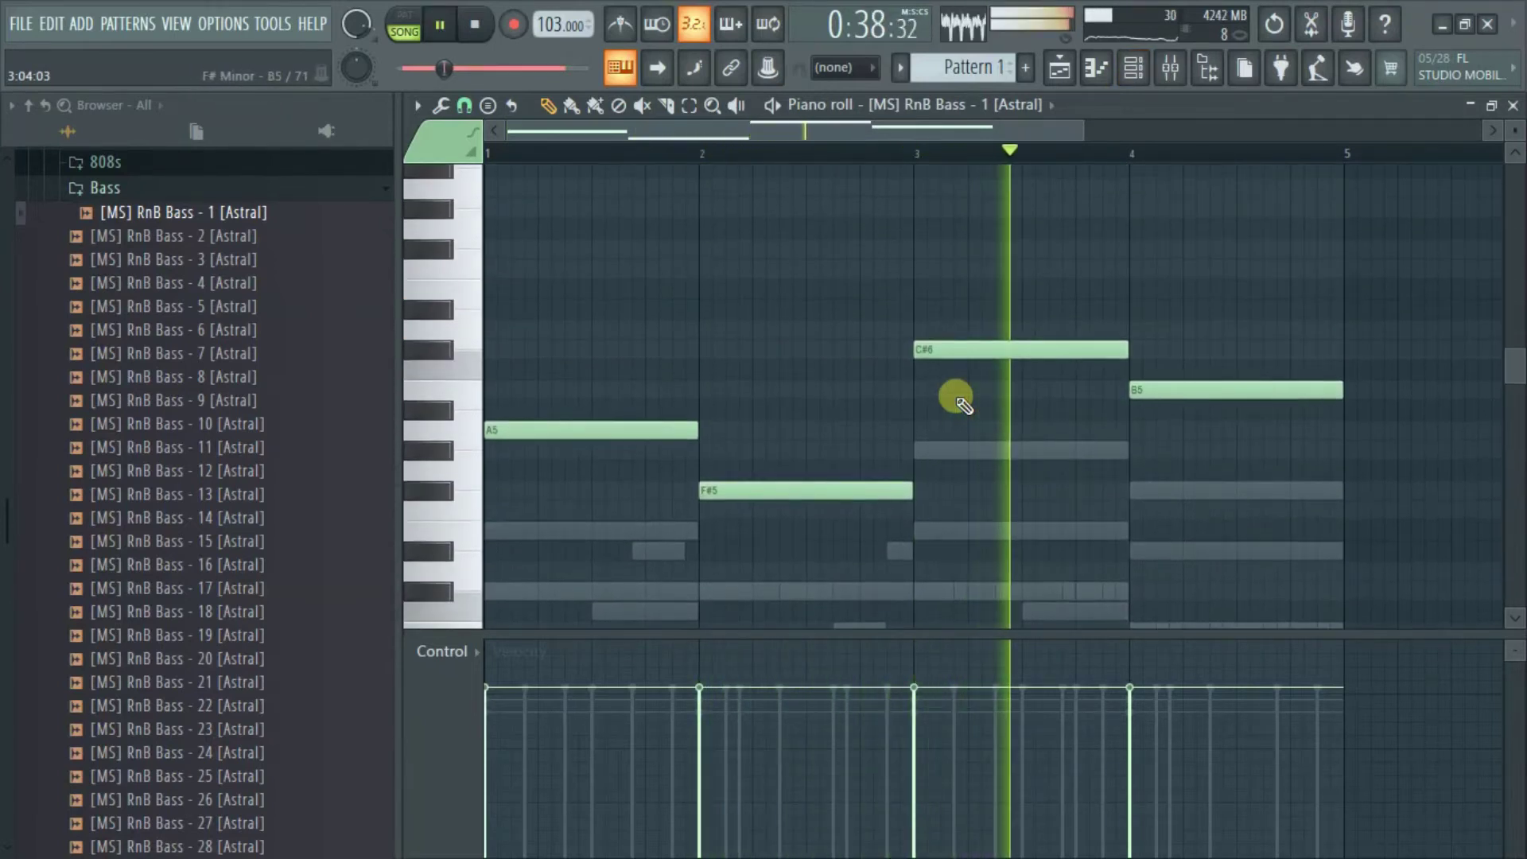
scroll(964, 404, "down", 1)
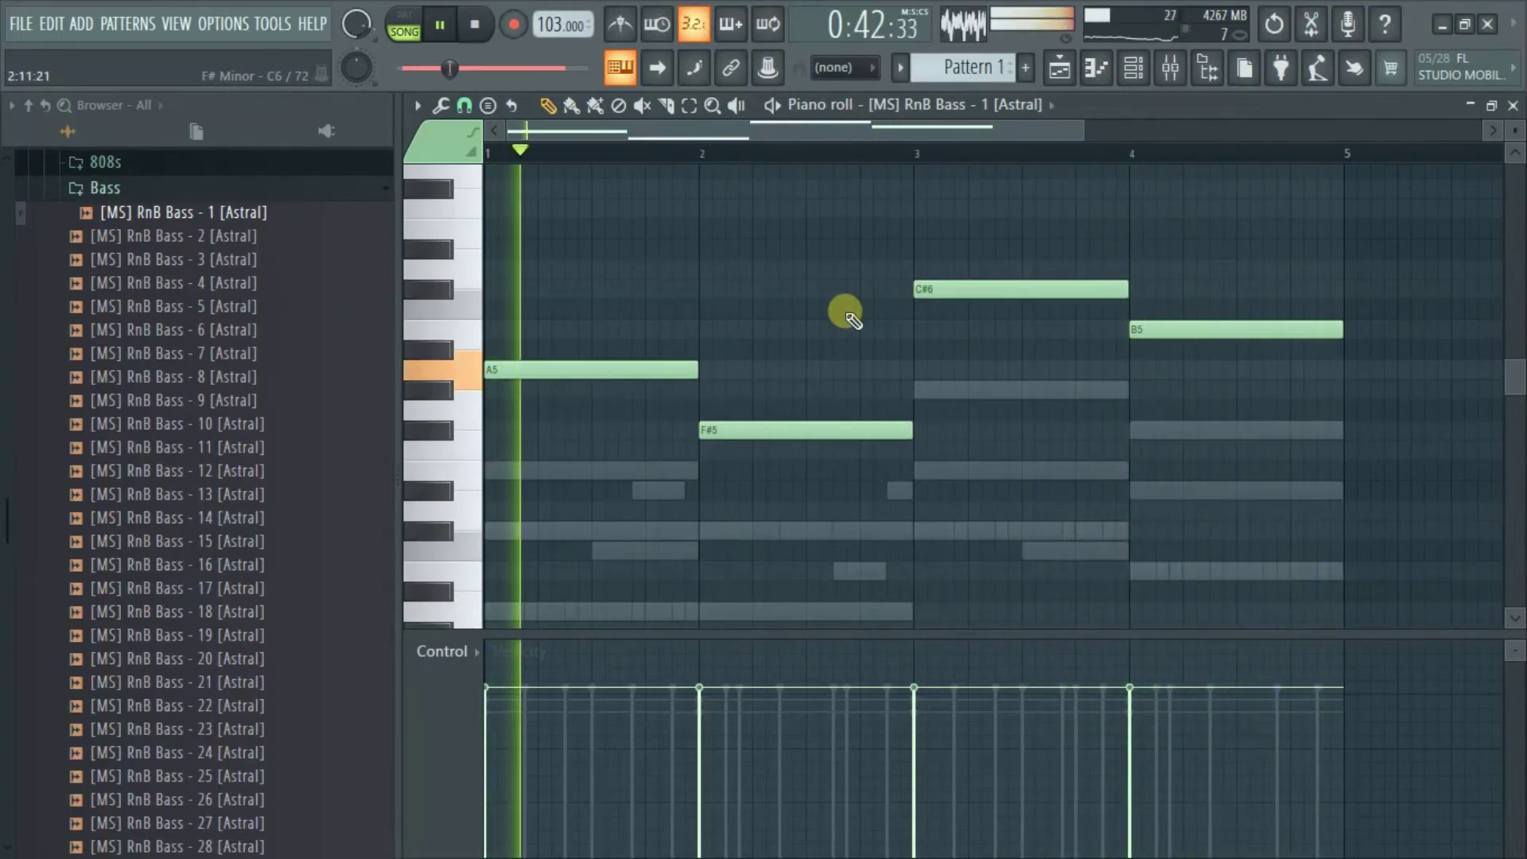
key("ctrl+Down")
scroll(852, 320, "down", 4)
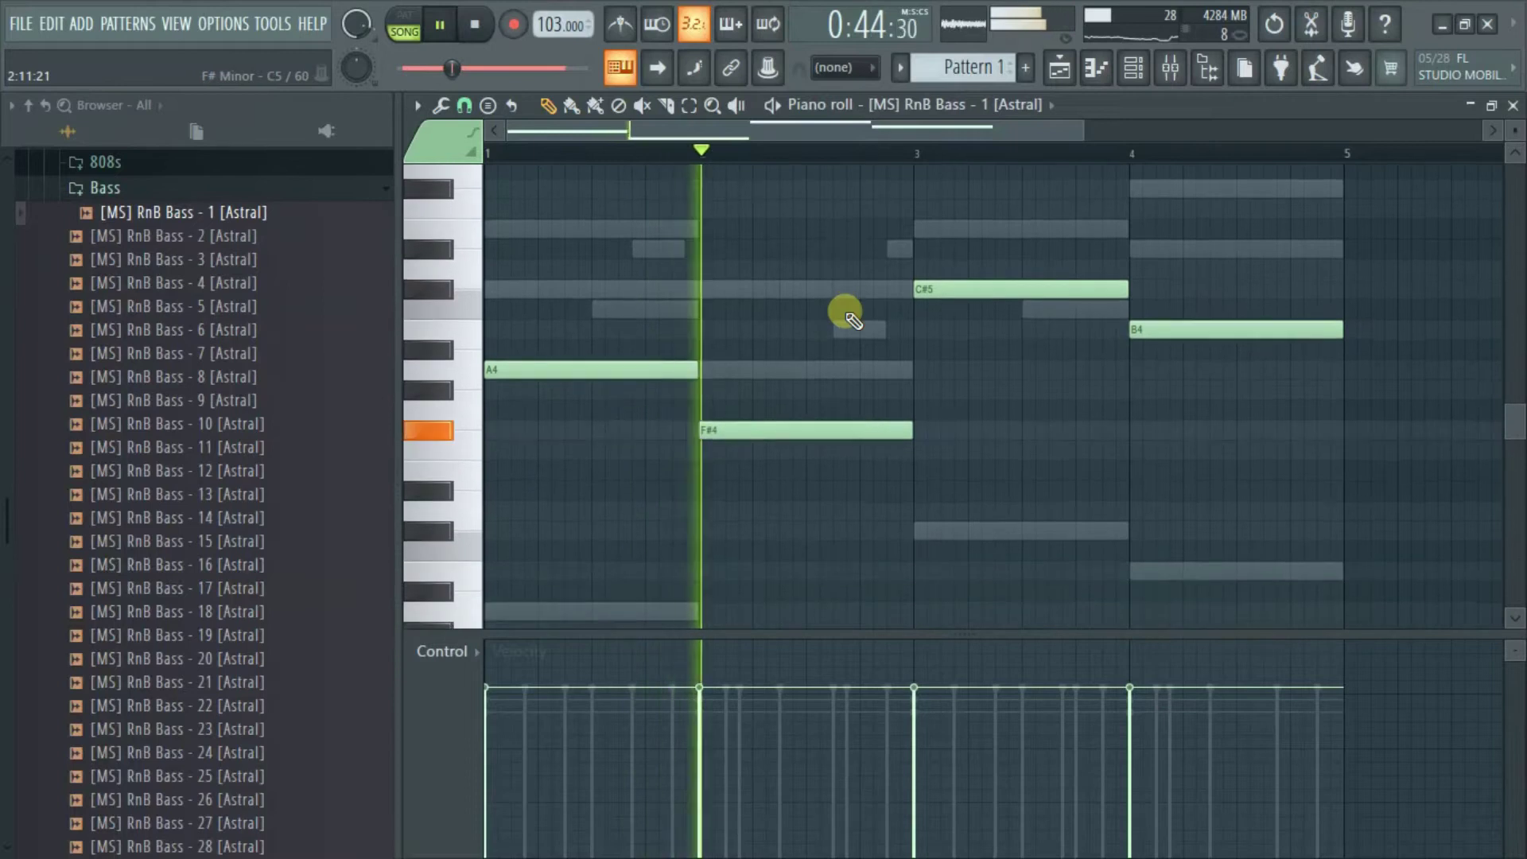
Set the RnB Bass - 1 channel volume to 67% and collapse the kit's Bass folder.
left_click(1135, 69)
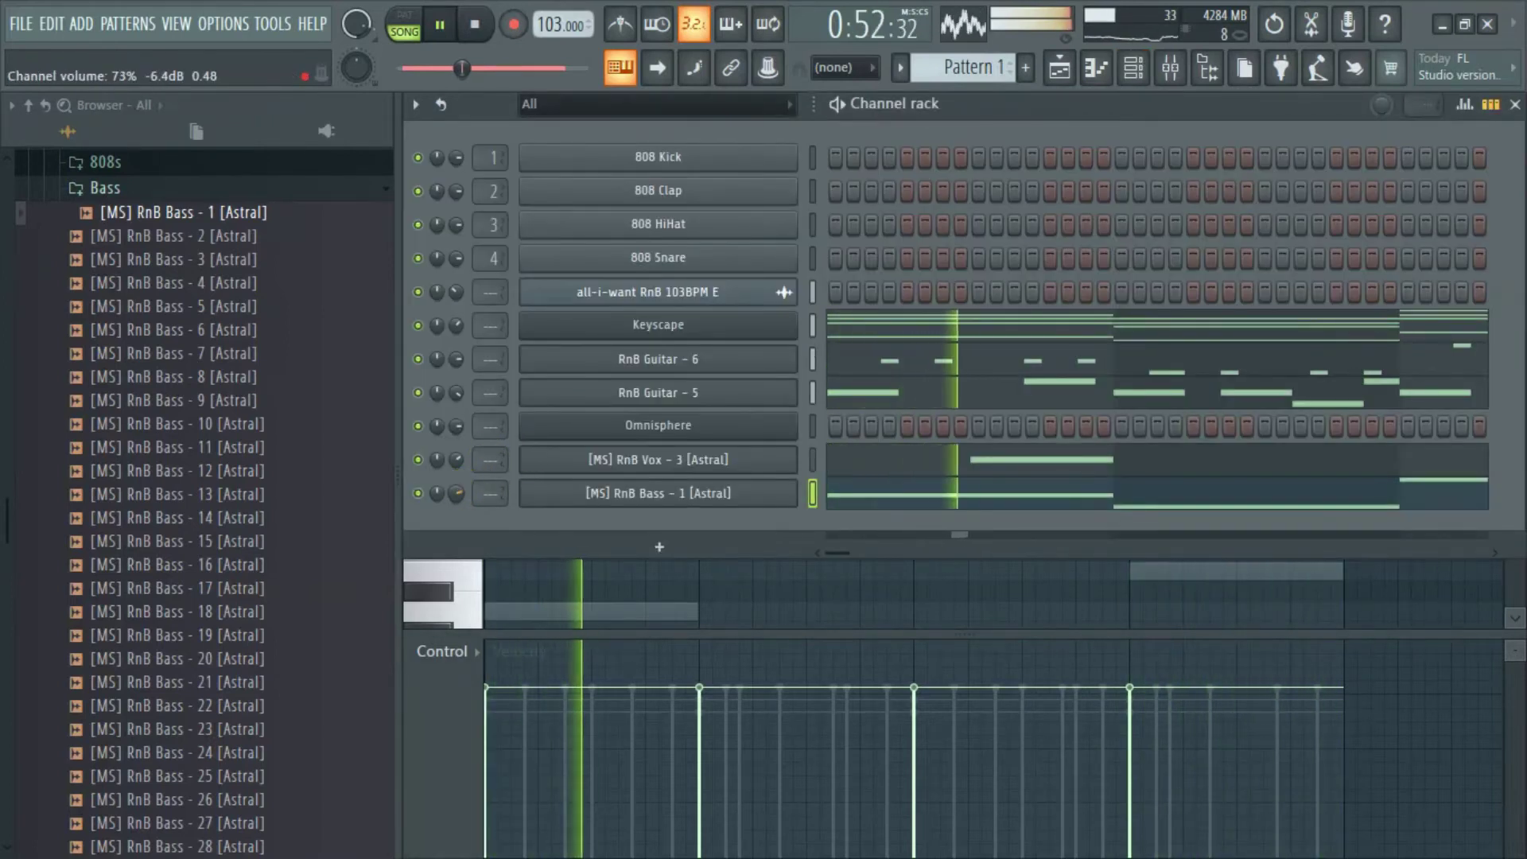
left_click_drag(458, 489, 458, 493)
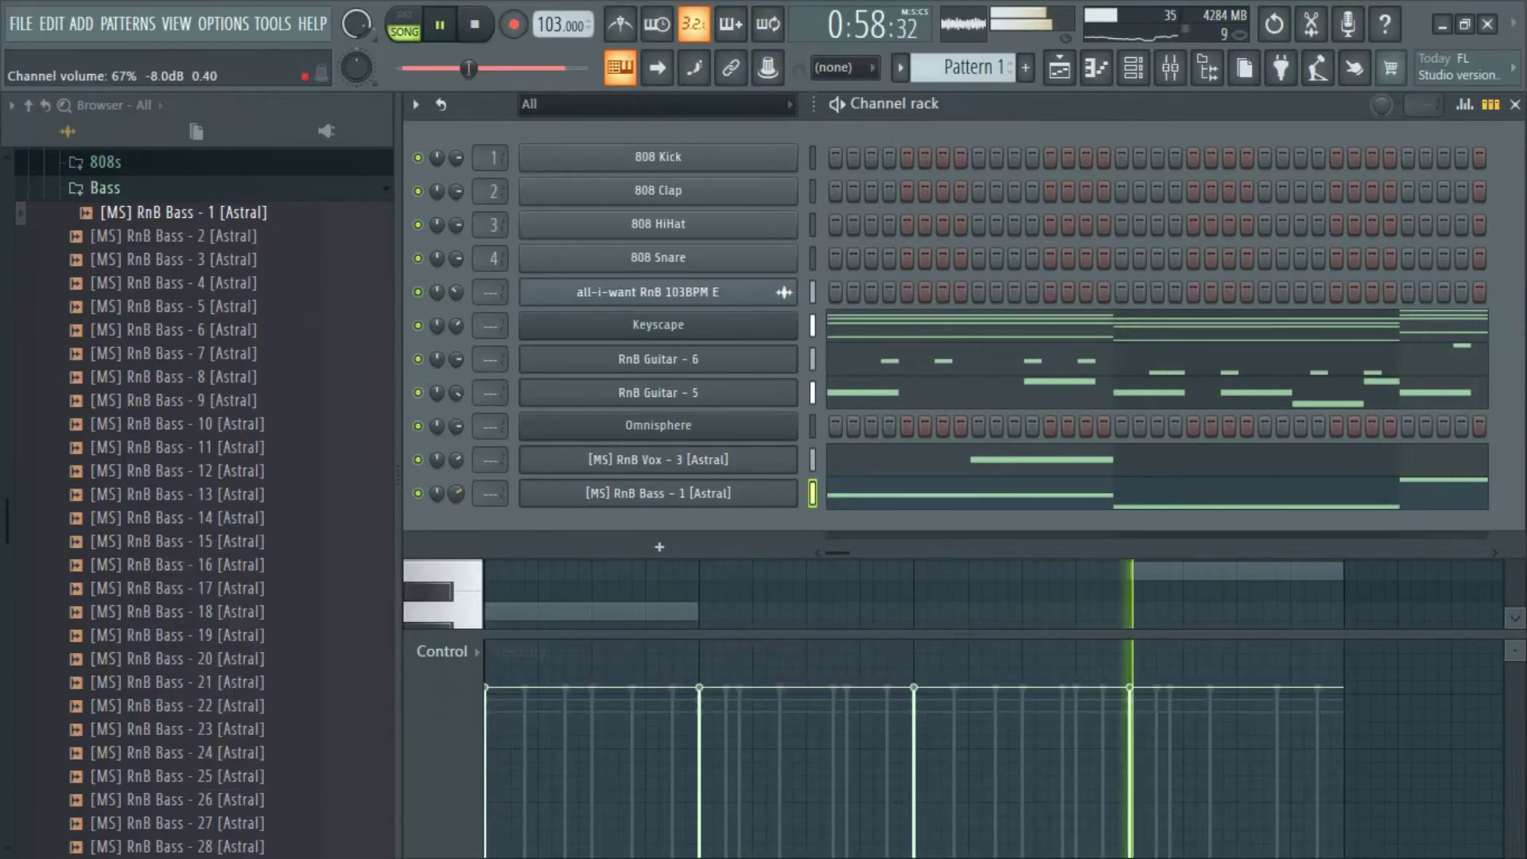
left_click_drag(456, 493, 463, 493)
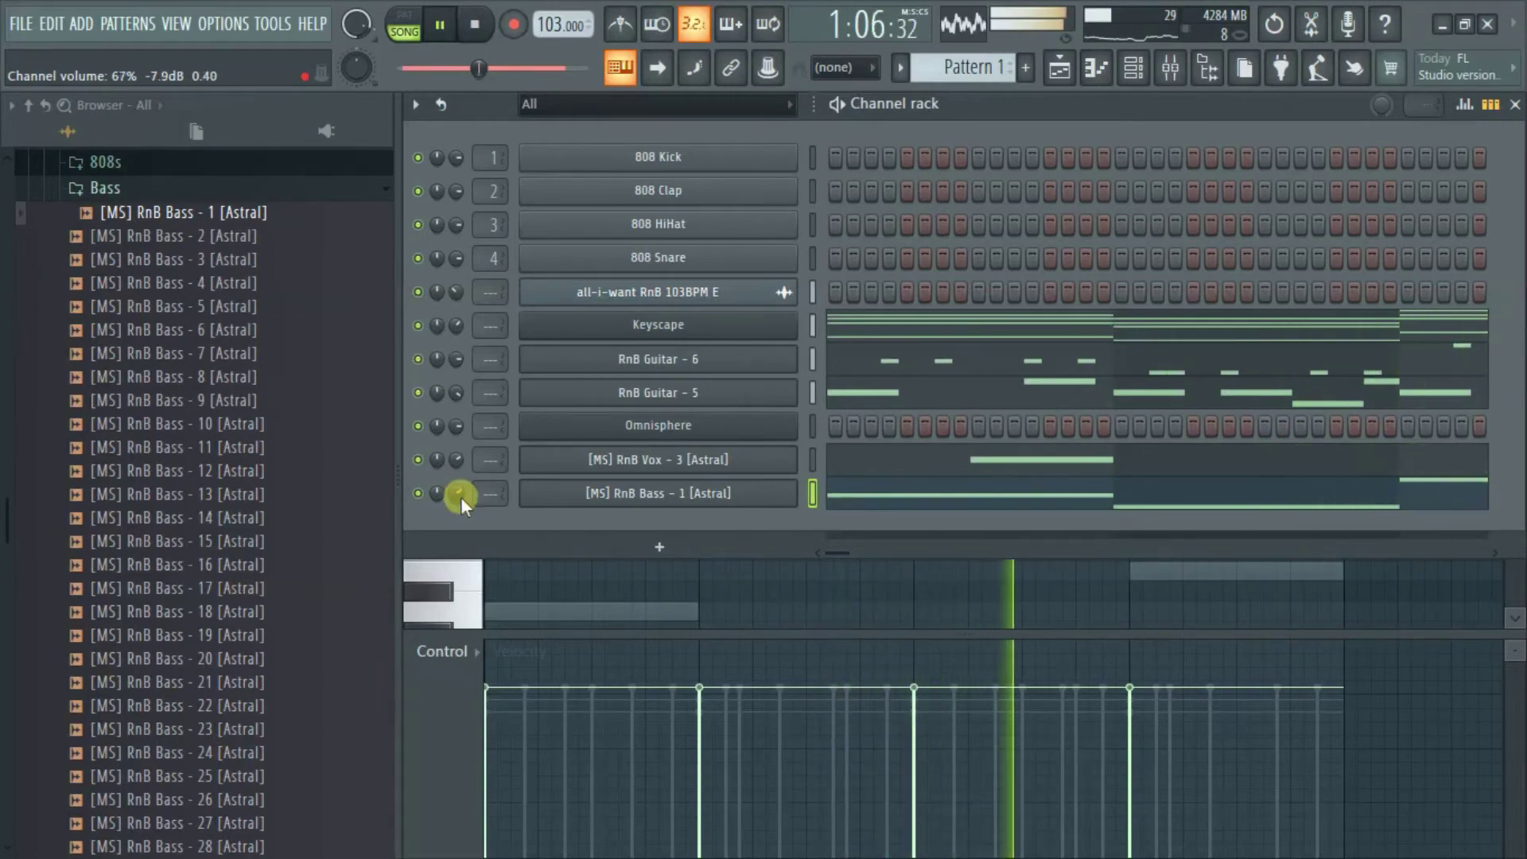
left_click(111, 188)
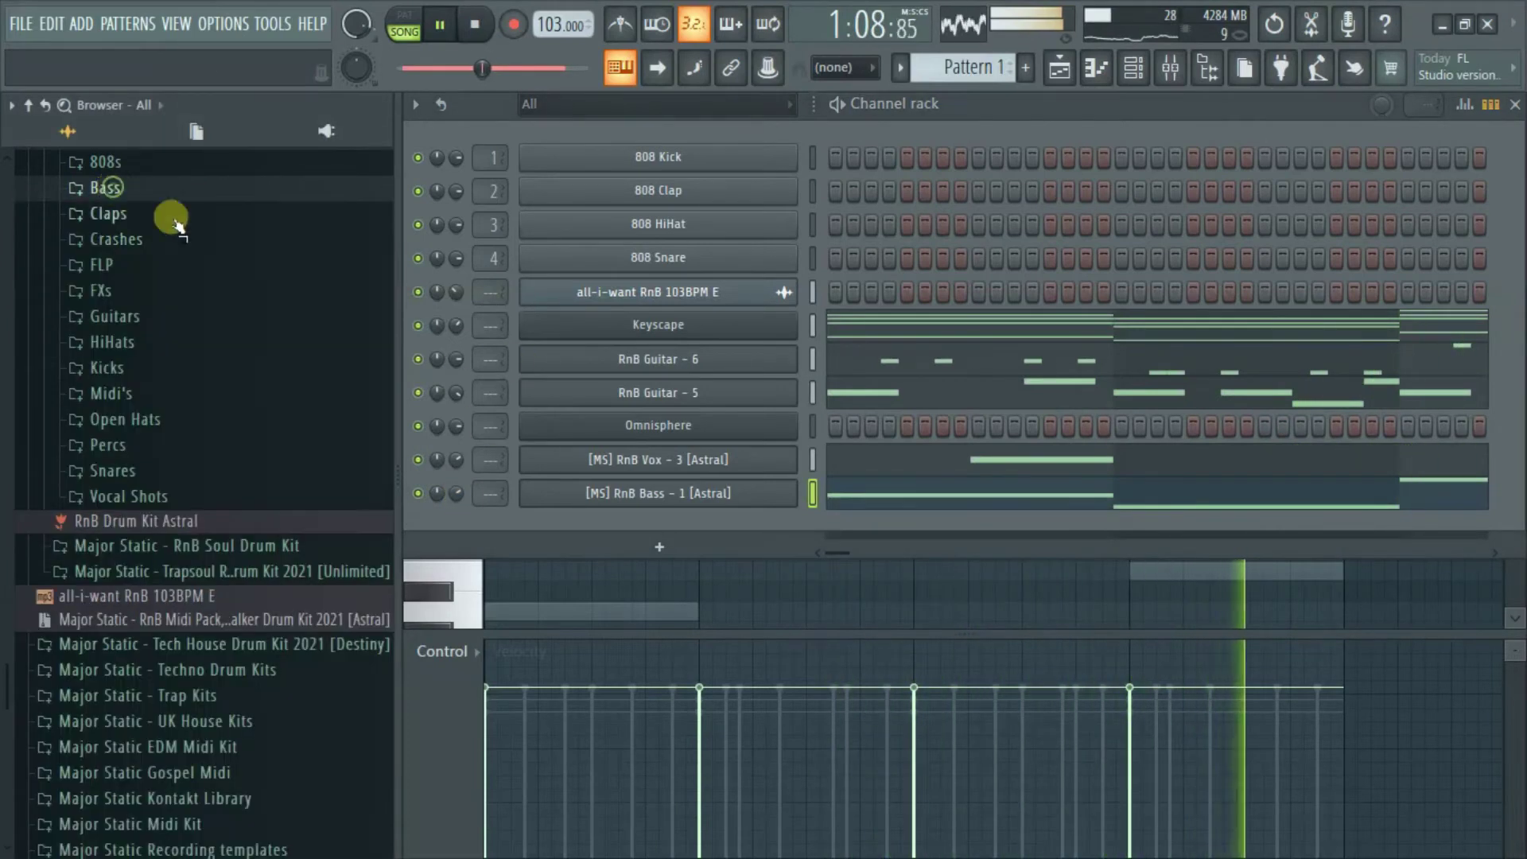
Restart the song and write a half-bar Omnisphere chord of A4, C#5 and E5 in the second half of bar 1.
left_click(690, 427)
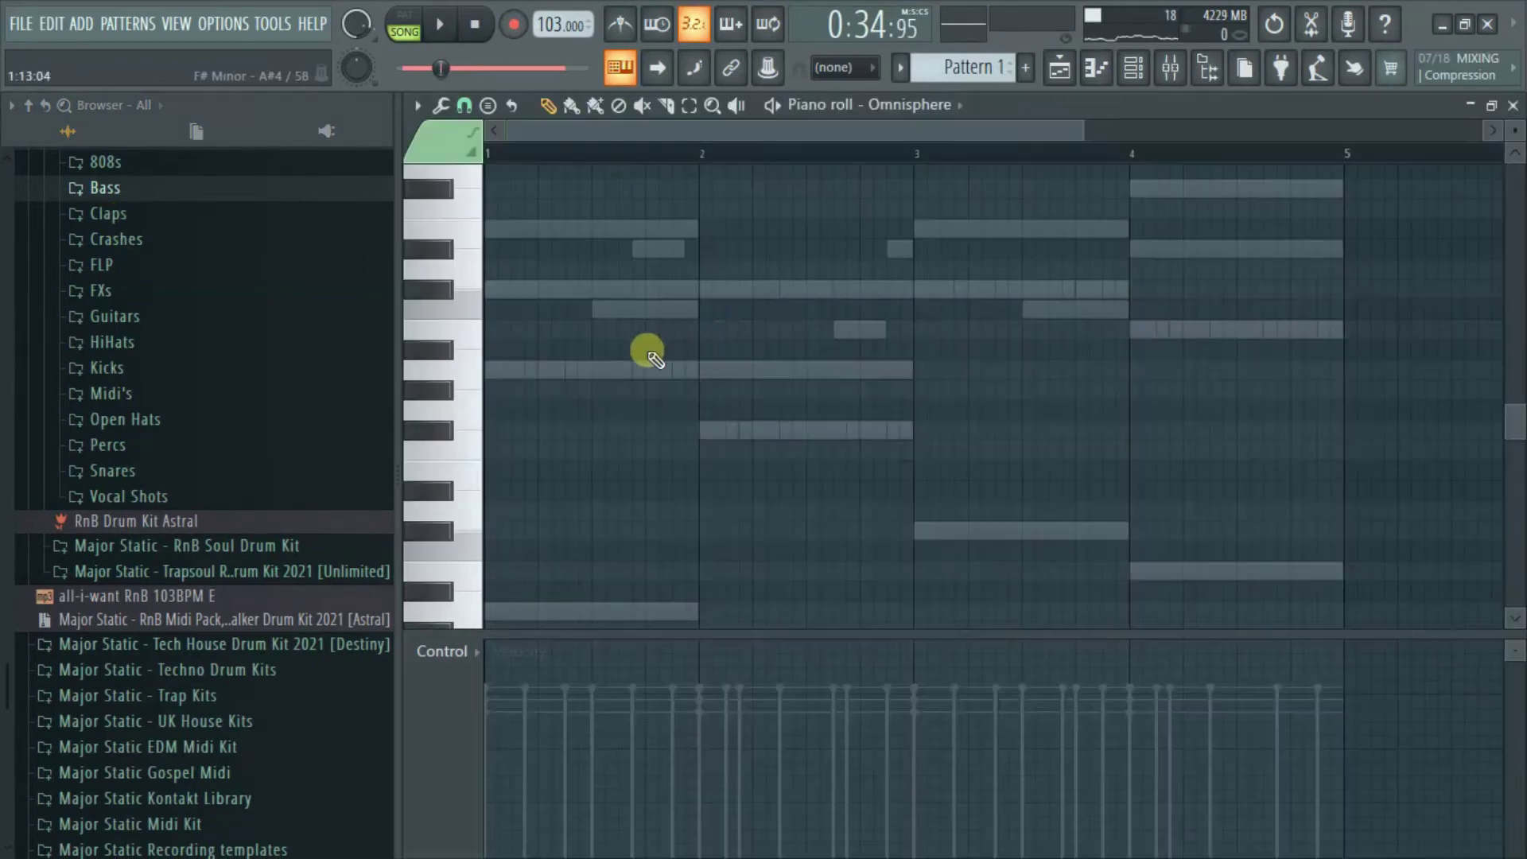
key("space")
left_click(476, 26)
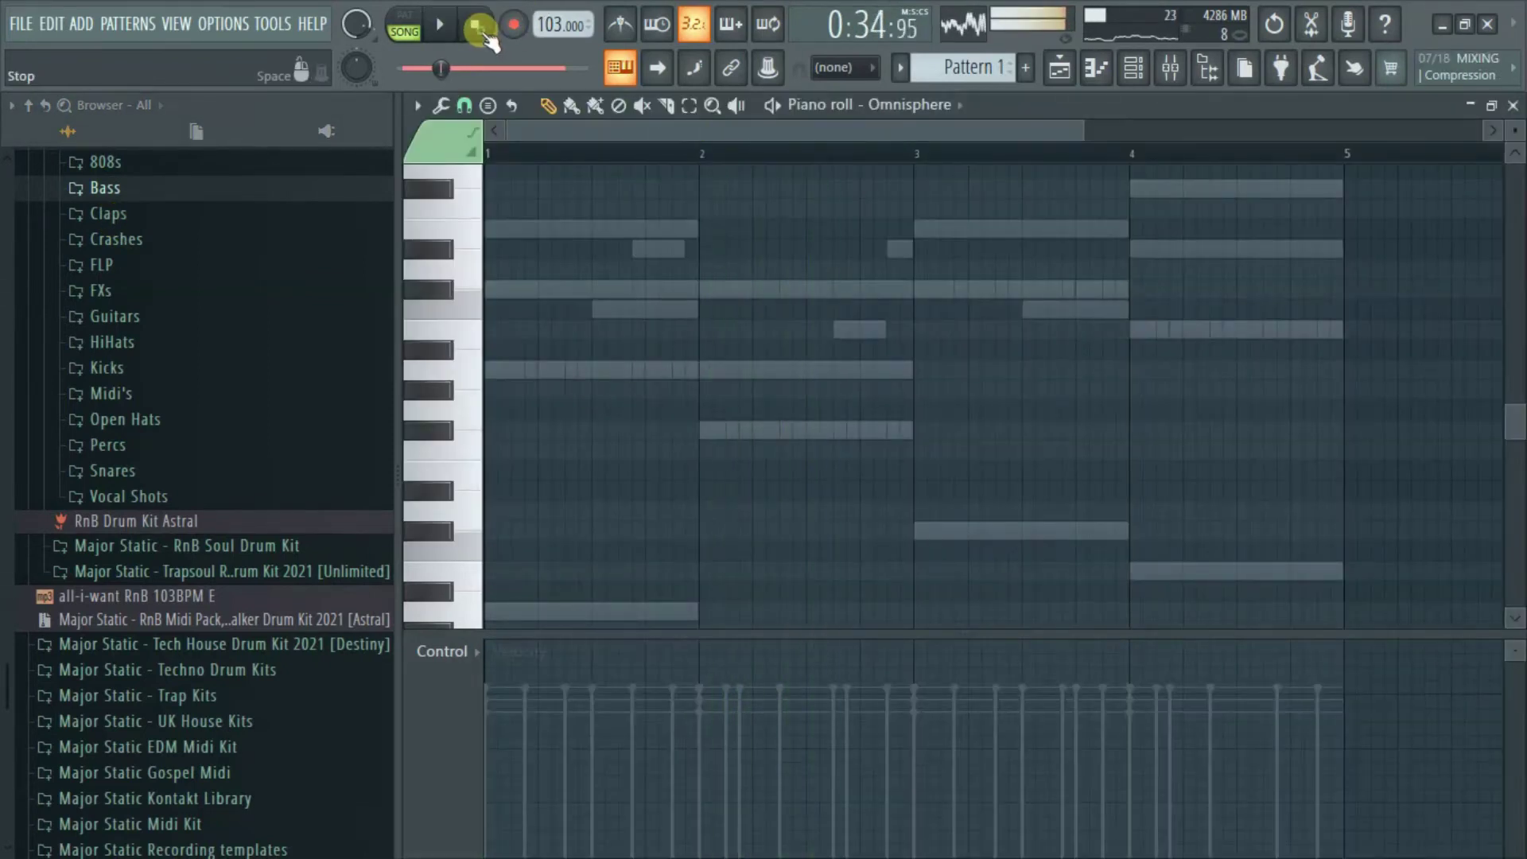
left_click(460, 33)
left_click(592, 367)
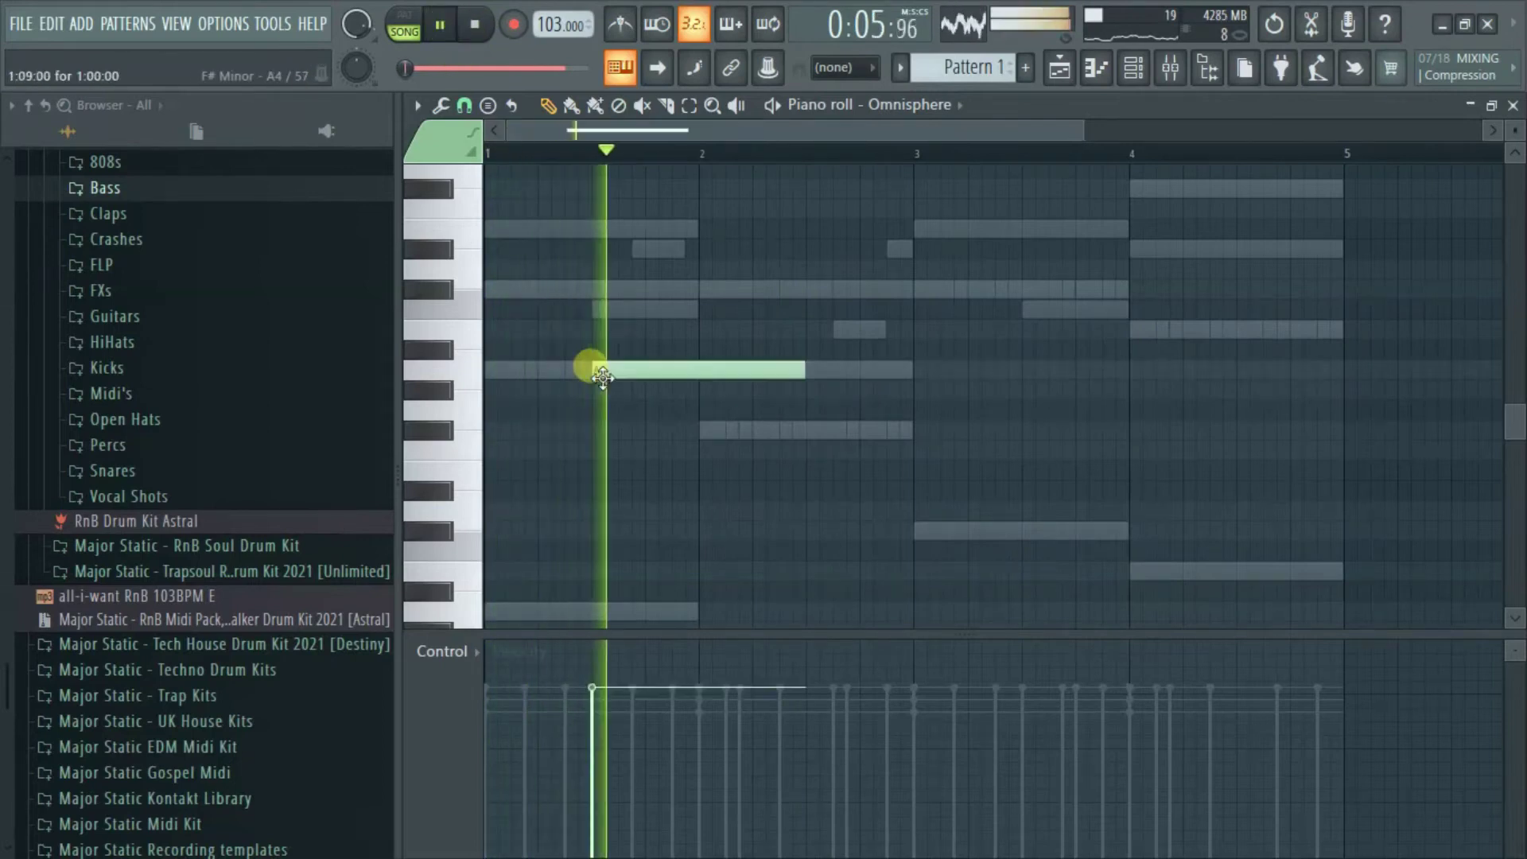
left_click_drag(799, 371, 691, 364)
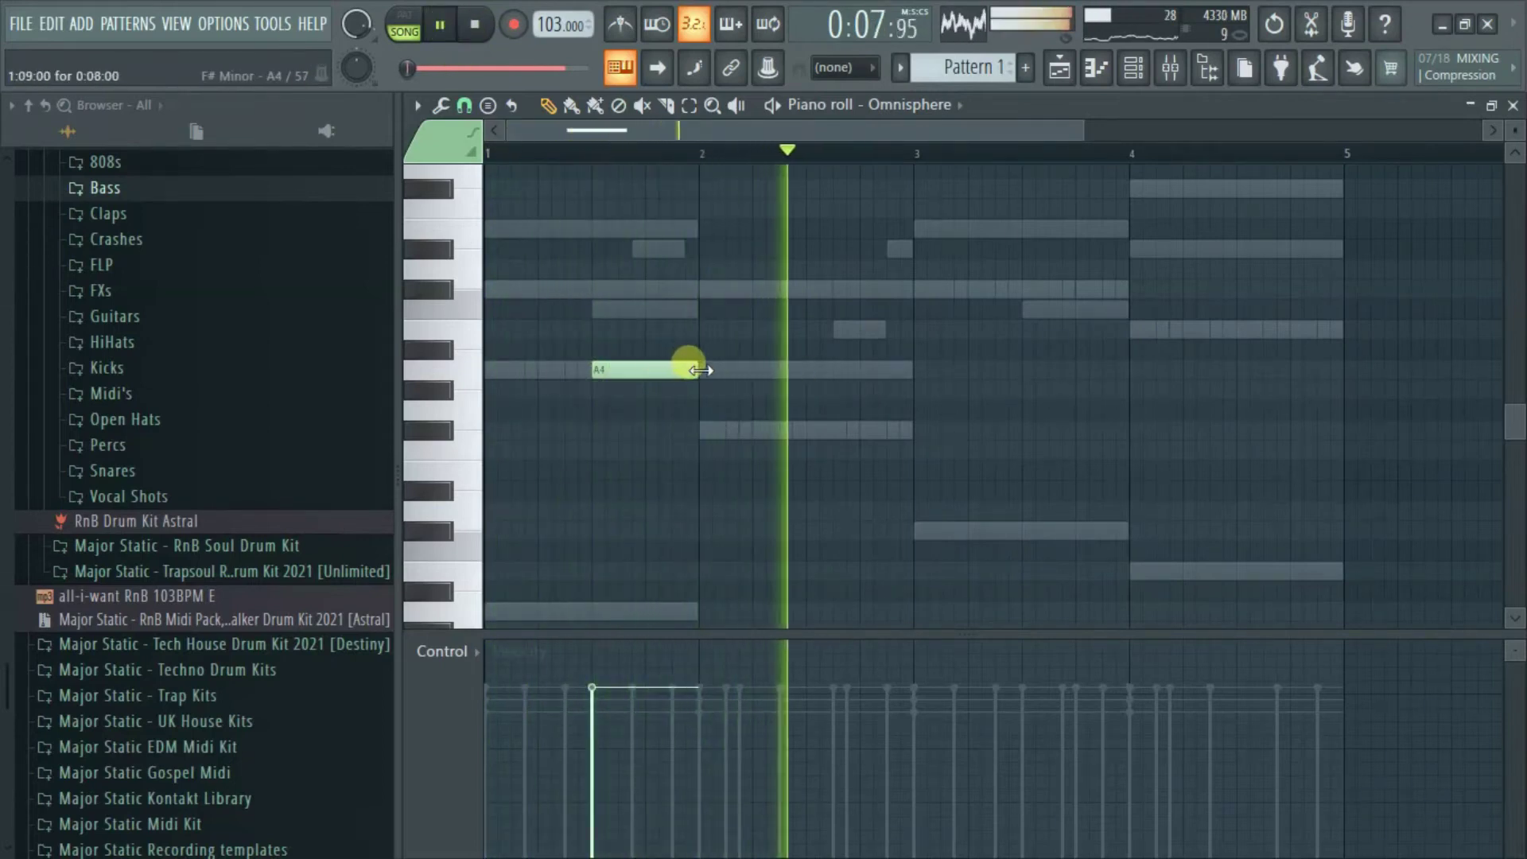
left_click(596, 289)
left_click(594, 228)
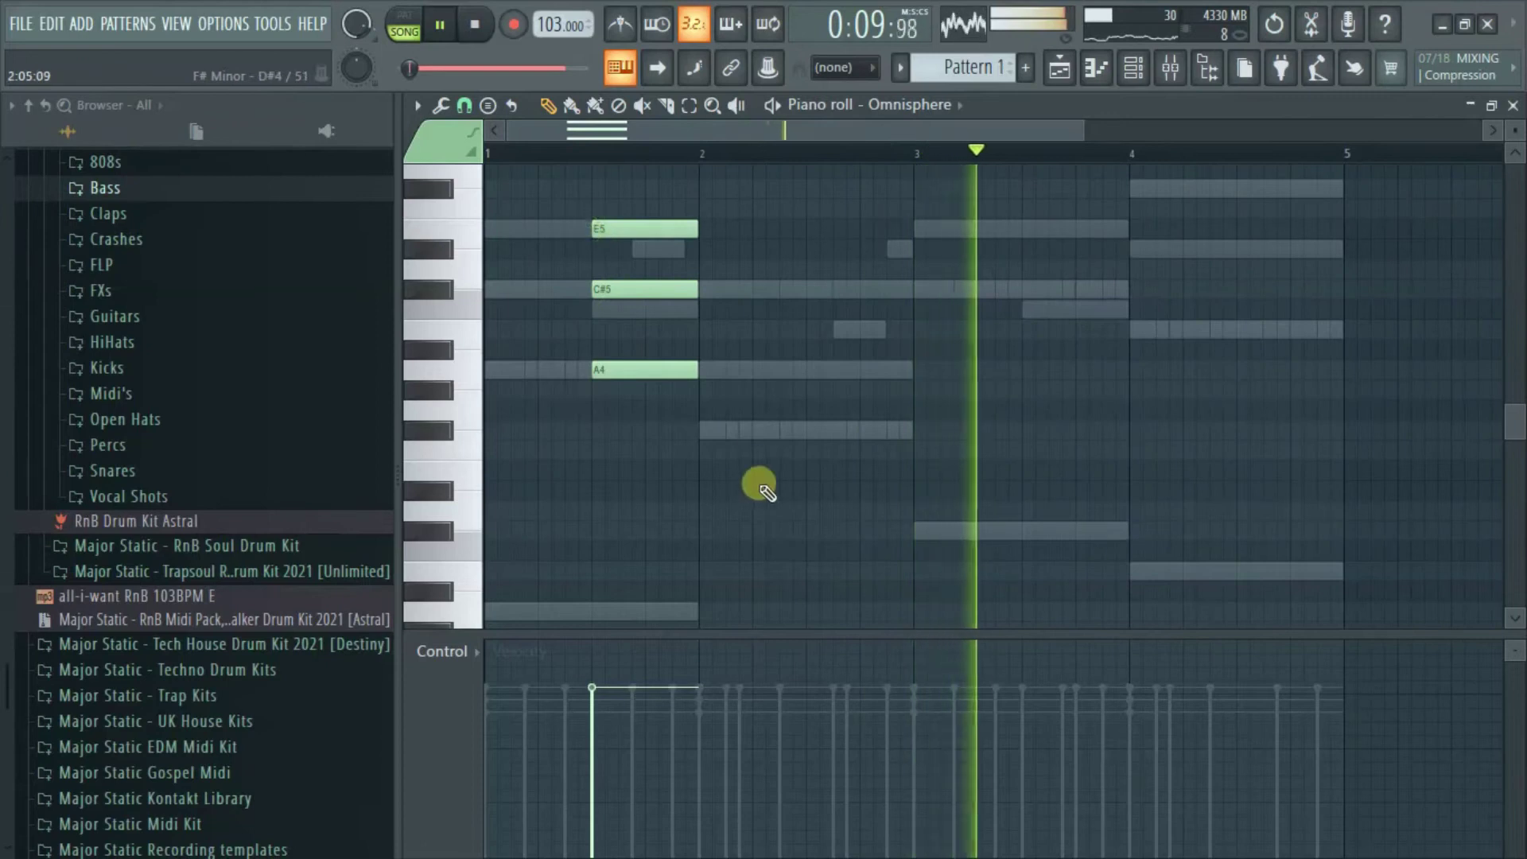
Write half-bar Omnisphere chords in the second halves of bars 2, 3 and 4: F#4-A4-C#5, C#5-E5-G#5 and B4-D#5-F#5.
left_click(820, 432)
left_click(807, 369)
left_click(808, 290)
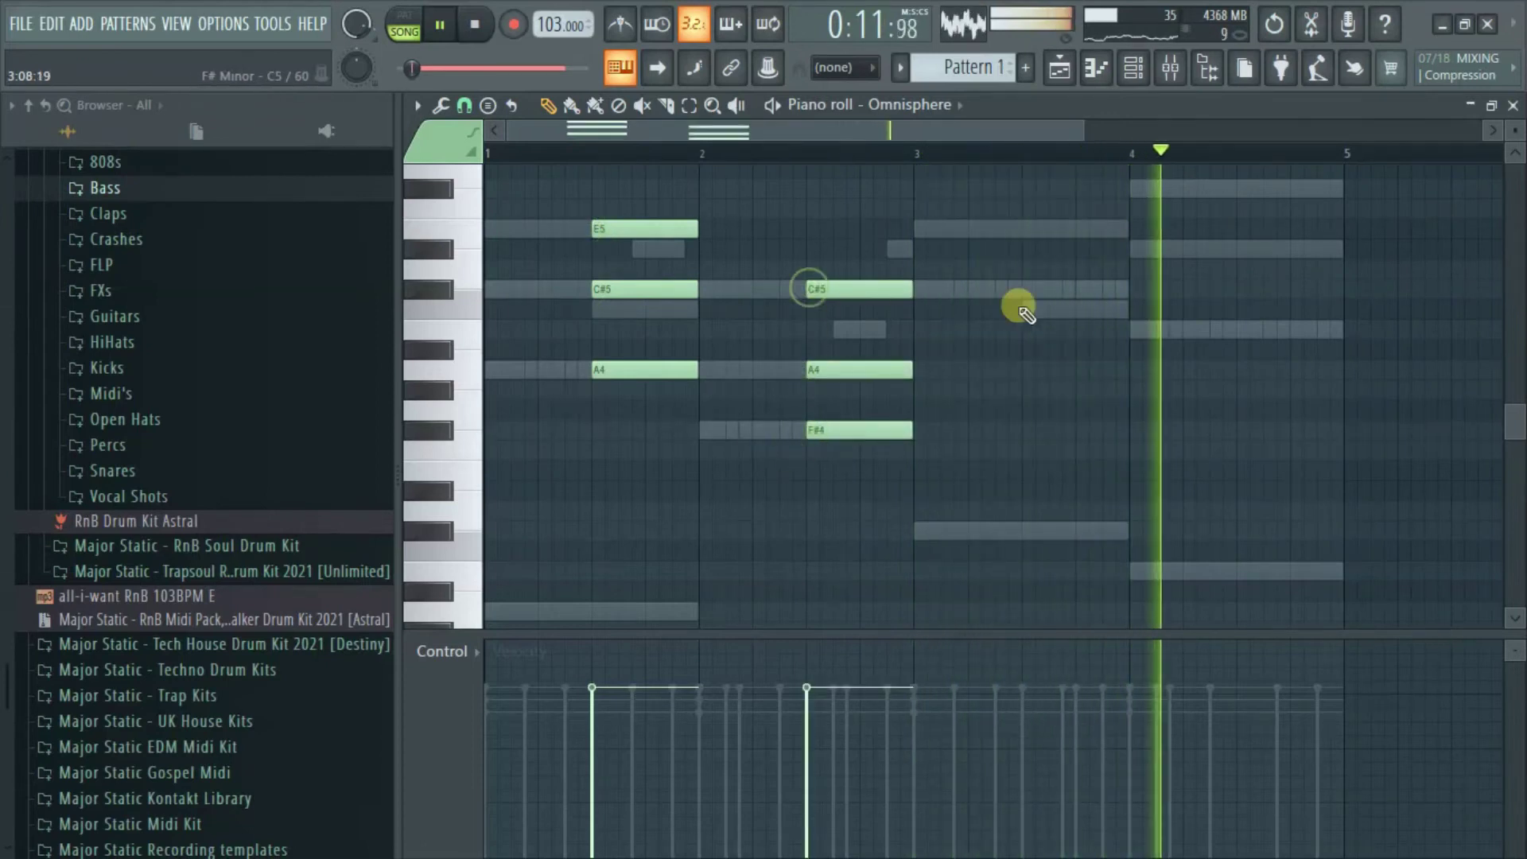
left_click(1024, 290)
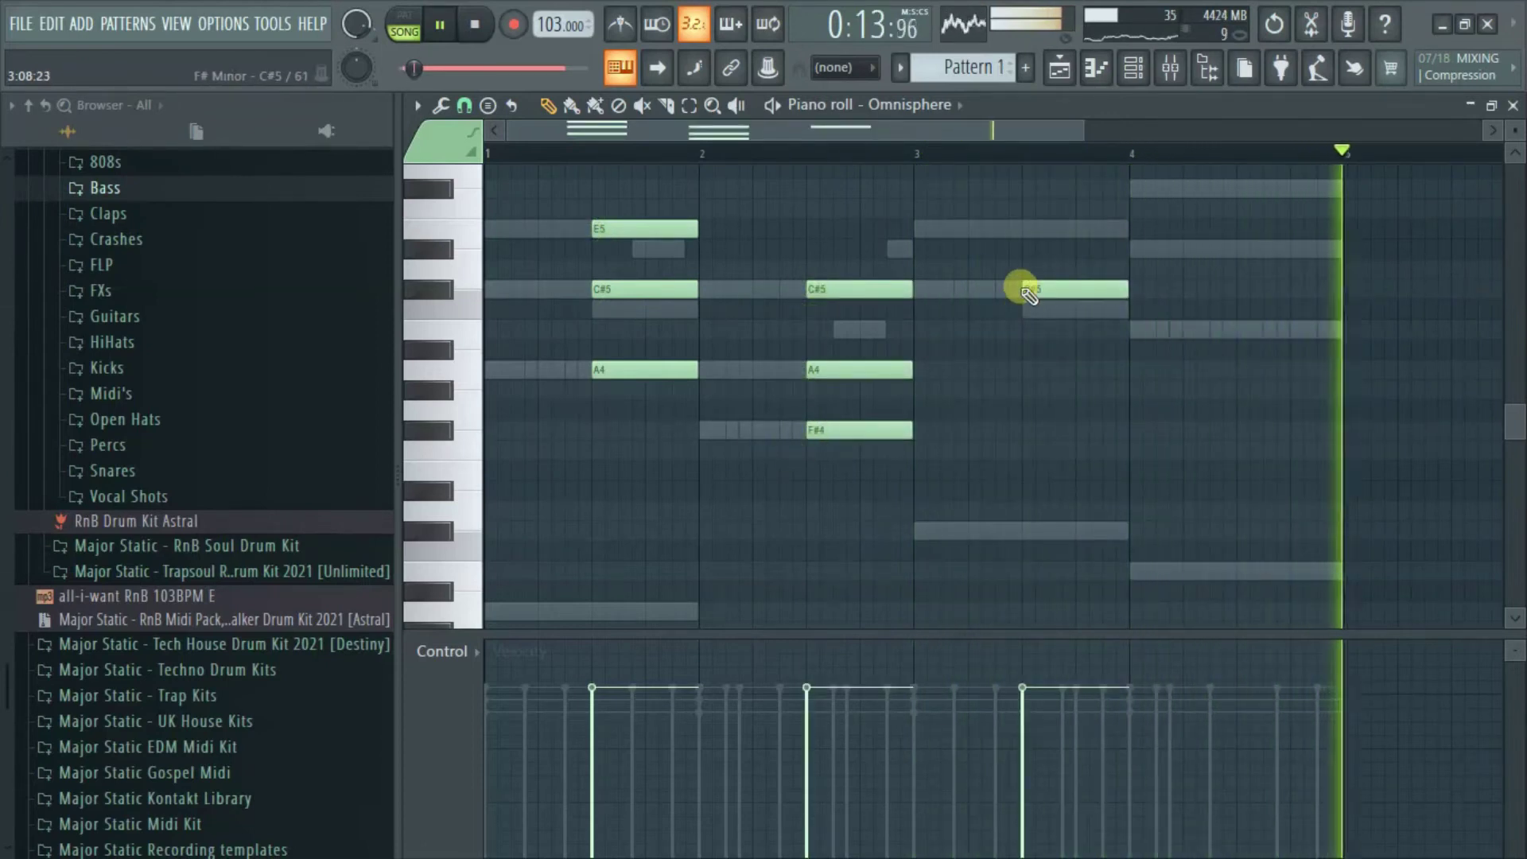
scroll(1021, 292, "up", 1)
left_click(1024, 289)
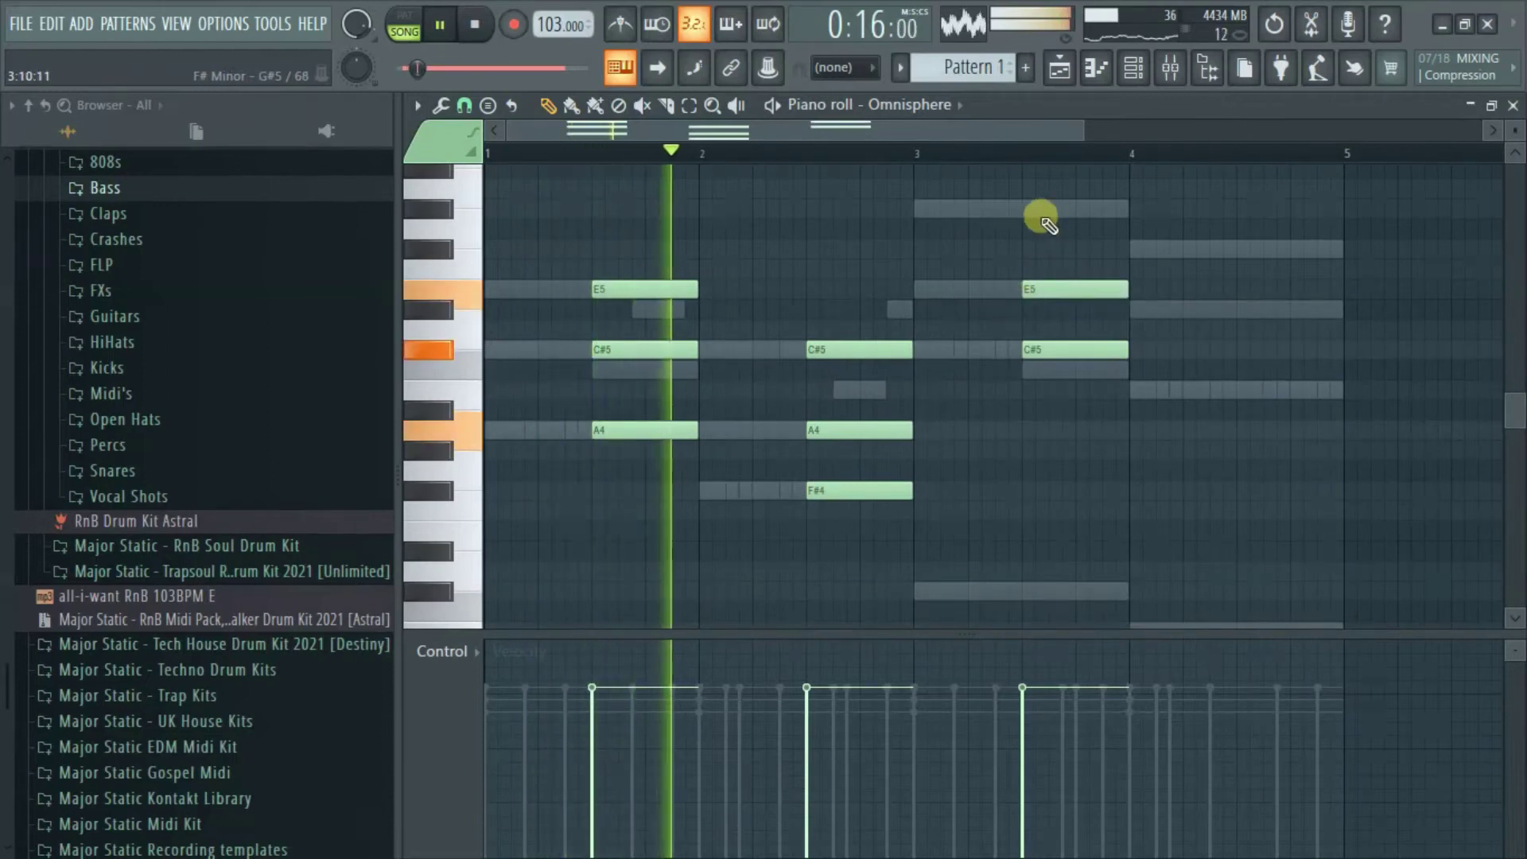
left_click(1039, 208)
left_click_drag(1069, 207, 1059, 206)
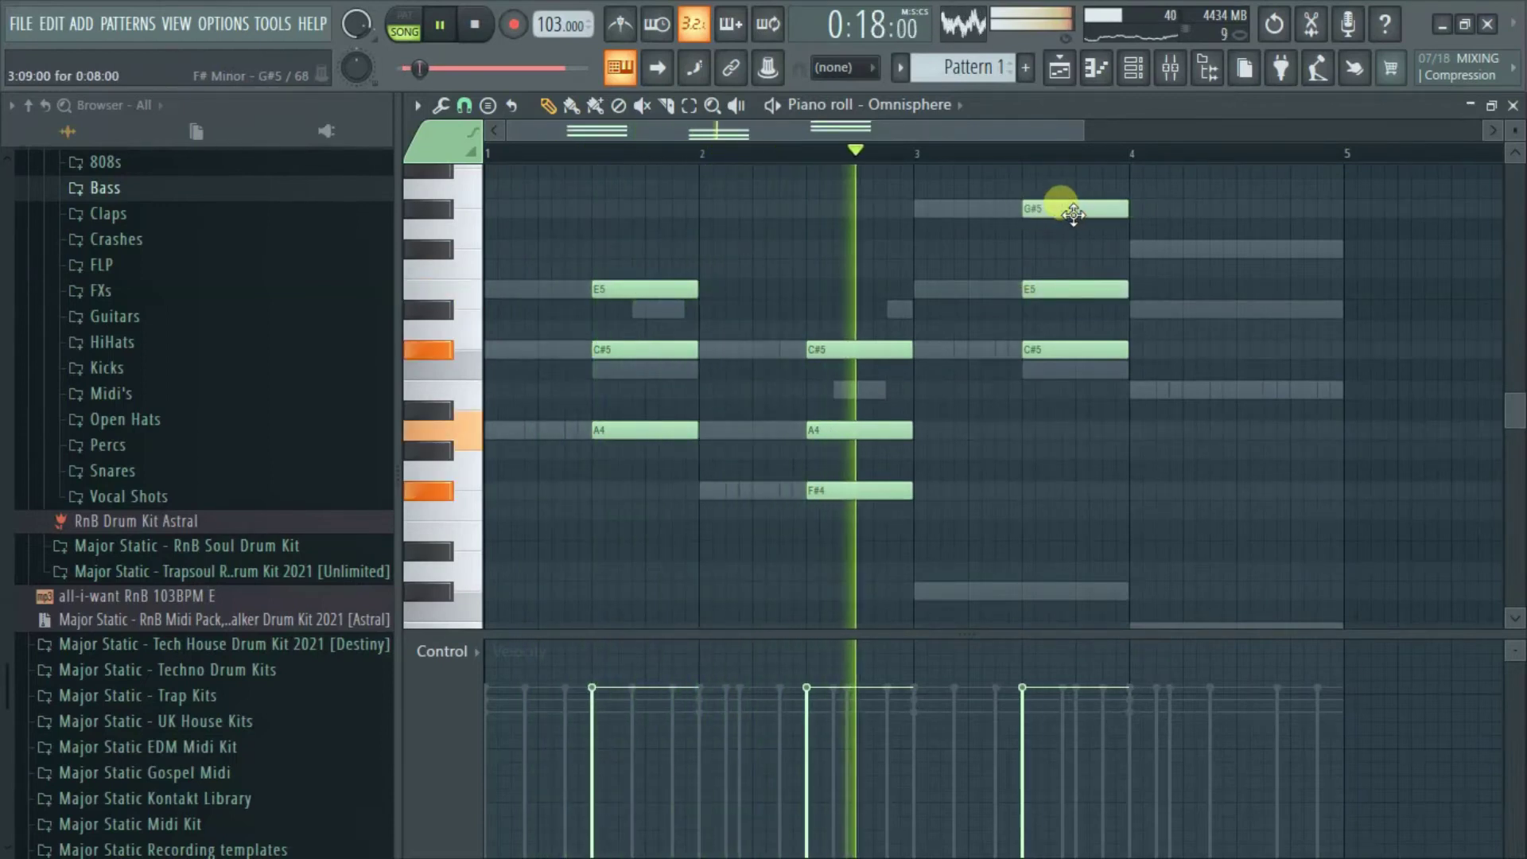
left_click(1239, 390)
left_click(1239, 310)
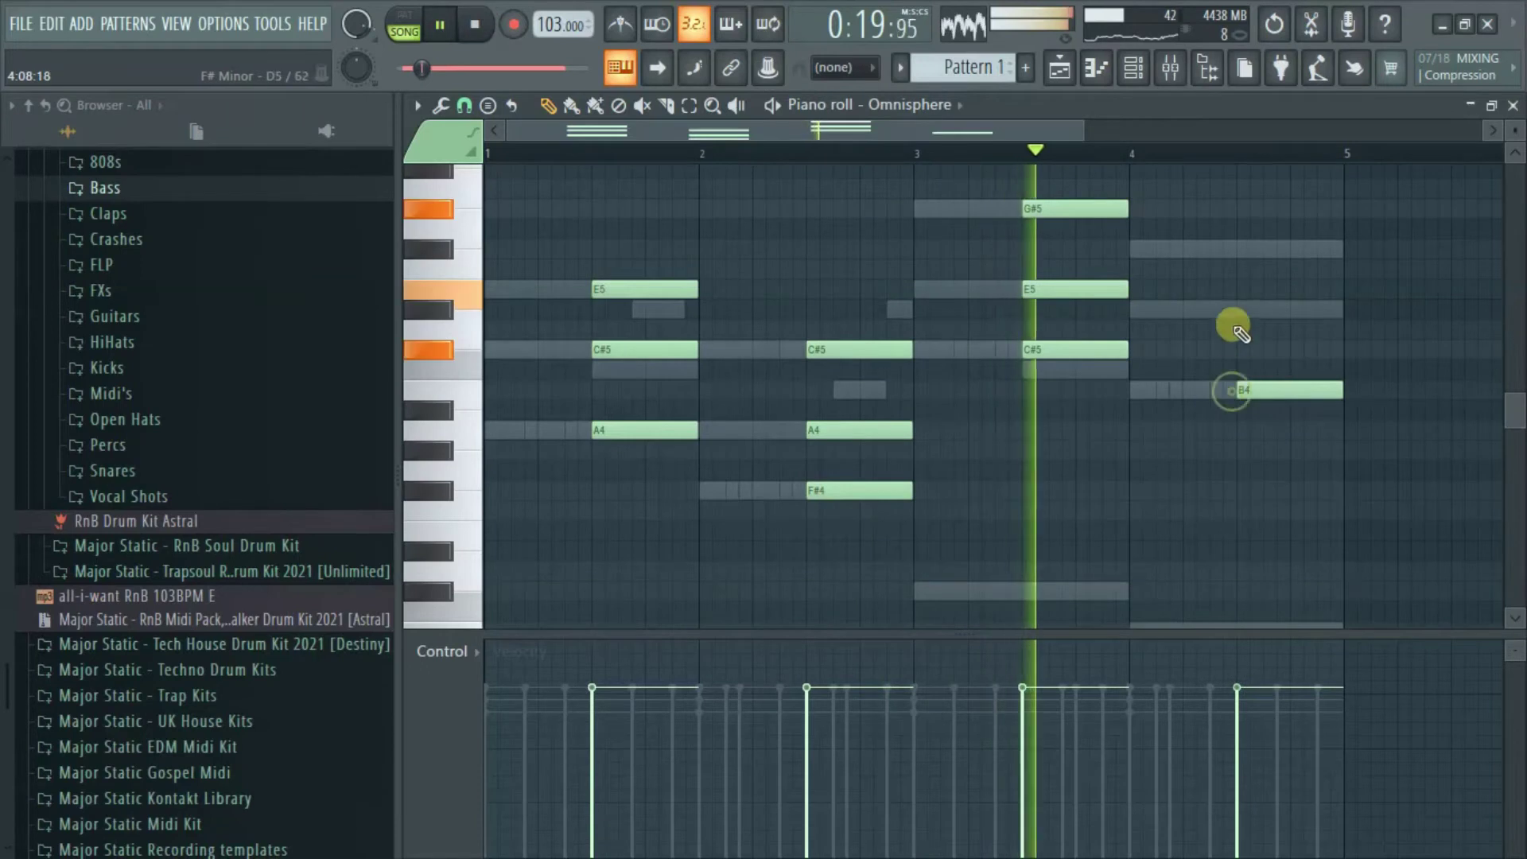
left_click(1239, 249)
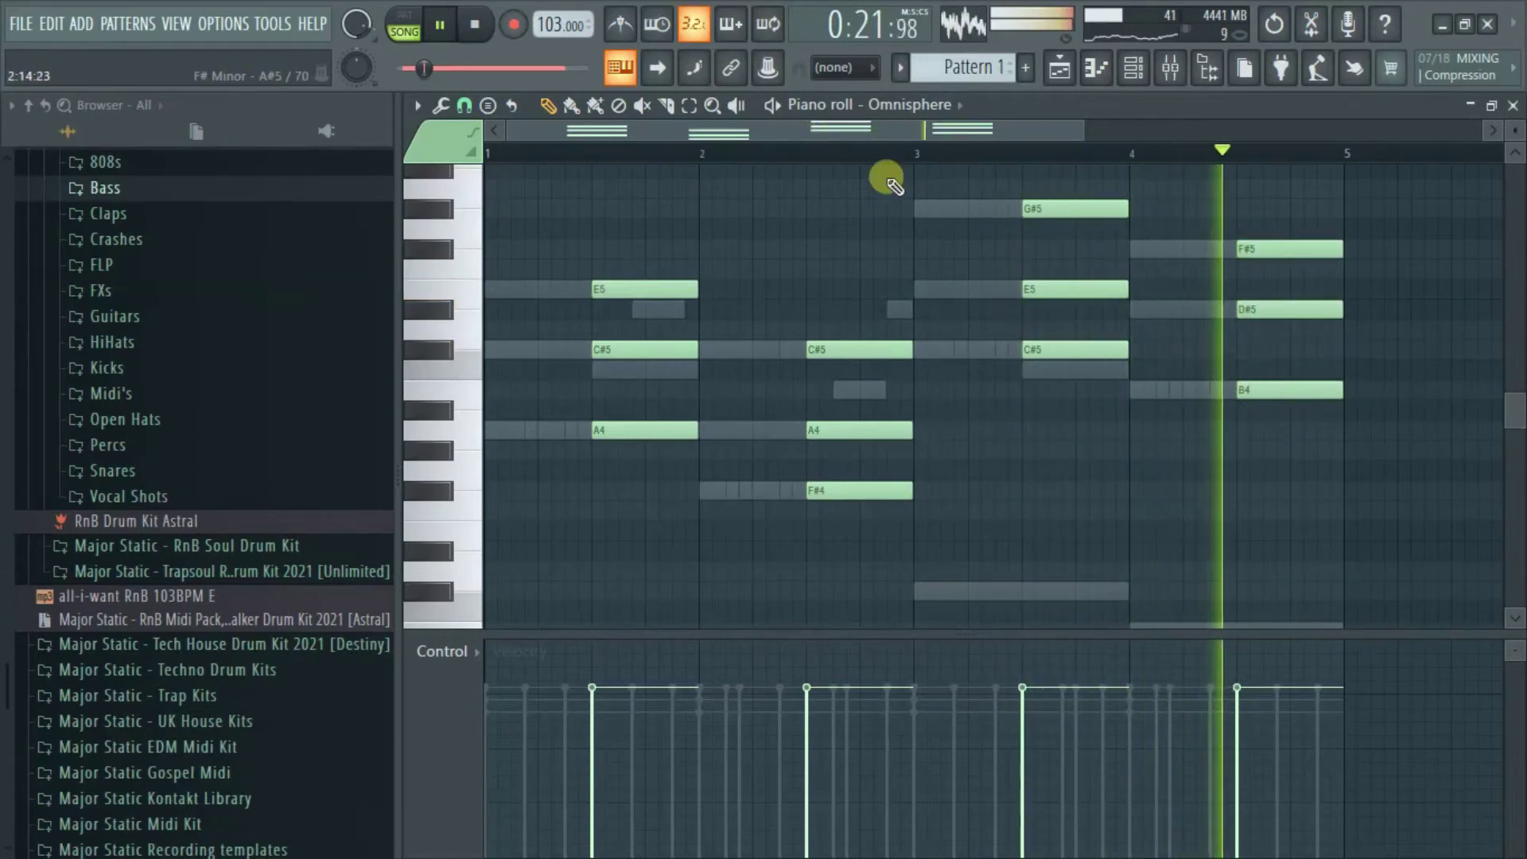
Transpose the Omnisphere chords down one octave, set the Omnisphere channel volume to 61%, and reopen its piano roll.
key("ctrl+Down")
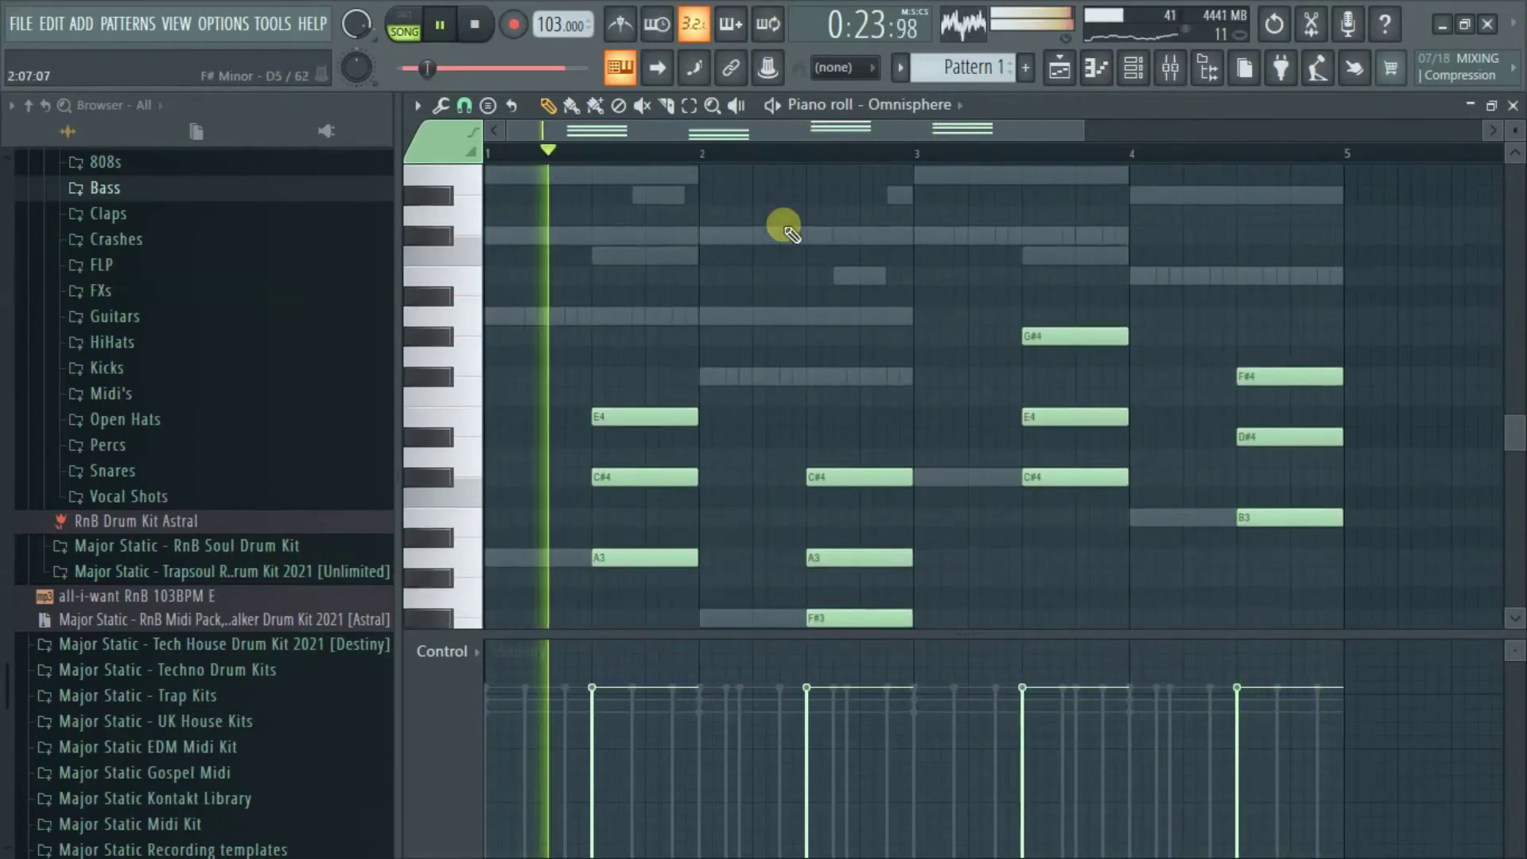
left_click(1133, 70)
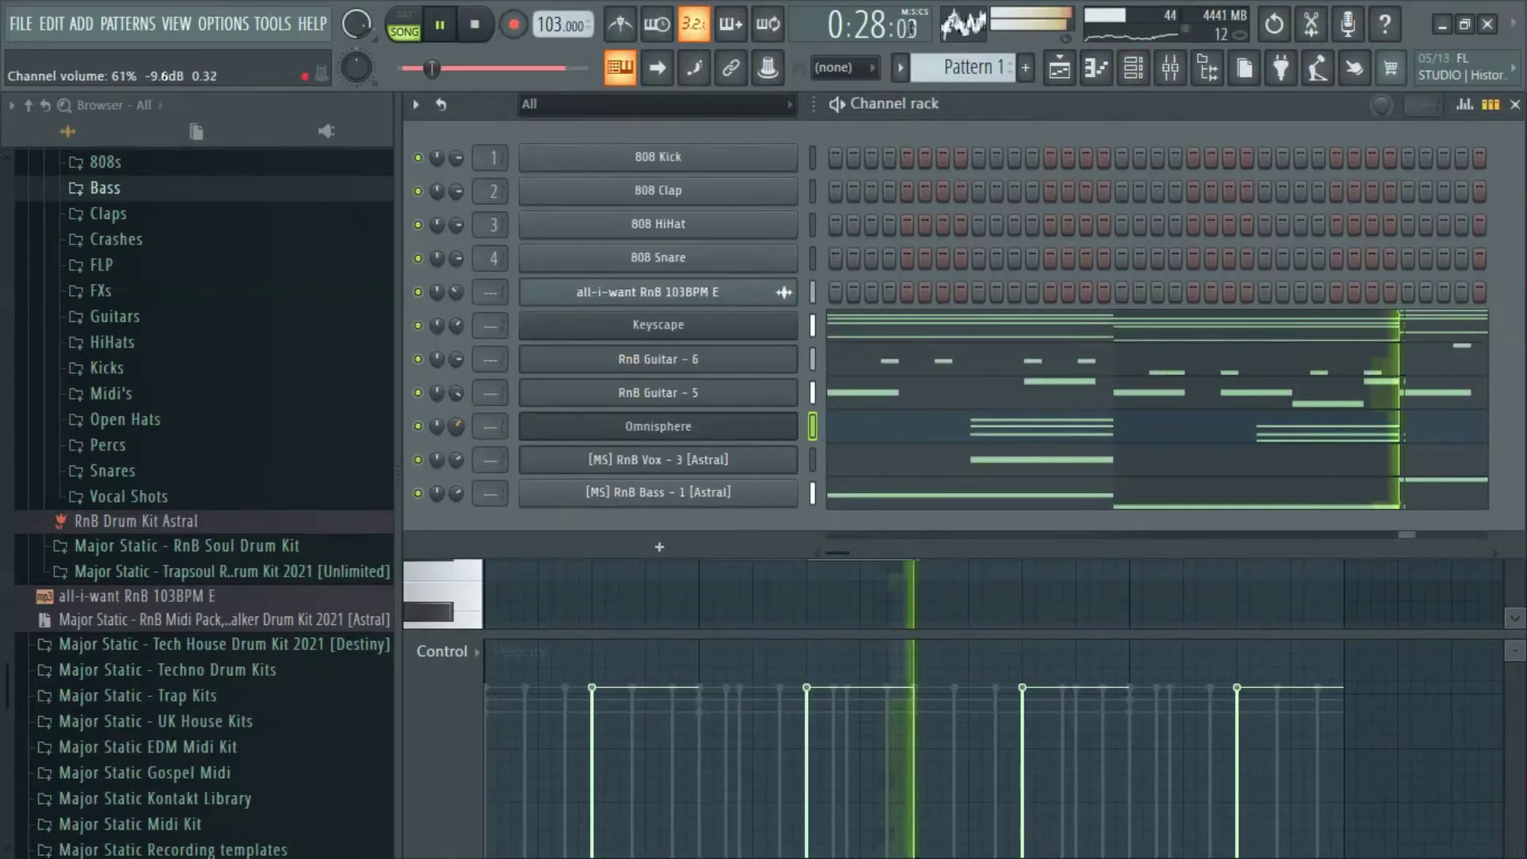
left_click(899, 436)
left_click(899, 437)
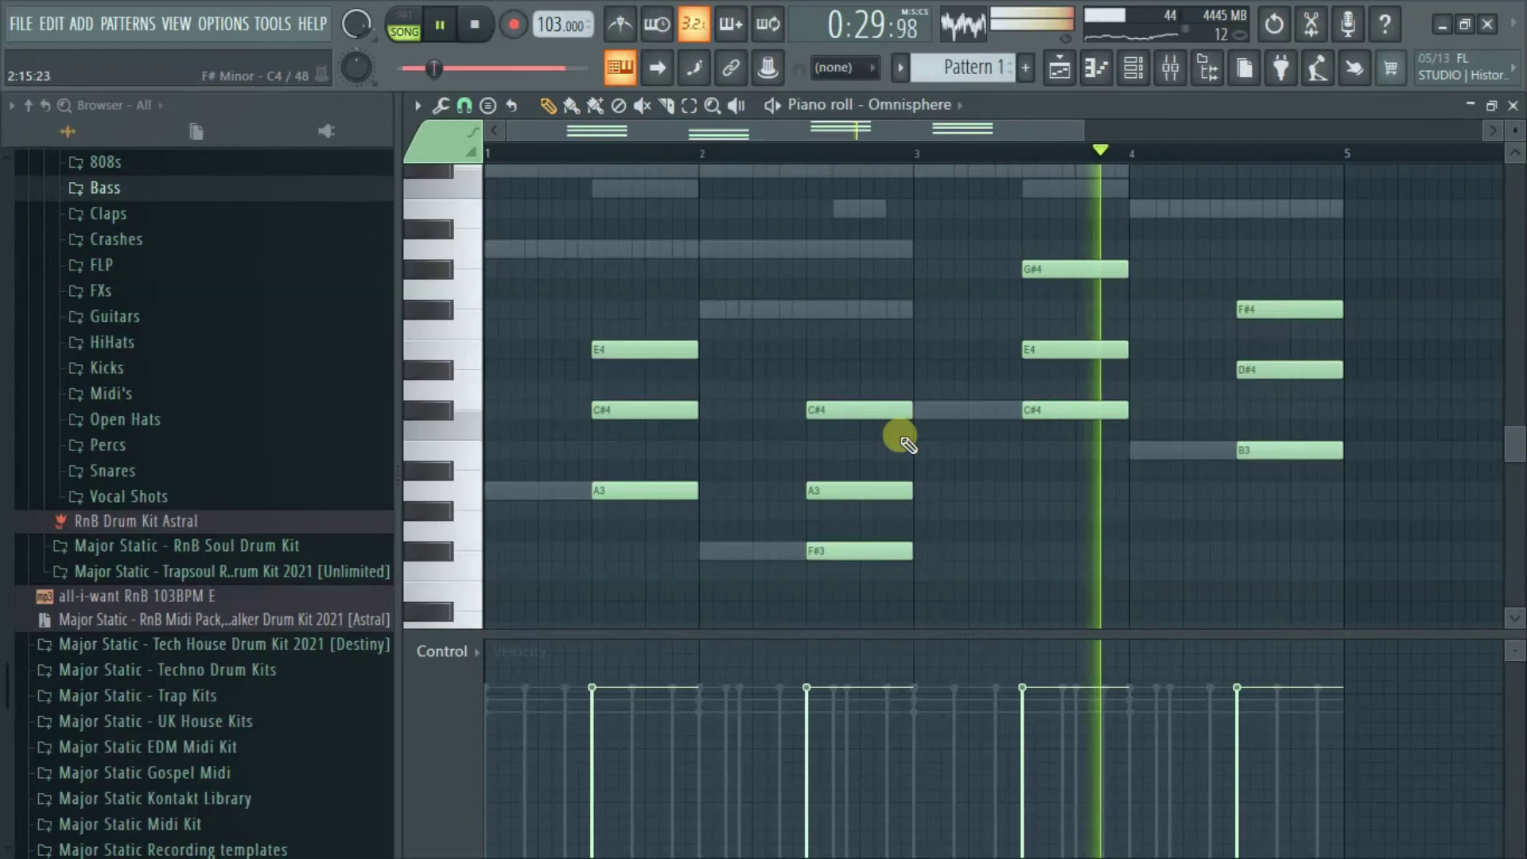
Raise the Omnisphere chords back up one octave and check them alongside the other channels.
key("ctrl+Up")
scroll(902, 441, "up", 3)
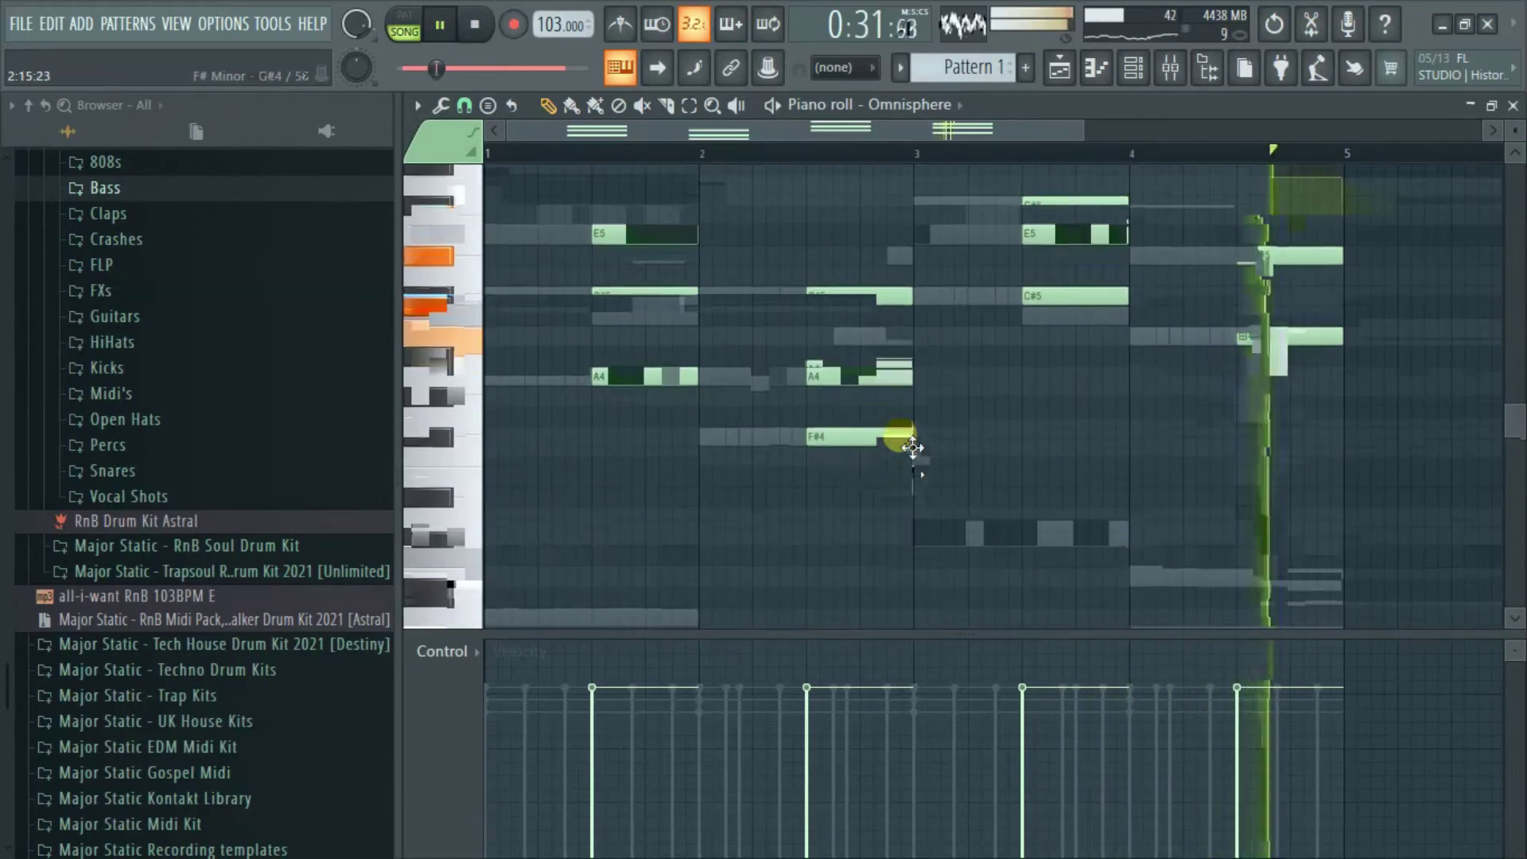
left_click(1133, 68)
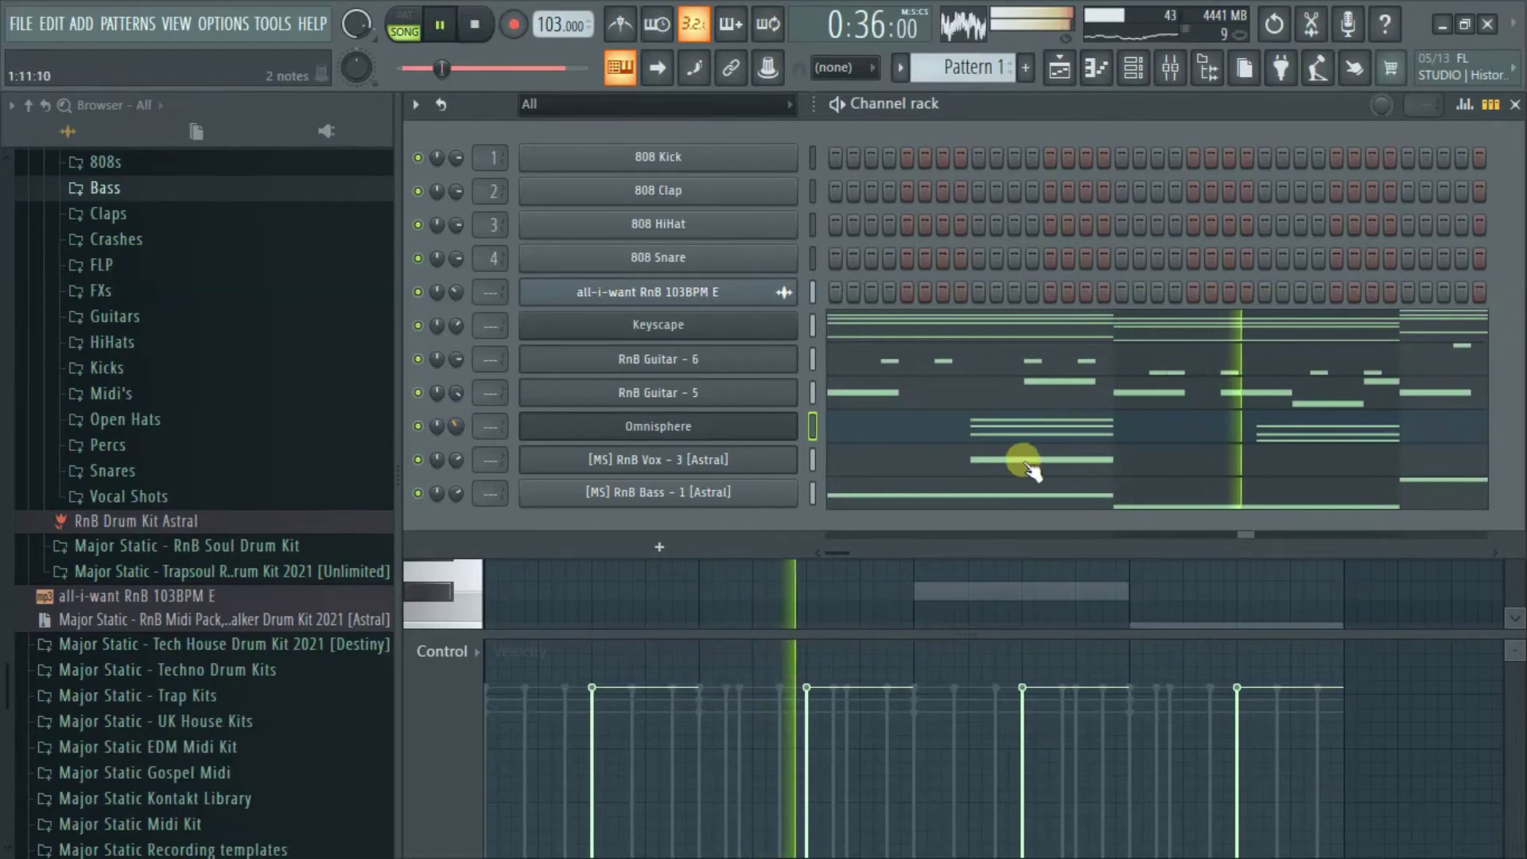
left_click(1069, 436)
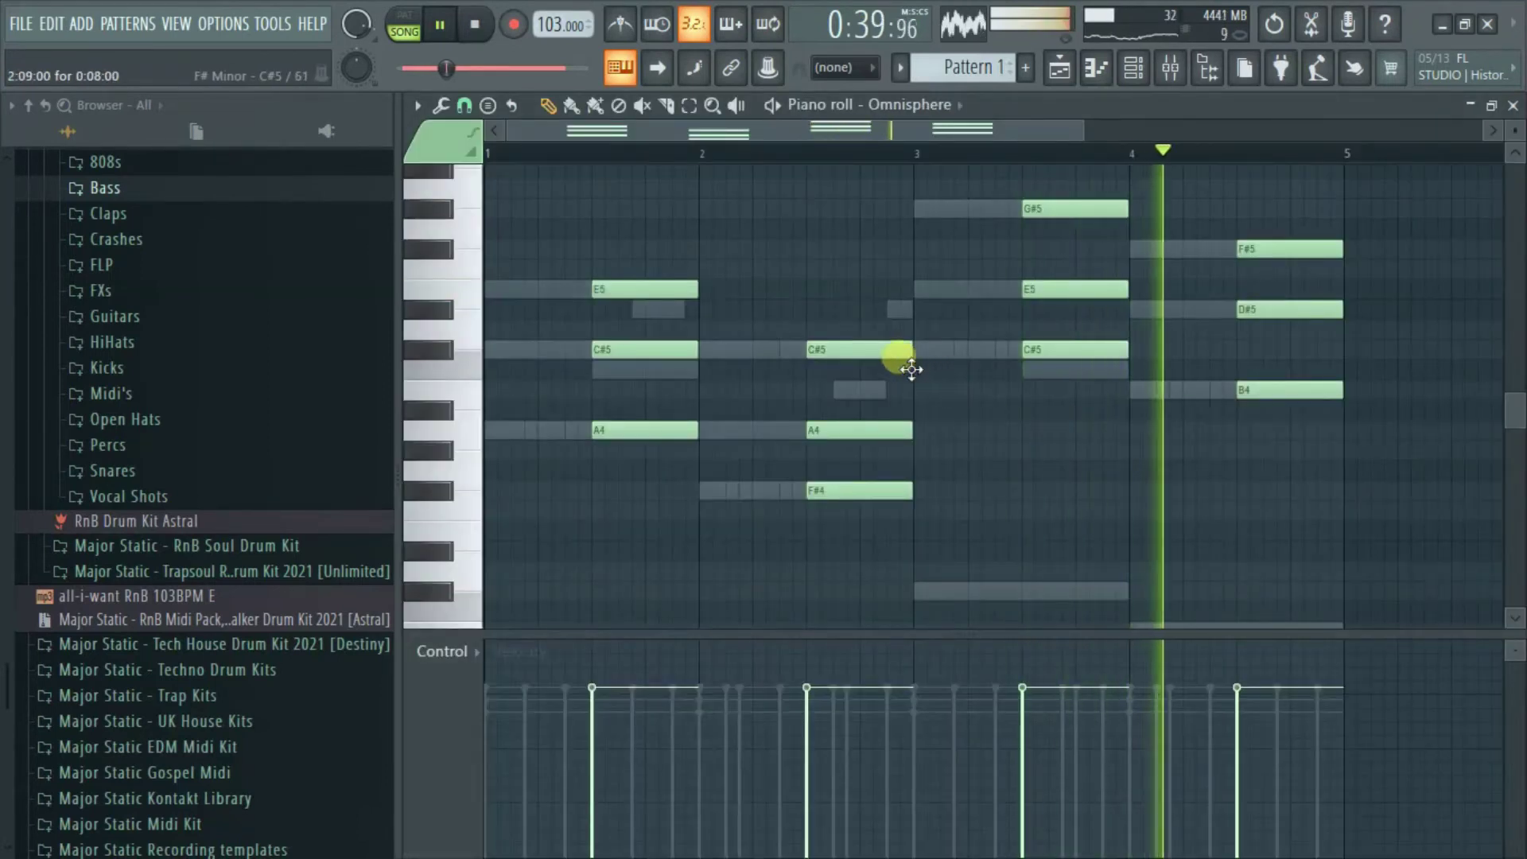
Delete the Omnisphere chord C#5, A4 and F#4 from bar 2.
right_click(853, 344)
right_click(858, 429)
right_click(862, 490)
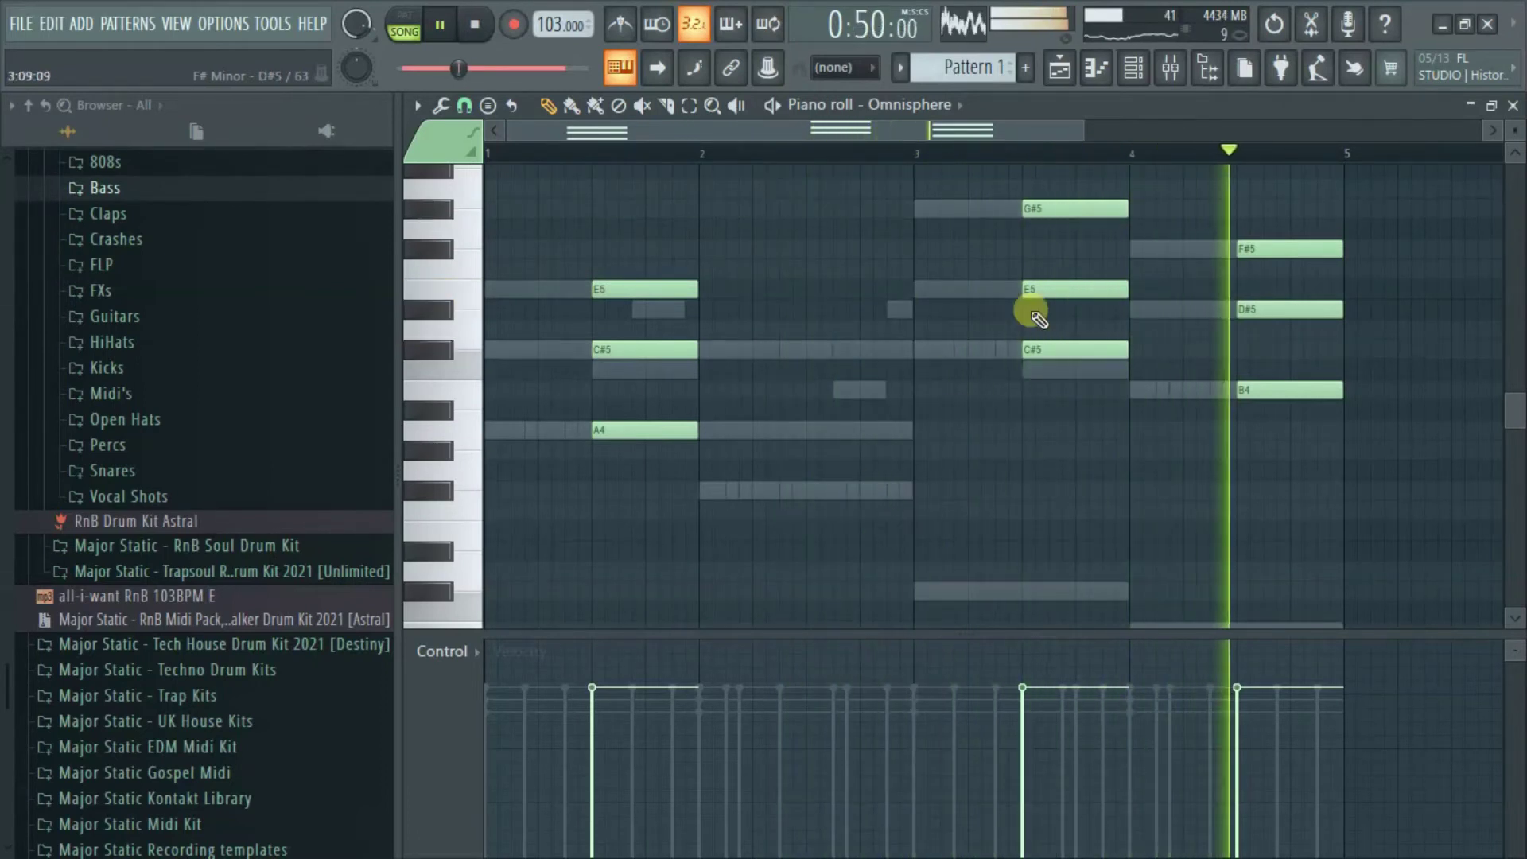
Delete the Omnisphere chord in bar 4 and undo the deletion.
right_click(1303, 249)
right_click(1299, 309)
right_click(1294, 389)
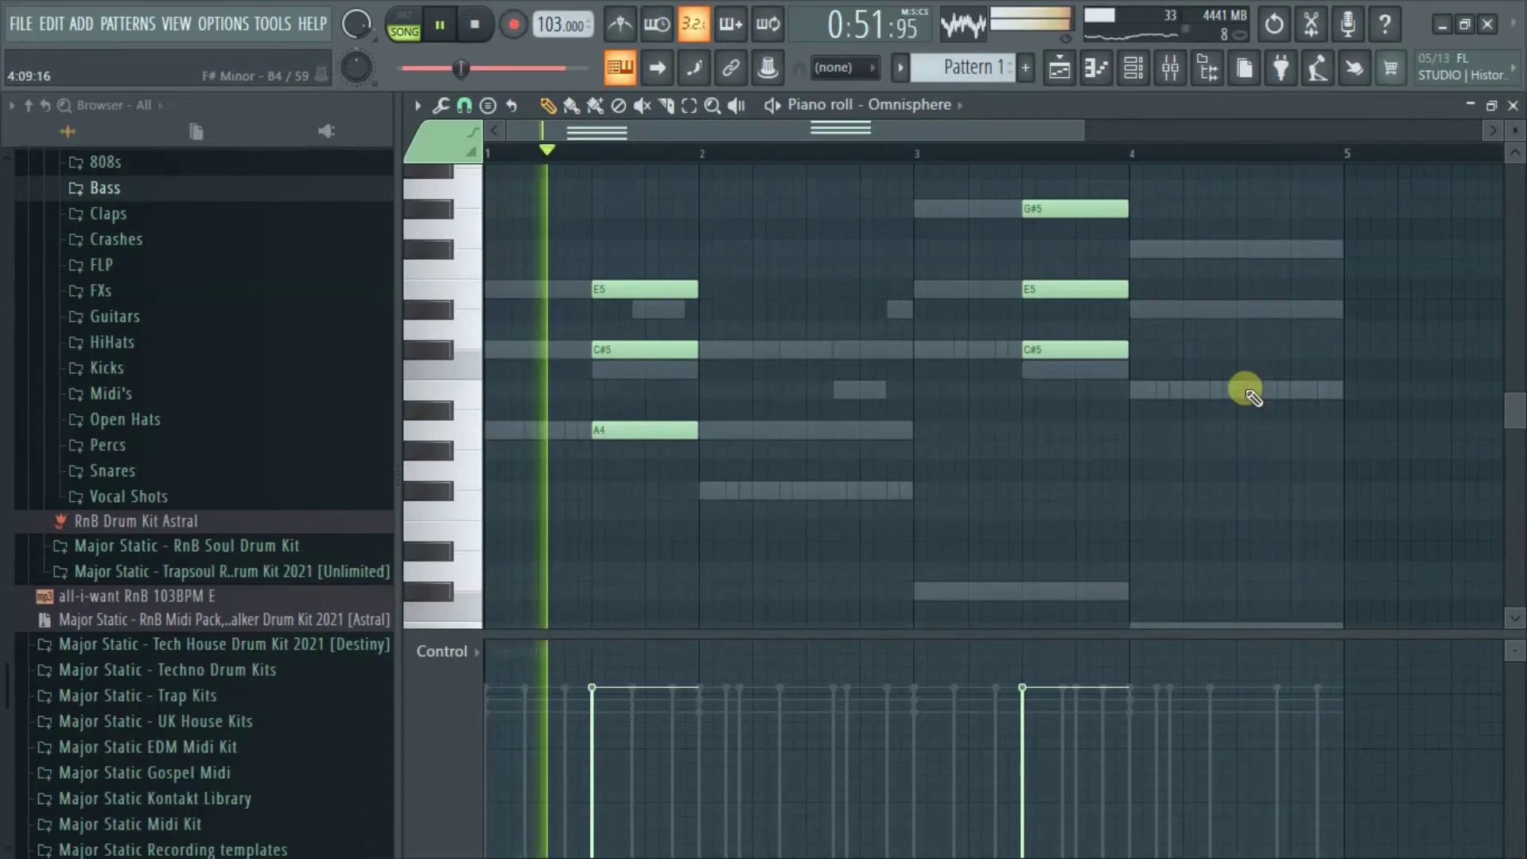
key("ctrl+z")
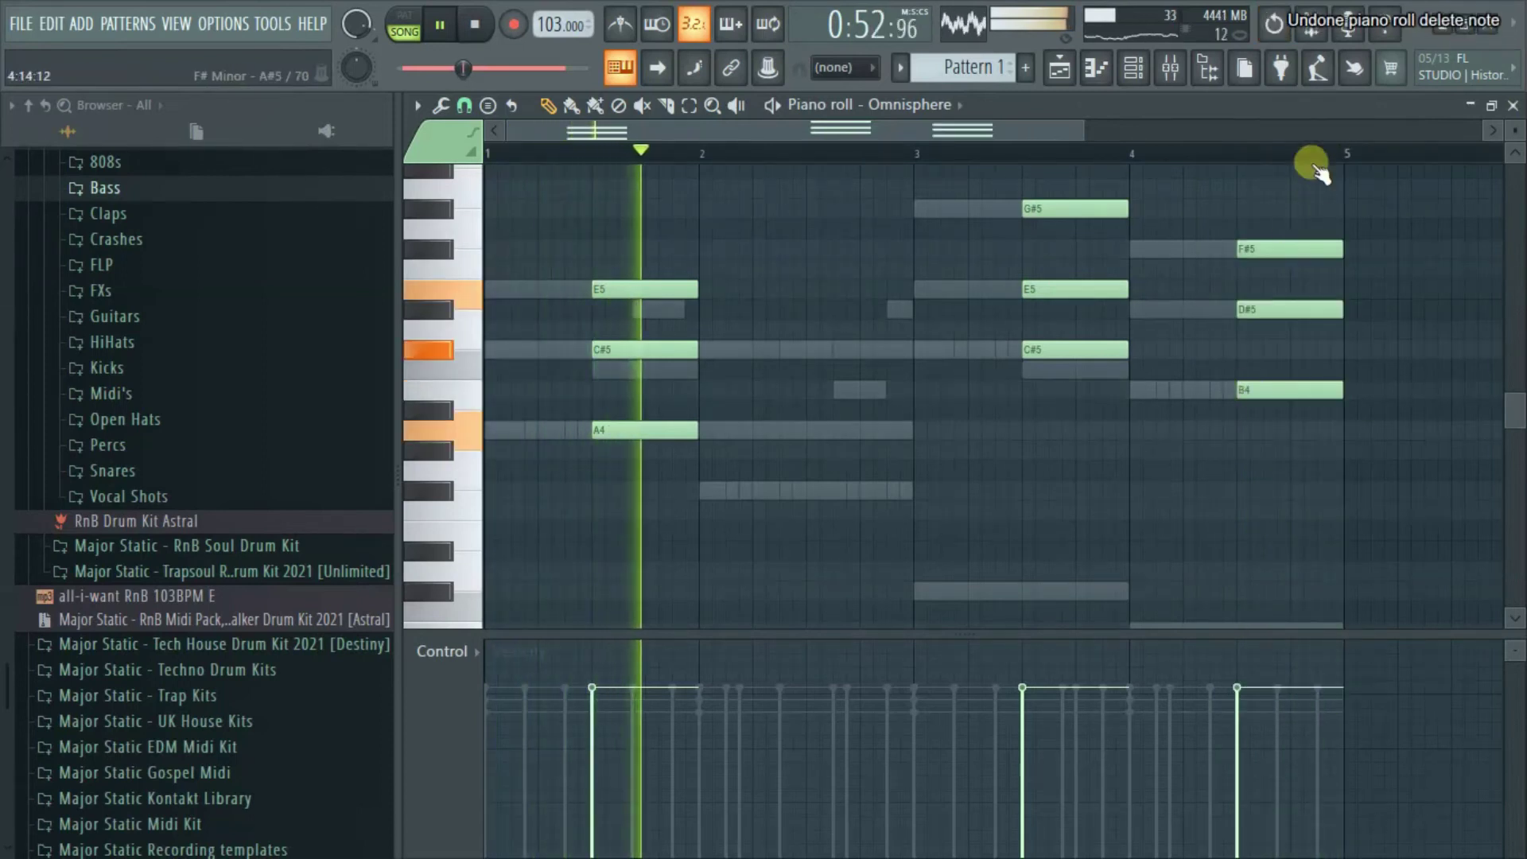
Remove the F#5, D#5 and B4 chord from bar 4 of Omnisphere and return to the channel rack.
right_click(1288, 249)
right_click(1280, 309)
right_click(1272, 390)
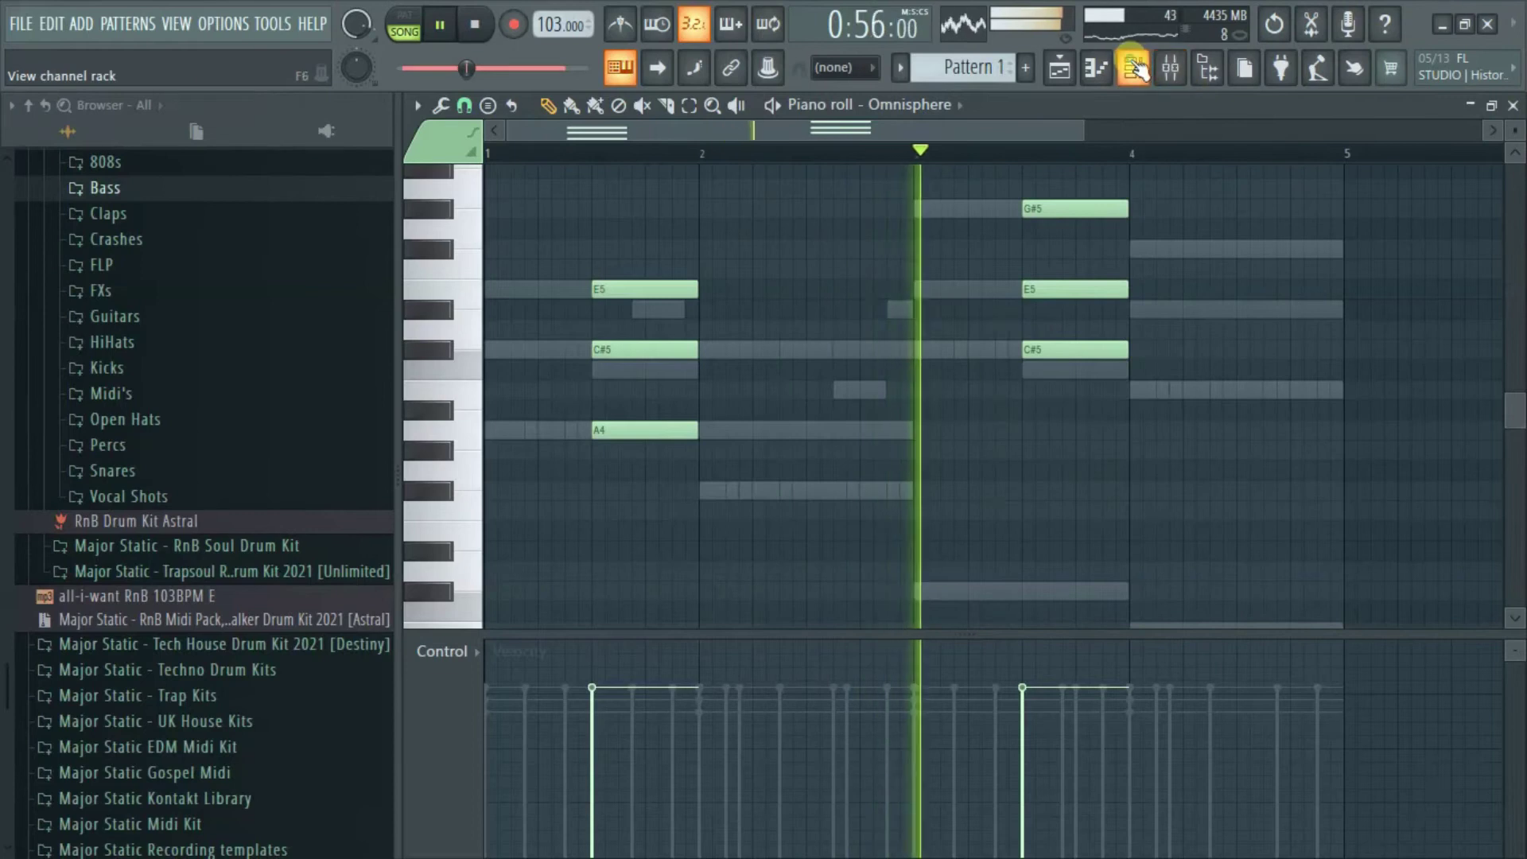
key("F6")
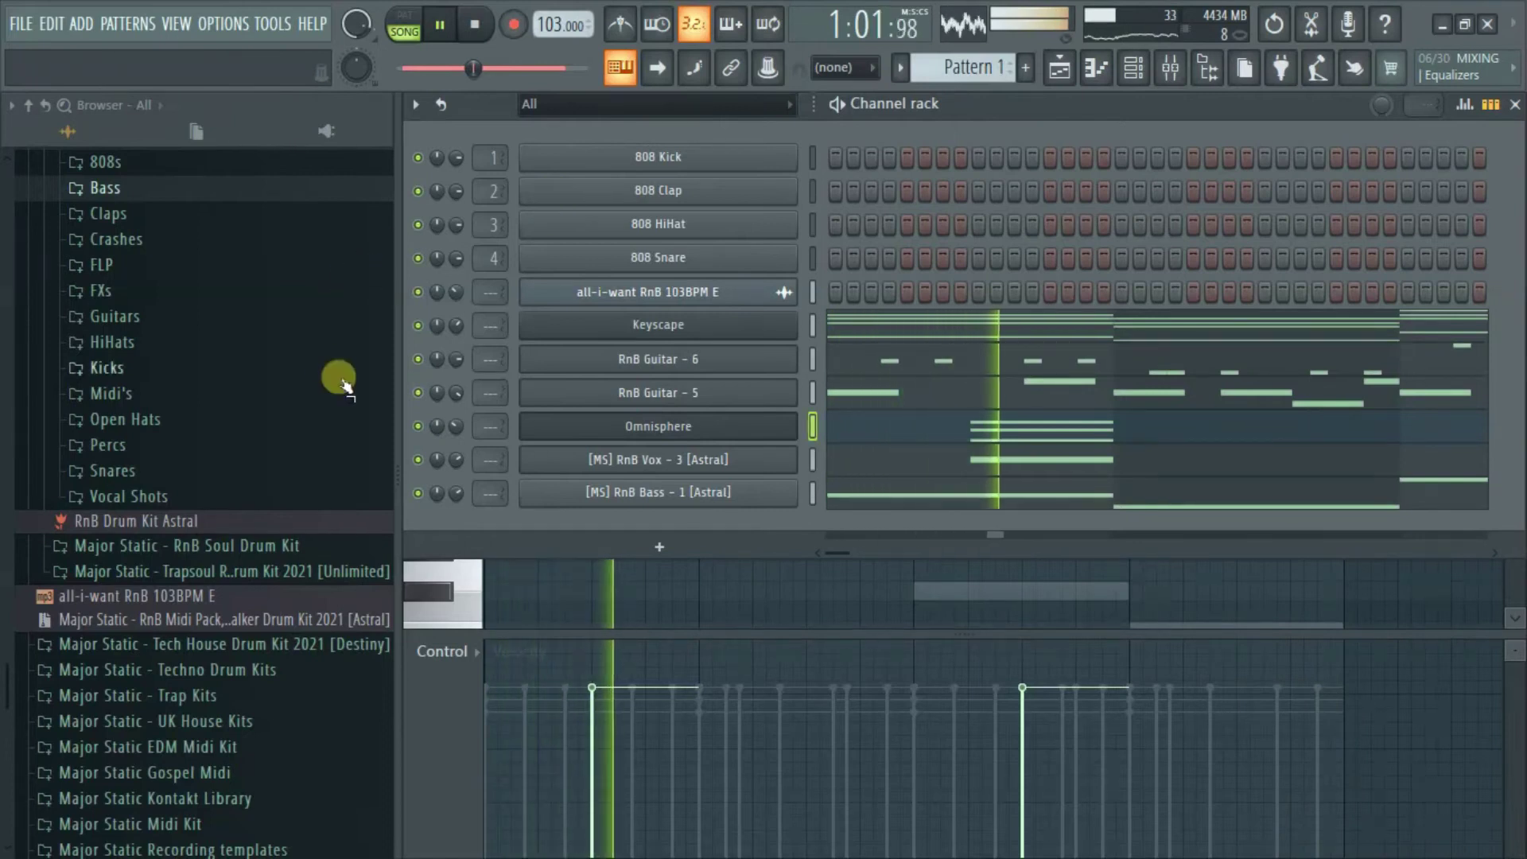
Stop playback and open the Claps folder of the RnB Astral drum kit.
key("space")
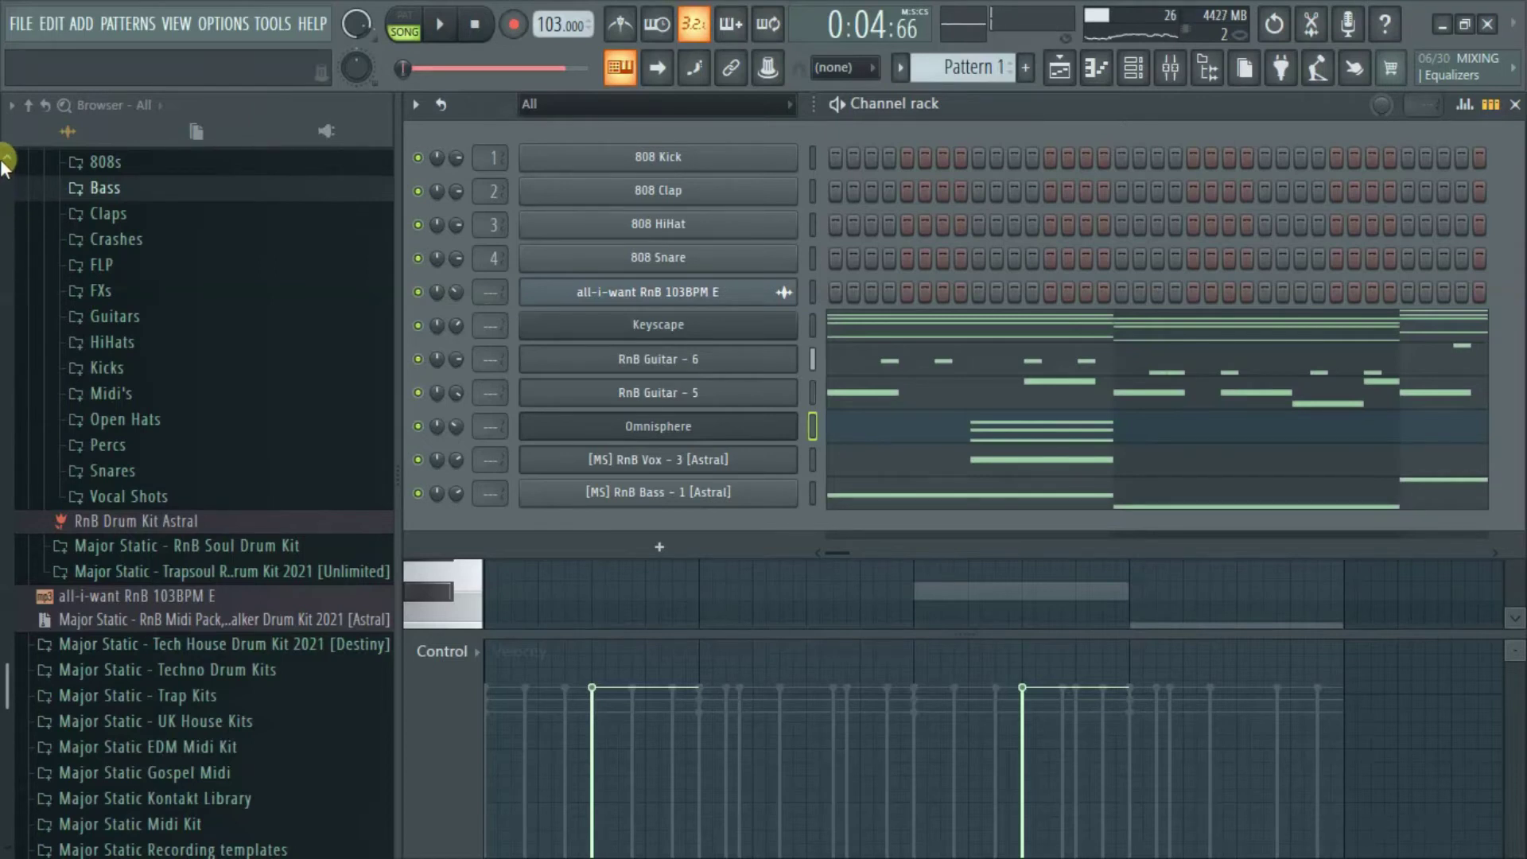
scroll(4, 165, "up", 4)
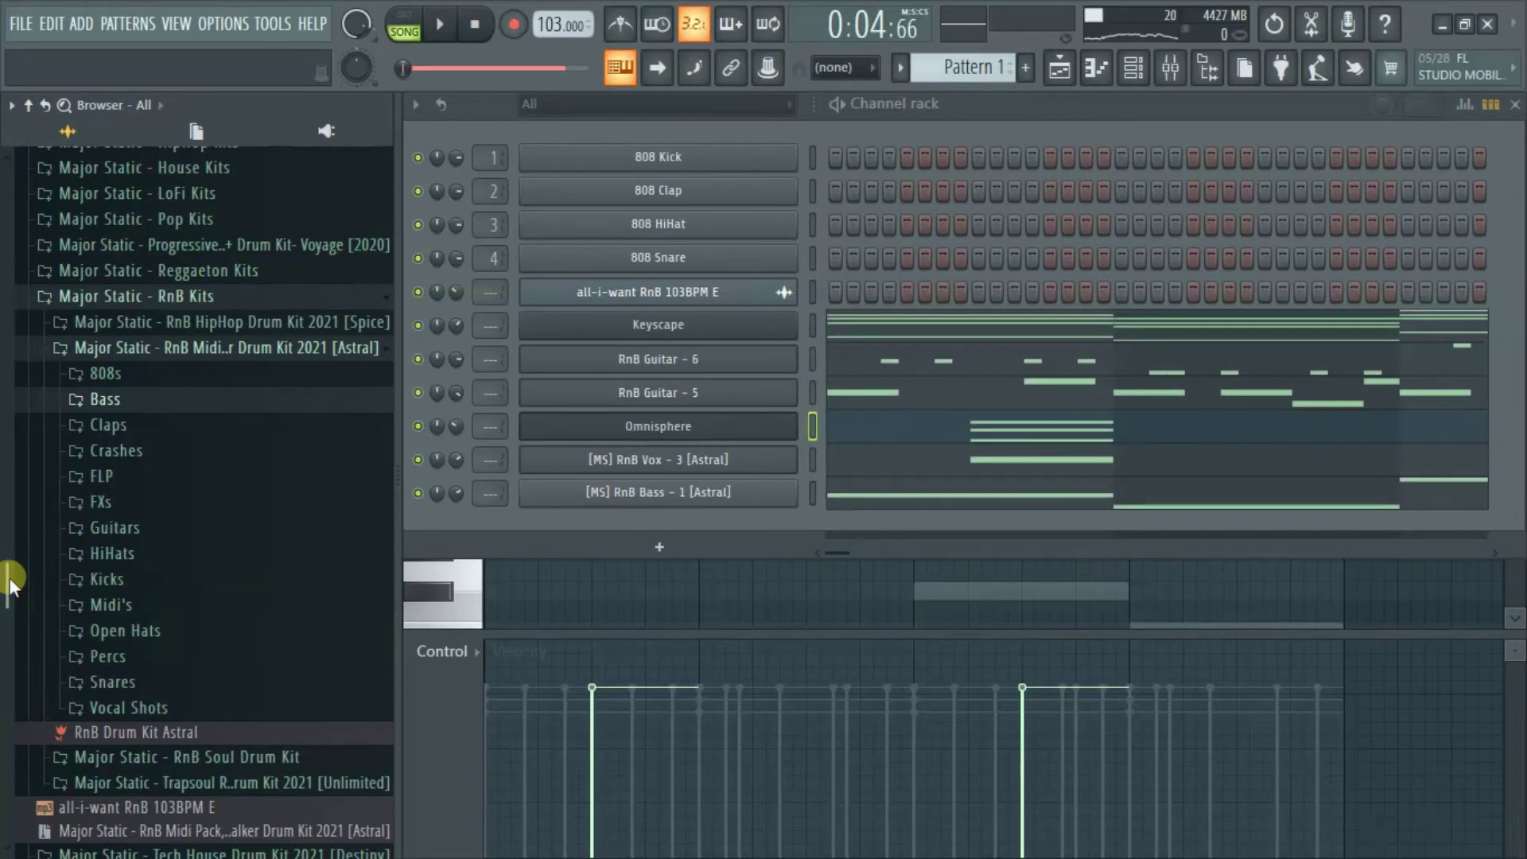
left_click_drag(9, 578, 8, 589)
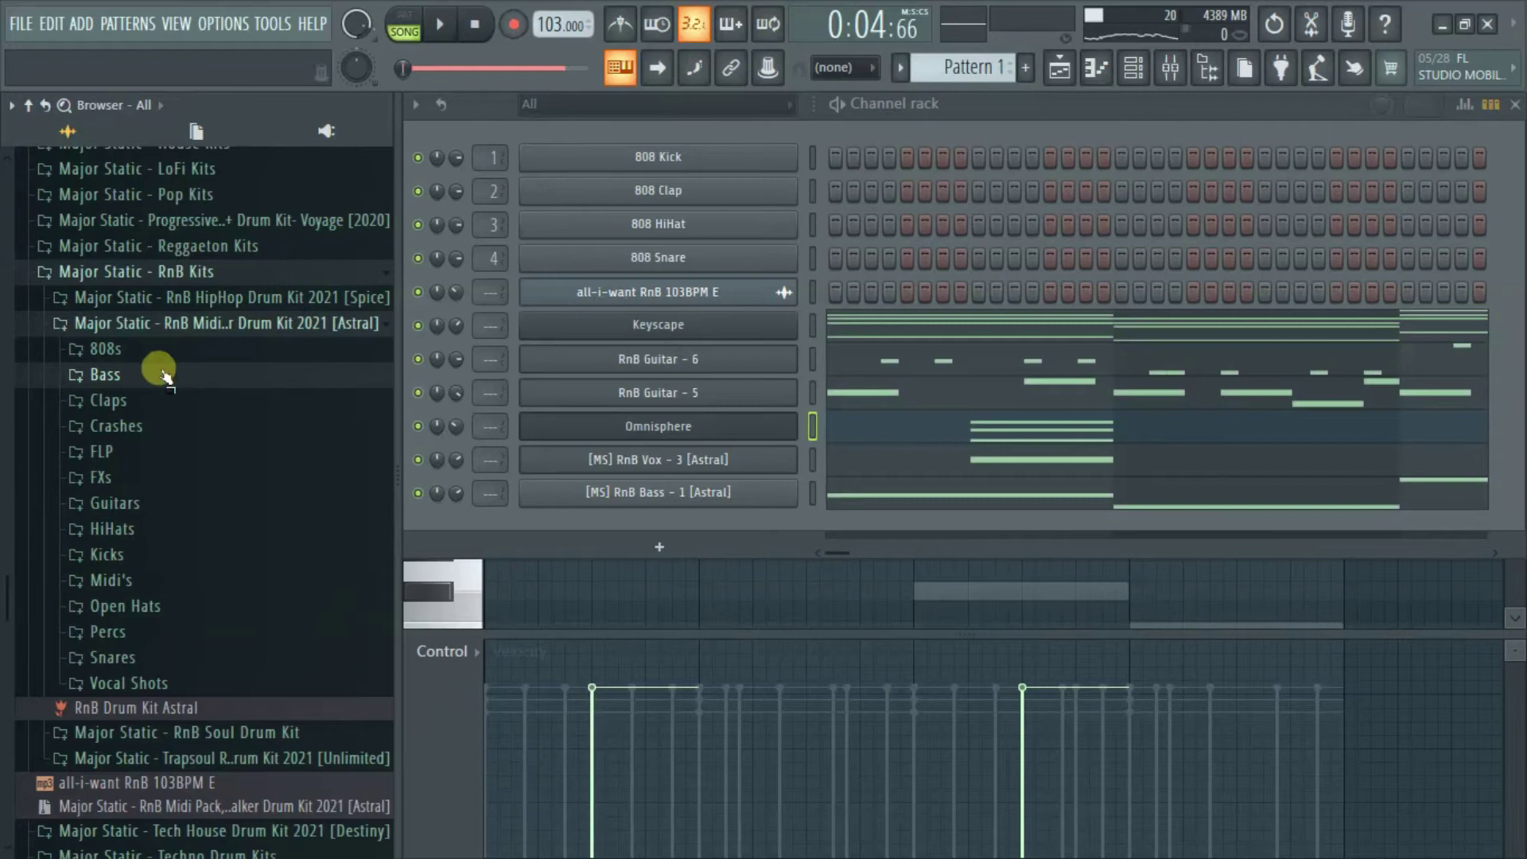
left_click(155, 407)
Play the song and audition the RnB Clap samples 1, 2 and 3 against it.
key("space")
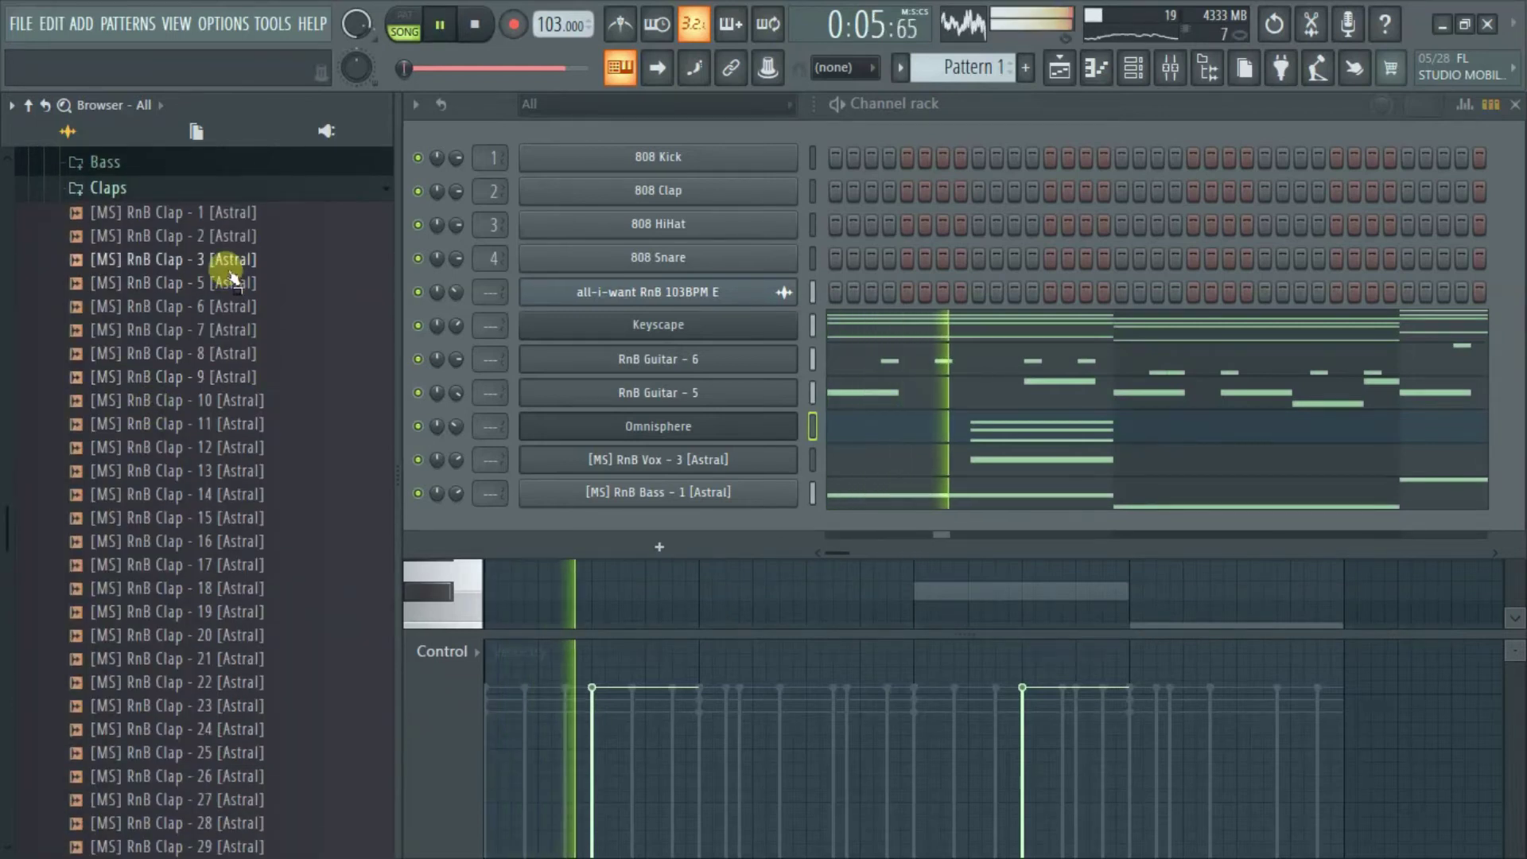
left_click(229, 221)
left_click(235, 256)
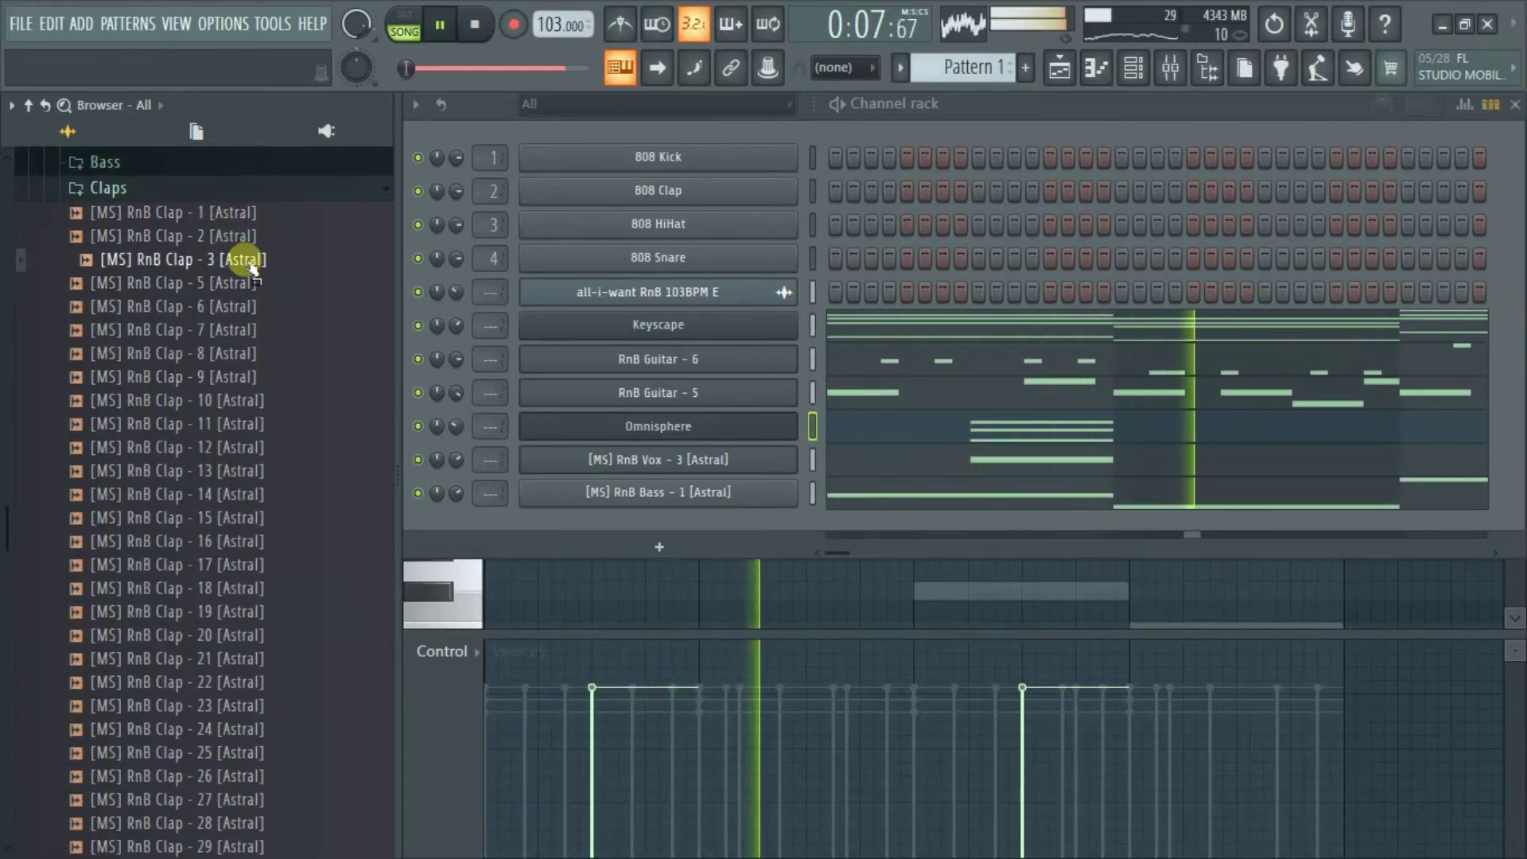
left_click(246, 234)
left_click(239, 212)
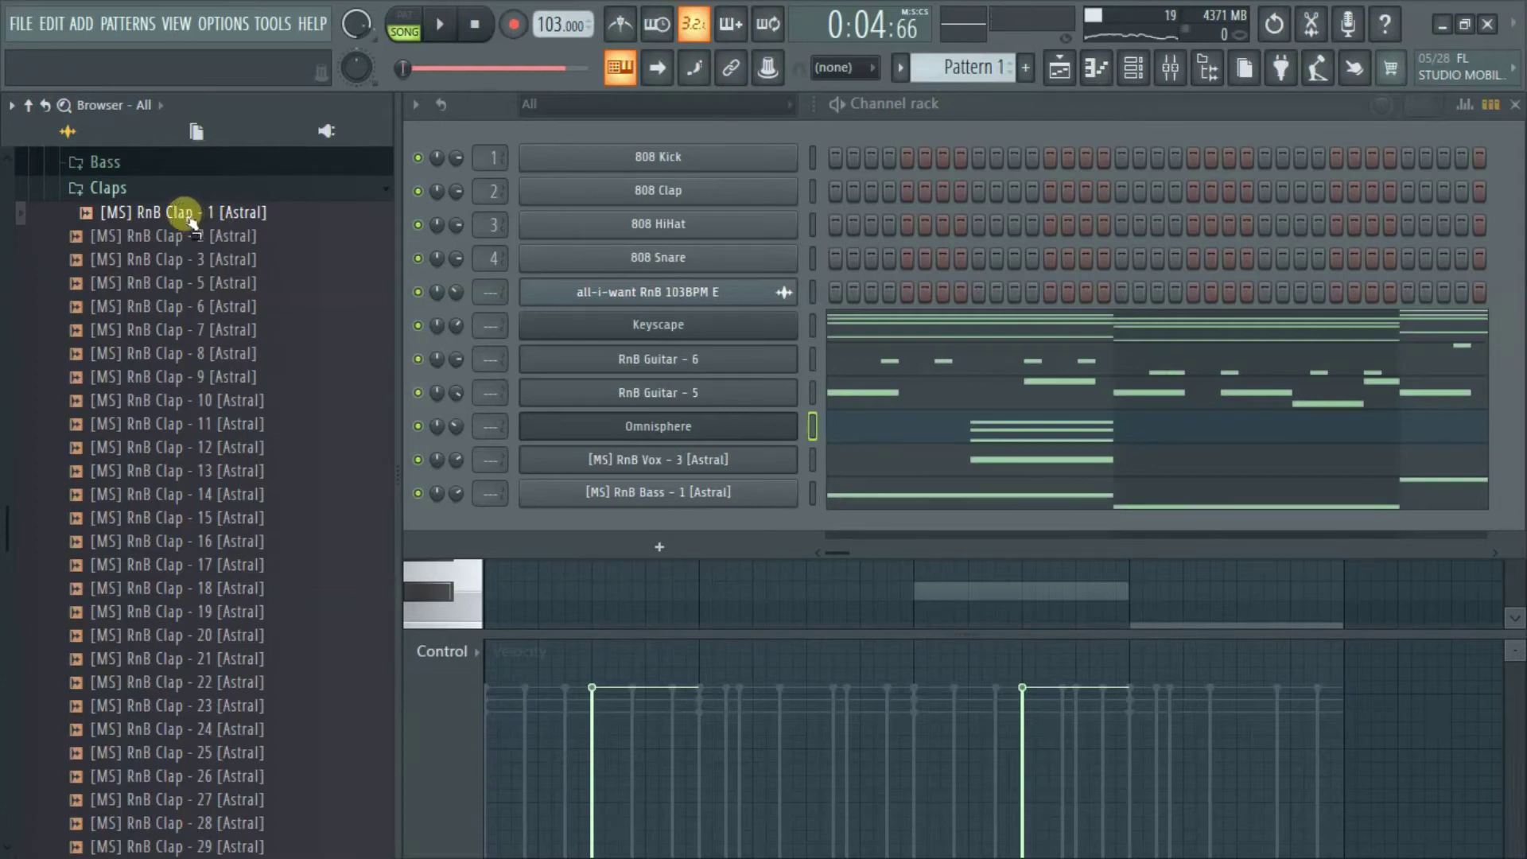
Add RnB Clap - 1 as a new channel and place C5 clap notes on beat 3 of bars 1 to 4.
left_click_drag(737, 522, 736, 525)
key("F7")
key("space")
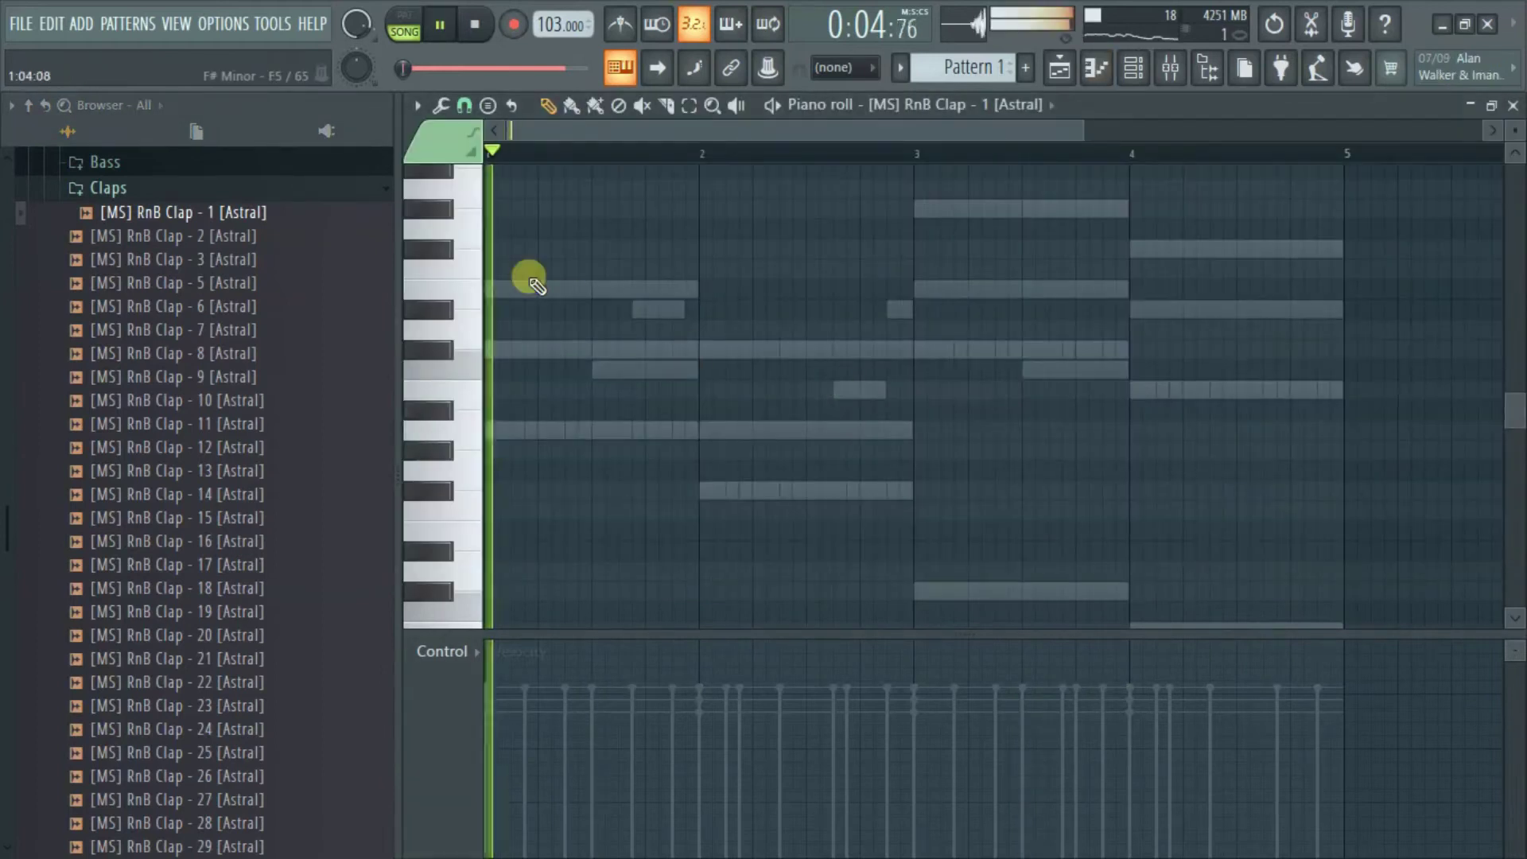
scroll(528, 280, "down", 2)
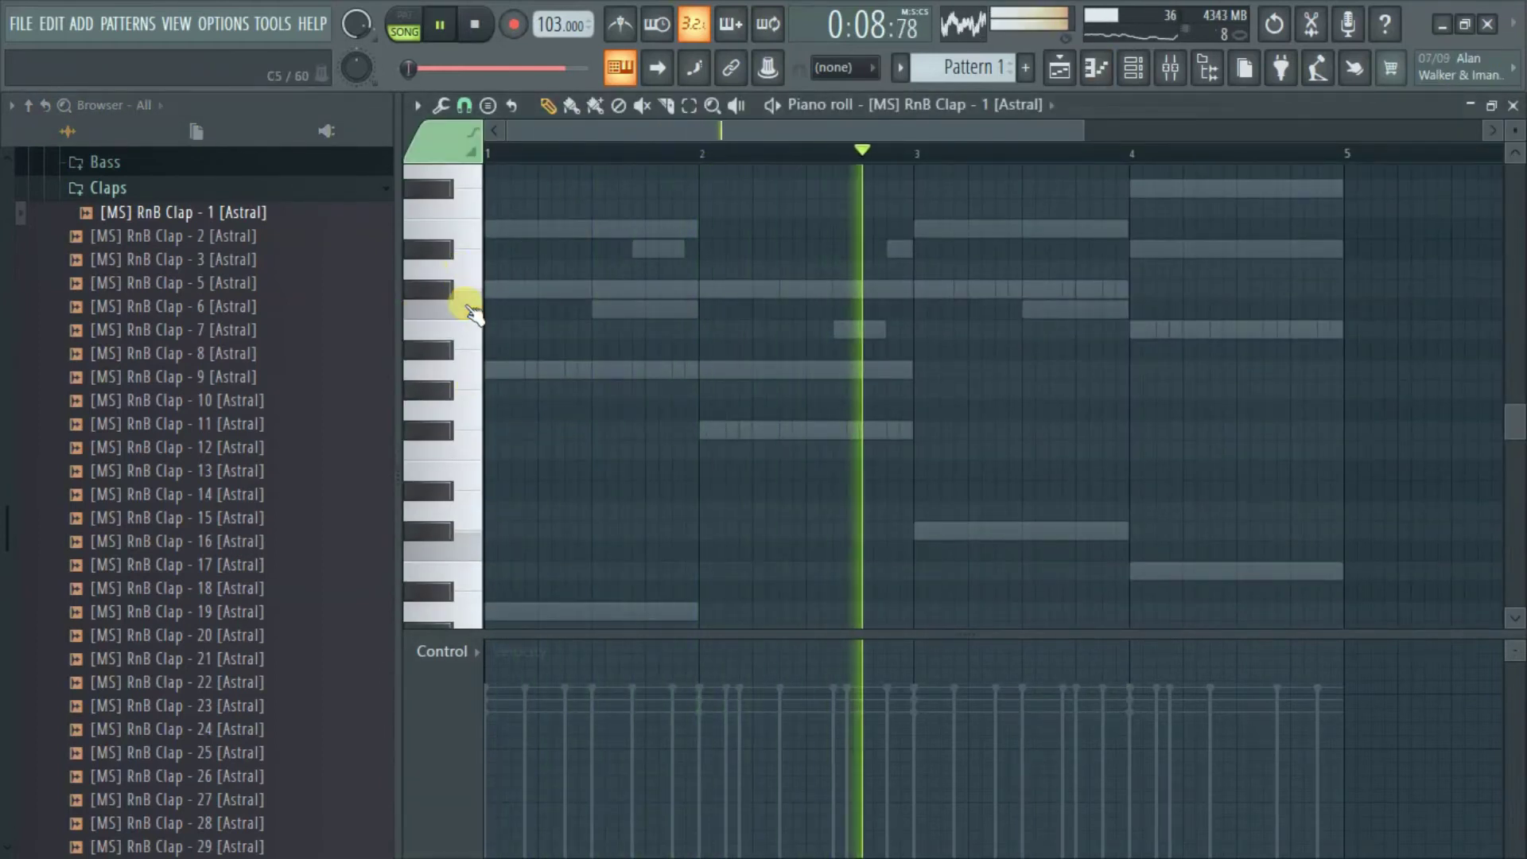
left_click(595, 310)
left_click_drag(705, 319, 618, 312)
left_click(808, 312)
left_click(1239, 310)
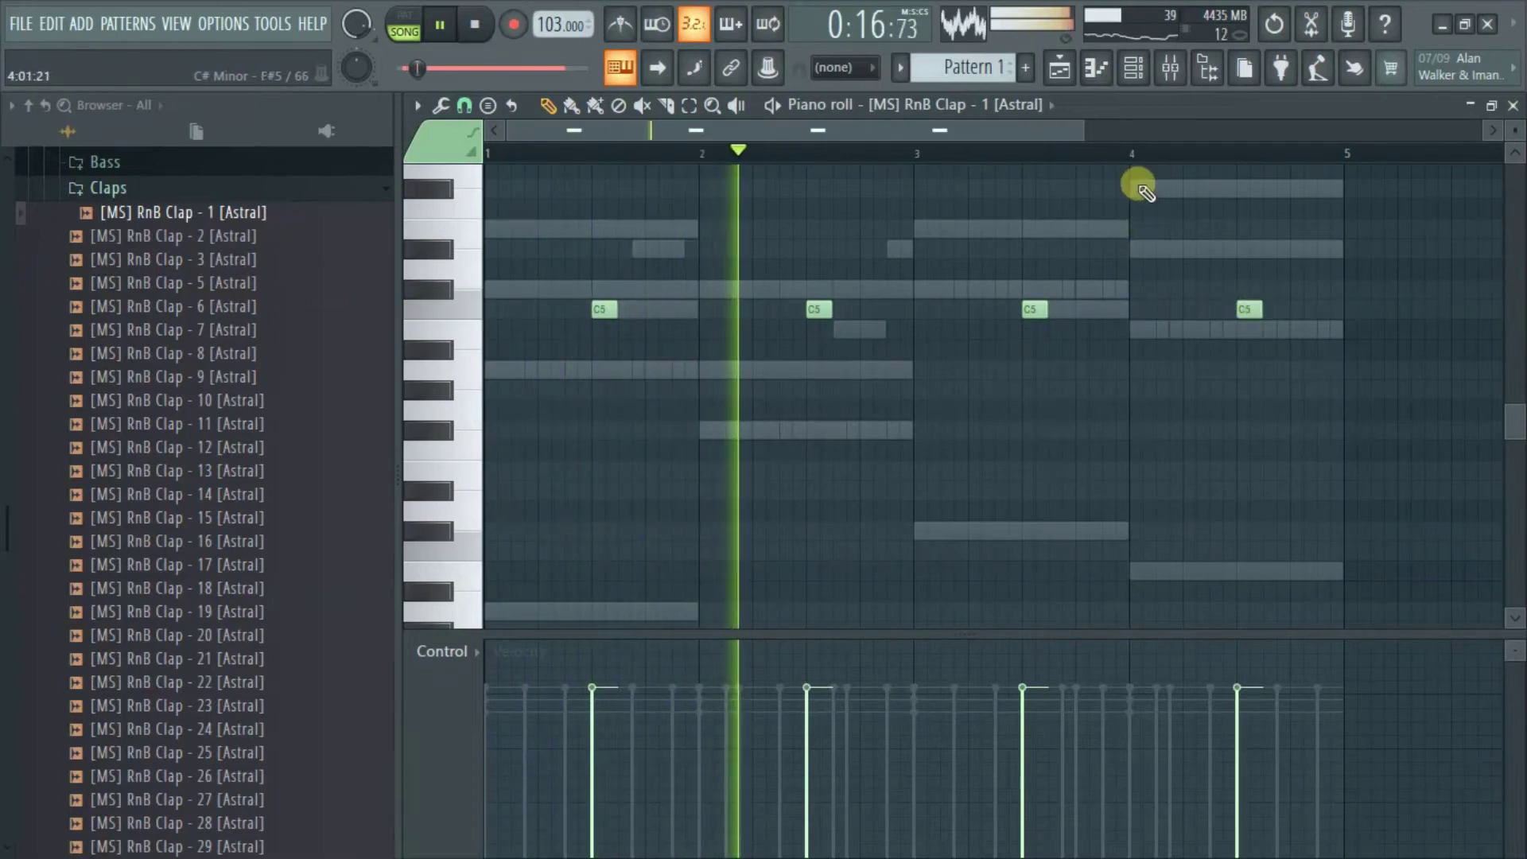
Switch from the Claps folder to the HiHats folder and audition RnB HiHat samples 3, 2 and 1 over the beat.
left_click_drag(1095, 136, 1149, 137)
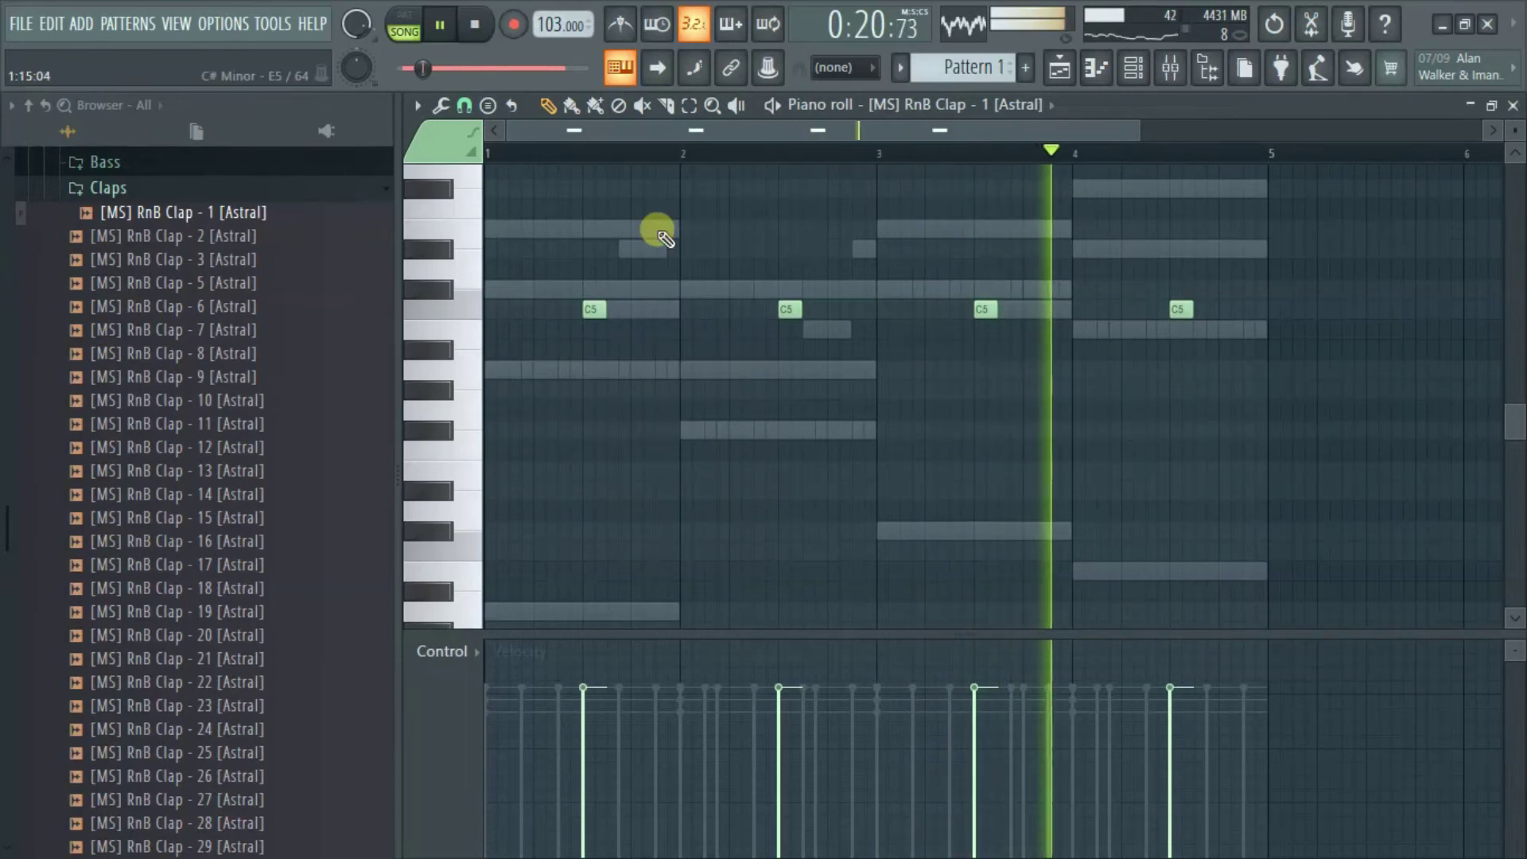
left_click(144, 189)
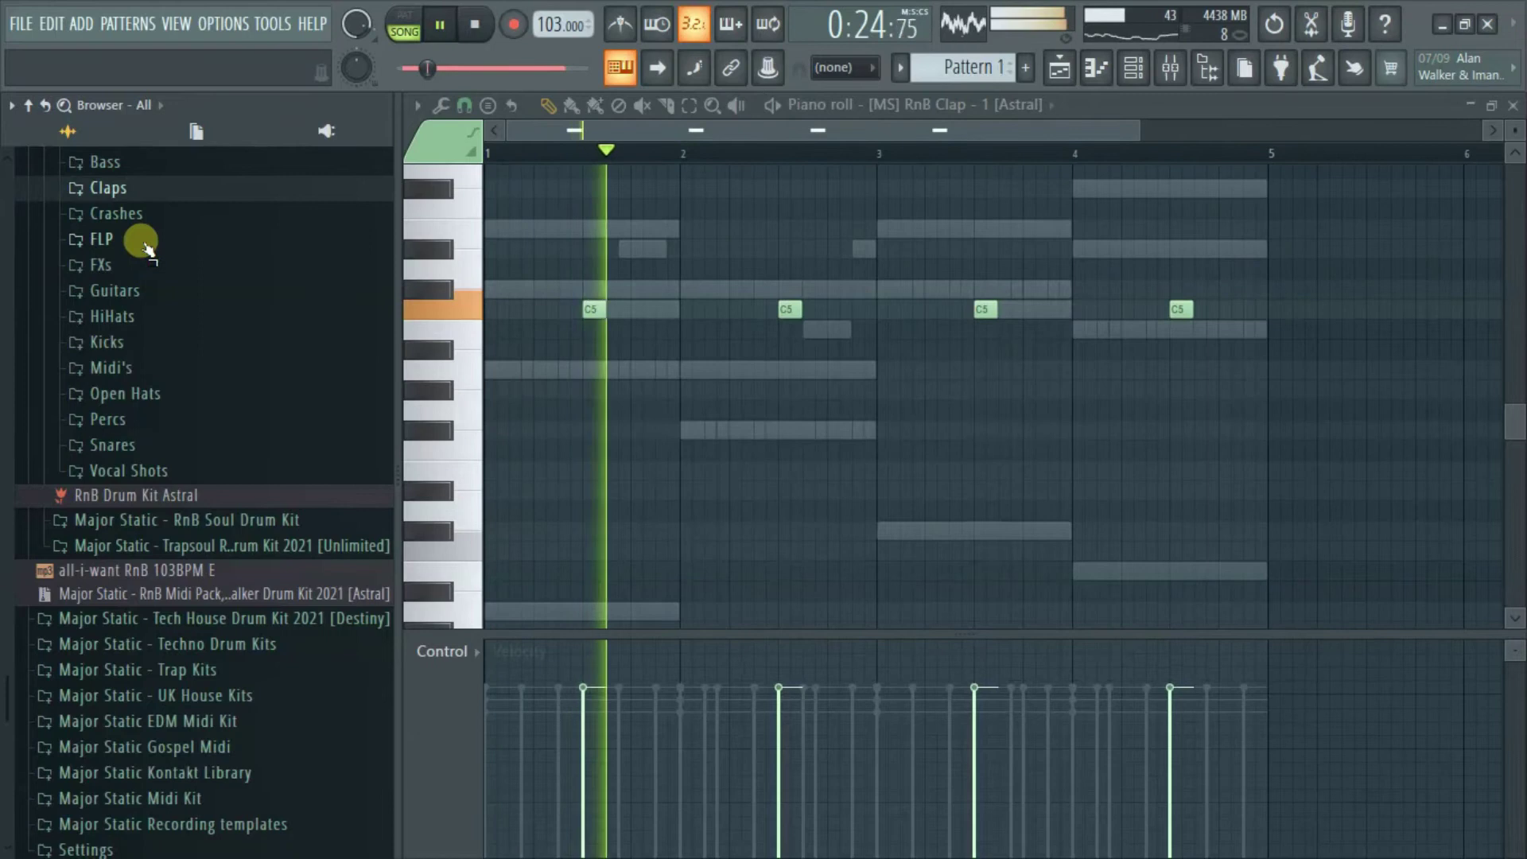
left_click(79, 316)
left_click(205, 232)
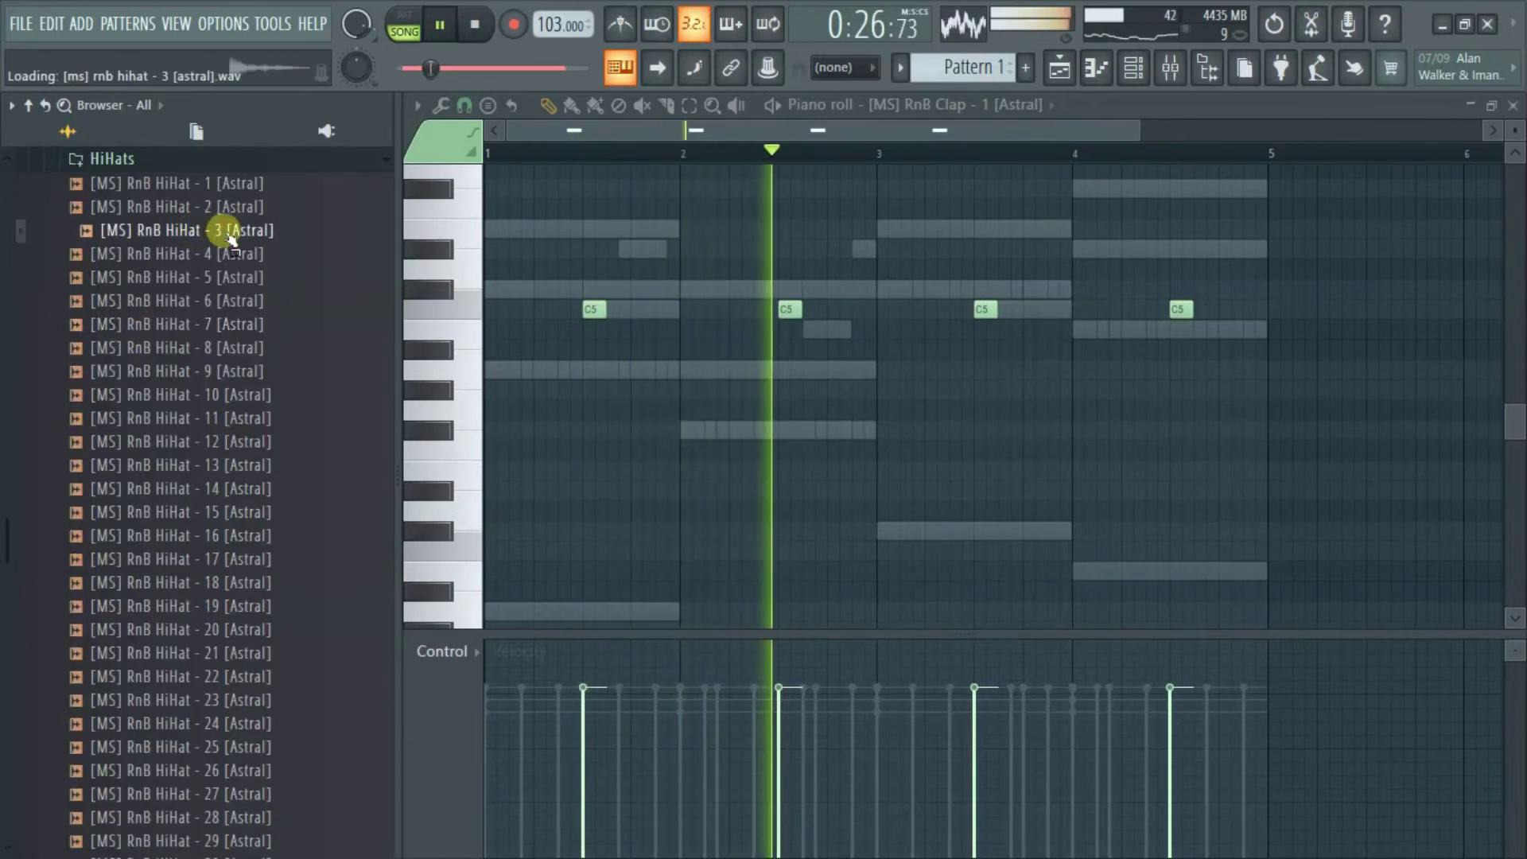
left_click(220, 207)
left_click(224, 191)
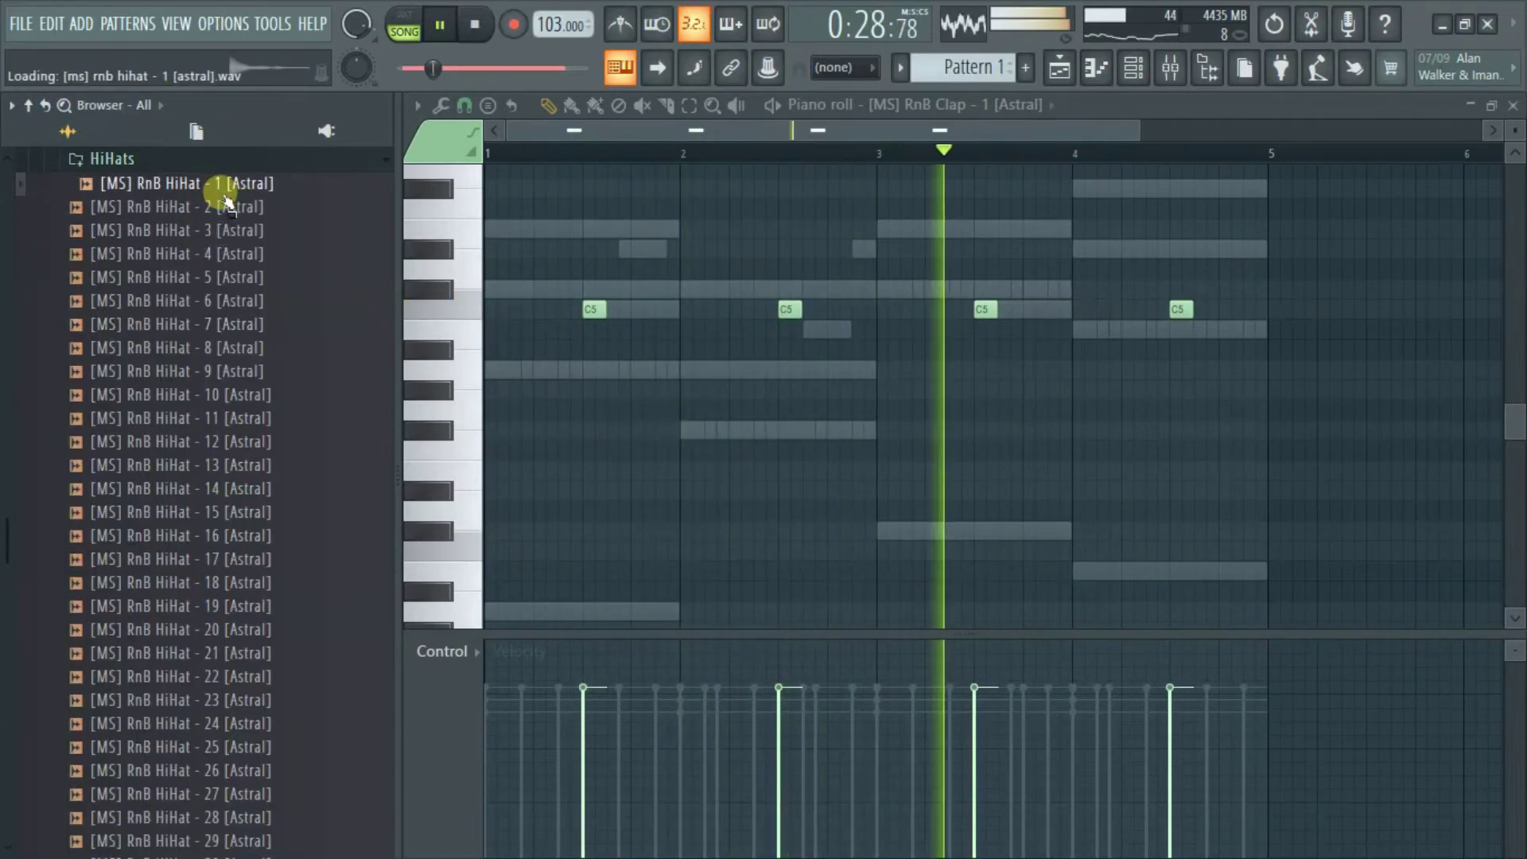
left_click(233, 207)
Add RnB HiHat - 2 as a new channel and open its piano roll.
left_click_drag(232, 207, 1133, 80)
left_click_drag(688, 414, 690, 421)
right_click(722, 426)
left_click(825, 428)
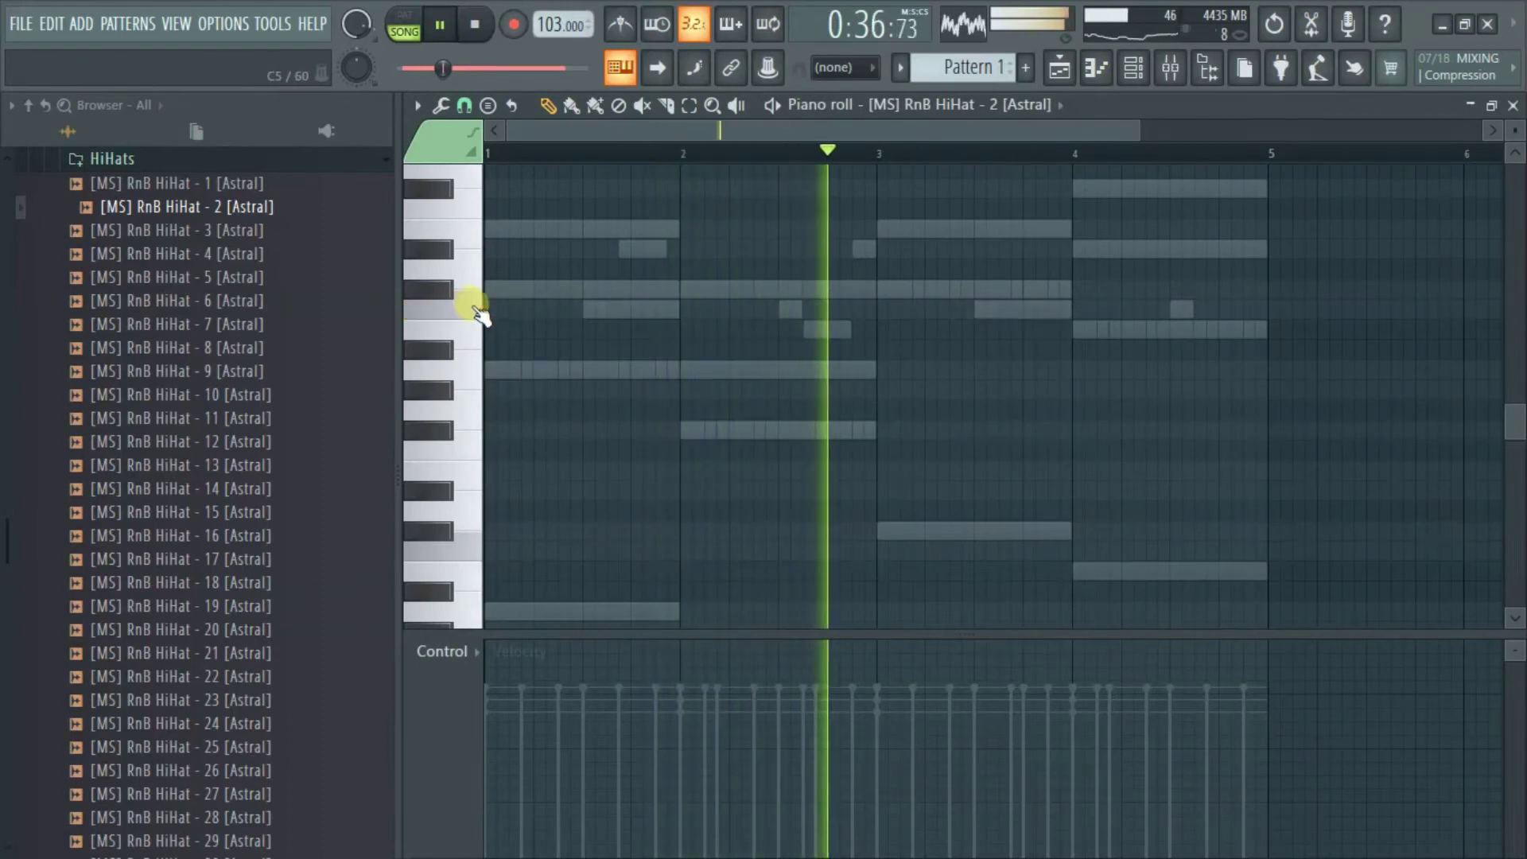
Place C5 hi-hat notes in bar 1: a two-step note on step 3 and single-step notes on steps 6 and 7.
left_click(513, 309)
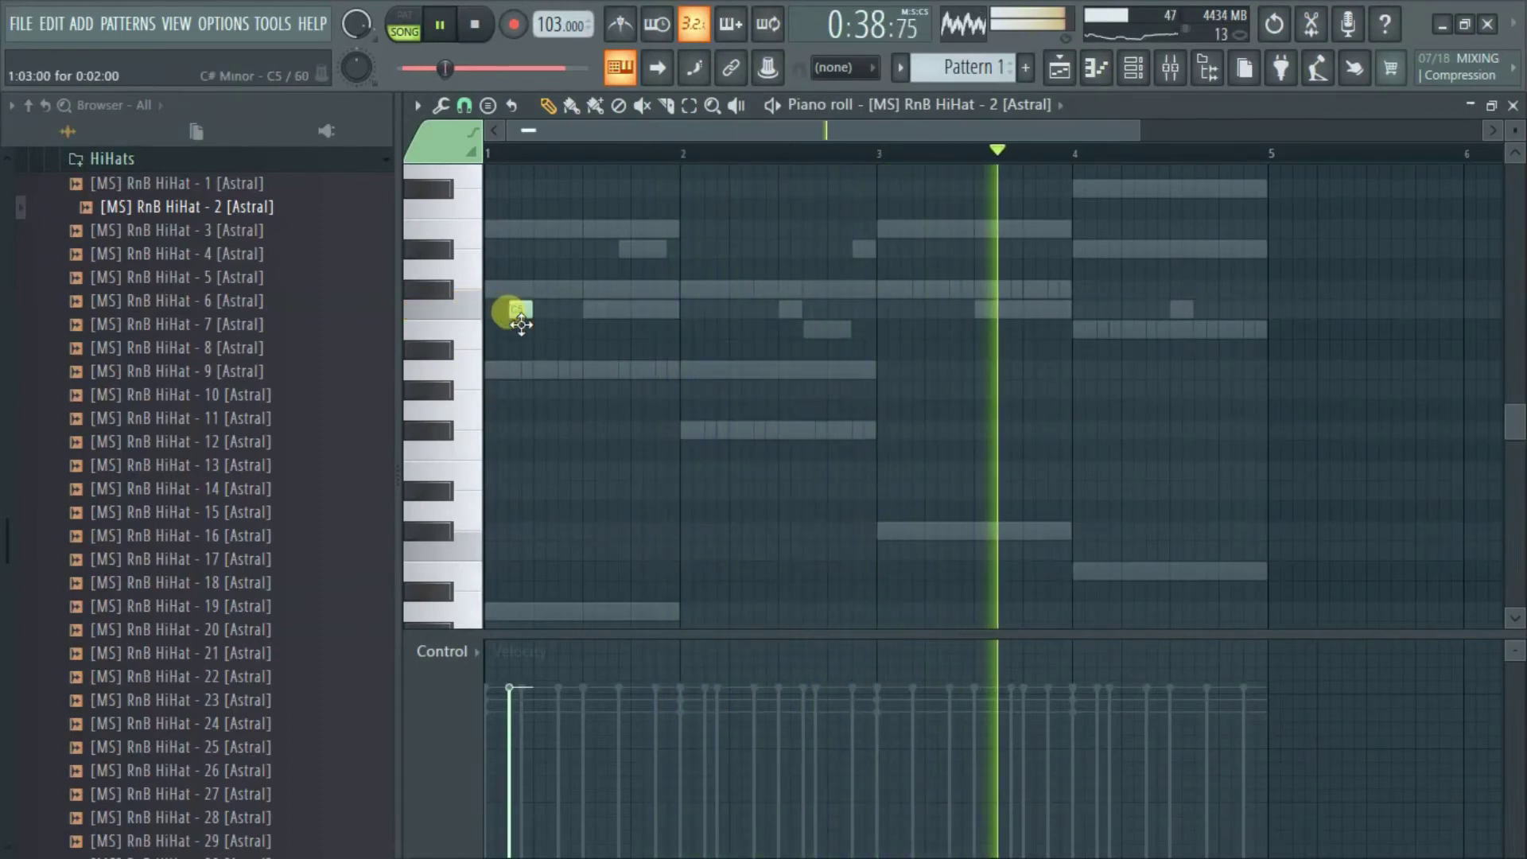
left_click_drag(1141, 127, 816, 171)
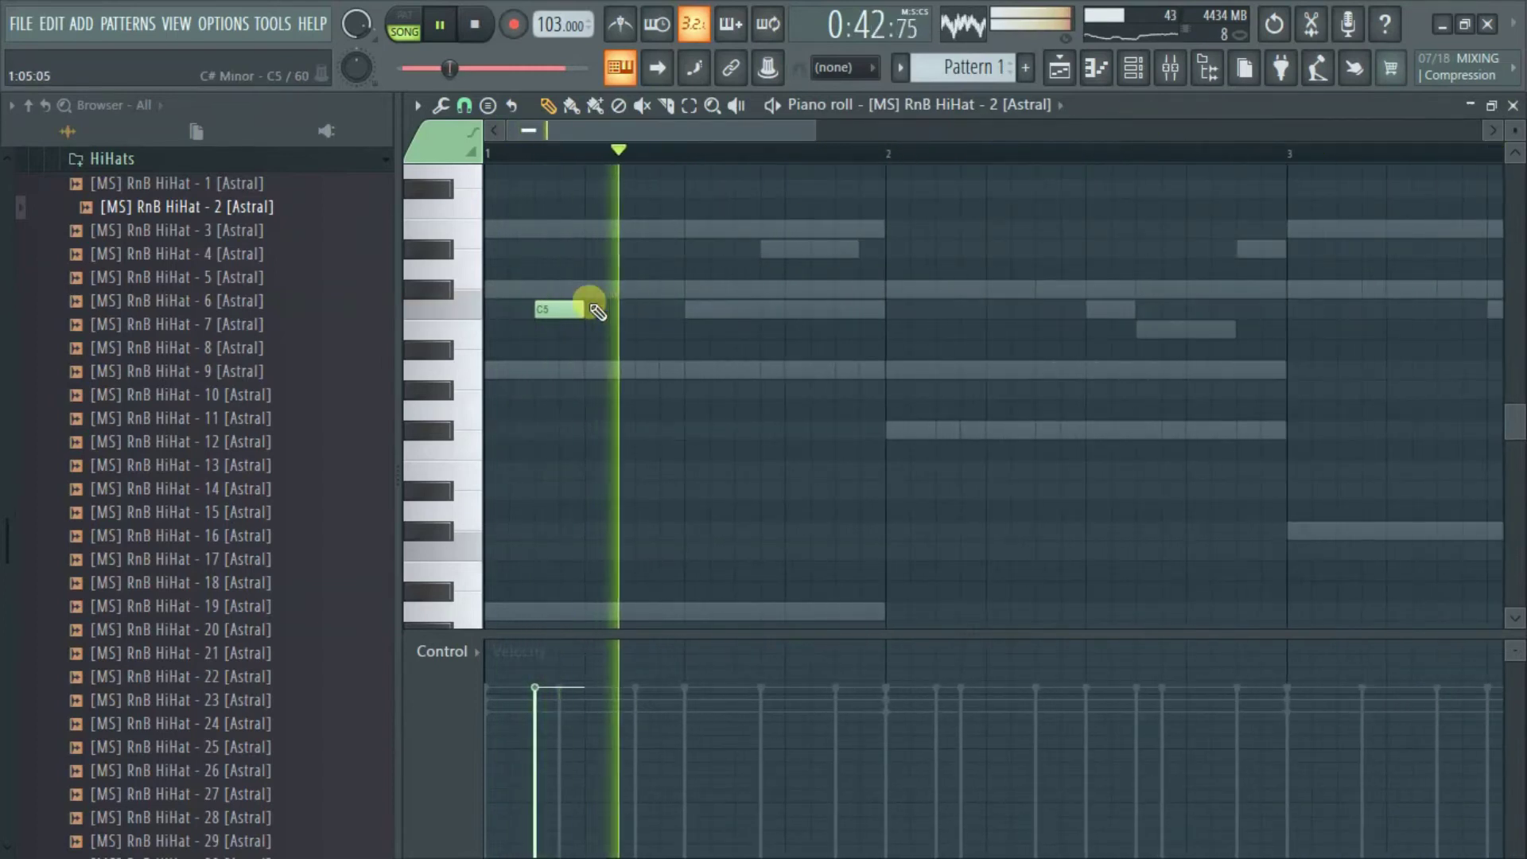
left_click(643, 309)
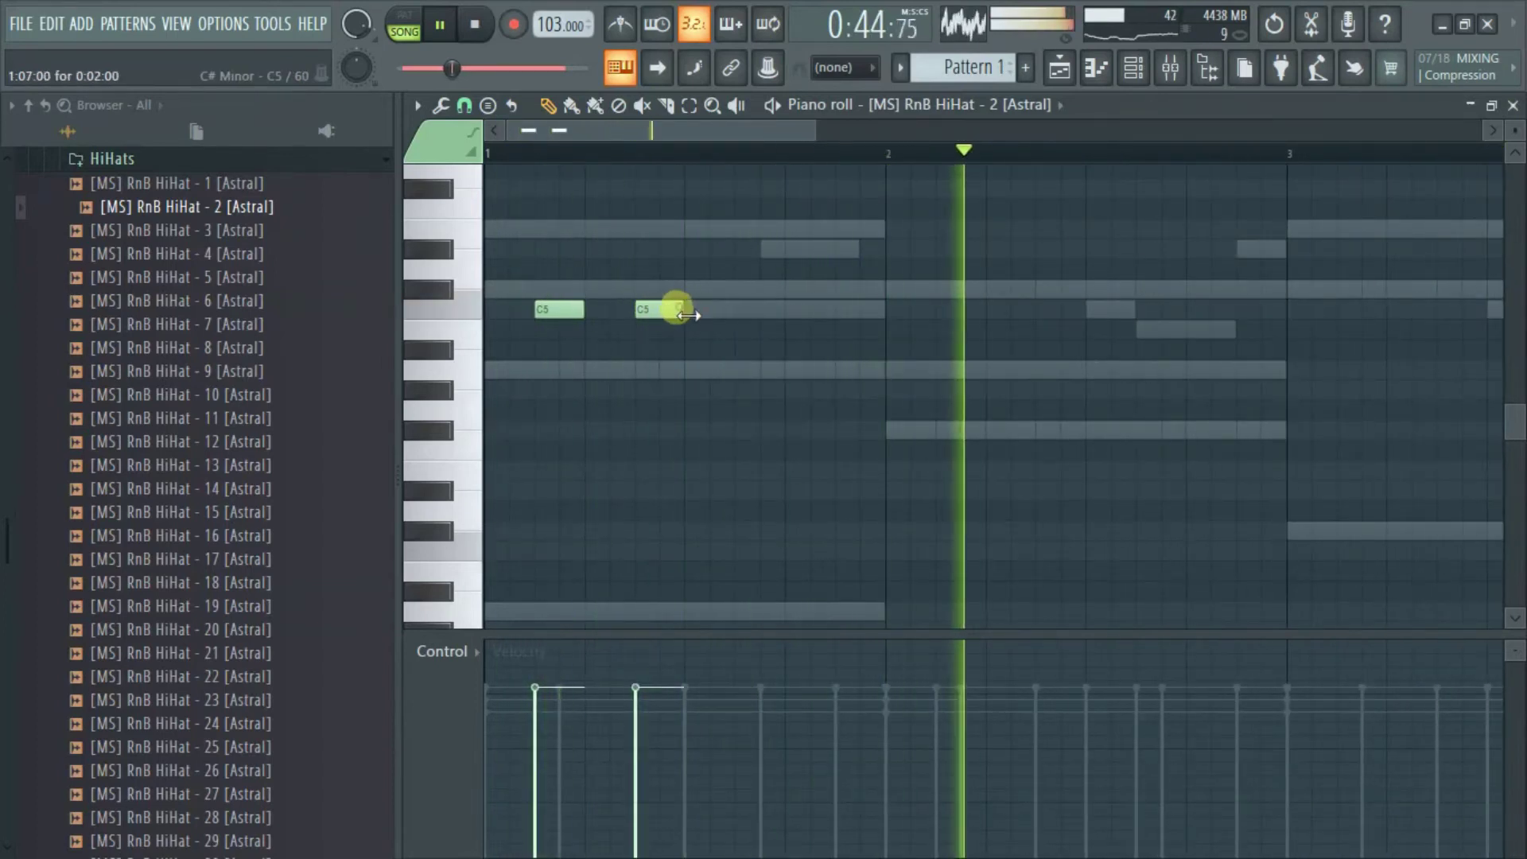
left_click(676, 312)
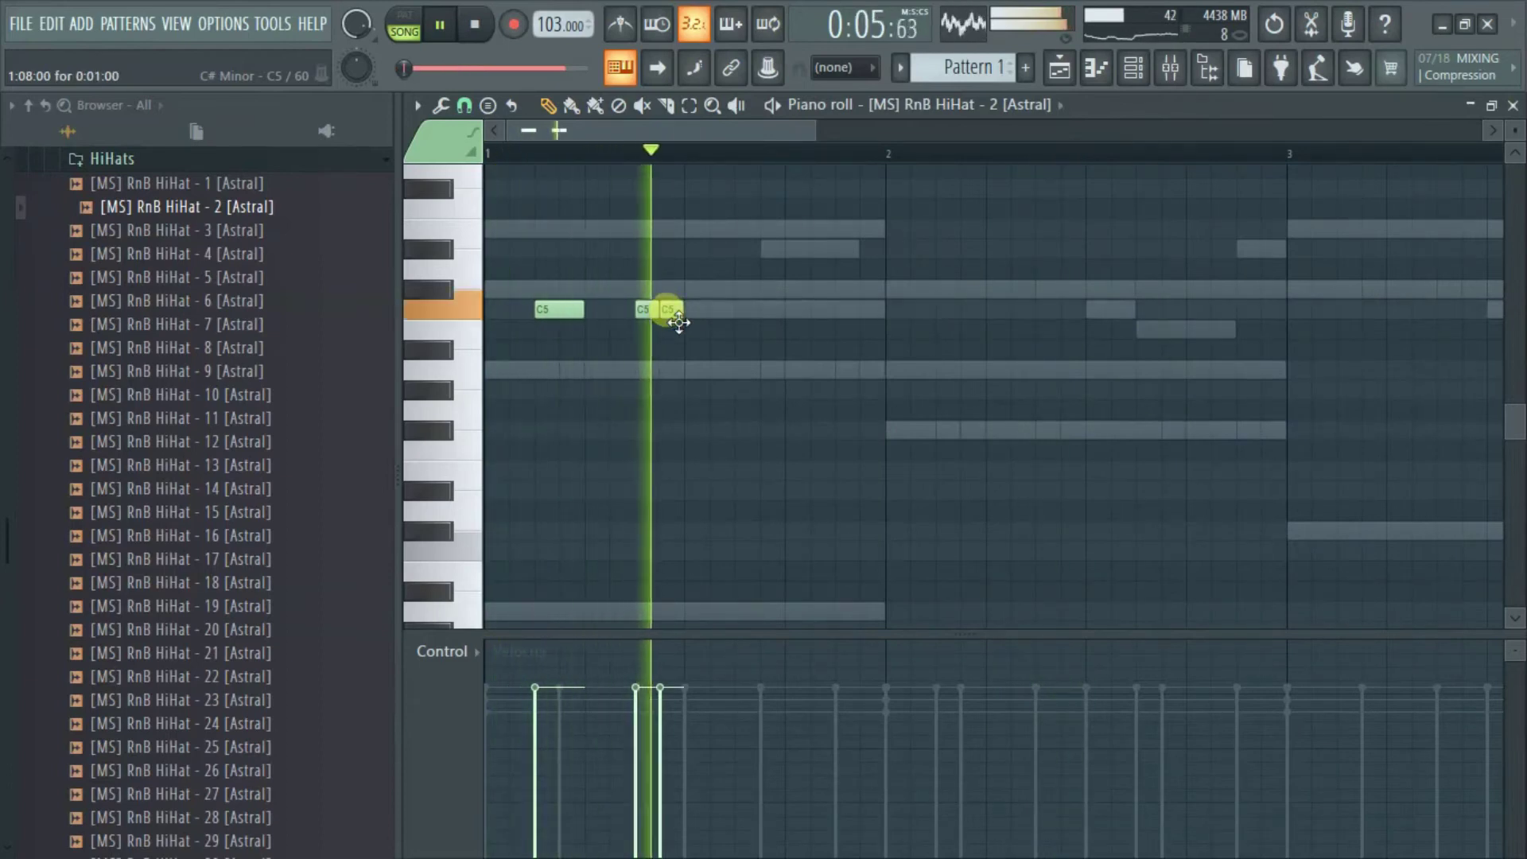
left_click(620, 310)
right_click(676, 310)
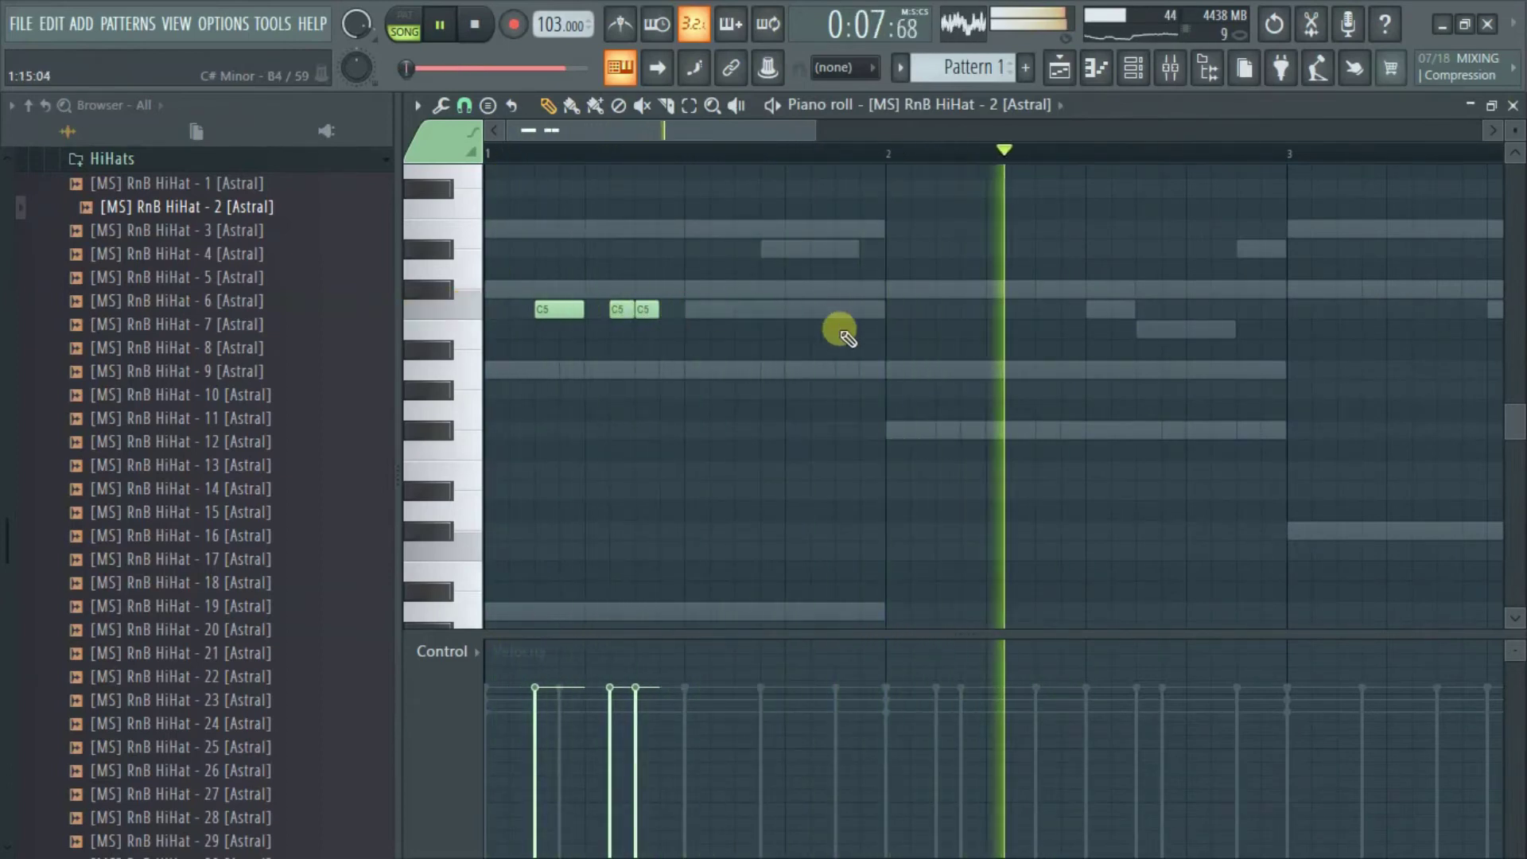
Duplicate the hi-hat notes into bar 2 and add hits at bar 1 steps 11, 12, 15 and bar 2 steps 1, 12, 14.
left_click_drag(720, 286, 562, 324)
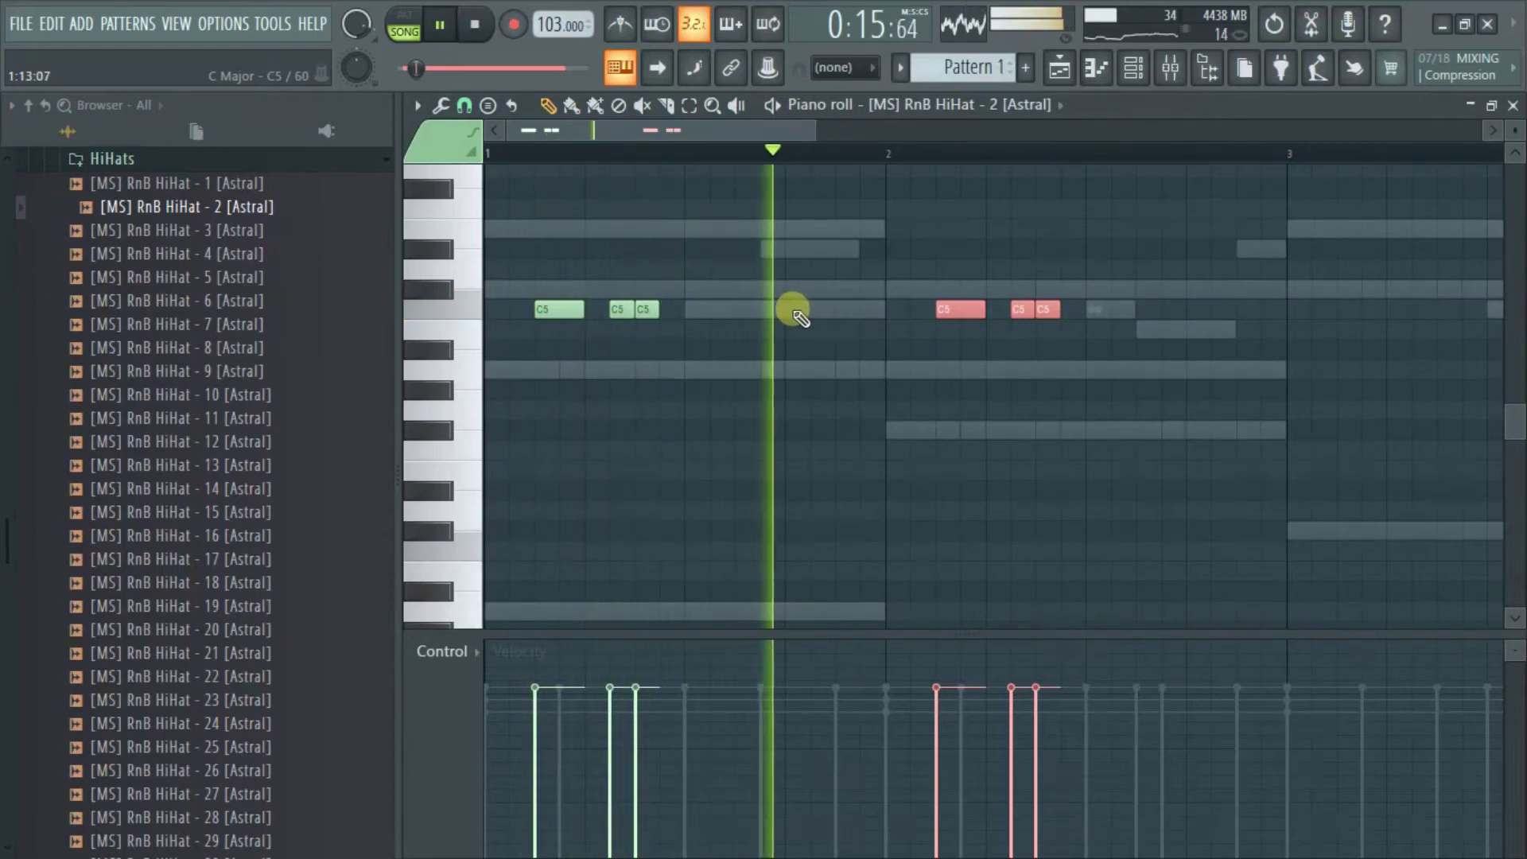
left_click(740, 309)
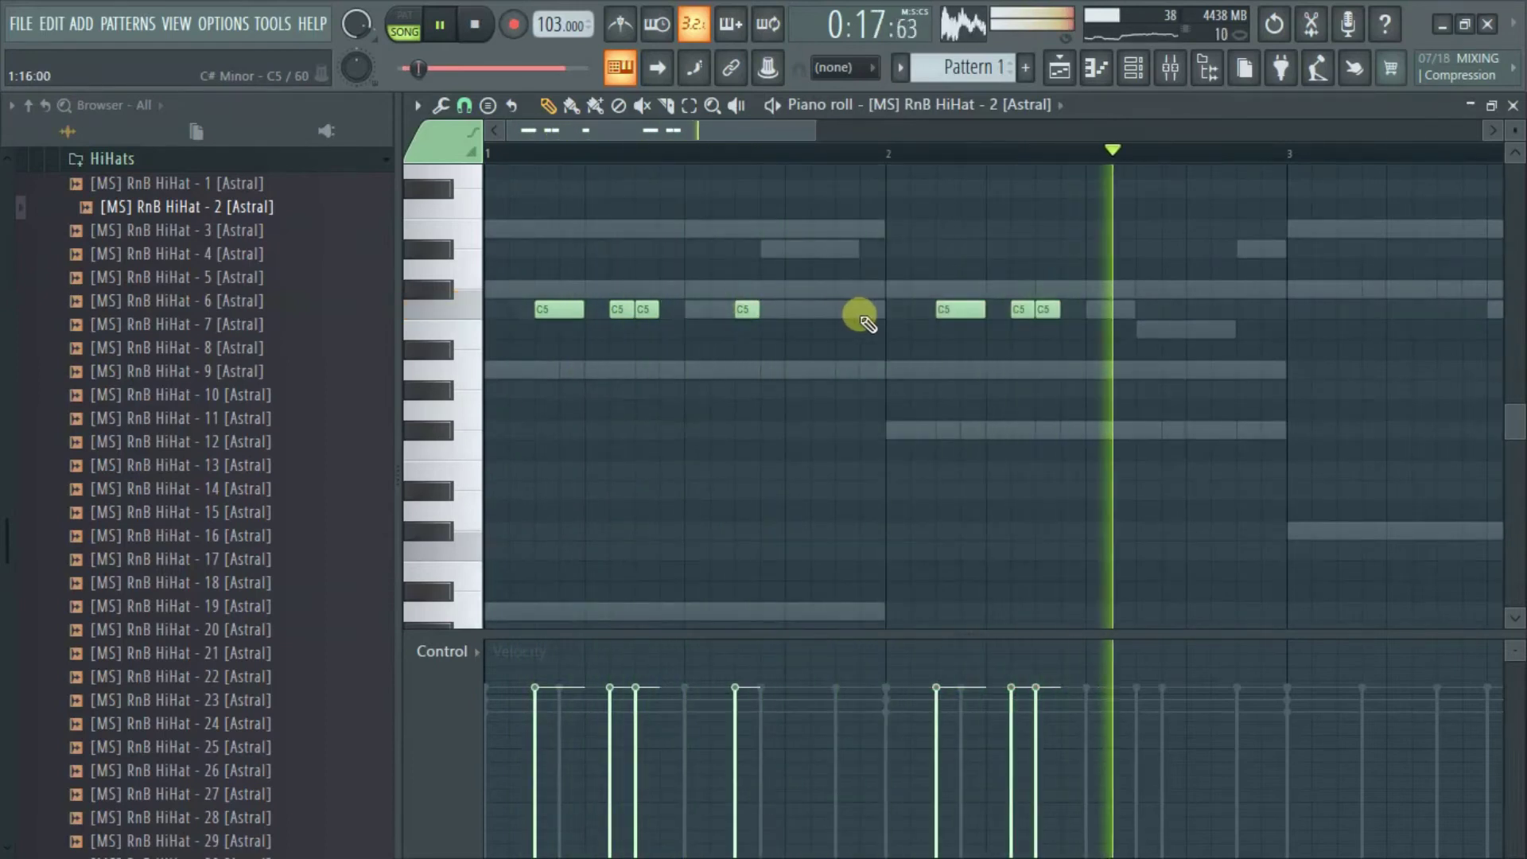
left_click(895, 310)
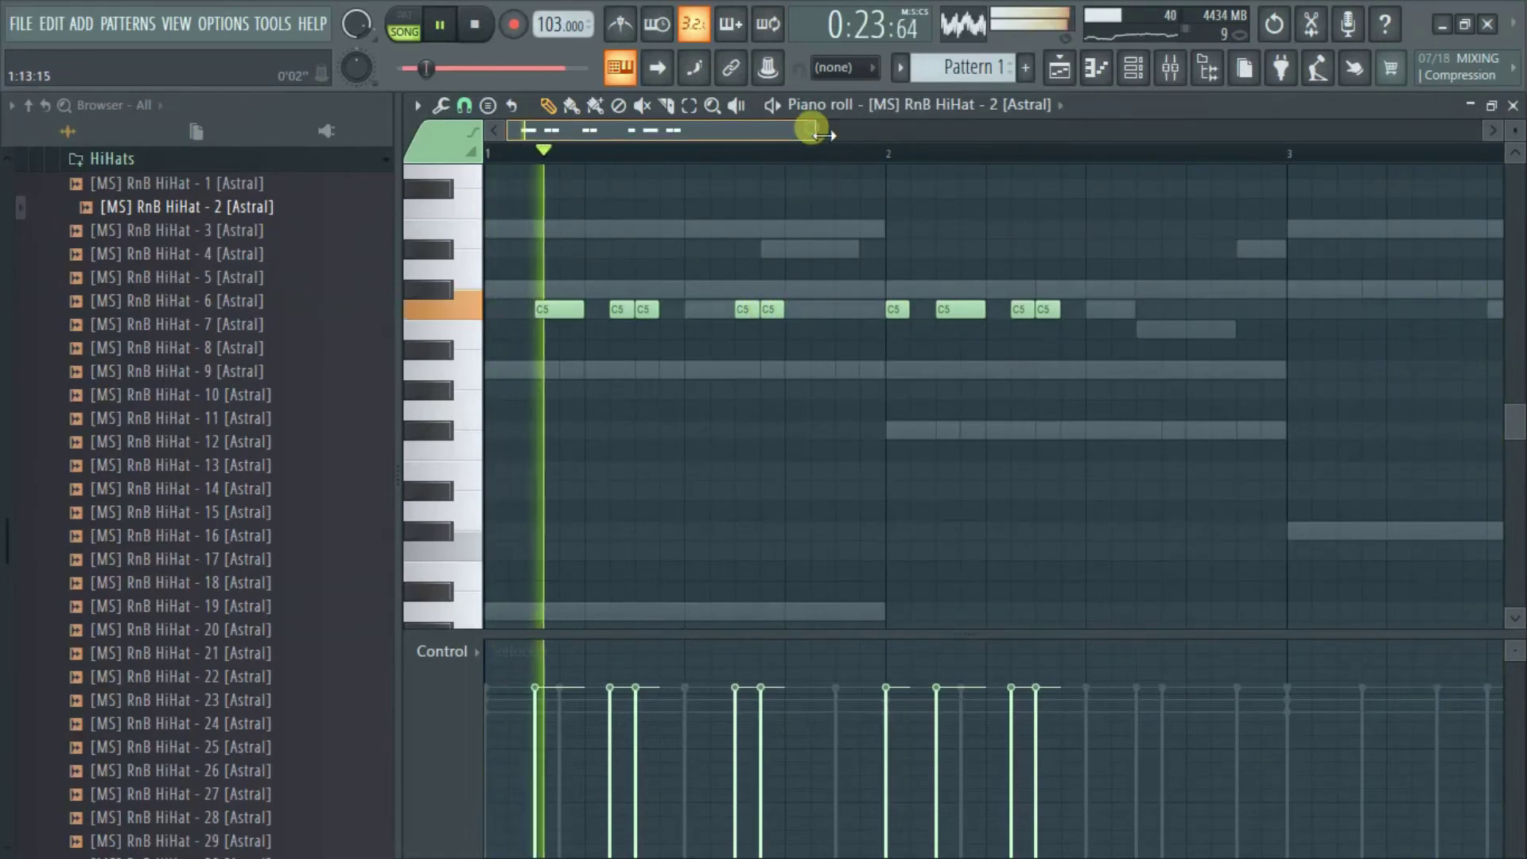
left_click(842, 310)
left_click(1162, 311)
left_click(1234, 314)
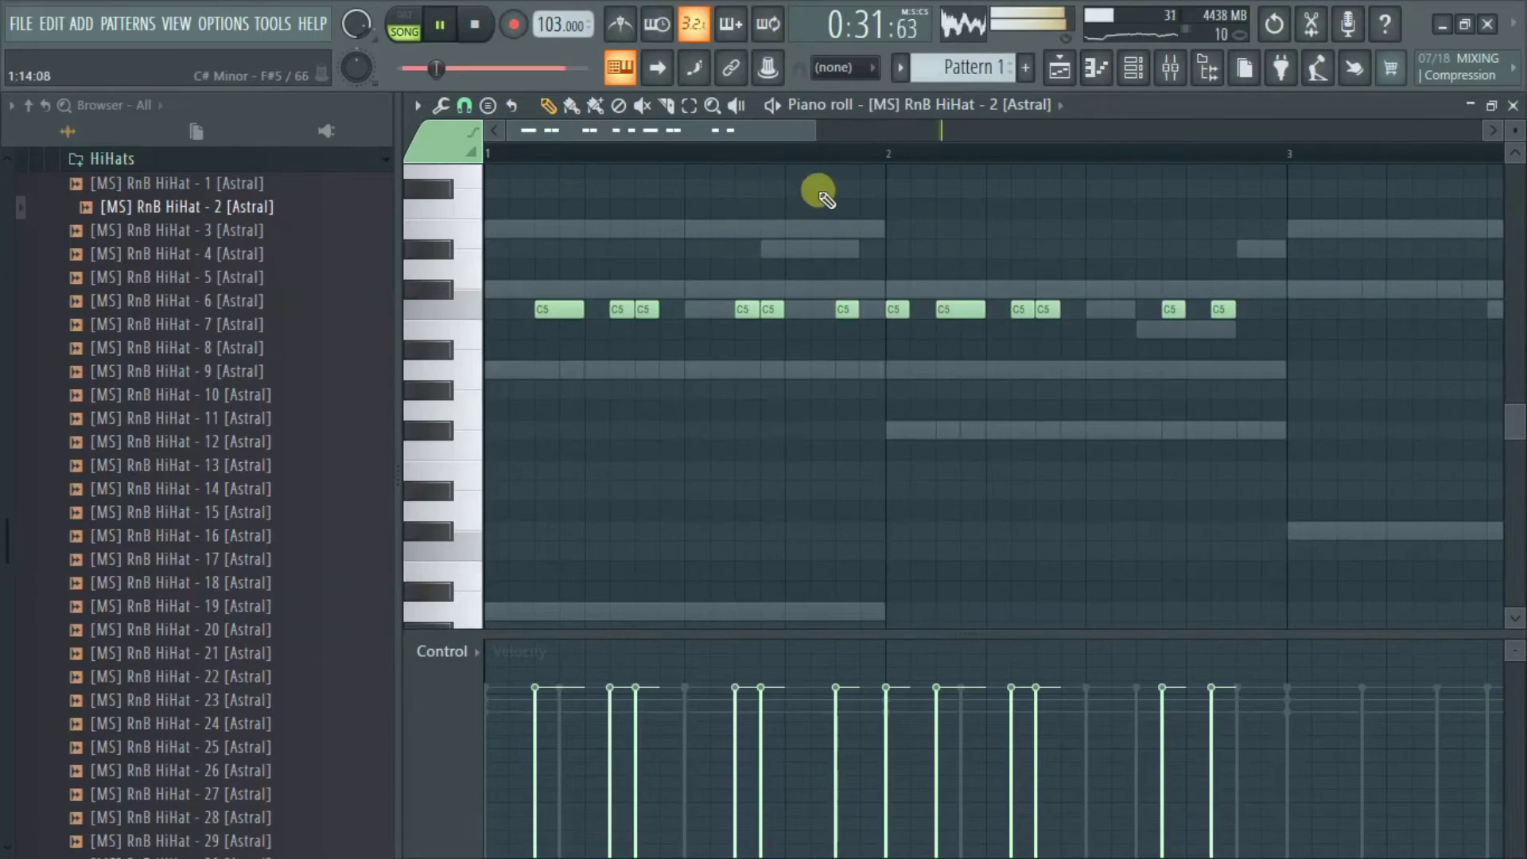
Duplicate the two-bar hi-hat pattern into bars 3 and 4 and clear the note selection.
left_click_drag(827, 135, 921, 151)
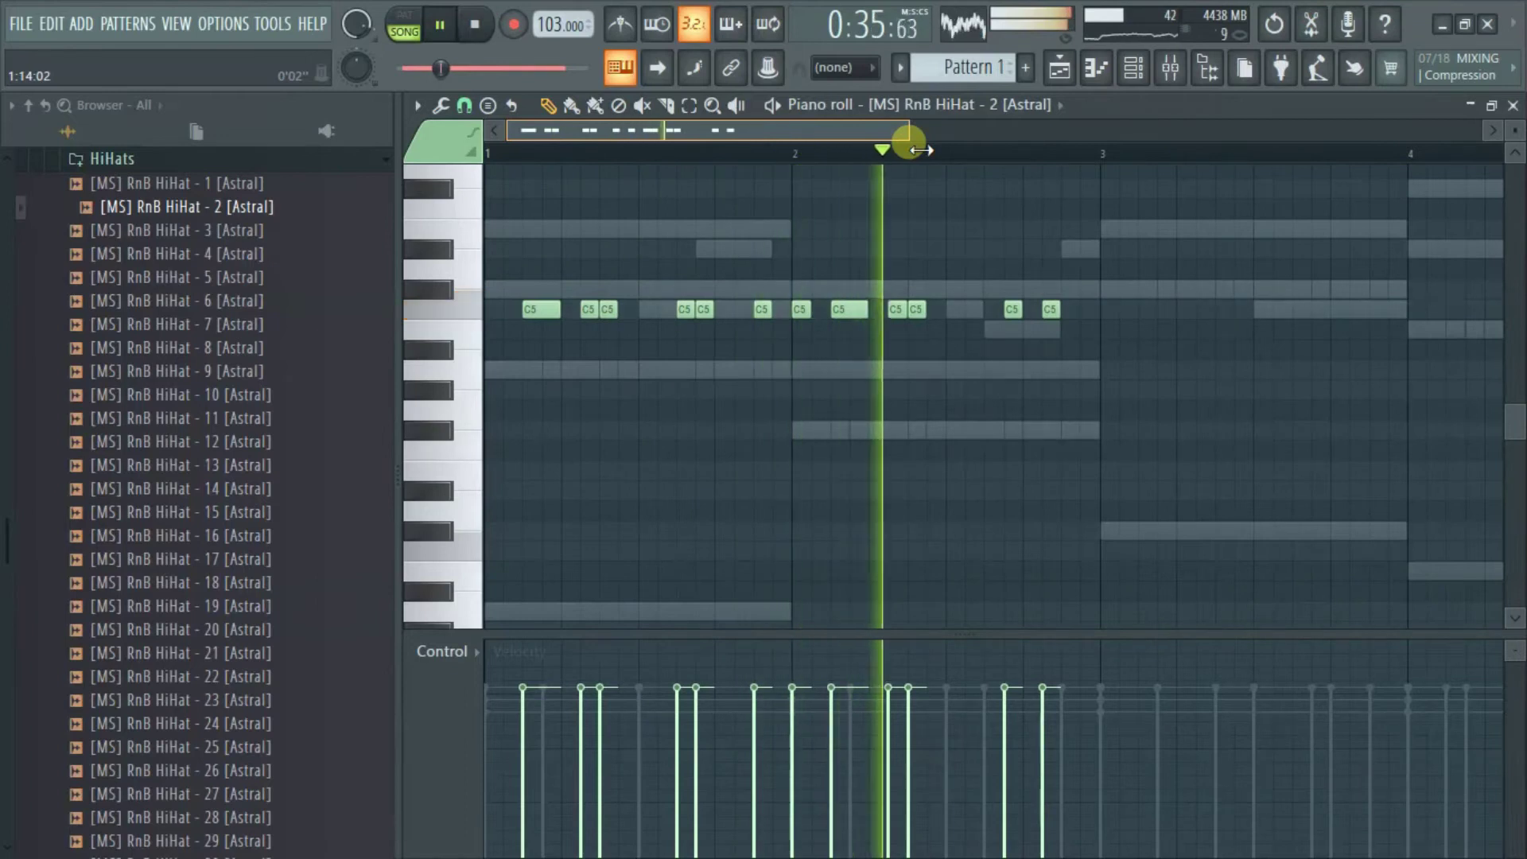
left_click_drag(1026, 291, 356, 322)
left_click_drag(1052, 300, 523, 334)
key("ctrl+b")
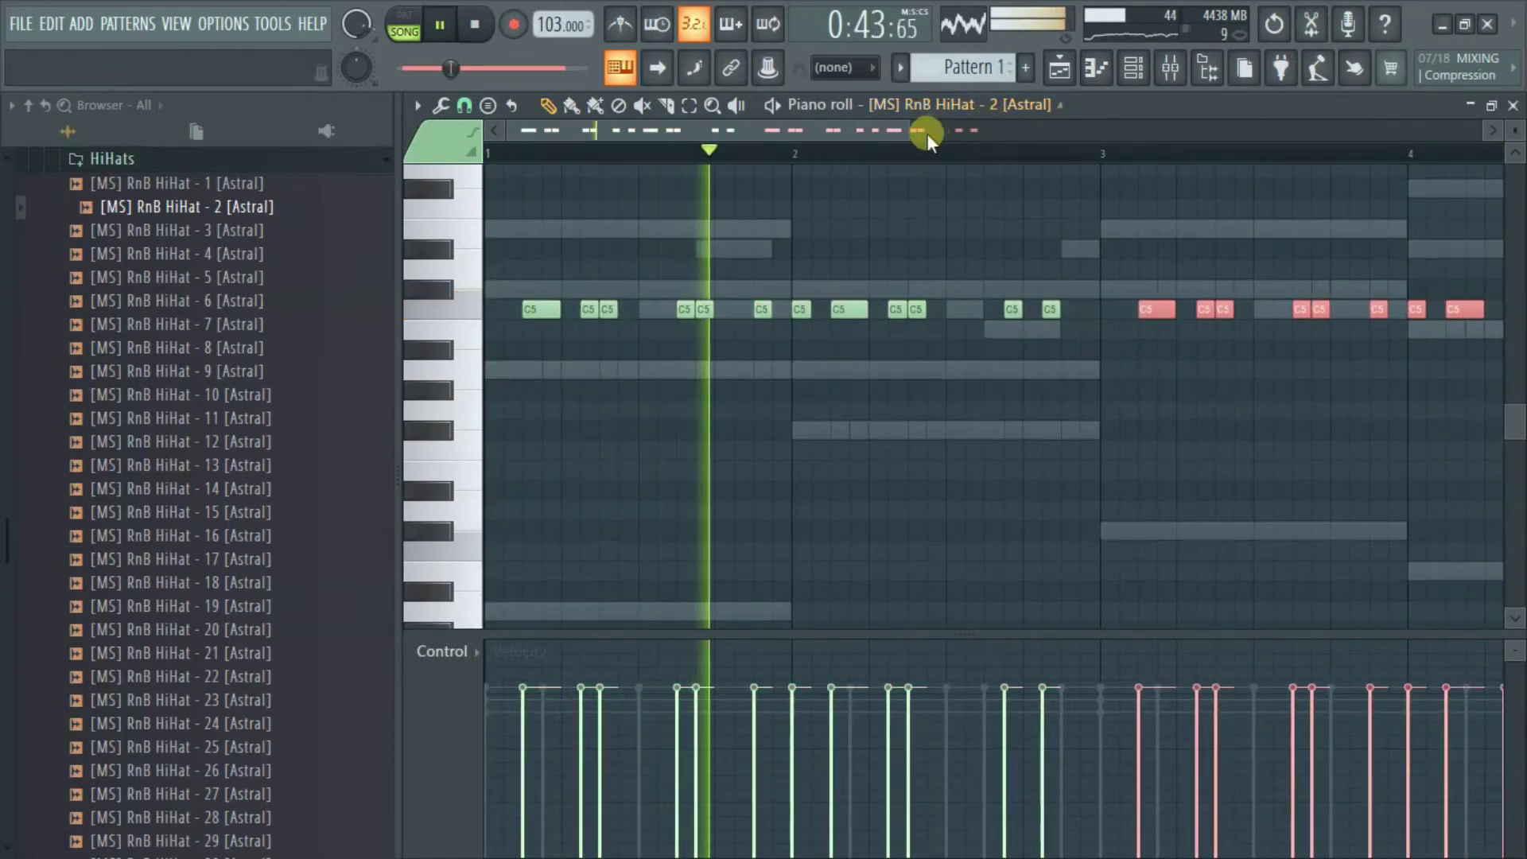
left_click_drag(908, 129, 1177, 159)
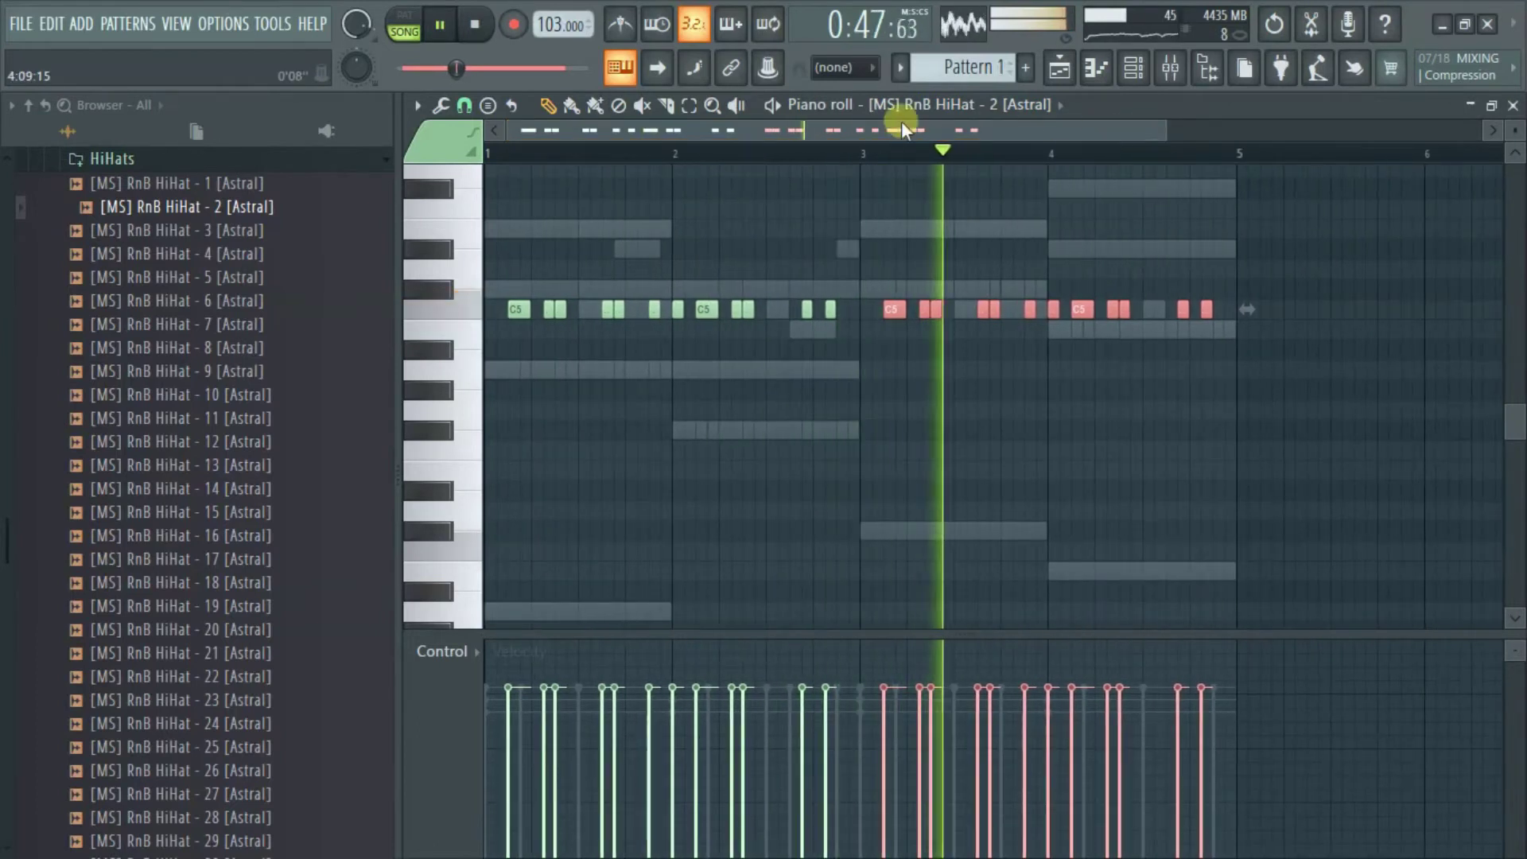
key("ctrl+d")
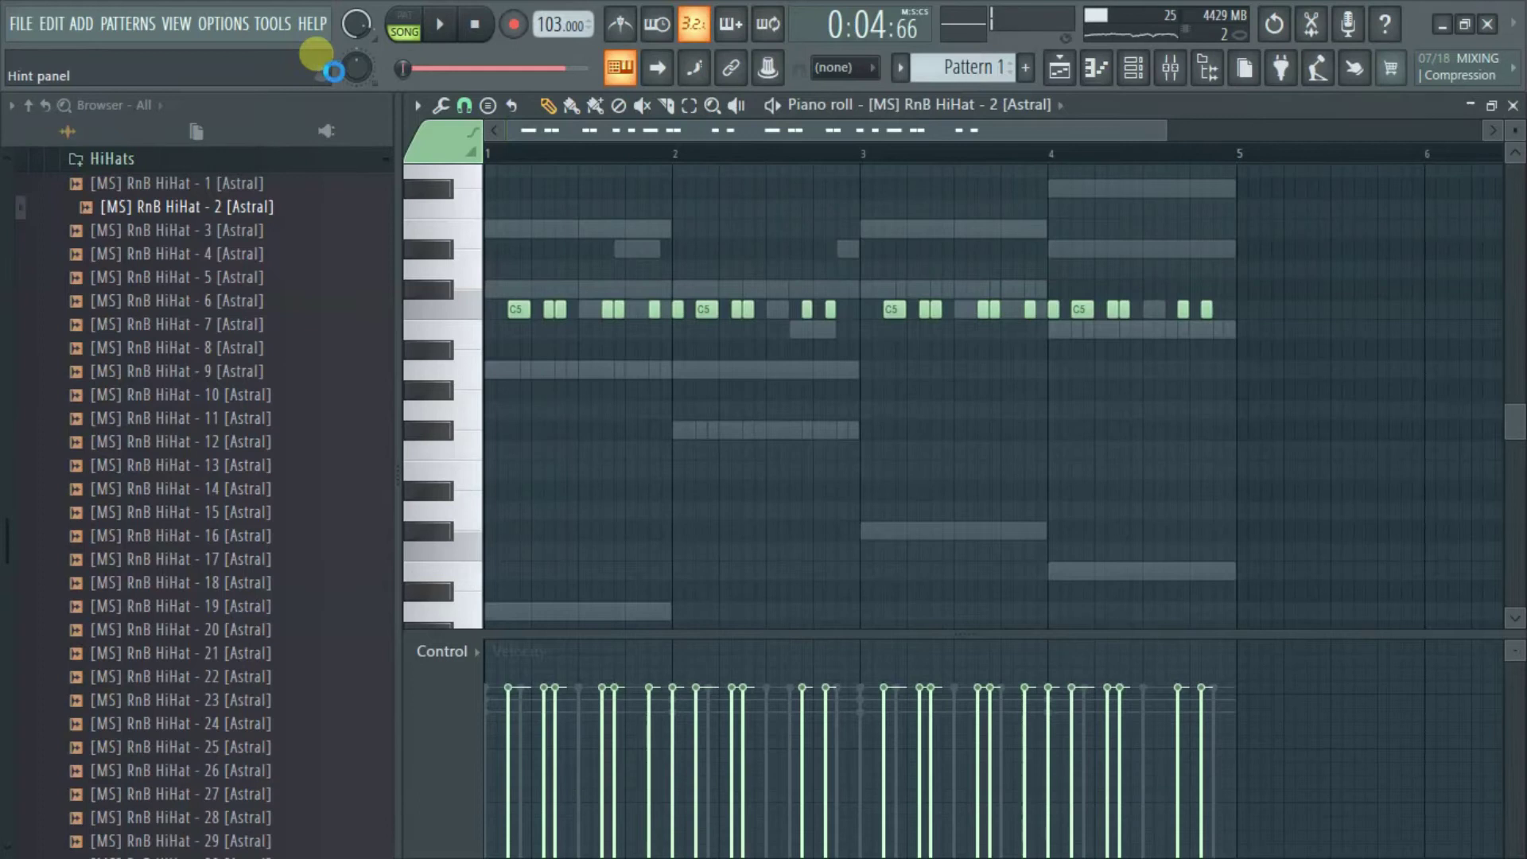
Save the project as "Rnb Type beat - Loki" in the RnB Beat folder.
key("ctrl+shift+s")
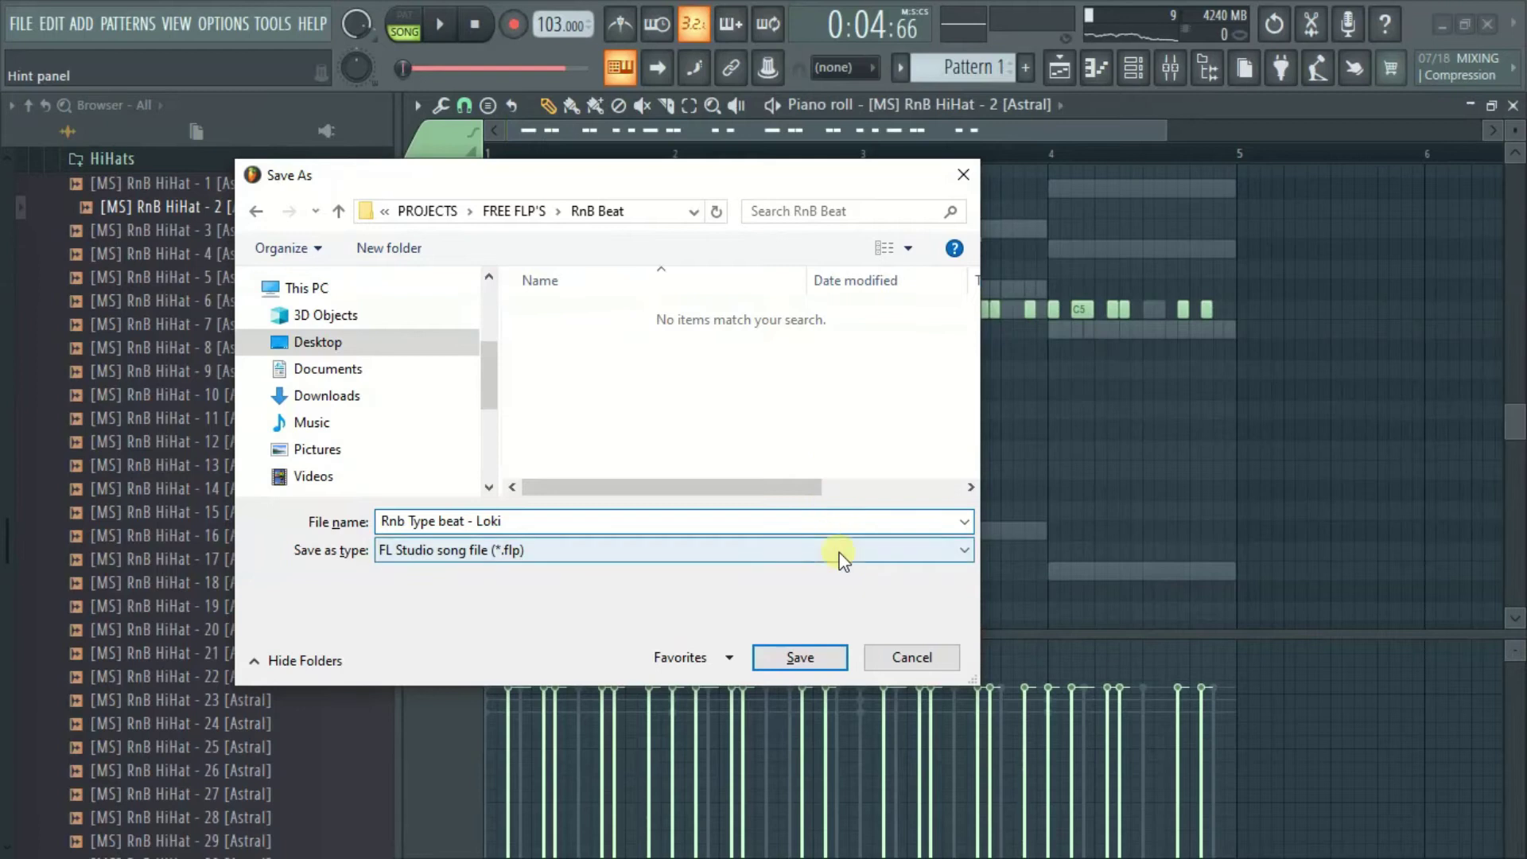
left_click(800, 658)
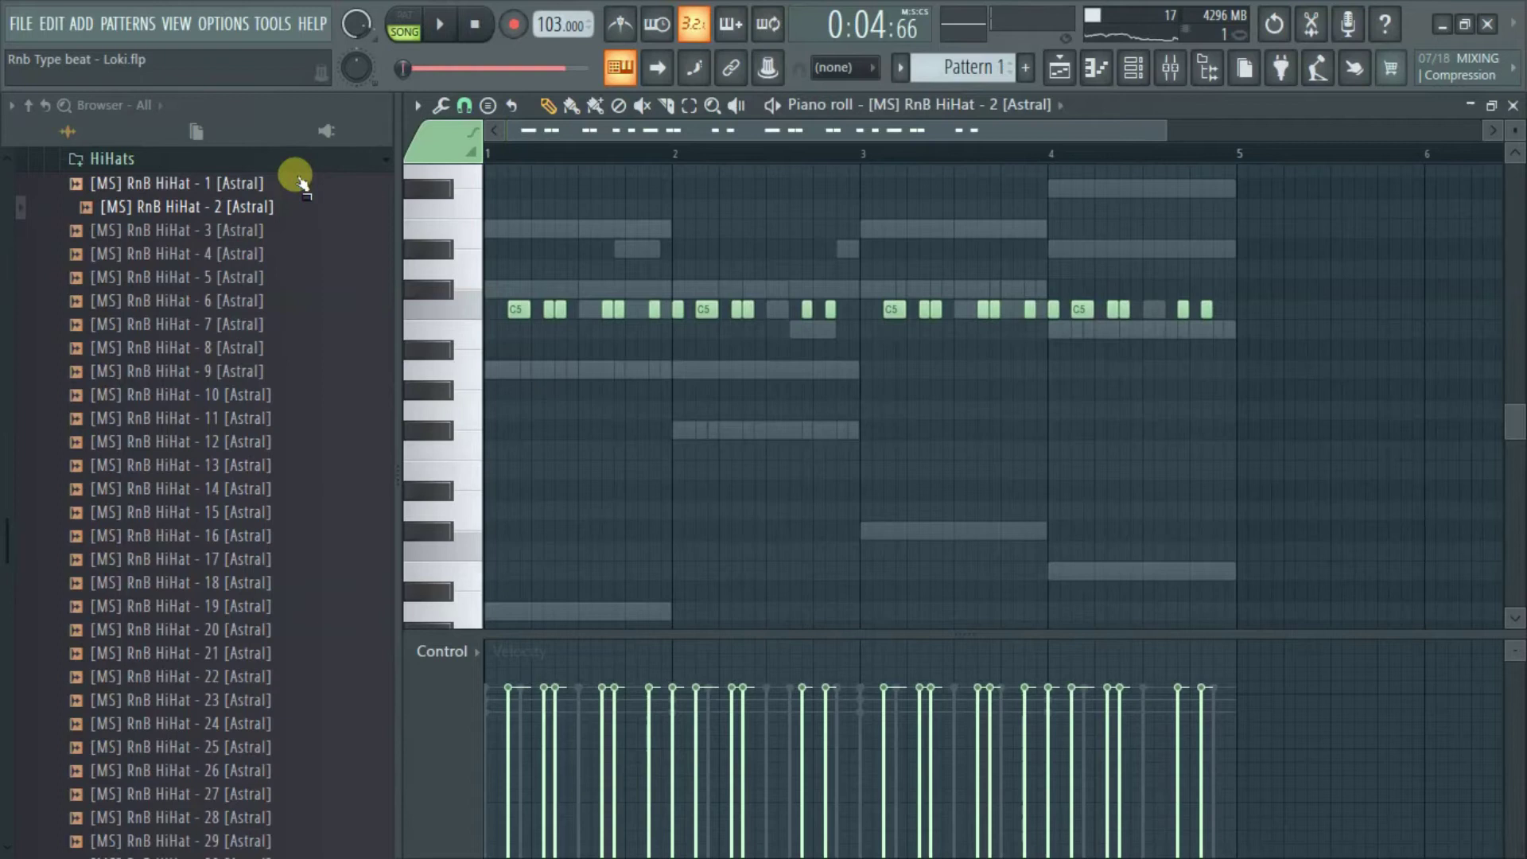
Audition RnB HiHat samples 3 through 8 against the playing song, returning to sample 7.
left_click(261, 241)
left_click(263, 253)
left_click(266, 278)
left_click(272, 301)
left_click(273, 323)
left_click(274, 347)
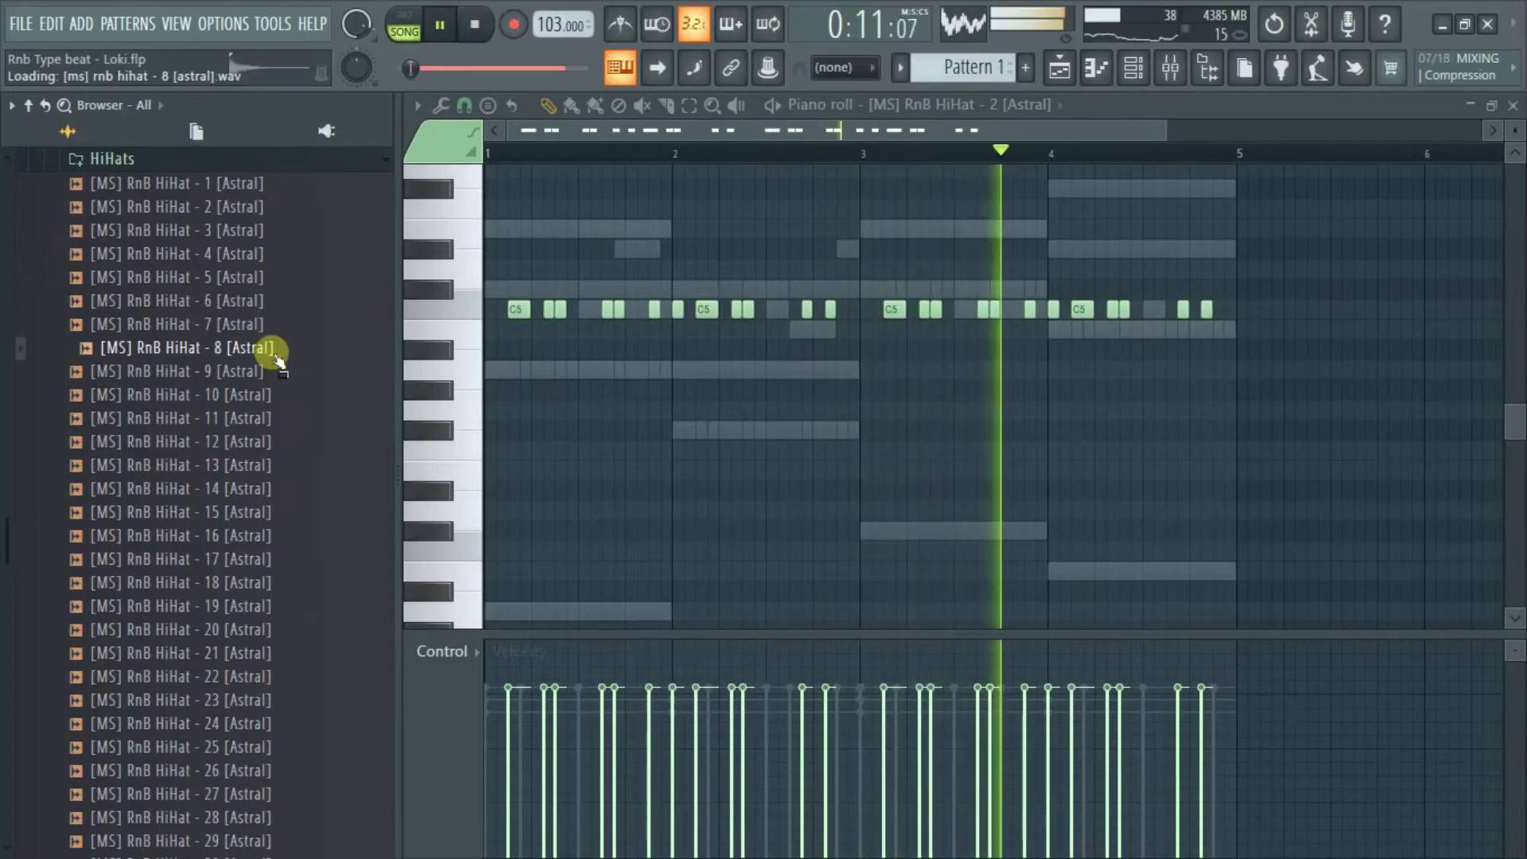
left_click(269, 326)
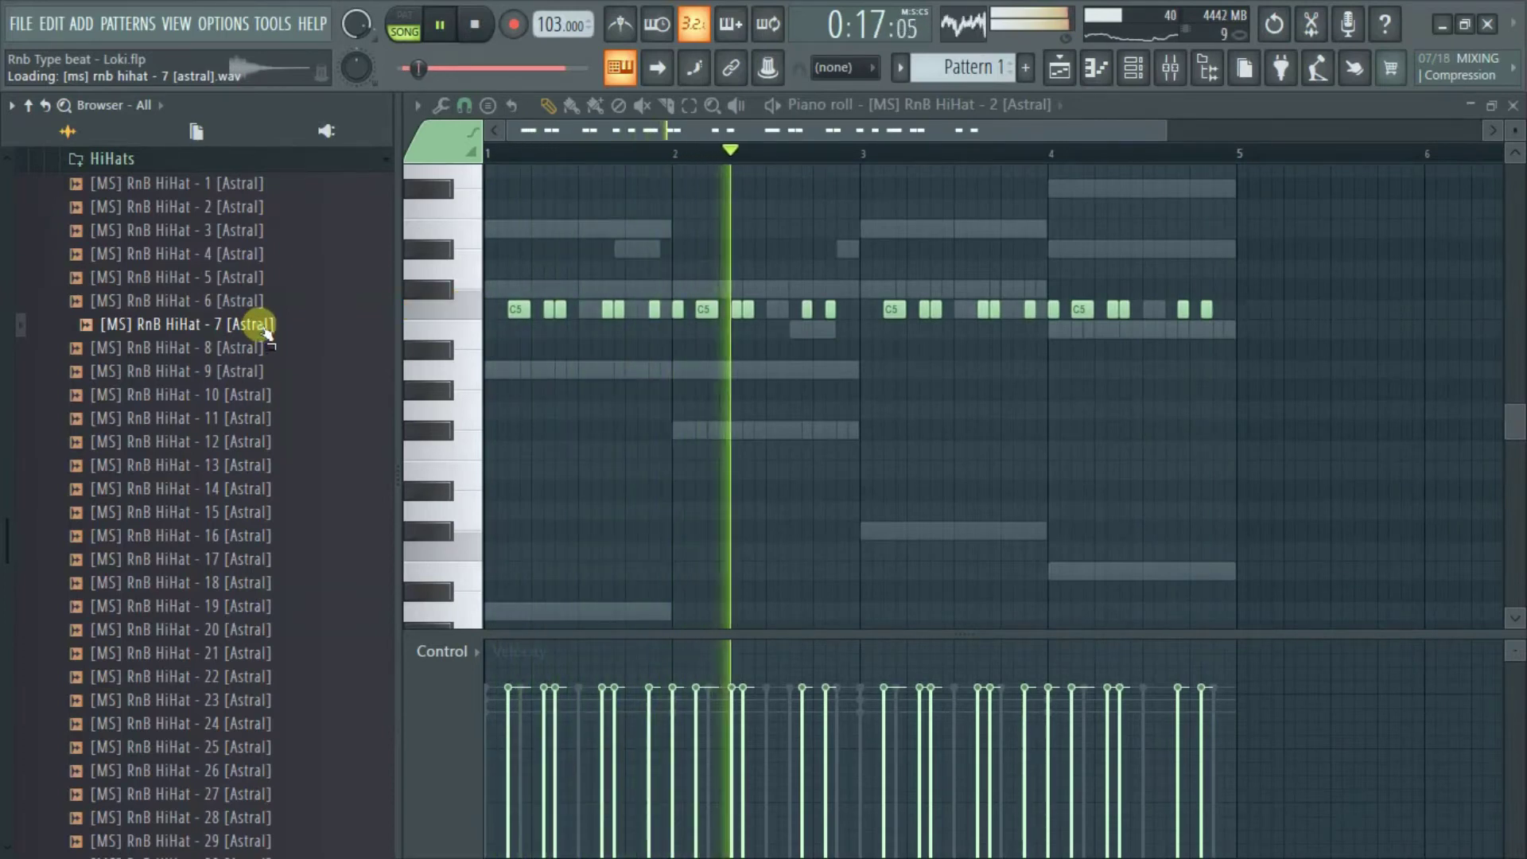
Add RnB HiHat - 7 as a new channel and open its piano roll.
left_click_drag(253, 330, 707, 457)
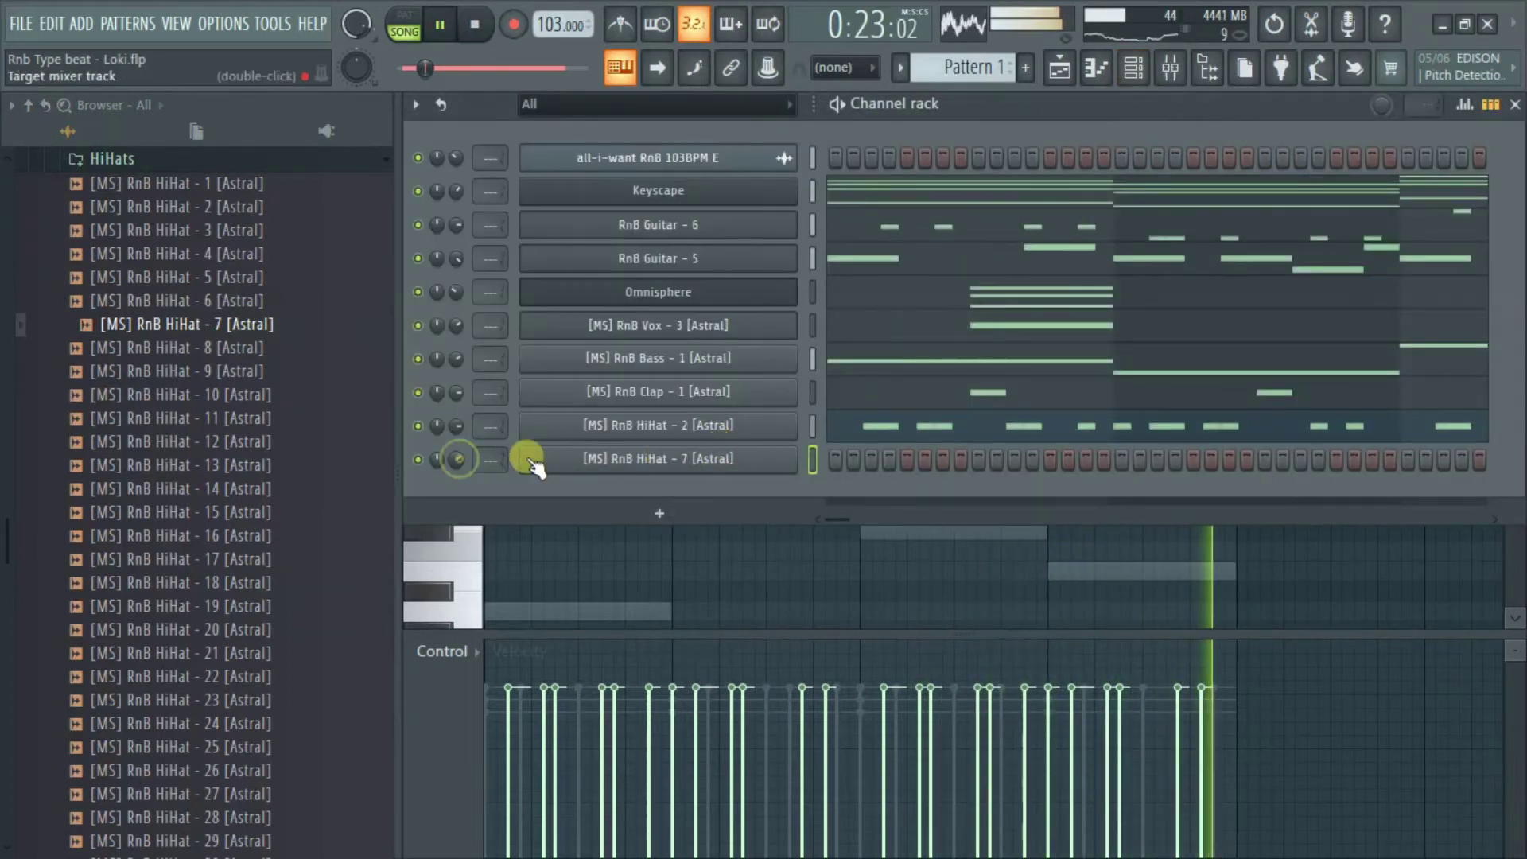
right_click(699, 469)
left_click(831, 461)
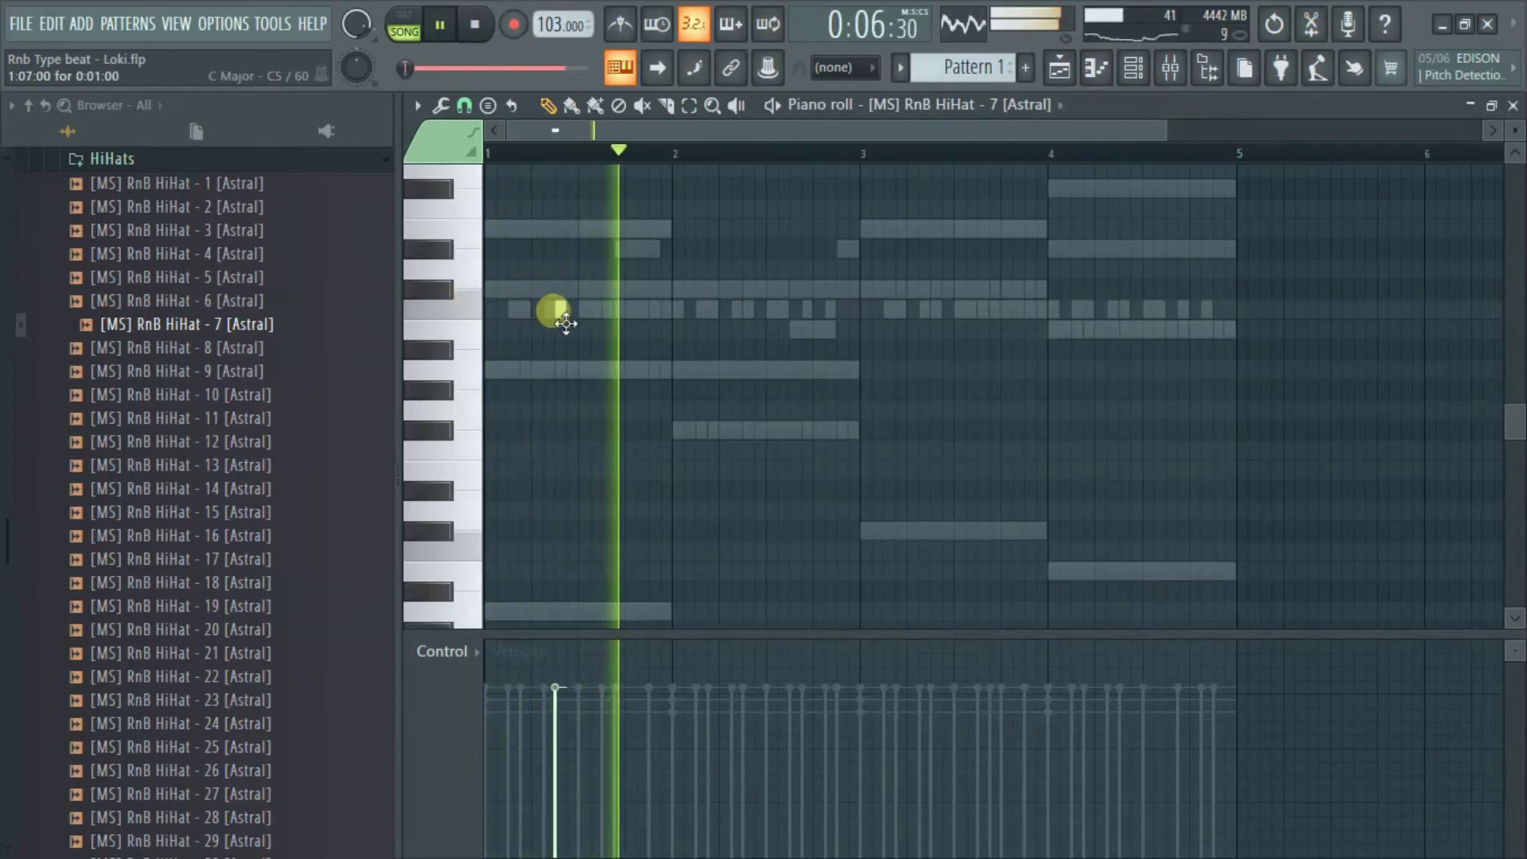
Place two-step C5 notes for the second hi-hat on step 7 of bar 1 and step 5 of bar 2.
left_click_drag(579, 321, 592, 322)
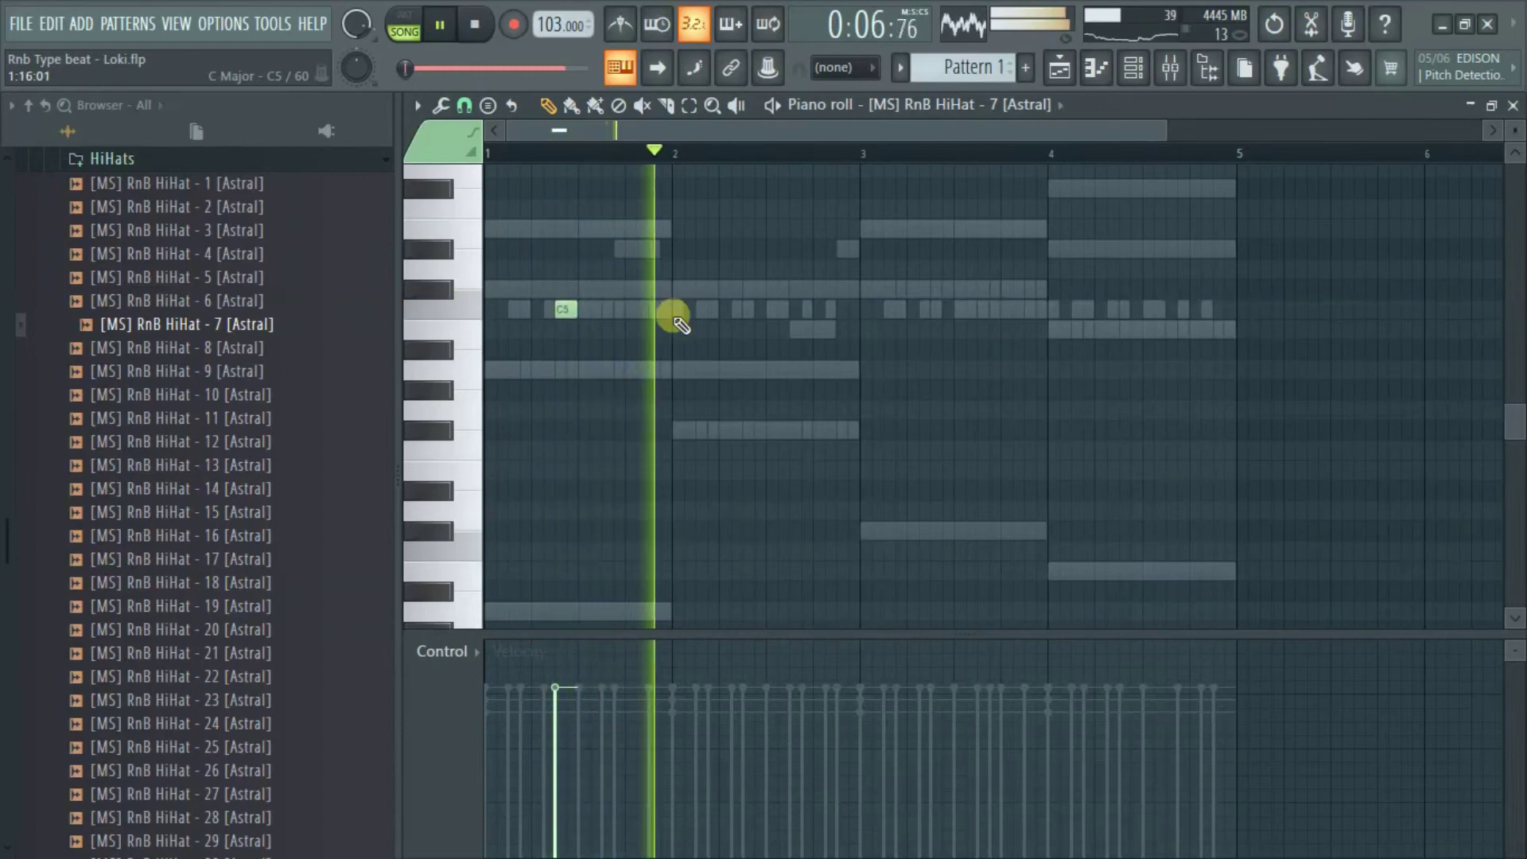
left_click(736, 312)
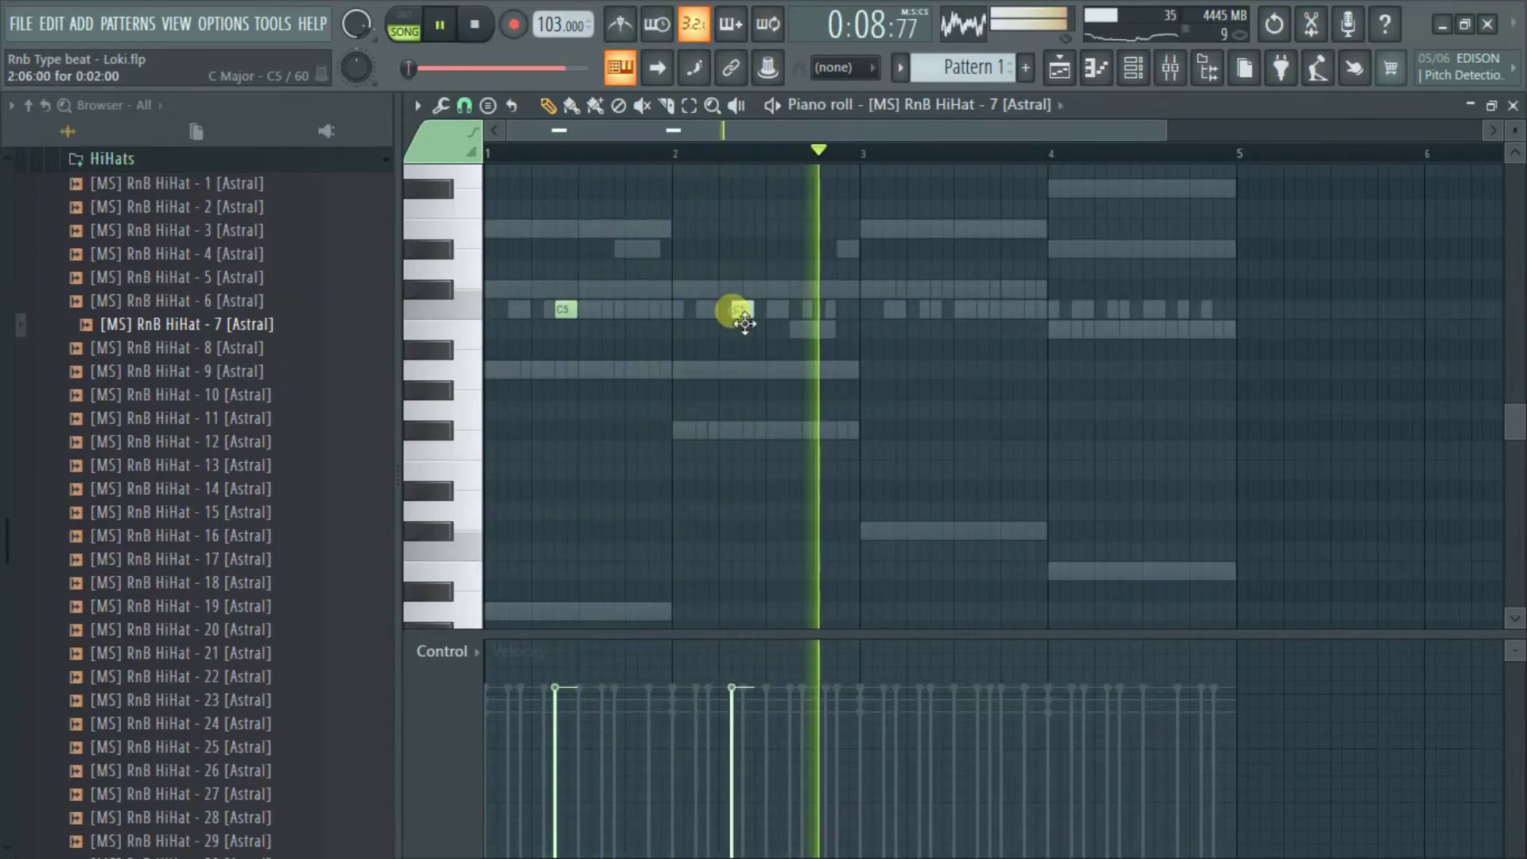
key("space")
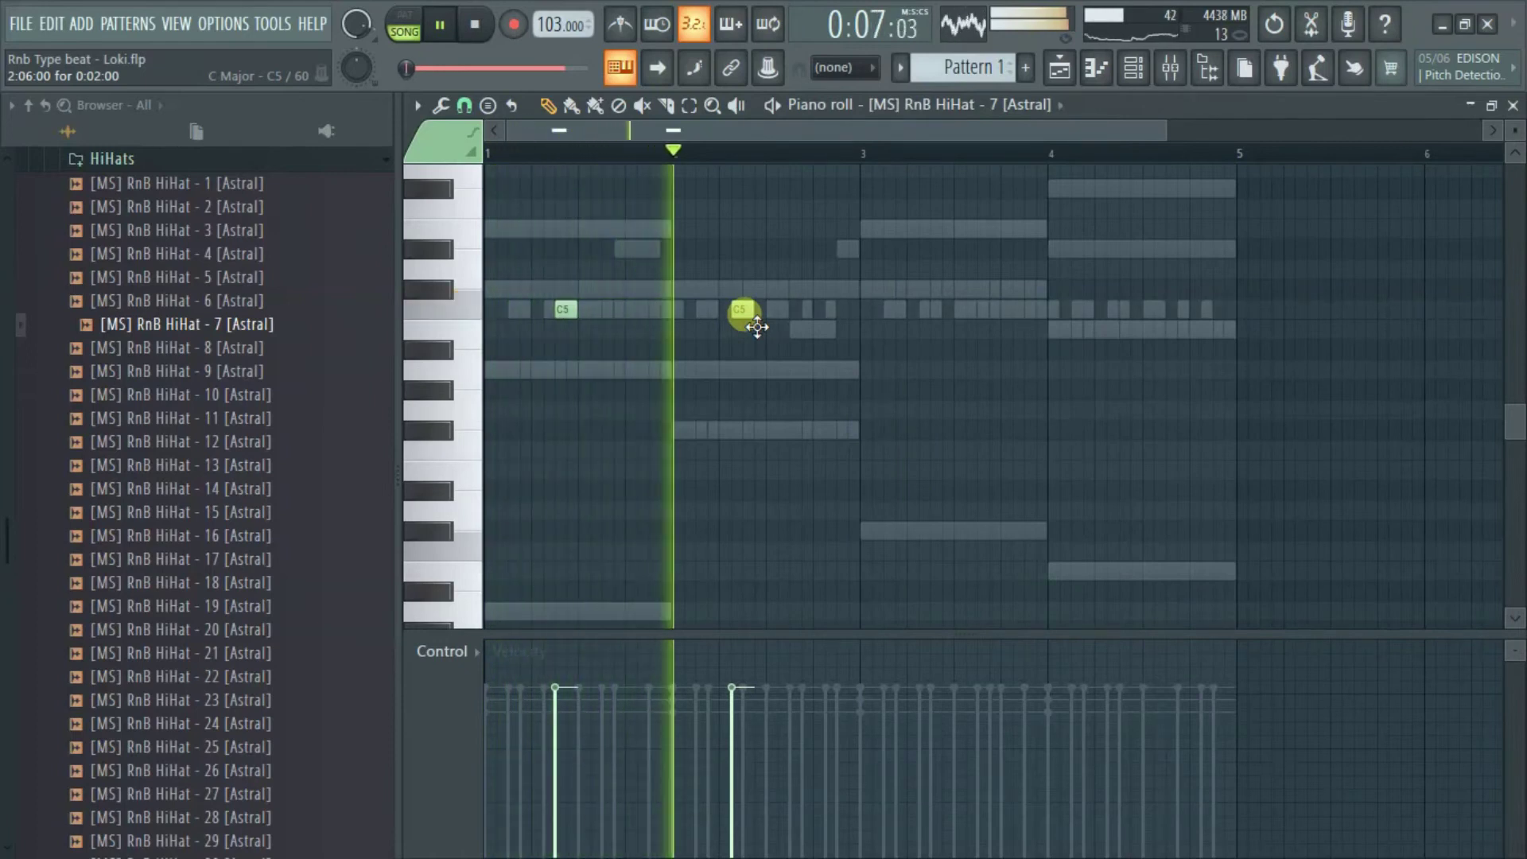
left_click_drag(757, 326, 744, 325)
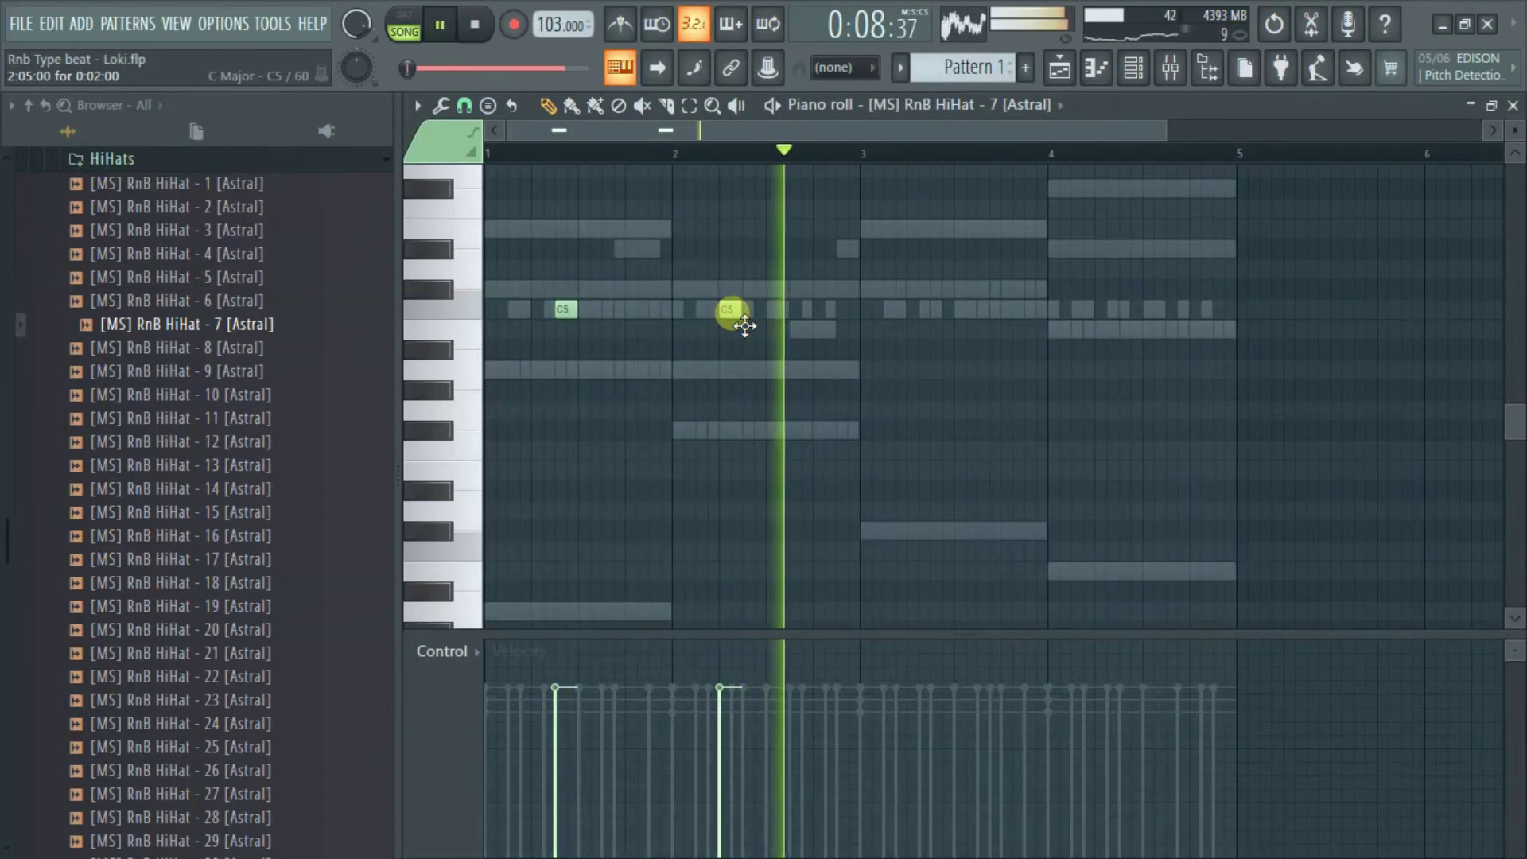
Duplicate the two RnB HiHat - 7 notes into bars 3 and 4 and clear the selection.
left_click_drag(781, 316, 945, 364)
left_click(573, 312)
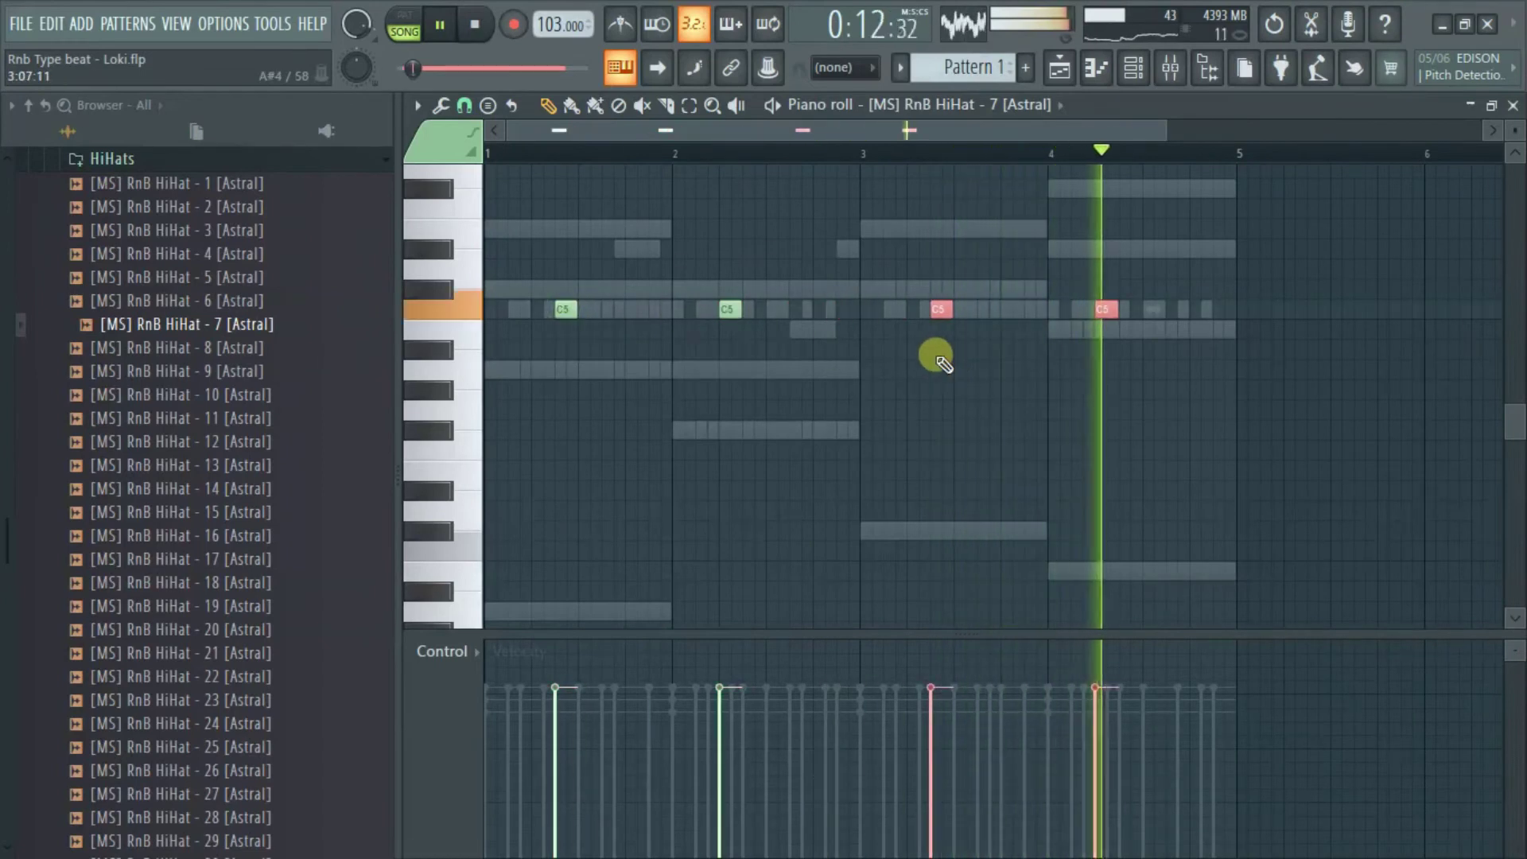
left_click(982, 204, "ctrl")
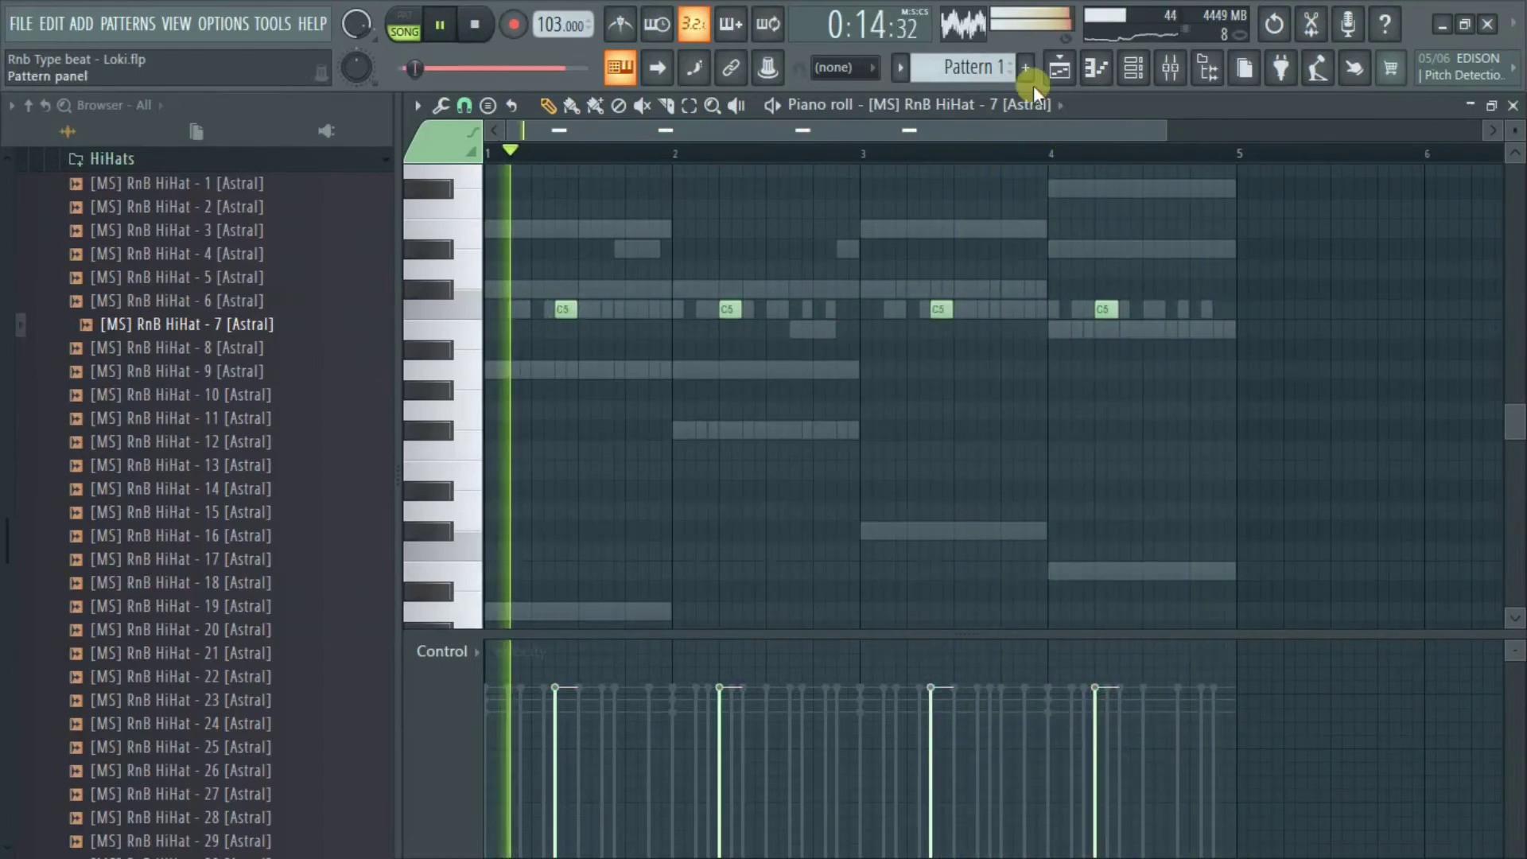
Audition more RnB HiHat samples, from 3 through 13, against the playing song.
left_click(1134, 68)
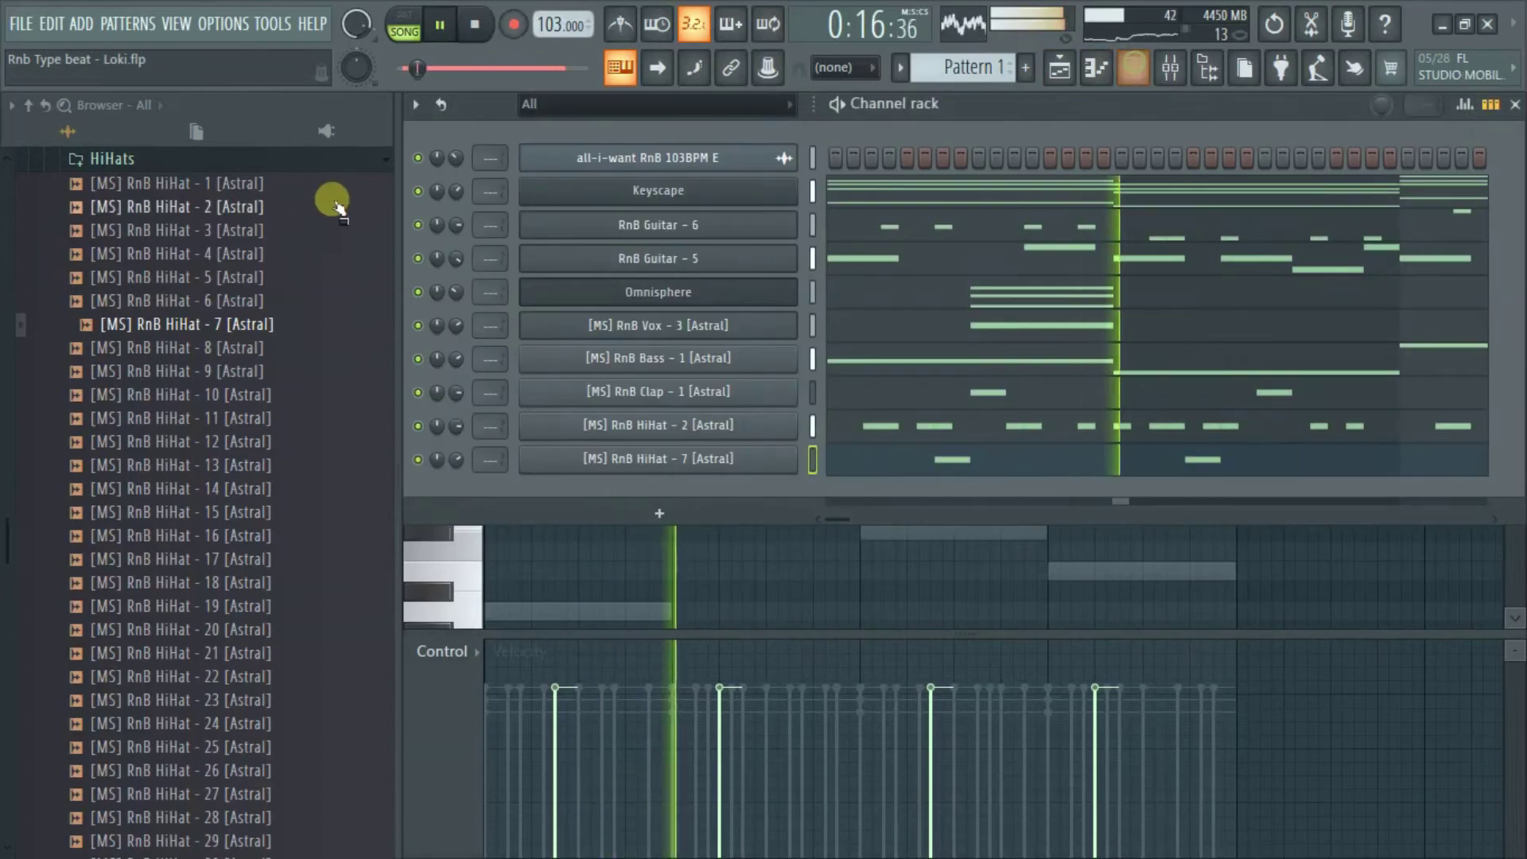
left_click(271, 242)
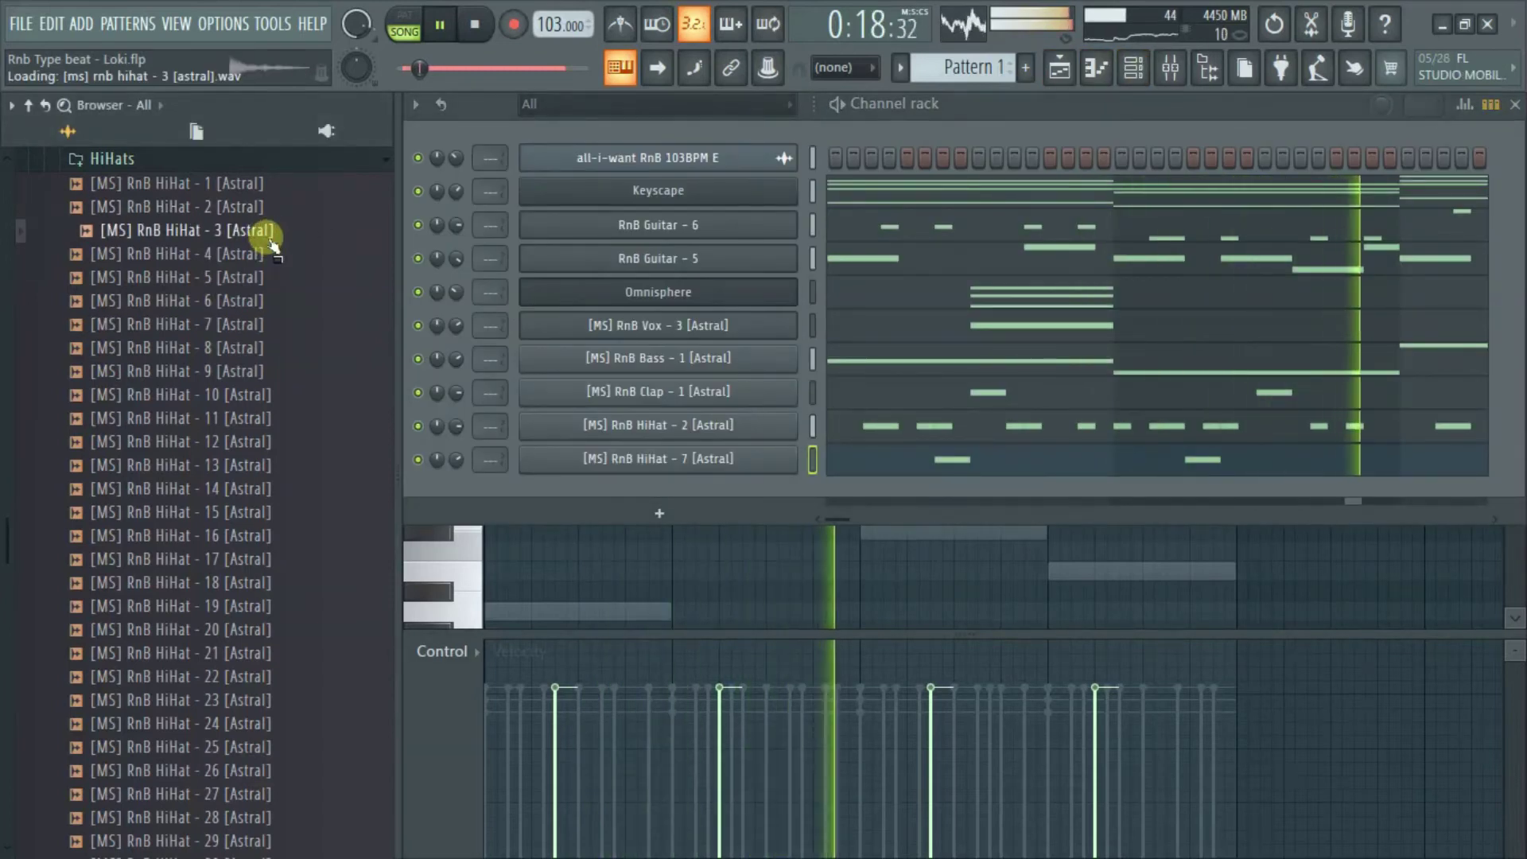
left_click(266, 286)
left_click(265, 410)
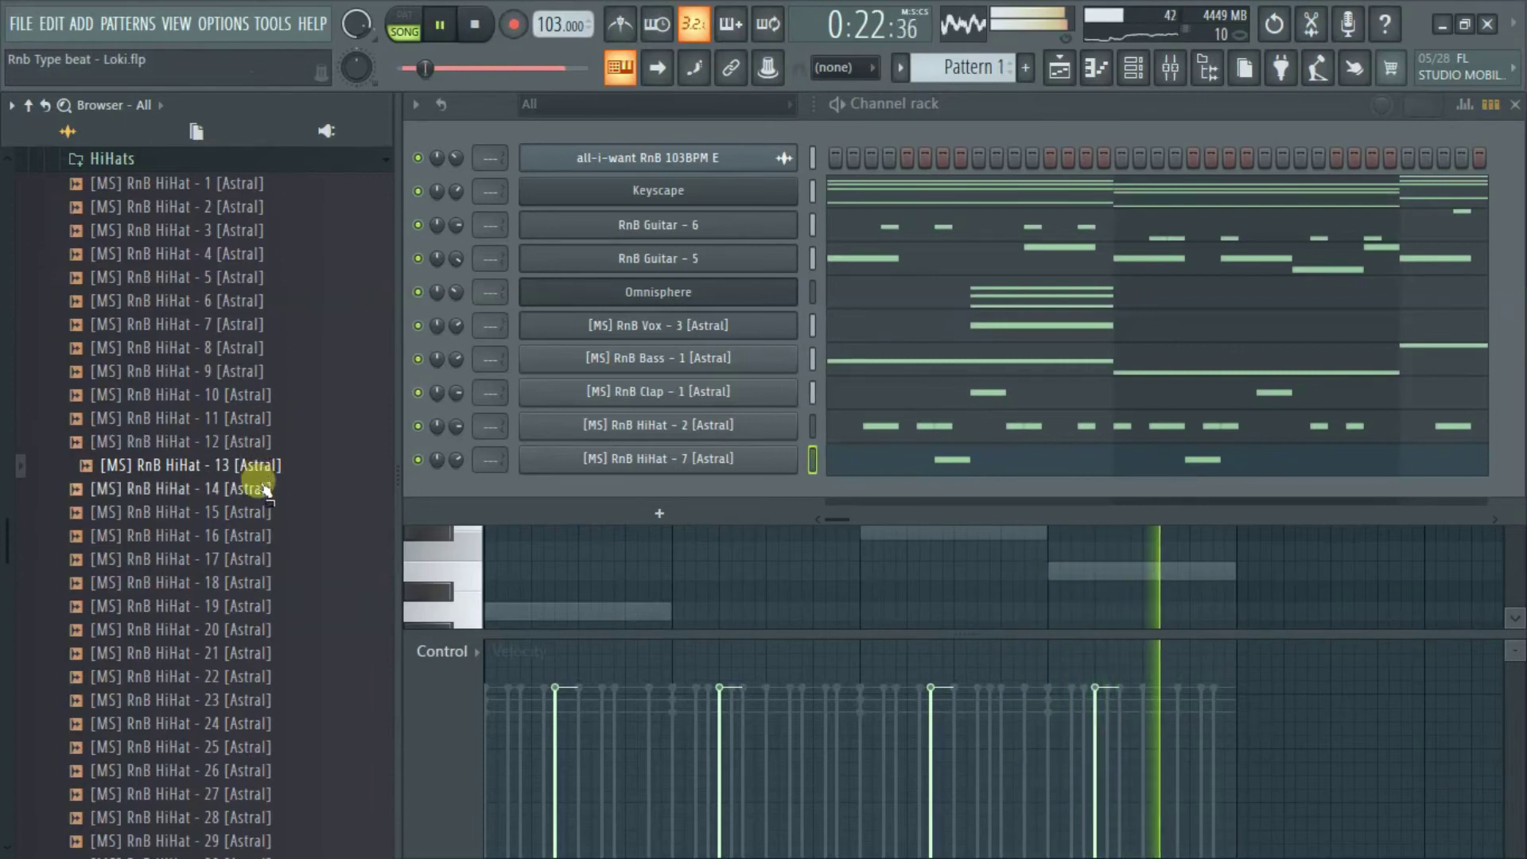
Add RnB HiHat - 12 as a new channel and open its piano roll.
left_click_drag(254, 453, 696, 488)
right_click(708, 495)
left_click(844, 493)
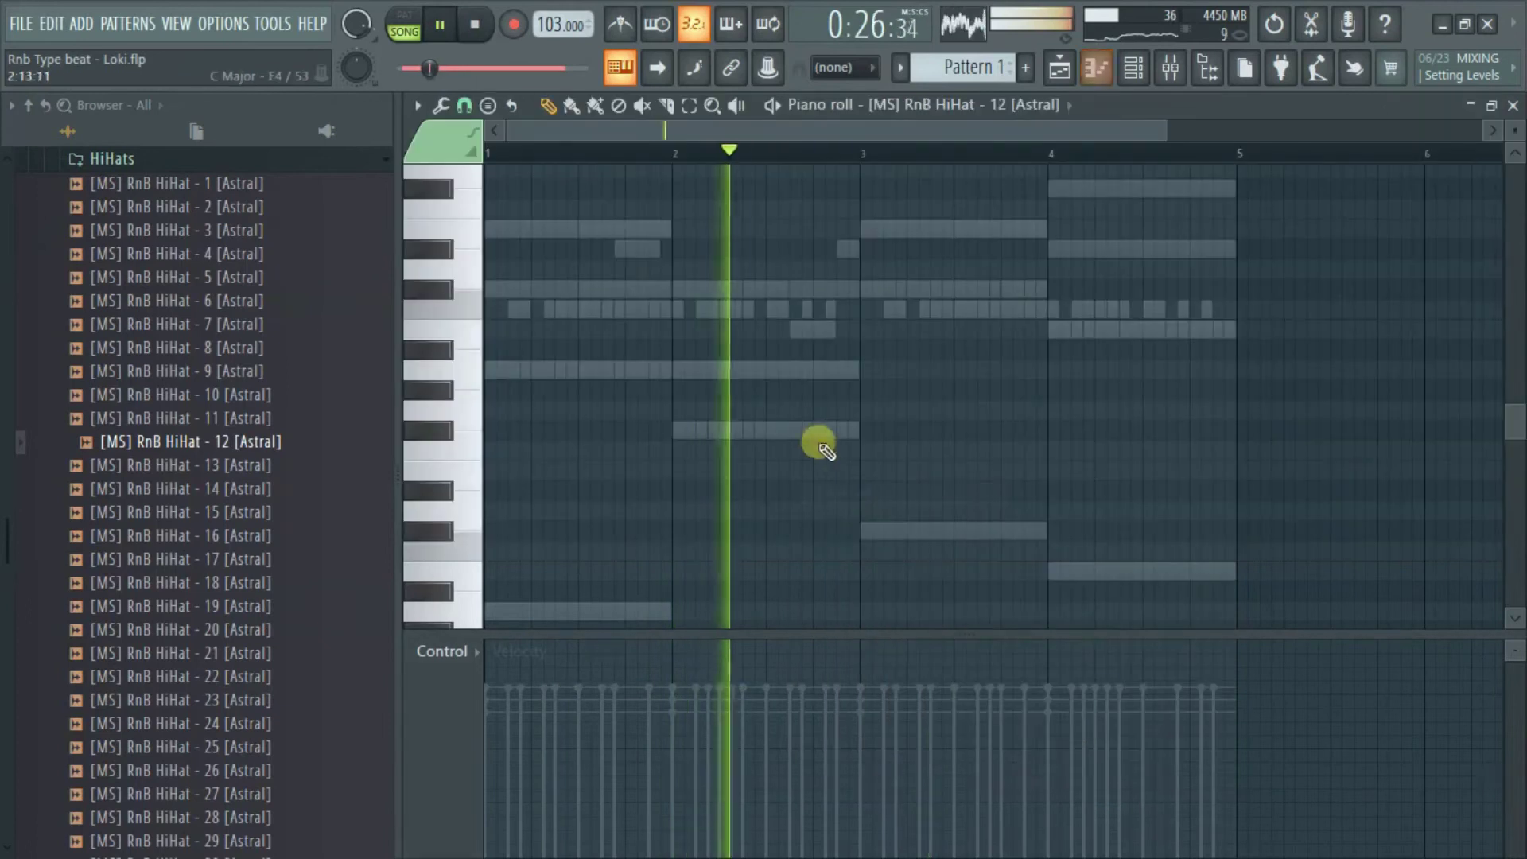
Place a two-step C5 note for RnB HiHat - 12 on step 15 of bar 2.
left_click(827, 310)
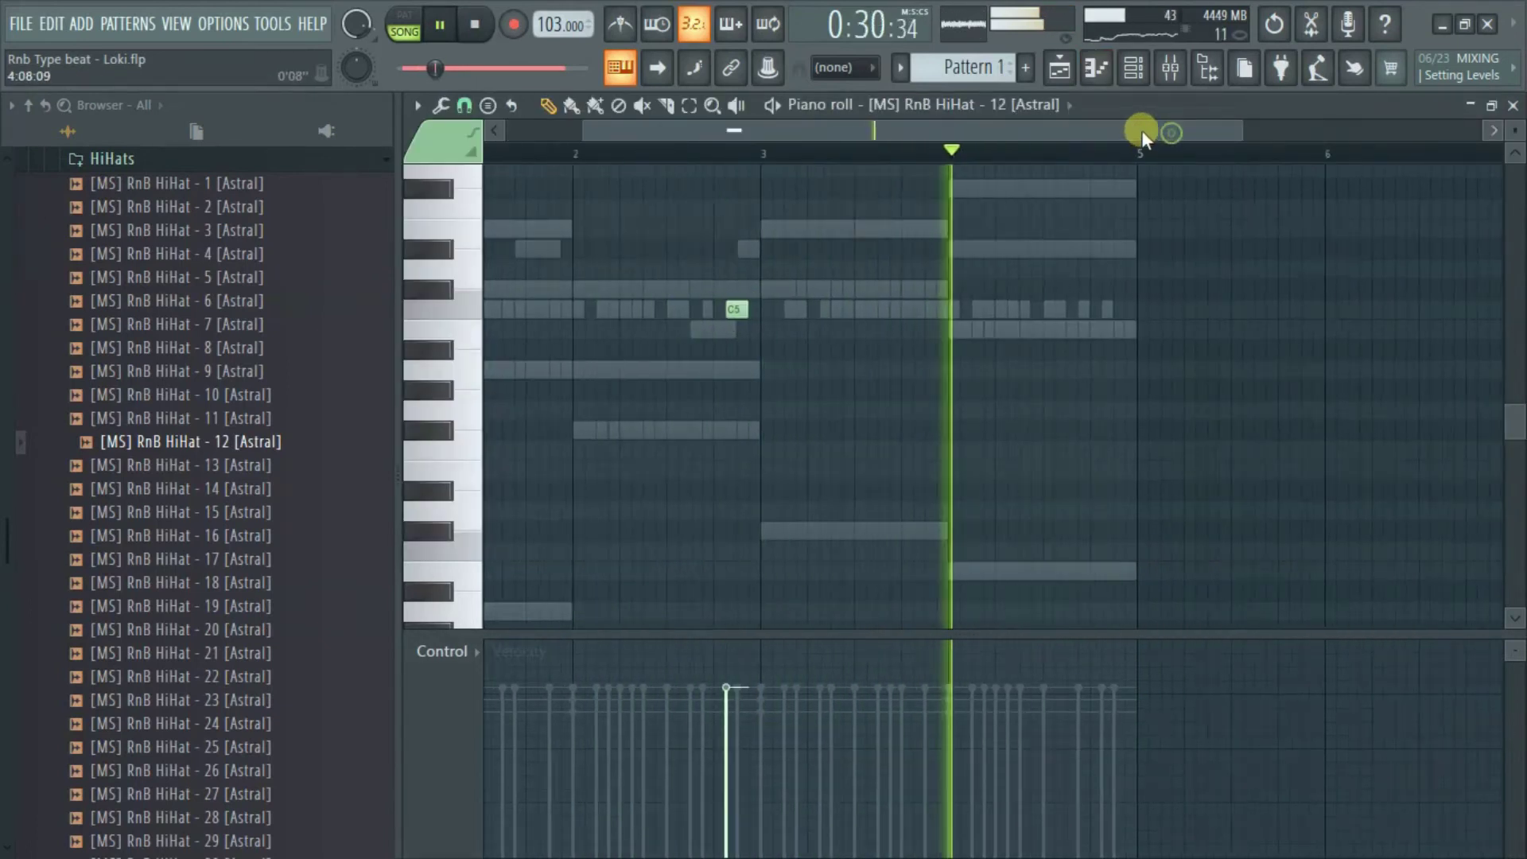
left_click_drag(1172, 141, 944, 167)
left_click_drag(1026, 329, 1034, 327)
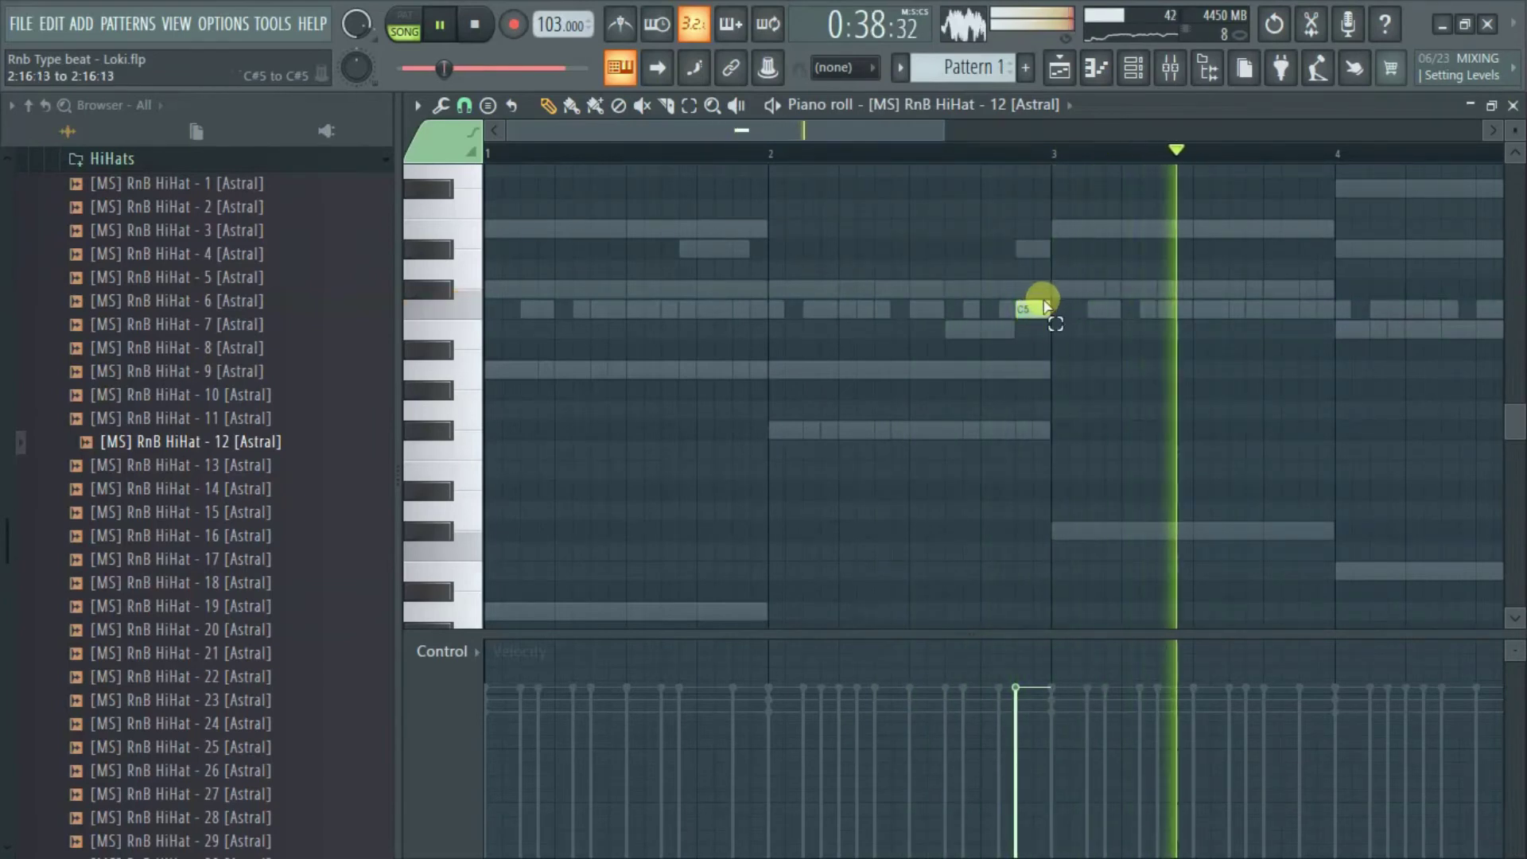
Split the bar 2 note into a fast roll with the Alternate arpeggiator and give the roll rising velocities.
key("alt+a")
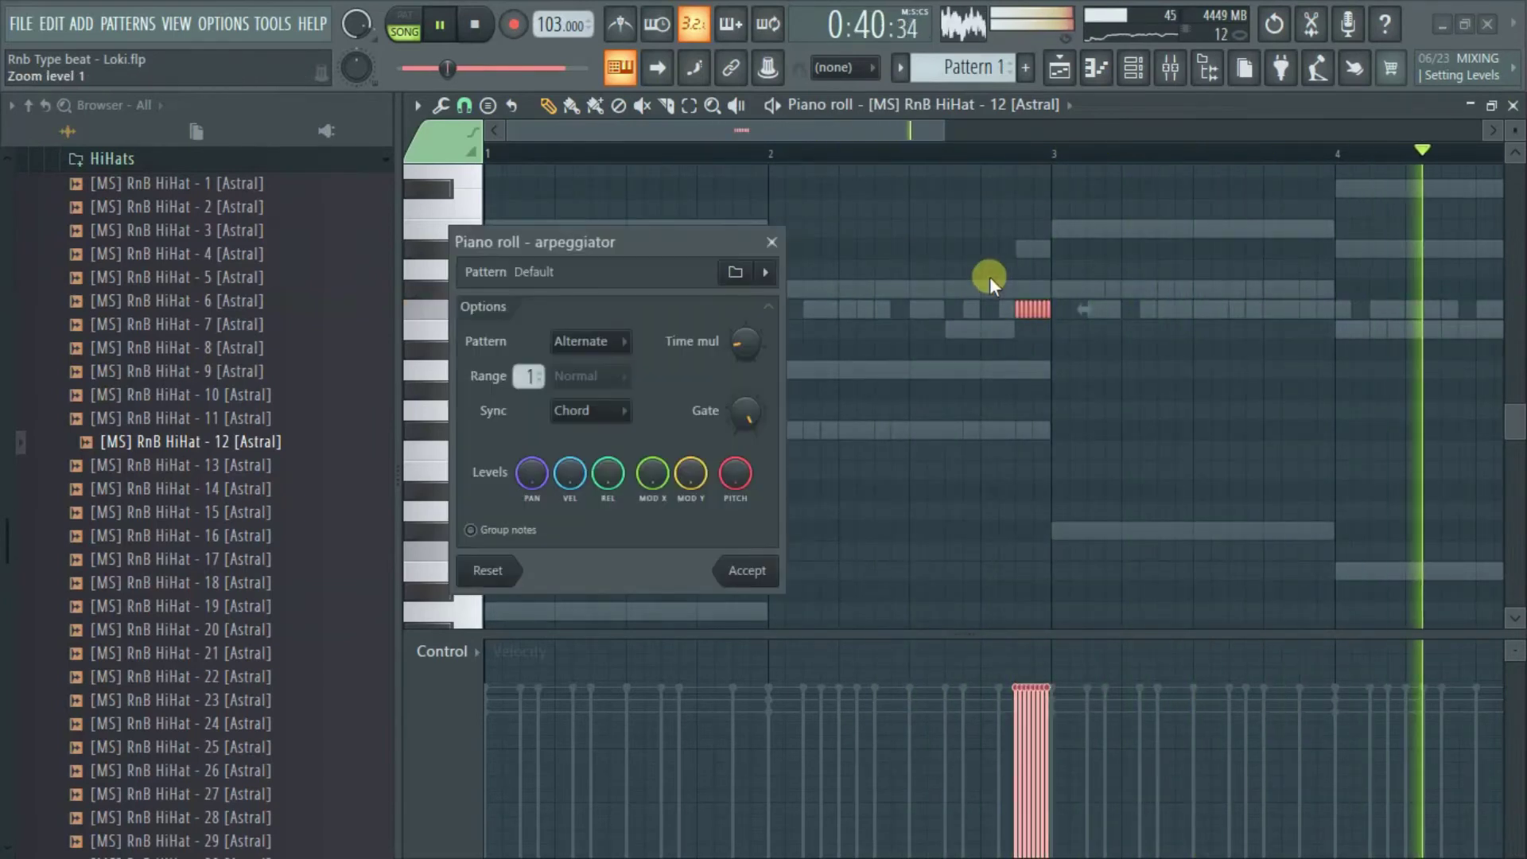
left_click(763, 573)
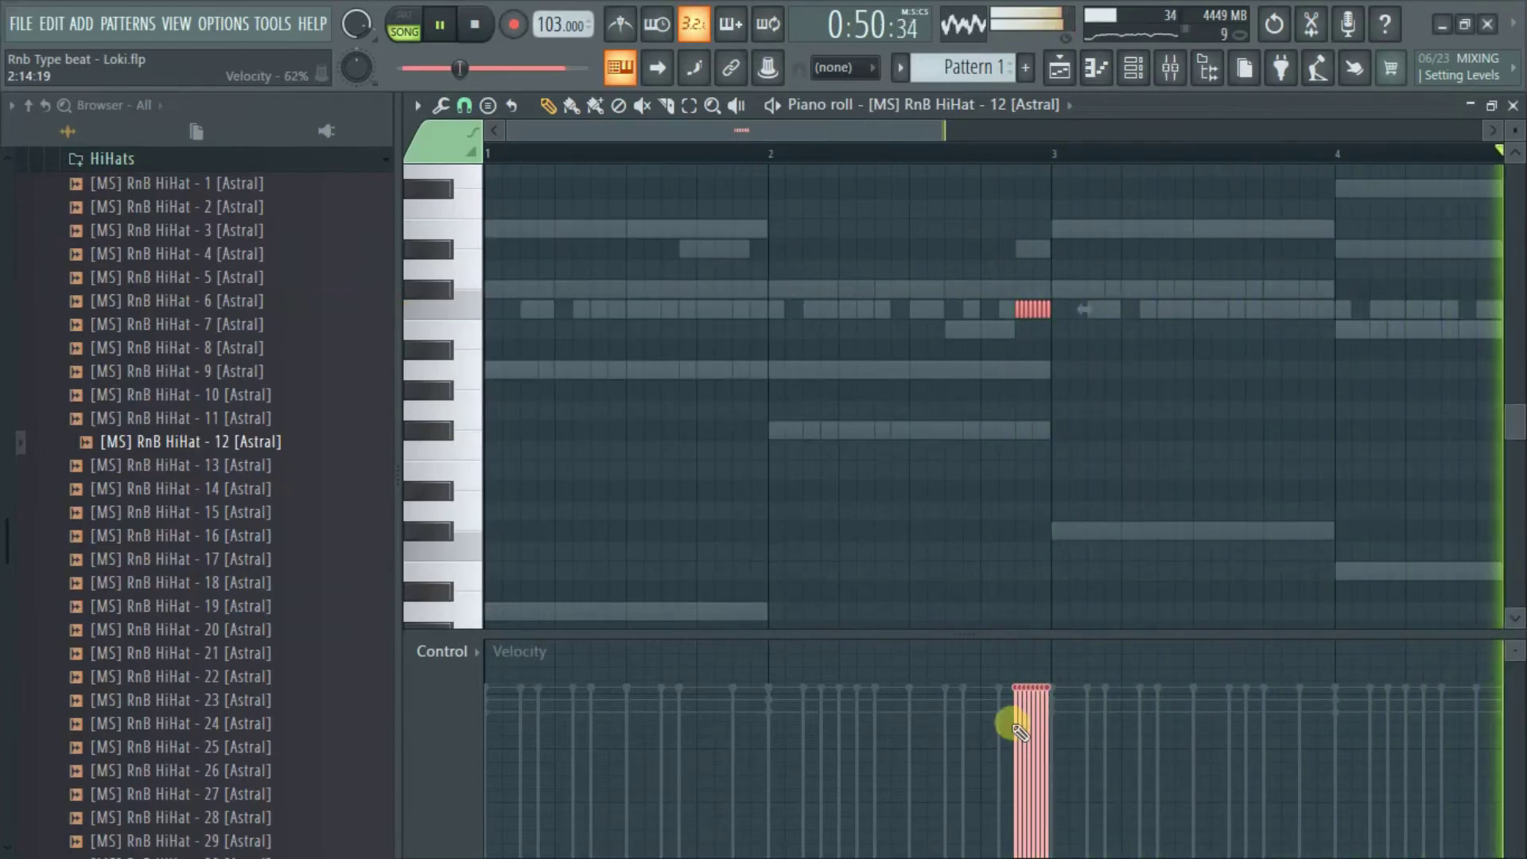
left_click_drag(1036, 718, 1054, 698)
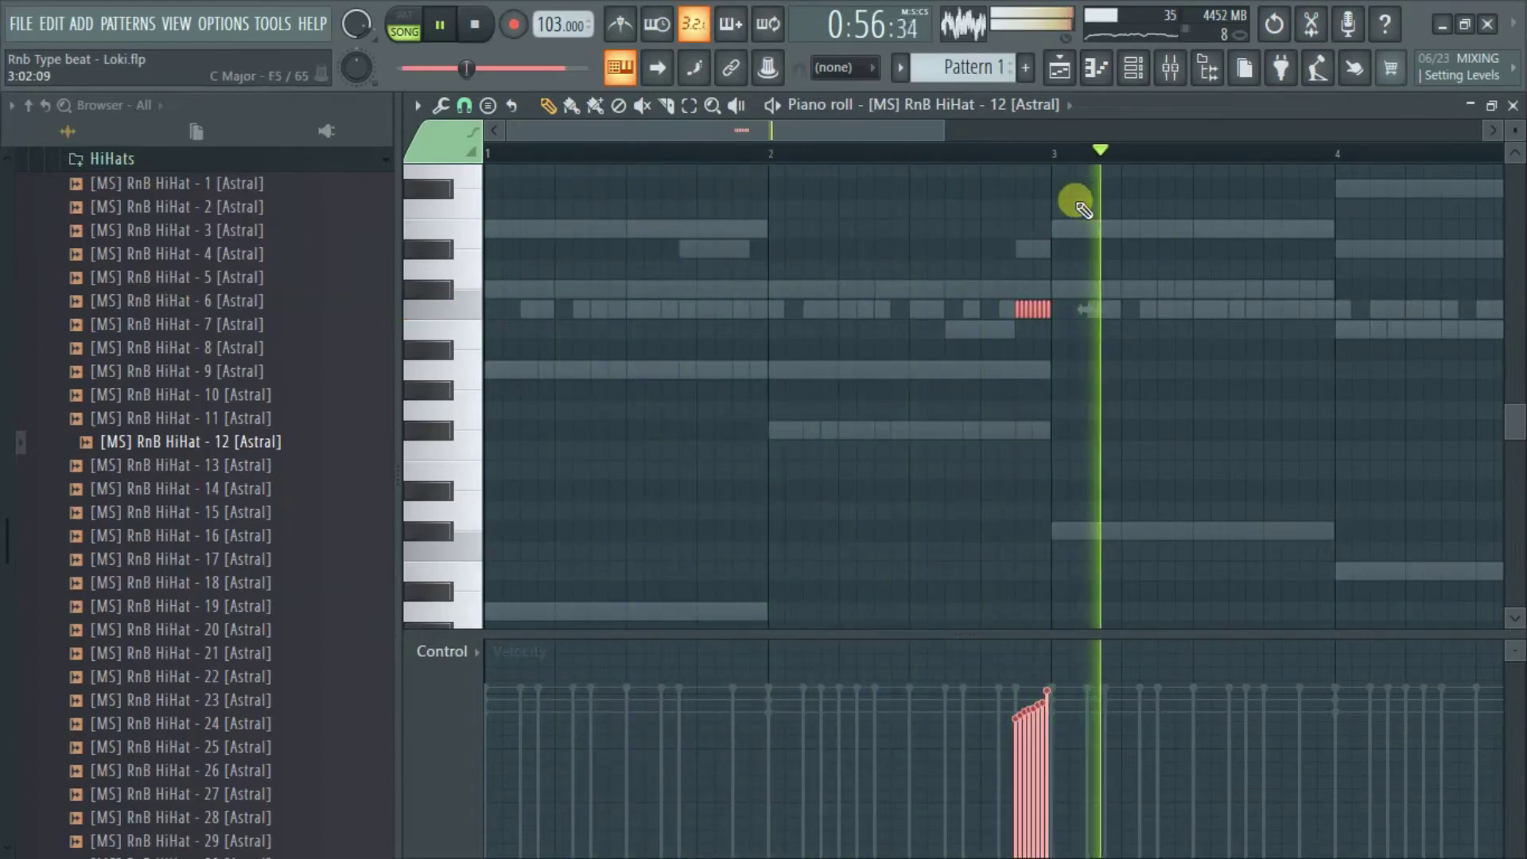
Place two-step C5 notes on steps 11 and 15 of bar 4.
left_click_drag(955, 132, 1050, 141)
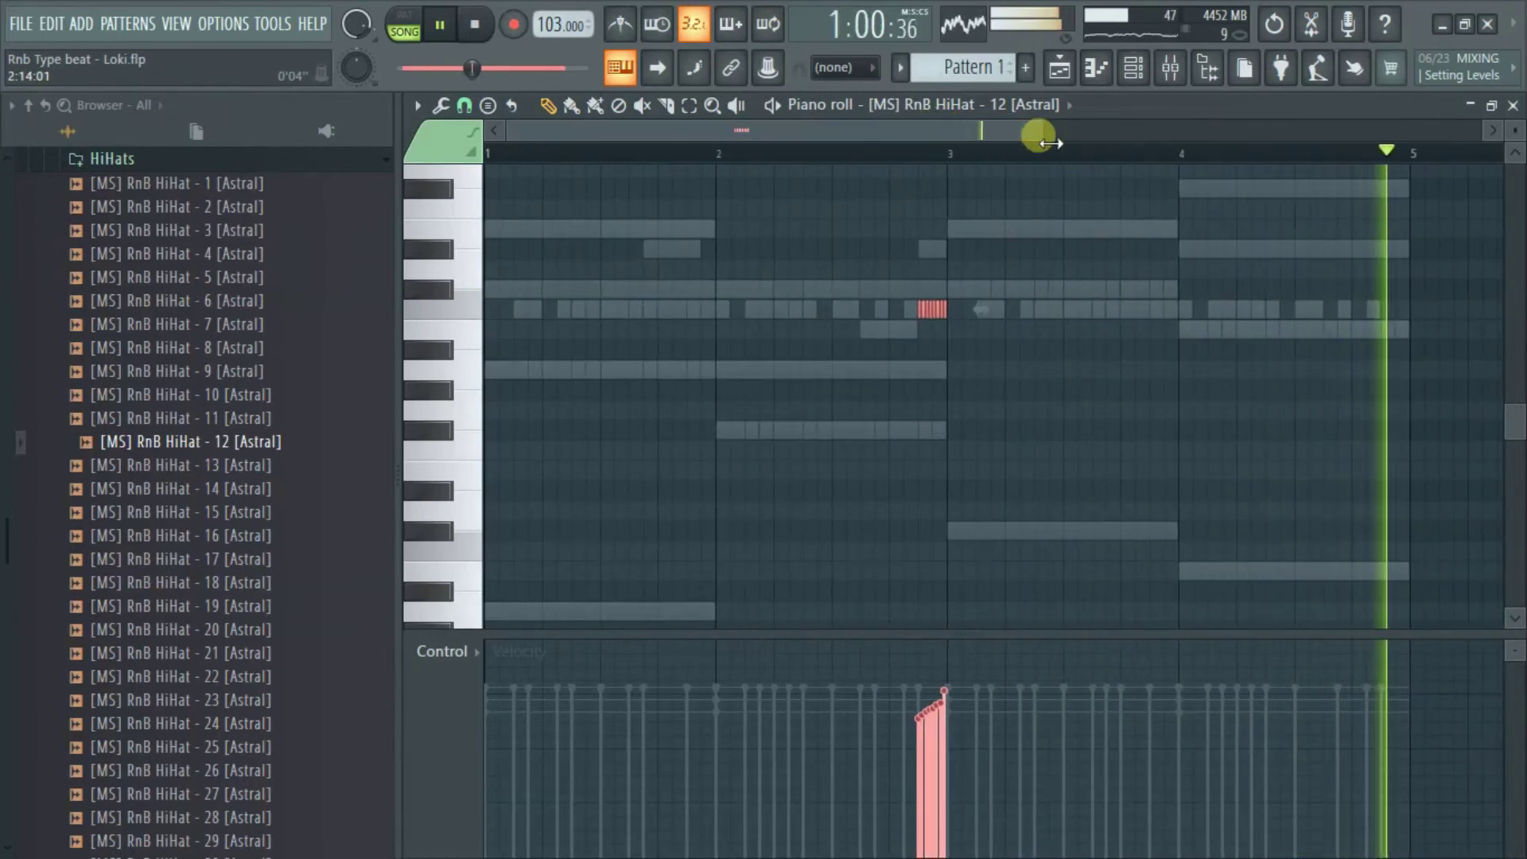
left_click(1324, 309)
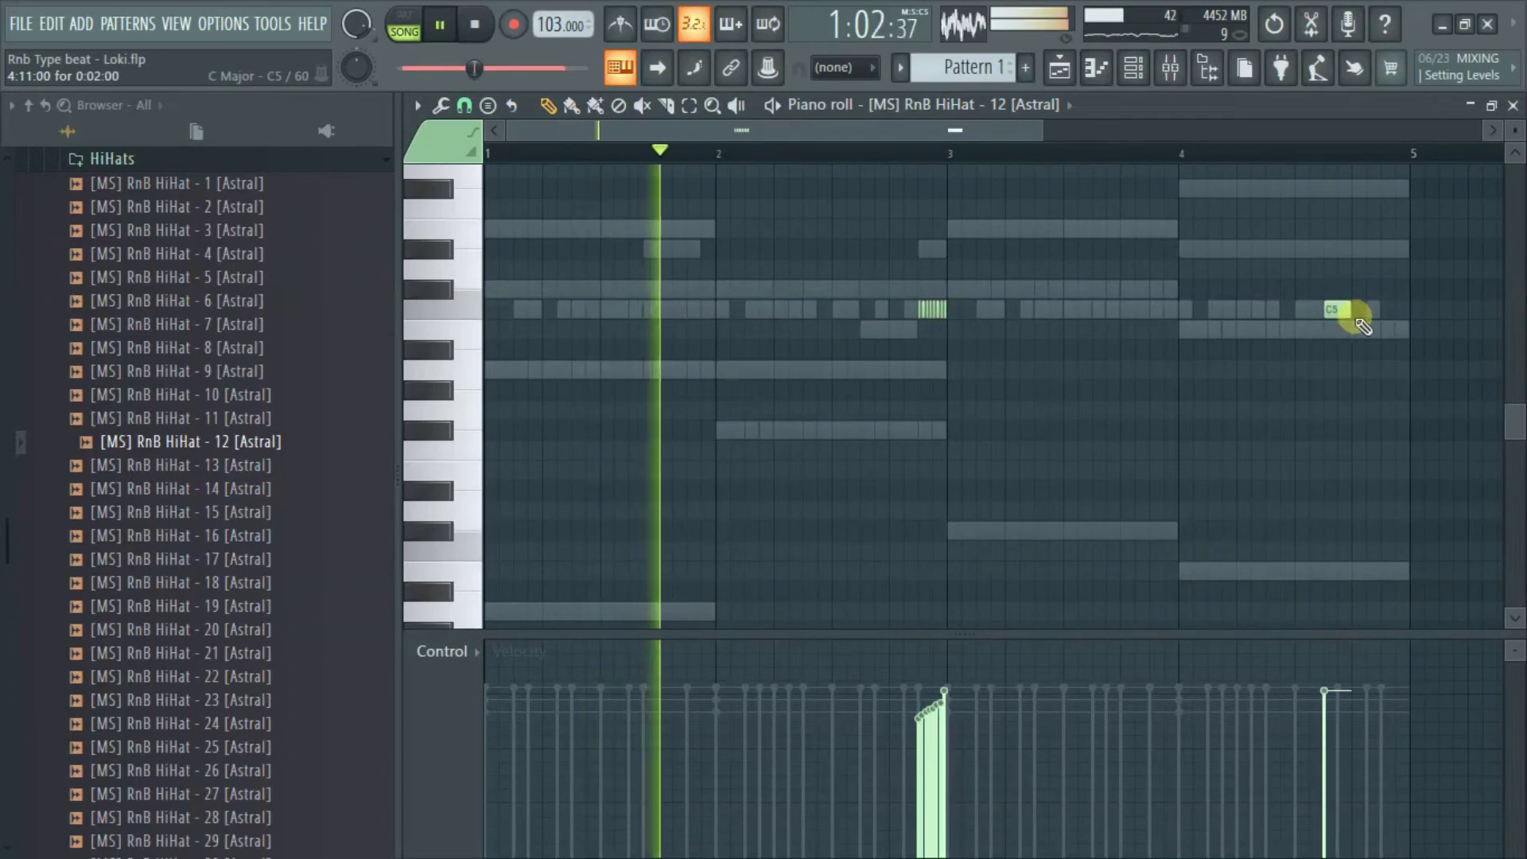
left_click_drag(1022, 129, 1066, 142)
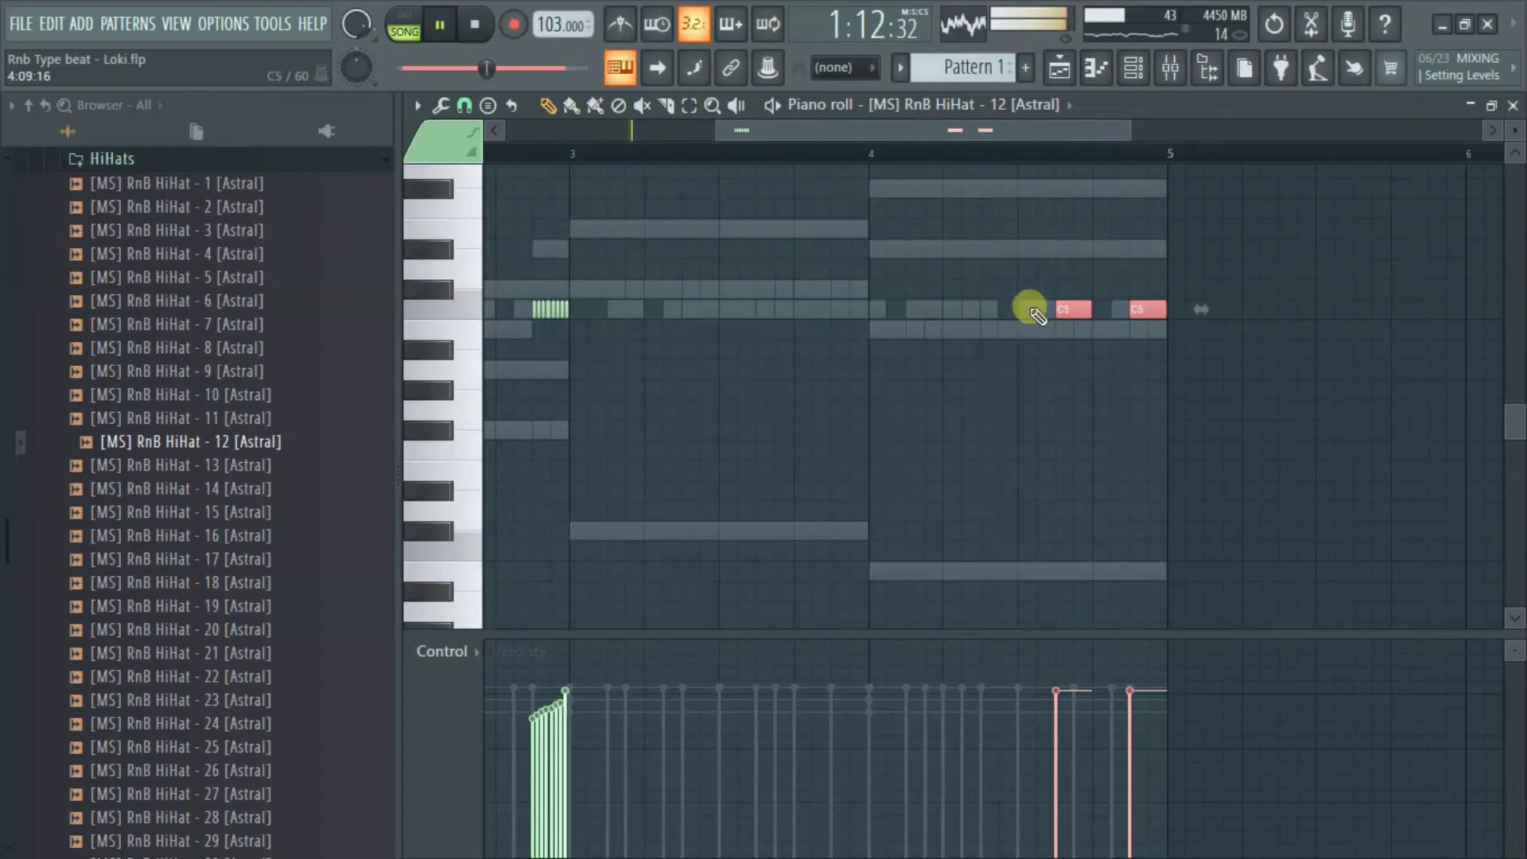
Arpeggiate the two bar 4 notes into rolls with rising velocities, keeping only the first step of the final roll.
key("alt+a")
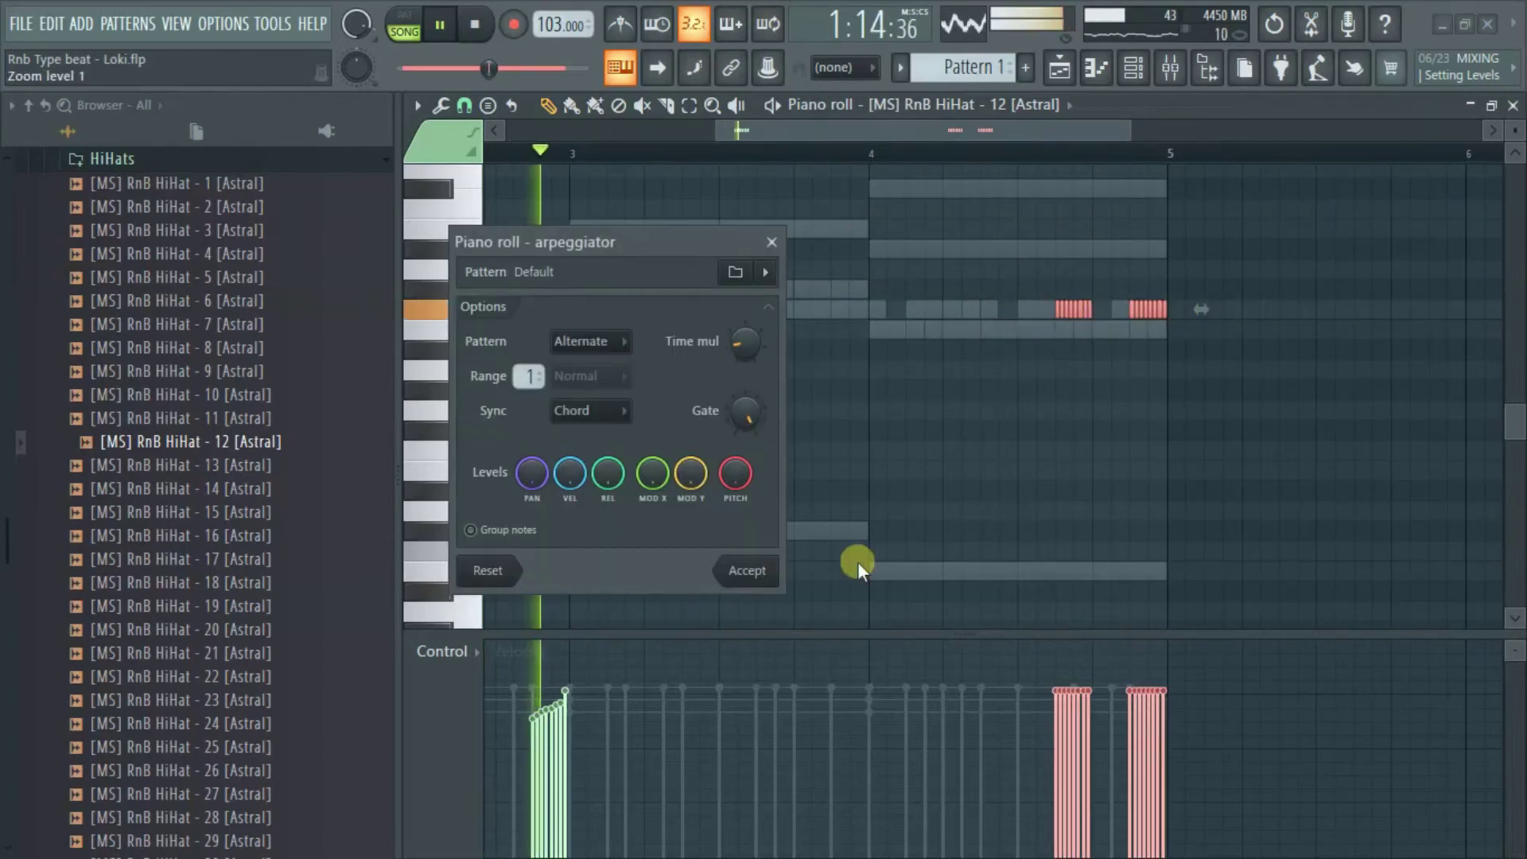
left_click(752, 567)
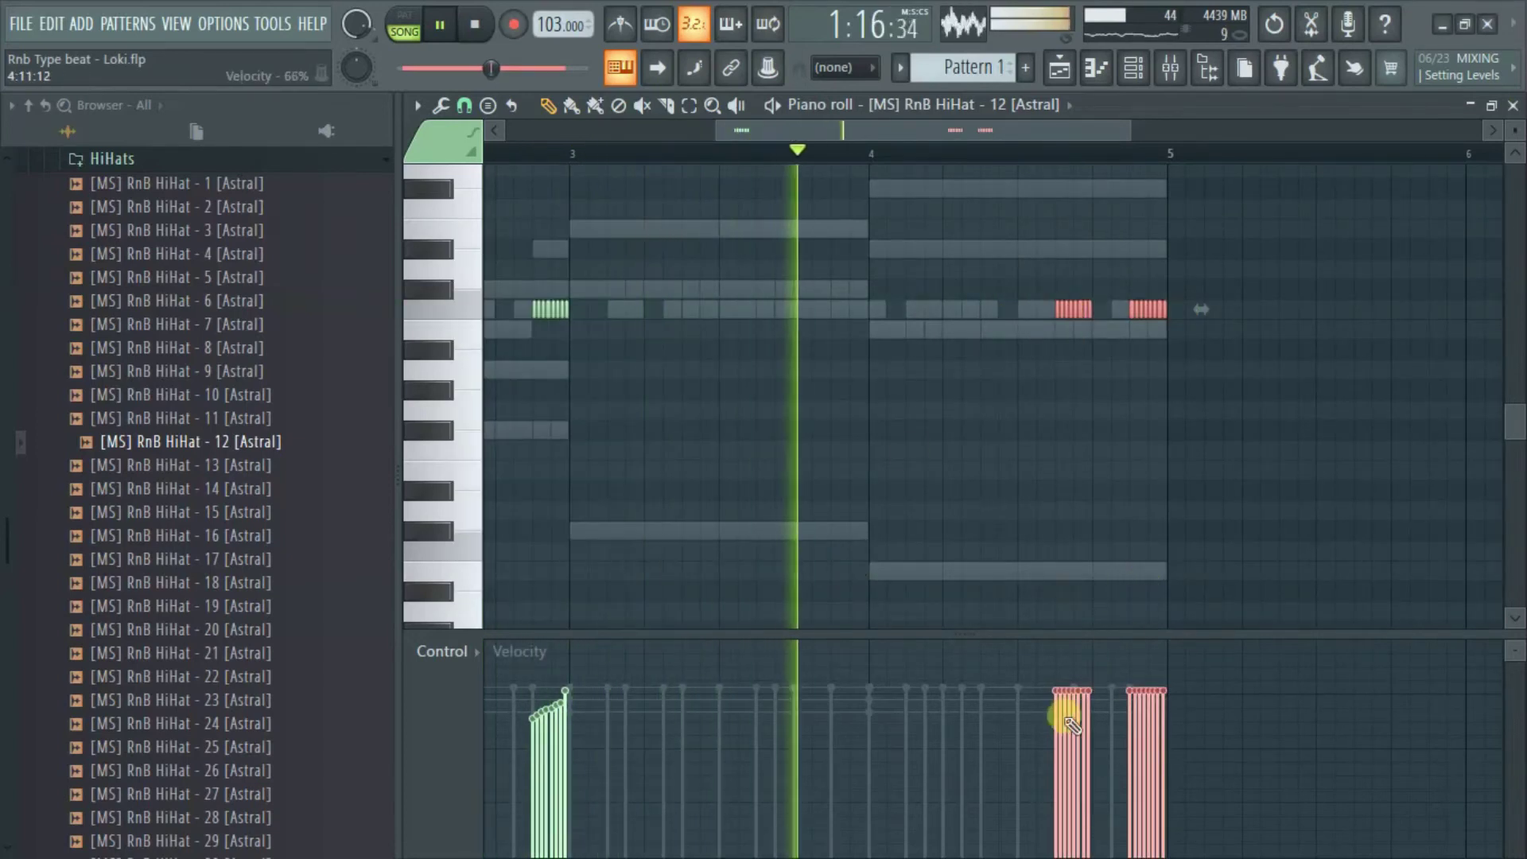
mouse_move(1063, 730)
left_mouse_down()
mouse_move(1073, 706)
mouse_move(1099, 702)
left_mouse_up()
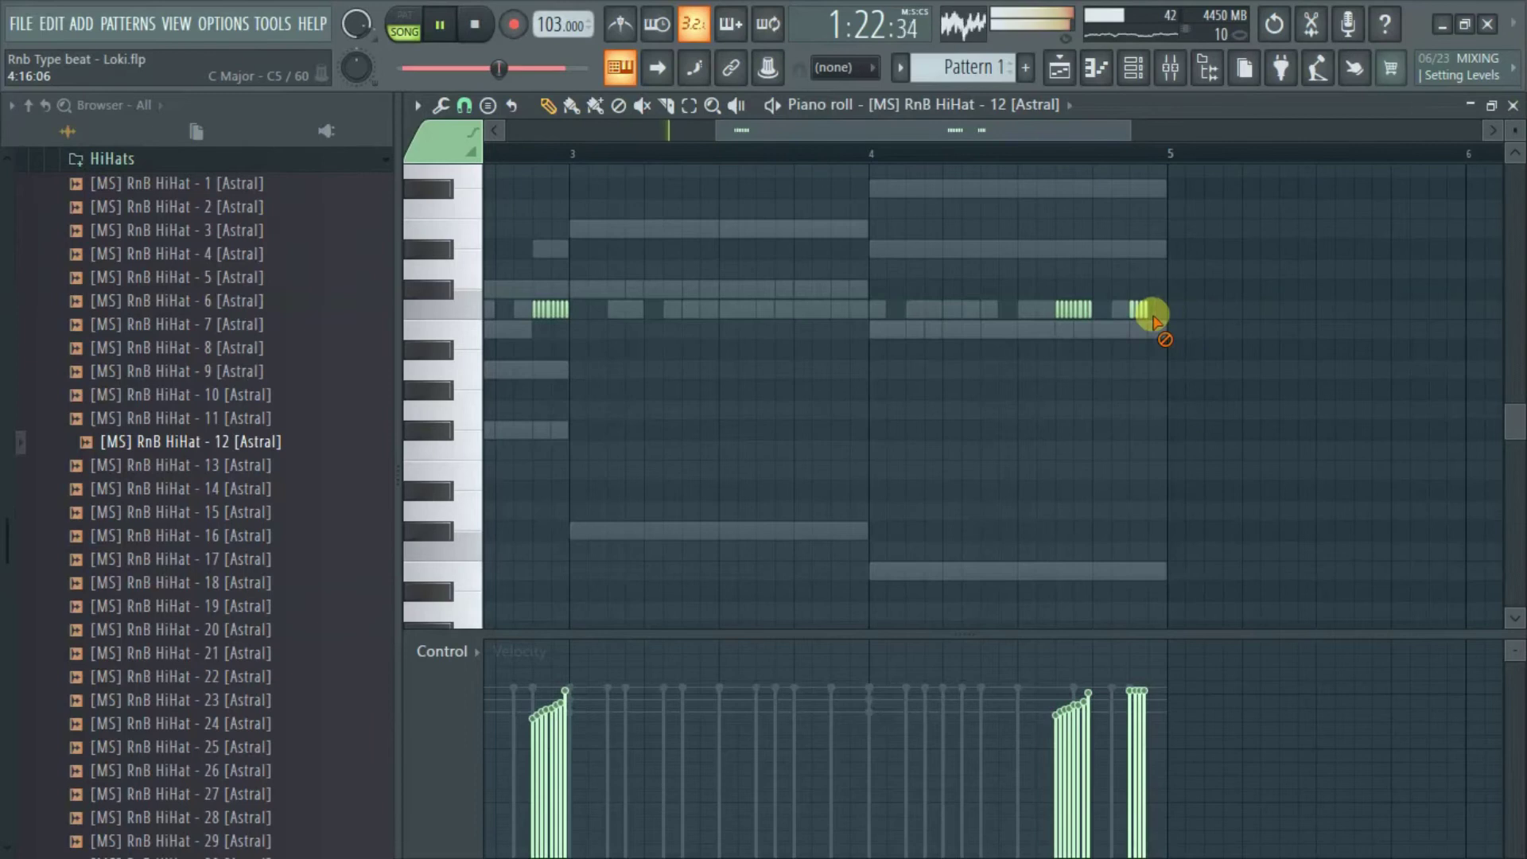
mouse_move(1121, 740)
left_mouse_down()
mouse_move(1128, 702)
mouse_move(1149, 700)
left_mouse_up()
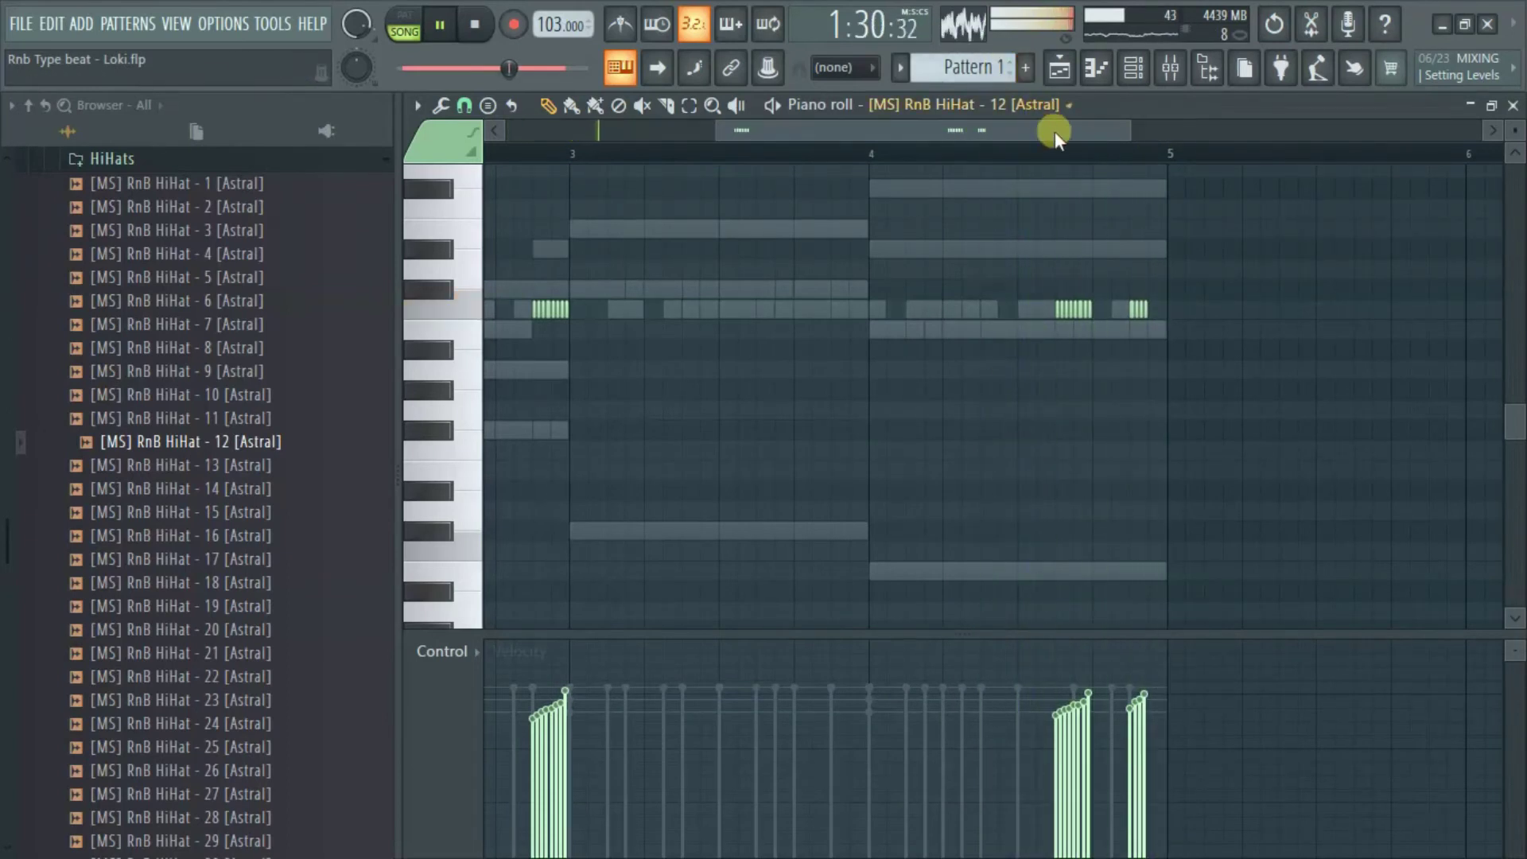
Save the project, then collapse the HiHats sample folder and stop playback.
key("ctrl+s")
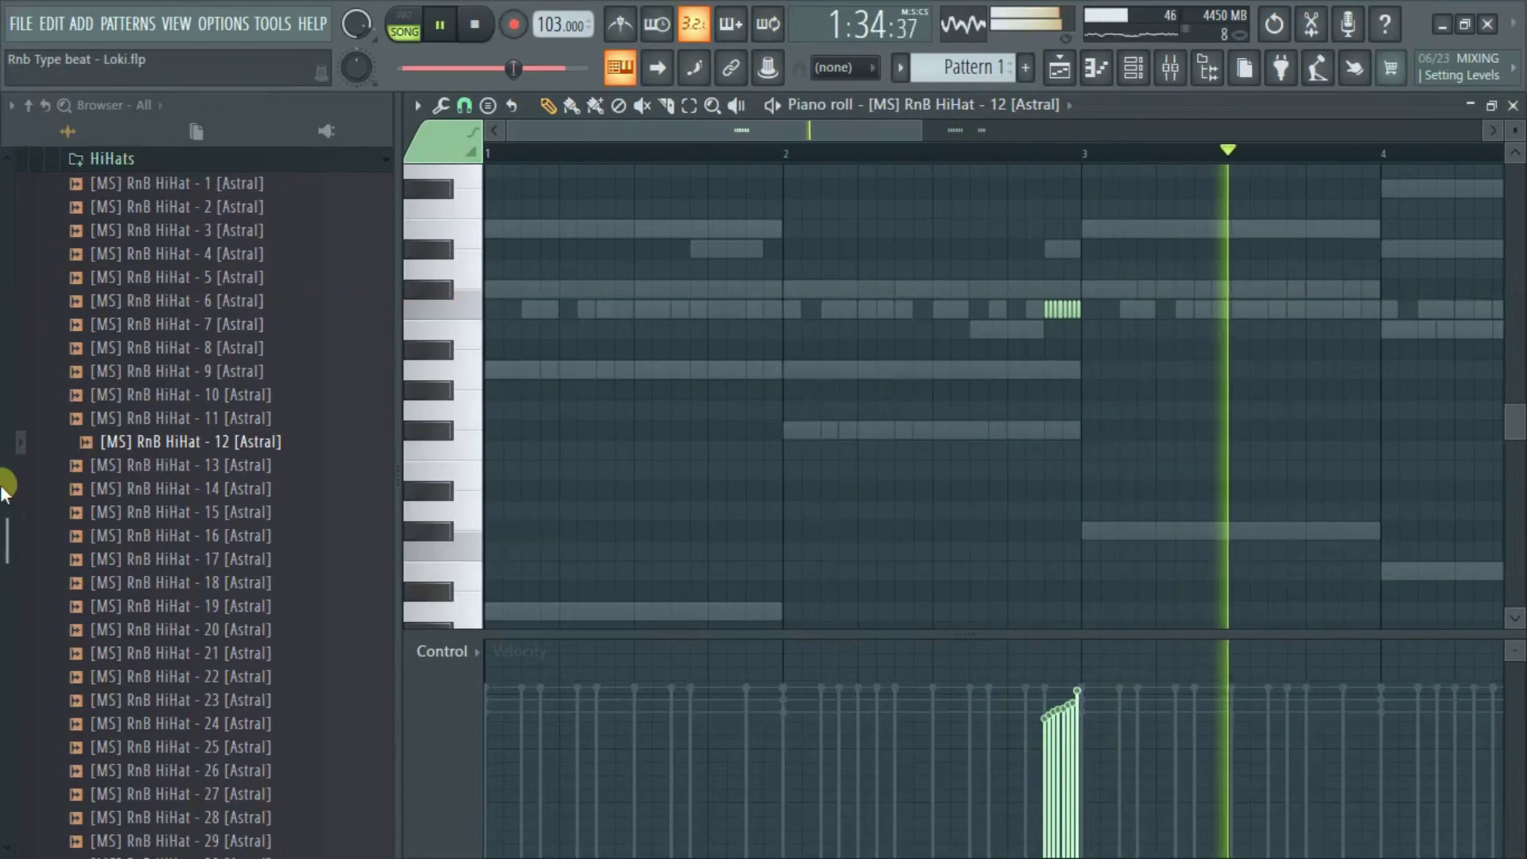
scroll(72, 326, "up", 3)
left_click(127, 311)
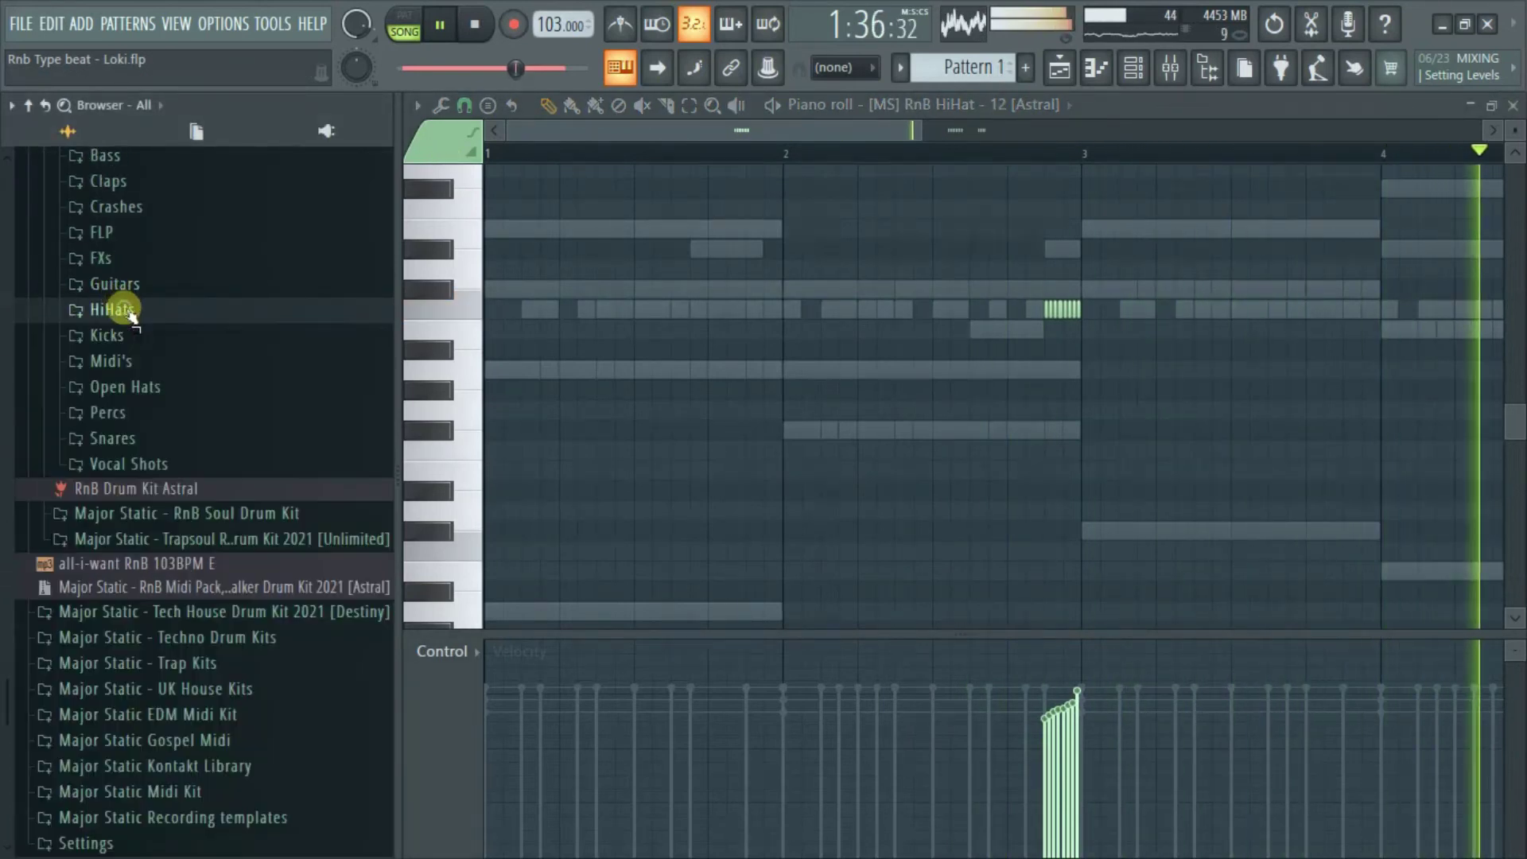
left_click_drag(6, 696, 8, 589)
key("space")
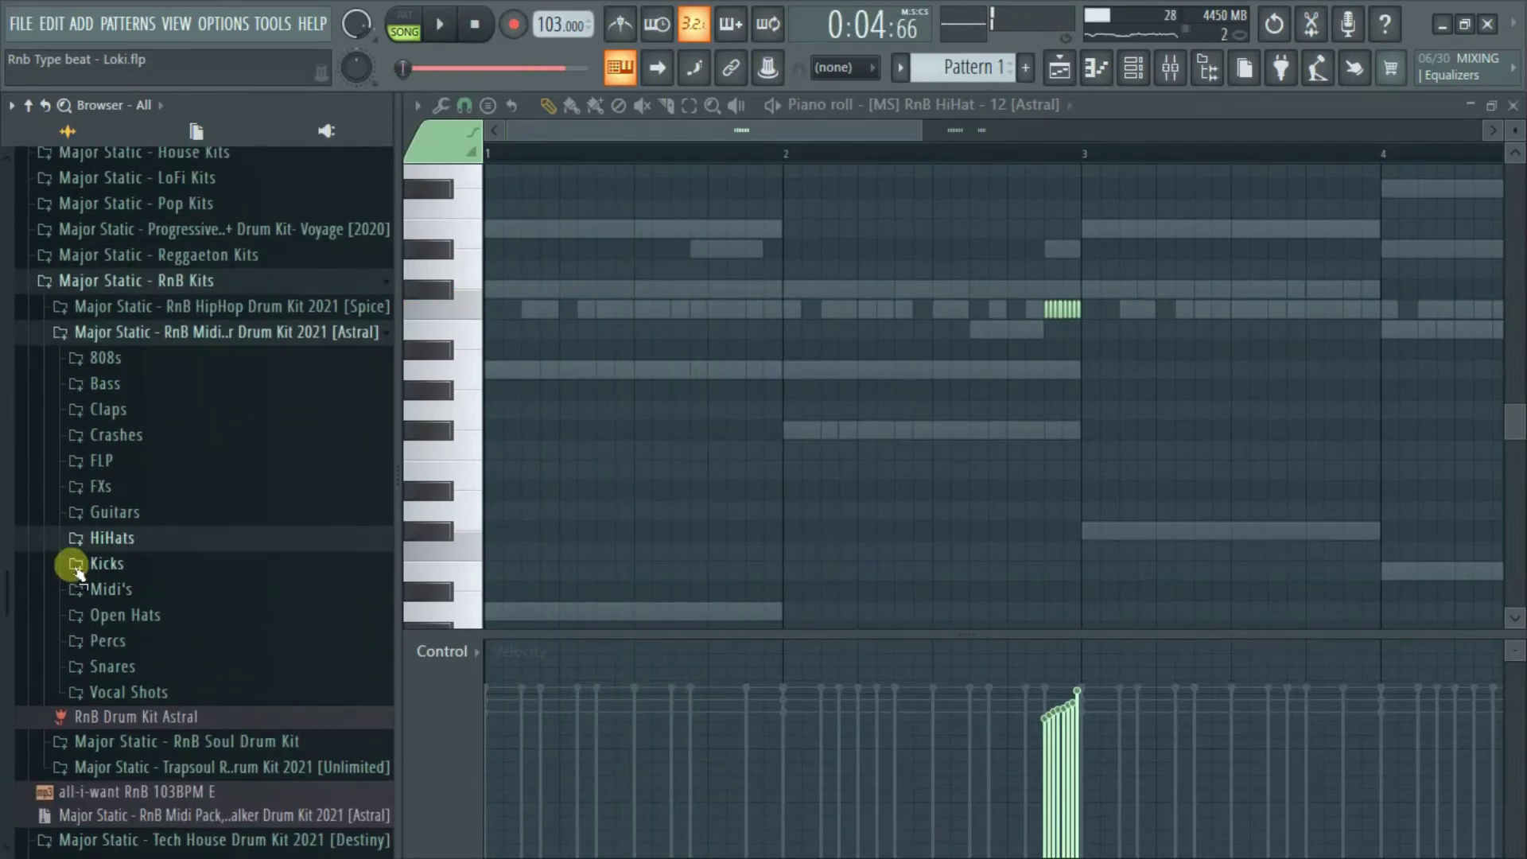
left_click_drag(3, 606, 4, 583)
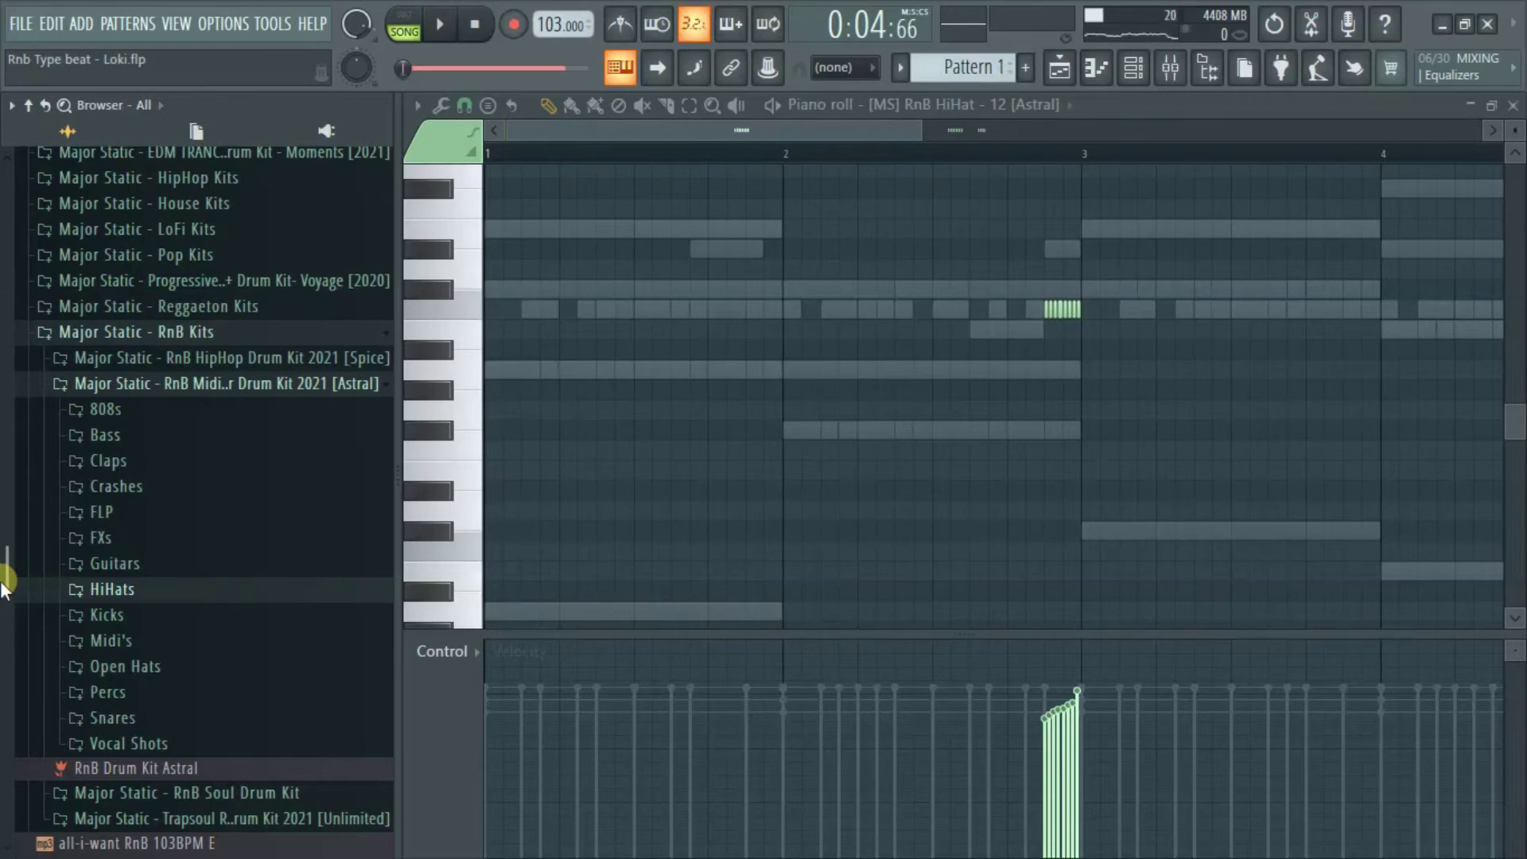
left_click_drag(3, 588, 3, 620)
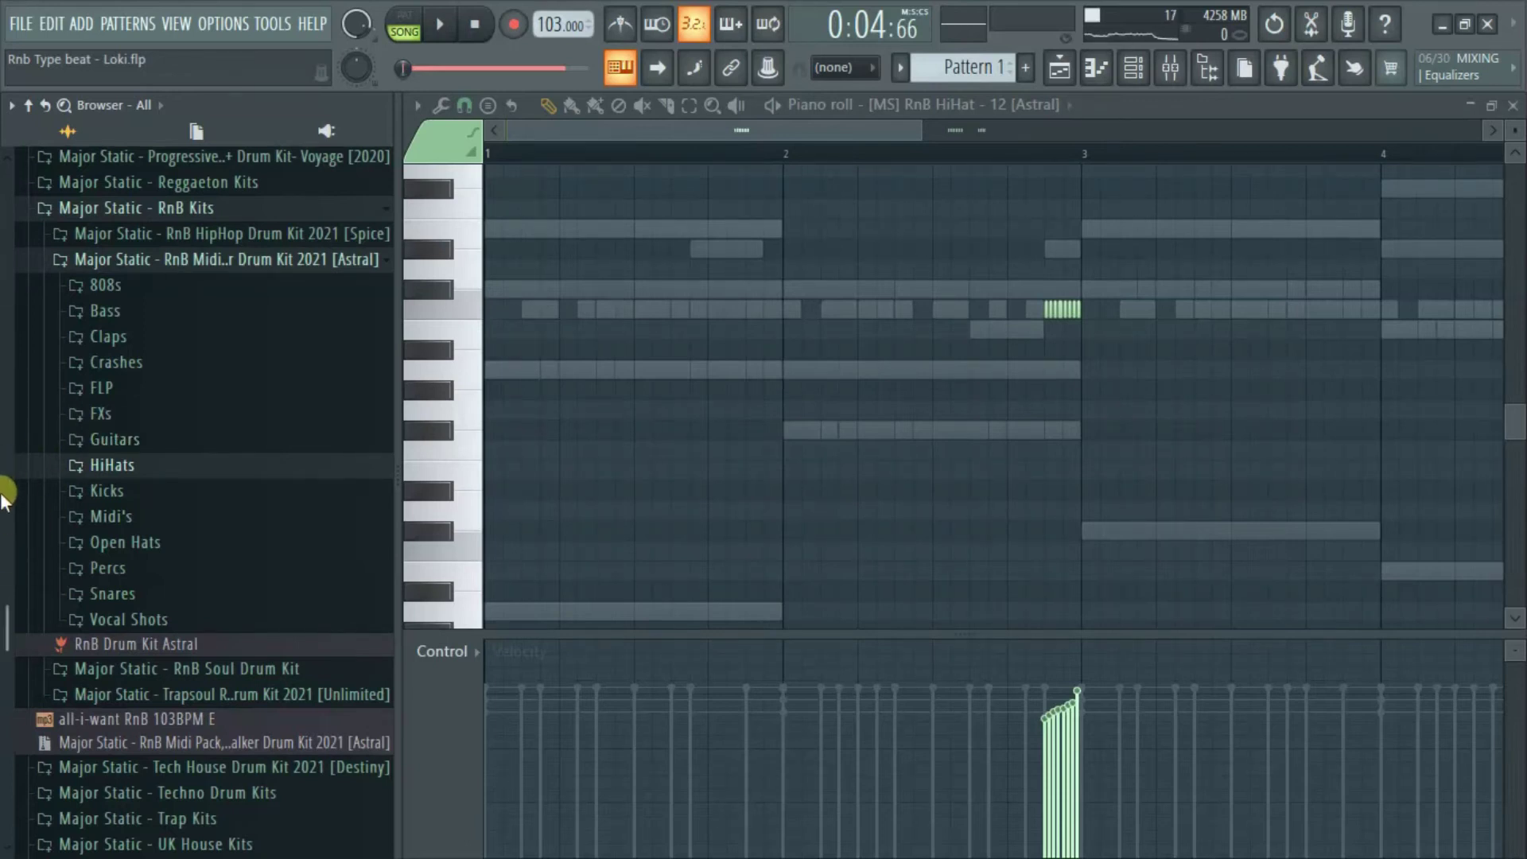
left_click_drag(4, 662, 4, 692)
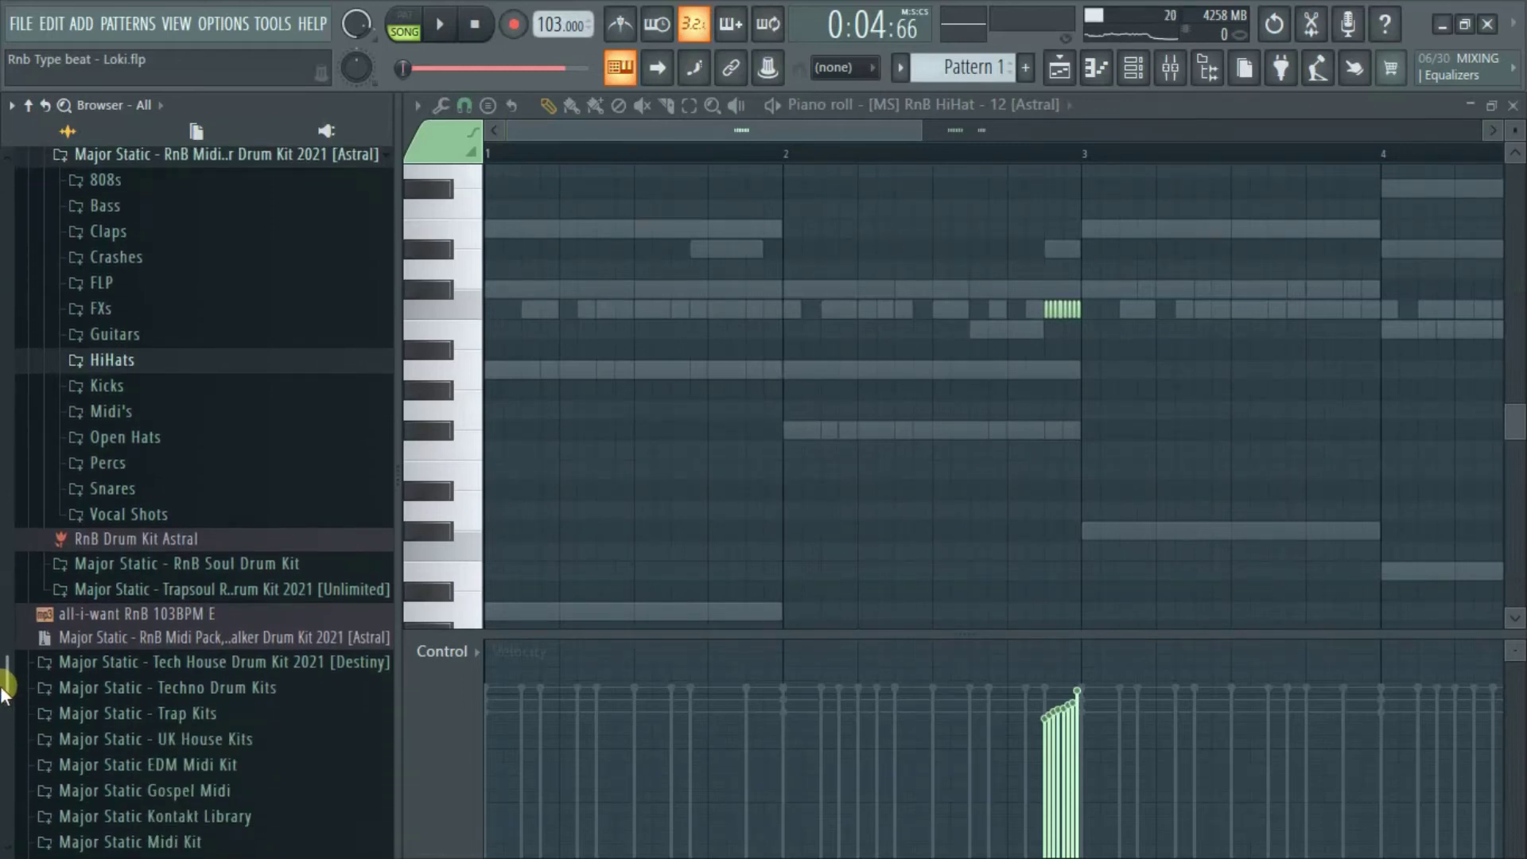
mouse_move(4, 694)
left_mouse_down()
mouse_move(10, 644)
mouse_move(11, 694)
left_mouse_up()
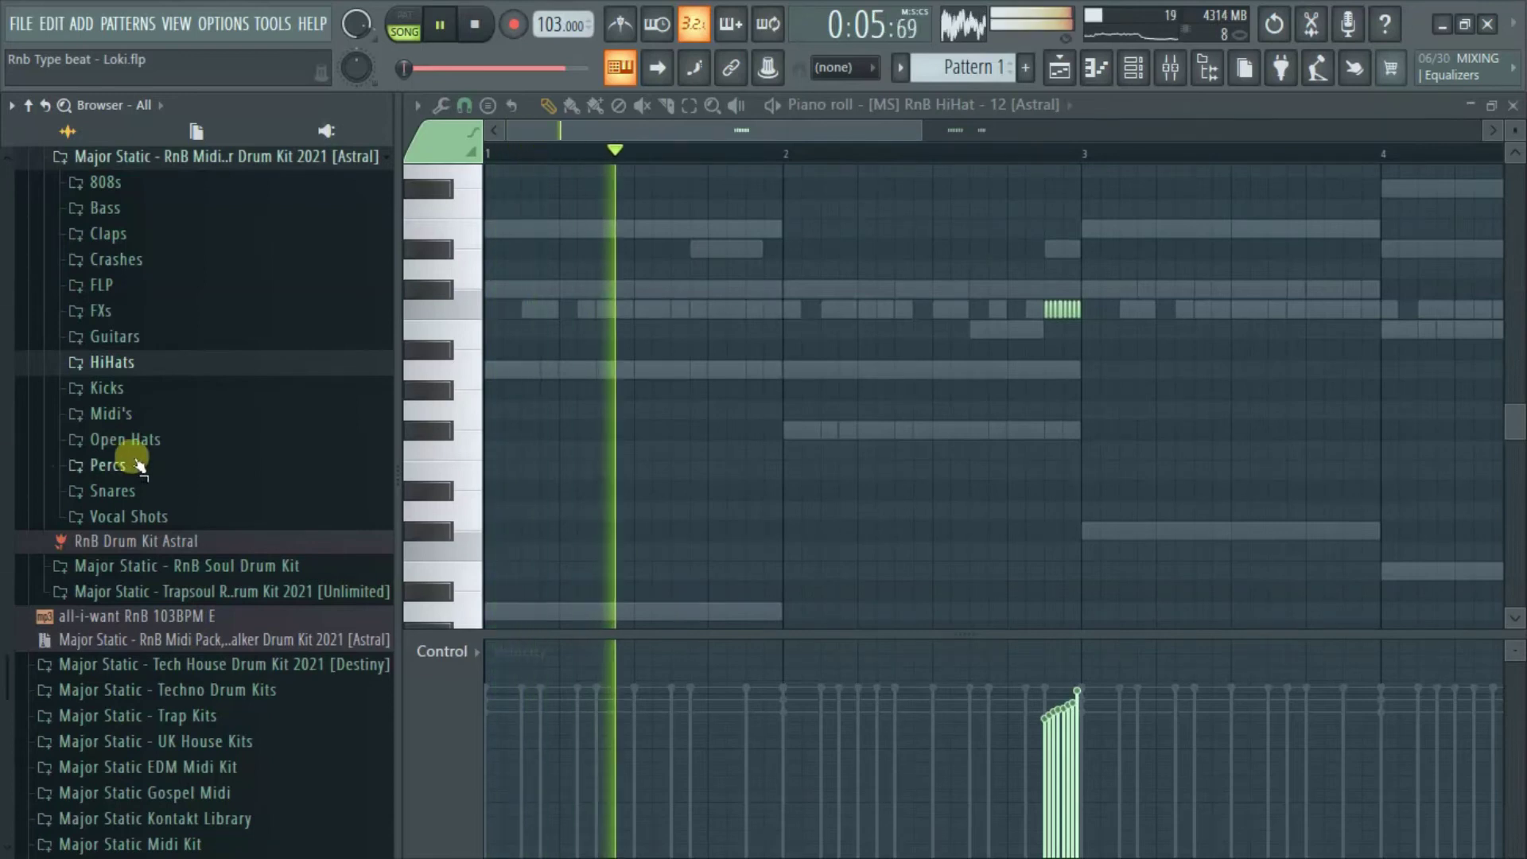
Open the Percs folder and audition RnB Perc samples 2 to 4 against the playing song, returning to sample 2.
left_click(112, 465)
left_click_drag(204, 223, 208, 229)
left_click(227, 234)
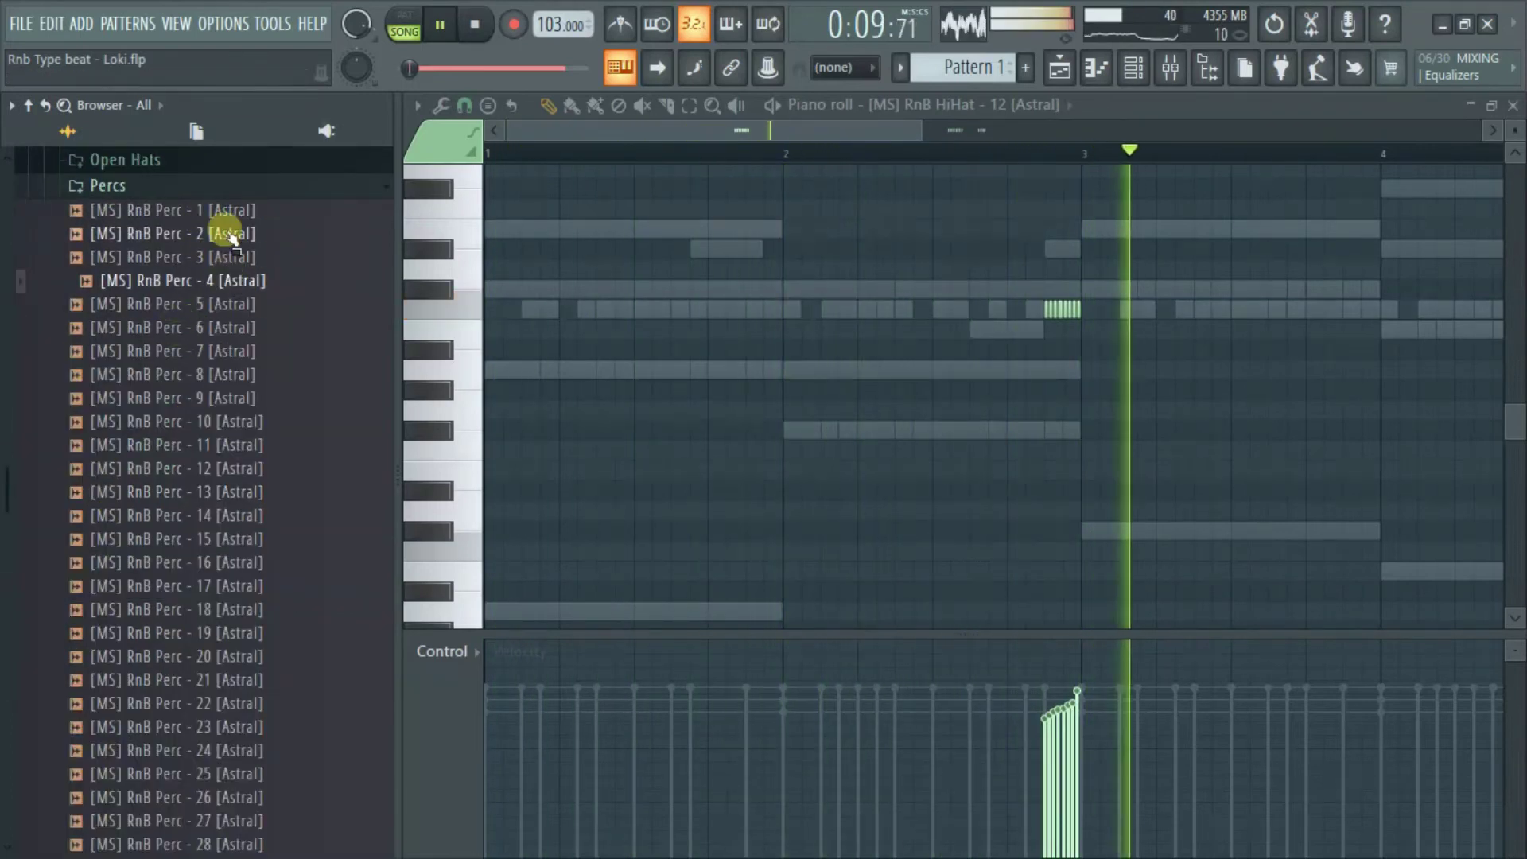
left_click(237, 281)
left_click(229, 234)
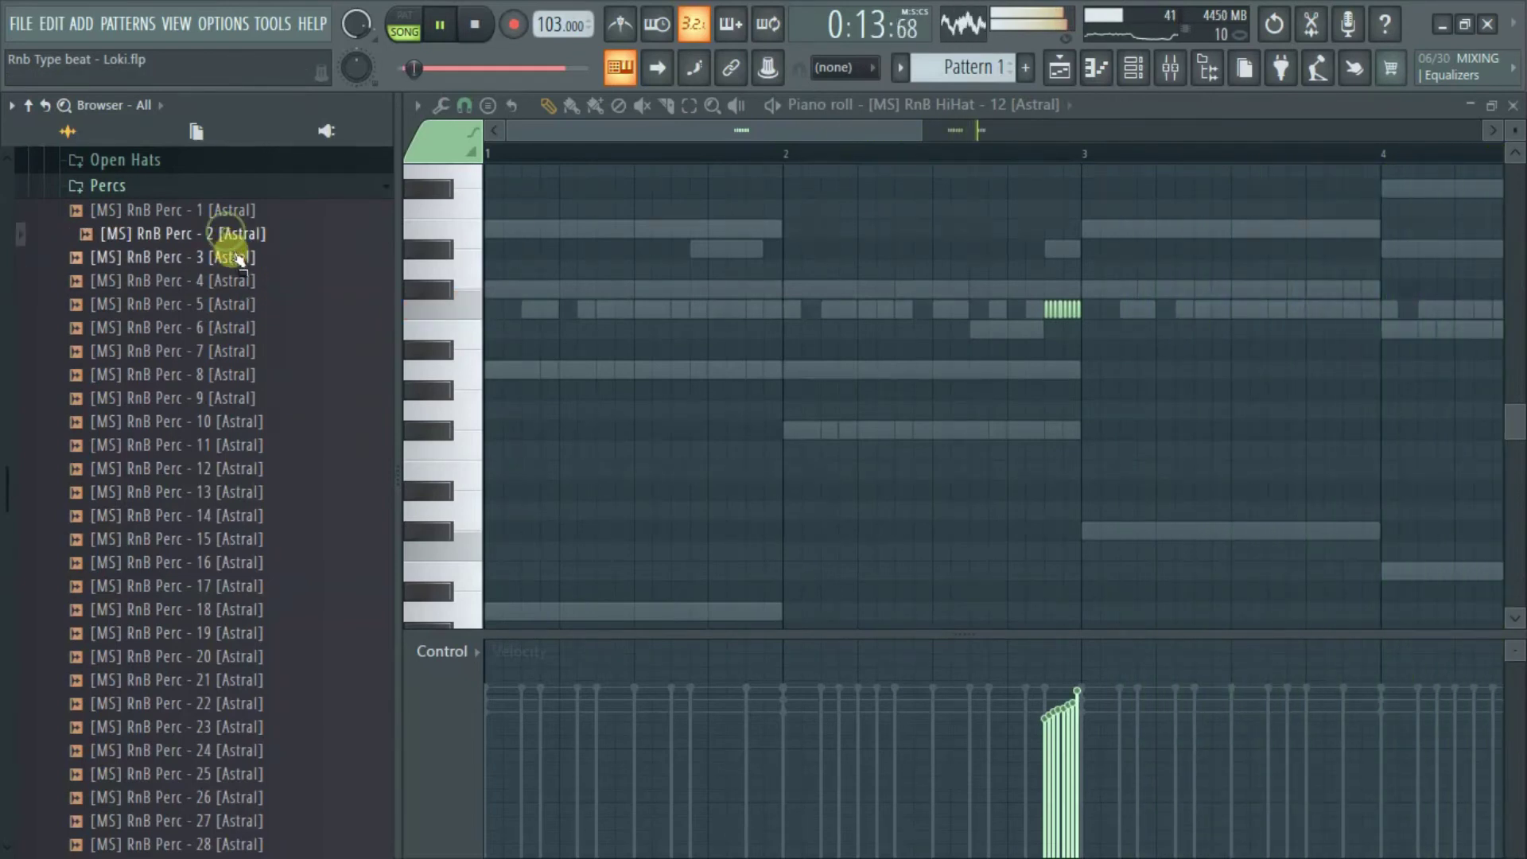
left_click(228, 233)
left_click(241, 282)
left_click(237, 257)
left_click(235, 236)
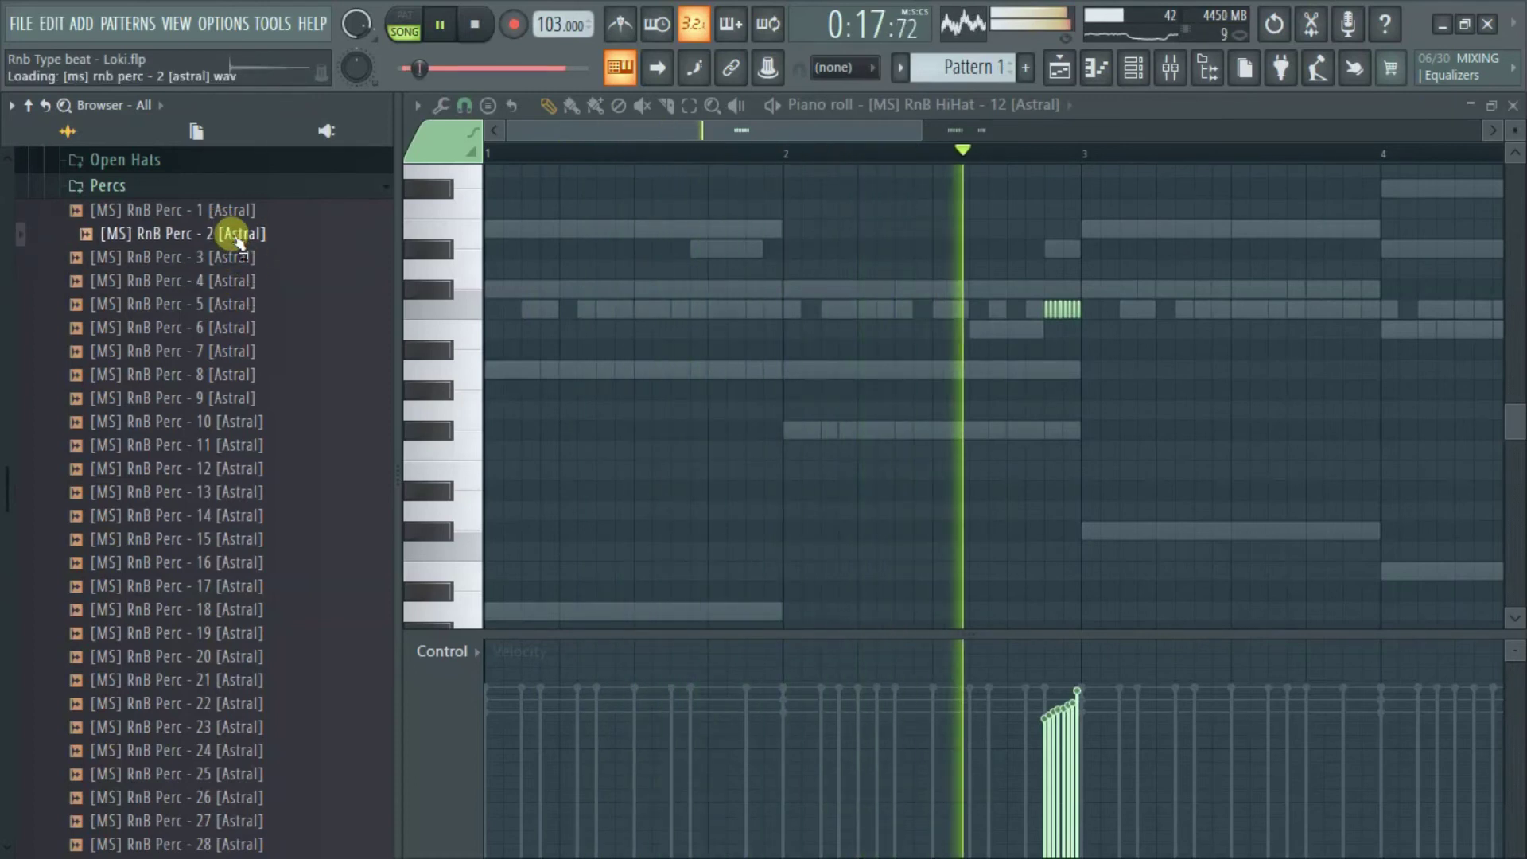
Add RnB Perc - 2 as a new channel and open its piano roll.
left_click_drag(236, 239, 748, 527)
right_click(746, 526)
left_click(848, 525)
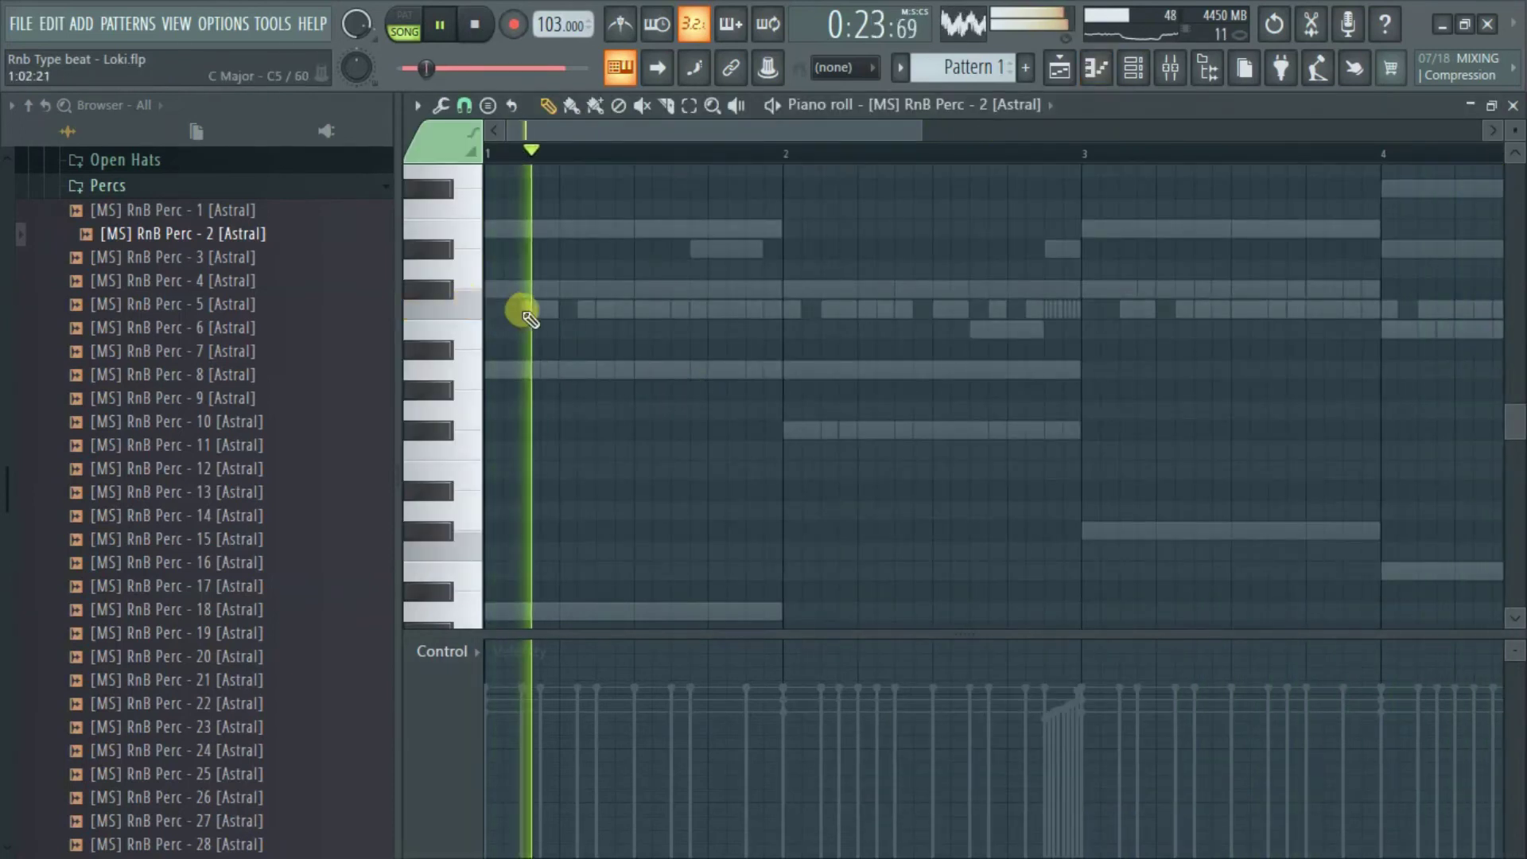
Place a two-step C5 perc note on step 5 of bar 1 and raise its velocity to about maximum.
left_click(579, 310)
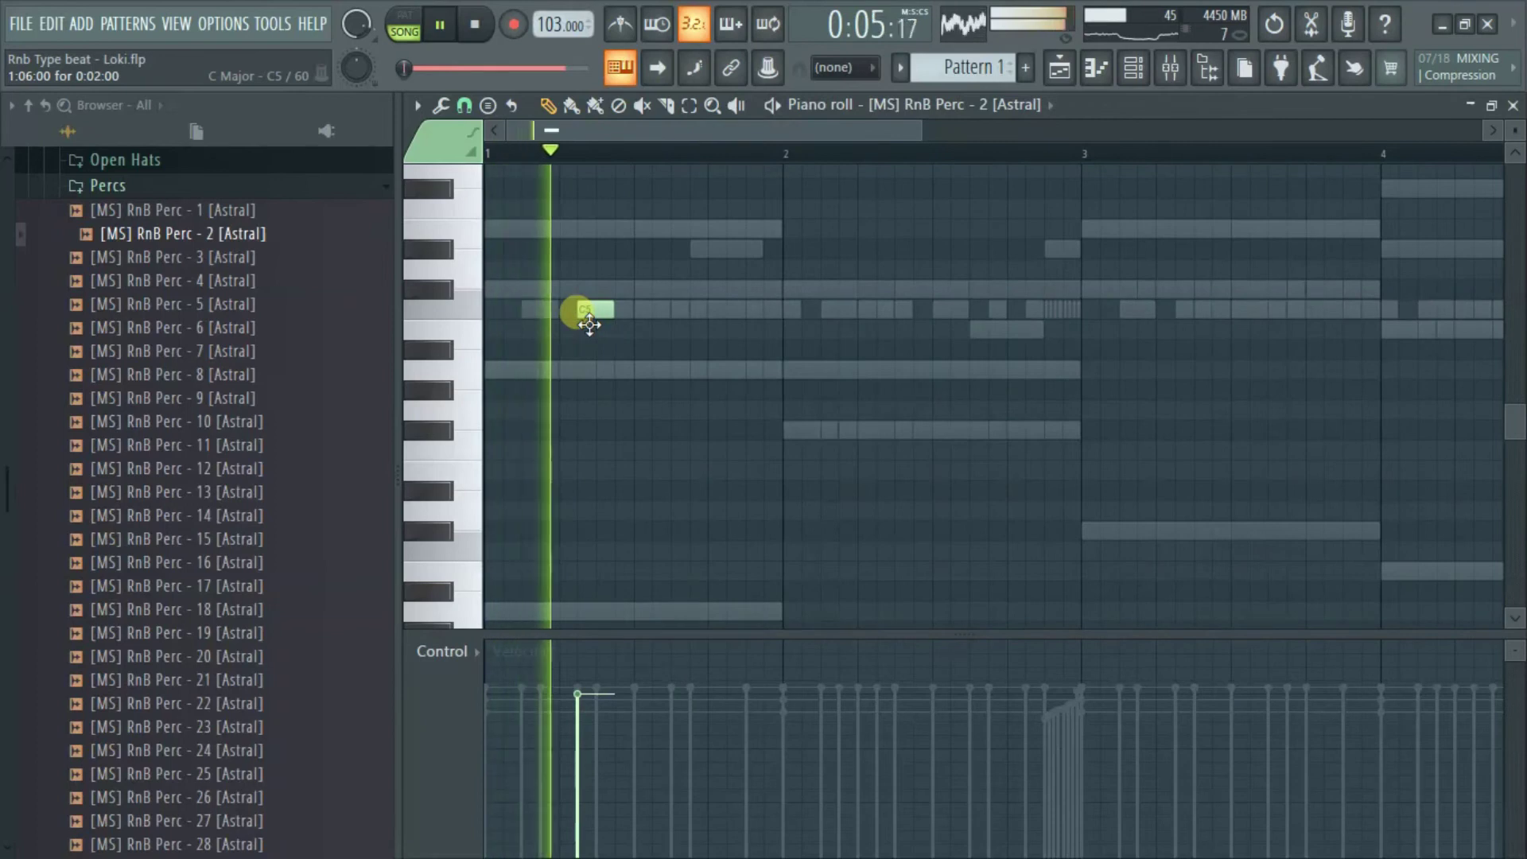
left_click_drag(591, 310, 577, 309)
key("space")
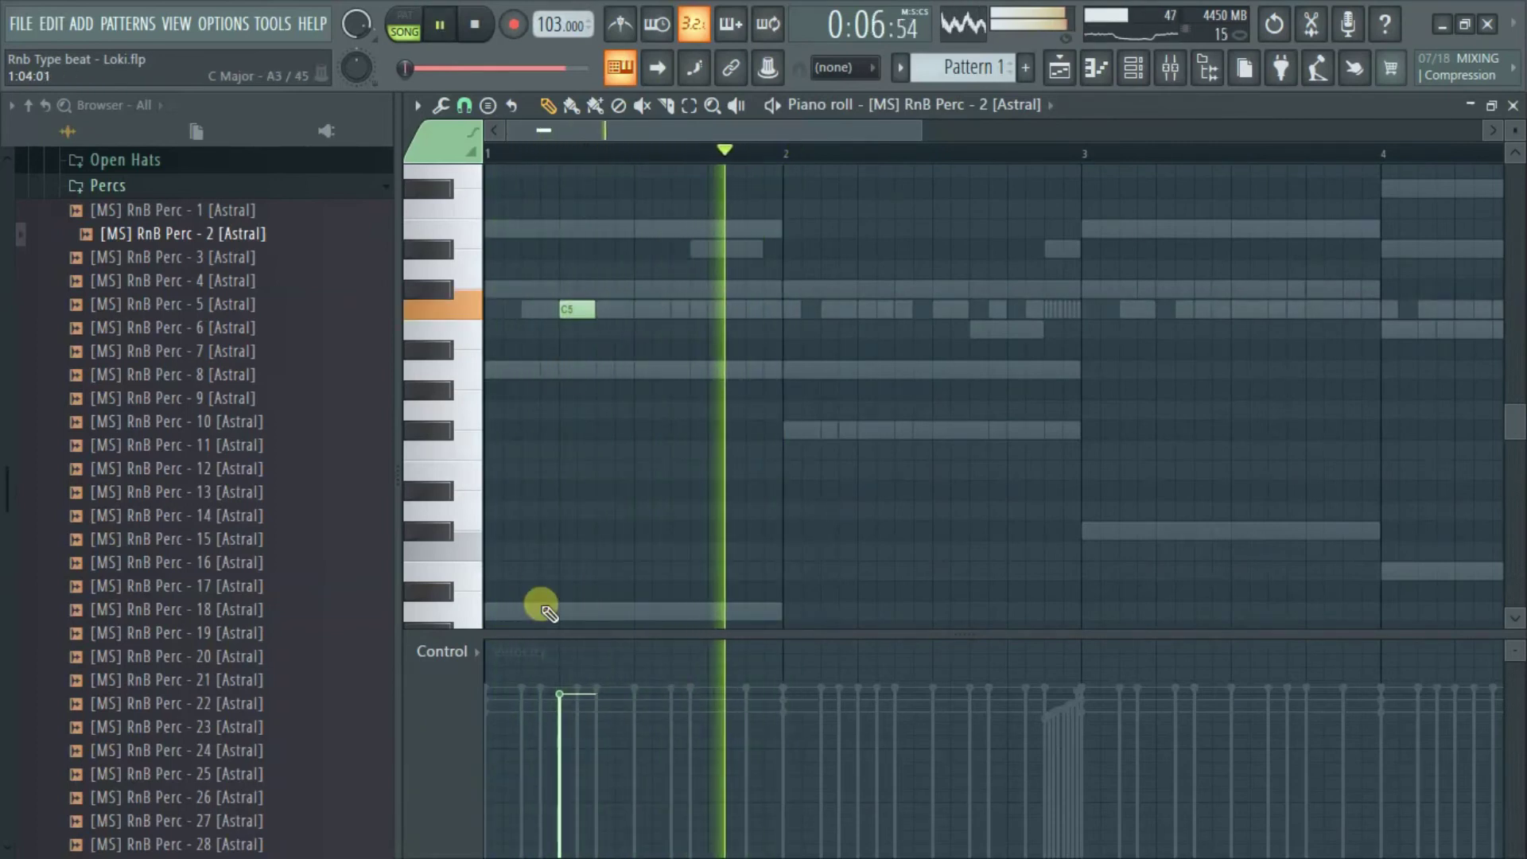
left_click_drag(571, 684, 571, 648)
Place a one-step C5 perc note on step 7 of bar 2.
left_click(919, 309)
left_click_drag(950, 316, 940, 317)
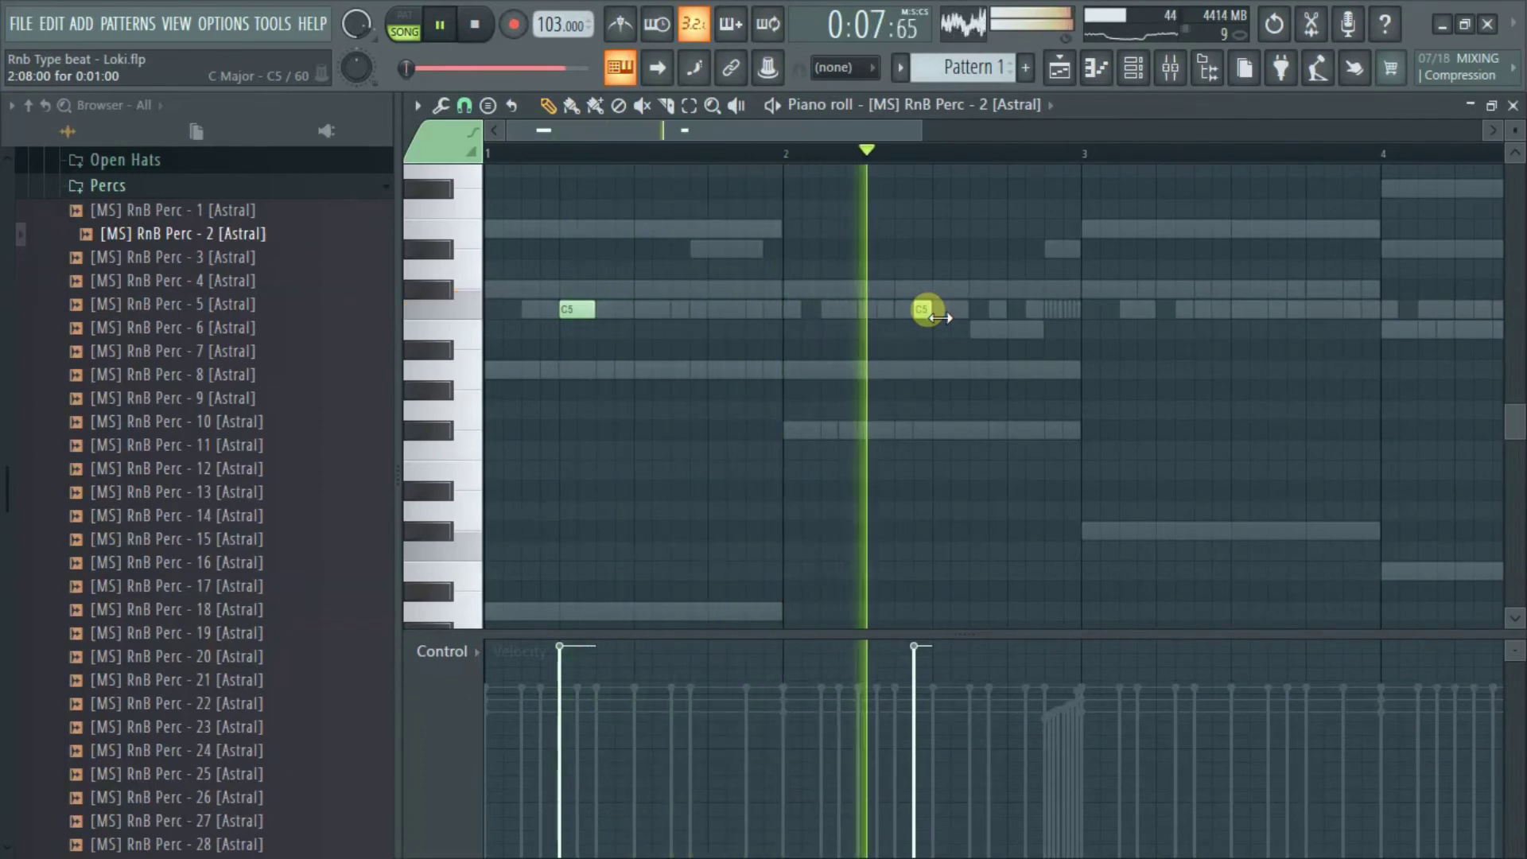
left_click_drag(923, 137, 787, 143)
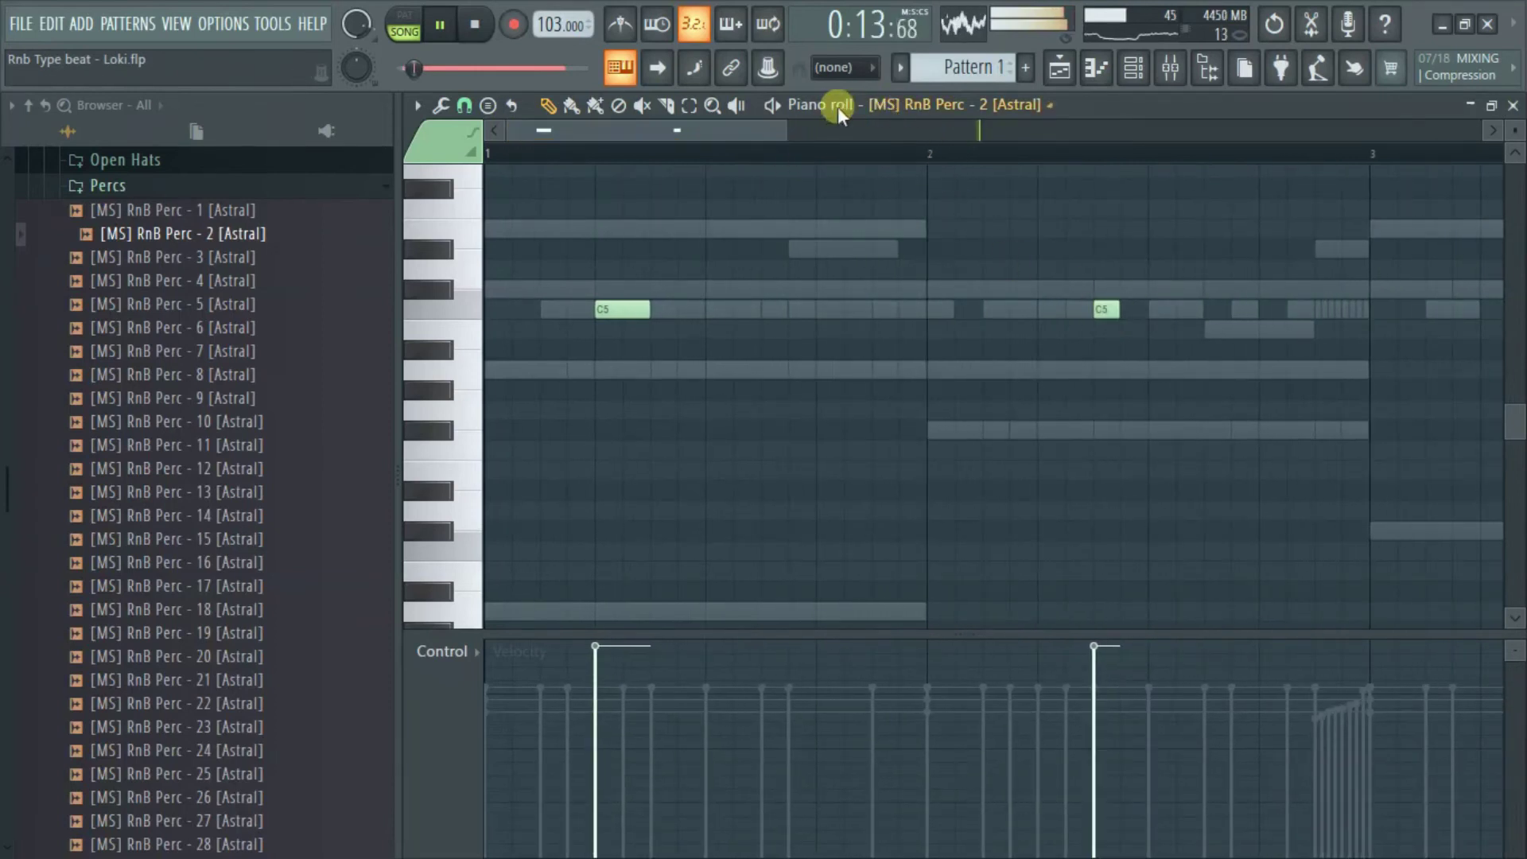
Duplicate the two RnB Perc - 2 notes into bars 3 and 4.
left_click_drag(792, 130, 1015, 222)
left_click_drag(946, 266, 1014, 363)
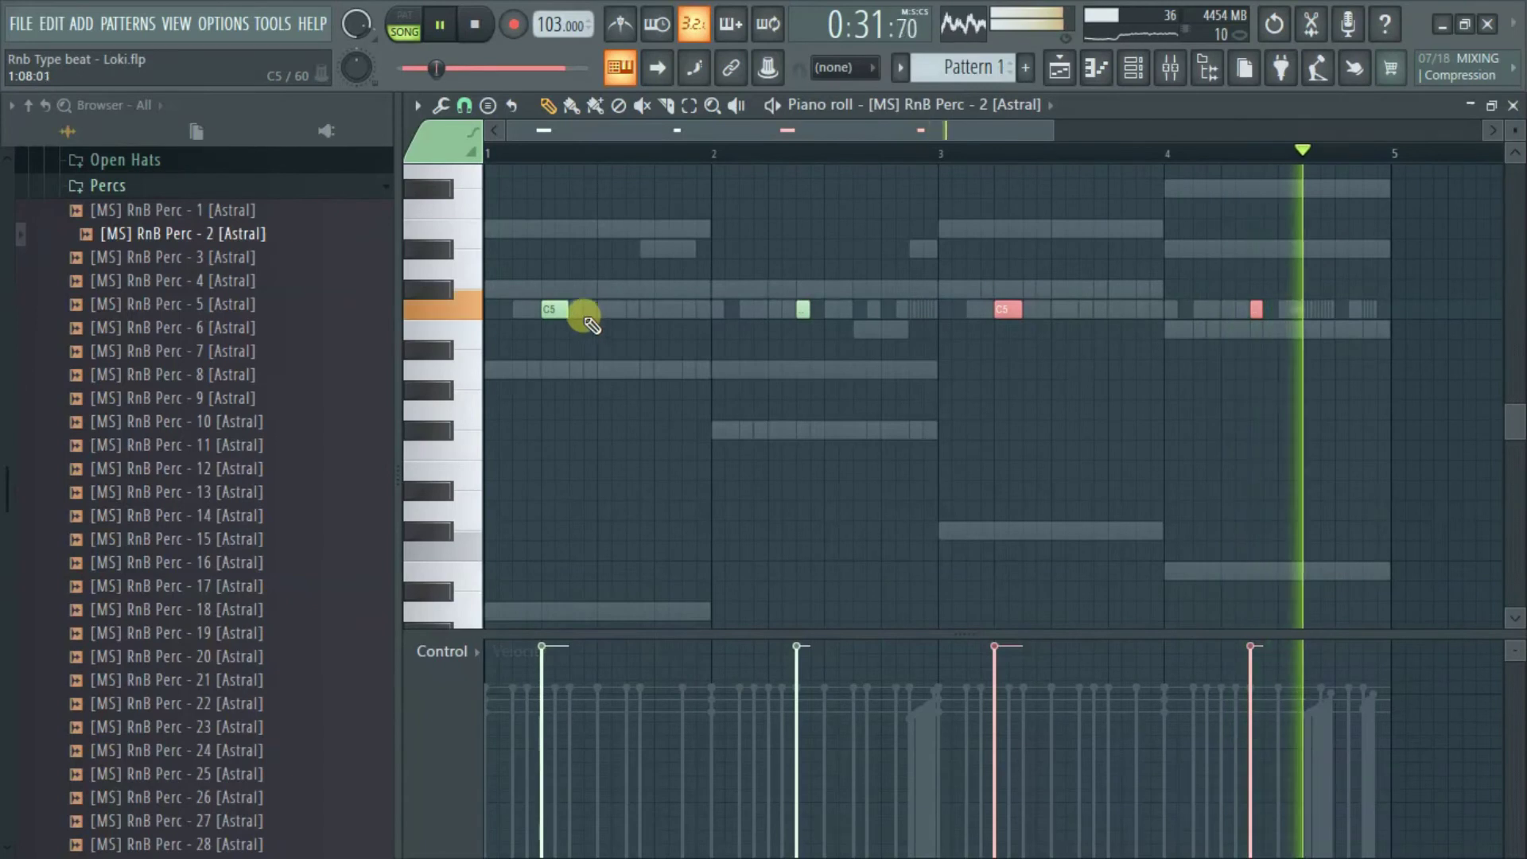
Shorten the perc notes in bars 1 and 3 to one step and lower their velocities to about 89%.
left_click_drag(565, 309, 558, 309)
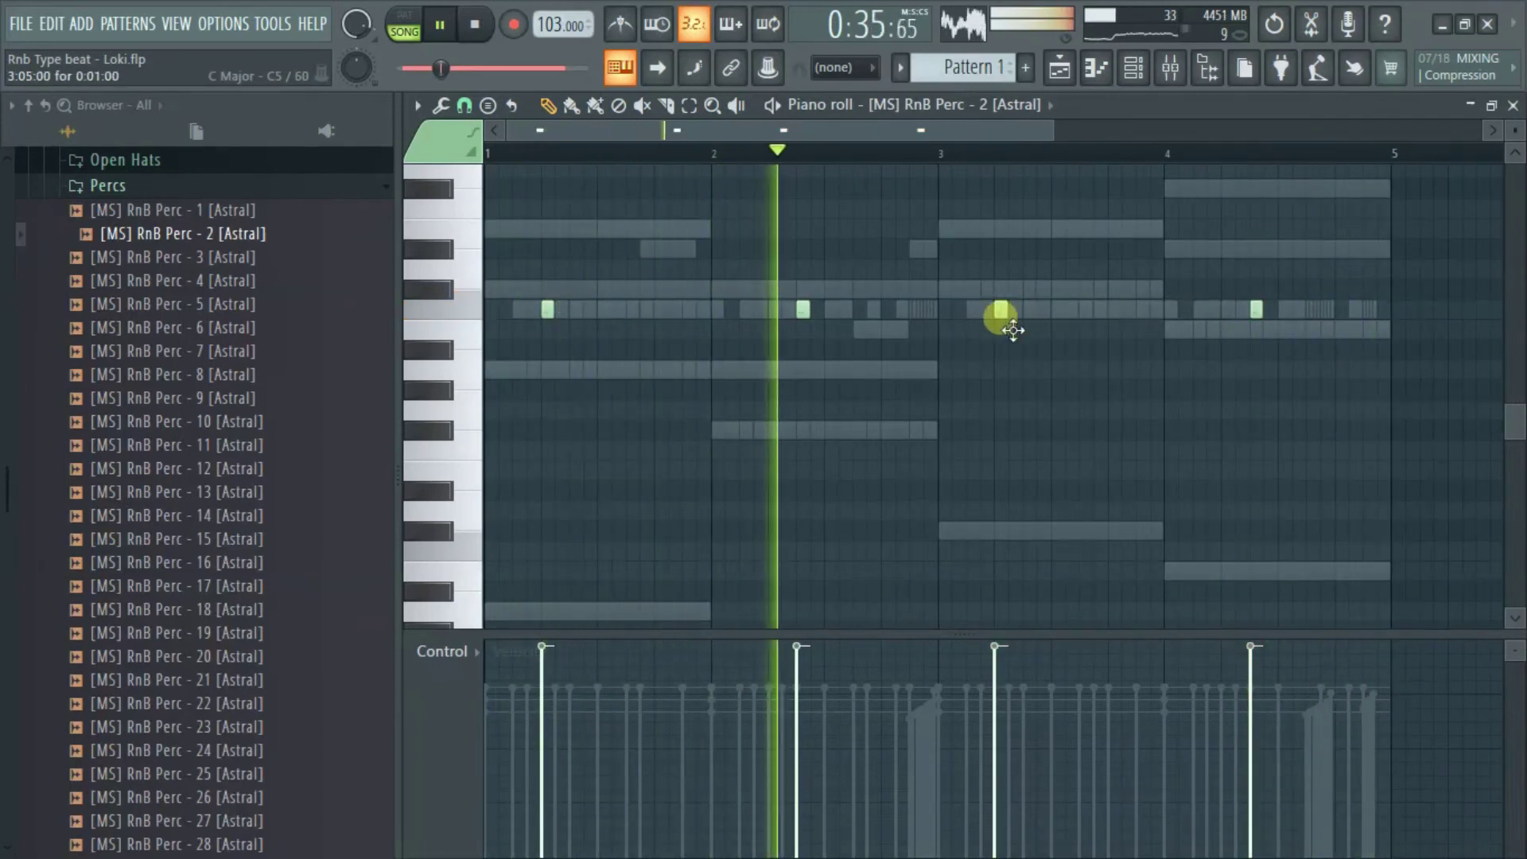
left_click(540, 668)
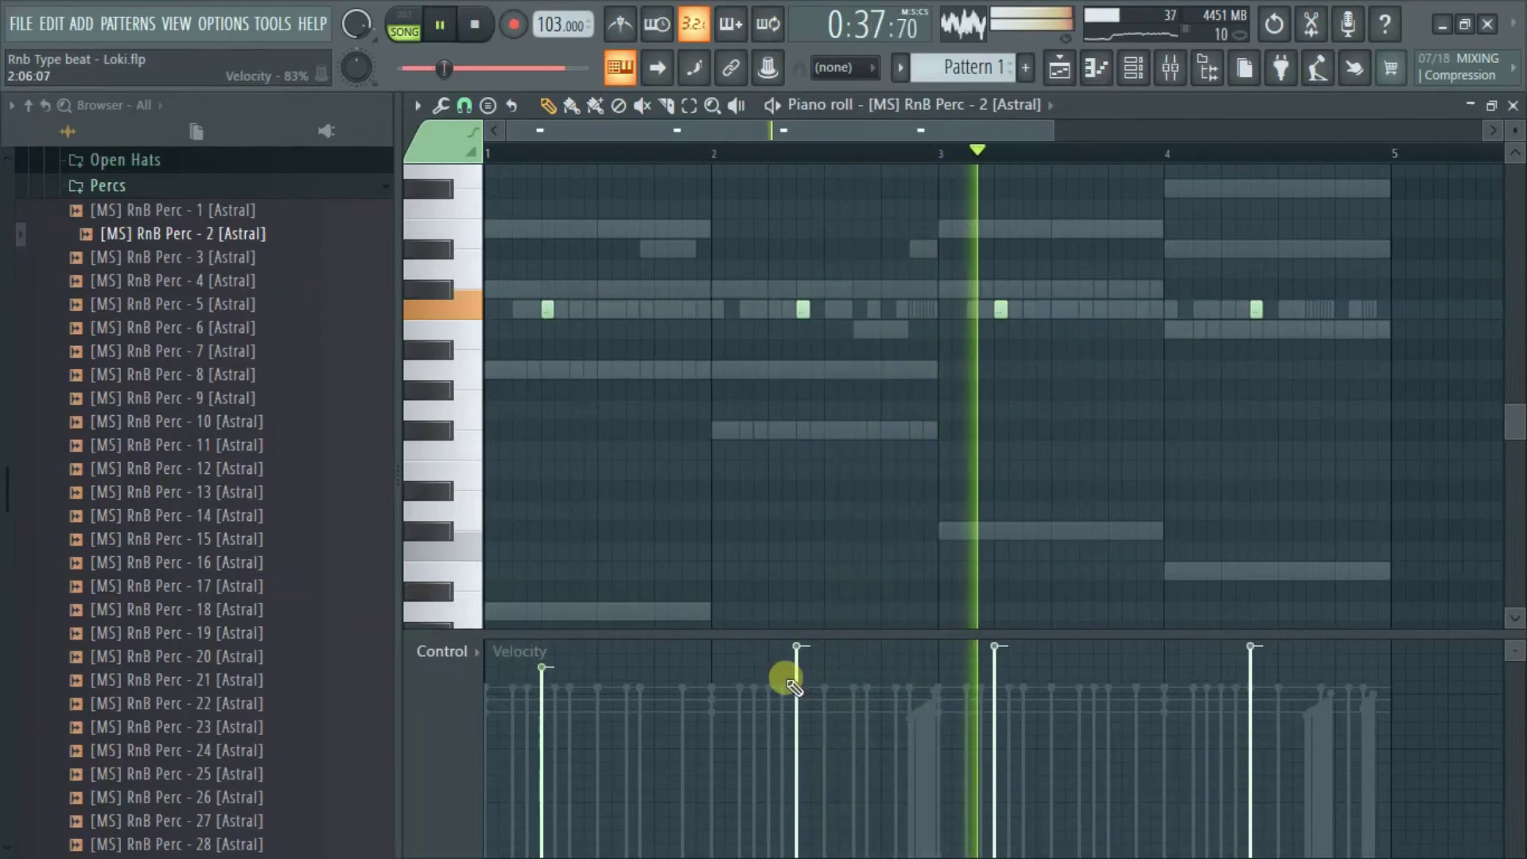
left_click(997, 664)
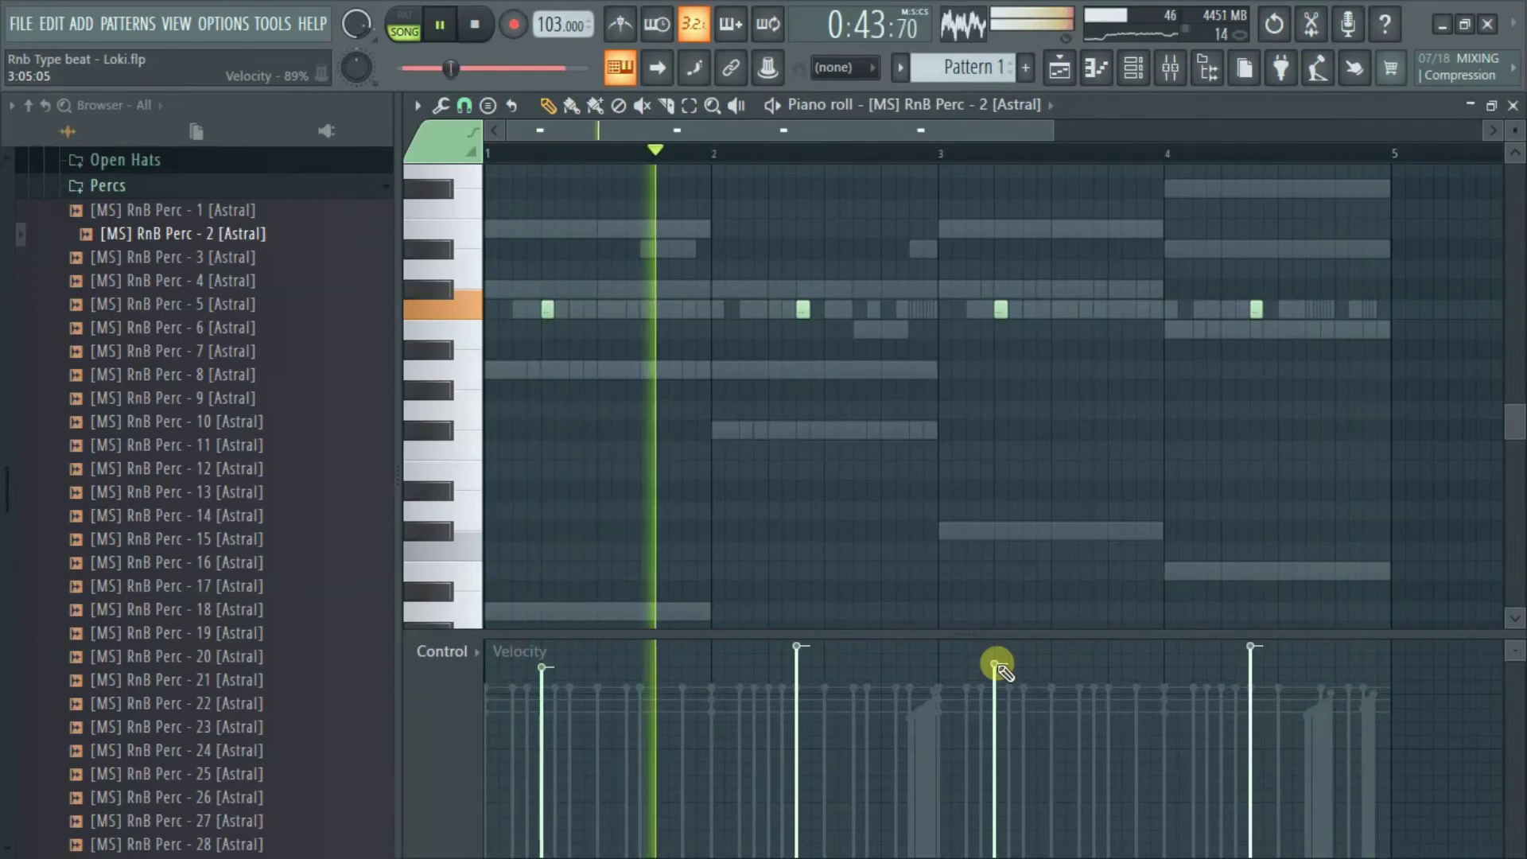
Preview the neighbouring perc samples, add RnB Perc - 4 as a new channel and open its piano roll.
left_click(1129, 79)
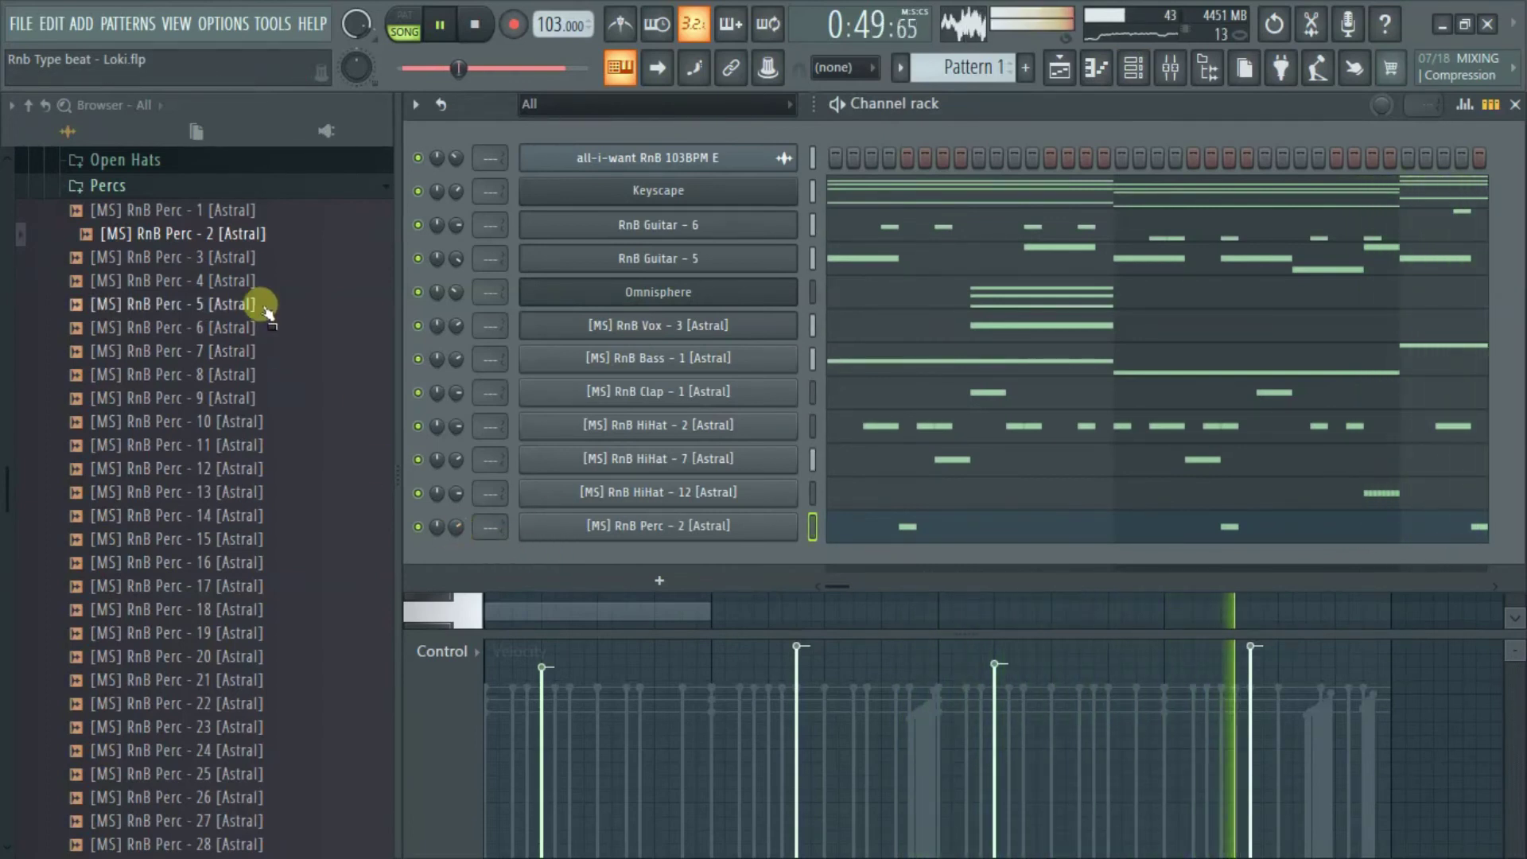
left_click(243, 269)
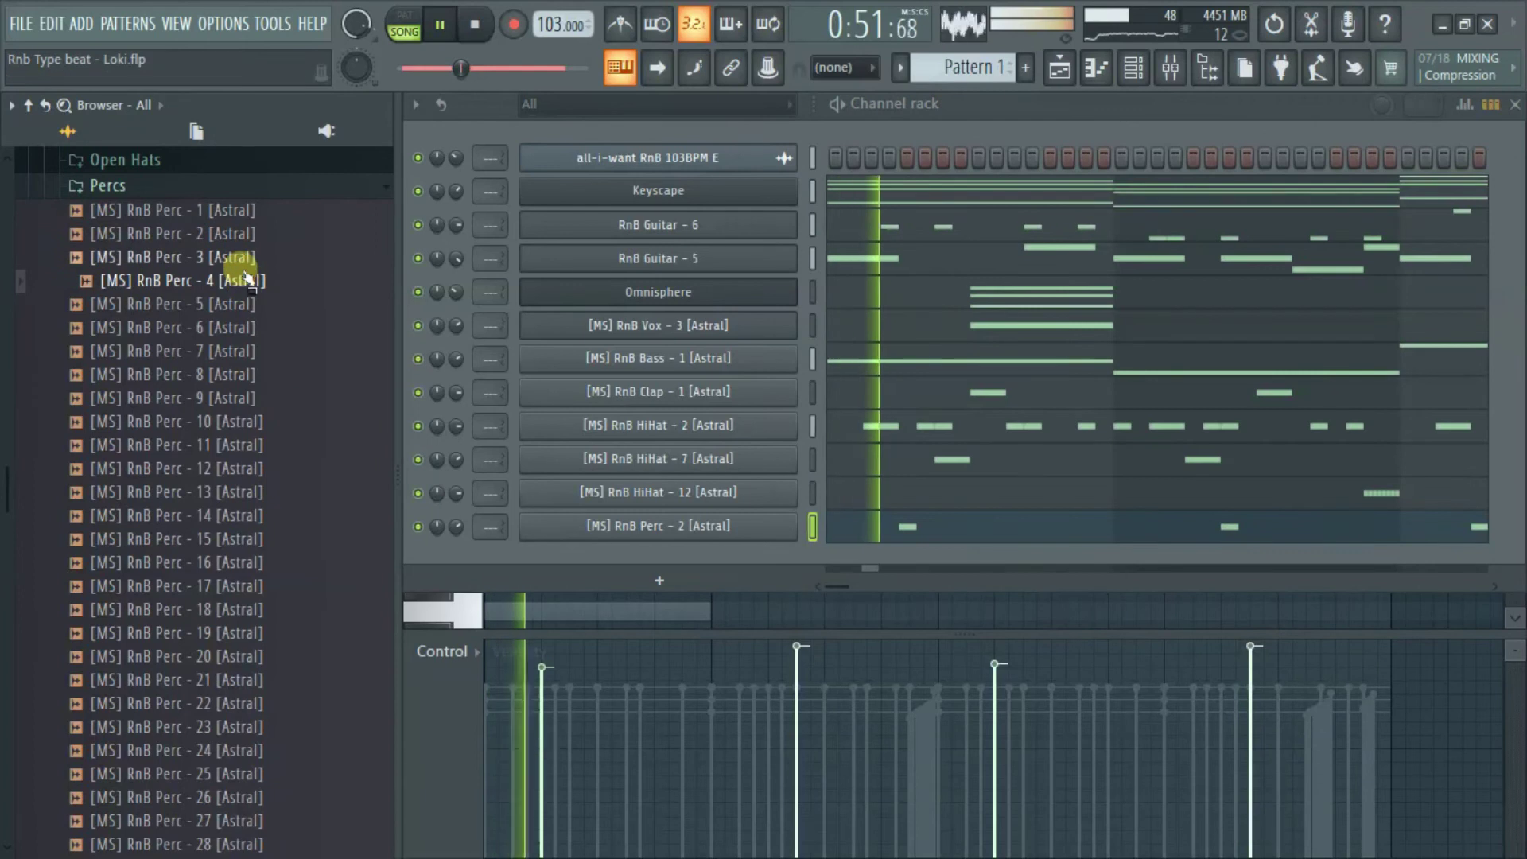
left_click_drag(249, 280, 704, 551)
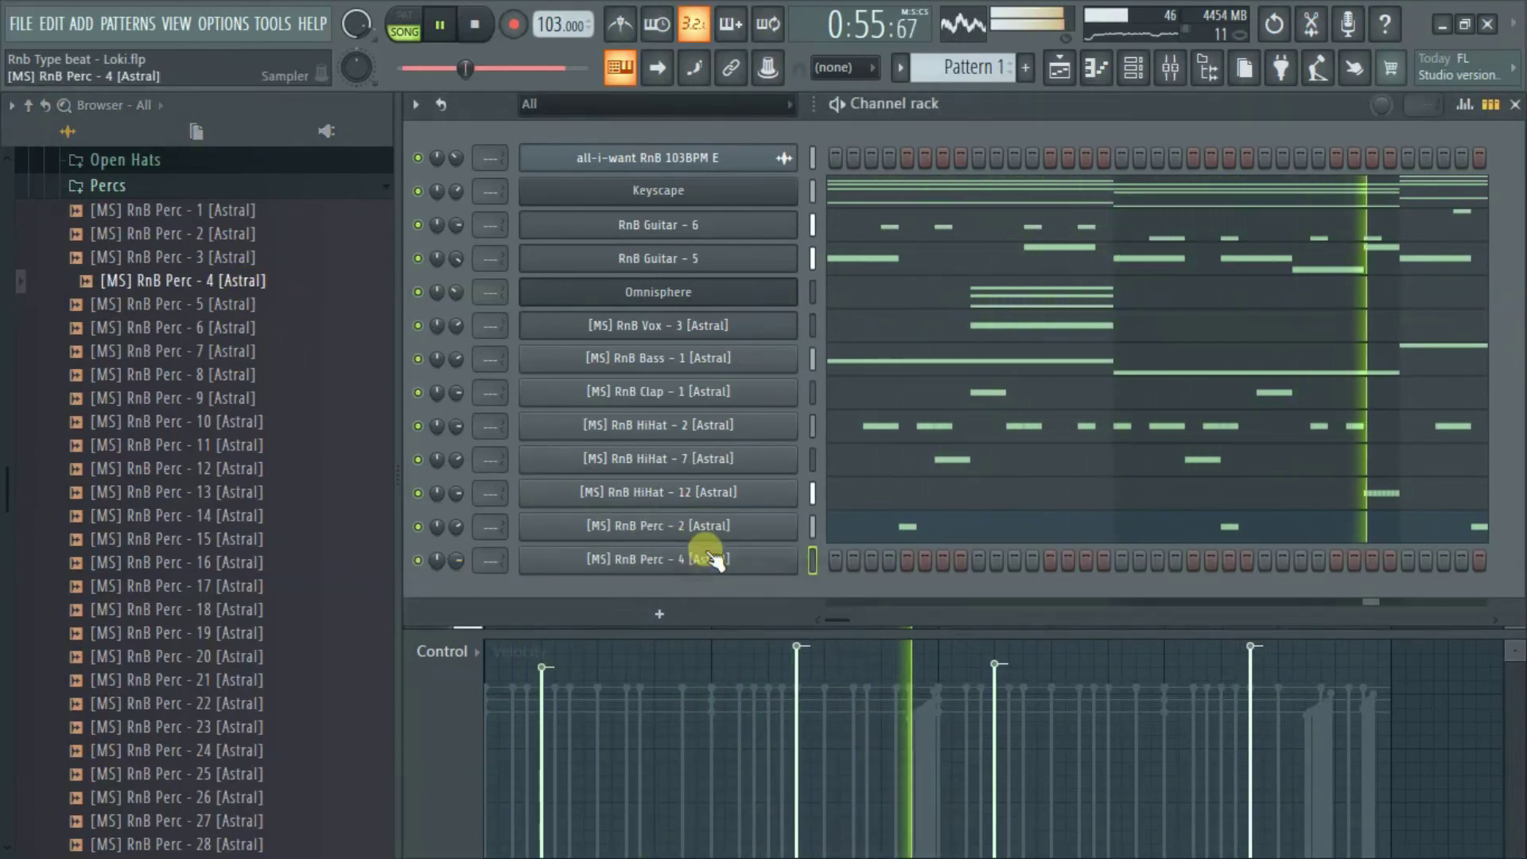
right_click(731, 559)
left_click(855, 534)
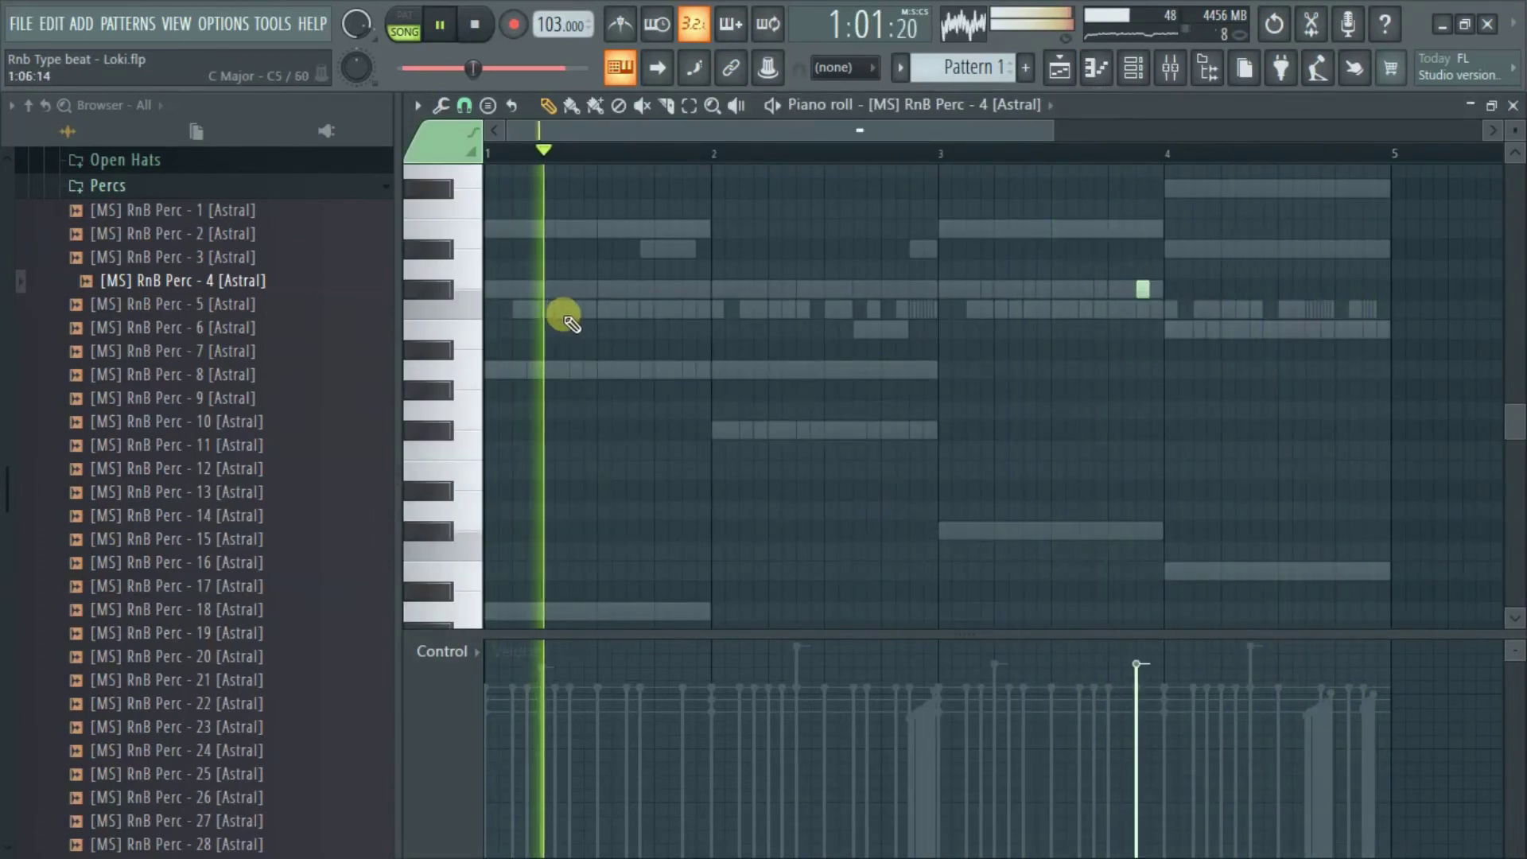
Place one-step C5 notes for RnB Perc - 4 on step 15 of bars 1 and 3.
left_click(704, 311)
left_click_drag(715, 323, 702, 321)
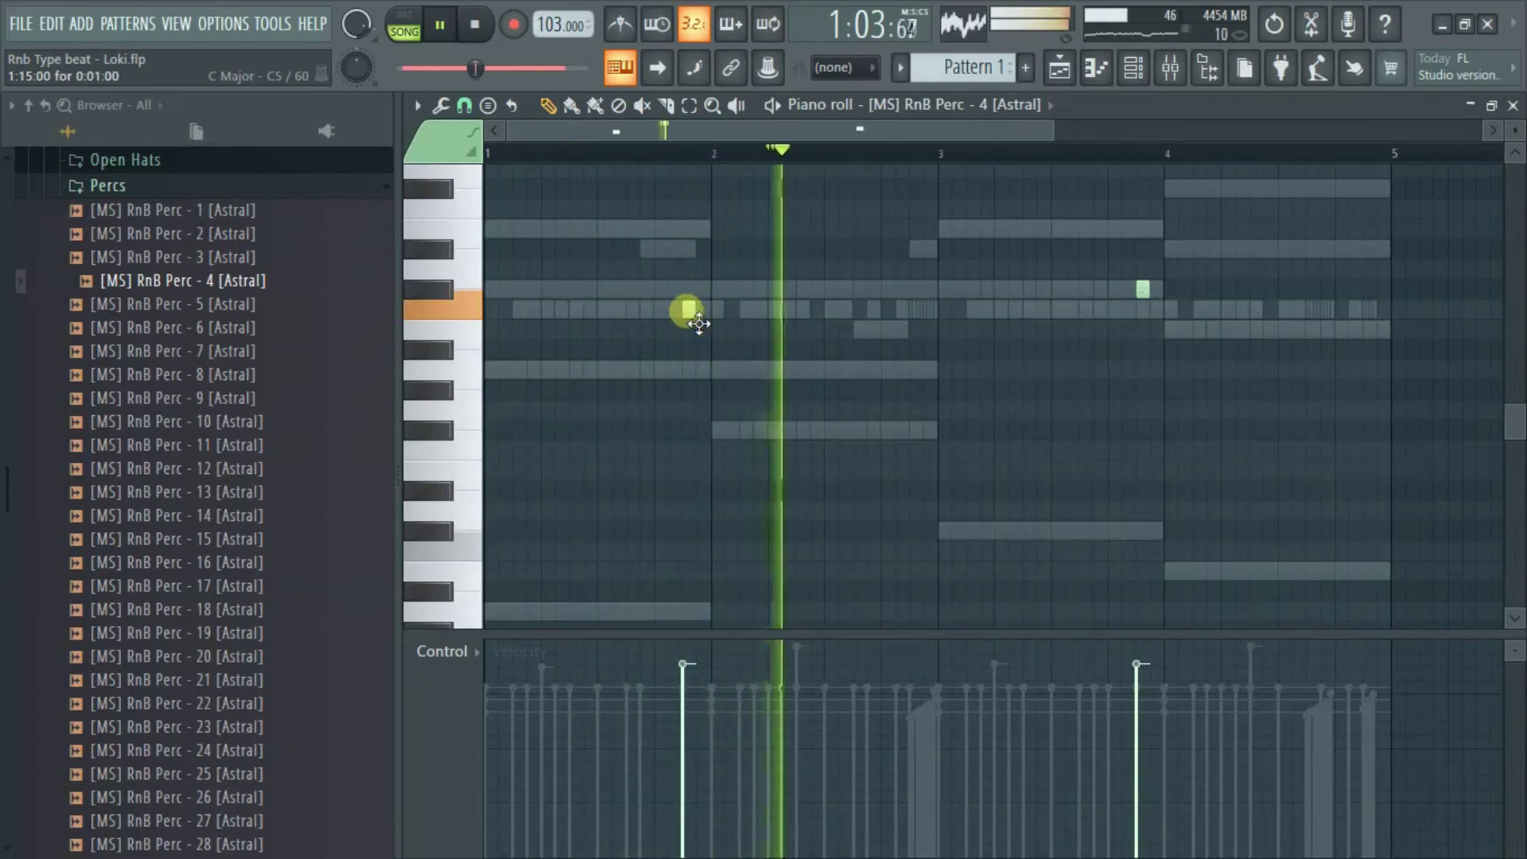
left_click_drag(1150, 299, 1152, 330)
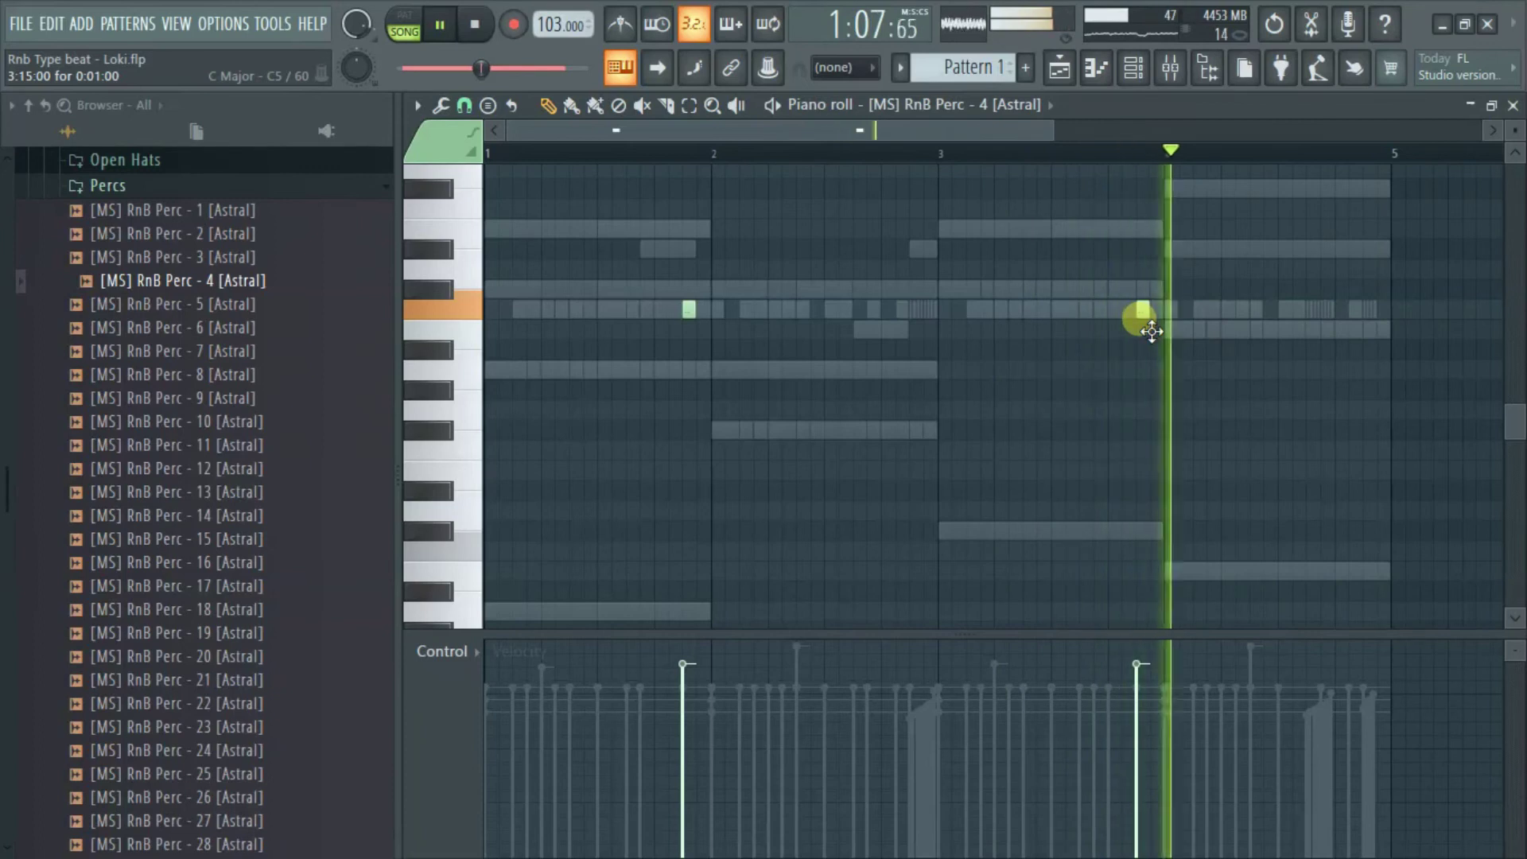
key("F6")
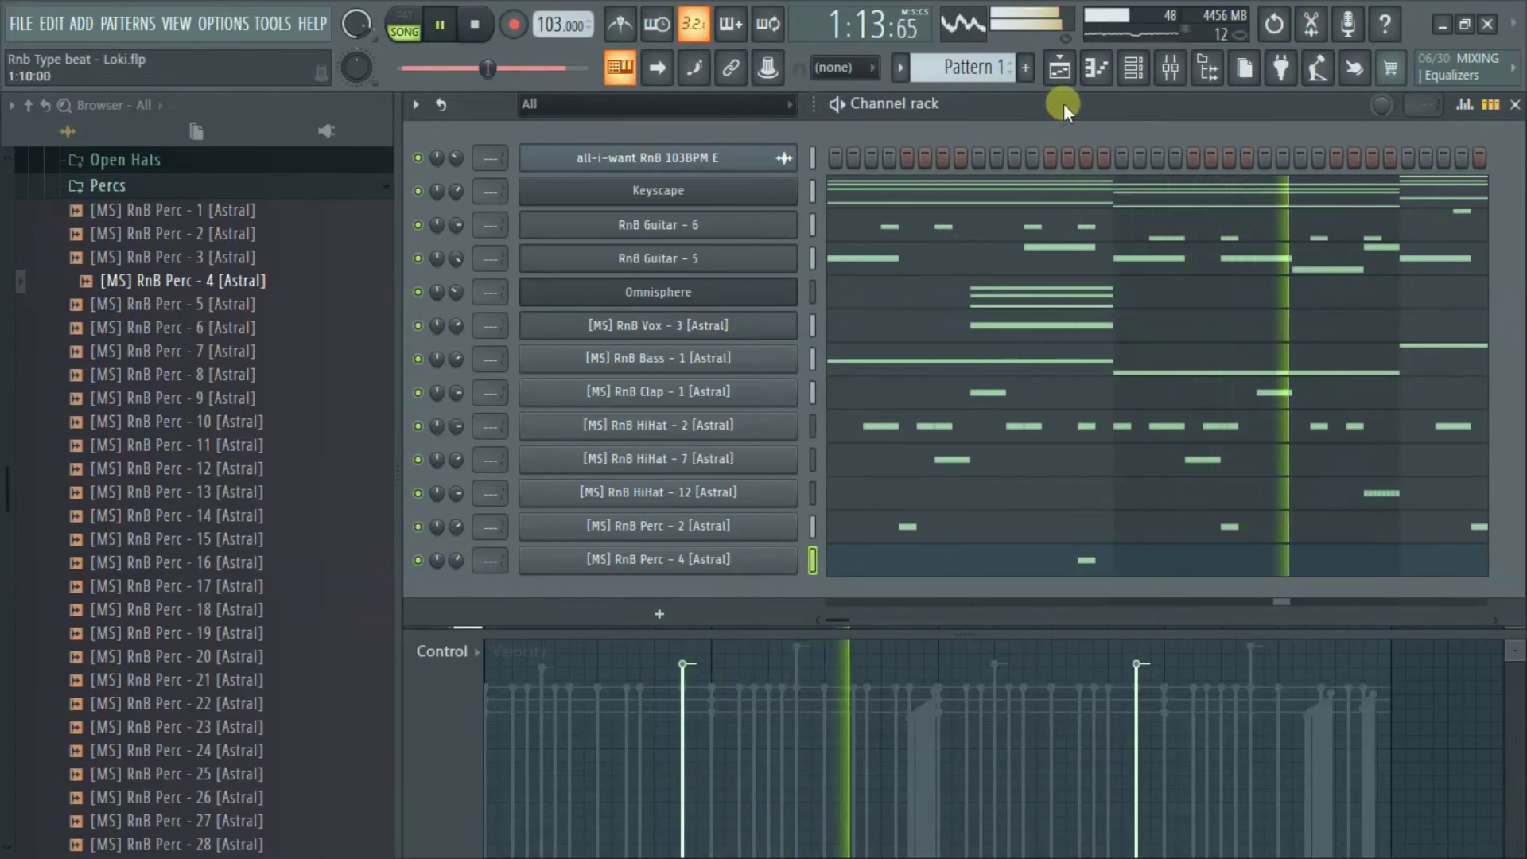
left_click(1095, 70)
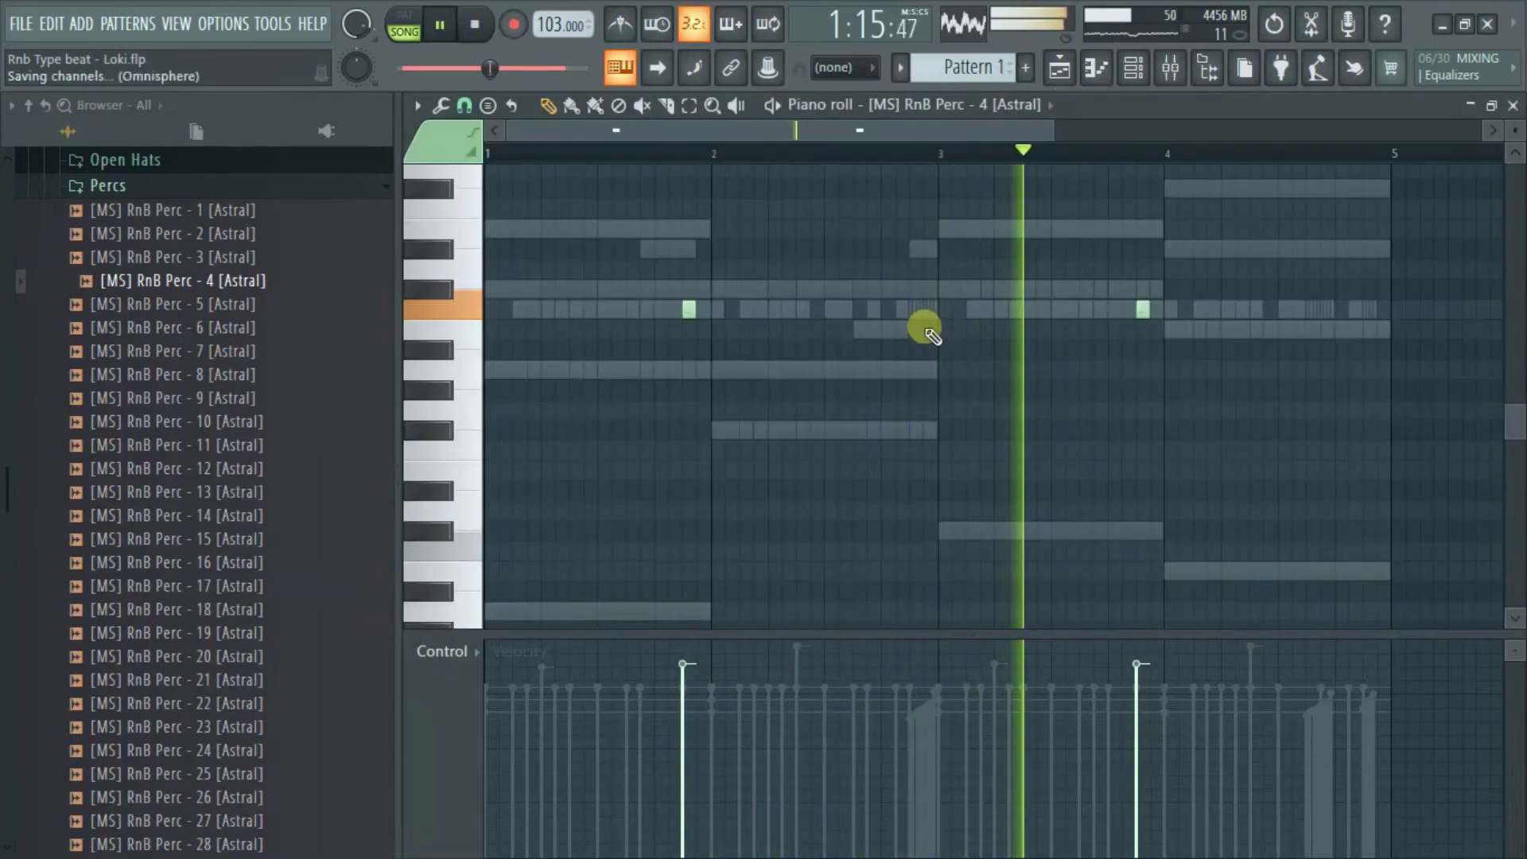
Add the RnB Perc - 6 sample as a new channel below RnB Perc - 4 and open its piano roll.
left_click(239, 327)
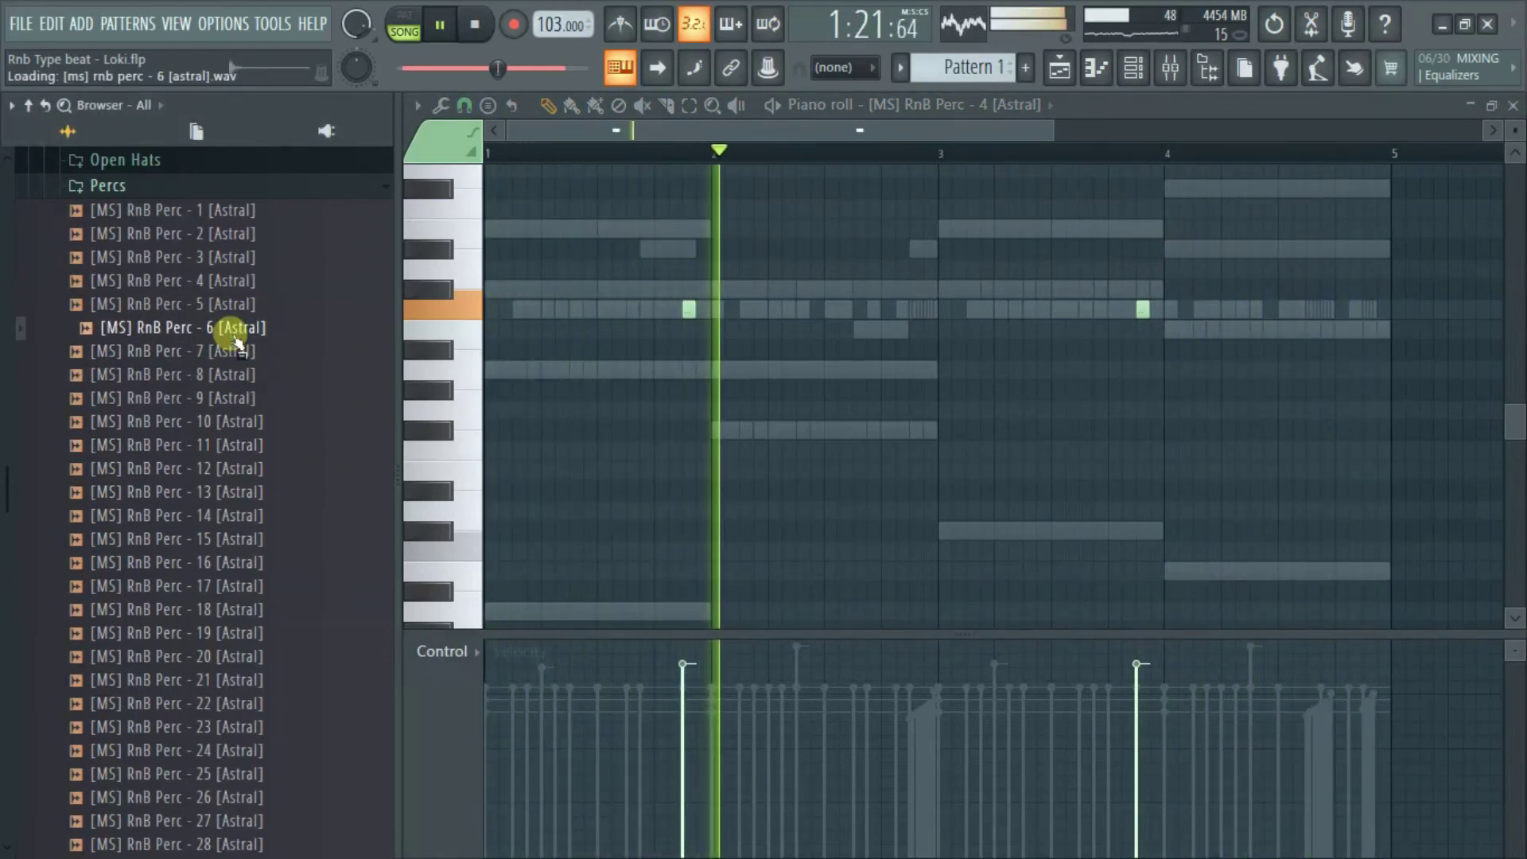
left_click_drag(244, 329, 1142, 71)
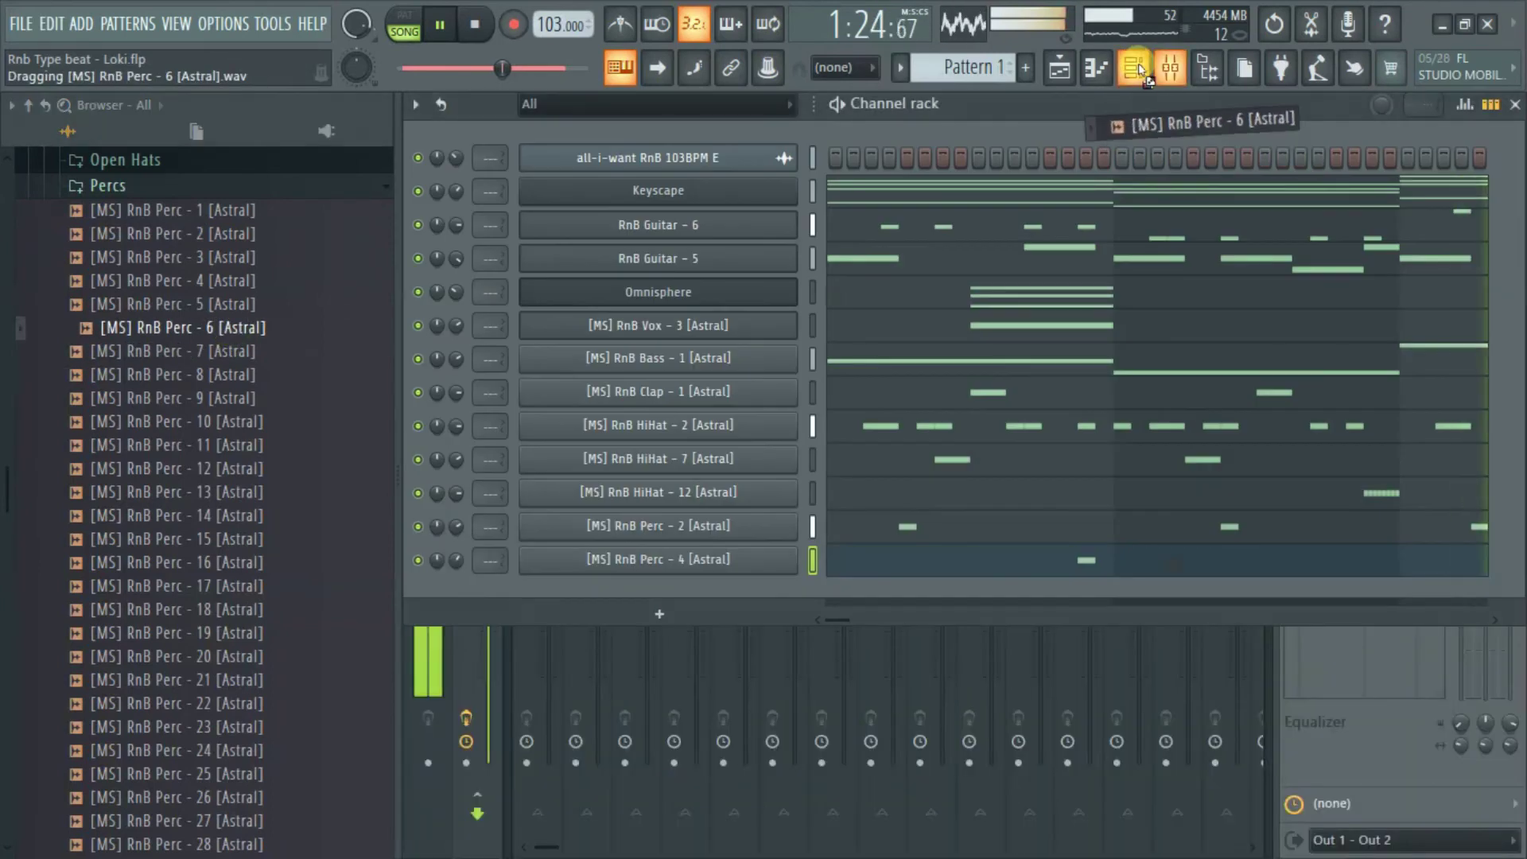
left_click_drag(695, 590, 692, 590)
right_click(693, 590)
left_click(848, 539)
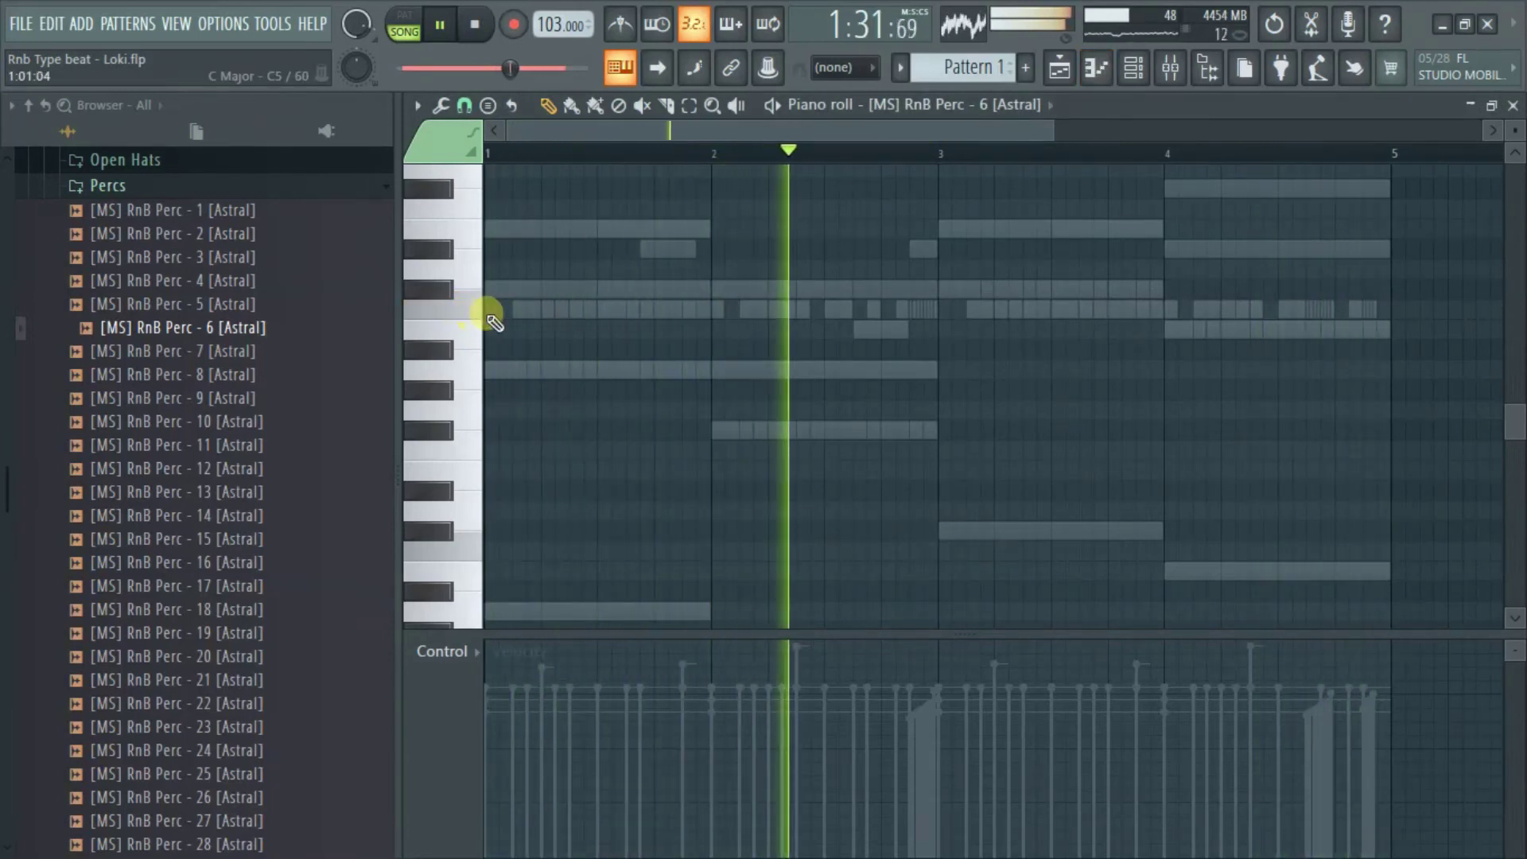
Place a one-step C5 note on step 3 of bar 1, move it to step 3 of bar 2 and replay the beat.
left_click_drag(530, 311, 515, 312)
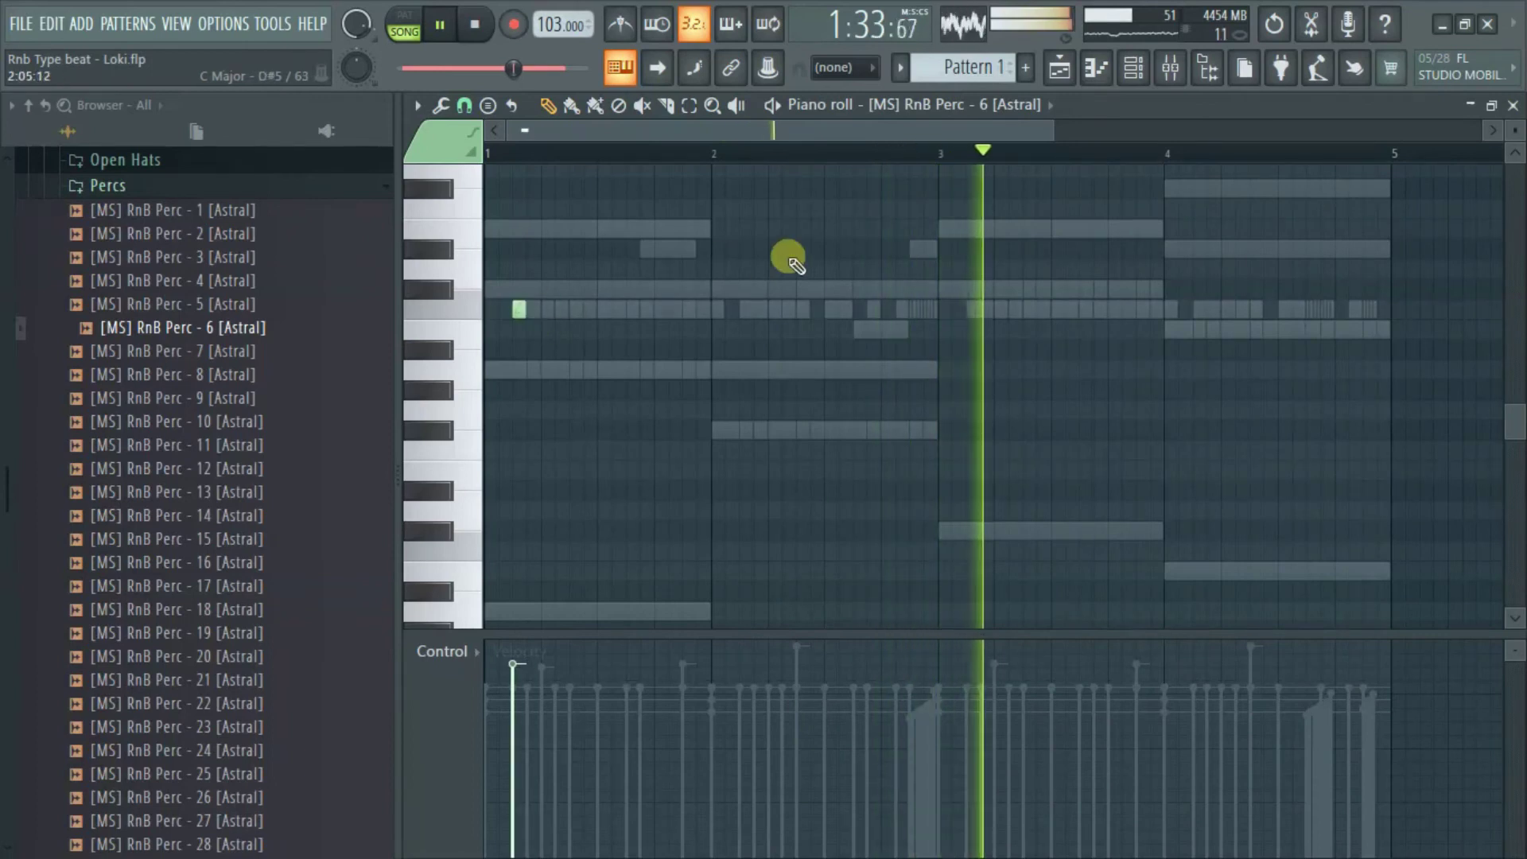
left_click_drag(1062, 135, 855, 132)
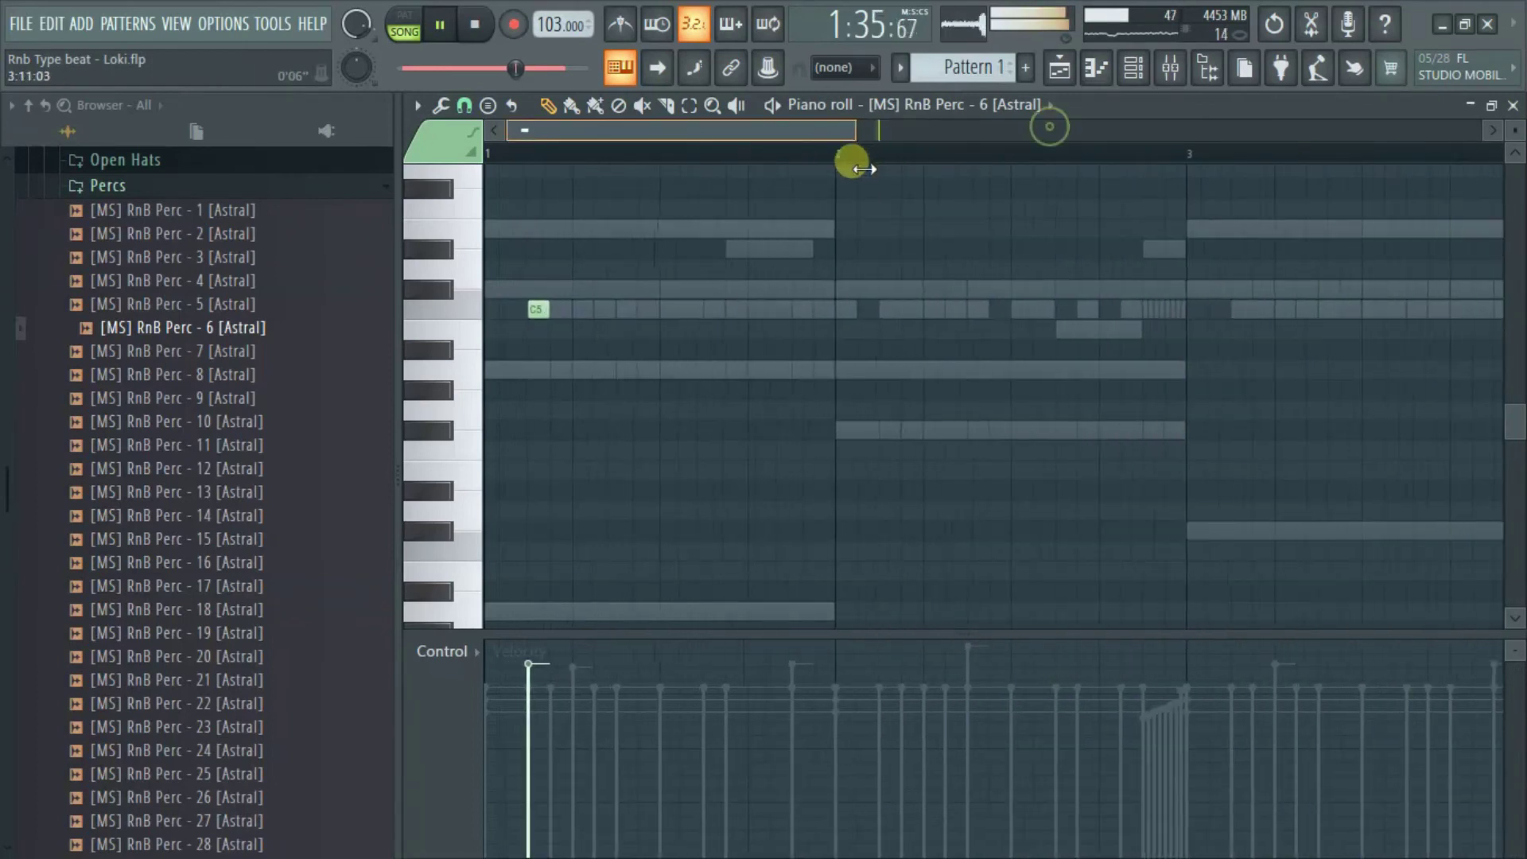
key("space")
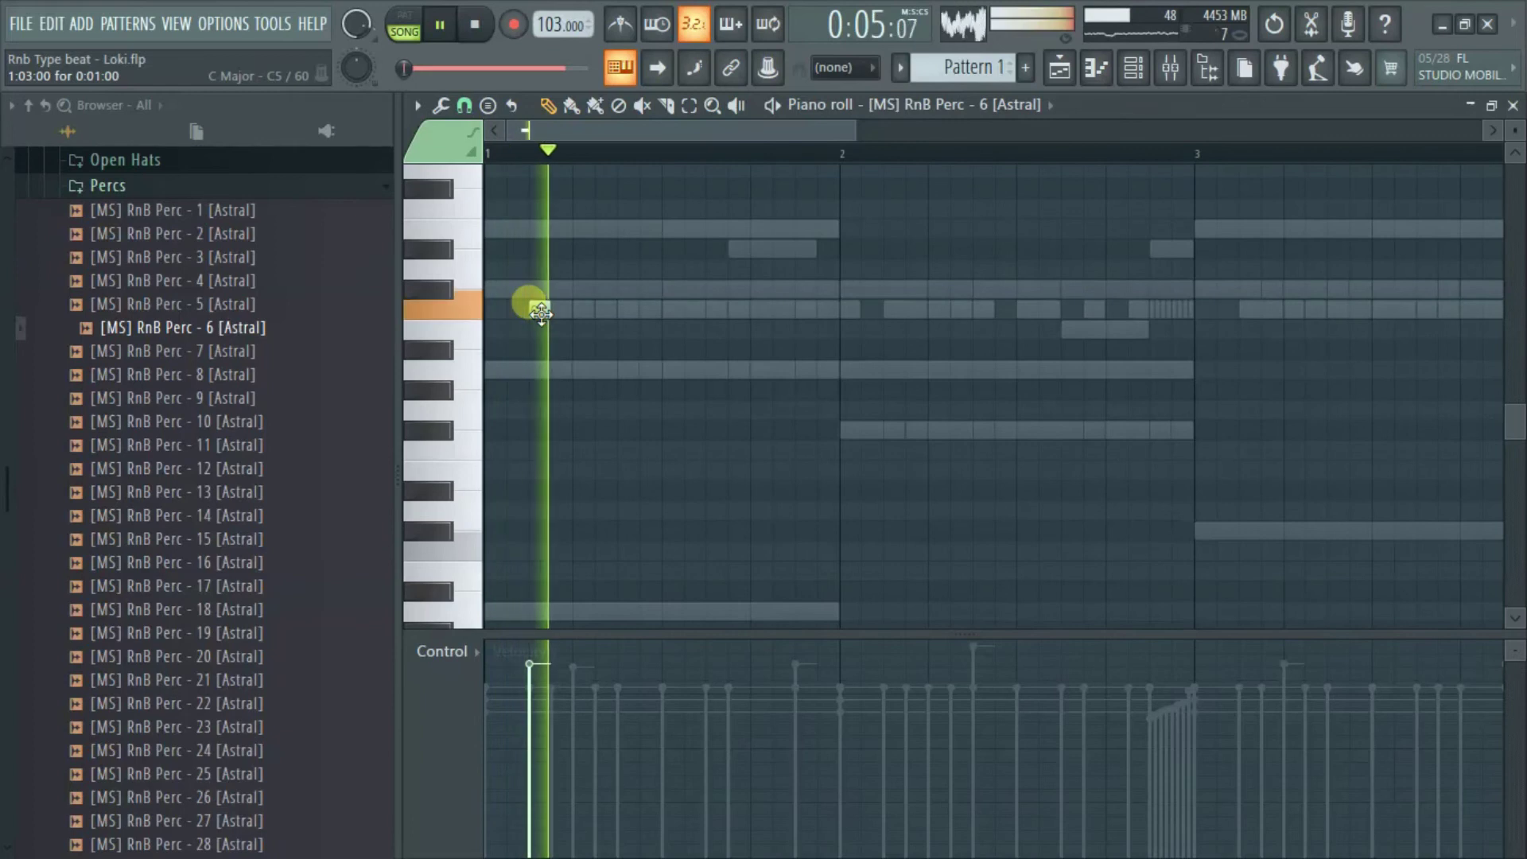
left_click_drag(535, 318, 899, 323)
key("space")
key("space")
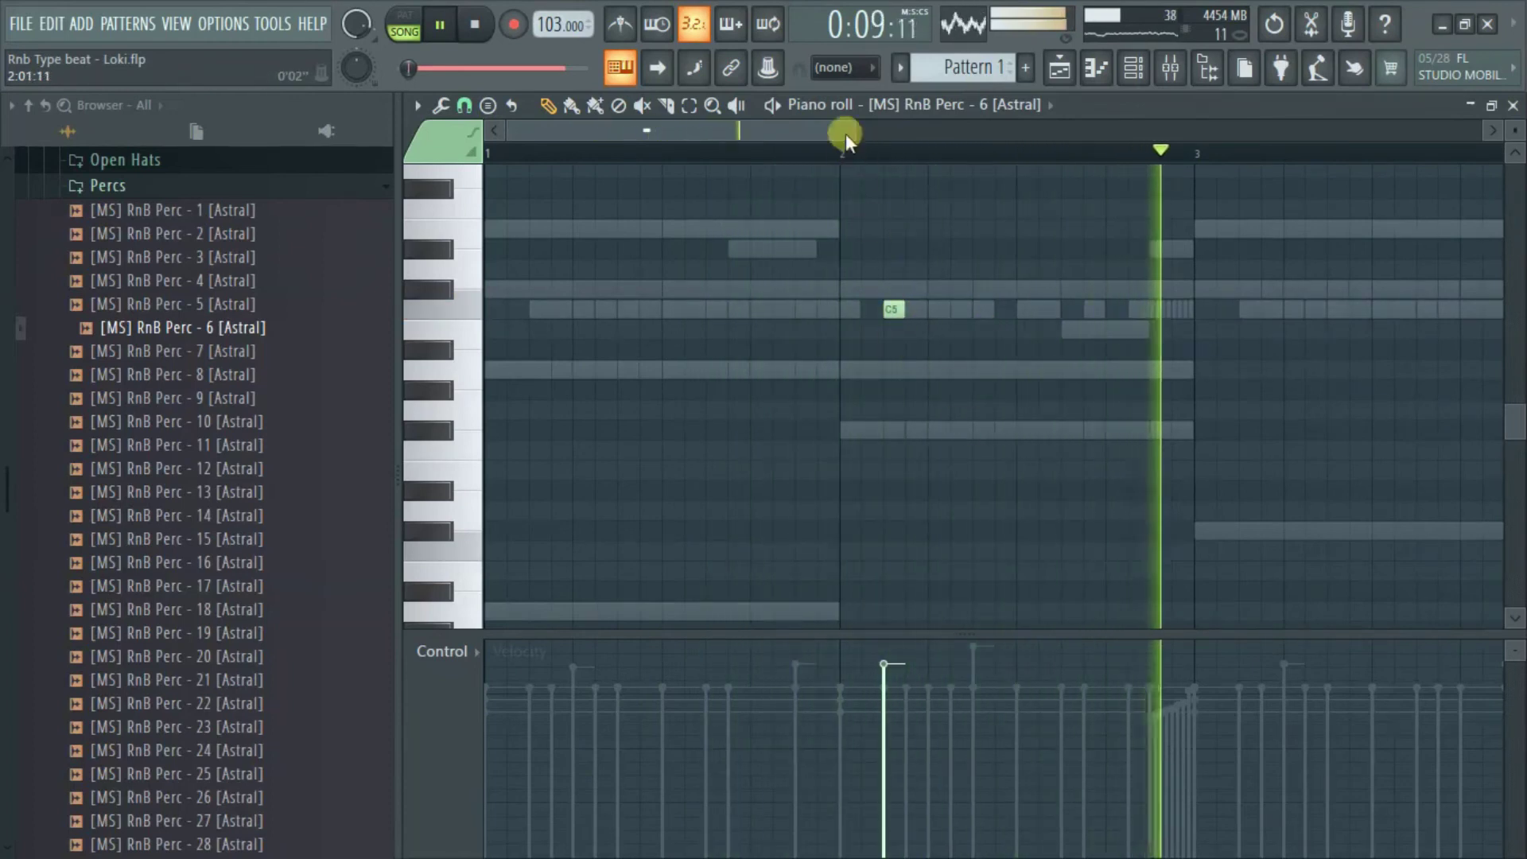
Add a one-step C5 note on step 11 of bar 3 and lower both RnB Perc - 6 notes' velocities to about 78%.
left_click_drag(856, 132, 979, 156)
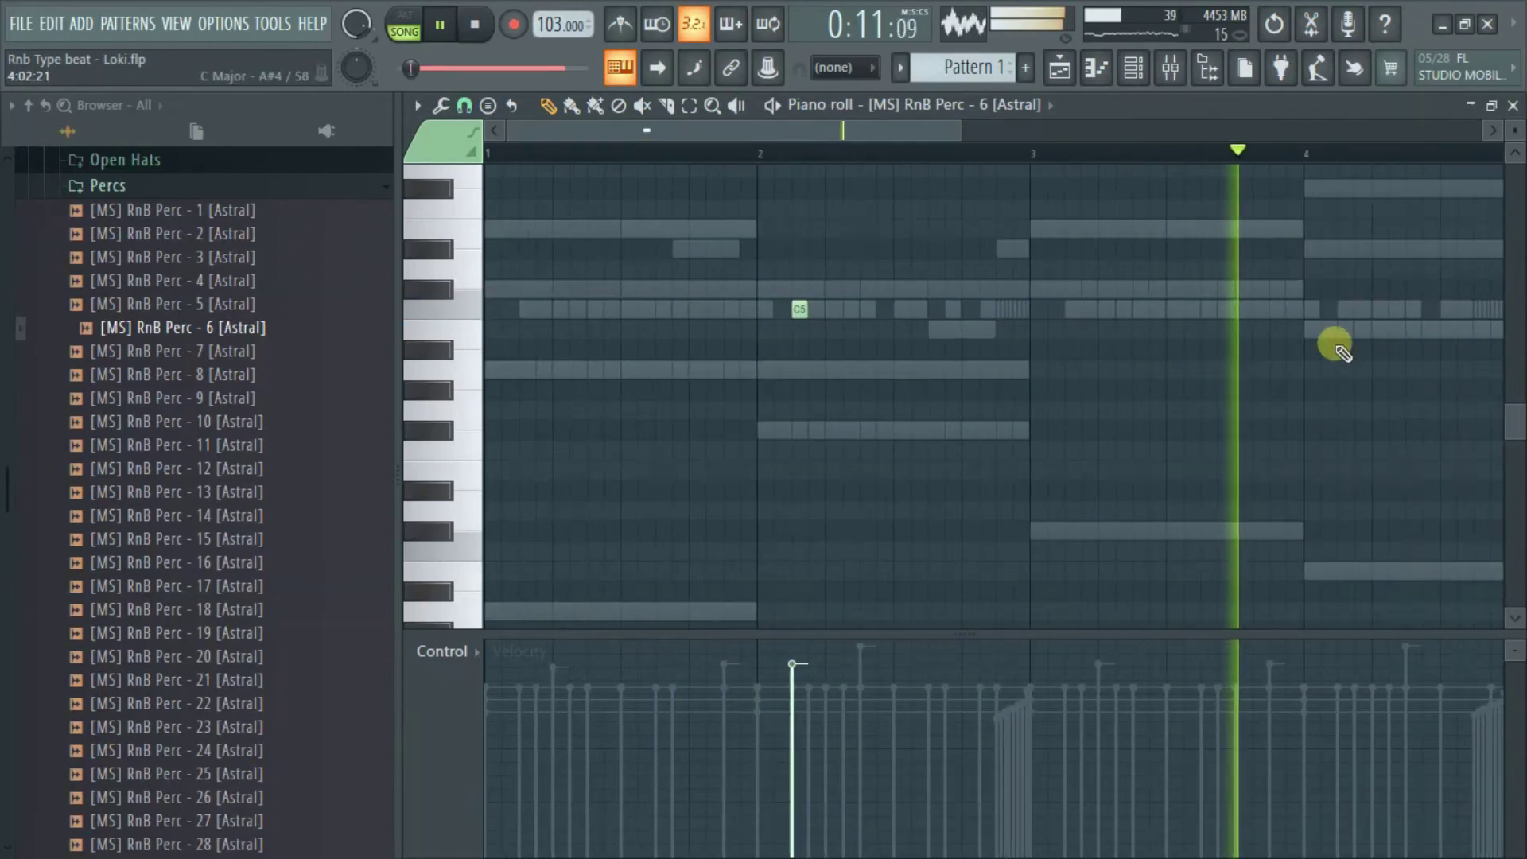
left_click(1199, 311)
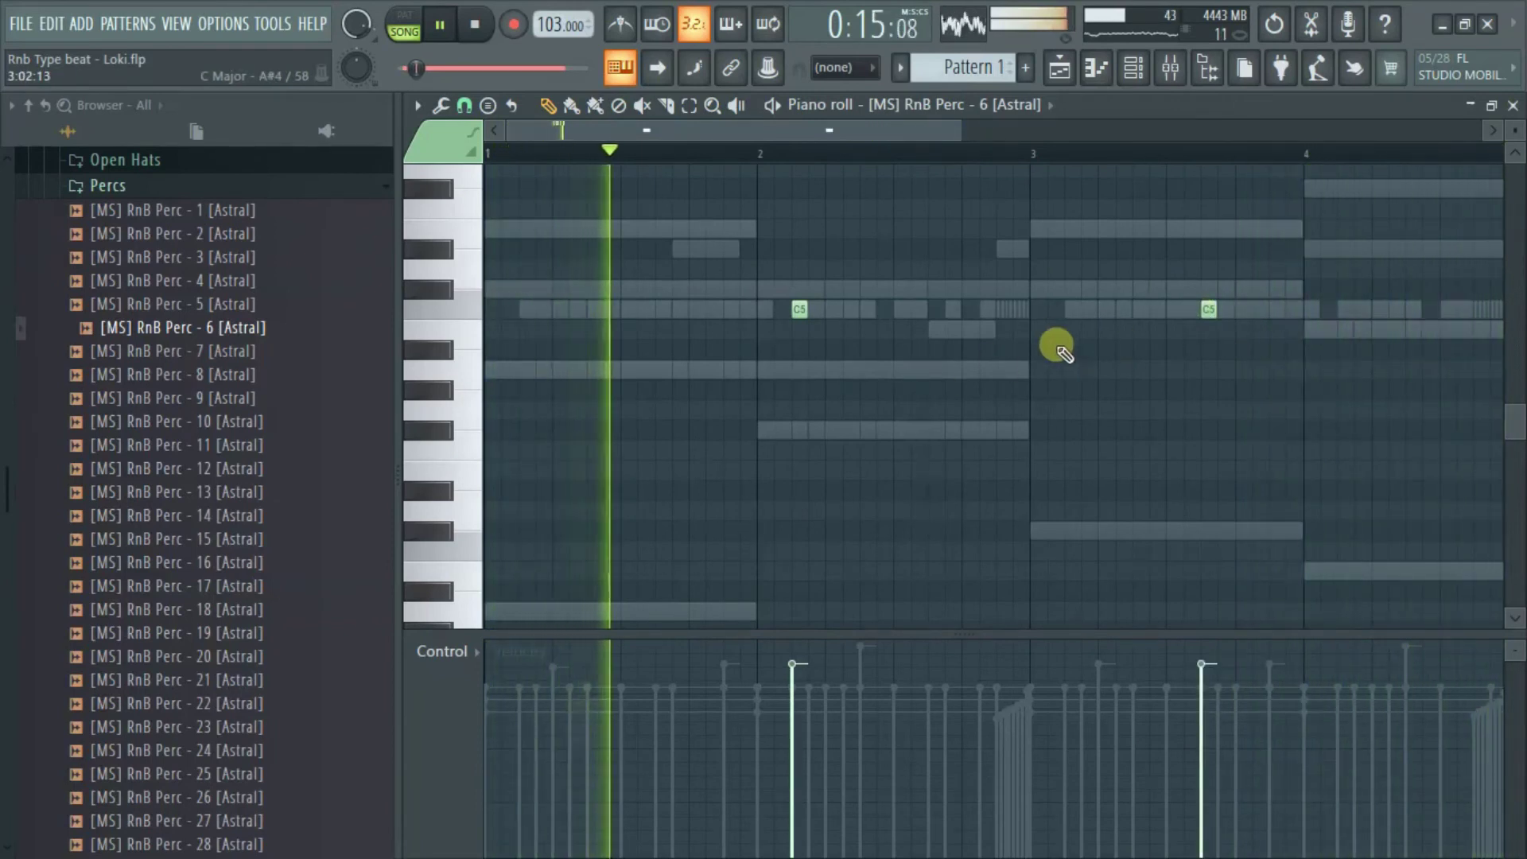
left_click_drag(827, 670, 804, 684)
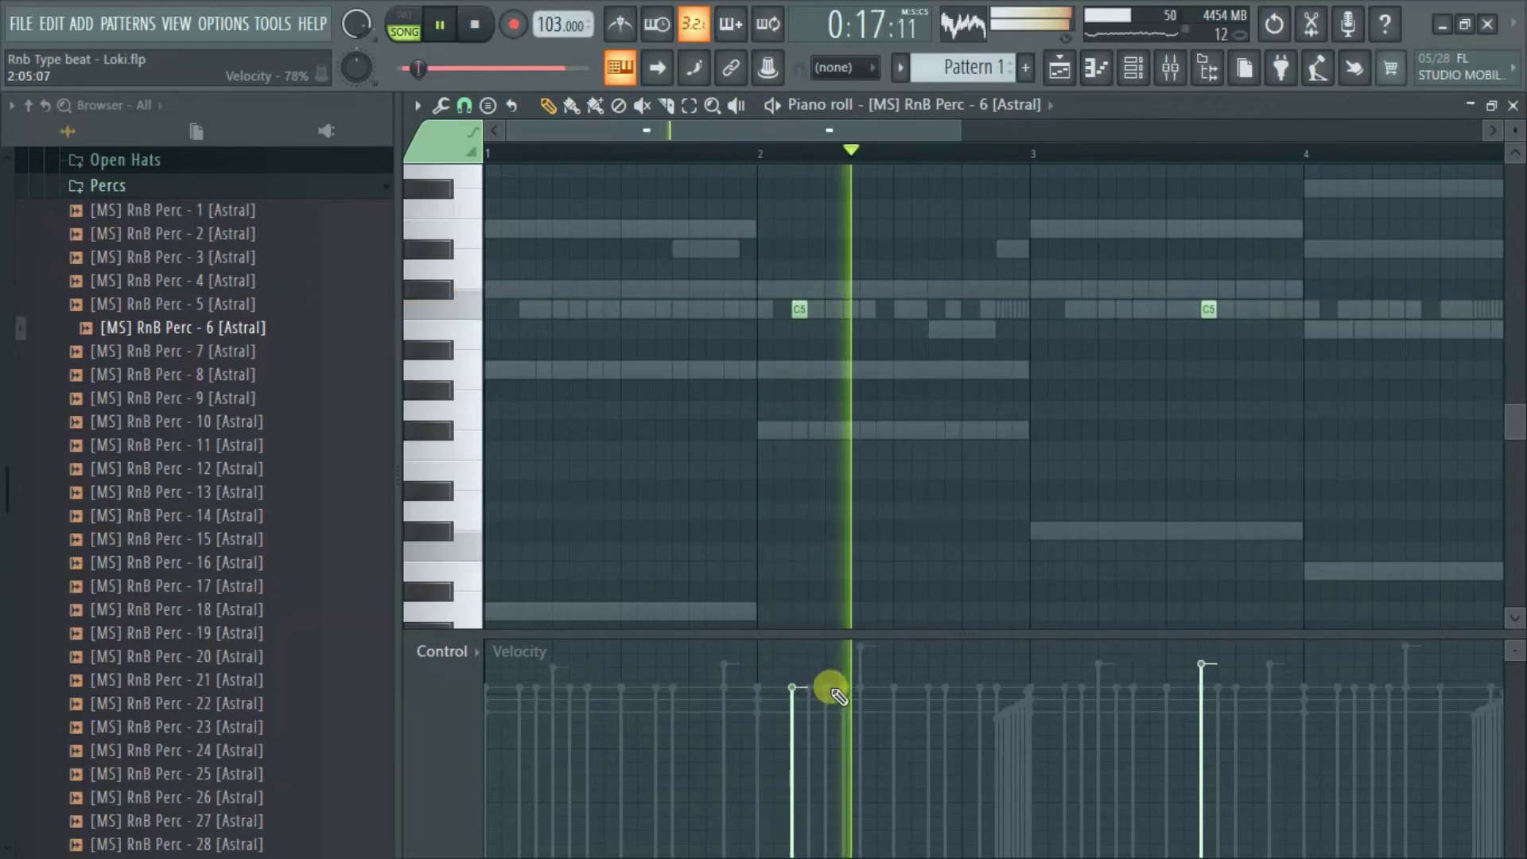
left_click_drag(1209, 691, 1209, 687)
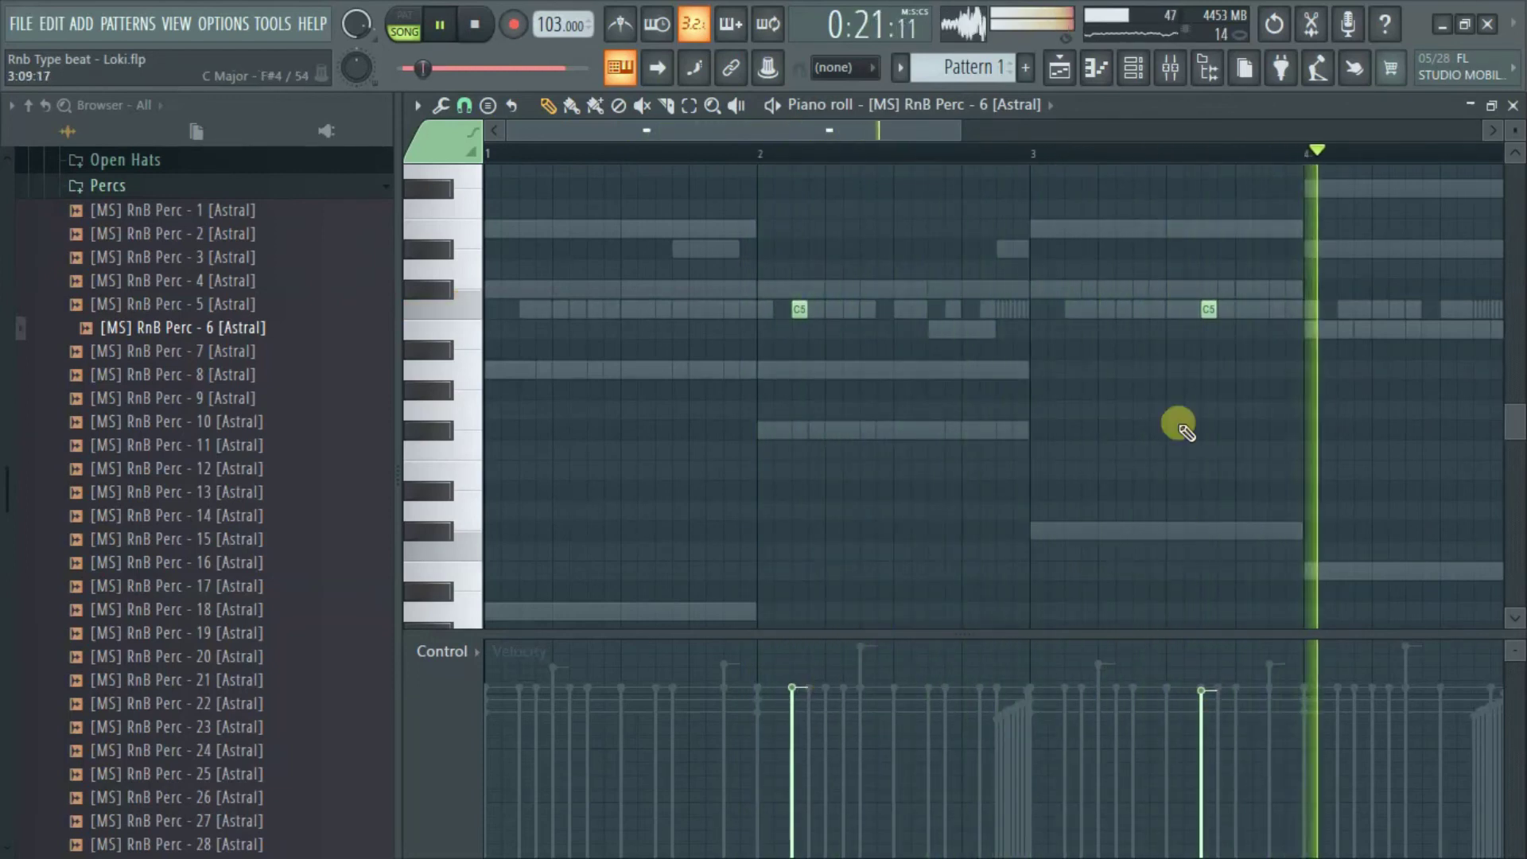
left_click_drag(963, 132, 1118, 191)
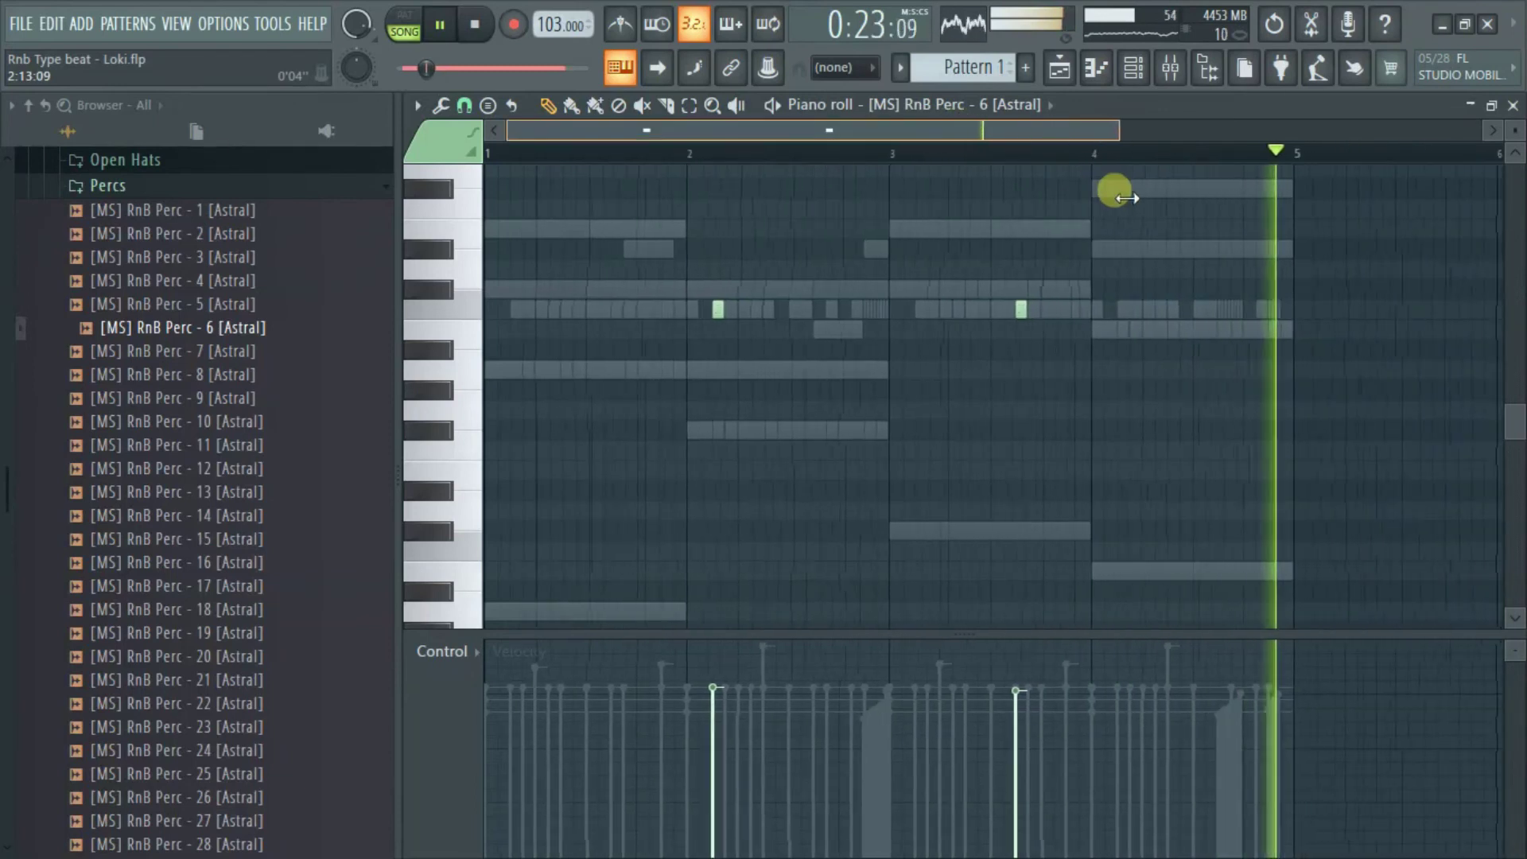
Audition further perc samples between RnB Perc - 8 and RnB Perc - 14 against the playing beat.
left_click(1133, 71)
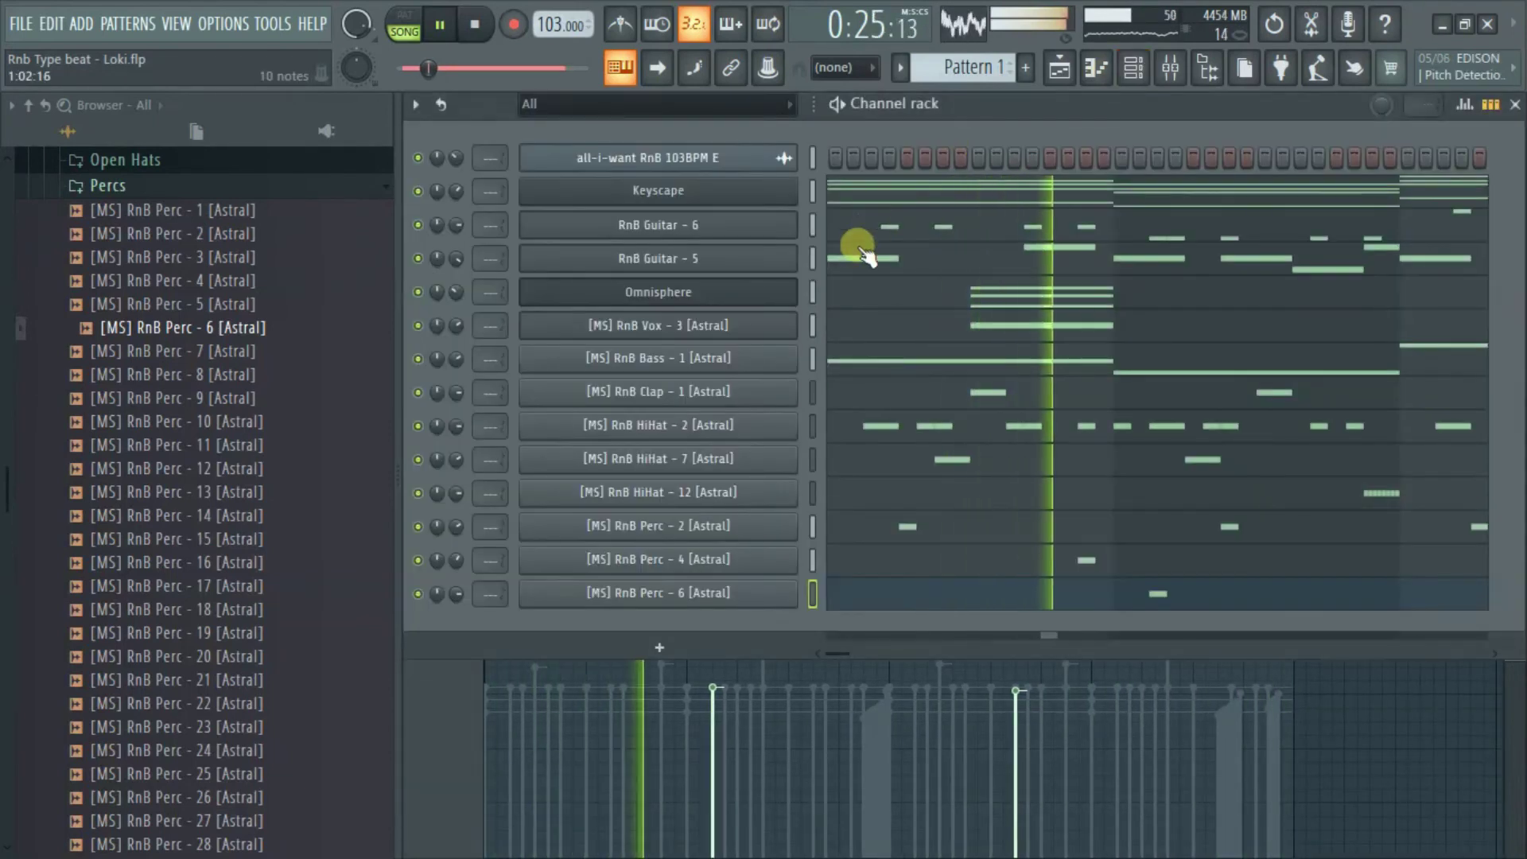
left_click(261, 374)
left_click(258, 398)
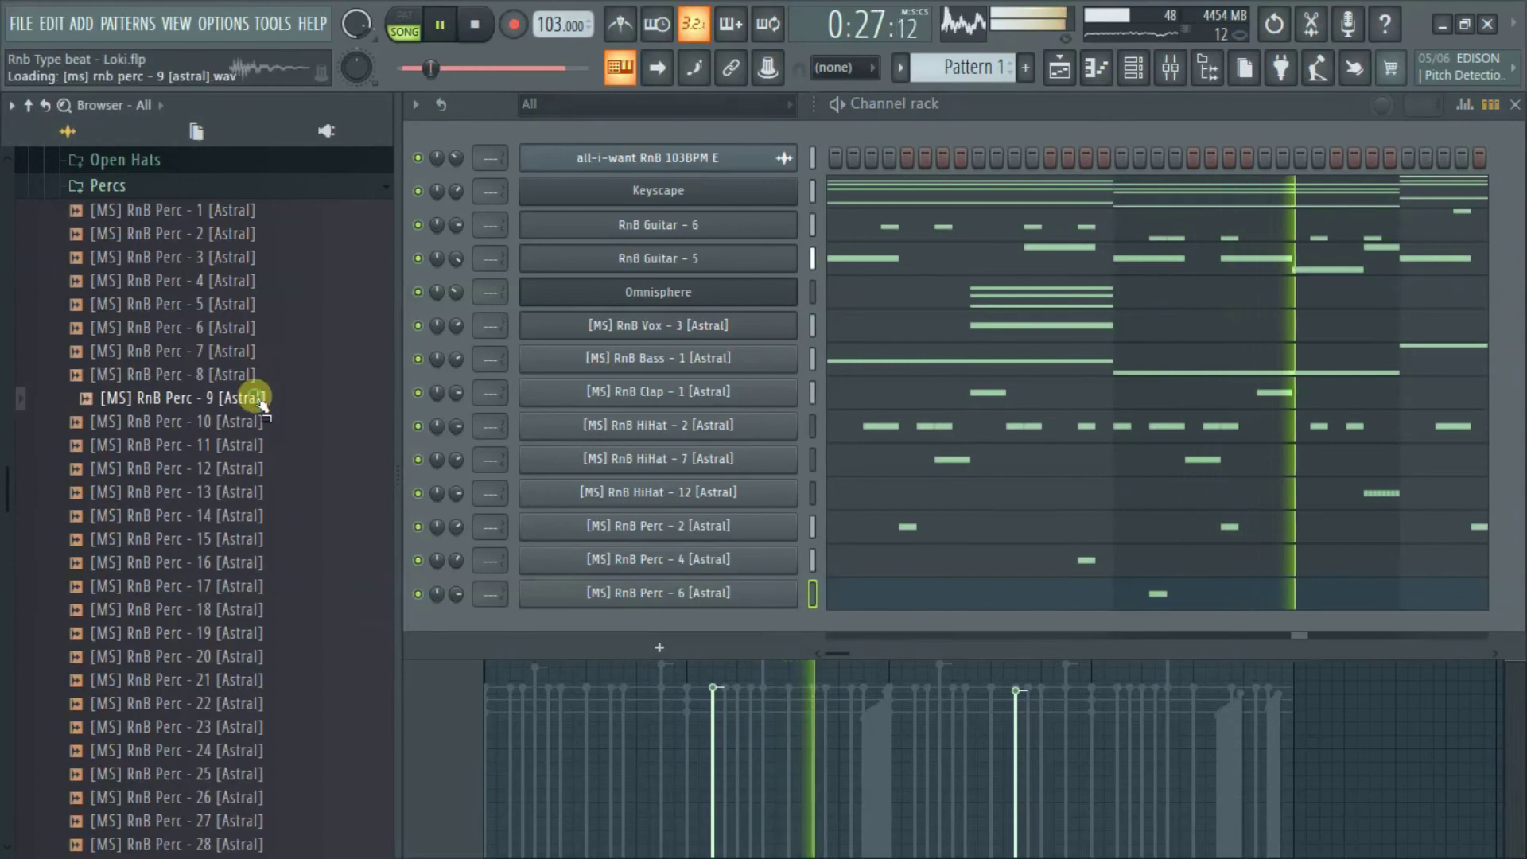
left_click(262, 441)
left_click(263, 469)
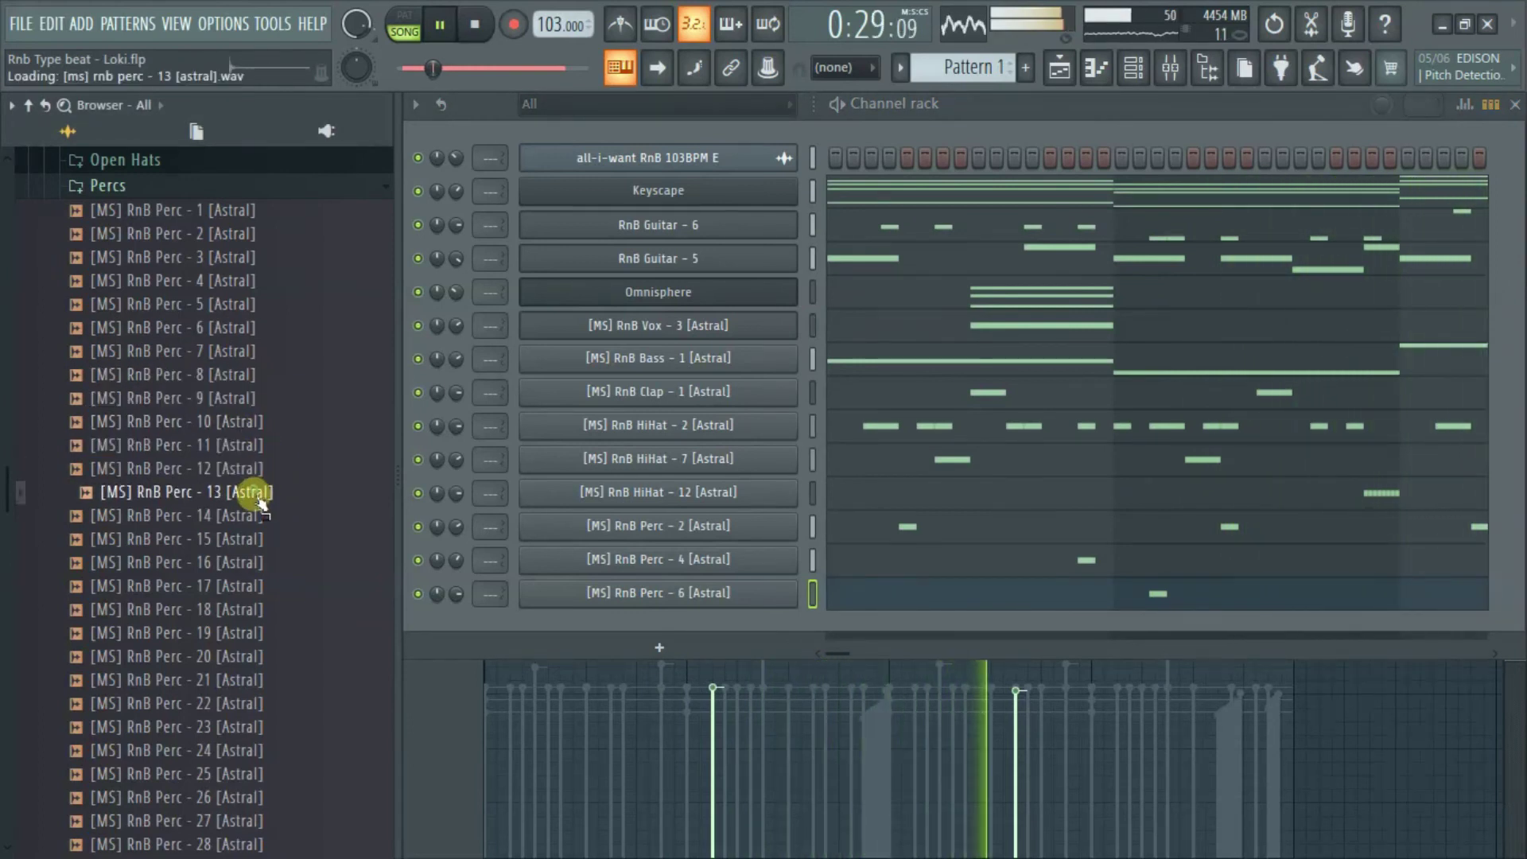
left_click(265, 516)
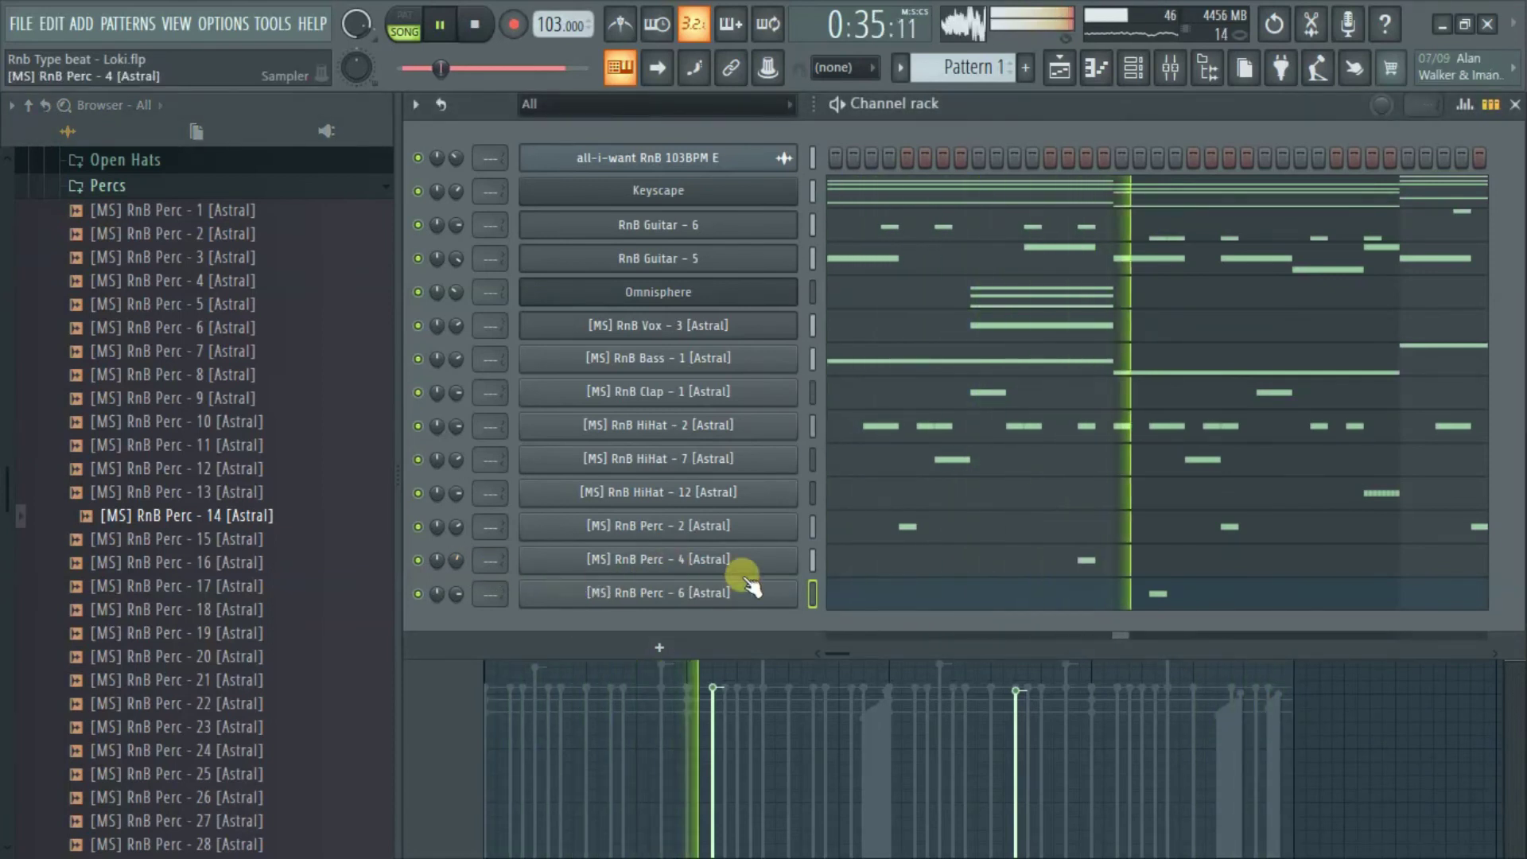
Transpose both RnB Perc - 4 notes down an octave to C4 and lower that channel's volume to about 57%.
left_click(894, 571)
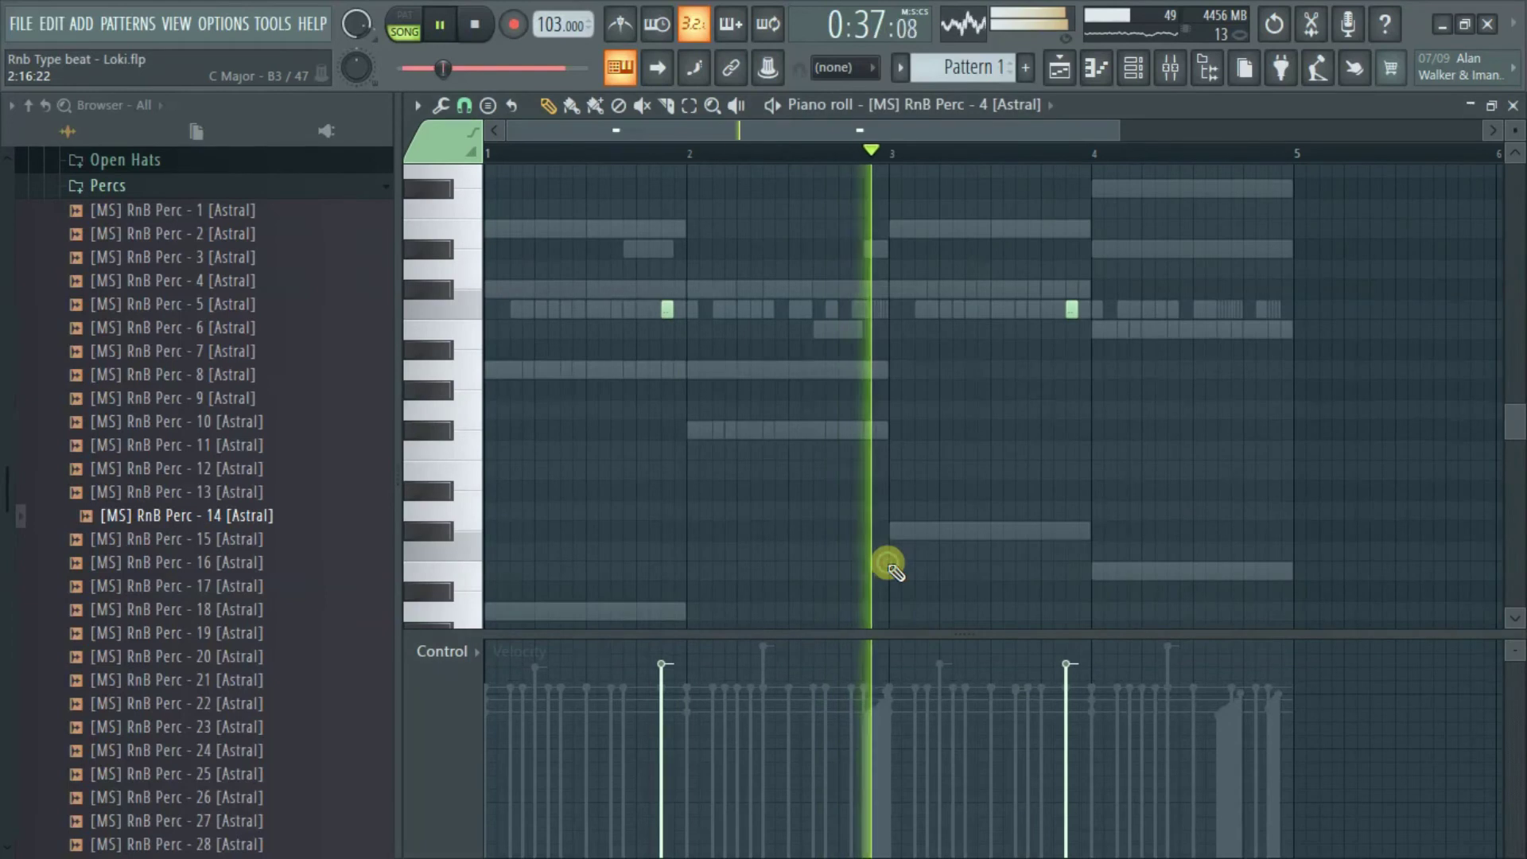
scroll(755, 460, "down", 3)
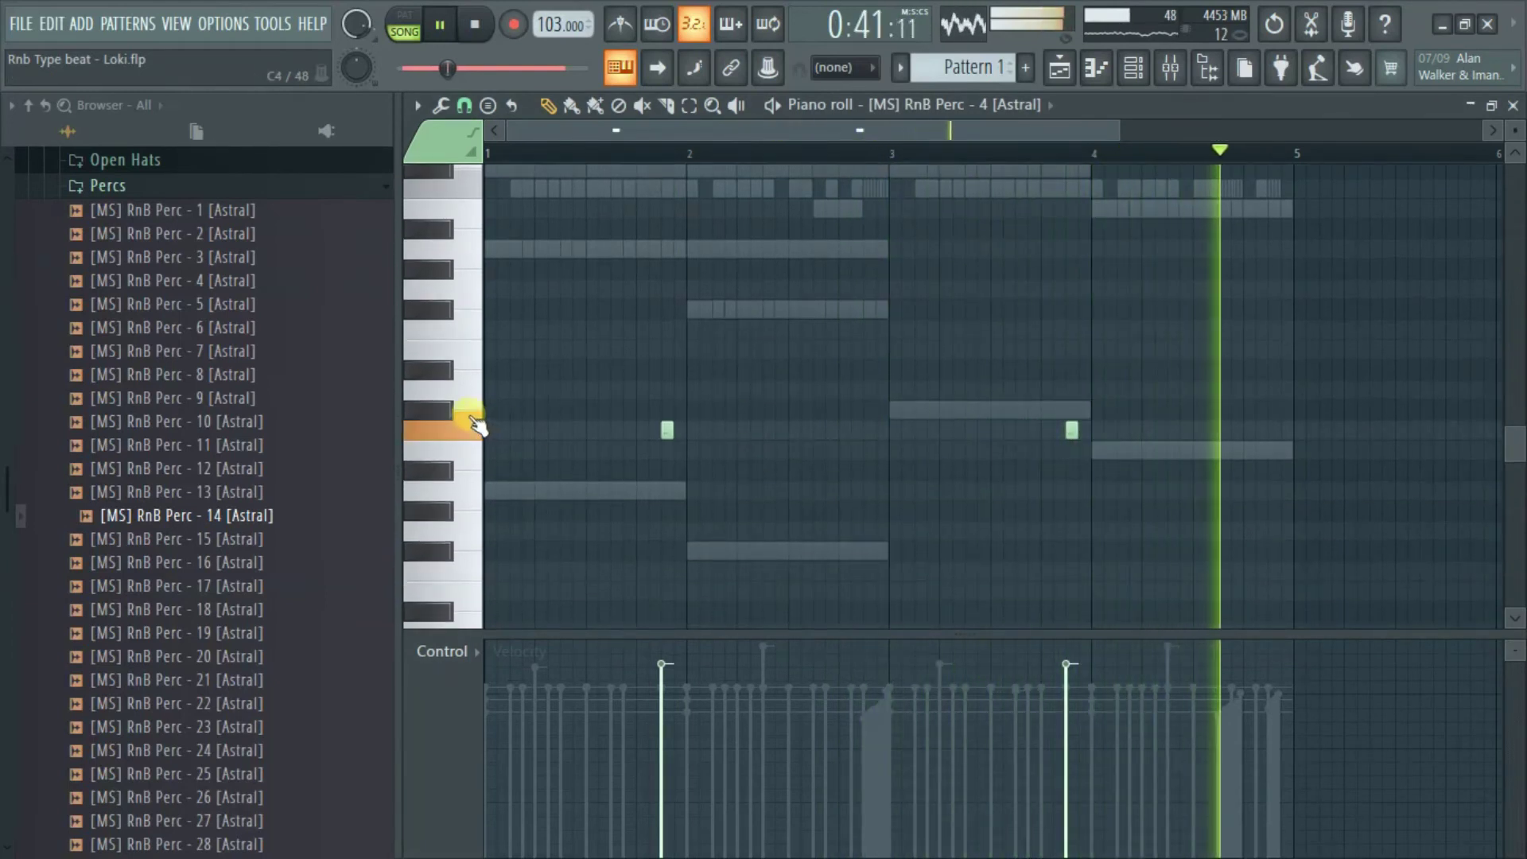
left_click(1066, 70)
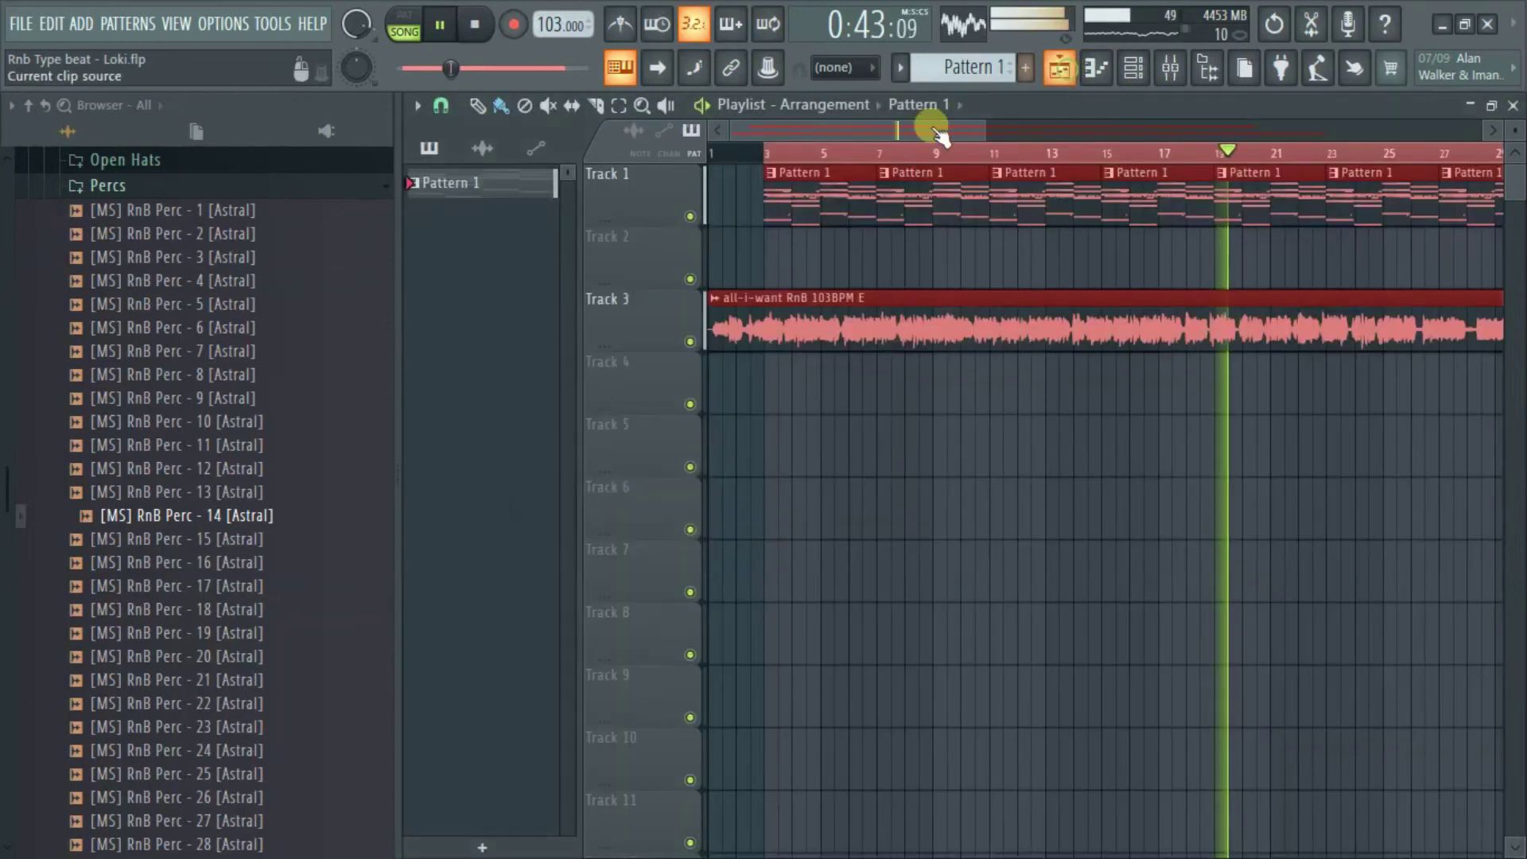
left_click(1135, 74)
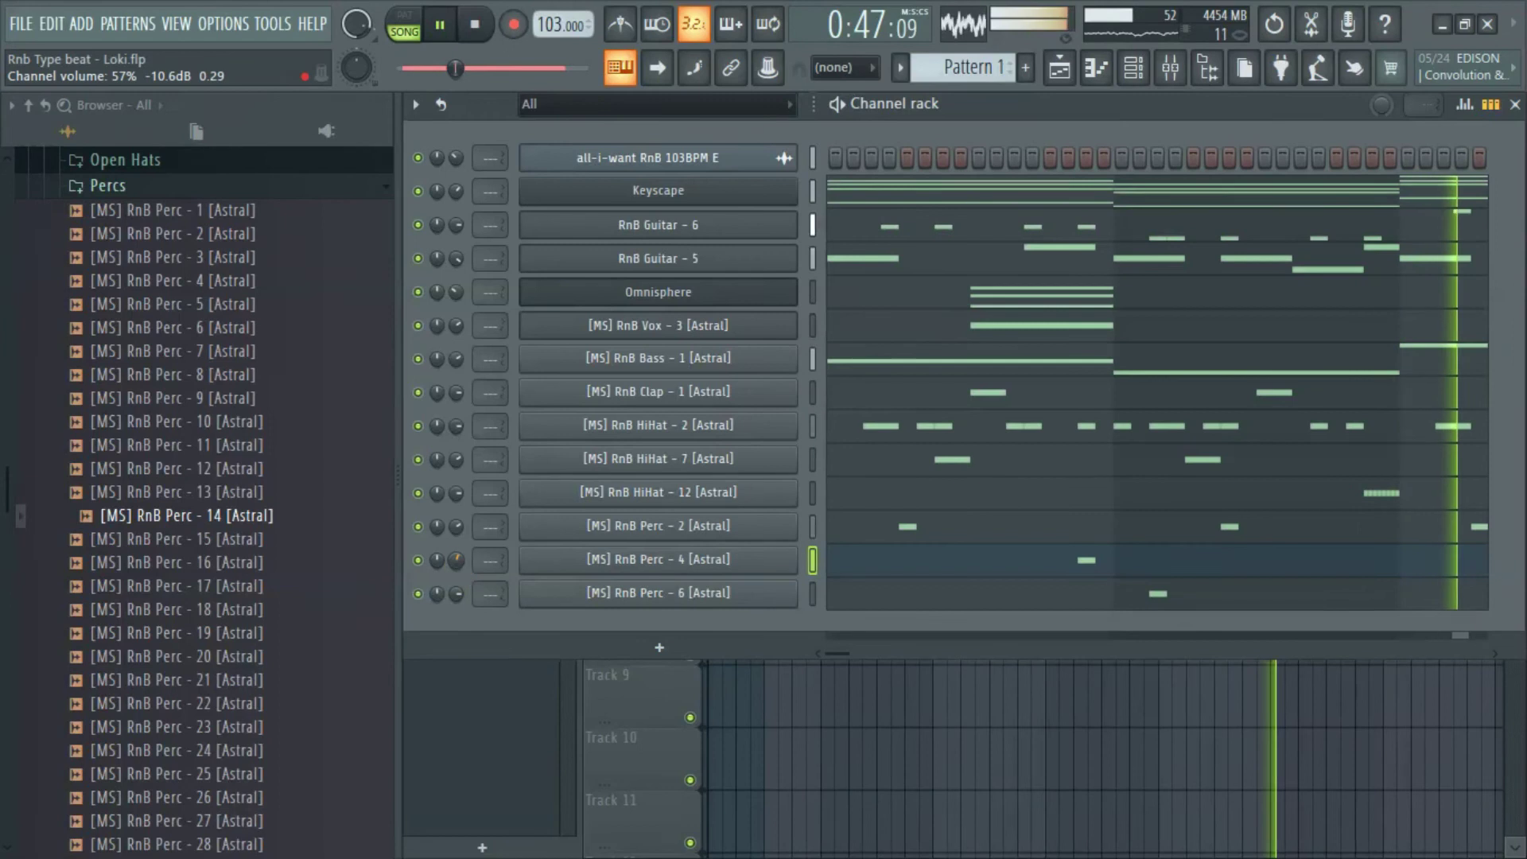
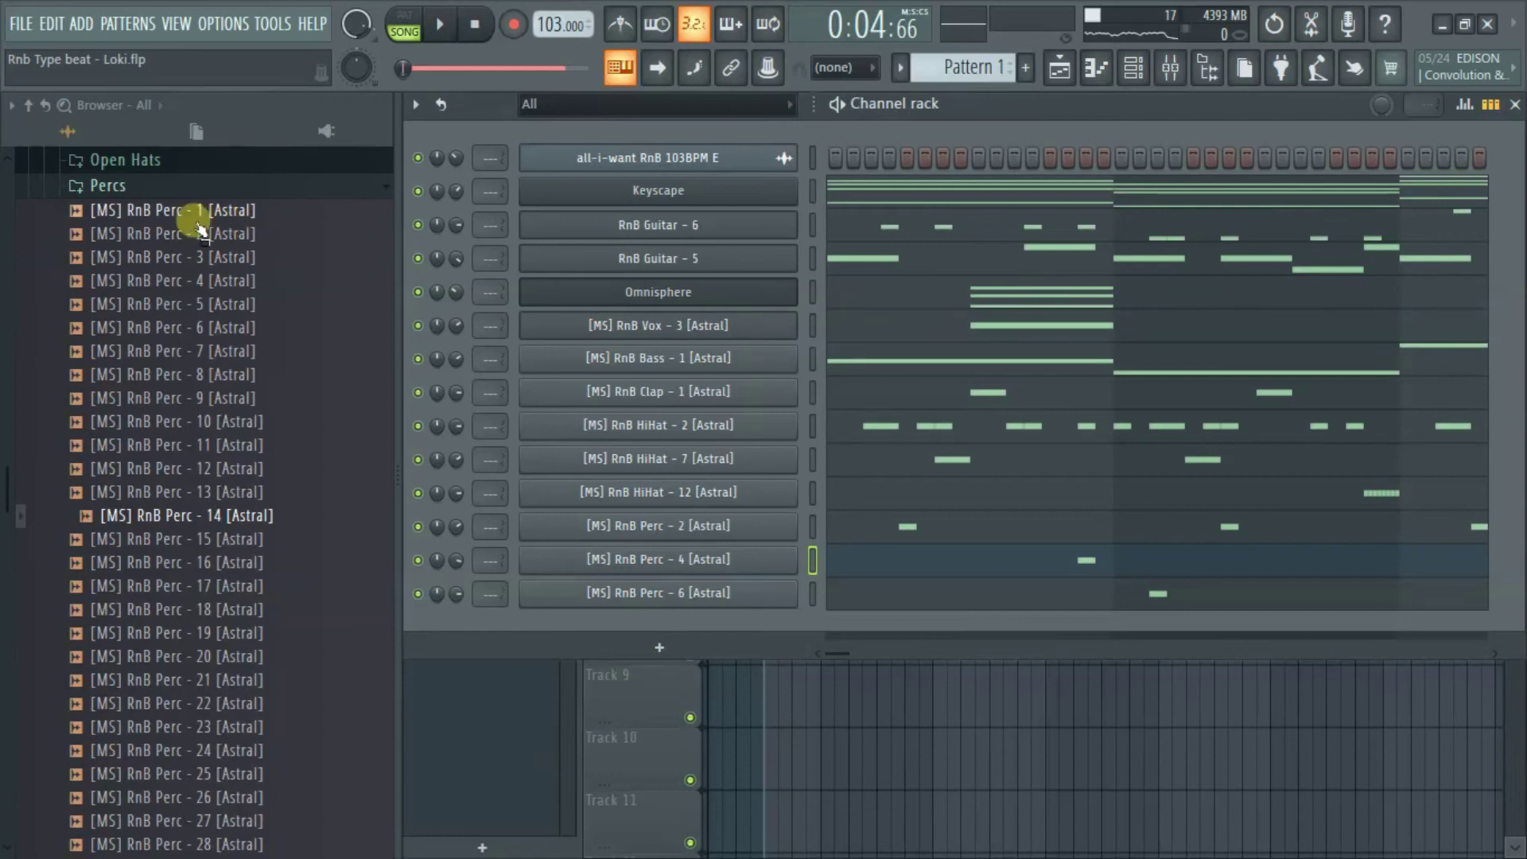
Collapse the Percs folder and open the Kicks folder of the Astral RnB kit.
left_click(126, 191)
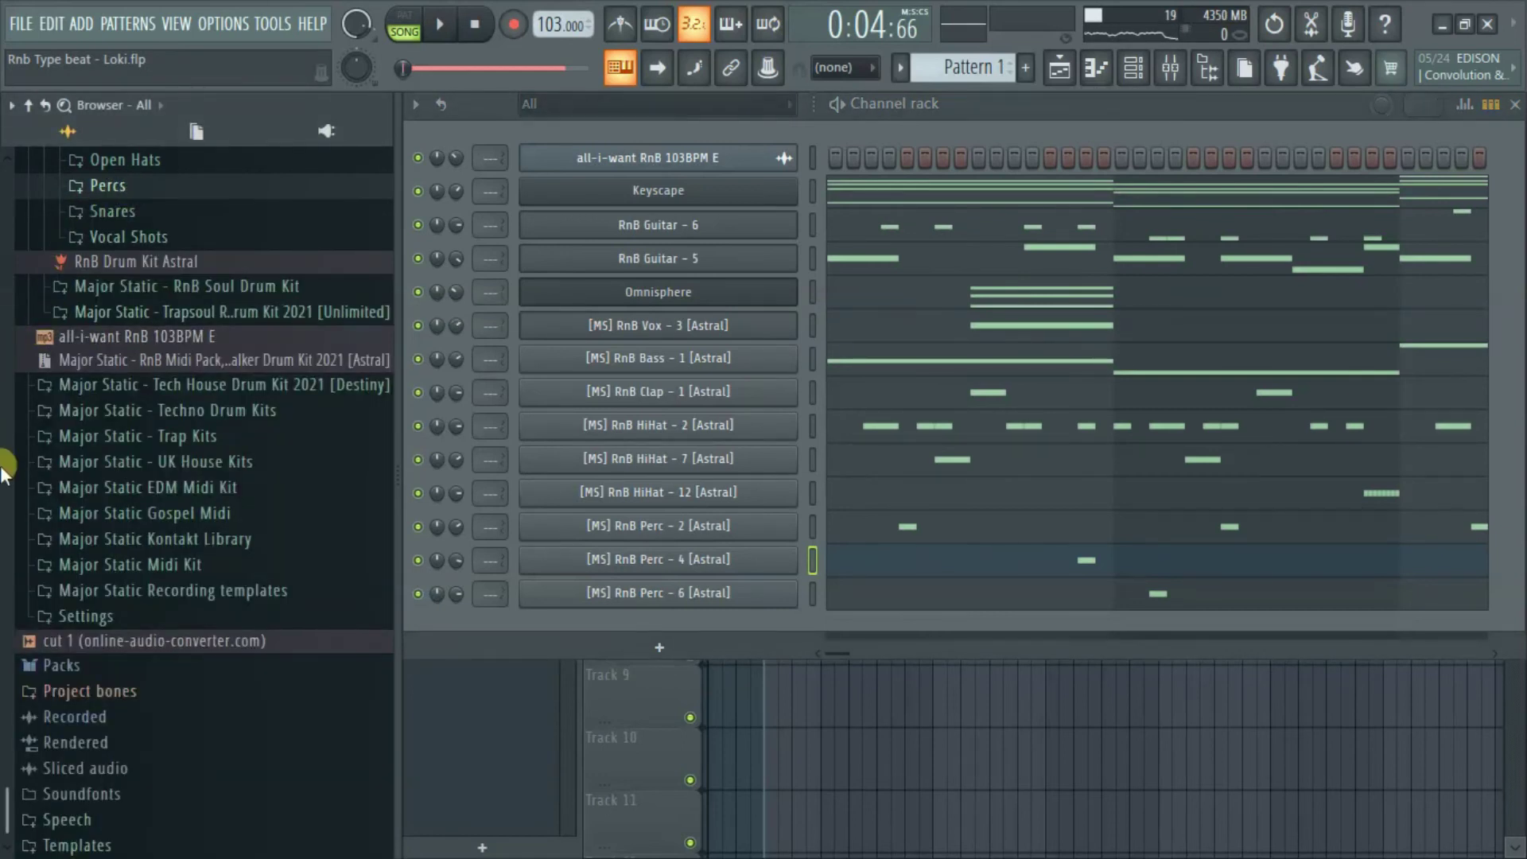
left_click_drag(8, 819, 32, 632)
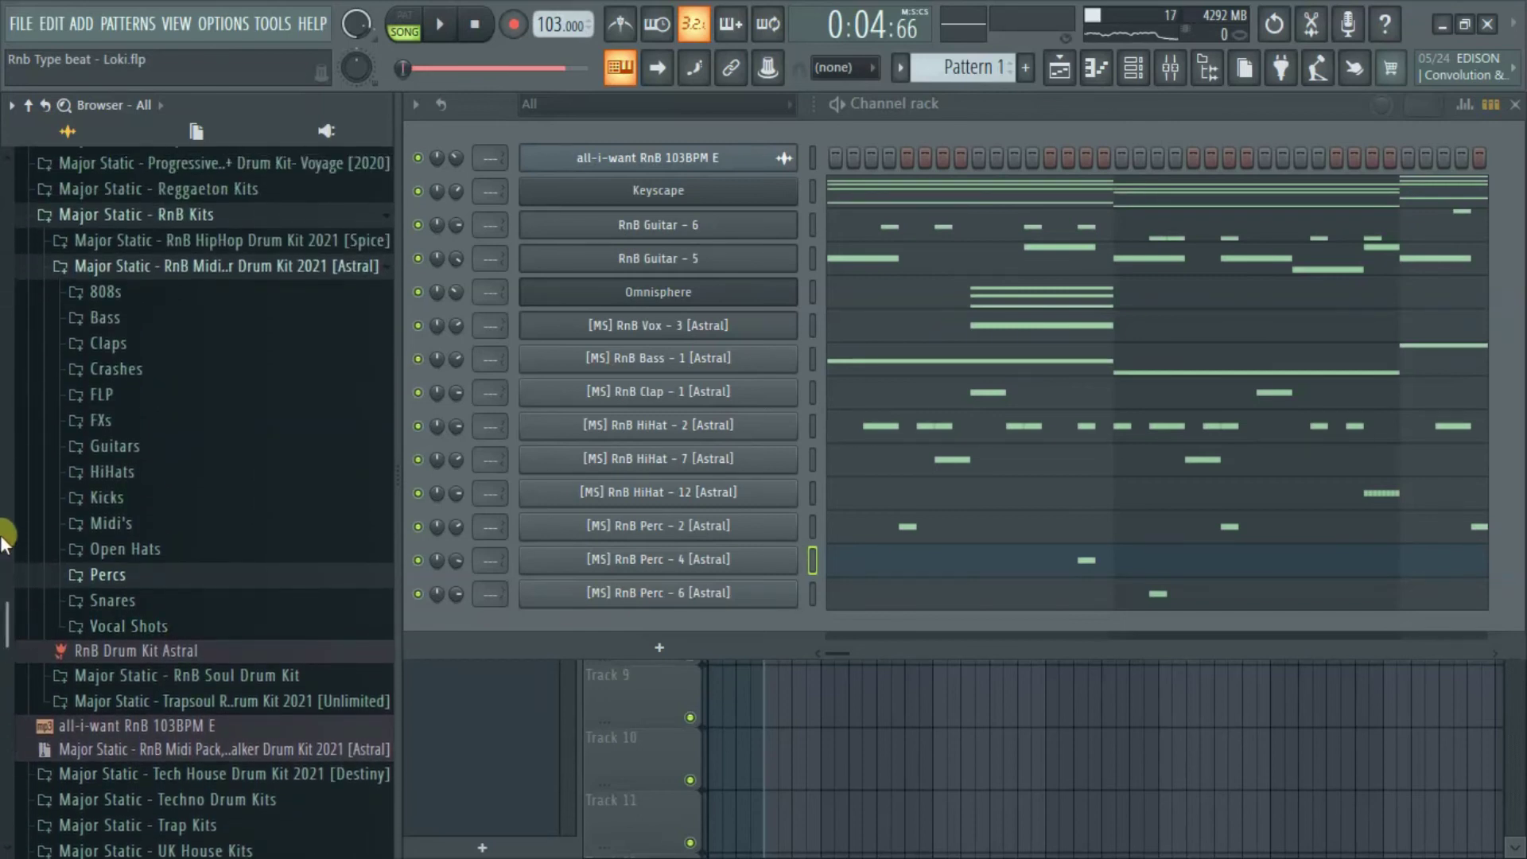
left_click(111, 497)
Audition the kick samples from RnB Kick - 2 to RnB Kick - 10 against the playing beat.
left_click(199, 209)
key("space")
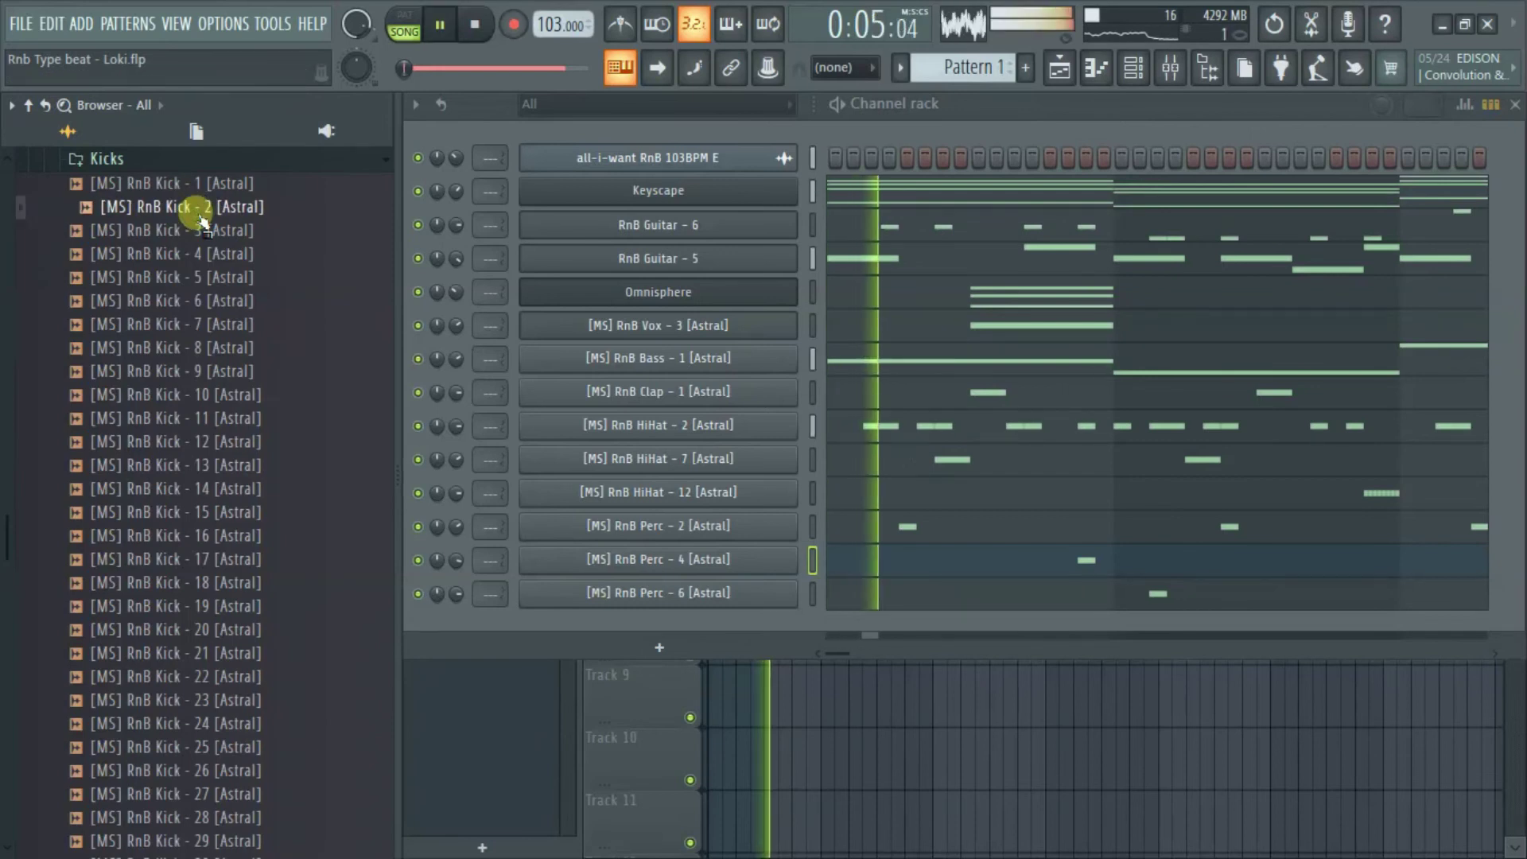
left_click(213, 231)
left_click(231, 255)
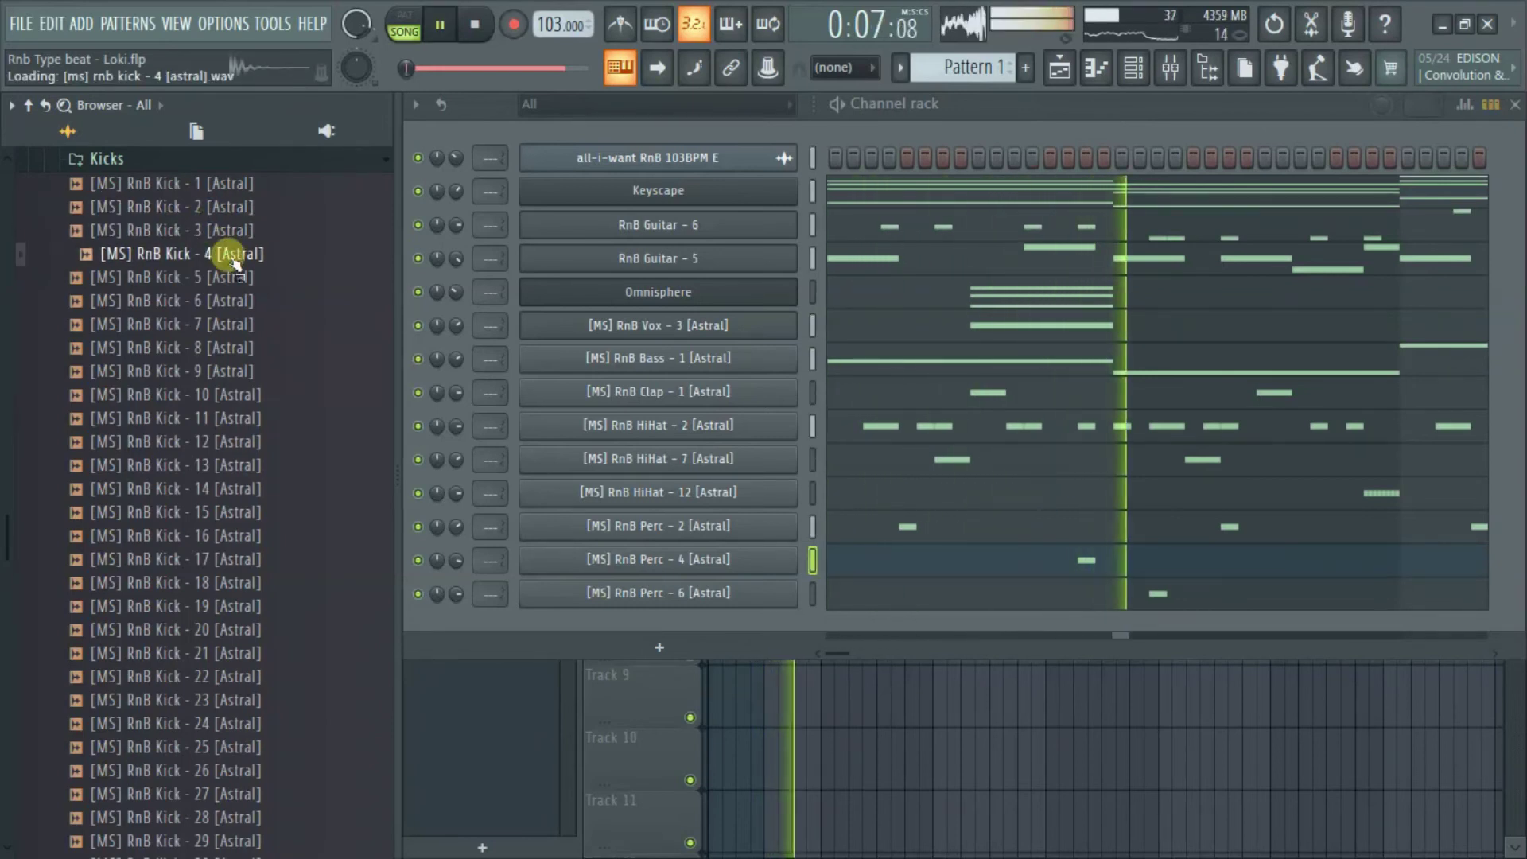
left_click(237, 277)
left_click(245, 300)
left_click(253, 323)
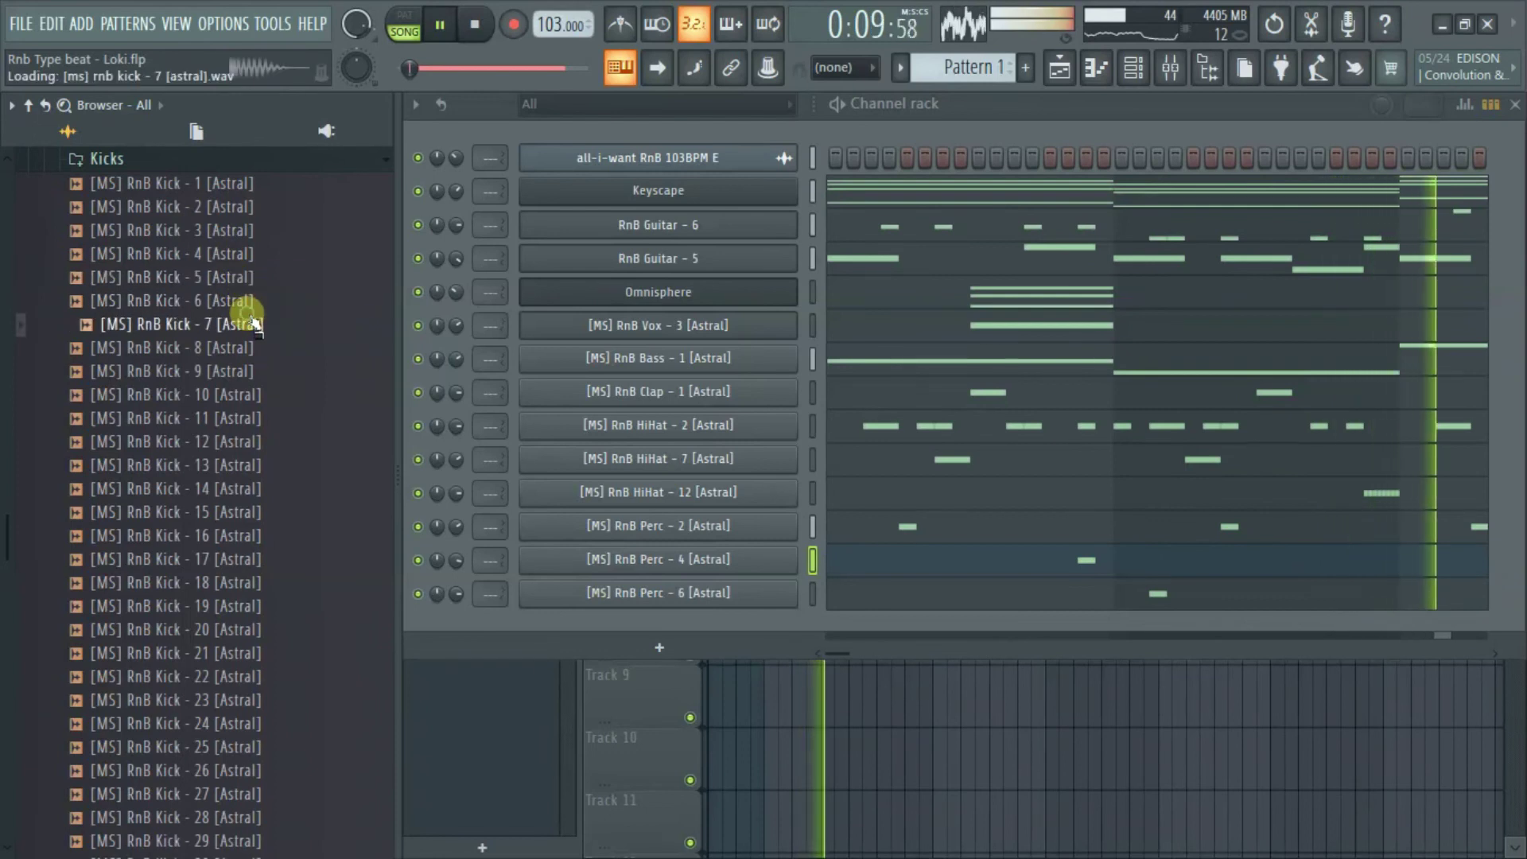
left_click(266, 394)
key("Up")
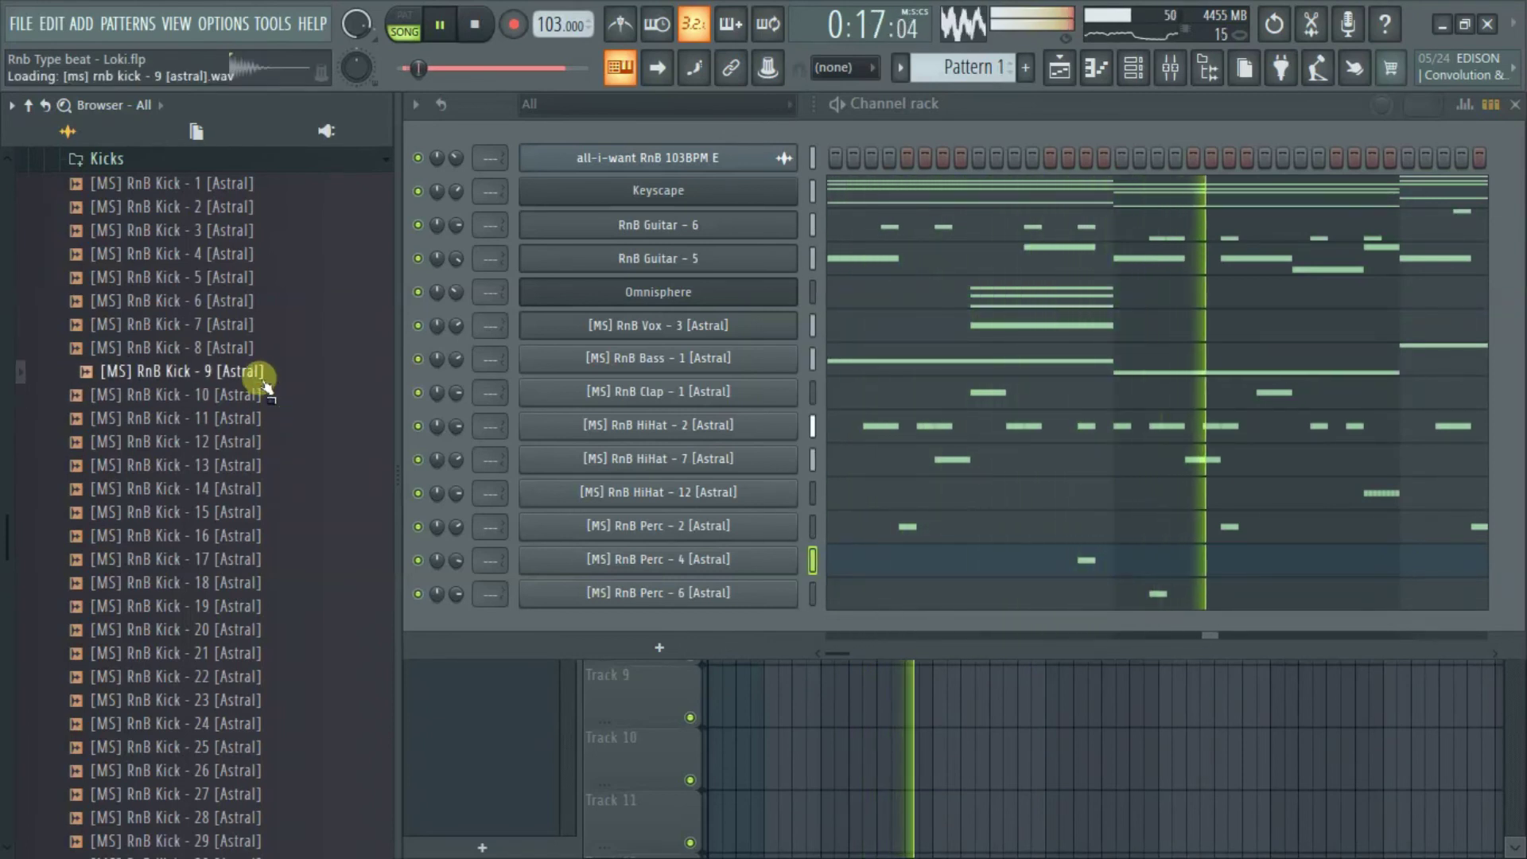
Audition further kick samples between RnB Kick - 9 and RnB Kick - 16 against the beat.
left_click(271, 419)
left_click(277, 439)
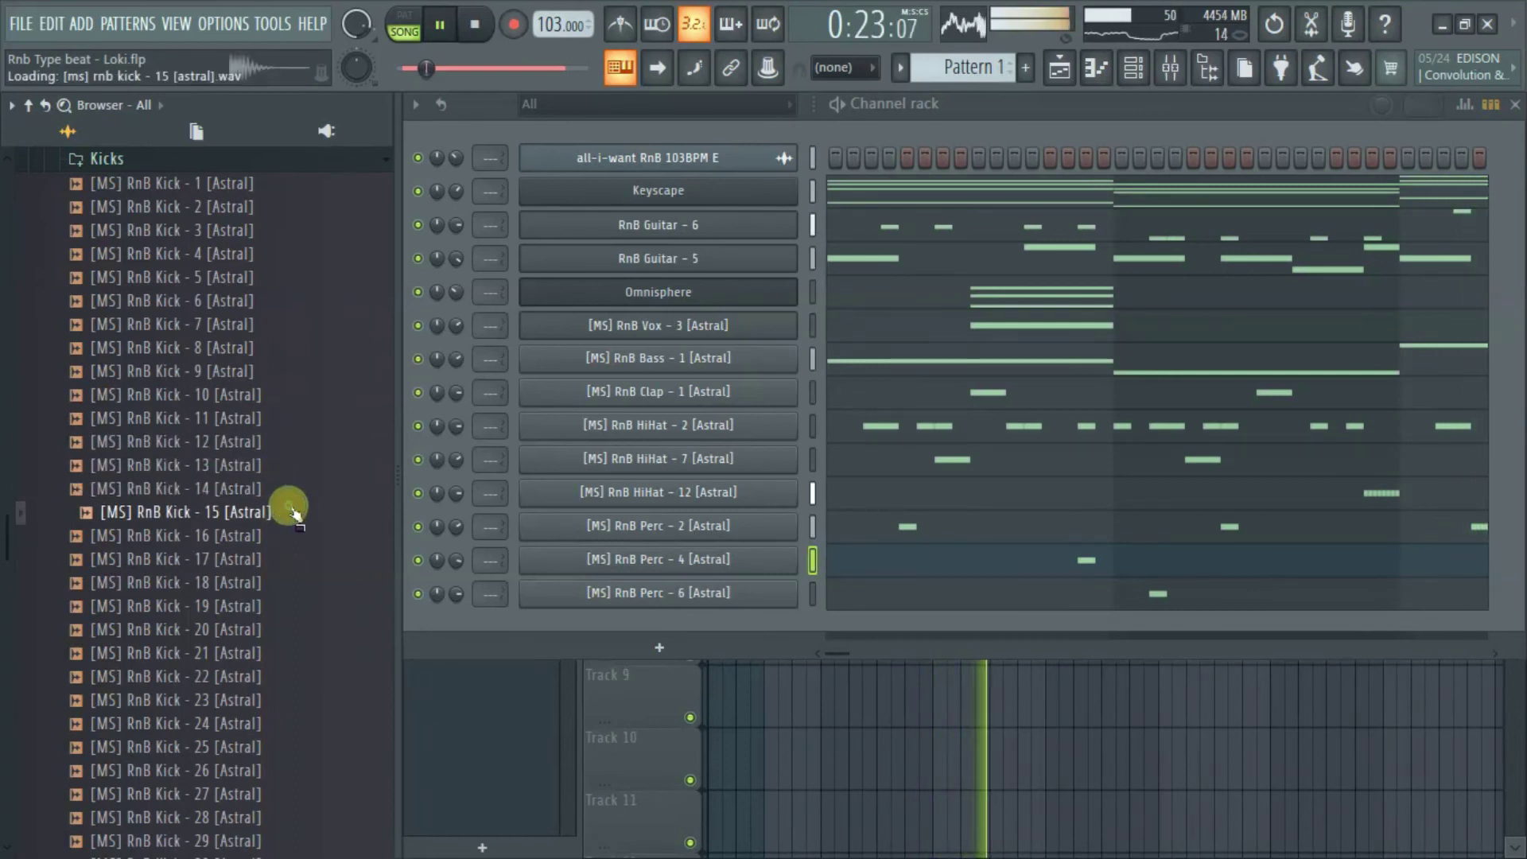
left_click(284, 489)
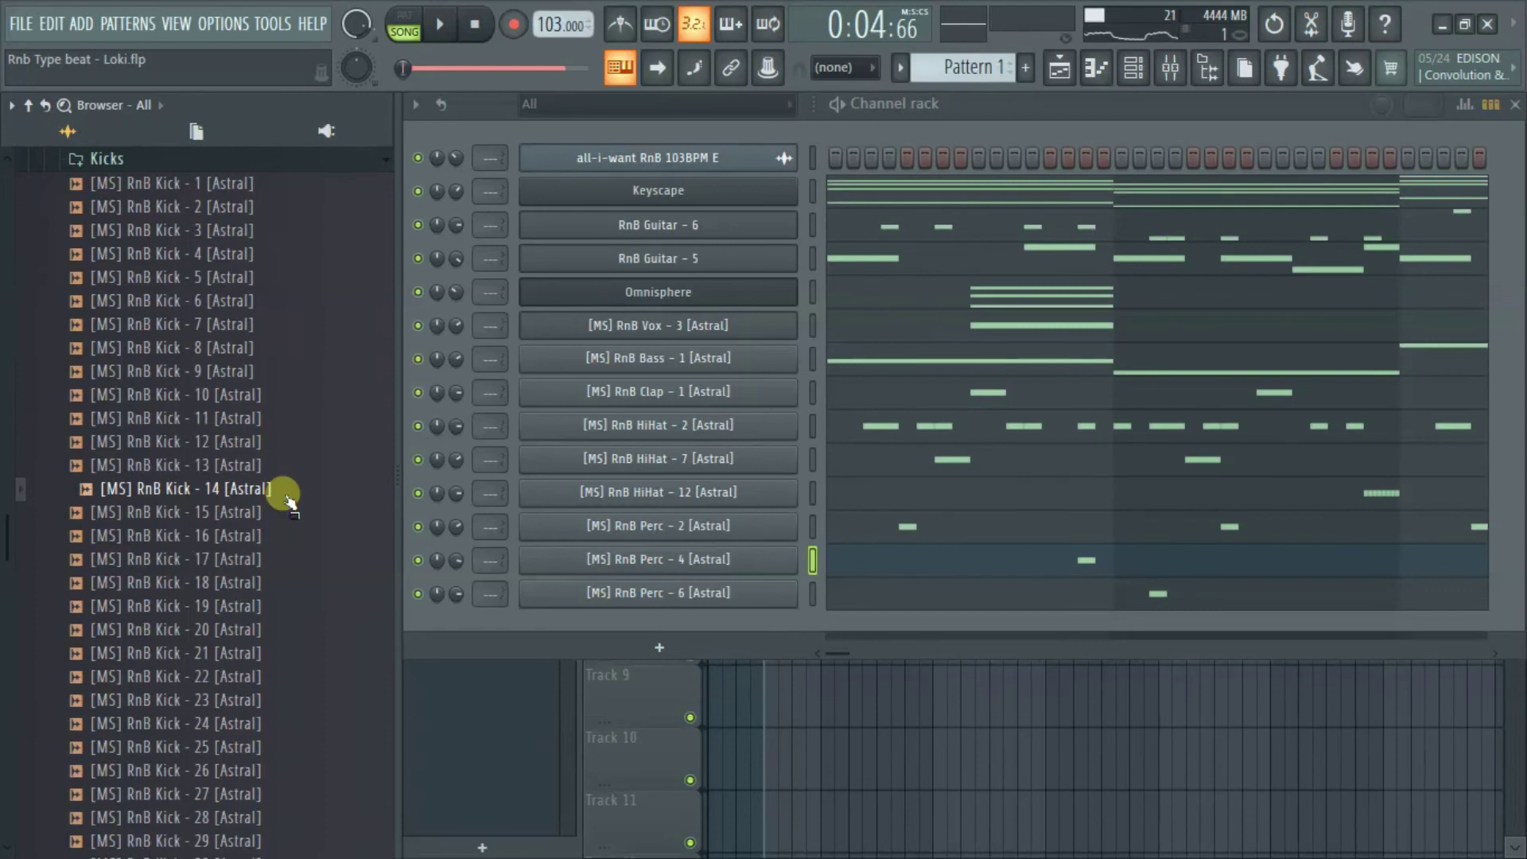
left_click_drag(4, 557, 4, 595)
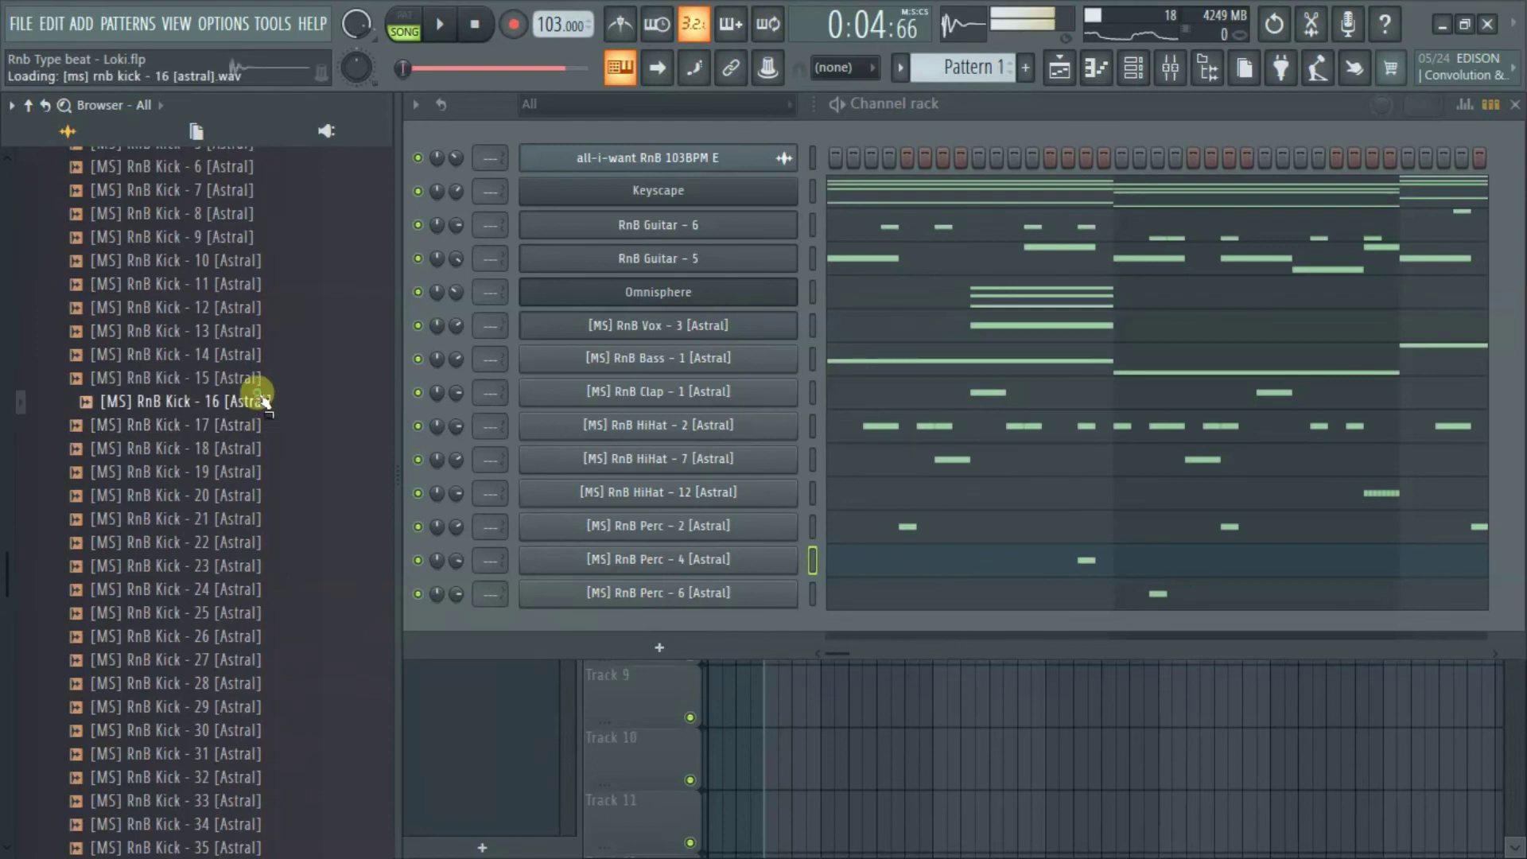
left_click(252, 310)
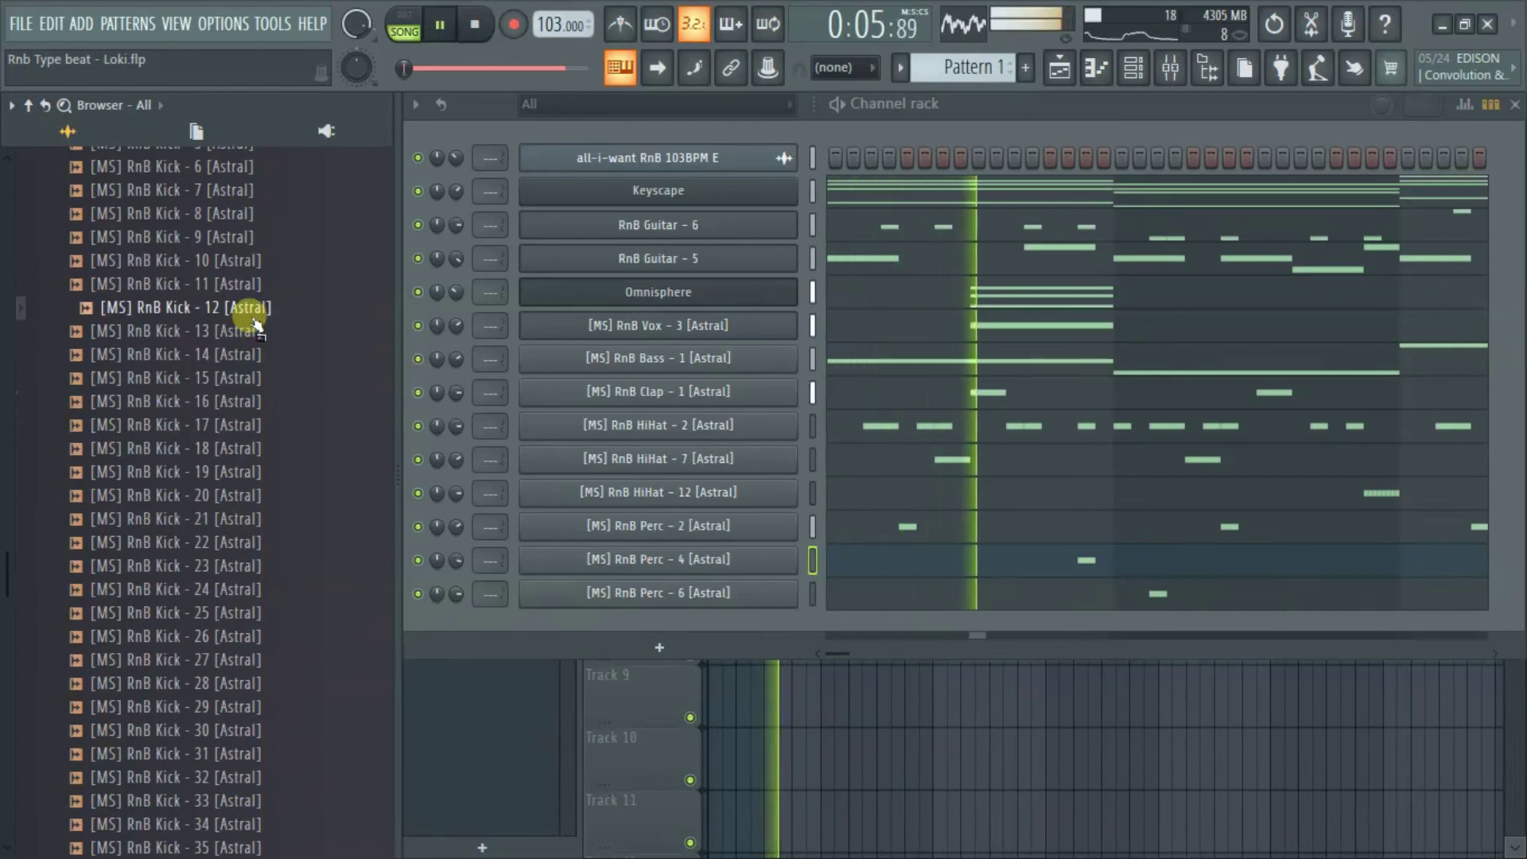
left_click(257, 283)
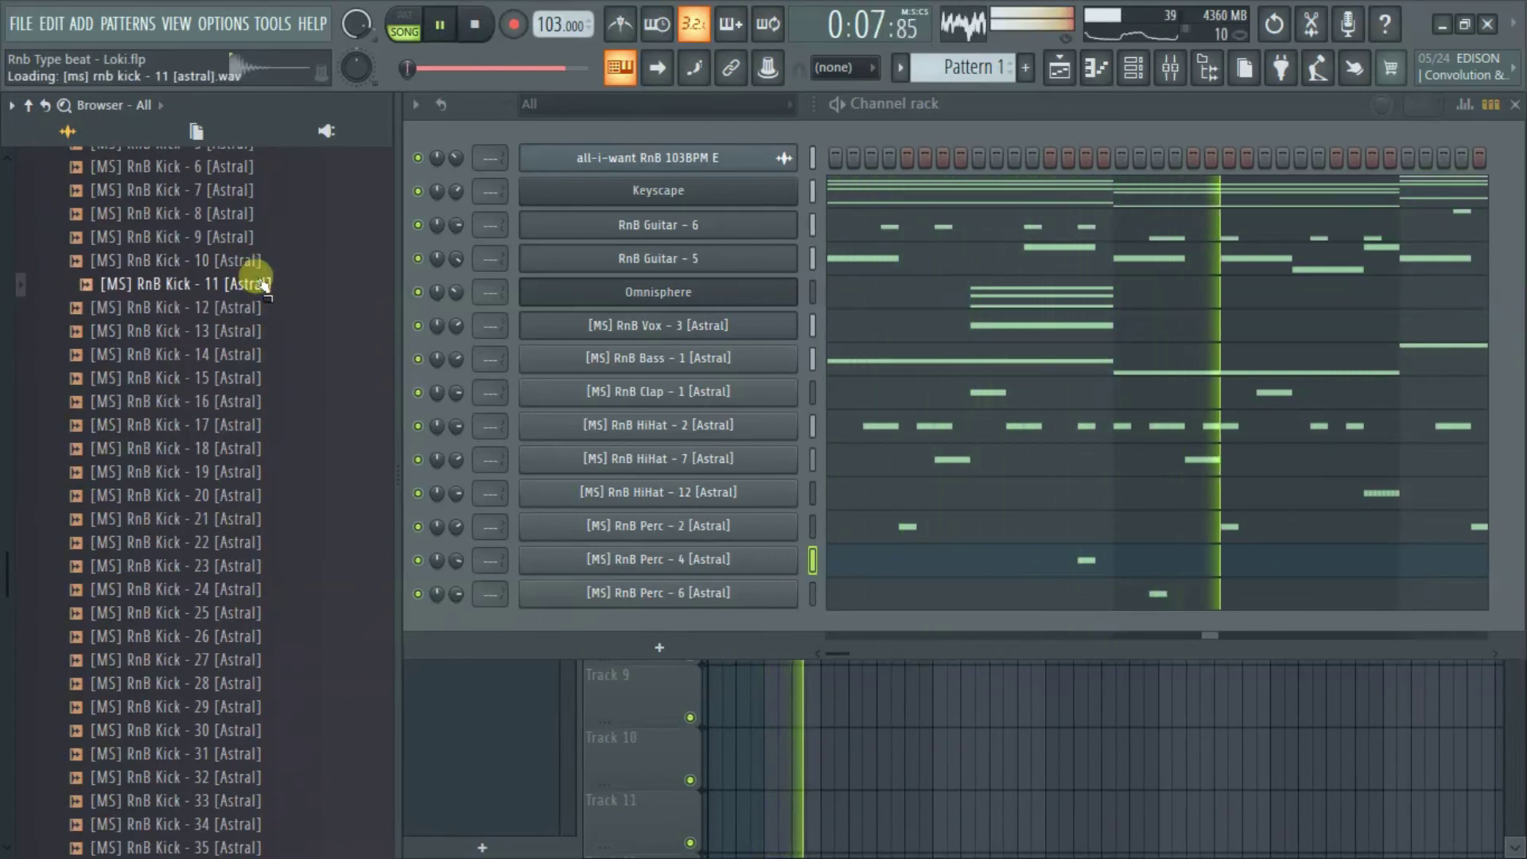
left_click(256, 260)
left_click(259, 237)
Add RnB Kick - 8 as a new channel below RnB Perc - 6 and replace its sample with RnB Kick - 7.
left_click(253, 214)
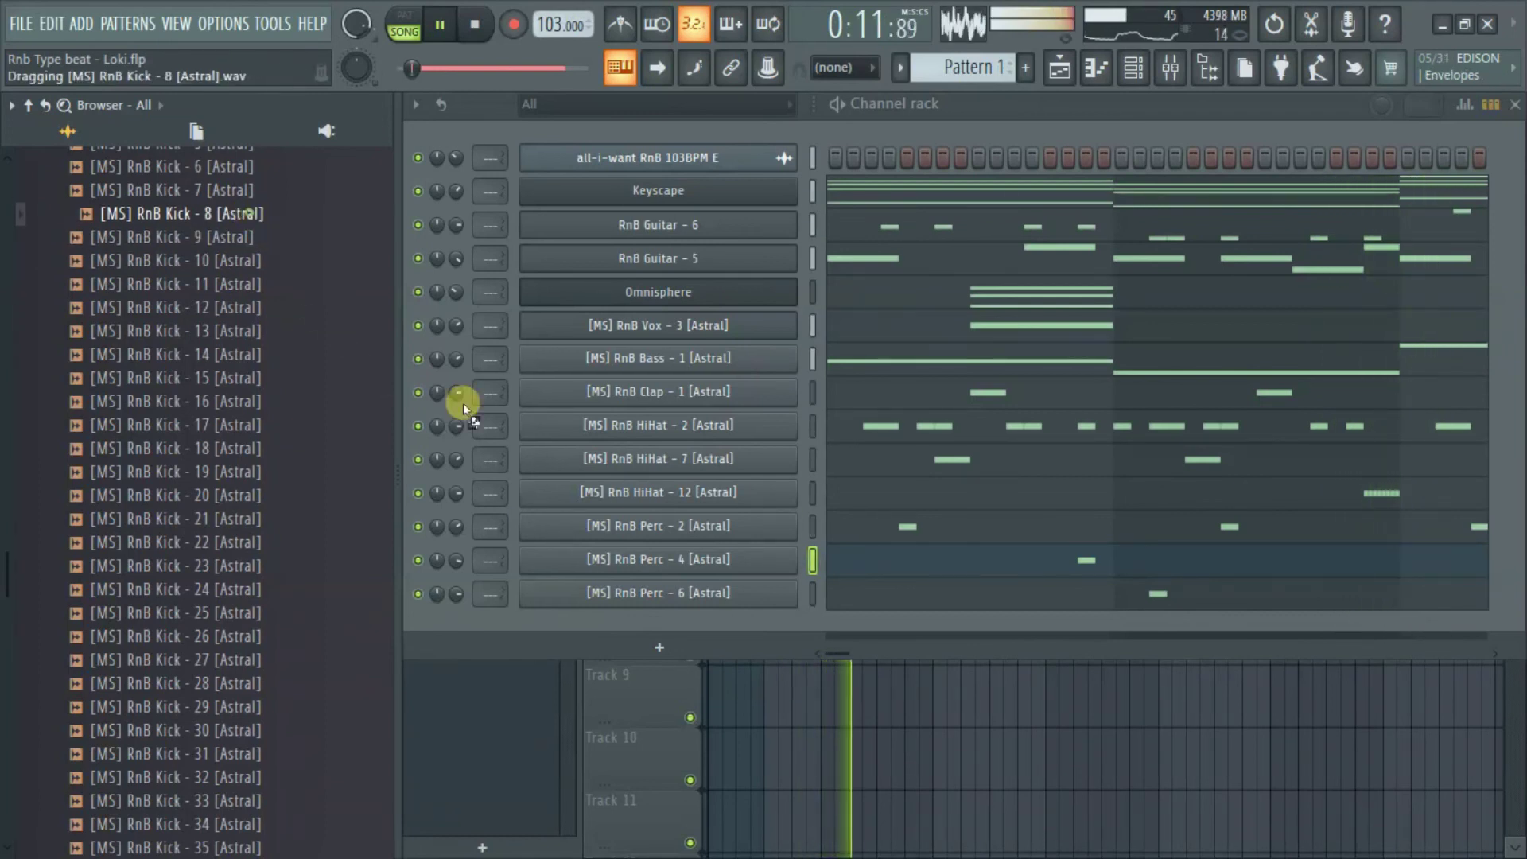
left_click_drag(710, 599, 706, 624)
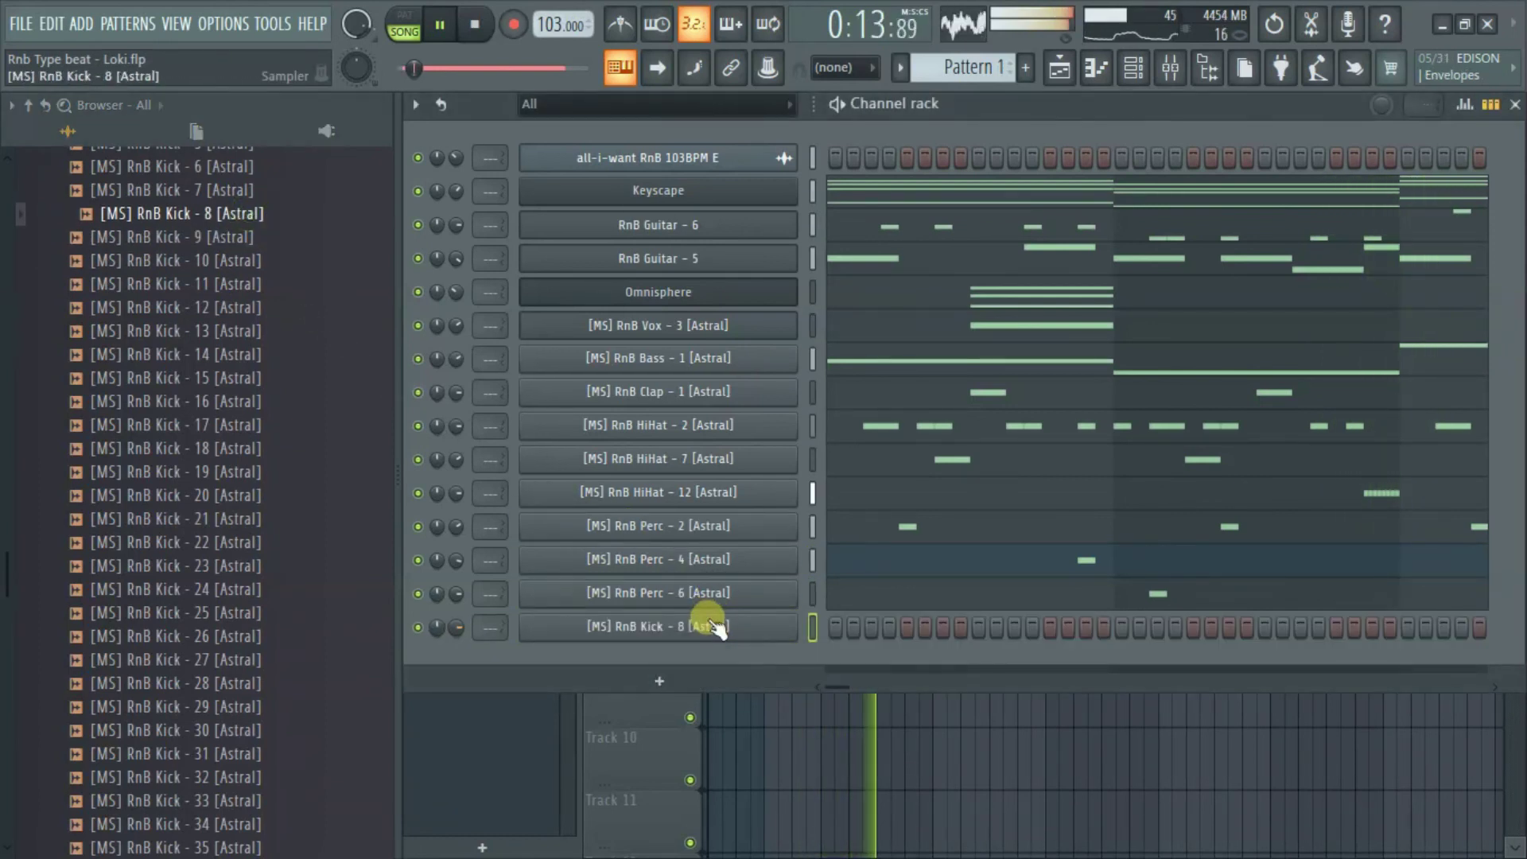
left_click(255, 166)
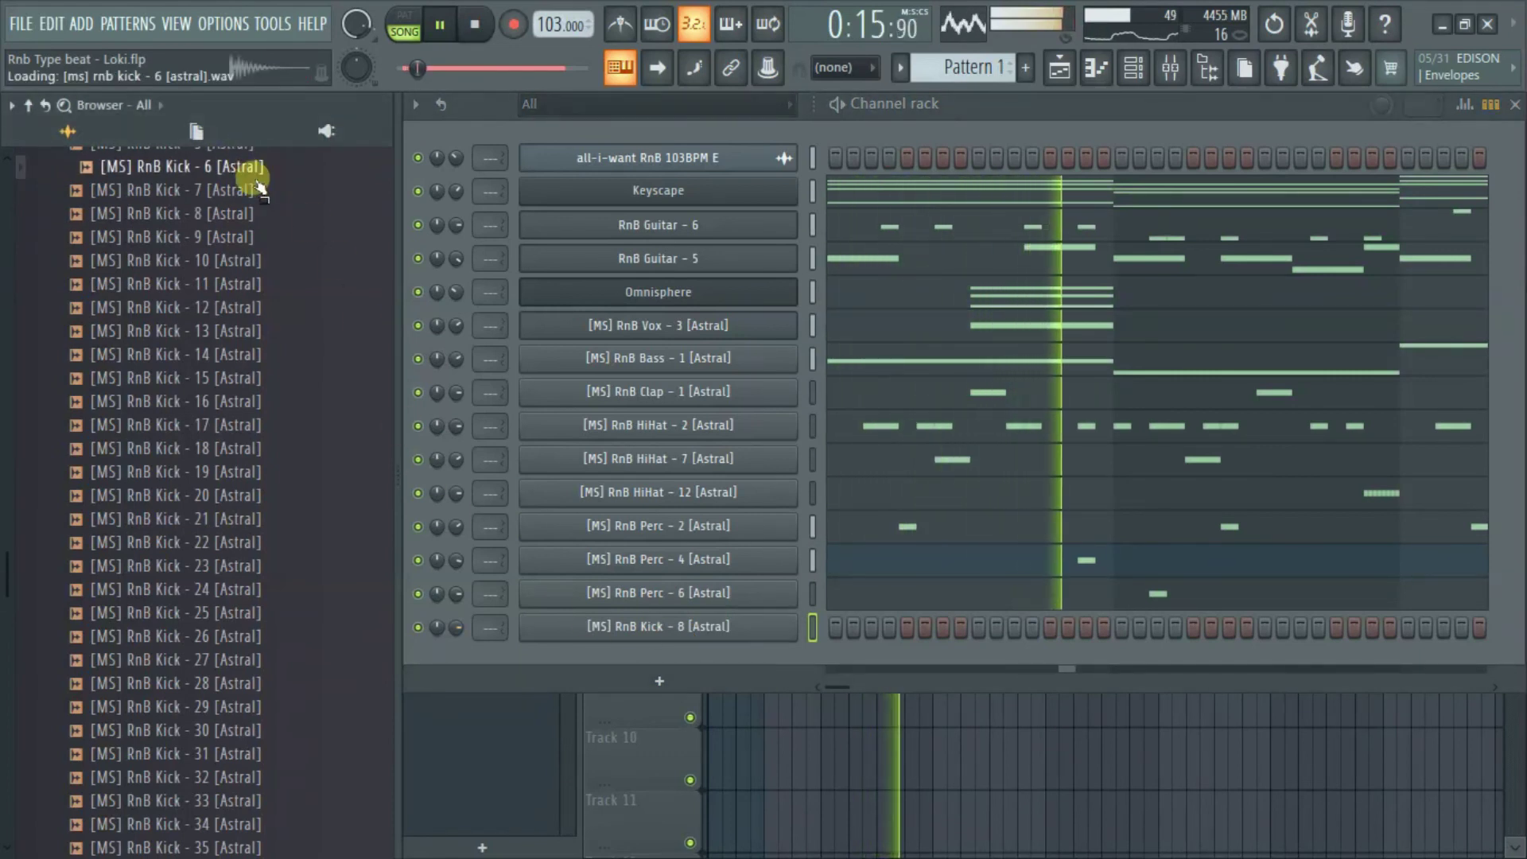
left_click(265, 195)
left_click(272, 213)
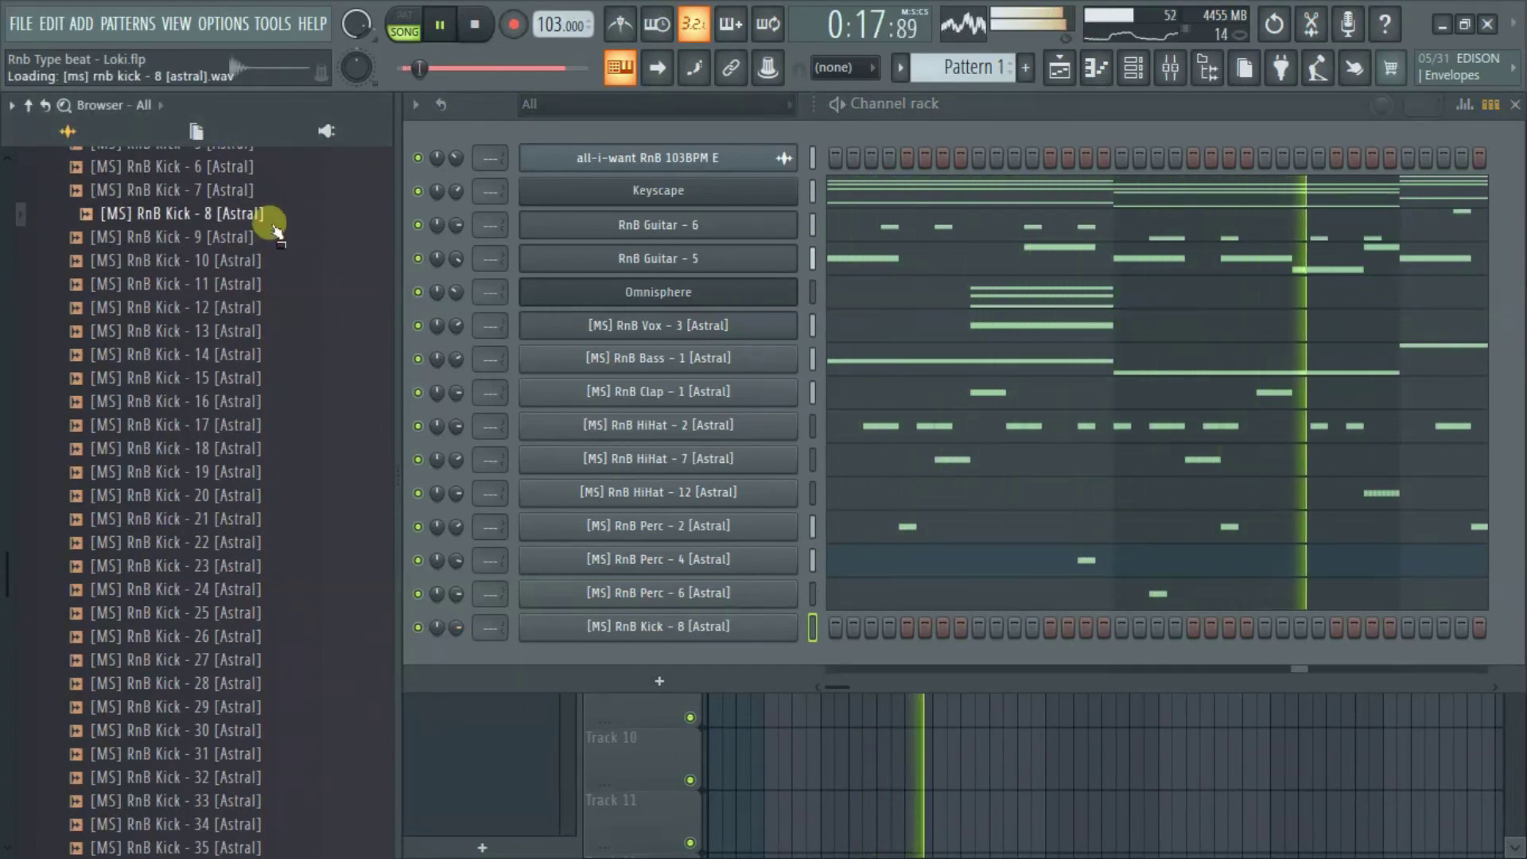
left_click(243, 195)
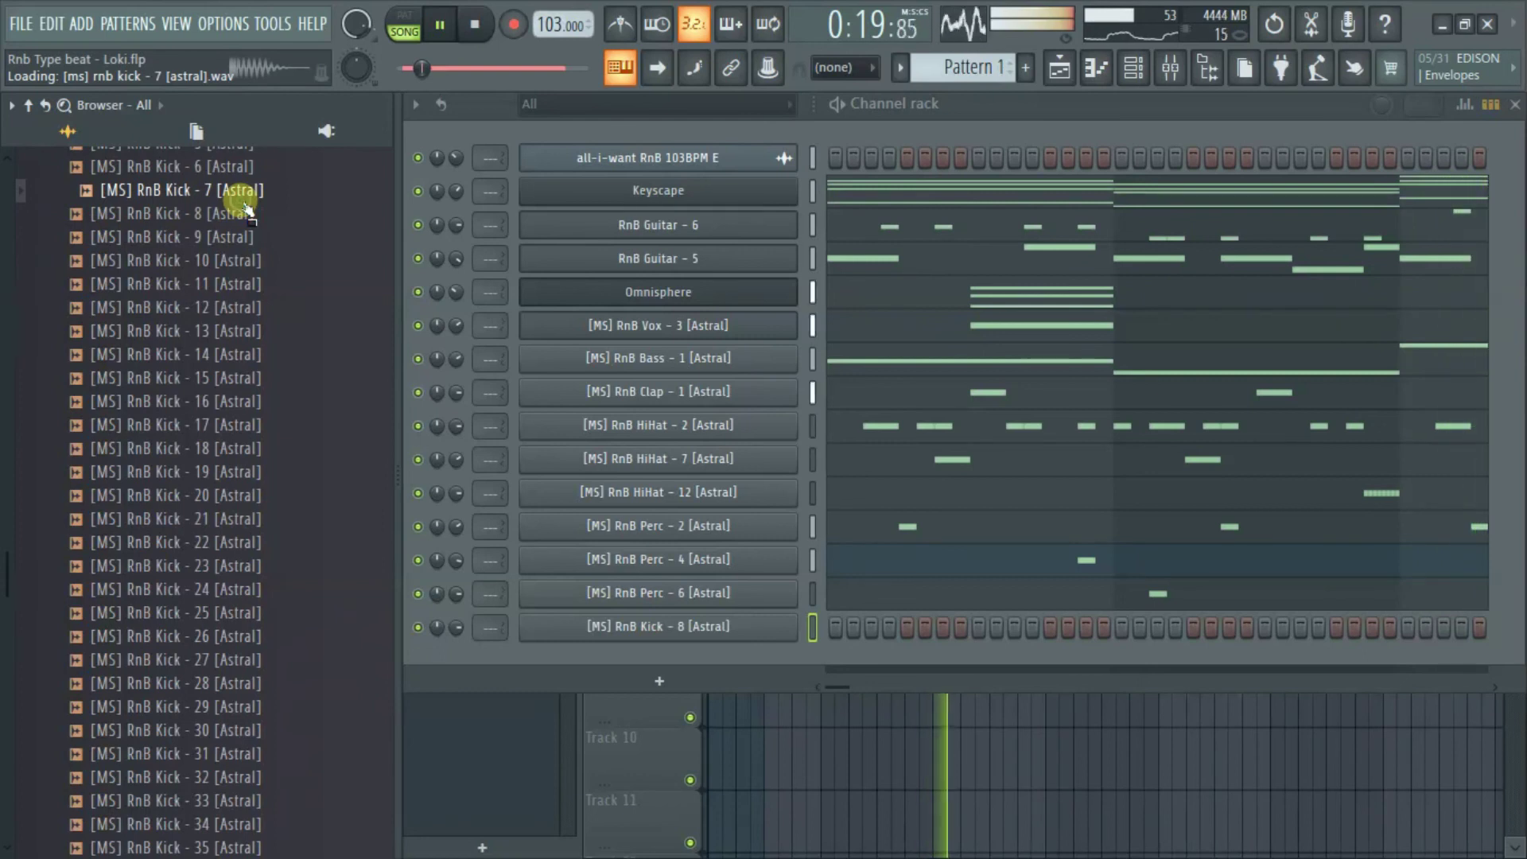
left_click_drag(766, 432, 751, 633)
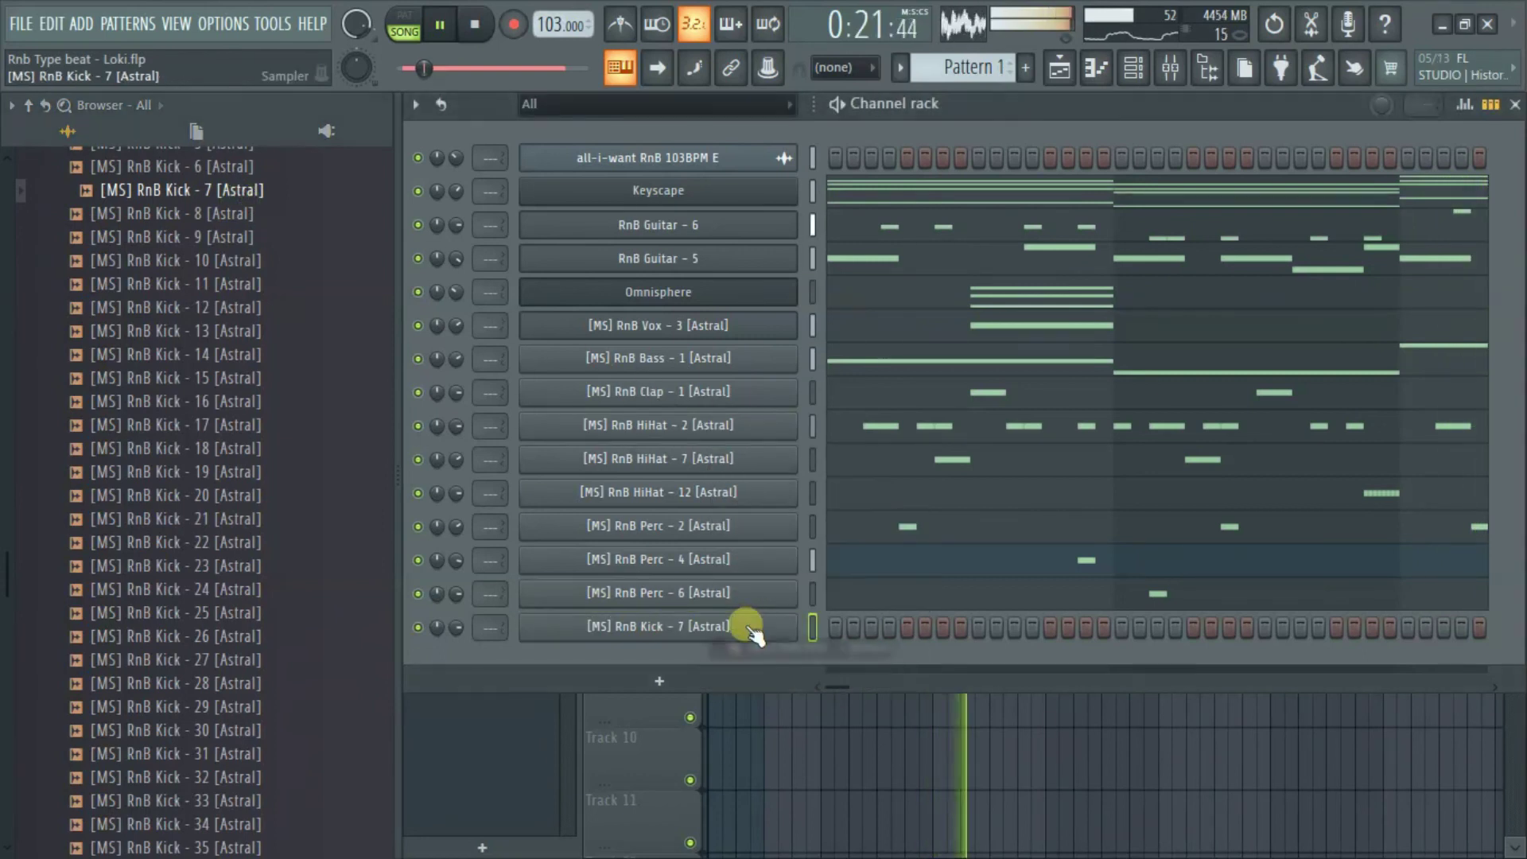
In the RnB Kick - 7 piano roll, place one-beat C5 notes at the start of bars 1 and 4.
left_click(668, 630)
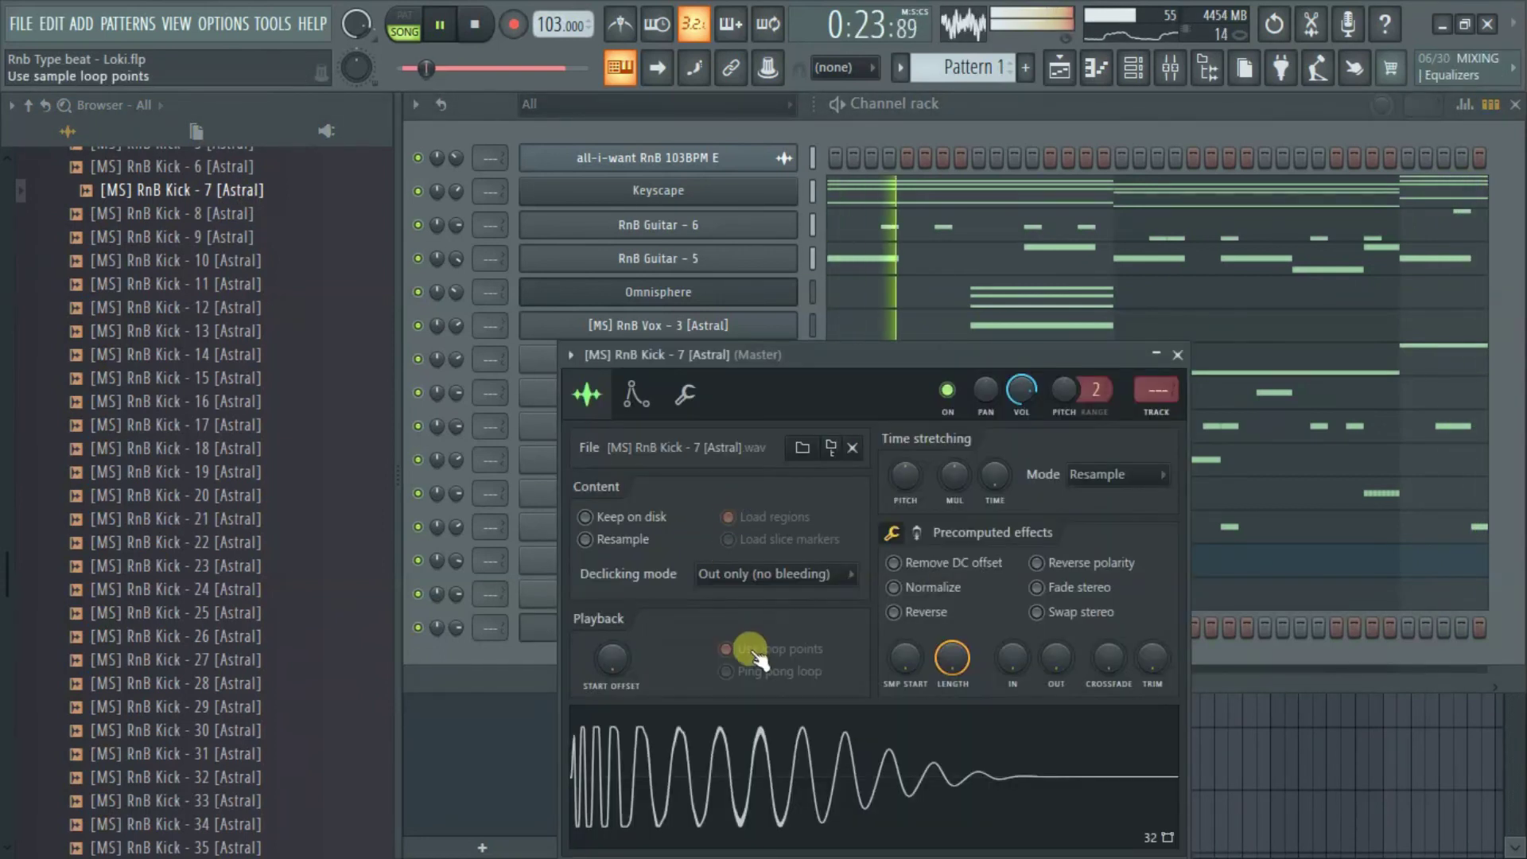
right_click(541, 632)
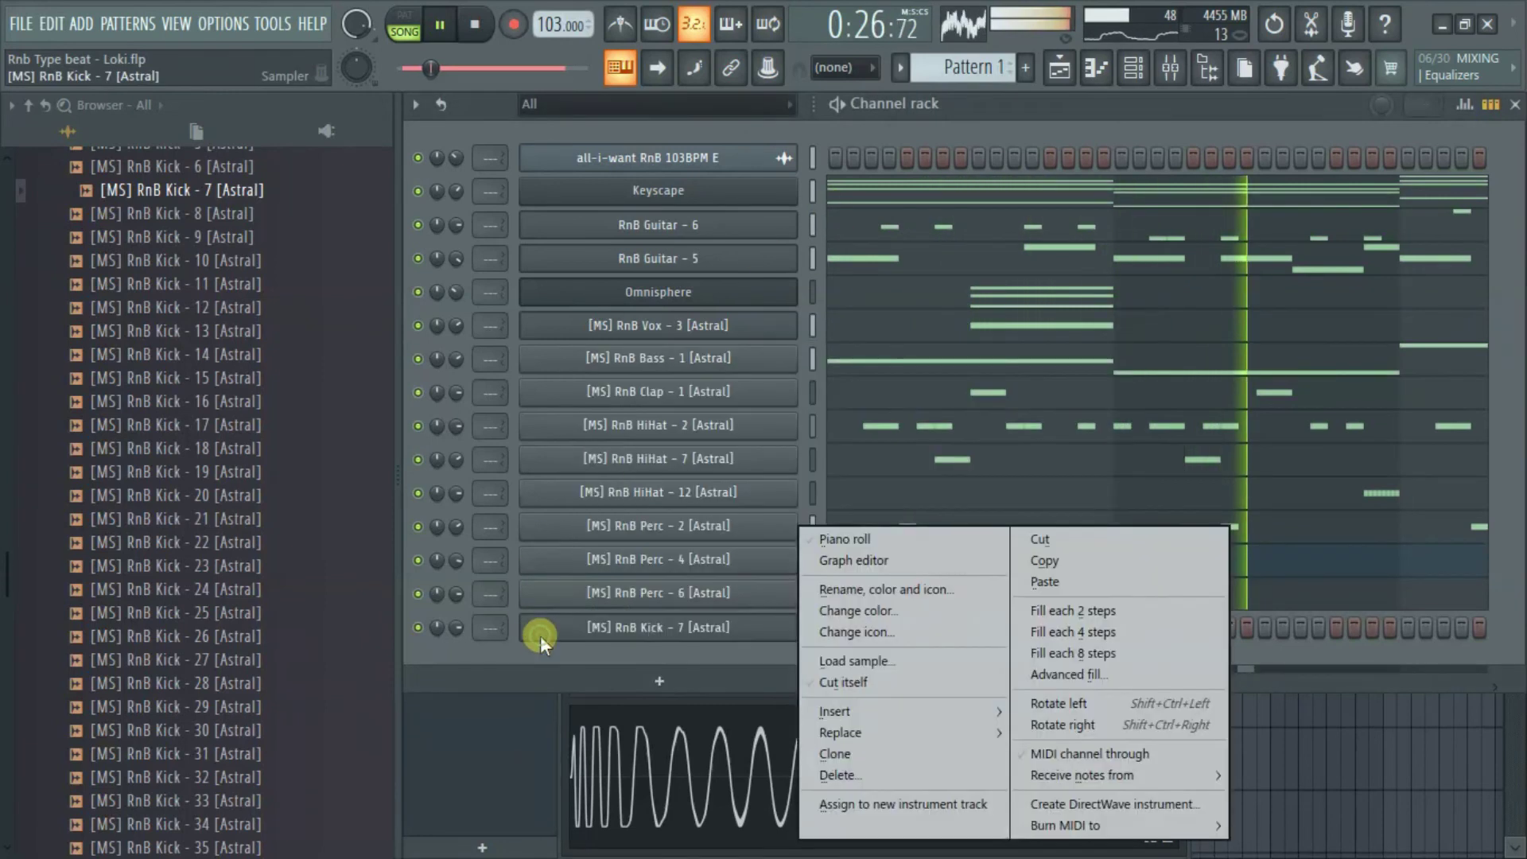
left_click(842, 539)
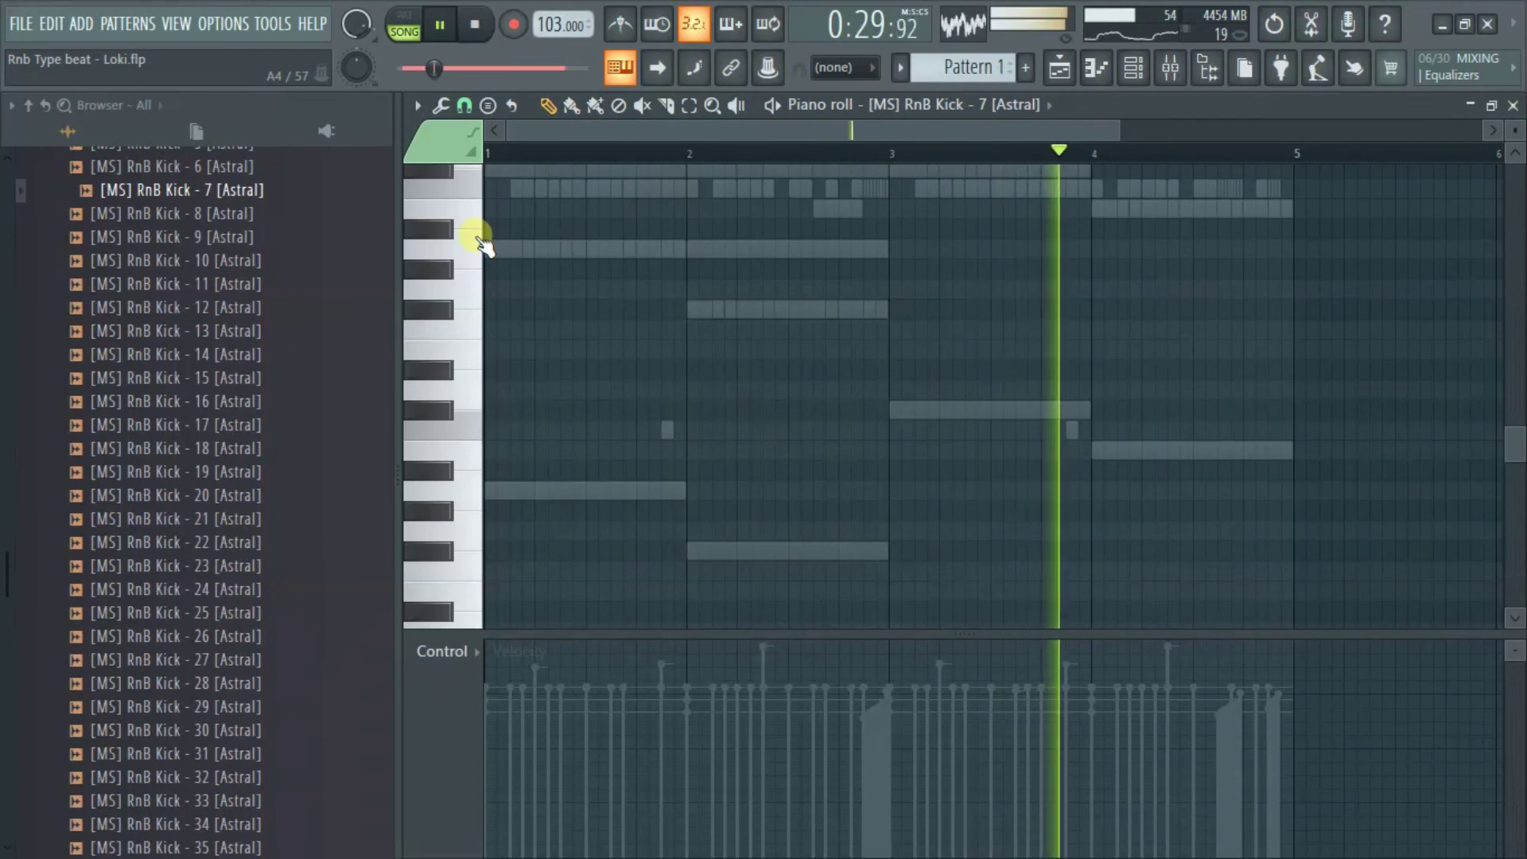
scroll(478, 239, "up", 1)
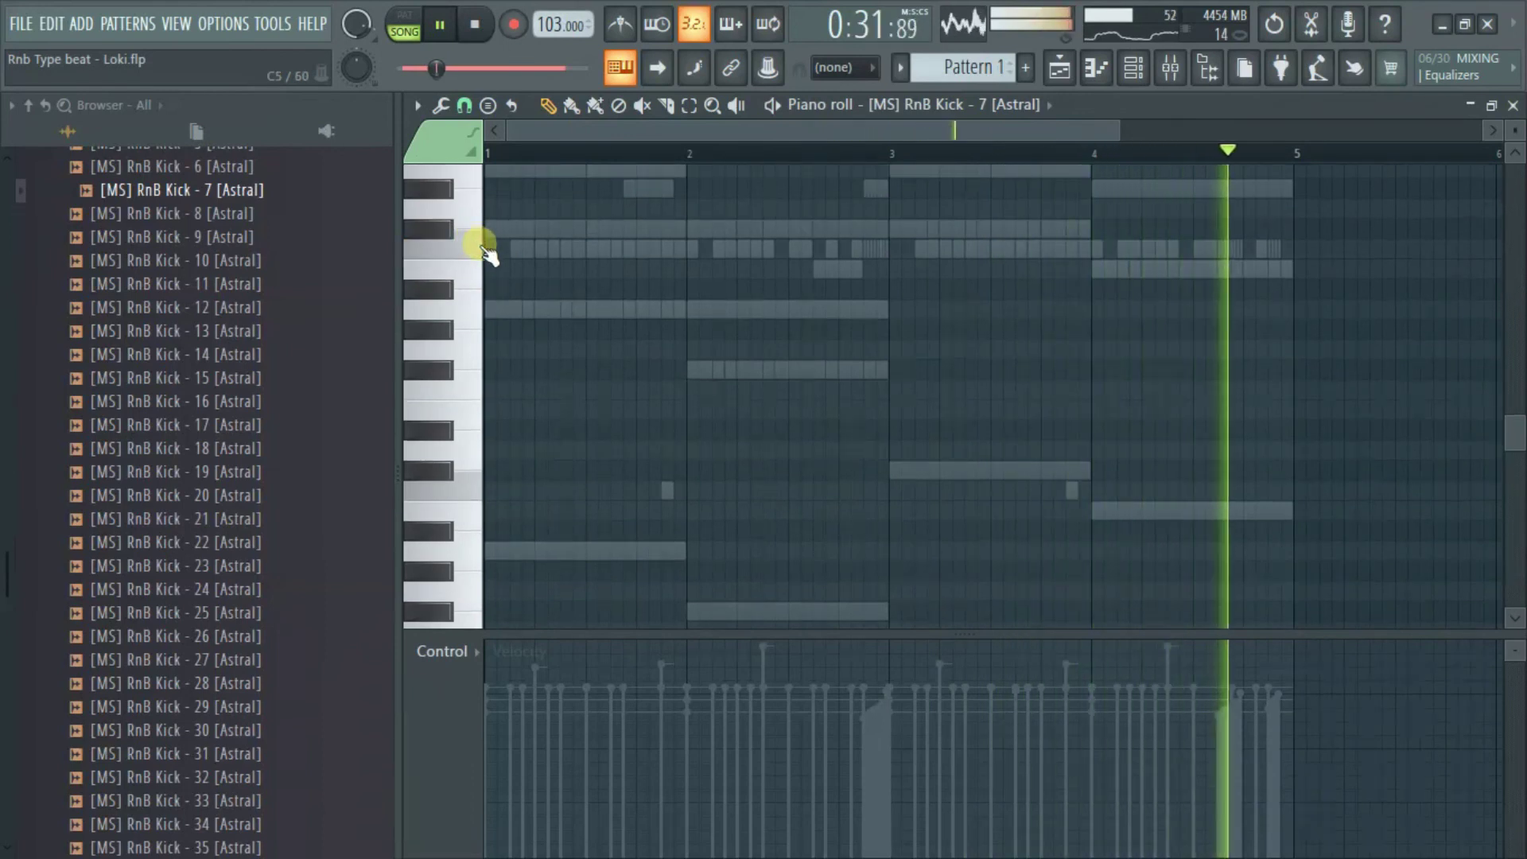
left_click_drag(506, 256, 547, 264)
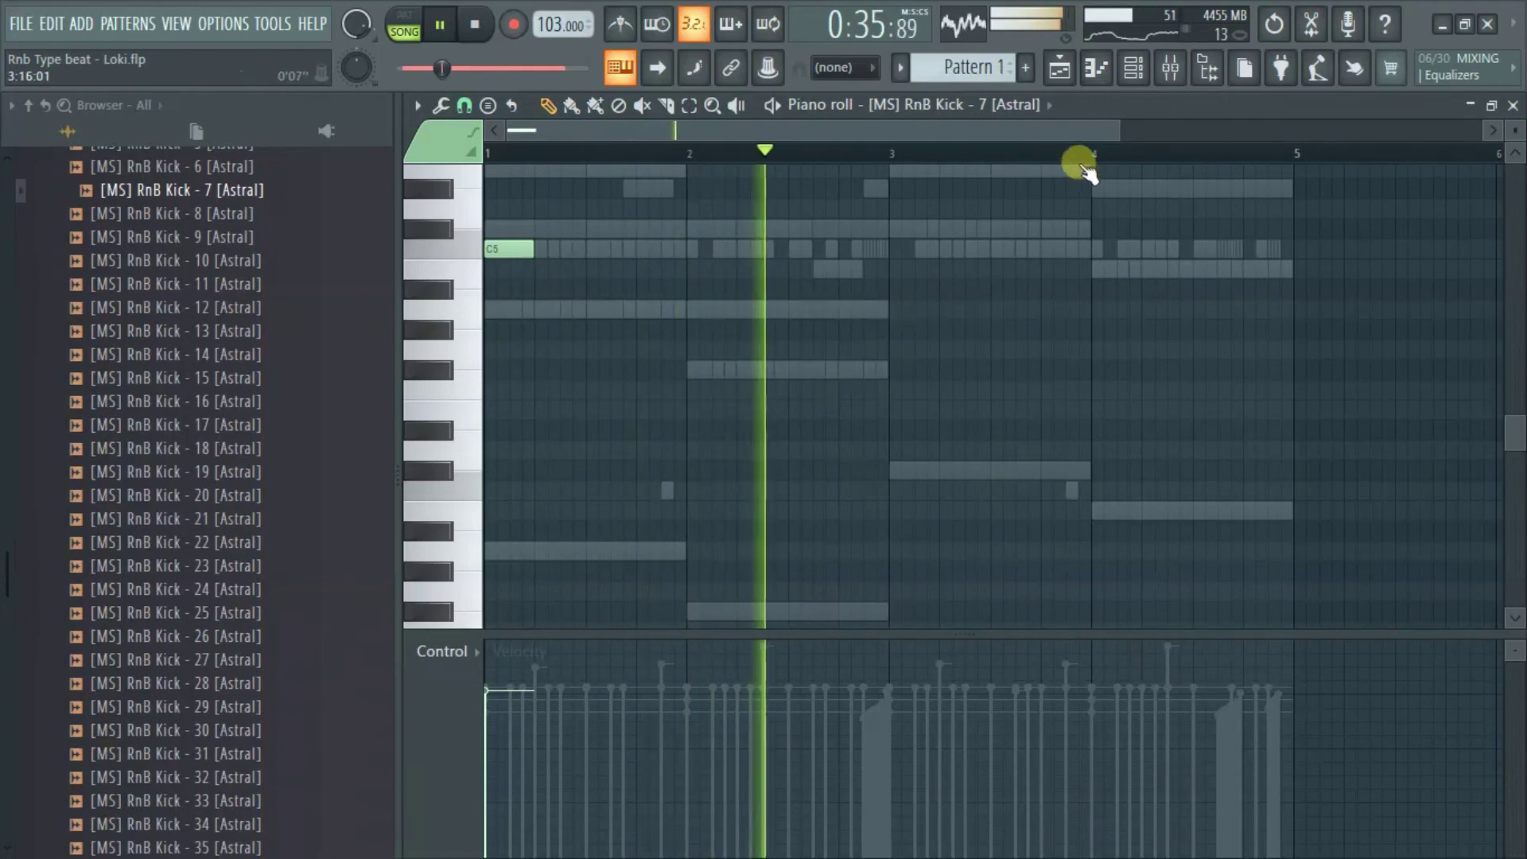
left_click_drag(1129, 139, 988, 139)
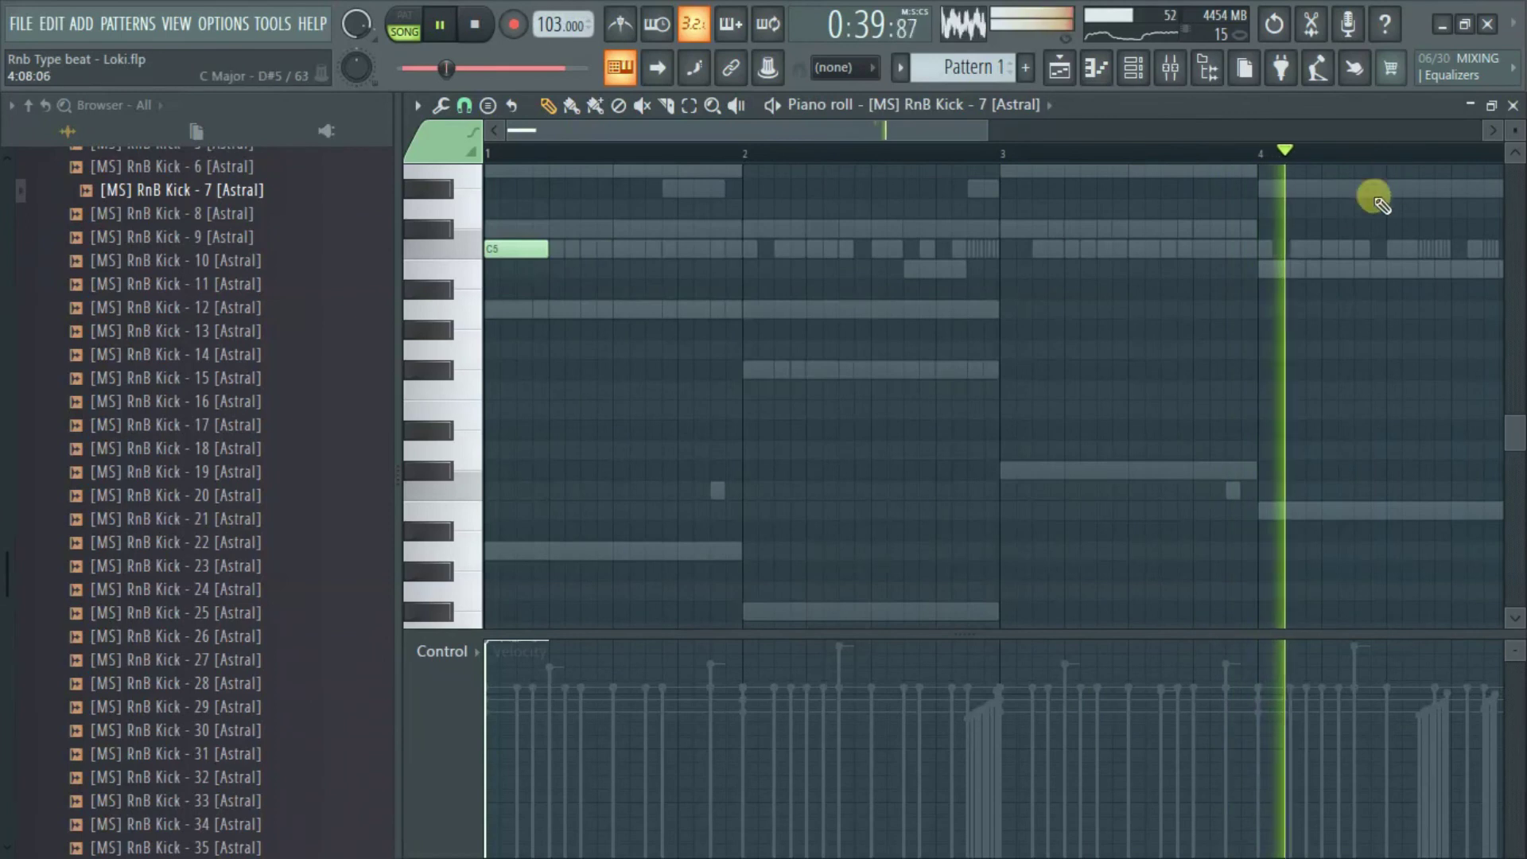
left_click(1262, 231)
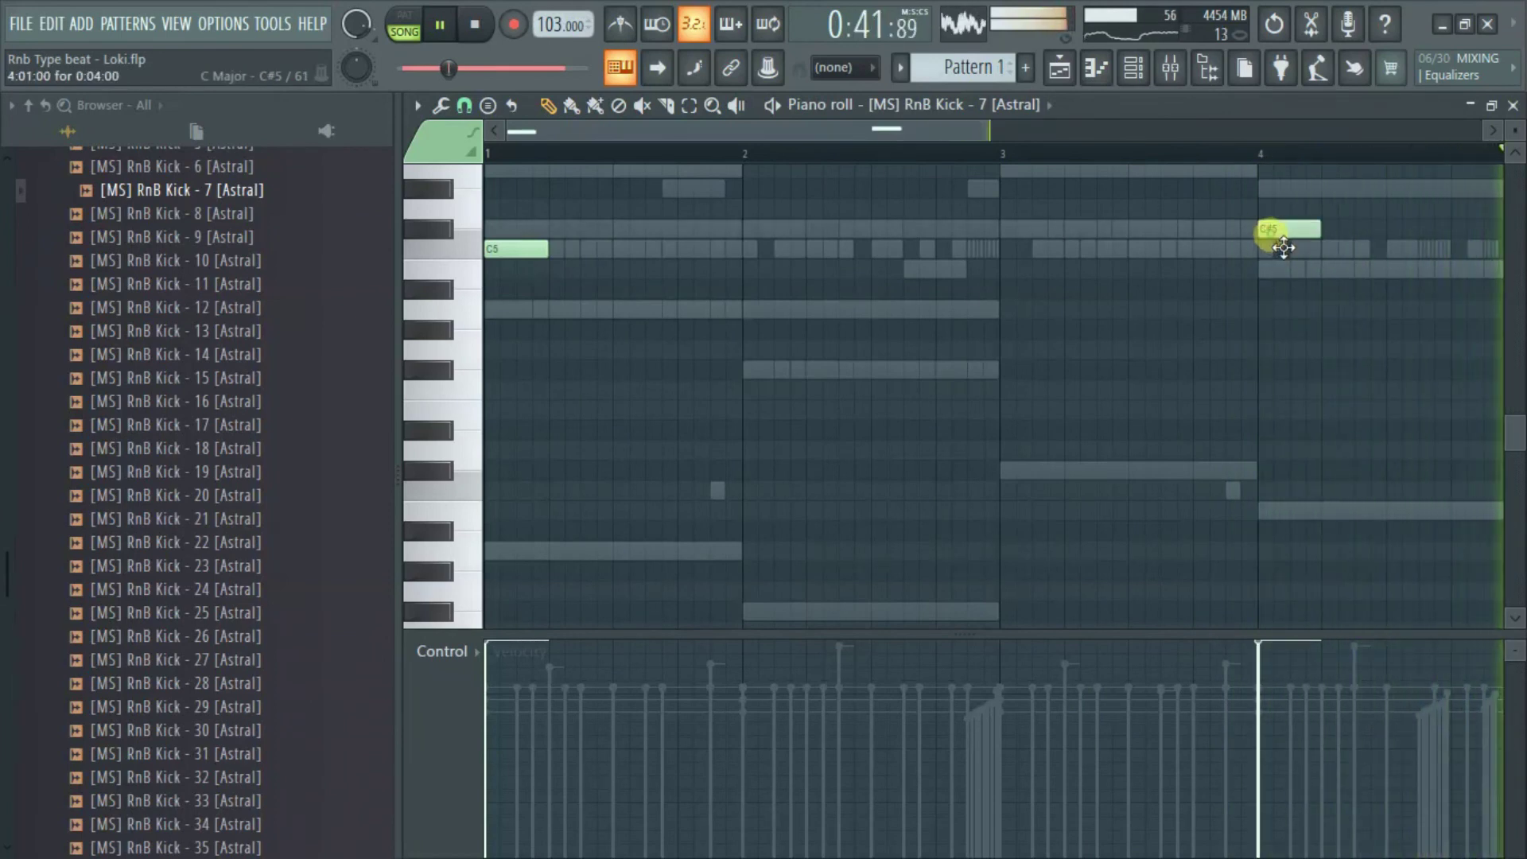
left_click_drag(1284, 266, 1286, 262)
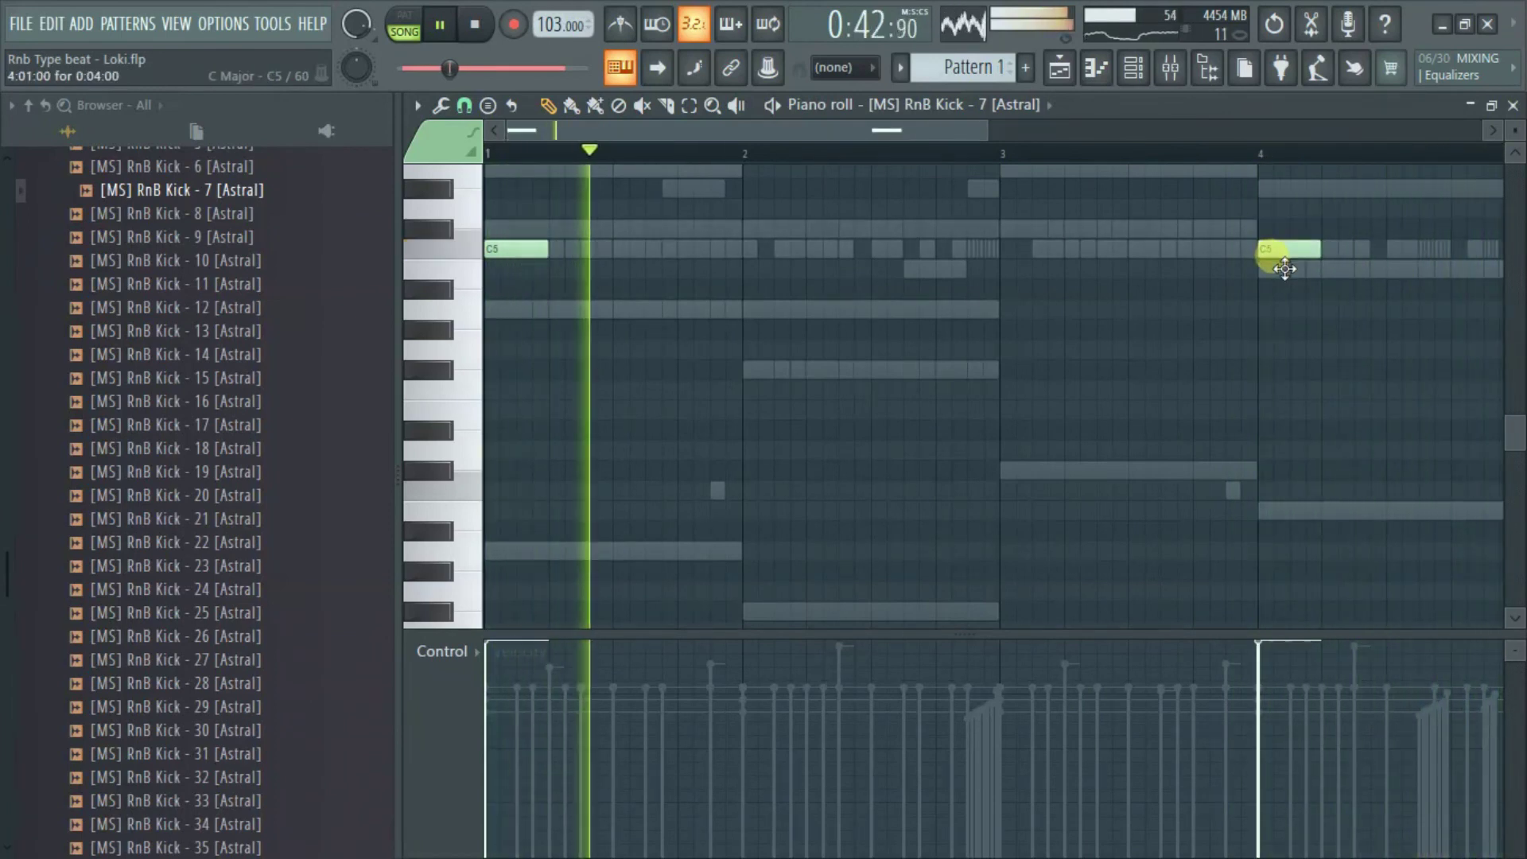
Add two C5 kick notes at steps 11 and 12 of bar 1 and replay the beat from the start.
left_click(678, 252)
left_click_drag(742, 253, 708, 254)
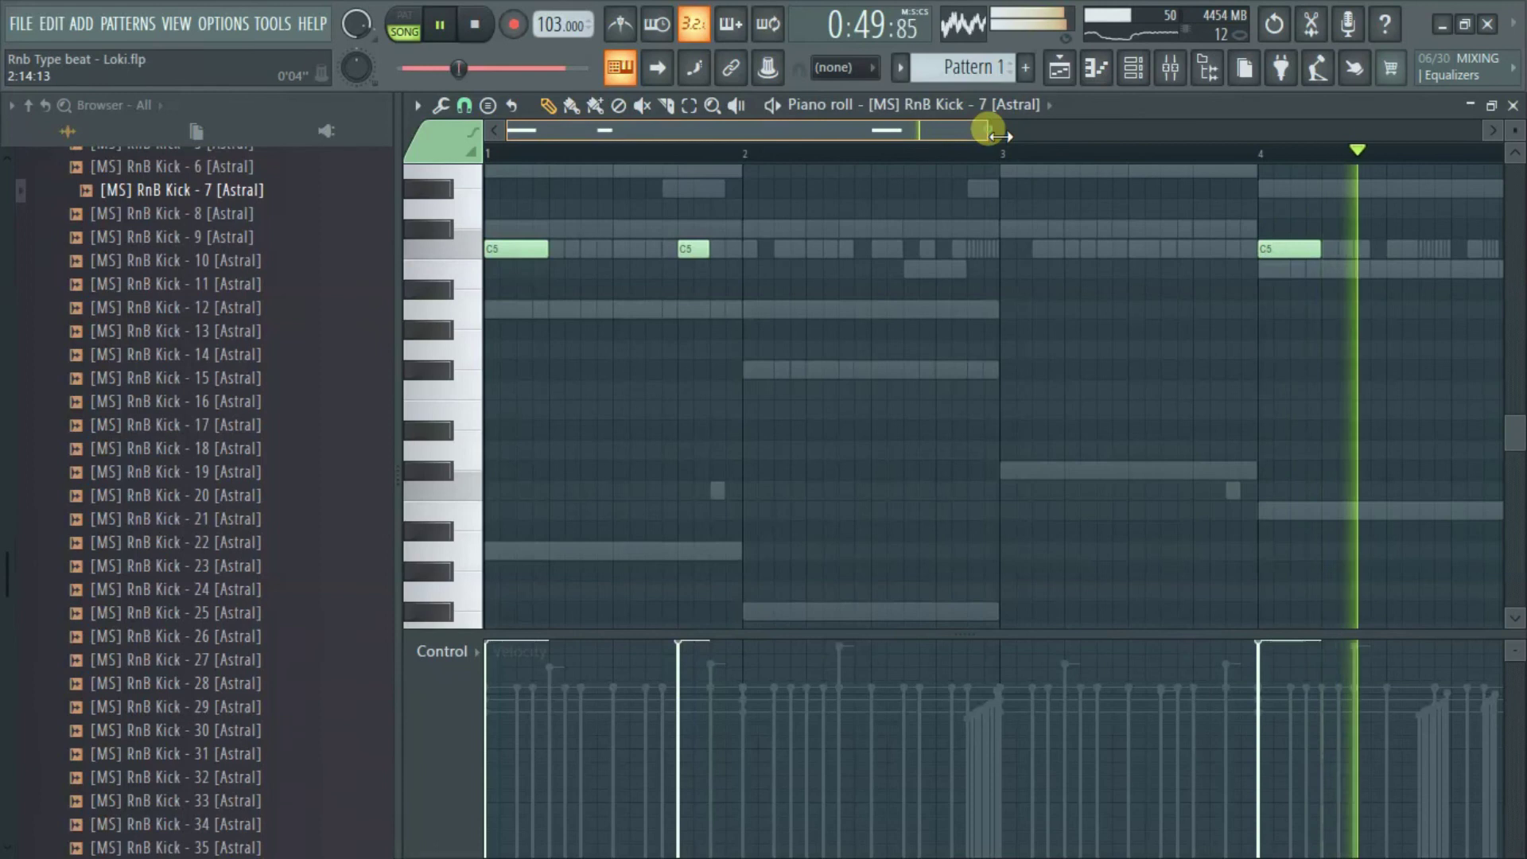
left_click_drag(988, 129, 941, 140)
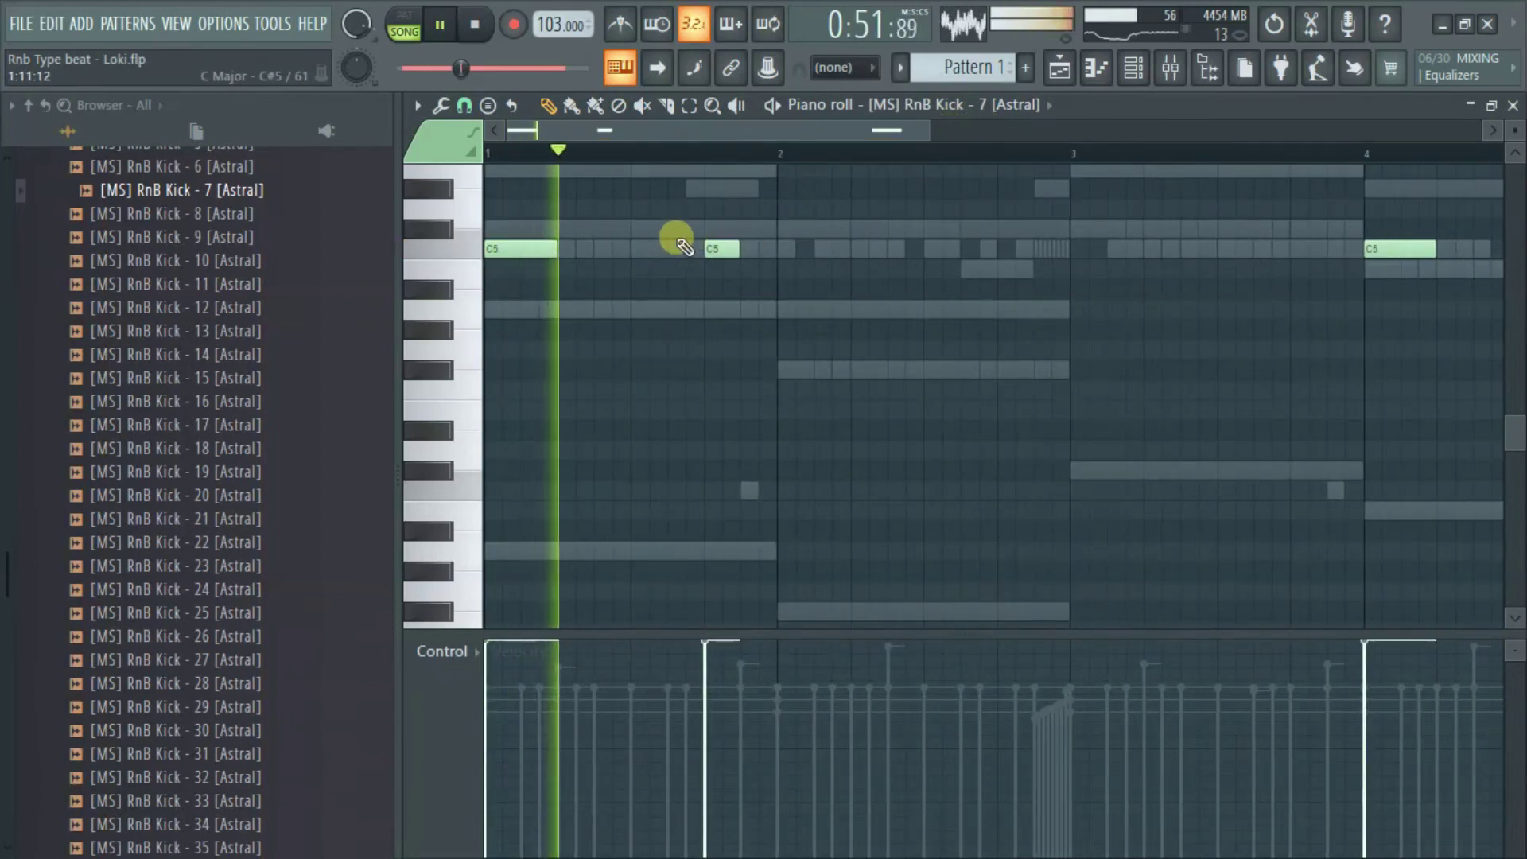
left_click(689, 229)
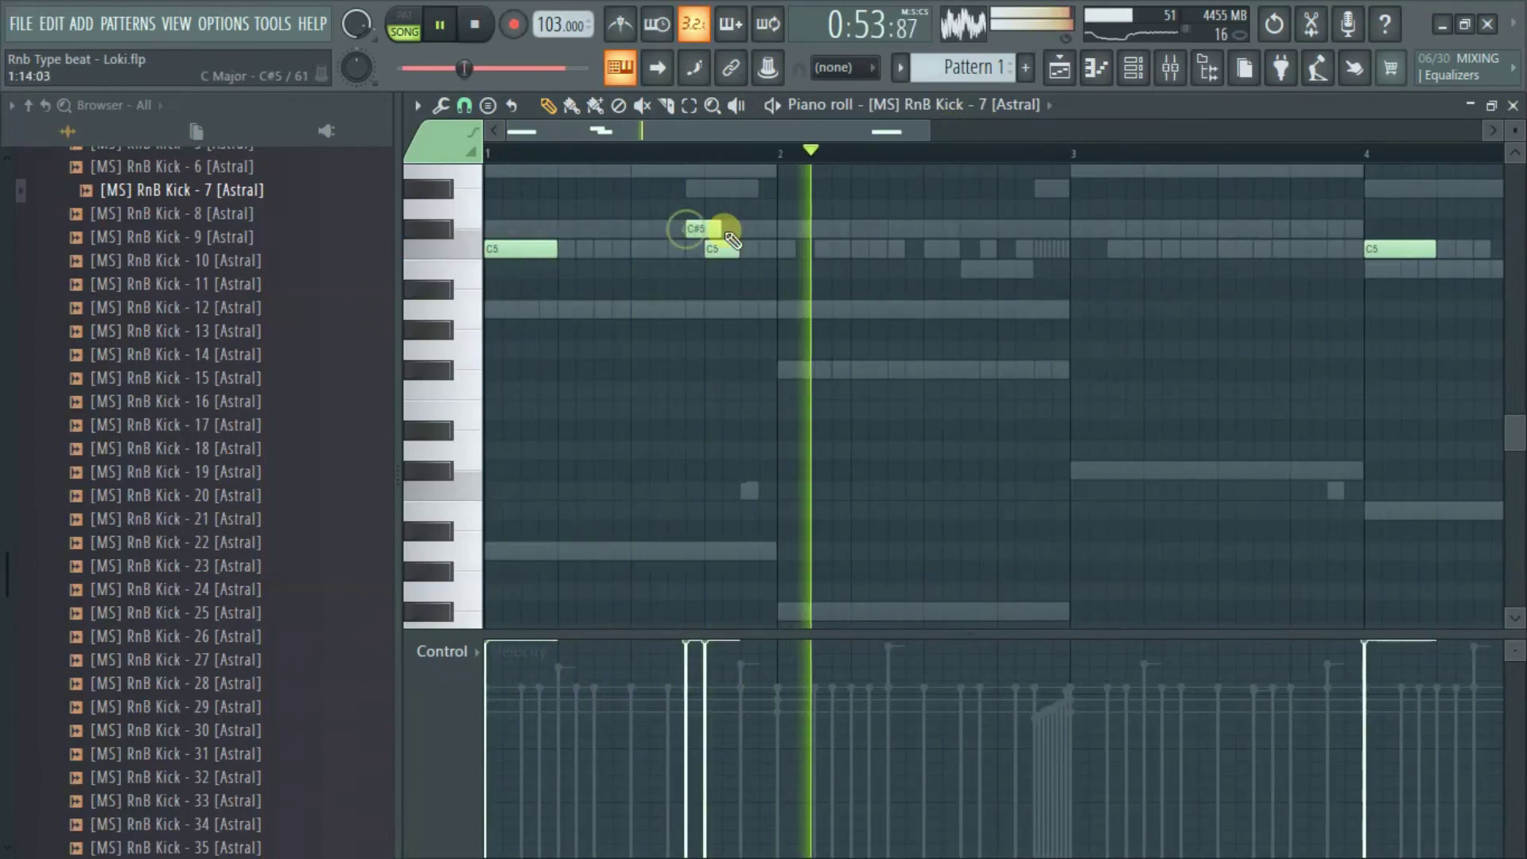
left_click_drag(706, 237, 703, 256)
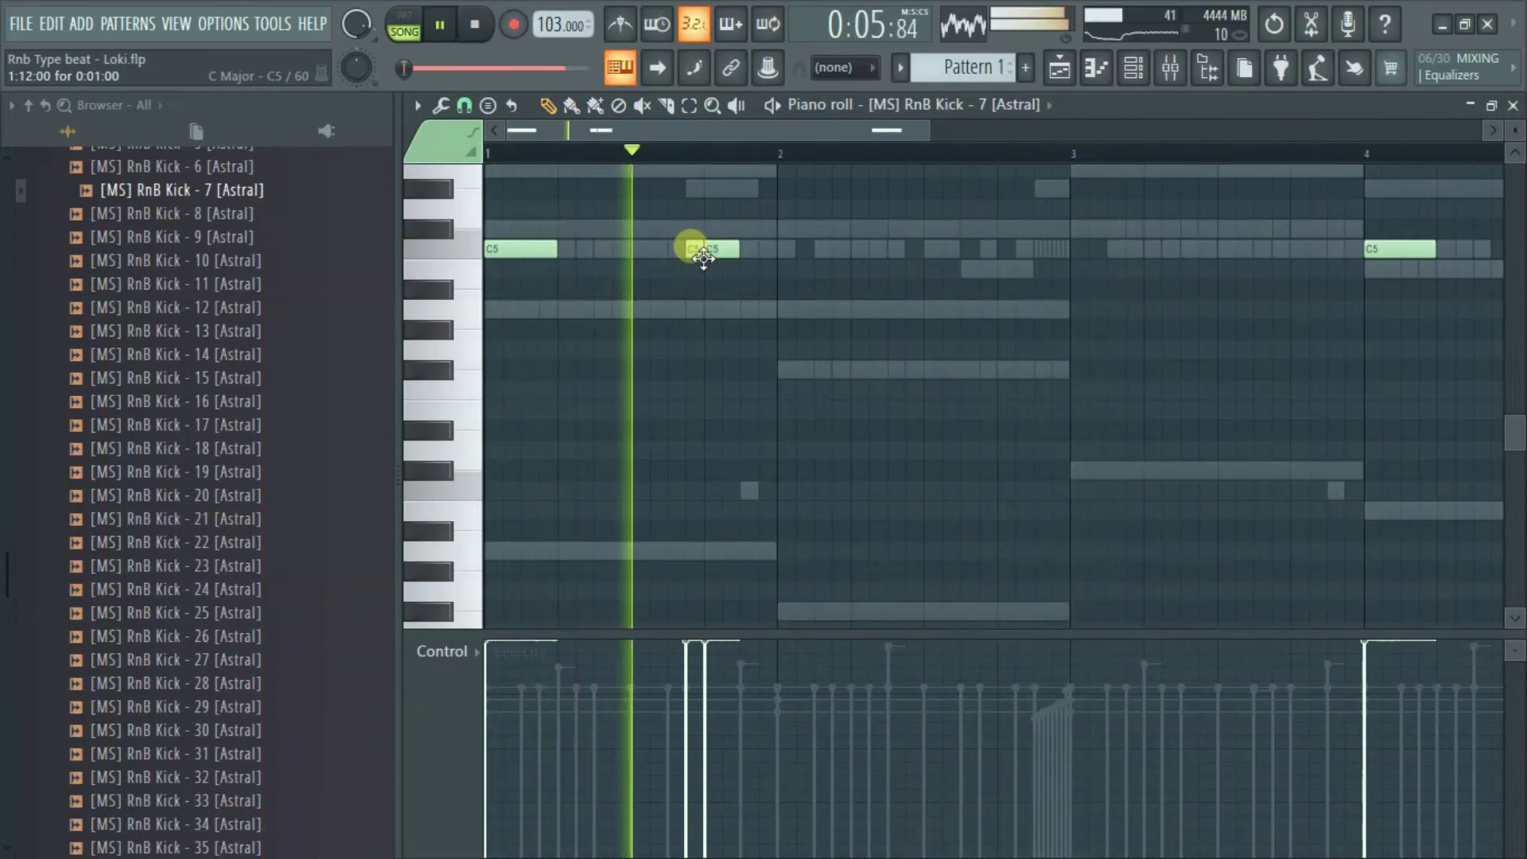
mouse_move(689, 248)
left_mouse_down()
mouse_move(674, 249)
mouse_move(698, 257)
left_mouse_up()
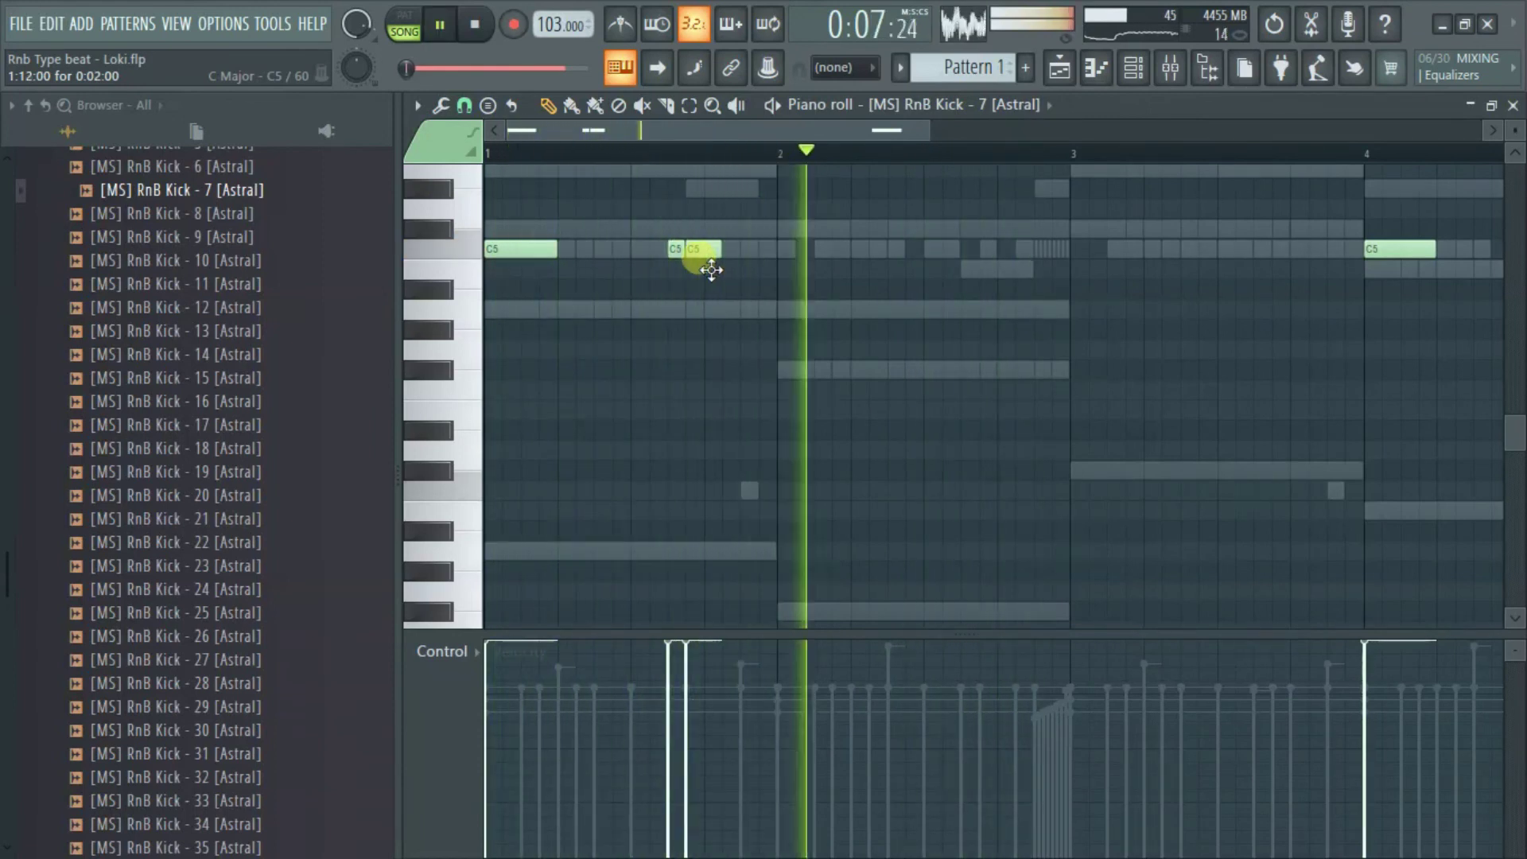
key("space")
key("space")
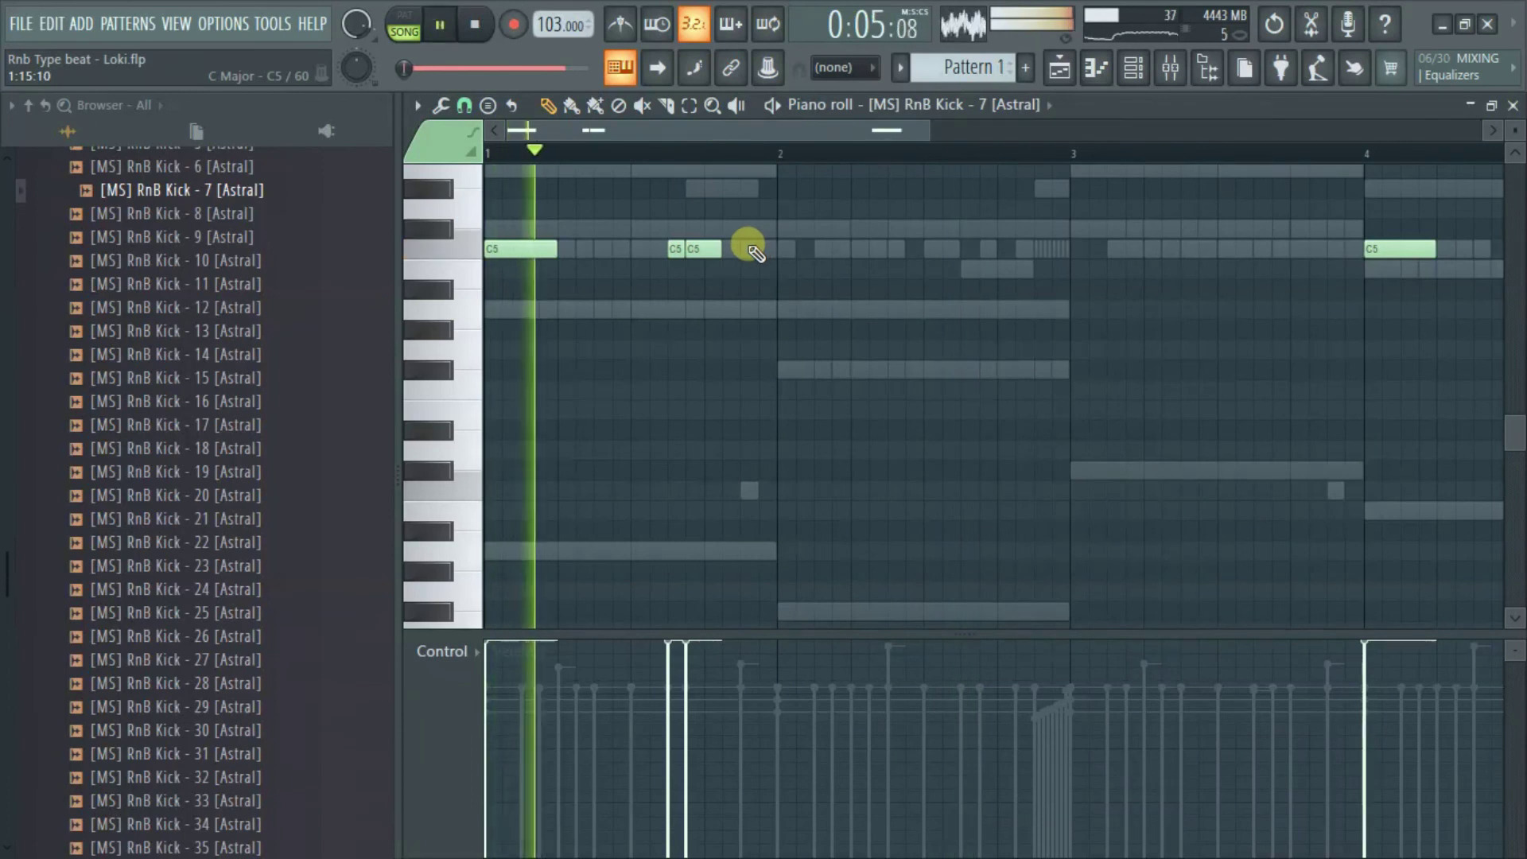
Add half-beat C5 kicks at the start of bars 2 and 3 and at step 4 of bar 3, and delete bar 1's step-11 kick.
left_click(781, 253)
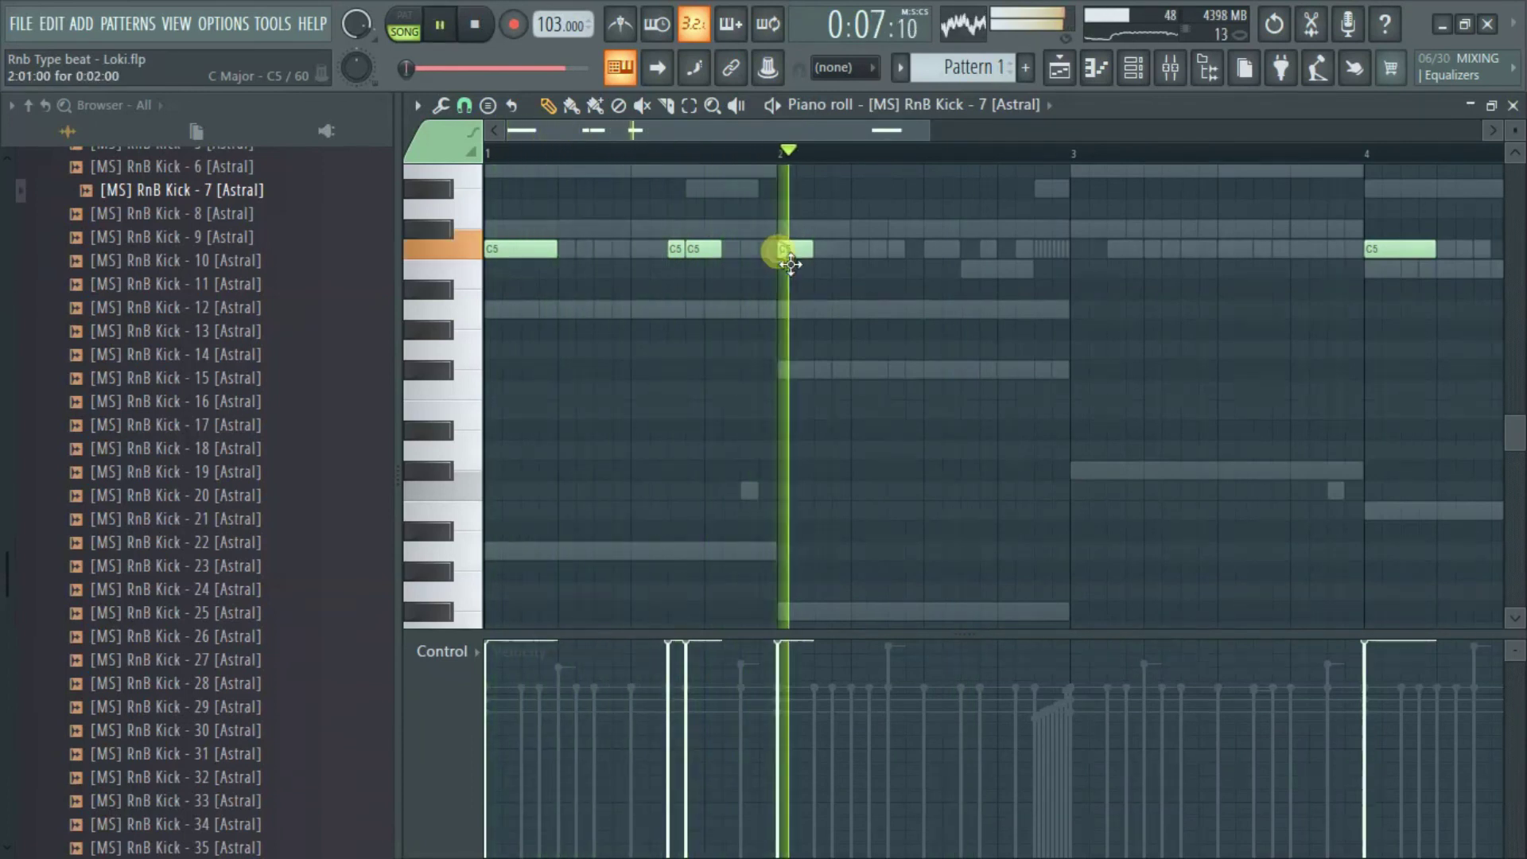
left_click(1076, 251)
left_click(1142, 248)
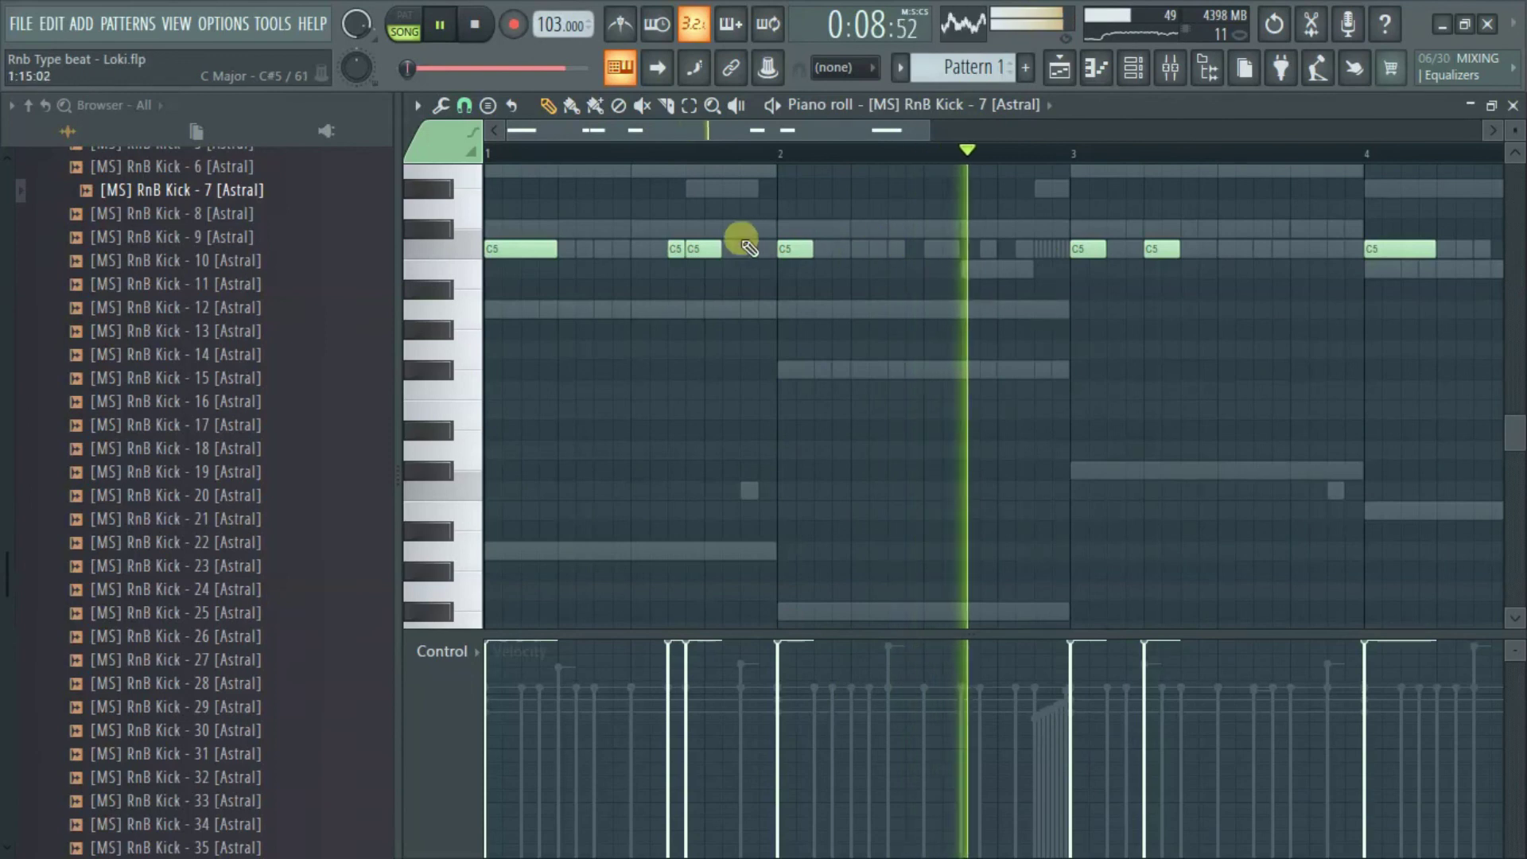
right_click(678, 249)
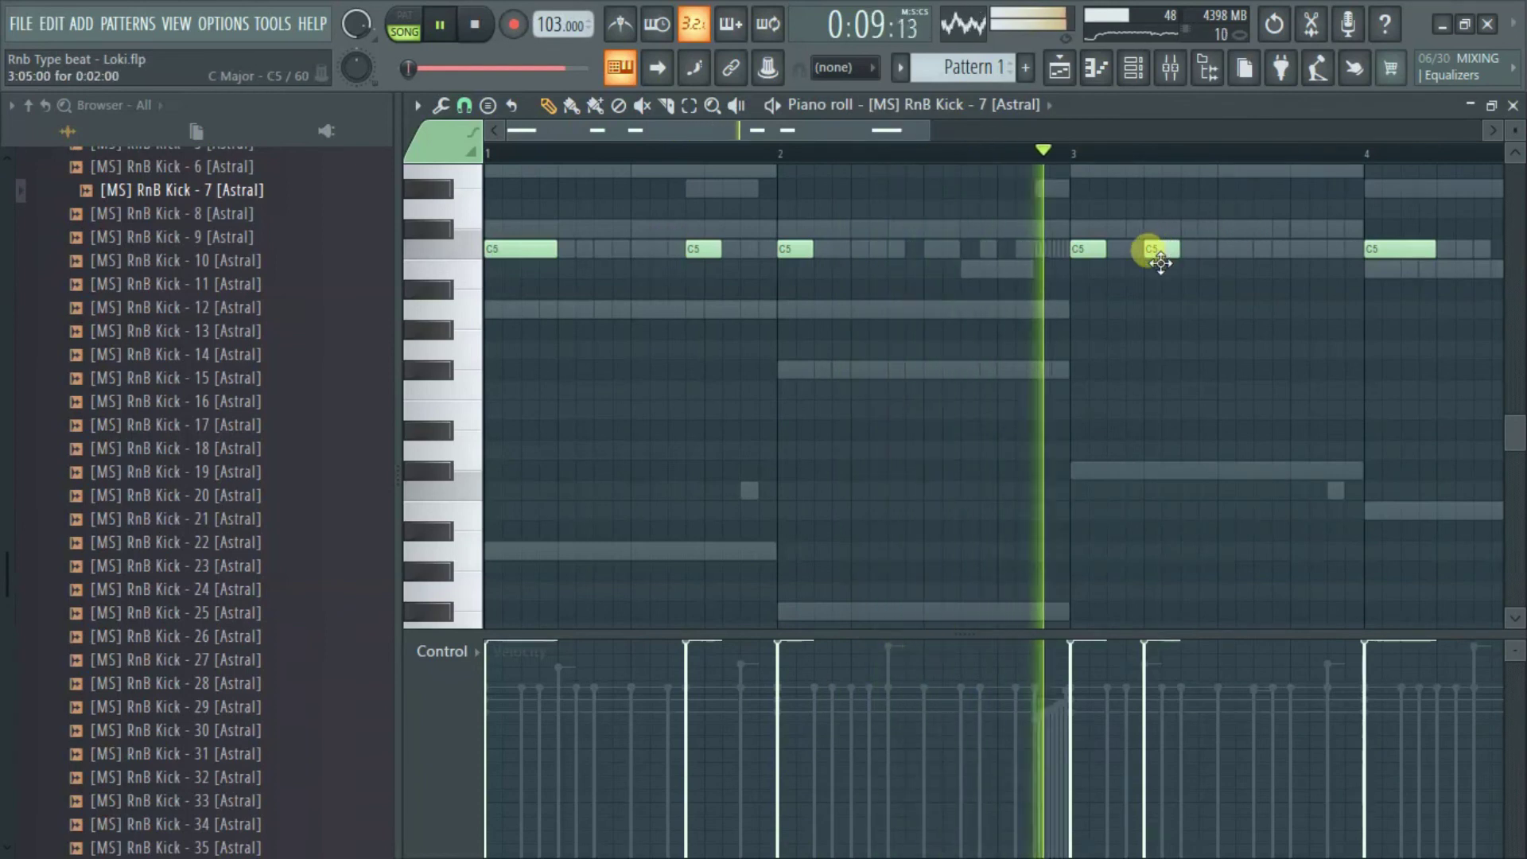
left_click_drag(1160, 262, 1143, 261)
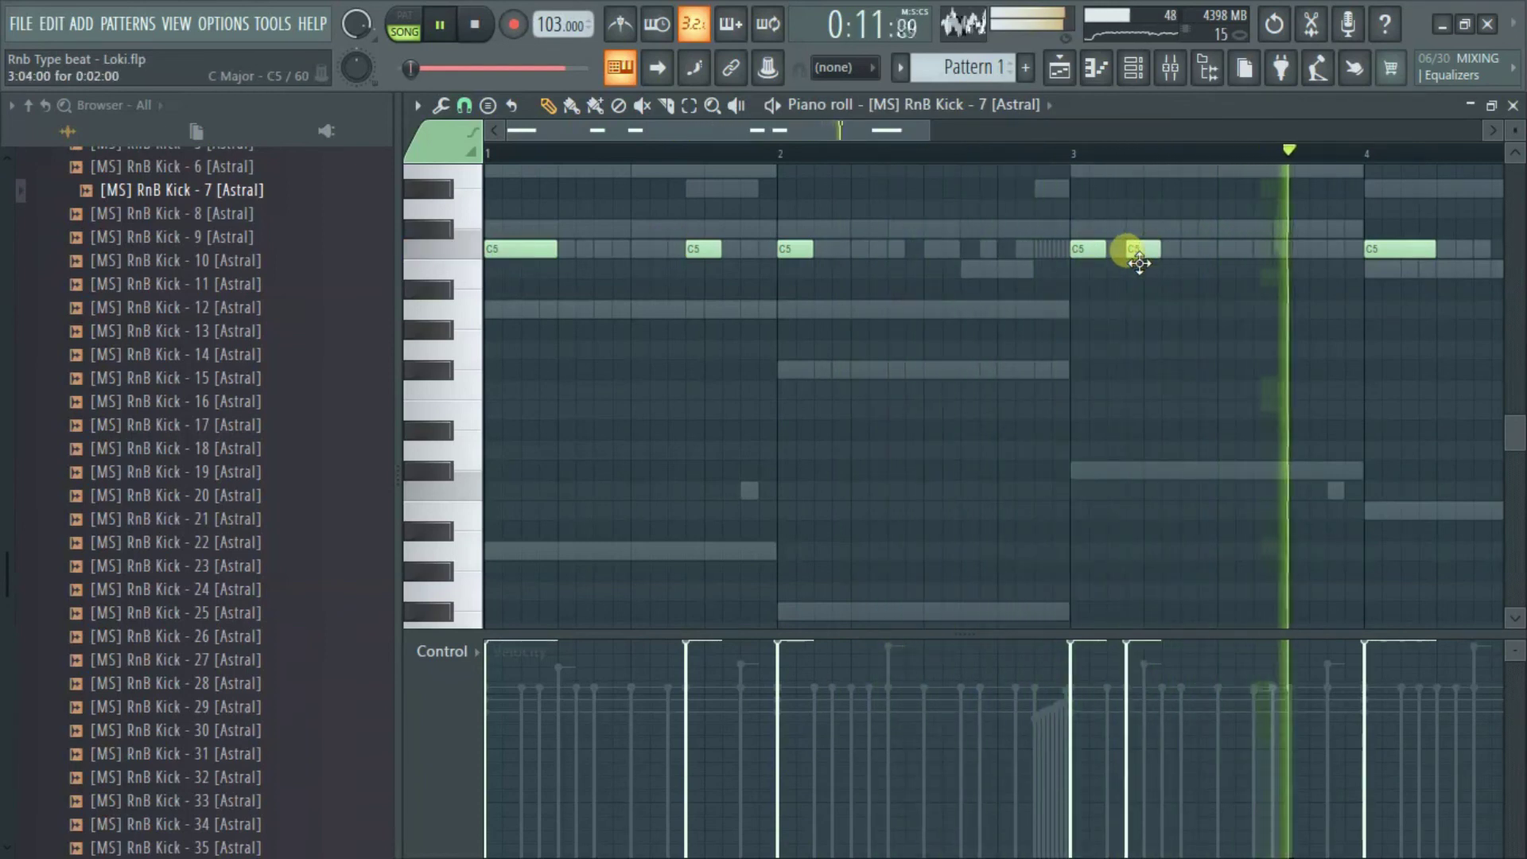
Add another half-beat C5 kick at step 7 of bar 3, save the project and stop playback.
left_click_drag(937, 138, 1084, 150)
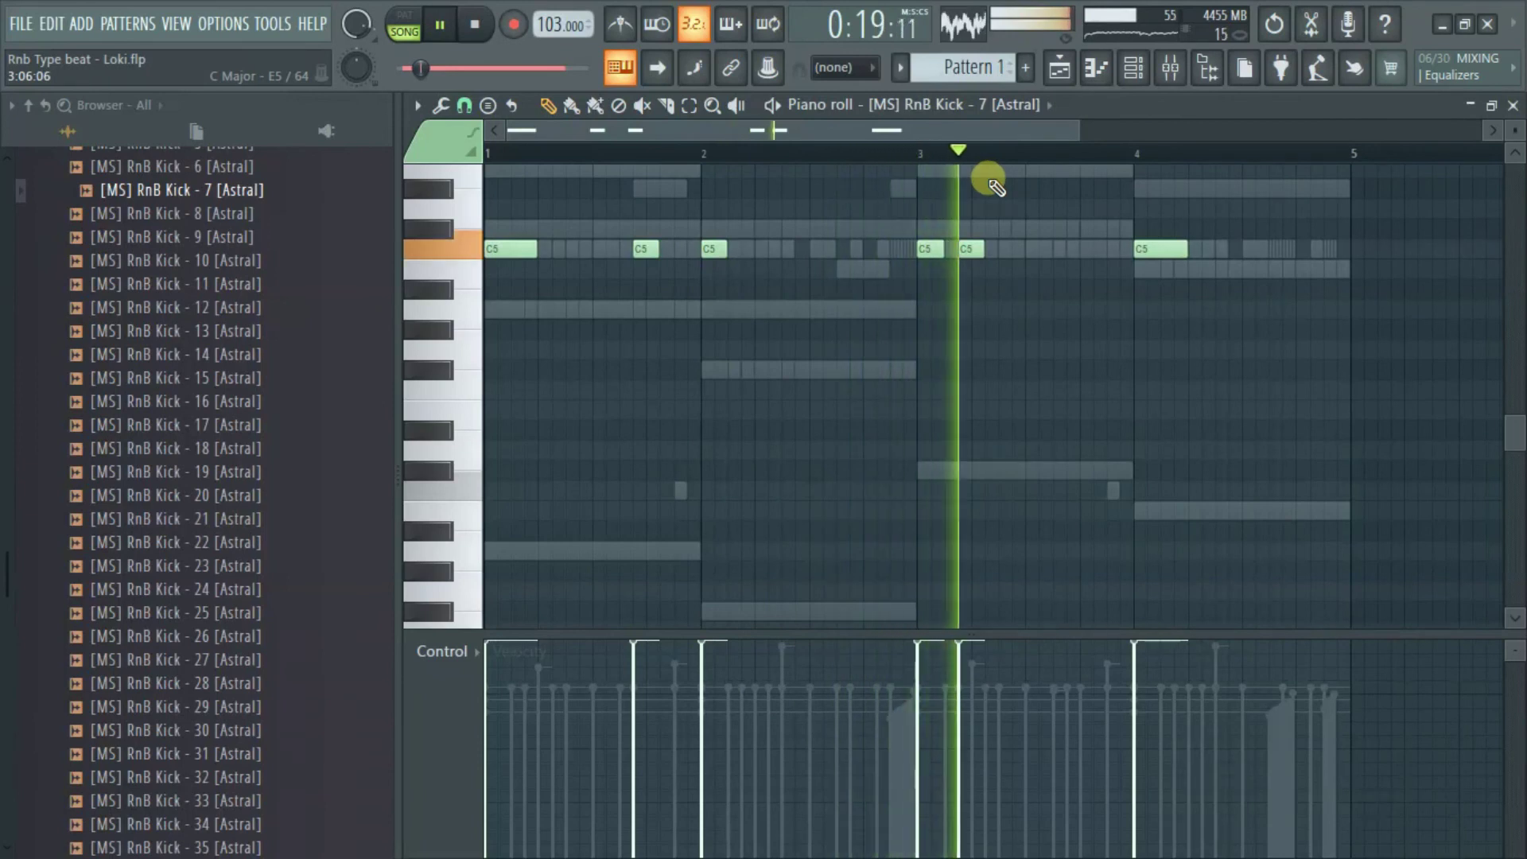
left_click(1002, 248)
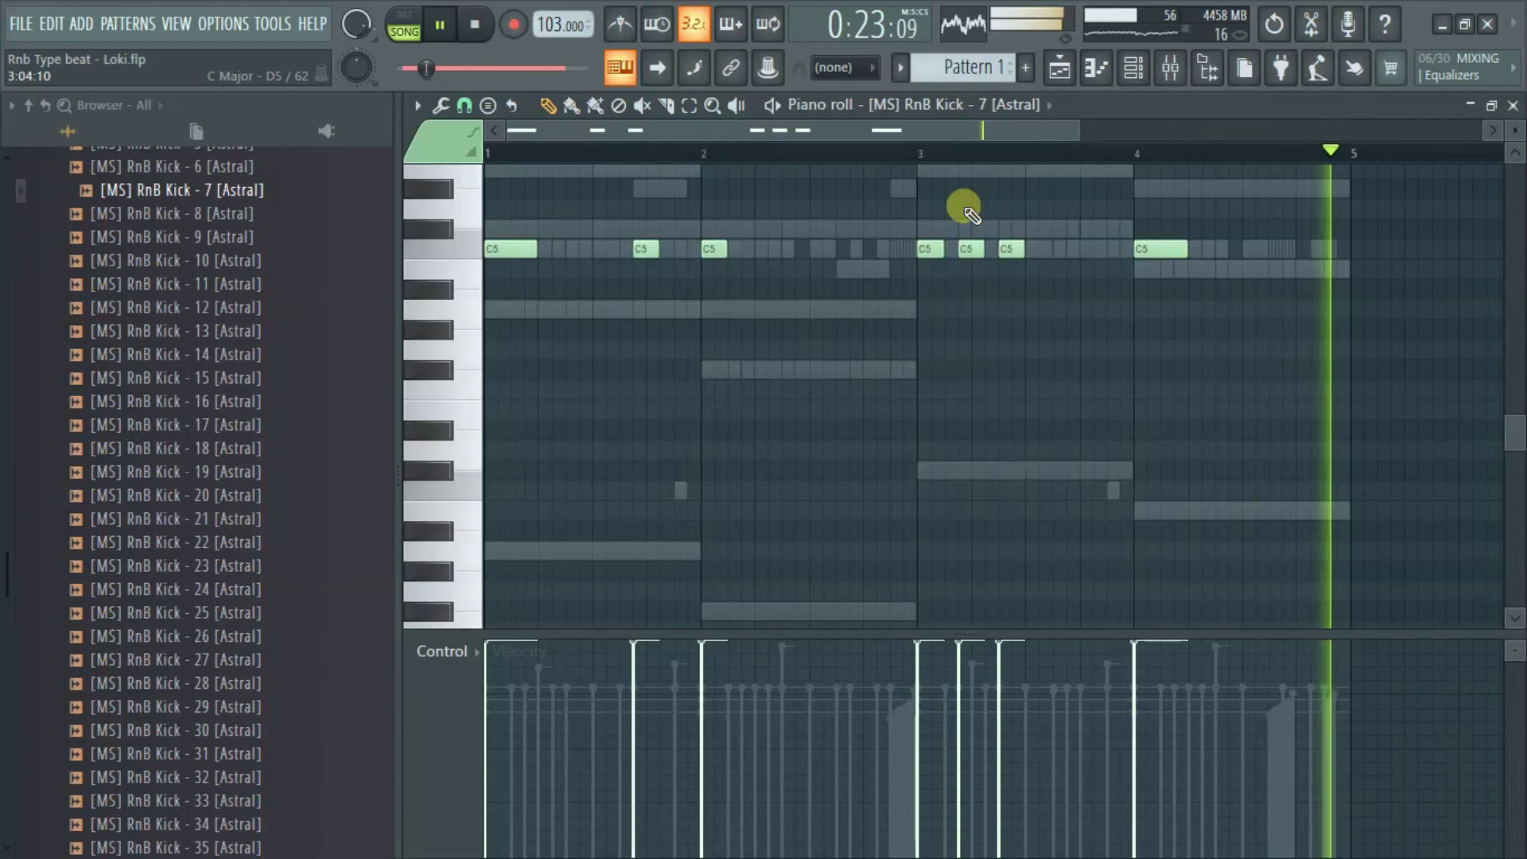
key("ctrl+s")
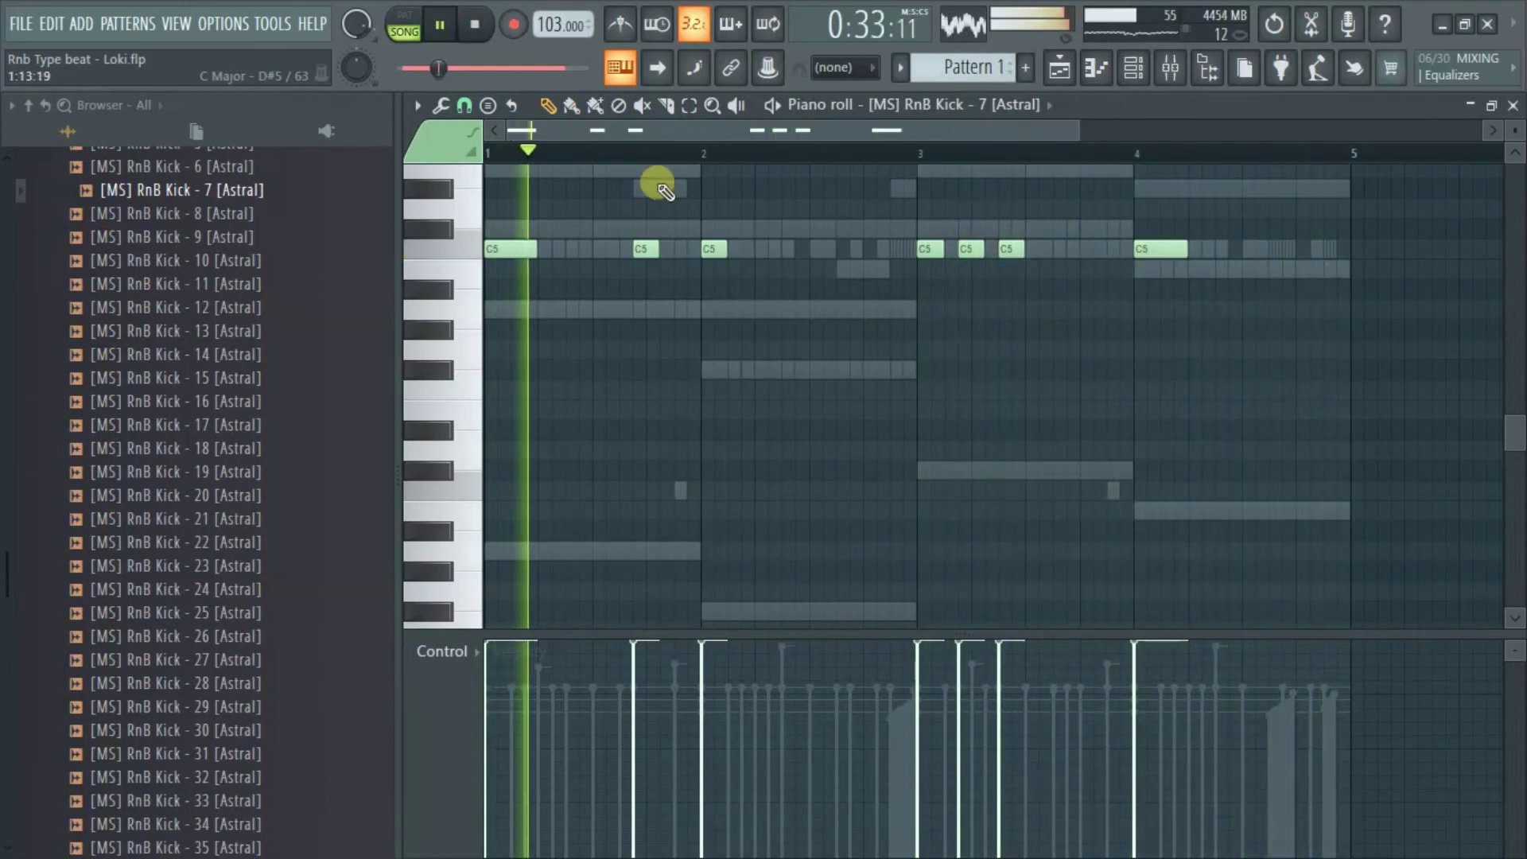
key("space")
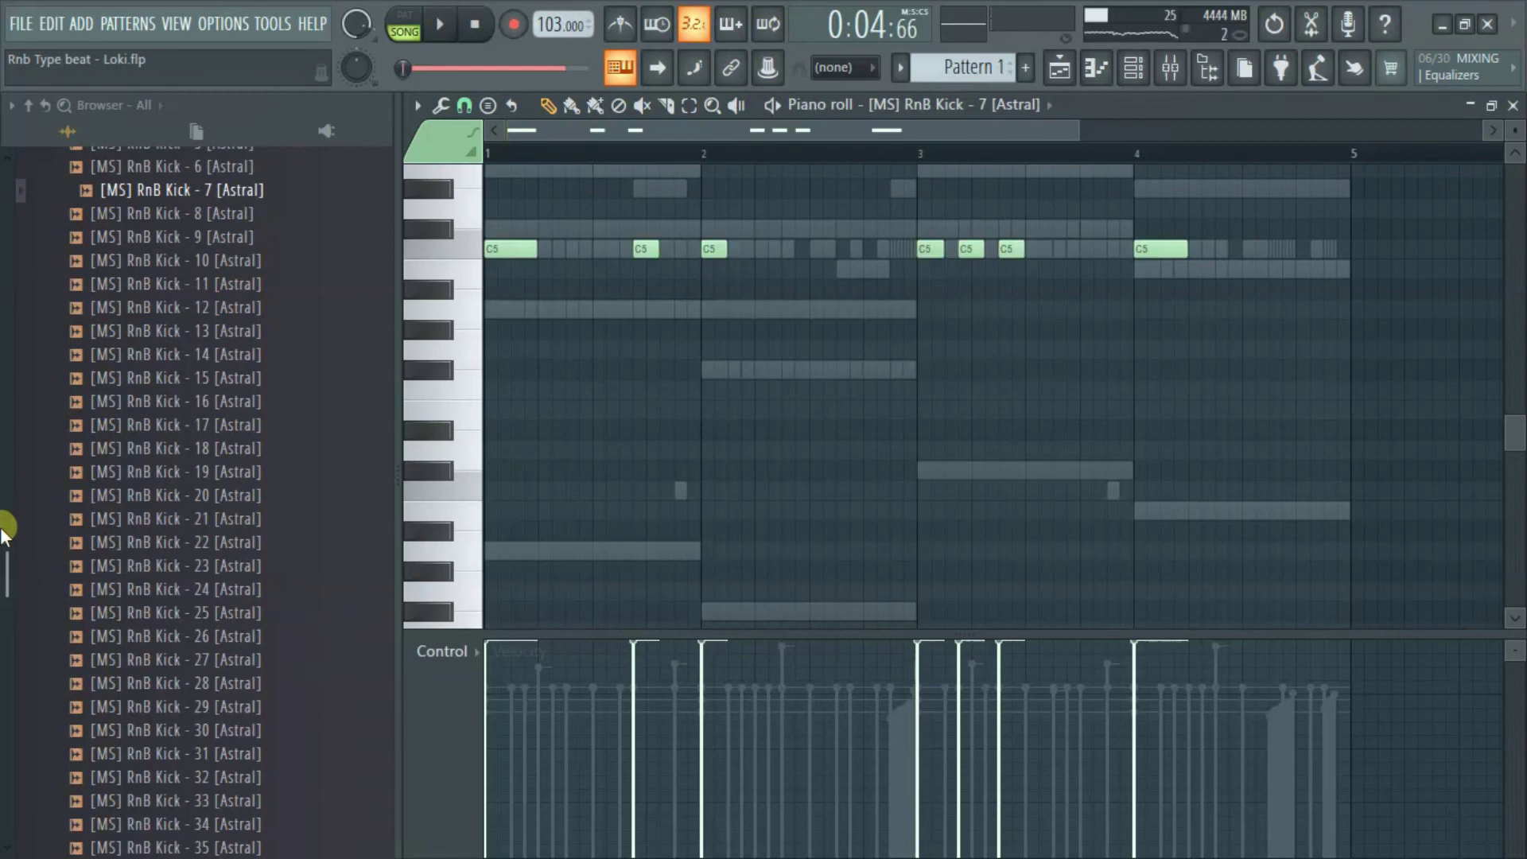
Preview RnB Kick - 8 and go back up to the Astral kit's folder list.
left_click_drag(6, 568, 50, 516)
left_click(214, 408)
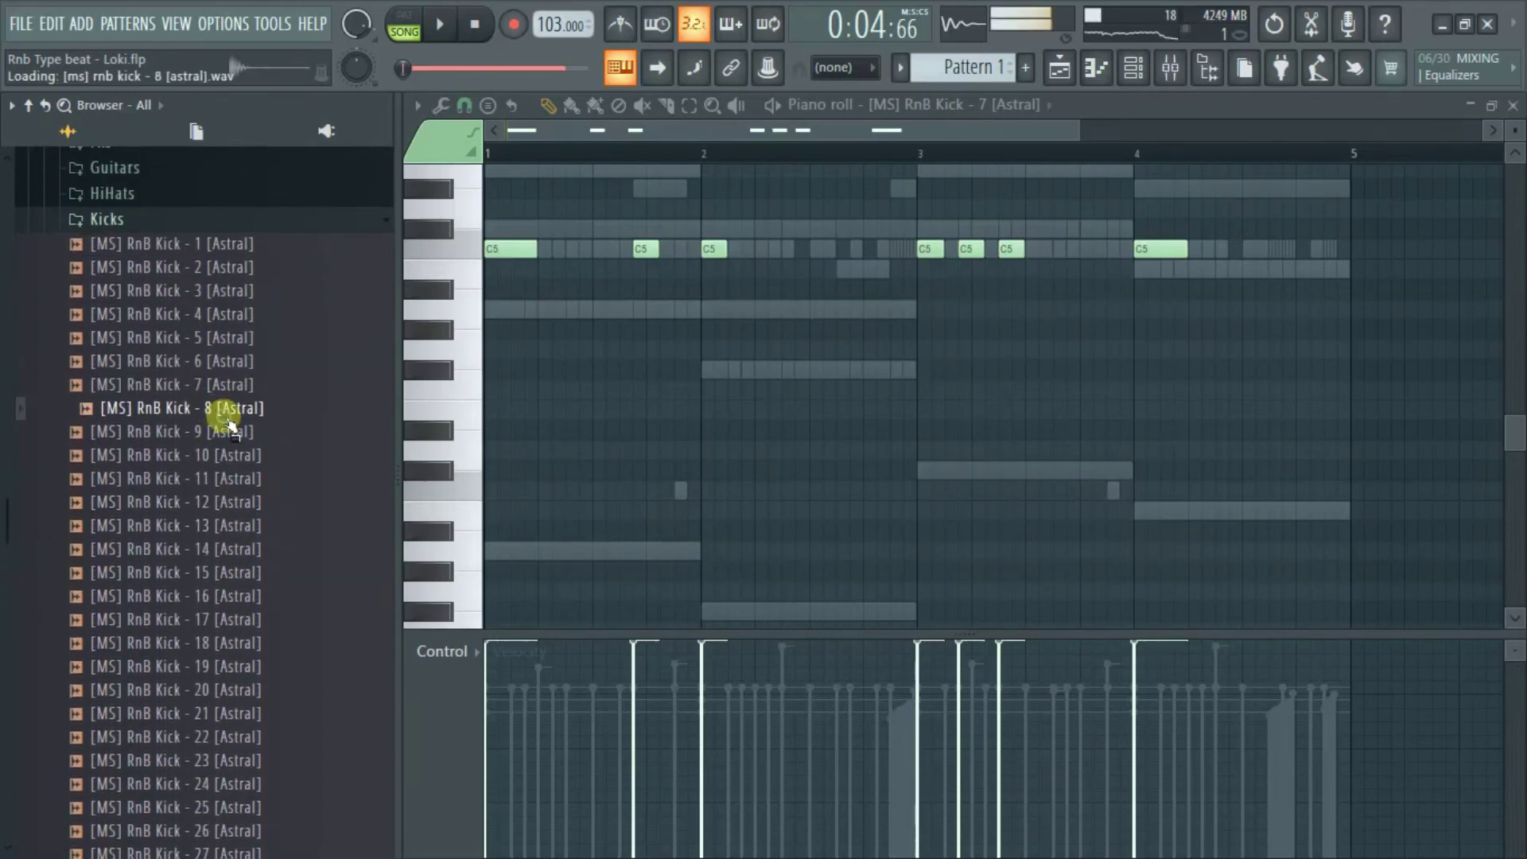
left_click_drag(6, 521, 6, 452)
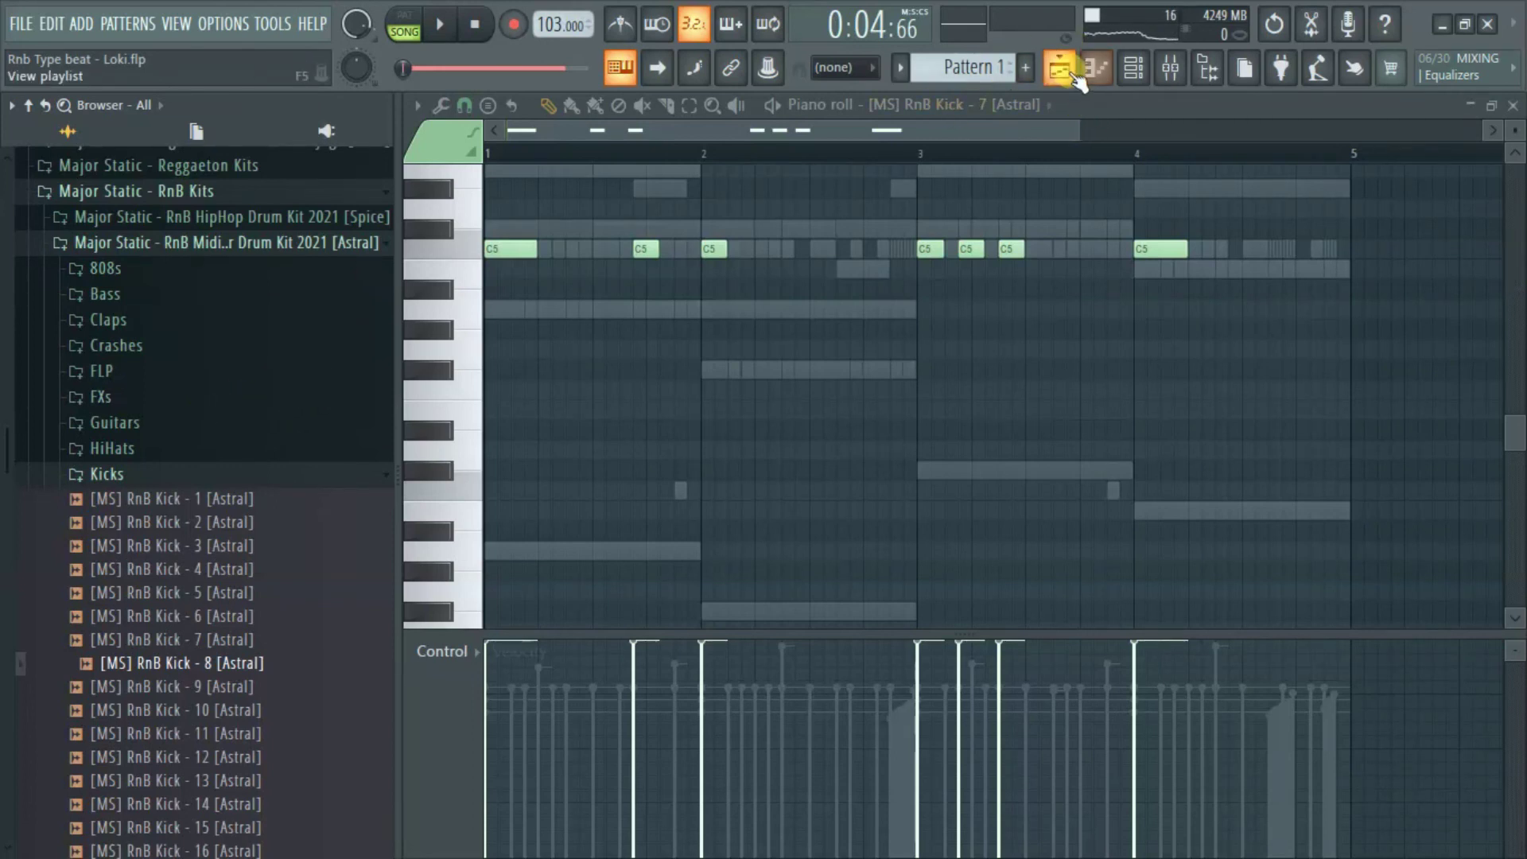
Open the playlist and bring the whole run of Pattern 1 clips and the vocal clip into view.
left_click(1066, 70)
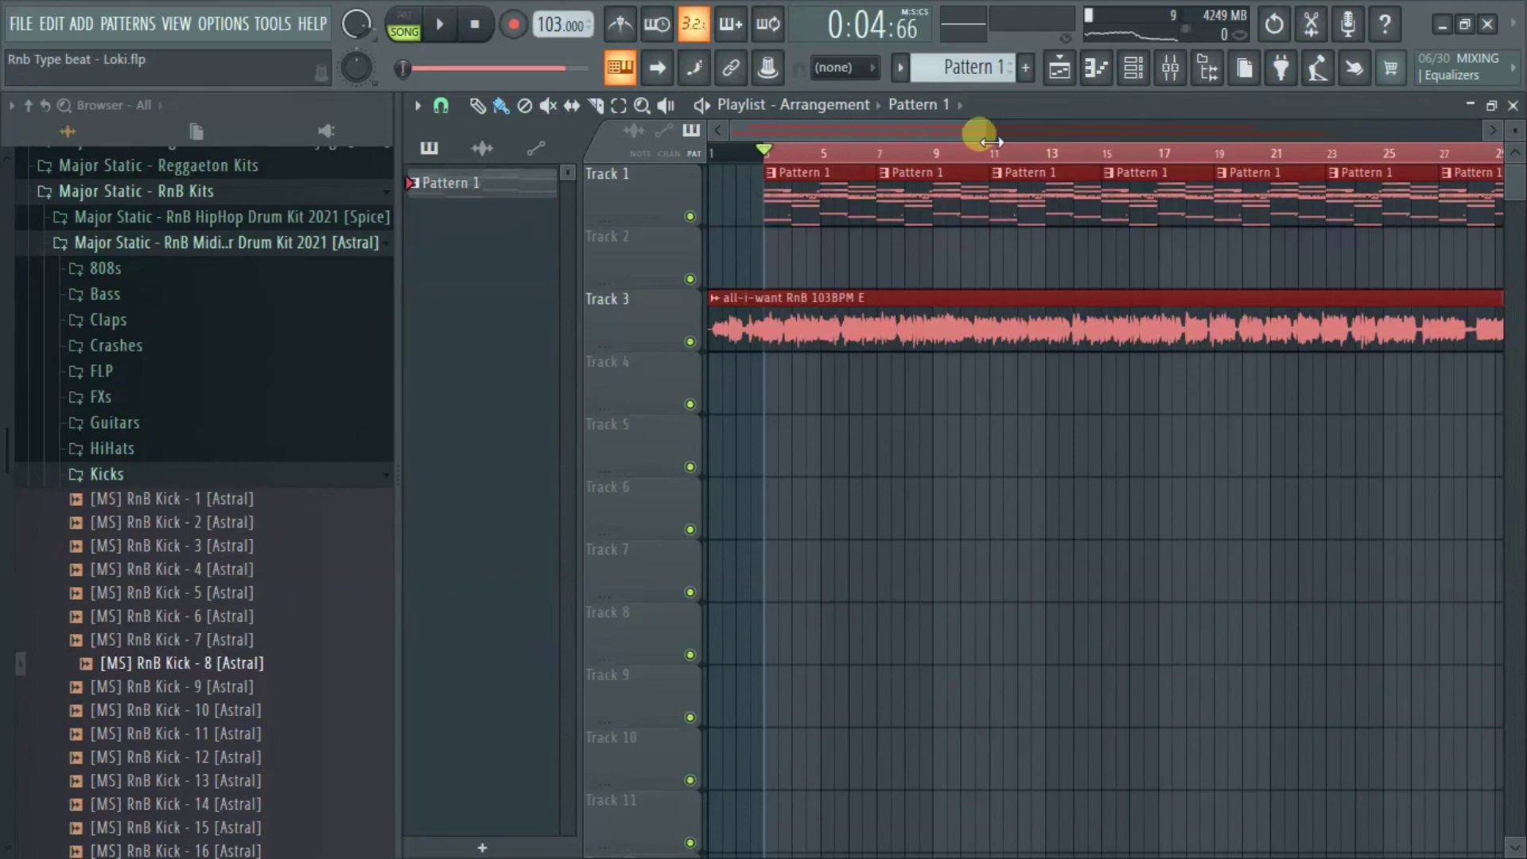
left_click_drag(990, 142, 1022, 133)
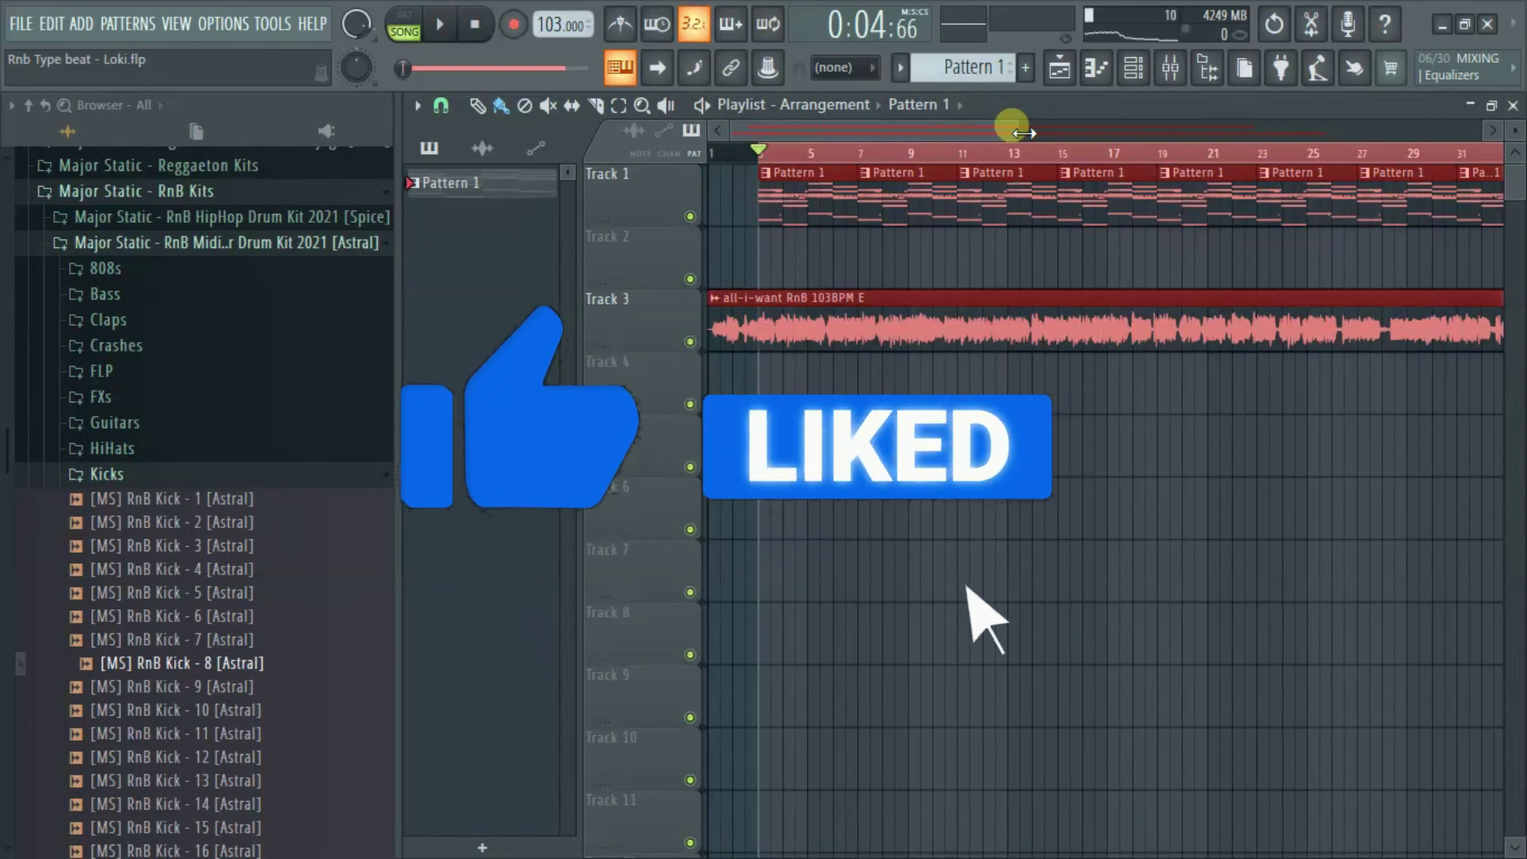
left_click_drag(1023, 133, 1177, 118)
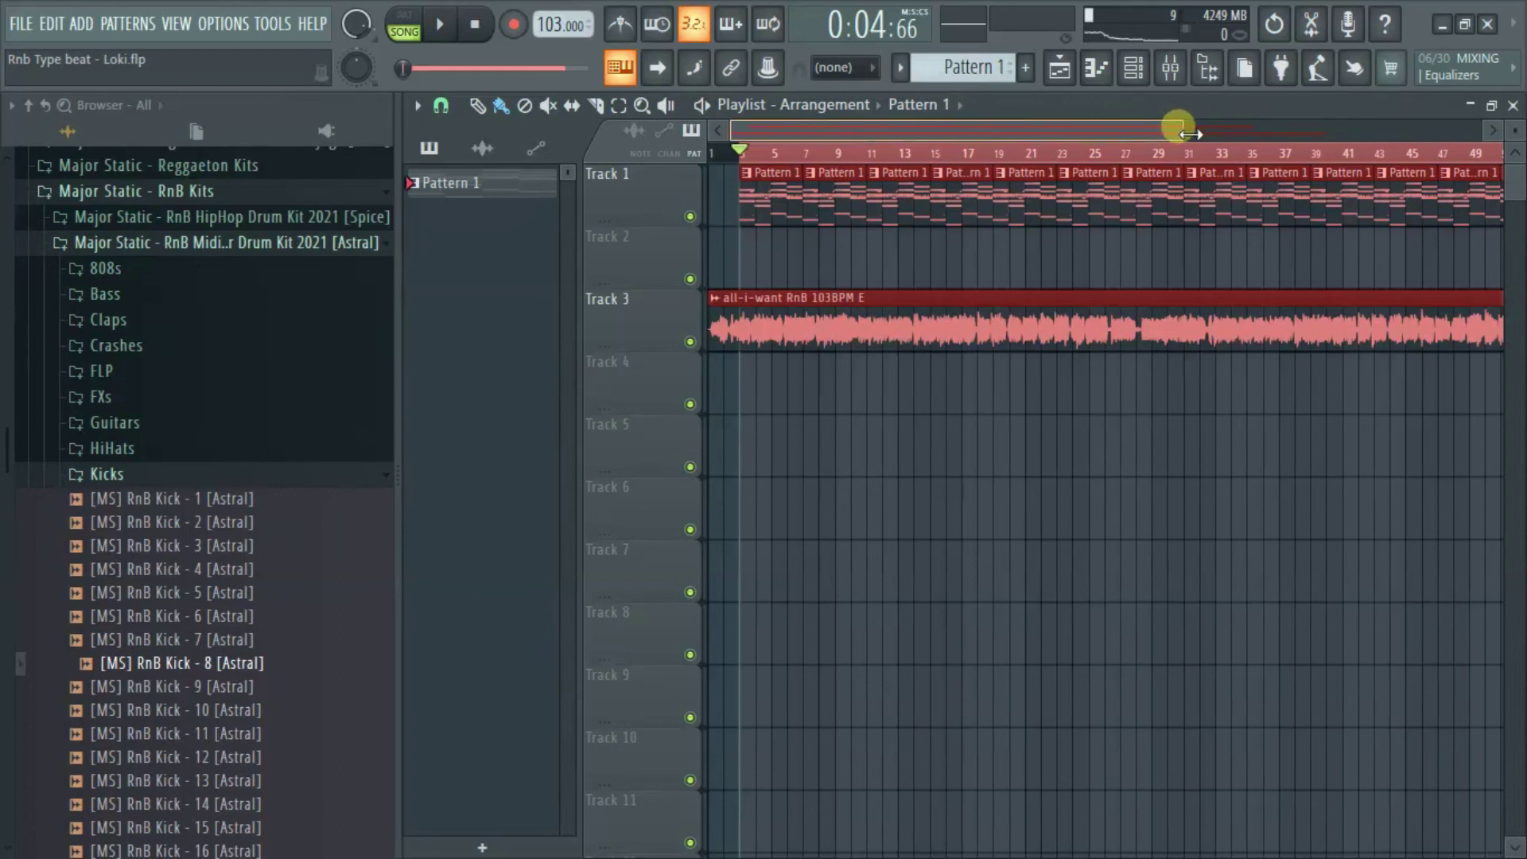
left_click_drag(1179, 127, 1231, 127)
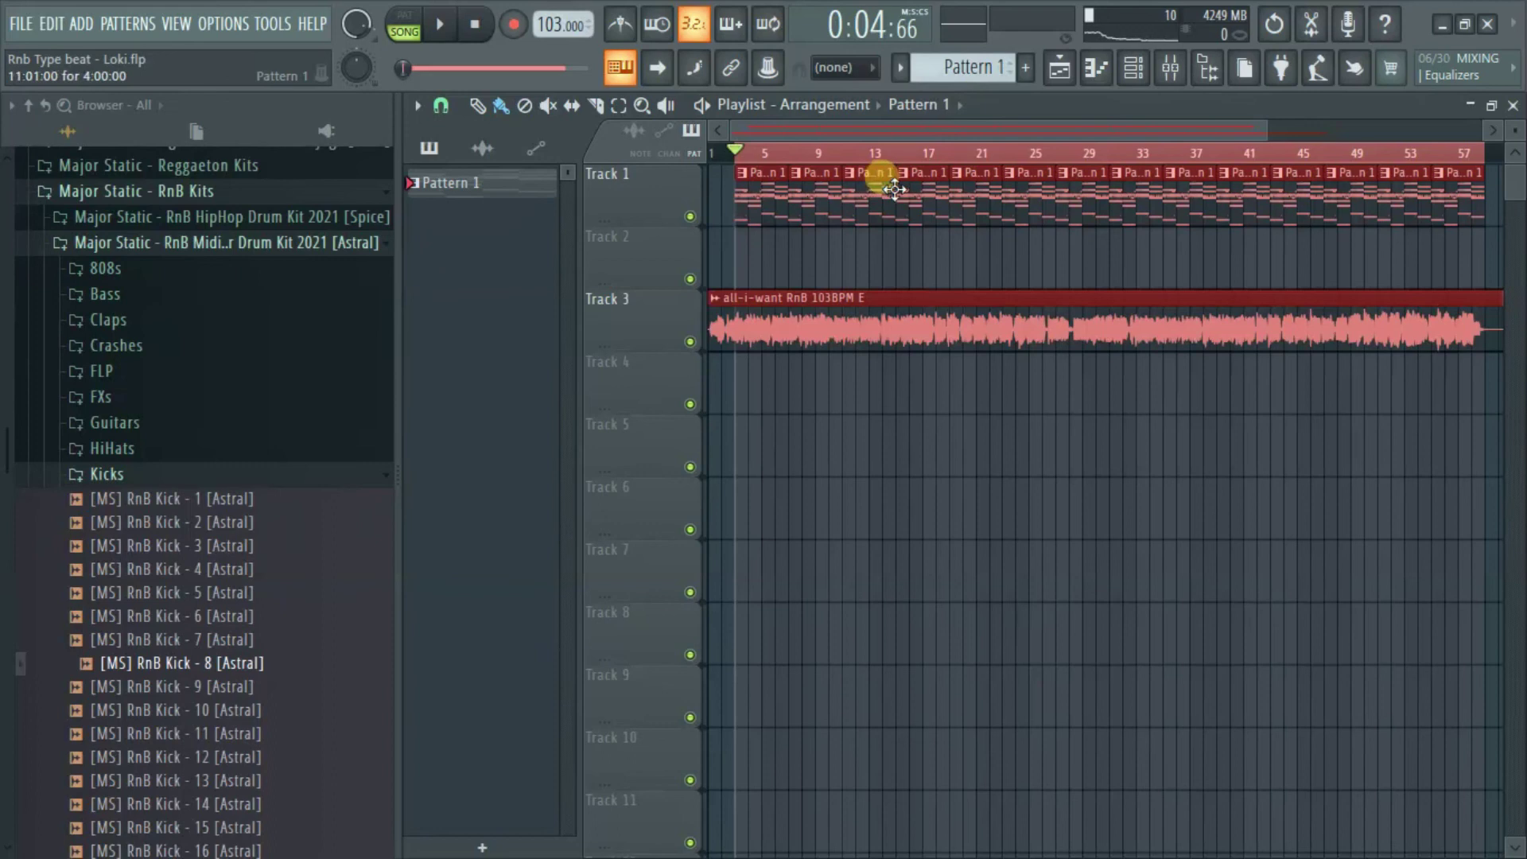